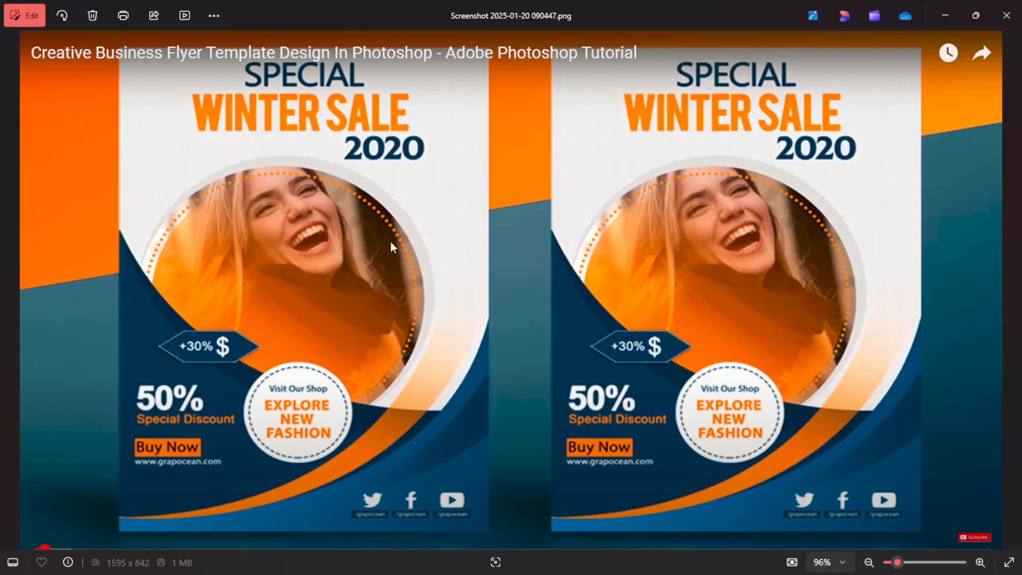
# Switch to Photoshop and create a new document from the A4 print preset, 210 x 297 mm at 300 ppi.
pyautogui.moveTo(426, 574)
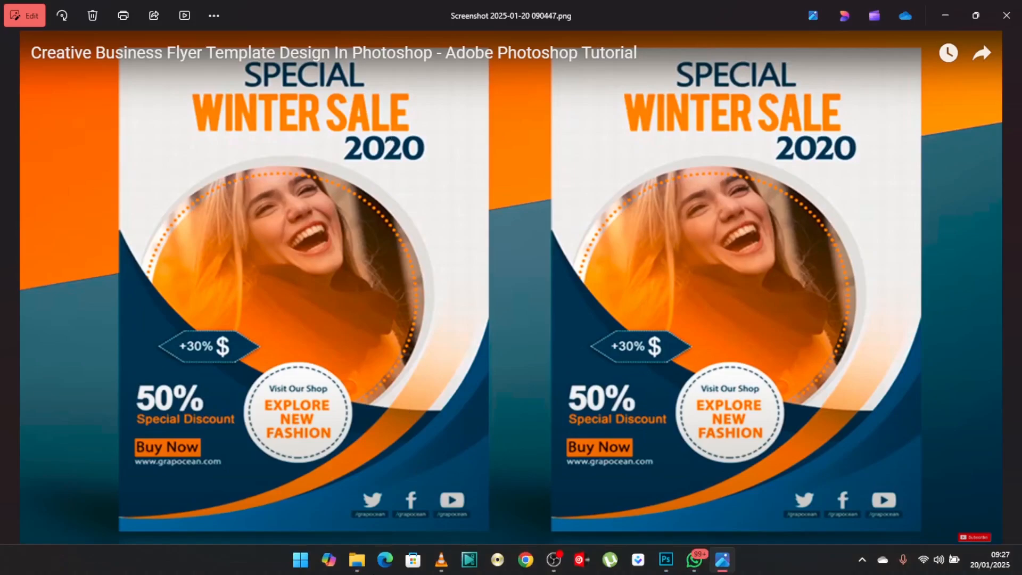
pyautogui.click(668, 564)
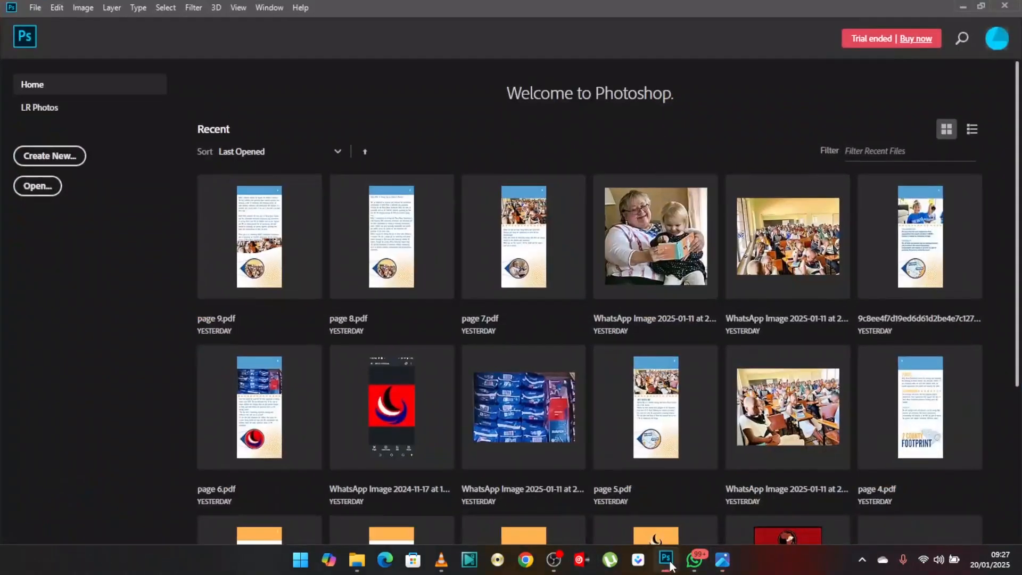
pyautogui.click(48, 158)
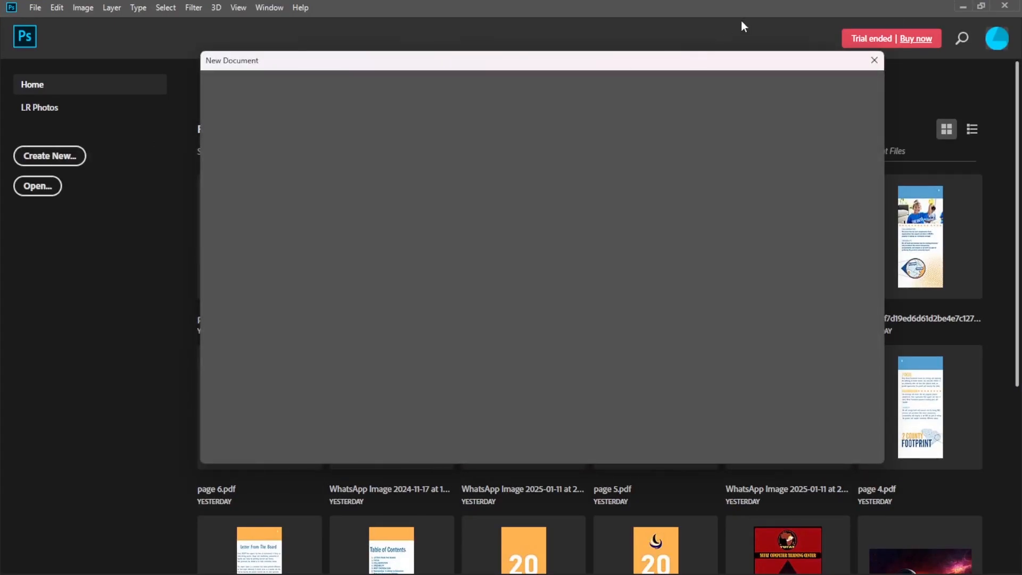
pyautogui.moveTo(660, 61)
pyautogui.mouseDown()
pyautogui.moveTo(657, 29)
pyautogui.moveTo(662, 65)
pyautogui.mouseUp()
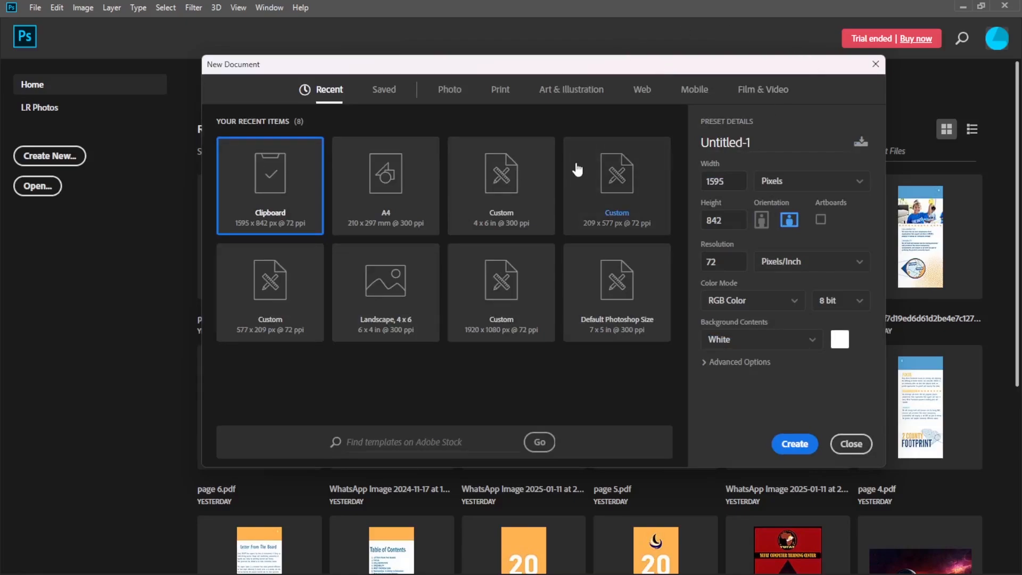
pyautogui.click(499, 92)
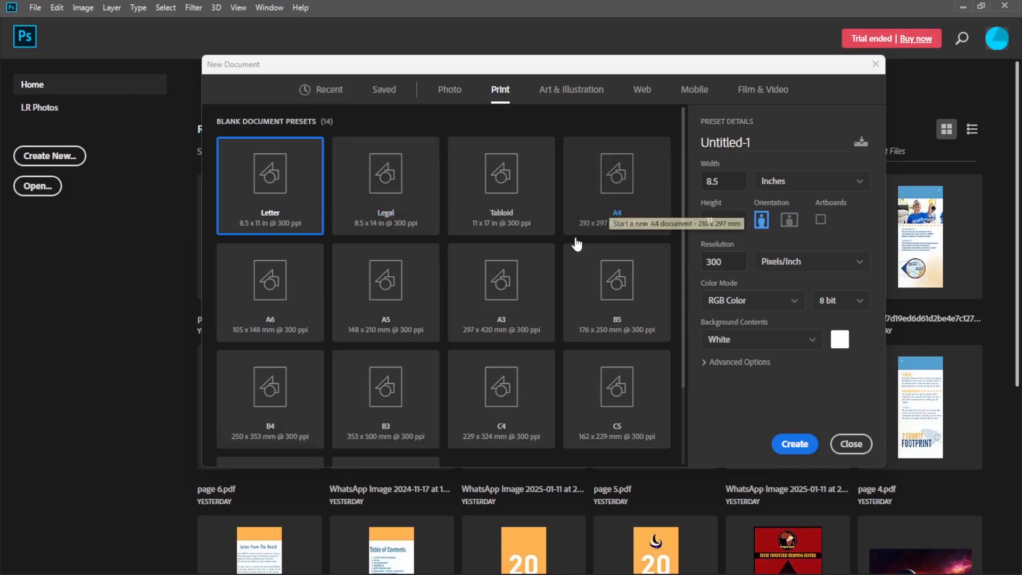
pyautogui.click(617, 184)
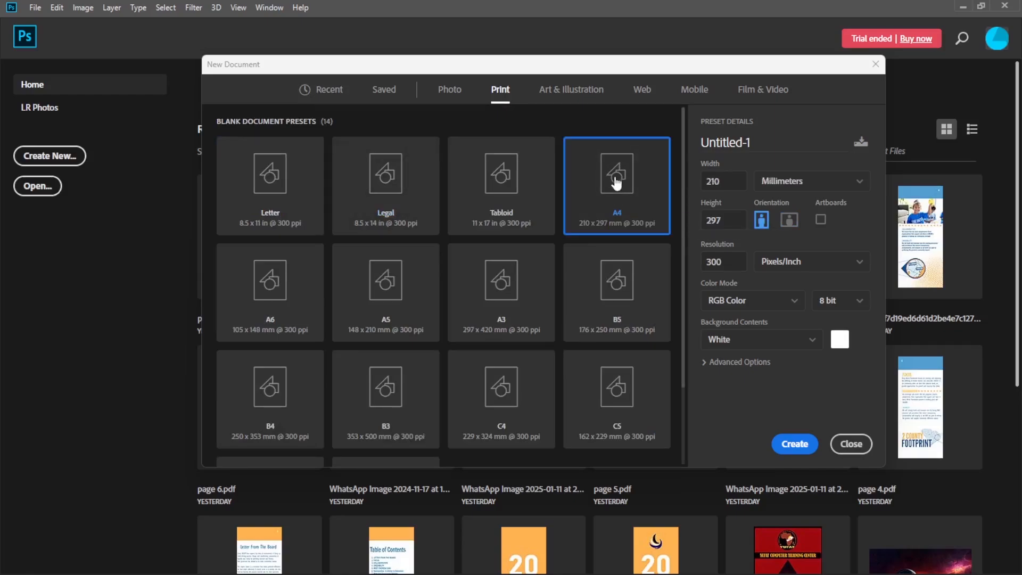
pyautogui.click(851, 444)
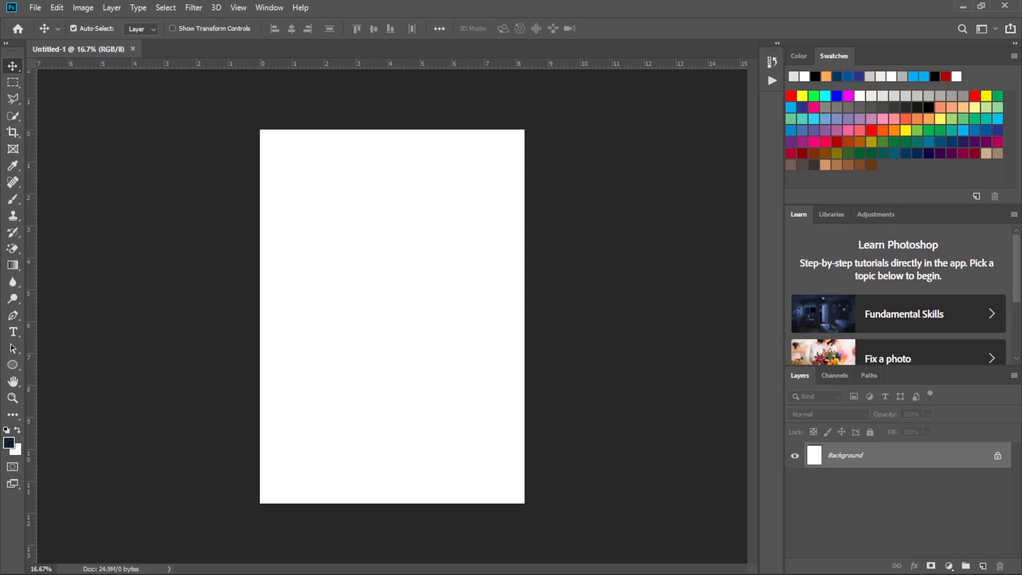
# Look over the winter sale flyer reference in the image viewer, and return to Photoshop.
pyautogui.moveTo(865, 571)
pyautogui.click(724, 561)
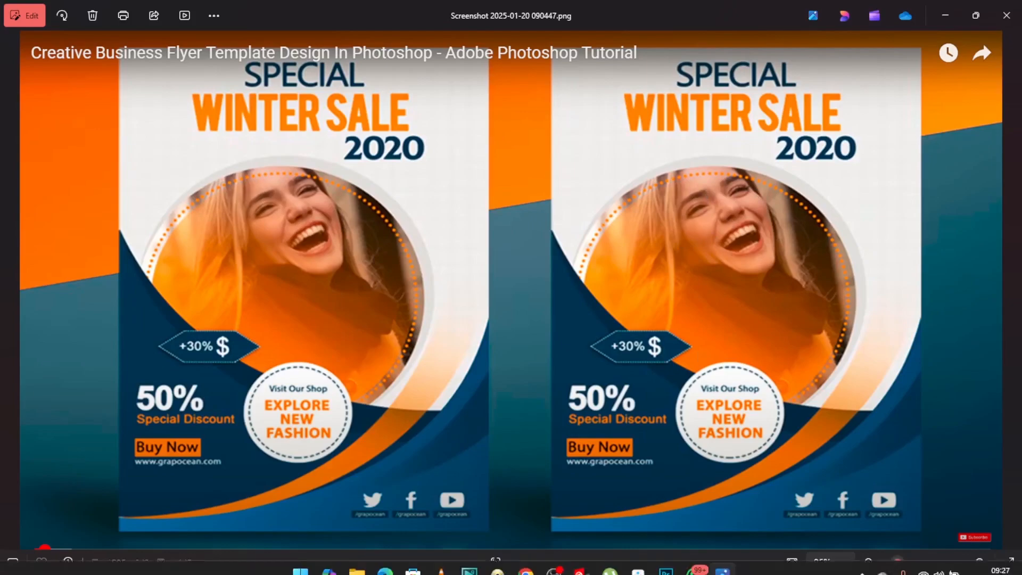
pyautogui.click(667, 568)
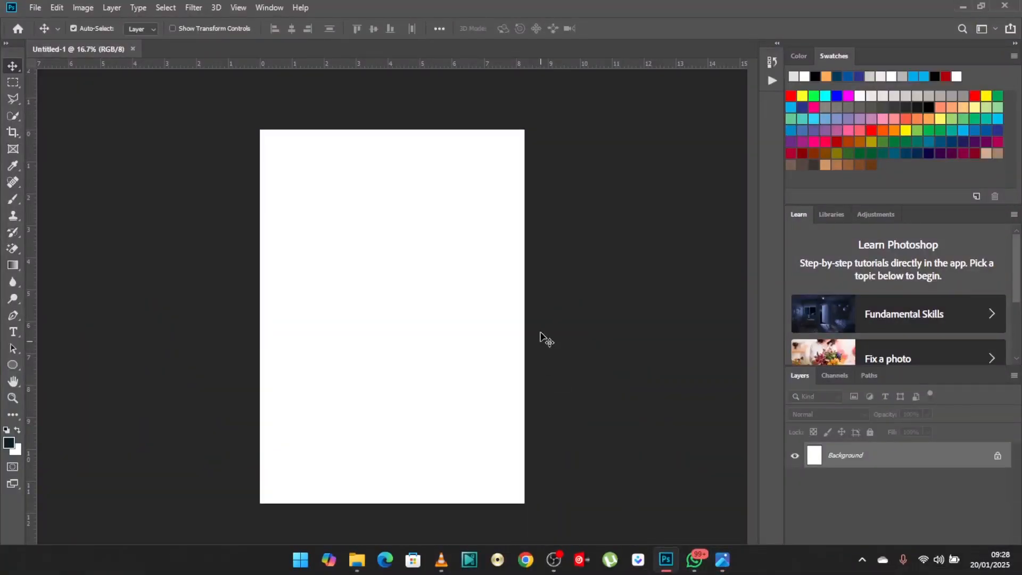
# Draw a circle about 1492 px across with the Ellipse tool in the page's lower half and fill it light gray.
pyautogui.click(13, 366)
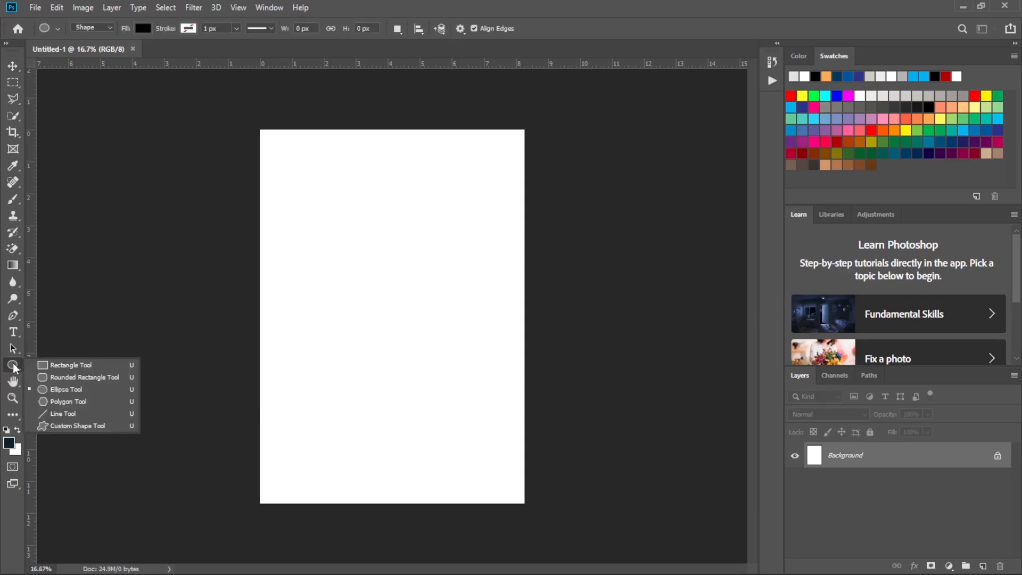
pyautogui.click(85, 394)
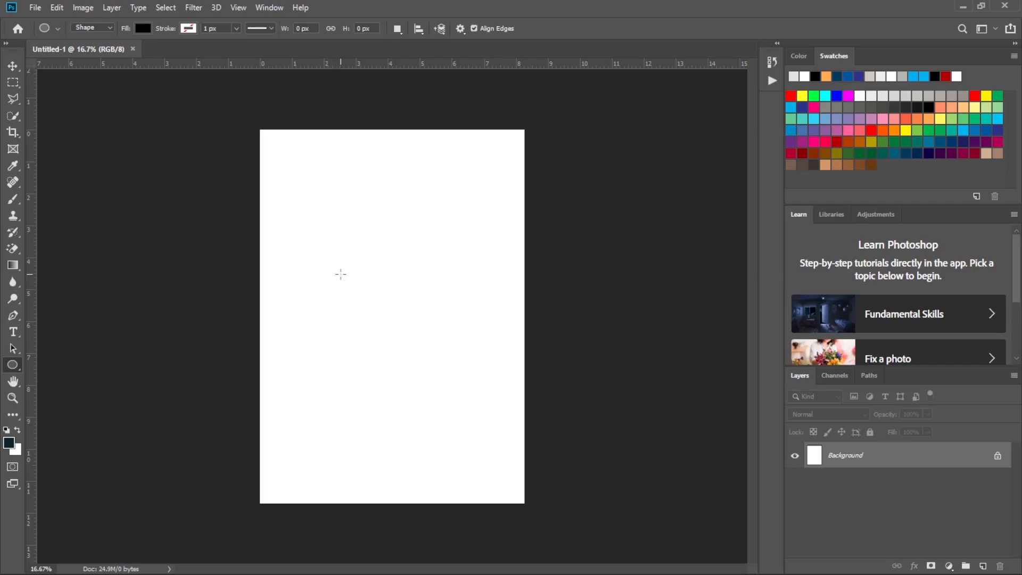
pyautogui.moveTo(341, 274); pyautogui.dragTo(495, 466)
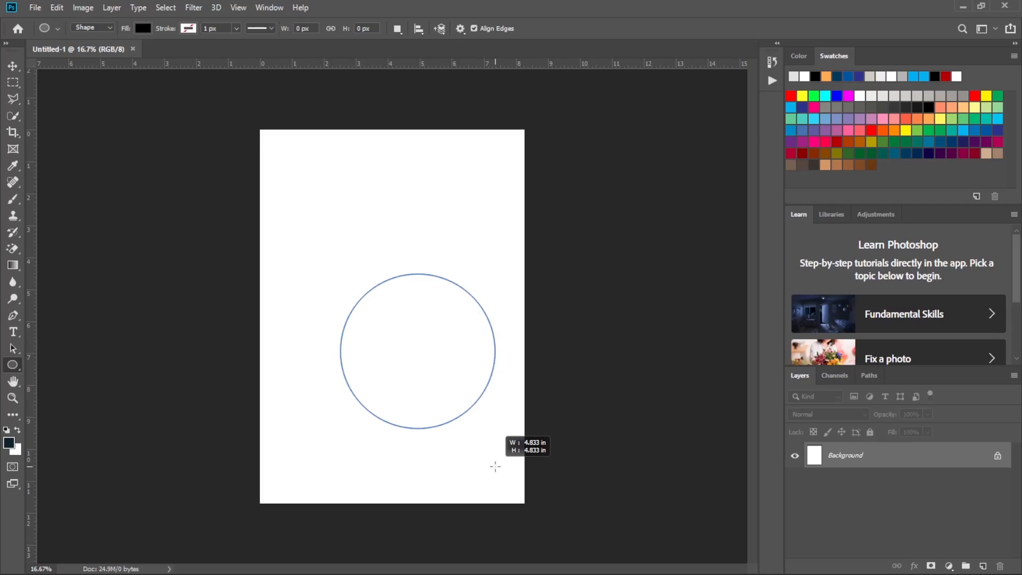
pyautogui.moveTo(496, 466); pyautogui.dragTo(500, 469)
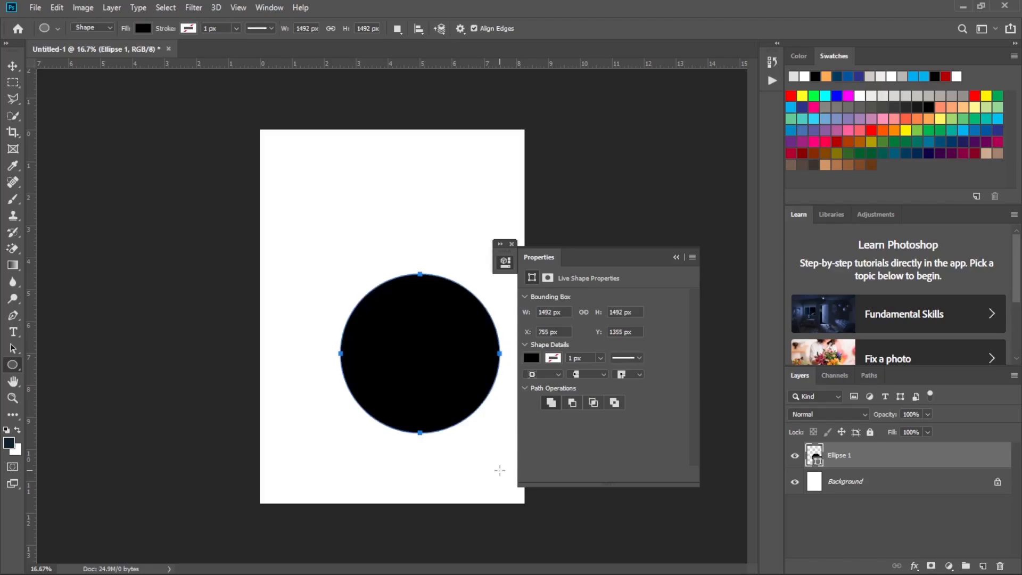
pyautogui.click(676, 257)
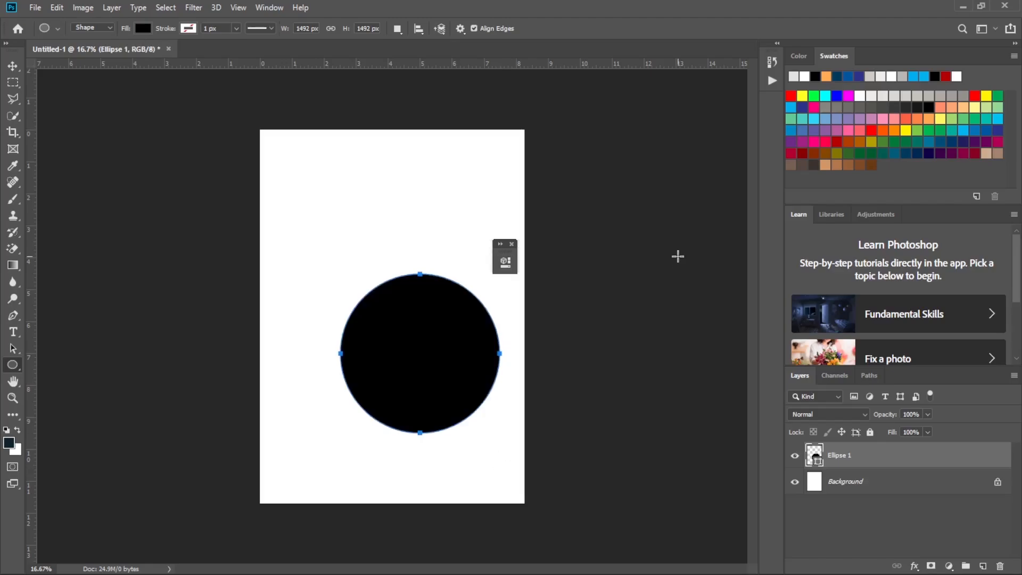
pyautogui.click(142, 30)
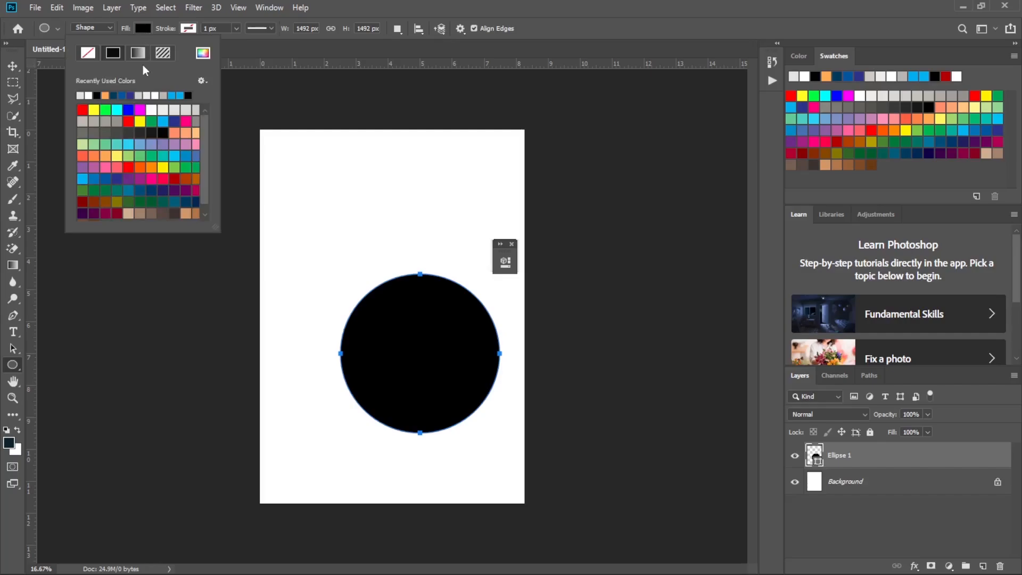
pyautogui.click(147, 95)
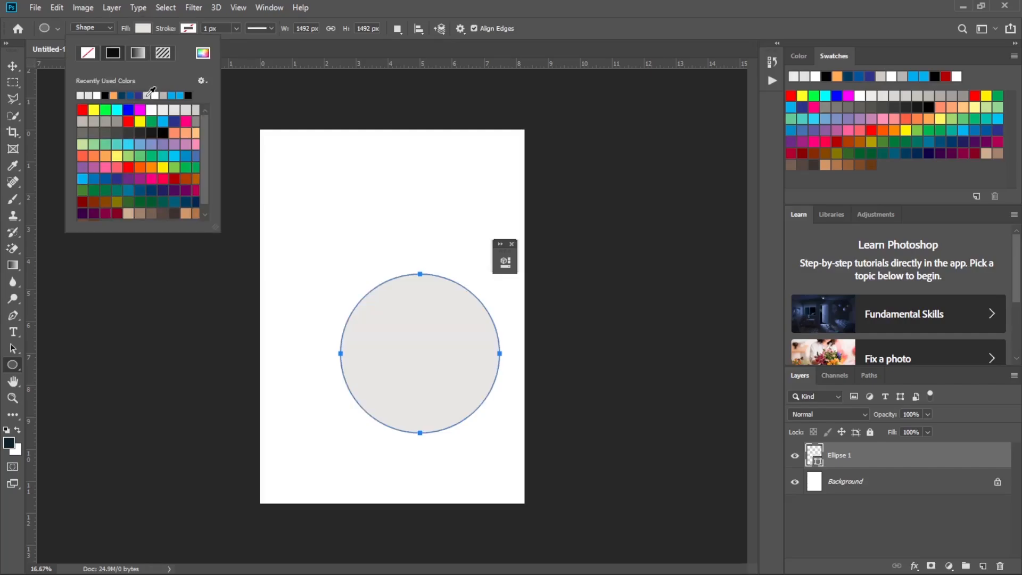
# Enlarge the gray circle to about 115% and position it slightly left of the page centre.
pyautogui.click(12, 66)
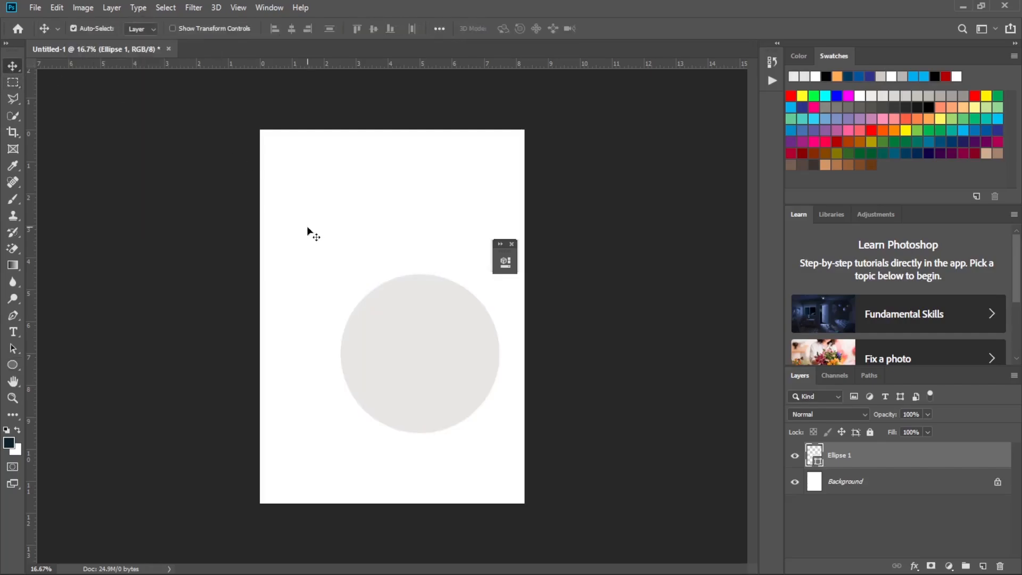
pyautogui.moveTo(438, 344); pyautogui.dragTo(370, 323)
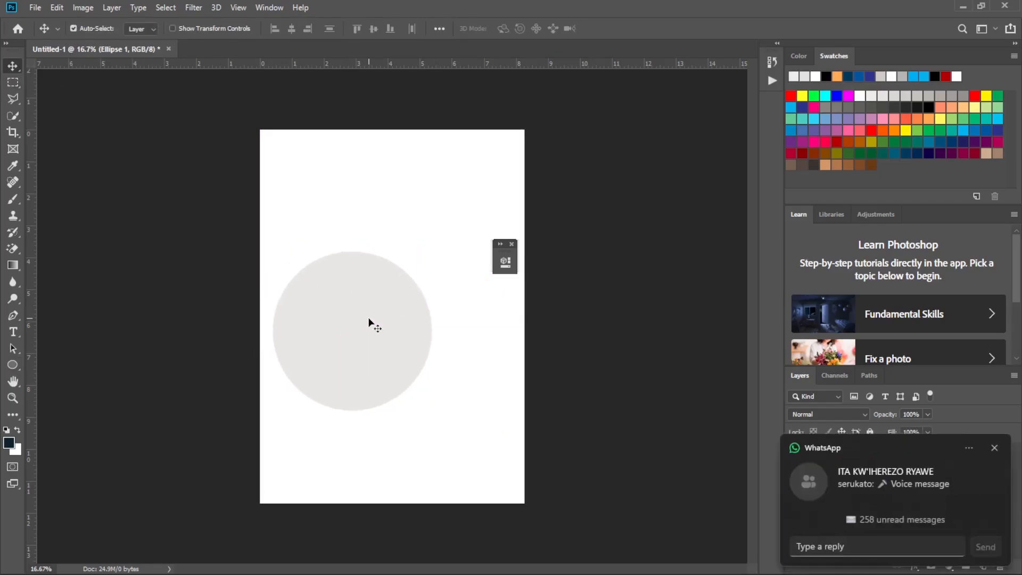
pyautogui.click(994, 448)
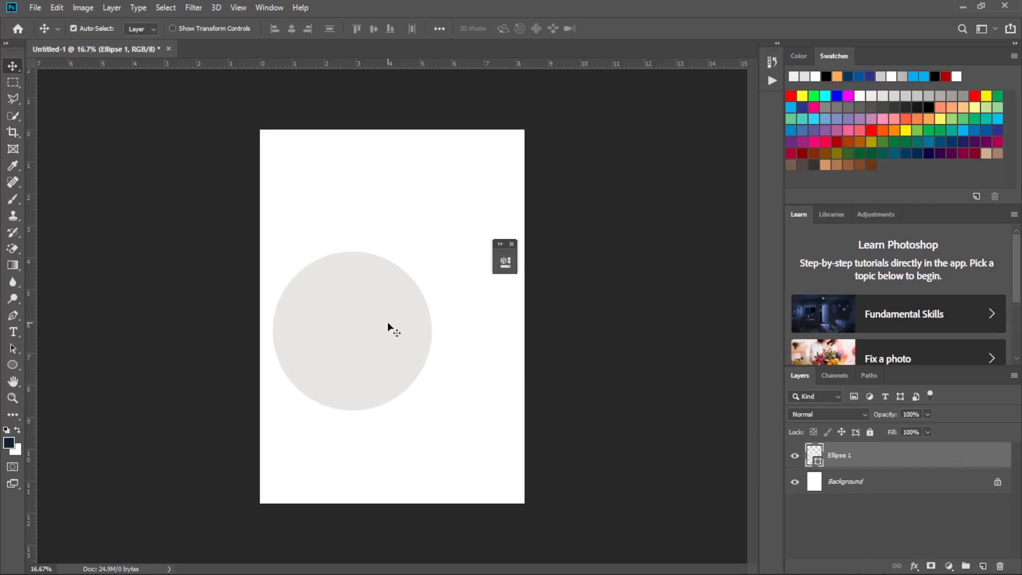
pyautogui.hotkey('ctrl', 't')
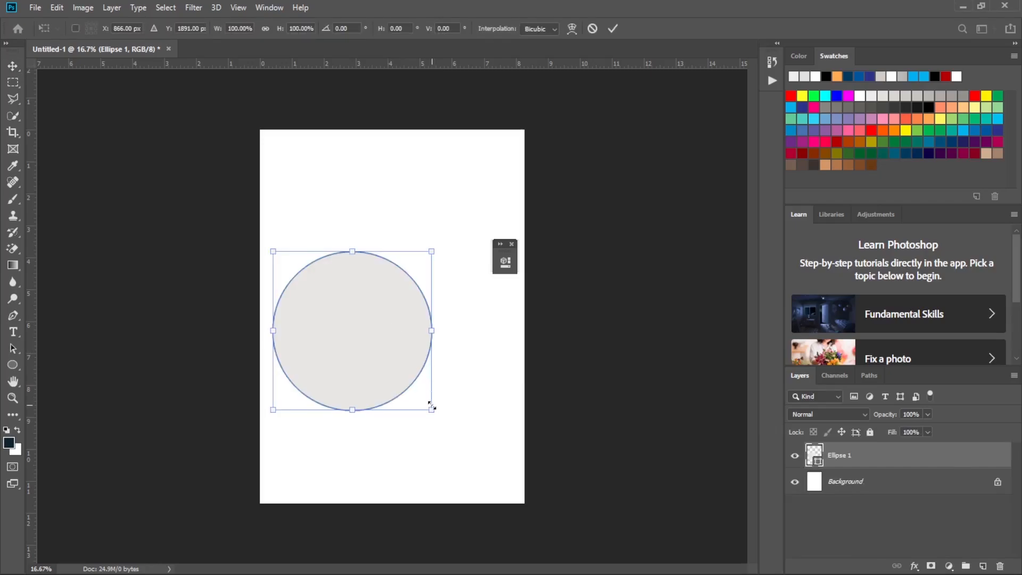
pyautogui.moveTo(431, 407); pyautogui.dragTo(464, 424)
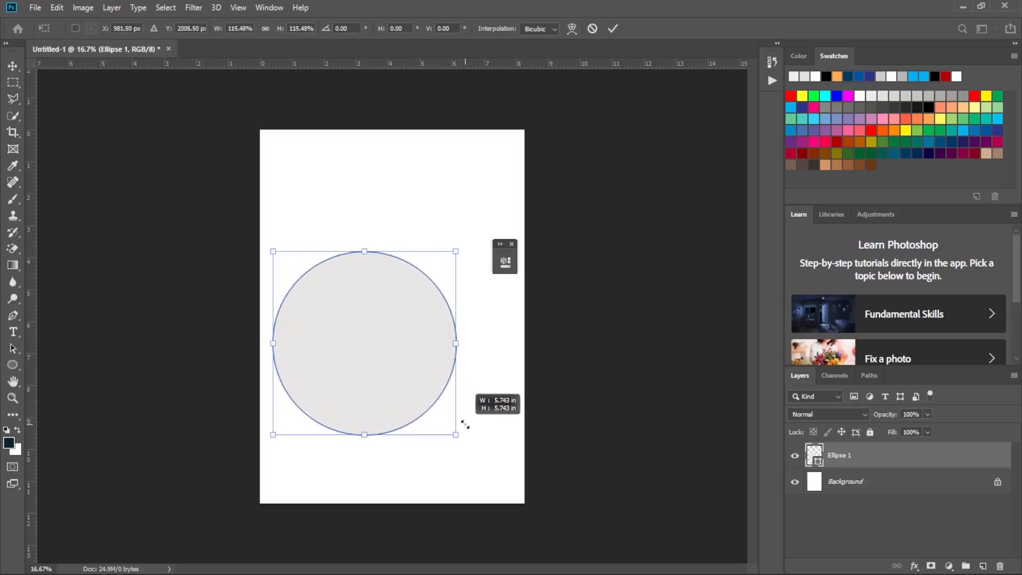
pyautogui.click(613, 28)
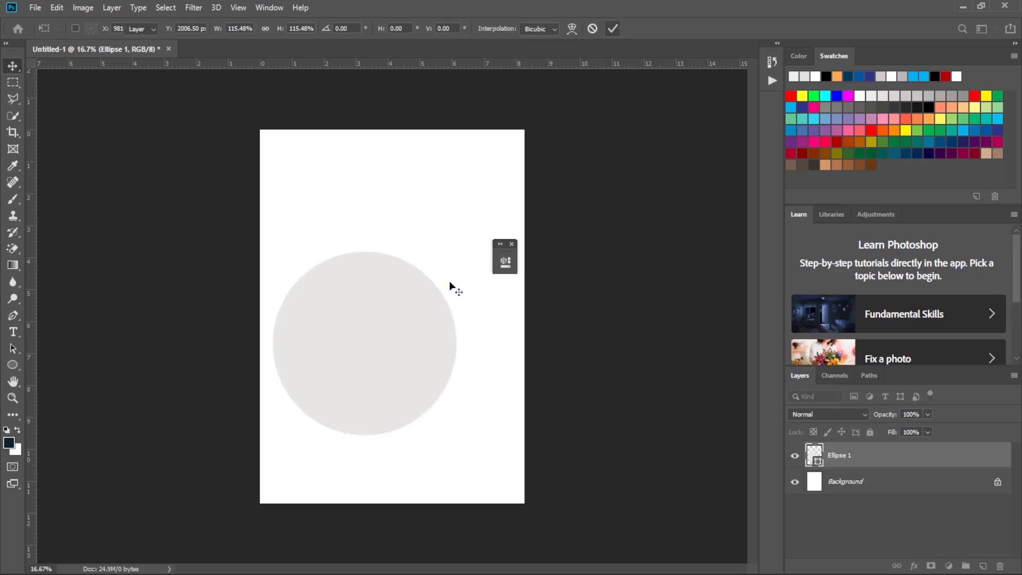
pyautogui.moveTo(386, 353); pyautogui.dragTo(393, 348)
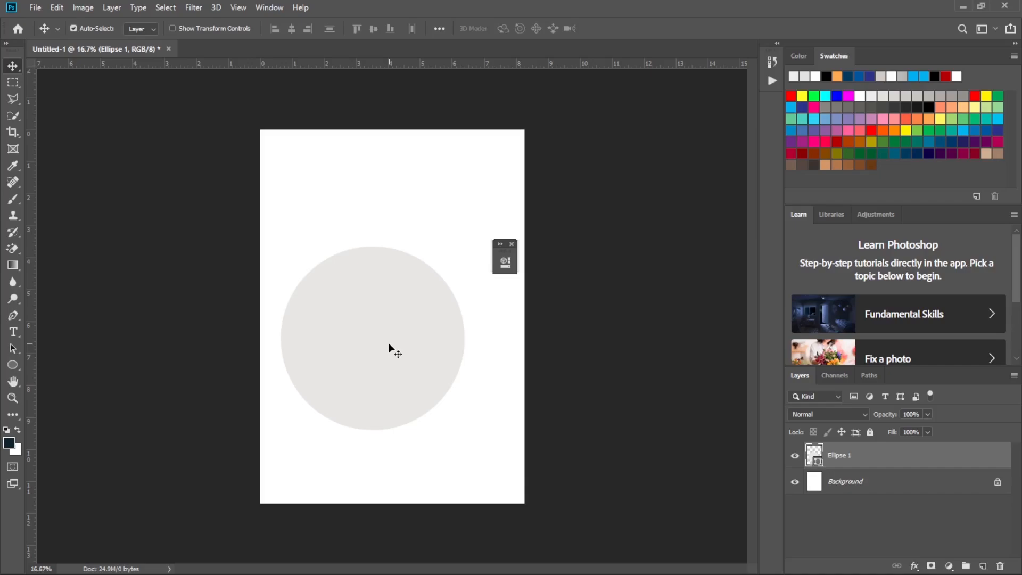
pyautogui.moveTo(382, 329); pyautogui.dragTo(381, 325)
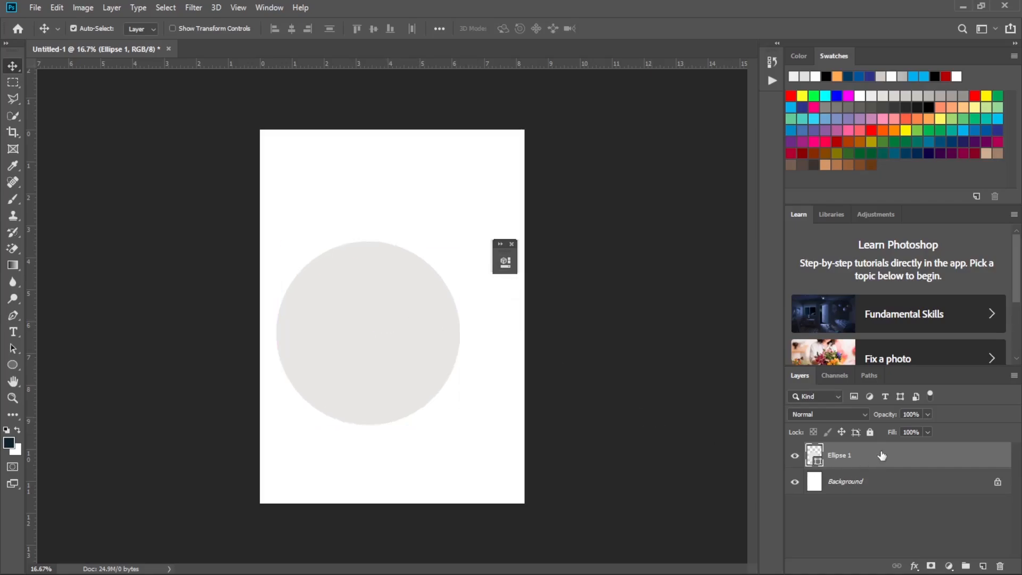
# Duplicate the Ellipse 1 layer.
pyautogui.rightClick(882, 456)
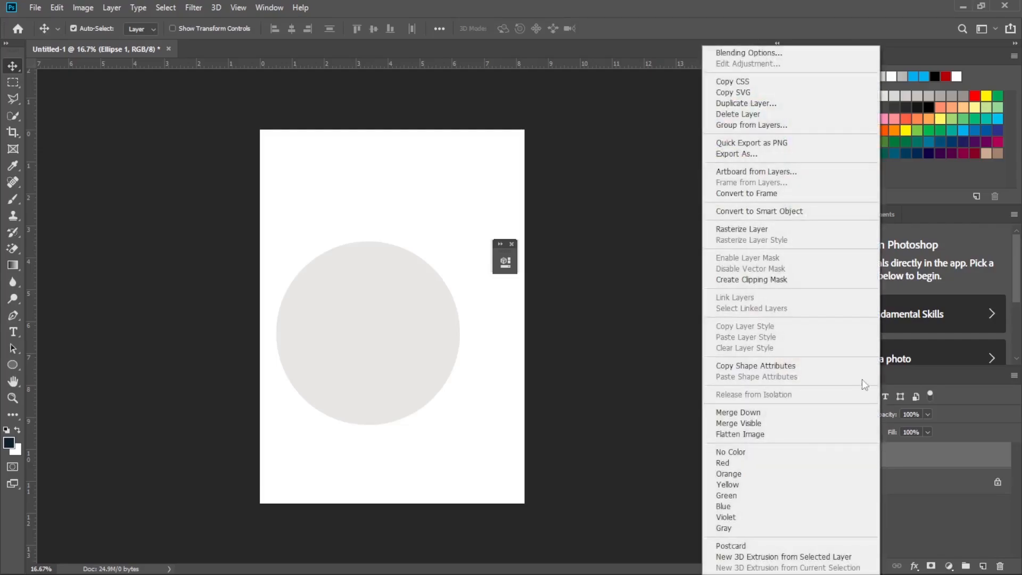
pyautogui.click(922, 460)
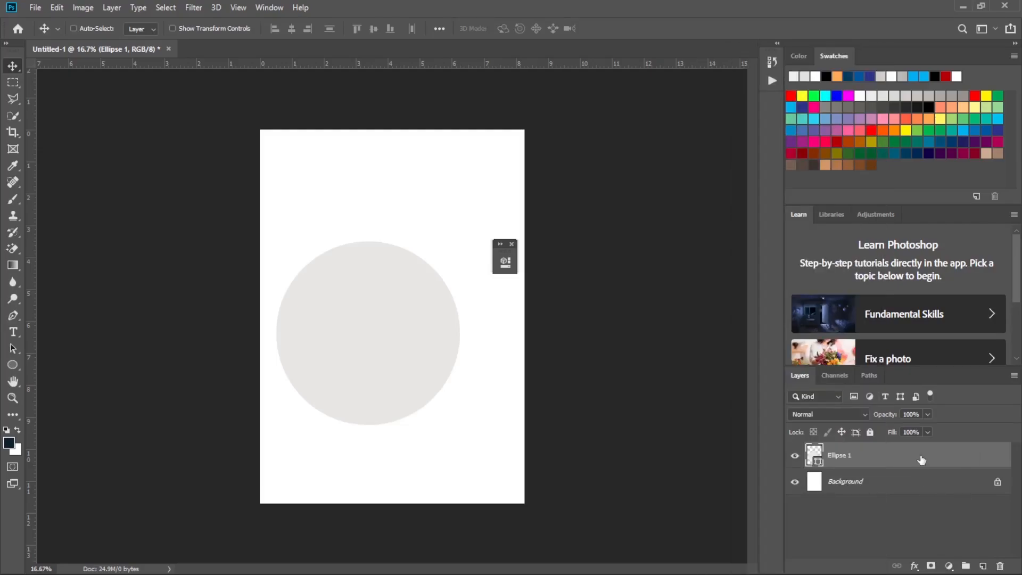
pyautogui.hotkey('ctrl', 'j')
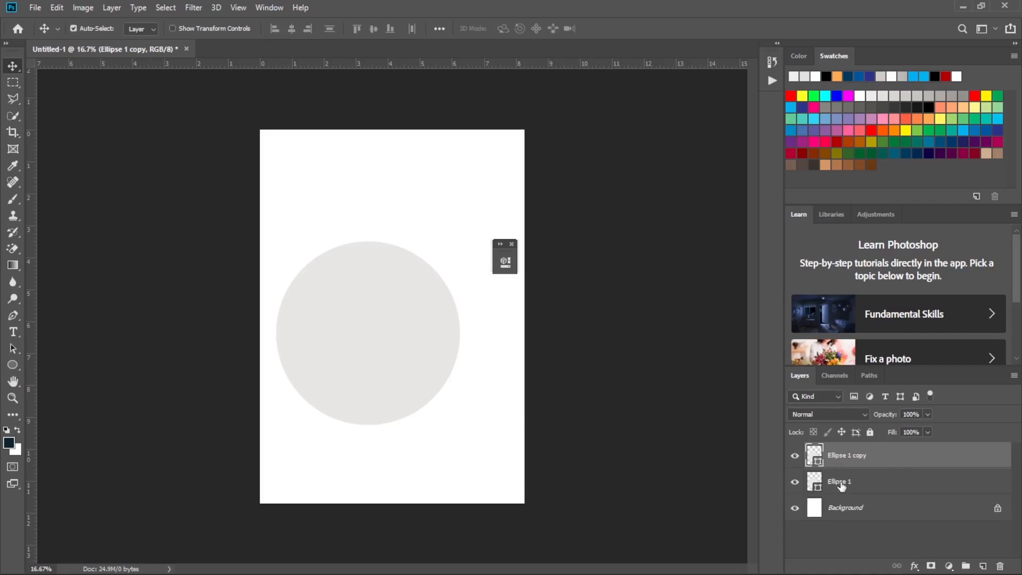
# Rename the original ellipse layer as "circl 1" and its copy as "circle 2".
pyautogui.doubleClick(844, 482)
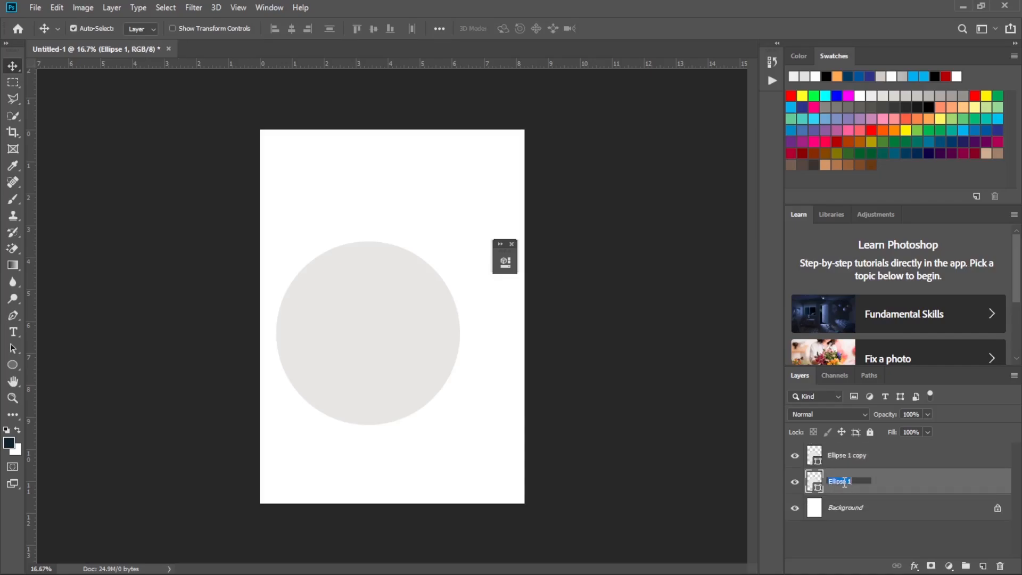
pyautogui.write('circl')
pyautogui.write('1')
pyautogui.press('Return')
pyautogui.doubleClick(848, 456)
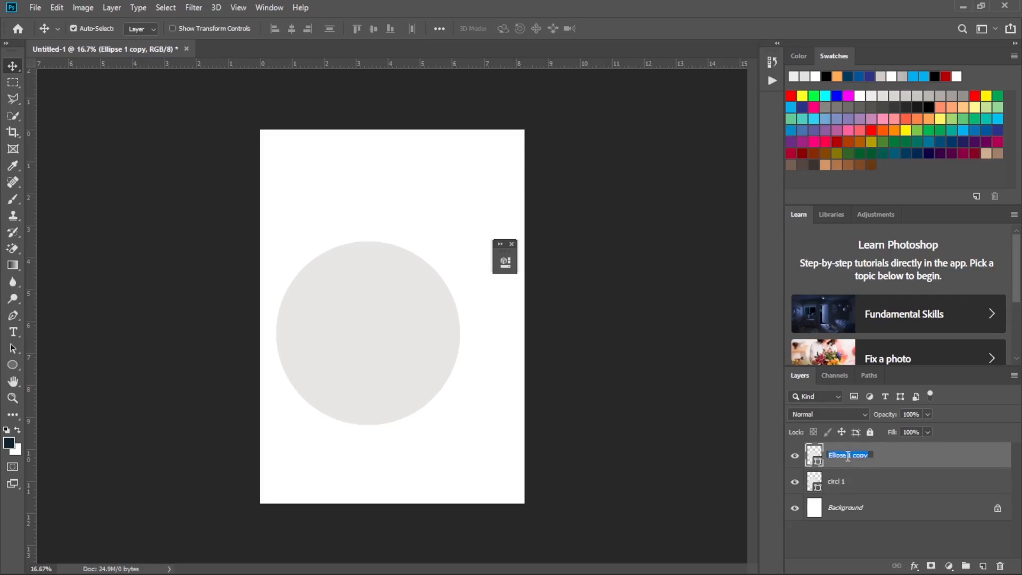
pyautogui.write('circle 2')
pyautogui.press('Return')
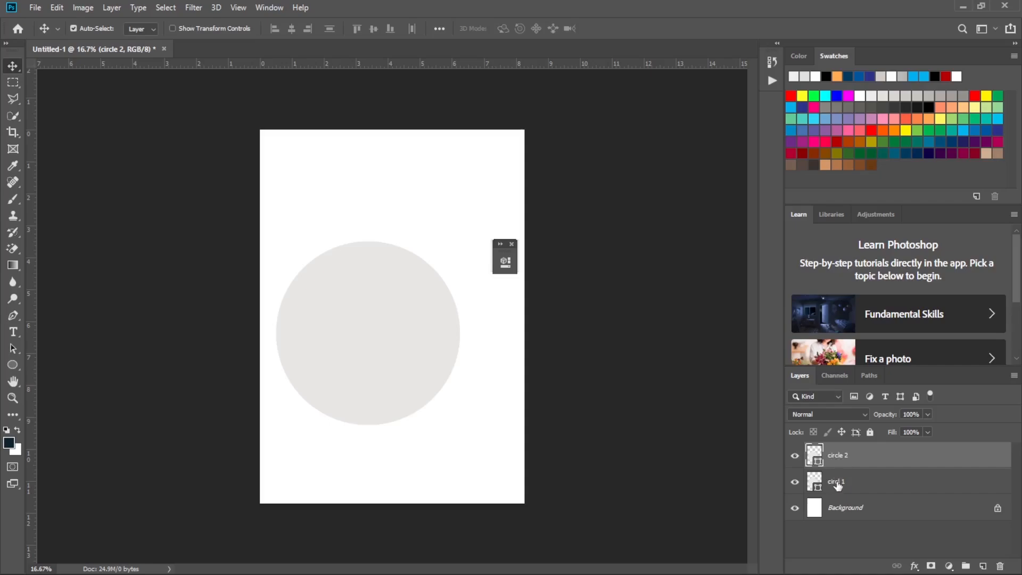
# Scale circle 2 down proportionally to about 93% with Free Transform.
pyautogui.hotkey('ctrl', 't')
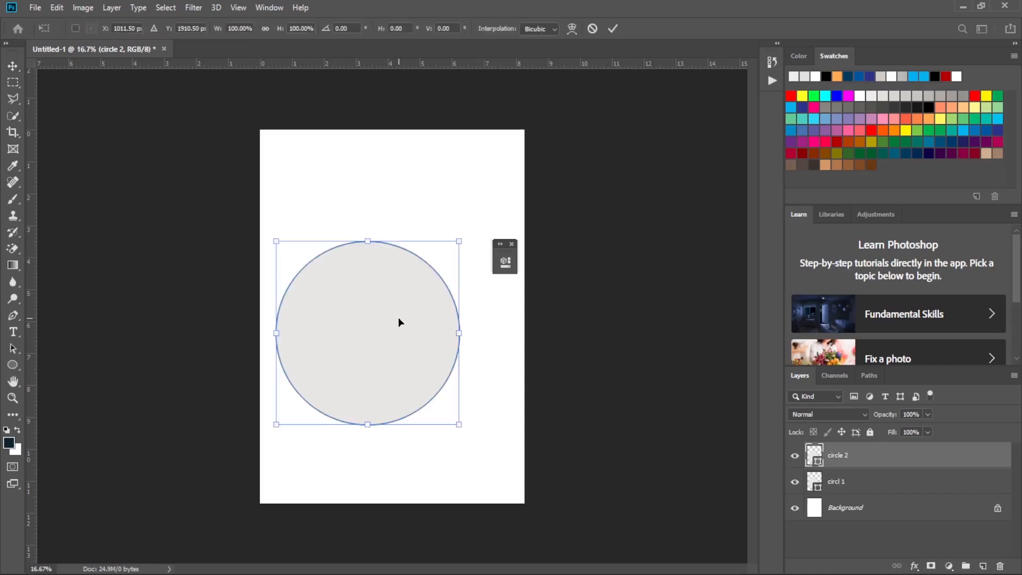
pyautogui.moveTo(459, 422); pyautogui.dragTo(452, 413)
pyautogui.hotkey('ctrl', 'z')
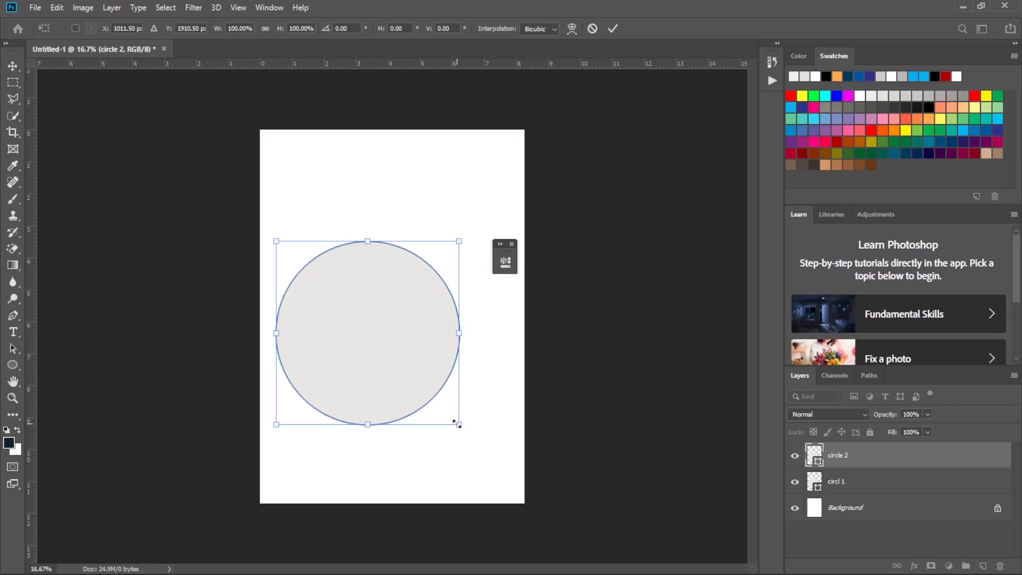
pyautogui.moveTo(458, 424); pyautogui.dragTo(444, 412)
# Reposition circle 2 inside circl 1, slightly below its centre, at about X 1007 px and Y 1948 px.
pyautogui.press('Down')
pyautogui.press('Down')
pyautogui.press('Down')
pyautogui.press('Down')
pyautogui.press('Down')
pyautogui.press('Down')
pyautogui.press('Down')
pyautogui.press('Down')
pyautogui.press('Down')
pyautogui.press('Down')
pyautogui.press('Down')
pyautogui.press('Down')
pyautogui.press('Down')
pyautogui.press('Down')
pyautogui.press('Down')
pyautogui.press('Down')
pyautogui.press('Down')
pyautogui.press('Down')
pyautogui.press('Down')
pyautogui.press('Down')
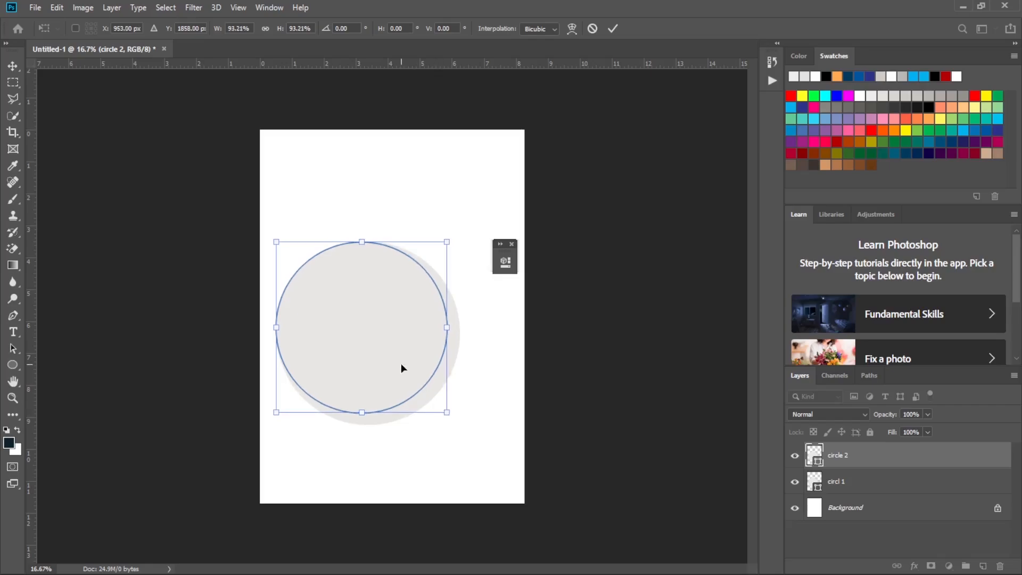
pyautogui.press('Right')
pyautogui.press('Right')
pyautogui.press('Right')
pyautogui.press('Right')
pyautogui.press('Right')
pyautogui.press('Right')
pyautogui.press('Right')
pyautogui.press('Right')
pyautogui.press('Right')
pyautogui.press('Right')
pyautogui.press('Right')
pyautogui.press('Right')
pyautogui.press('Right')
pyautogui.press('Right')
pyautogui.press('Right')
pyautogui.press('Right')
pyautogui.press('Right')
pyautogui.press('Right')
pyautogui.press('Right')
pyautogui.press('Right')
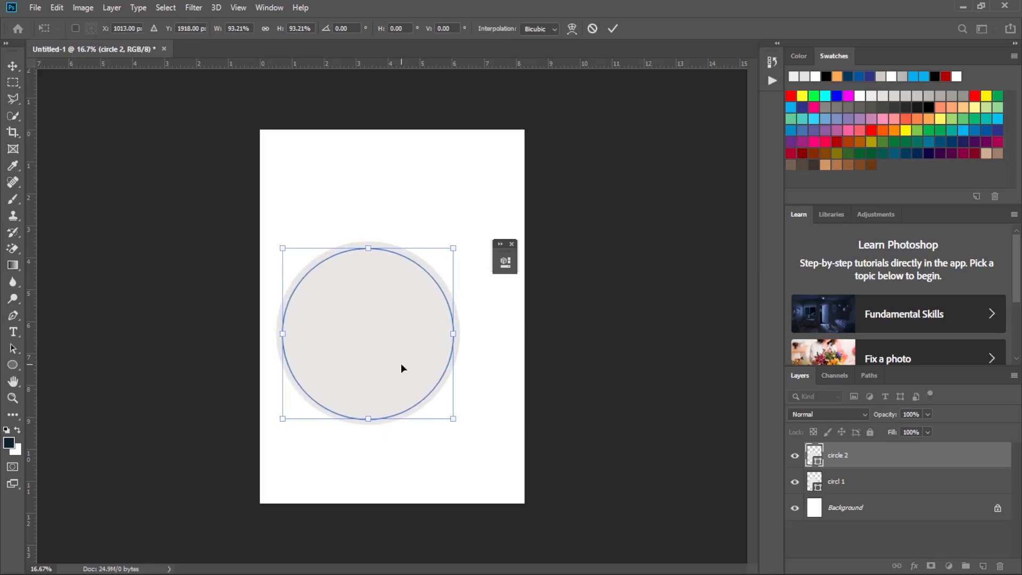
pyautogui.press('Left')
pyautogui.press('Left')
pyautogui.press('Left')
pyautogui.press('Left')
pyautogui.press('Left')
pyautogui.press('Left')
pyautogui.press('Down')
pyautogui.press('Down')
pyautogui.press('Down')
pyautogui.press('Down')
pyautogui.press('Down')
pyautogui.press('Down')
pyautogui.press('Down')
pyautogui.press('Down')
pyautogui.press('Down')
pyautogui.press('Down')
pyautogui.press('Down')
pyautogui.press('Down')
pyautogui.press('Down')
pyautogui.press('Down')
pyautogui.press('Down')
pyautogui.press('Down')
pyautogui.press('Down')
pyautogui.press('Down')
pyautogui.press('Down')
pyautogui.press('Down')
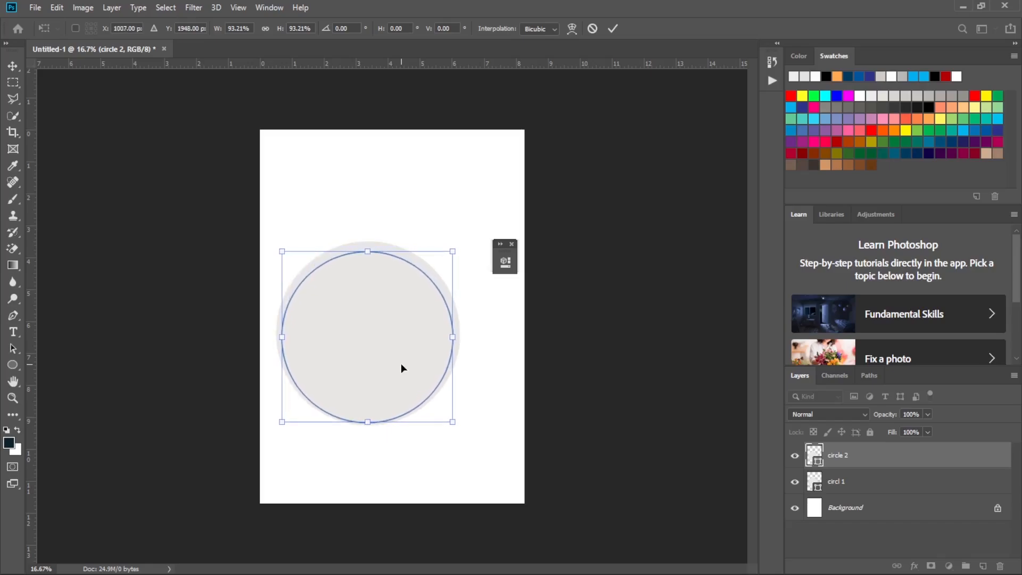
pyautogui.click(612, 28)
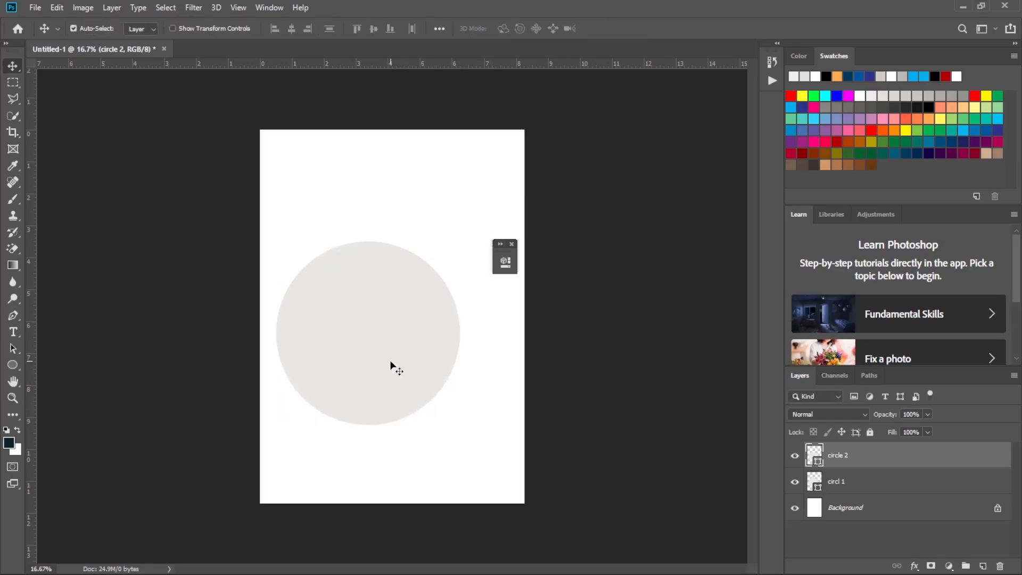
# Nudge circle 2 further down to about Y 1960 px, close to the lower edge of circl 1.
pyautogui.hotkey('ctrl', 't')
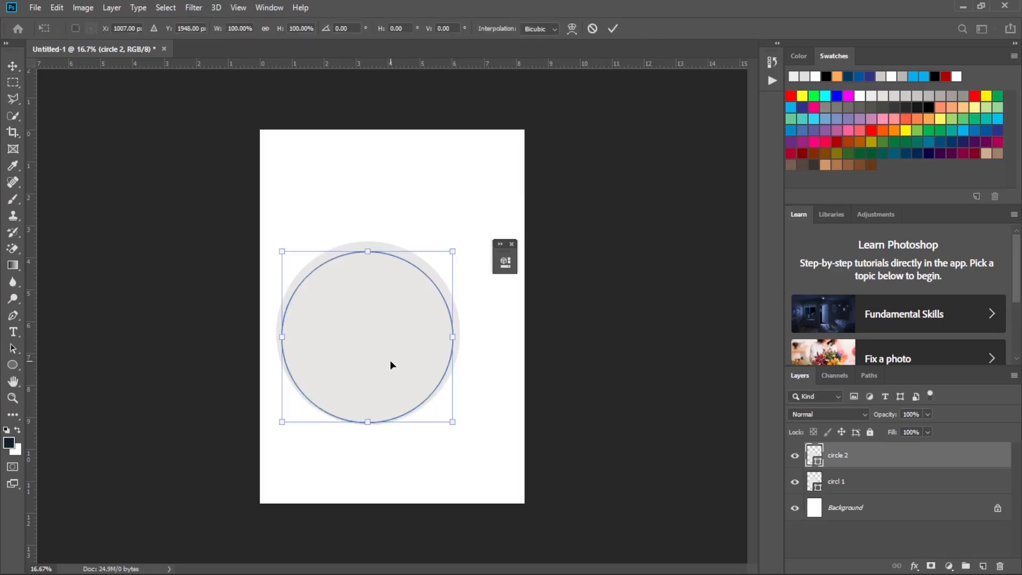
pyautogui.press('Down')
pyautogui.press('Down')
pyautogui.press('Down')
pyautogui.press('Down')
pyautogui.press('Down')
pyautogui.press('Down')
pyautogui.press('Down')
pyautogui.press('Down')
pyautogui.press('Down')
pyautogui.press('Down')
pyautogui.press('Down')
pyautogui.press('Down')
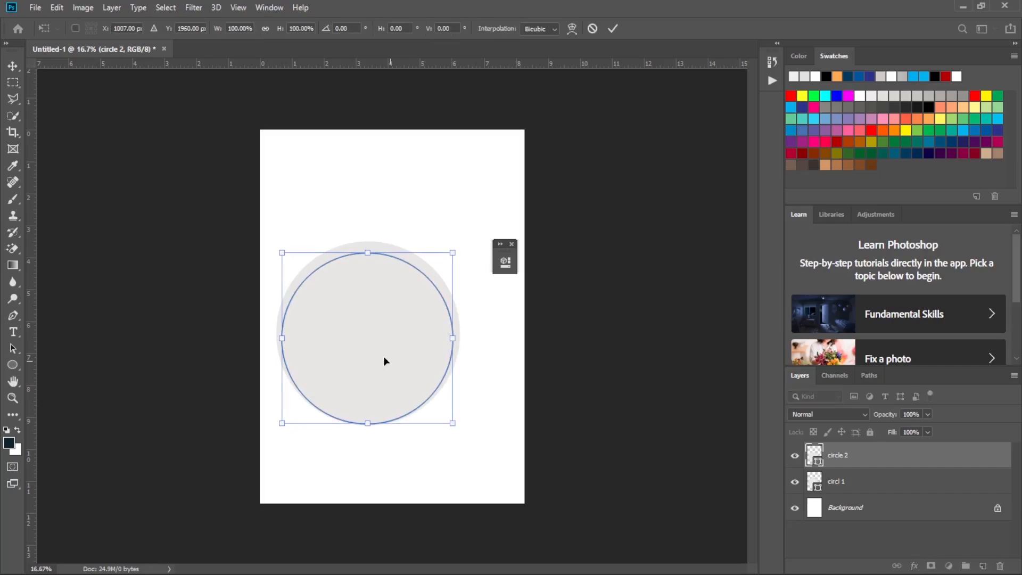
pyautogui.click(614, 29)
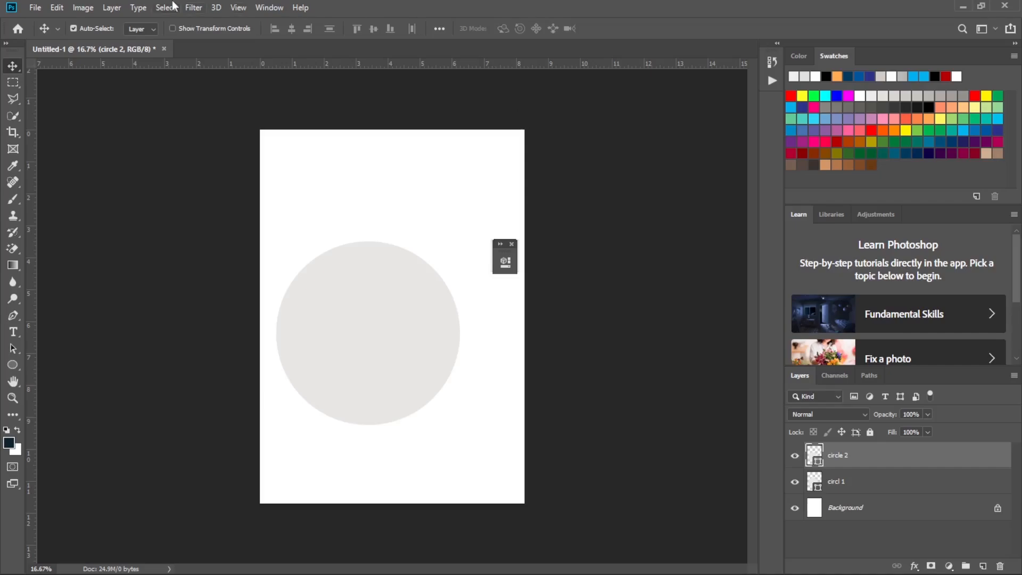
# Open the photo 20250116_093821 from Downloads and bring it into the flyer document over the circles.
pyautogui.click(34, 8)
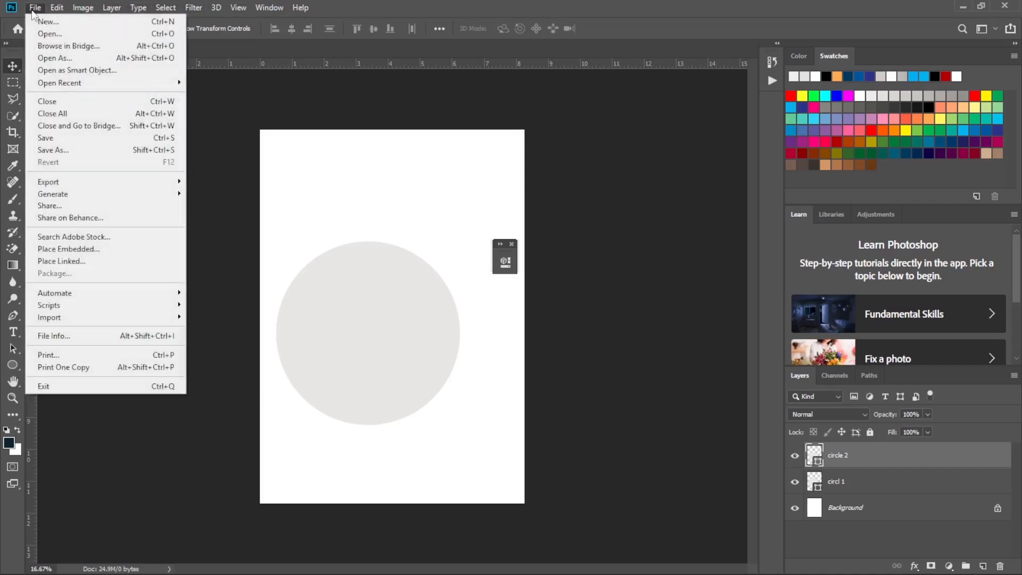
pyautogui.click(46, 32)
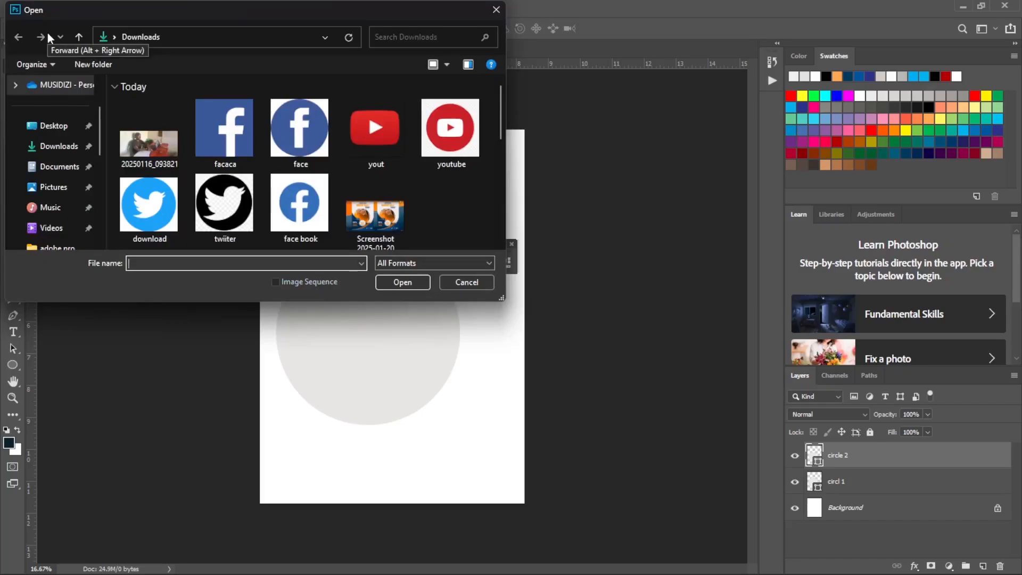
pyautogui.click(153, 143)
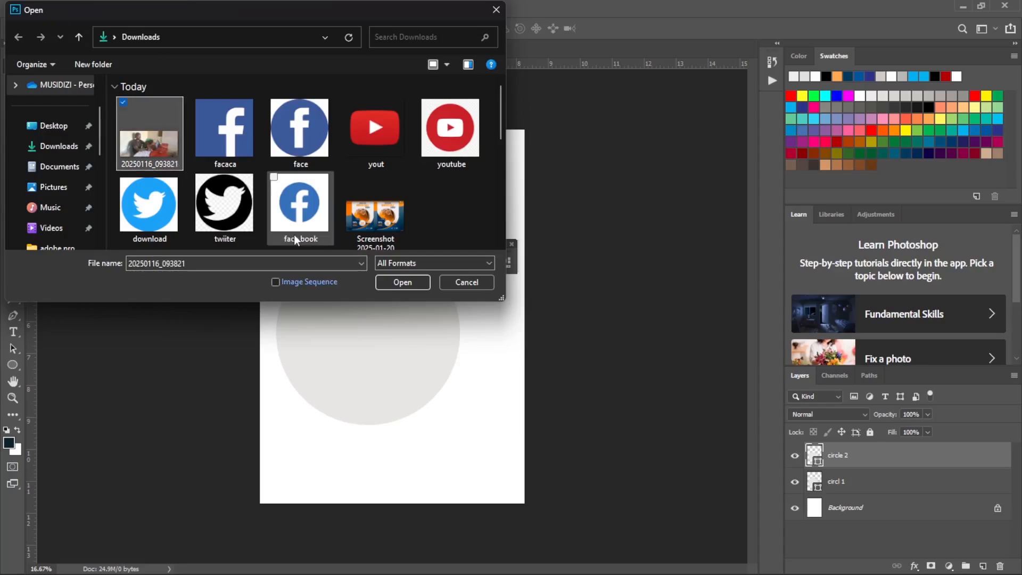
pyautogui.click(413, 281)
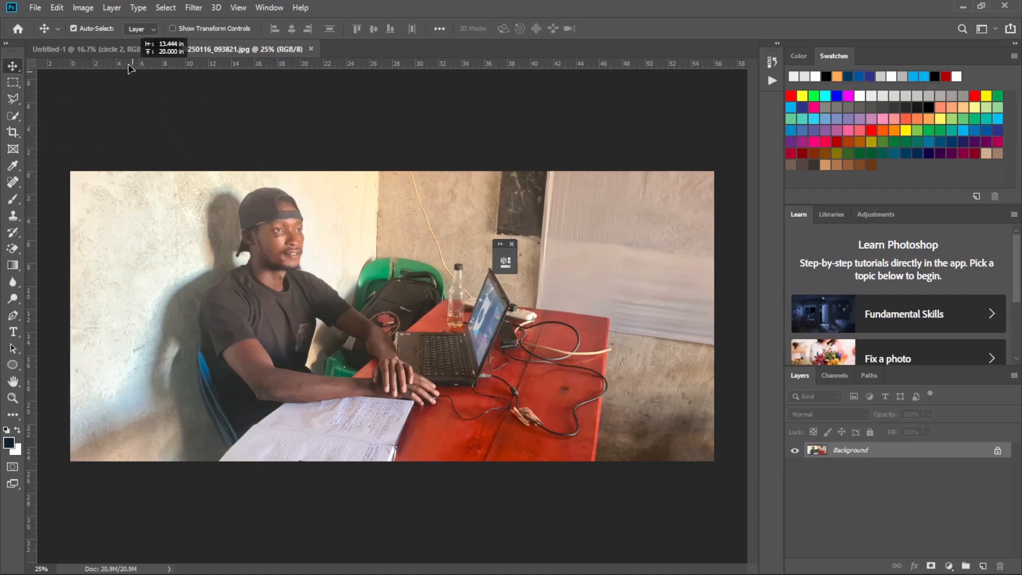
pyautogui.moveTo(121, 53); pyautogui.dragTo(430, 302)
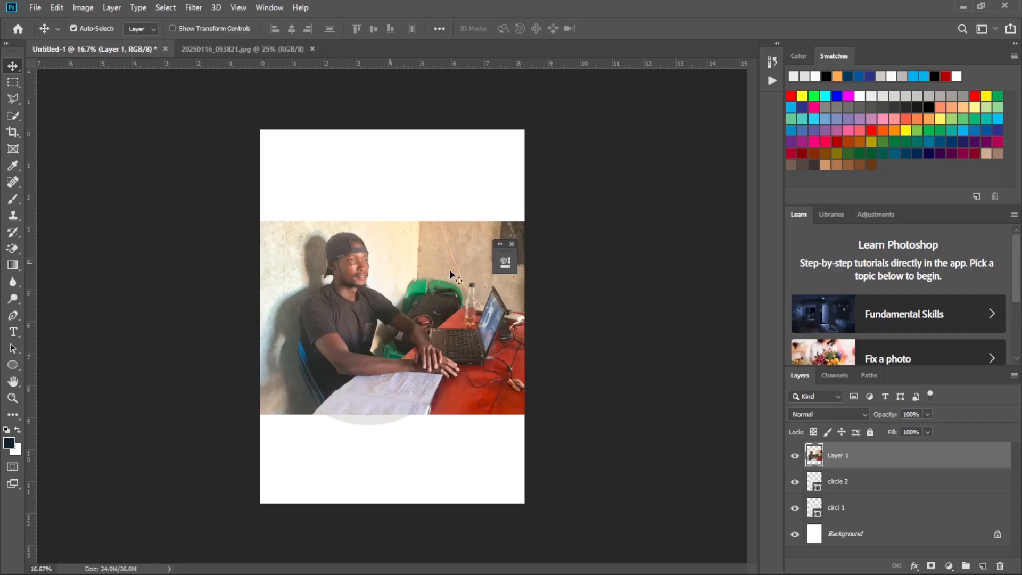
# Switch to the winter sale reference image to examine how the photo sits in its circle, and return to Photoshop.
pyautogui.rightClick(856, 456)
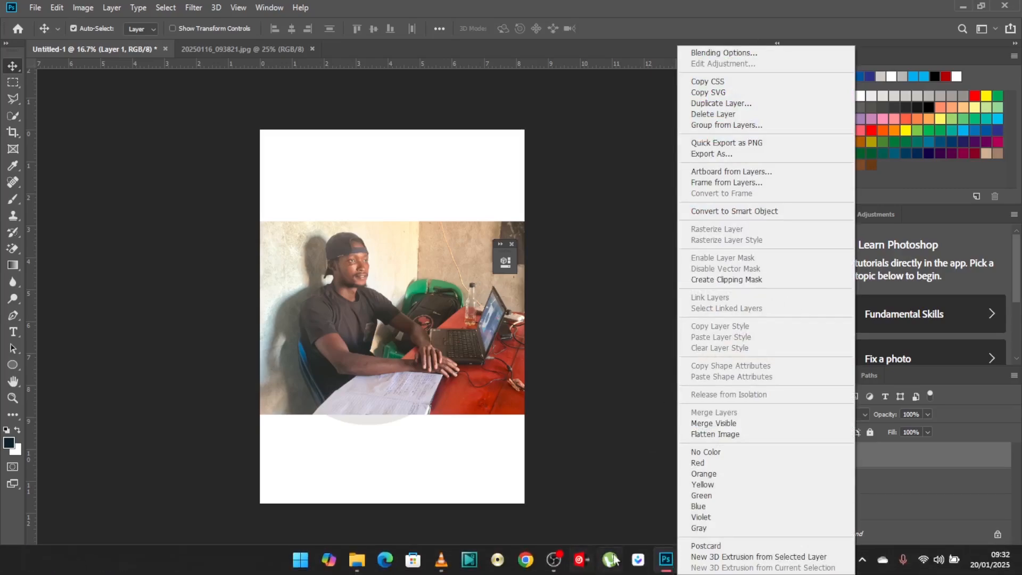
pyautogui.click(635, 486)
pyautogui.click(725, 563)
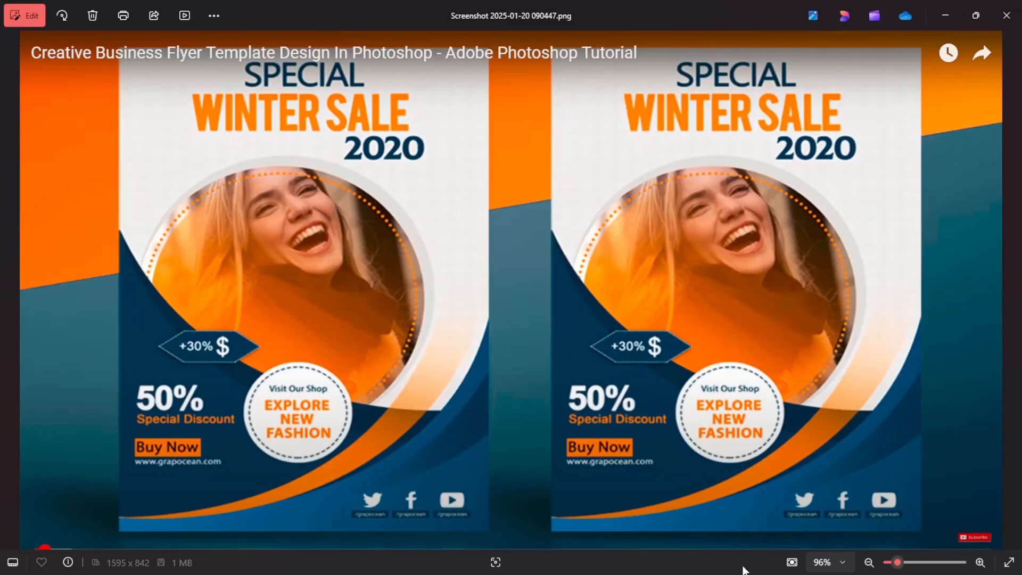
pyautogui.moveTo(708, 571)
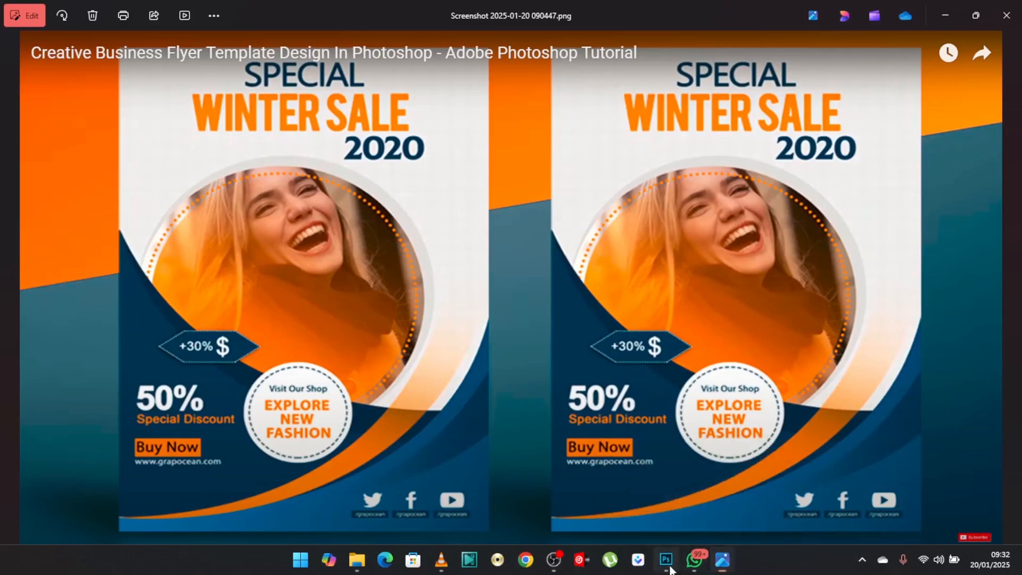
pyautogui.click(666, 559)
# Clip the photo layer to circle 2 and move the photo down so the head fits inside the circle.
pyautogui.rightClick(879, 457)
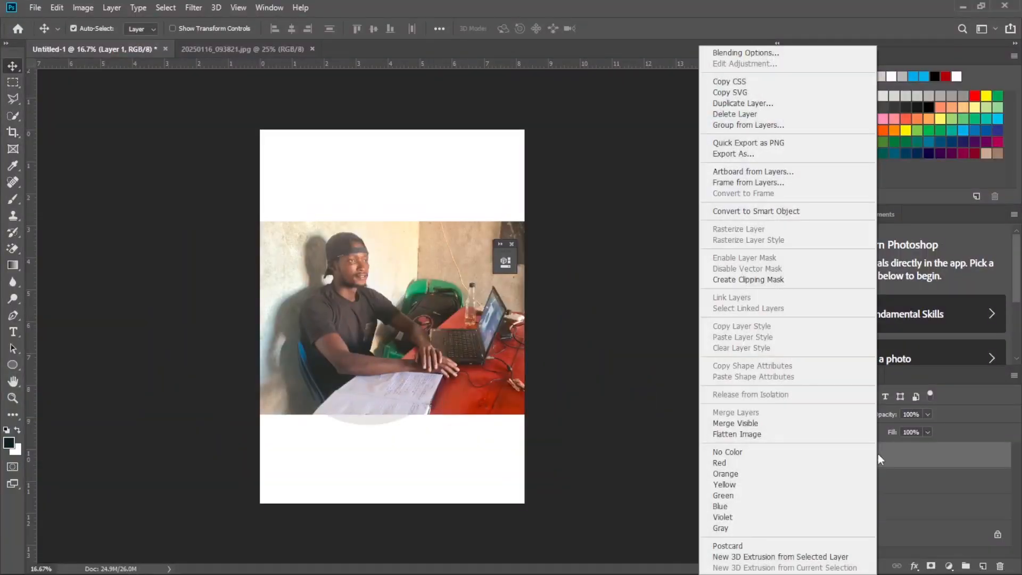
pyautogui.click(787, 283)
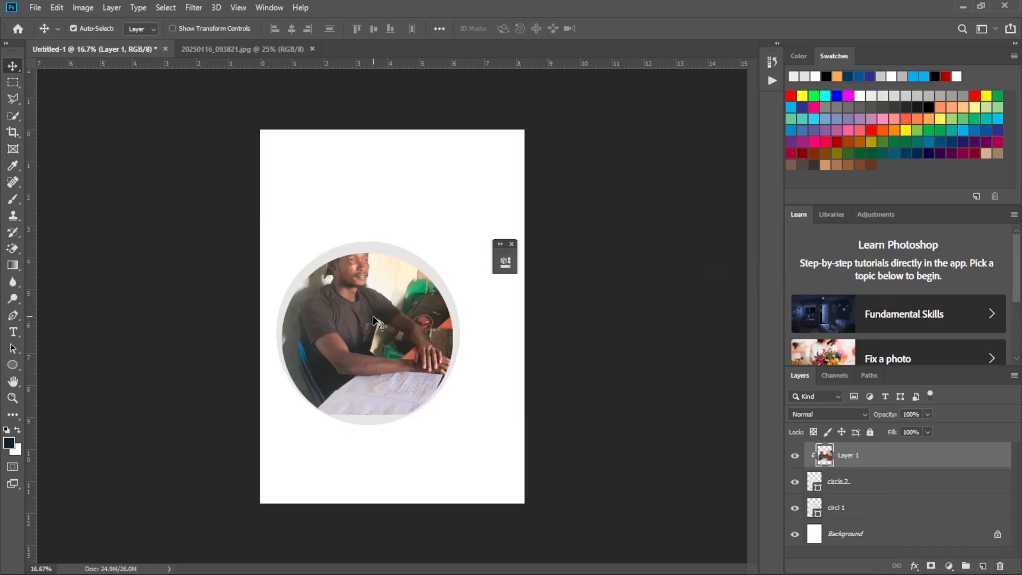
pyautogui.moveTo(375, 321); pyautogui.dragTo(374, 351)
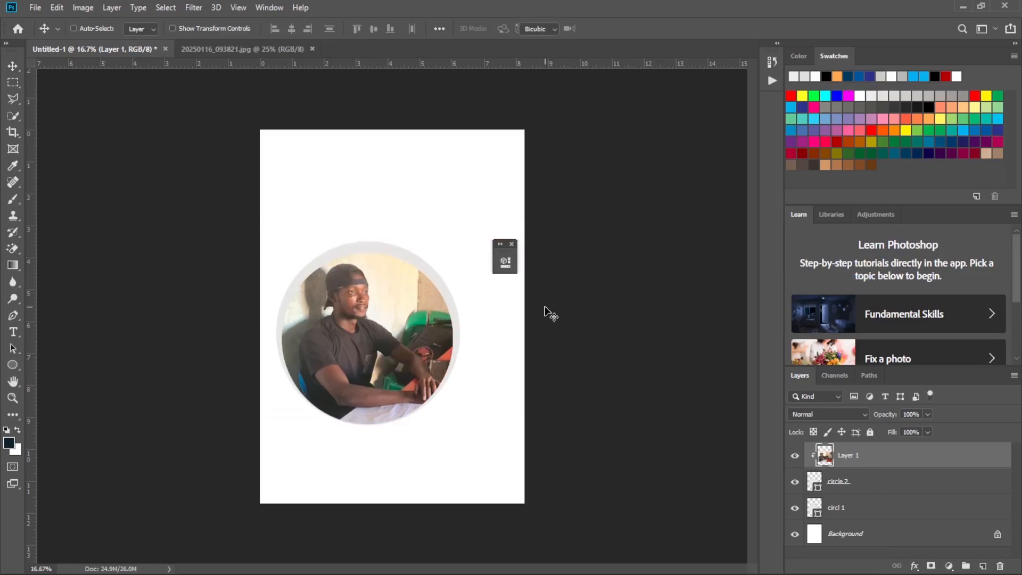
# Scale the clipped photo proportionally to about 93.6% and reposition it so the seated man fills the circle.
pyautogui.hotkey('ctrl', 't')
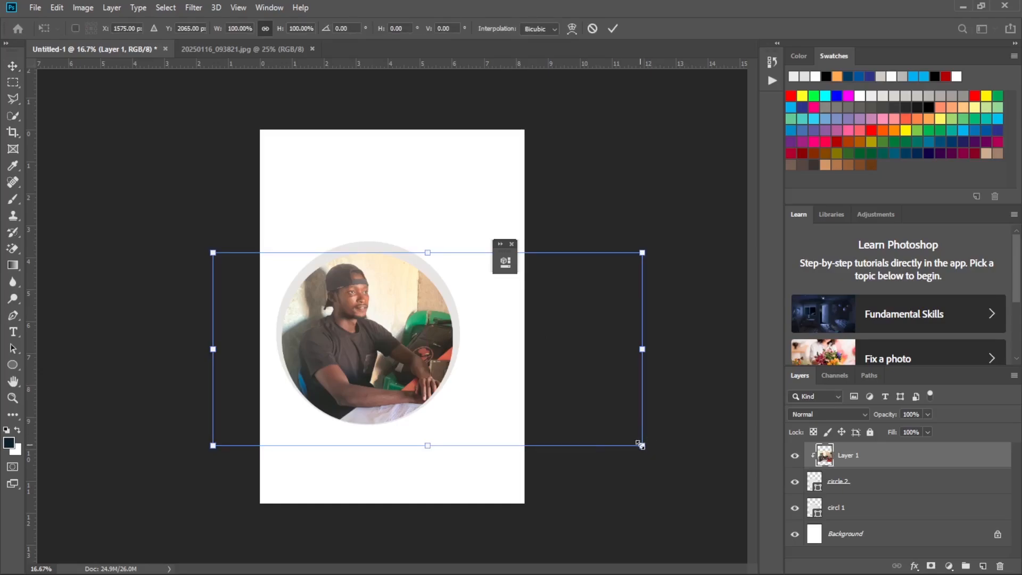
pyautogui.moveTo(641, 444); pyautogui.dragTo(596, 455)
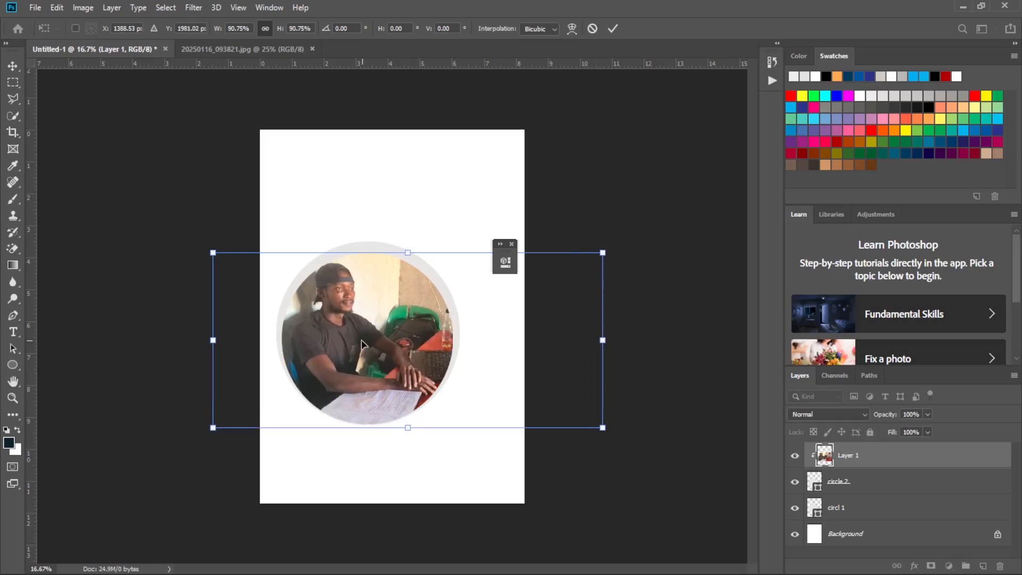
pyautogui.moveTo(362, 344); pyautogui.dragTo(353, 349)
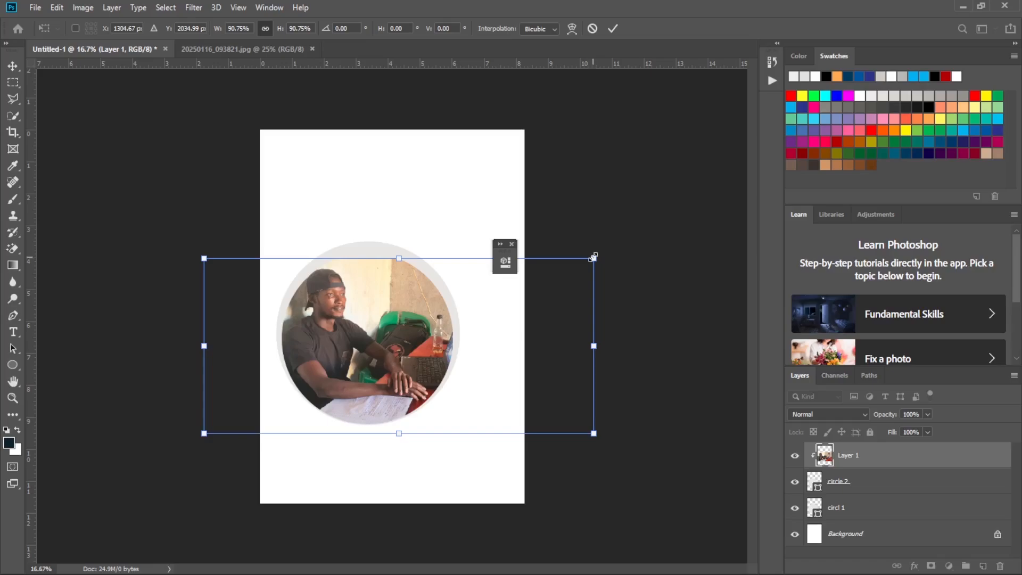
pyautogui.moveTo(593, 251); pyautogui.dragTo(604, 244)
pyautogui.moveTo(331, 332); pyautogui.dragTo(340, 330)
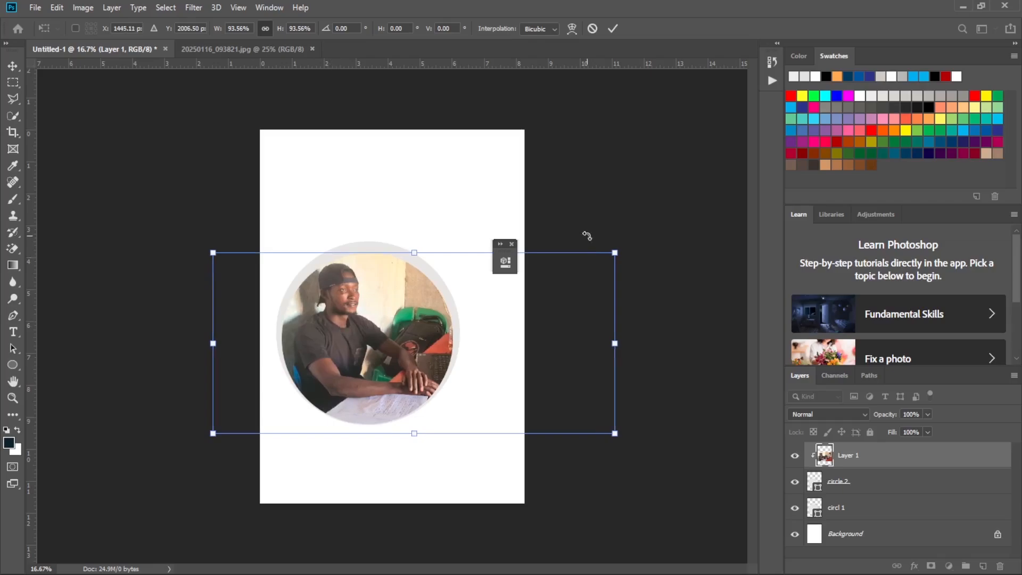
pyautogui.click(613, 29)
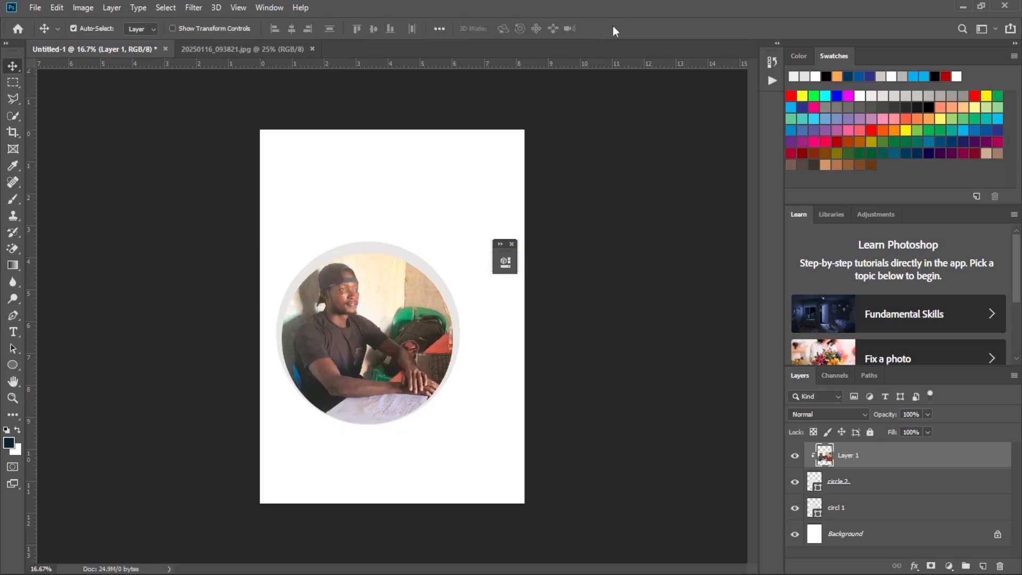
# Brighten the photo with Curves by raising the RGB midtones to output 137 at input 111.
pyautogui.hotkey('ctrl', 'm')
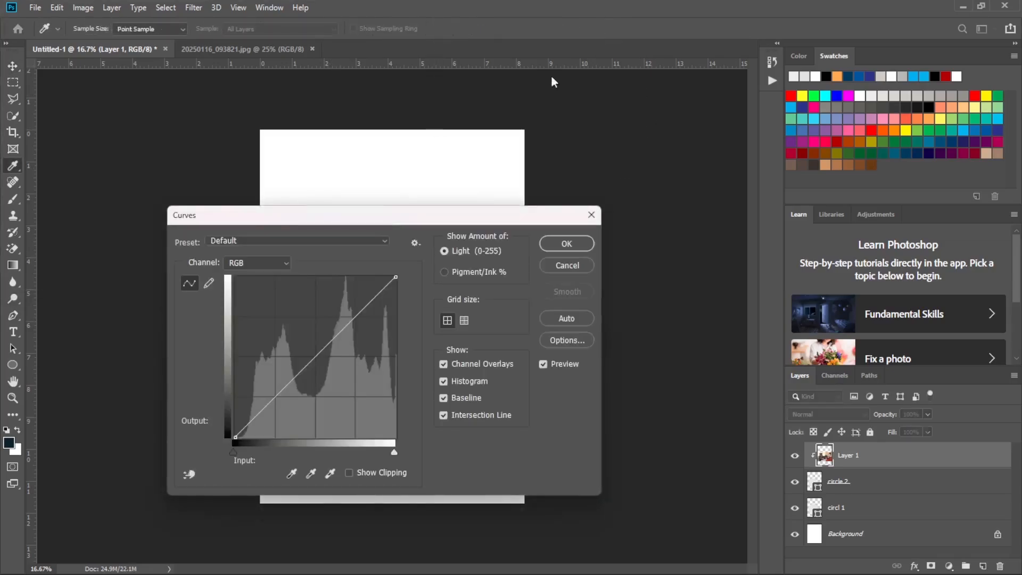
pyautogui.click(564, 264)
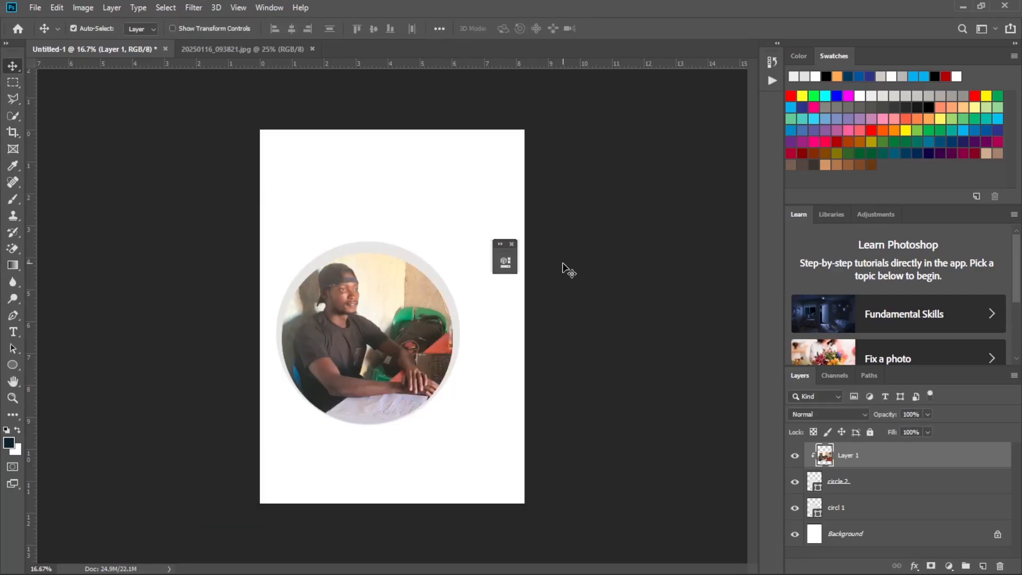
pyautogui.hotkey('ctrl', 'm')
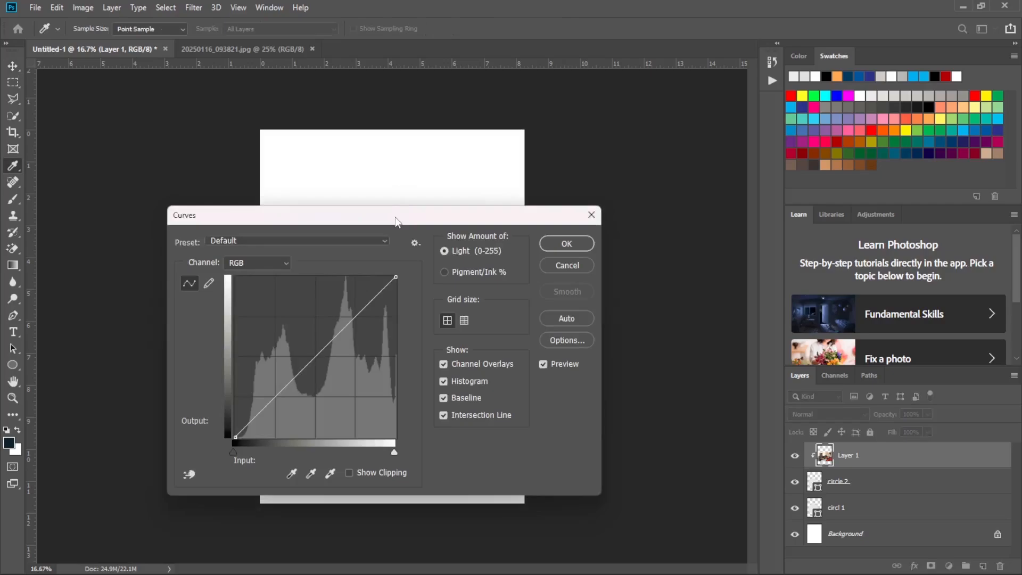
pyautogui.moveTo(397, 222); pyautogui.dragTo(753, 221)
pyautogui.click(665, 352)
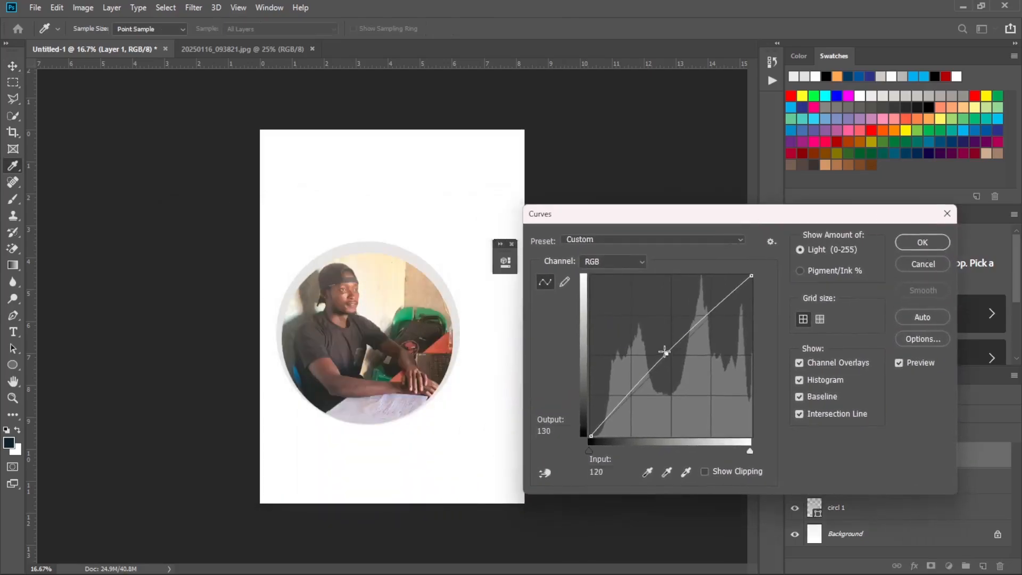
pyautogui.moveTo(665, 352); pyautogui.dragTo(661, 349)
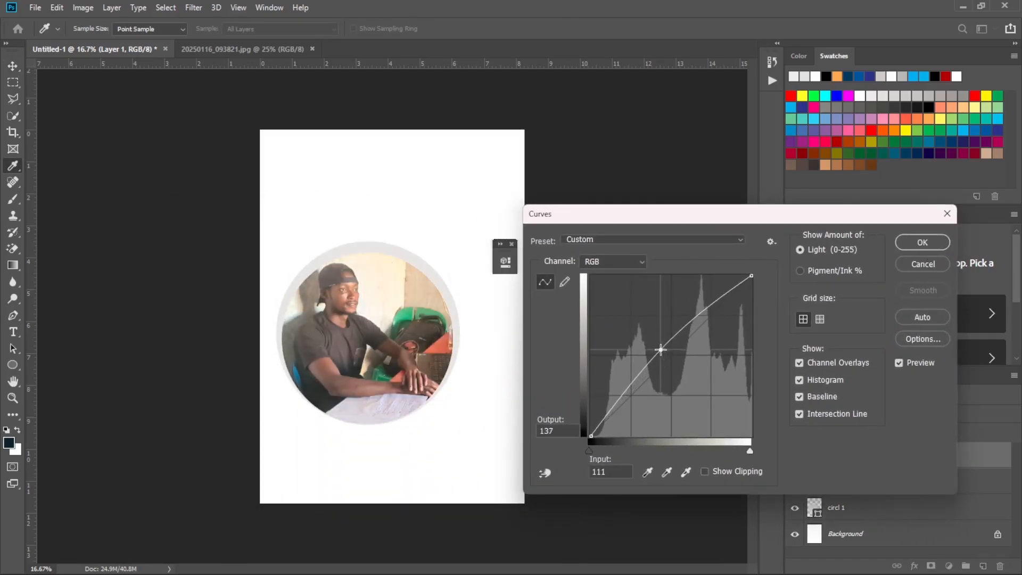
pyautogui.press('Return')
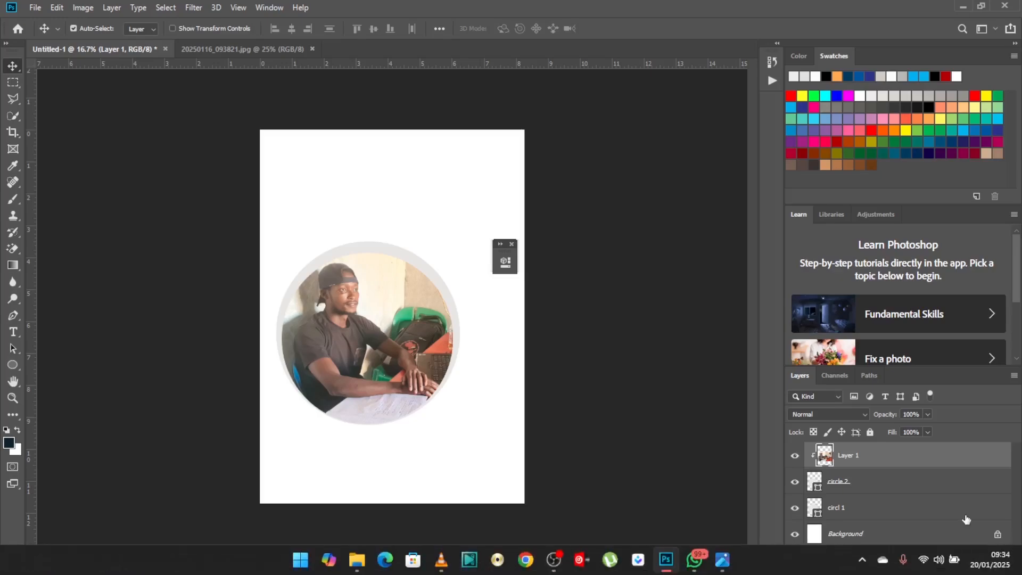
# Scale the photo and both circle layers together to about 116% and reposition them around the middle of the page.
pyautogui.keyDown('ctrl'); pyautogui.click(871, 482); pyautogui.keyUp('ctrl')
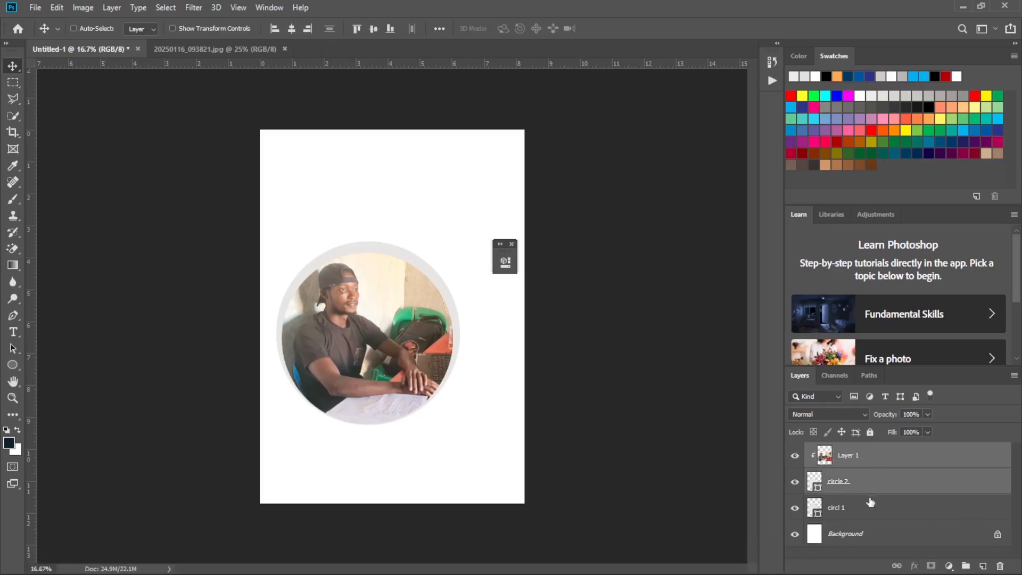
pyautogui.click(884, 456)
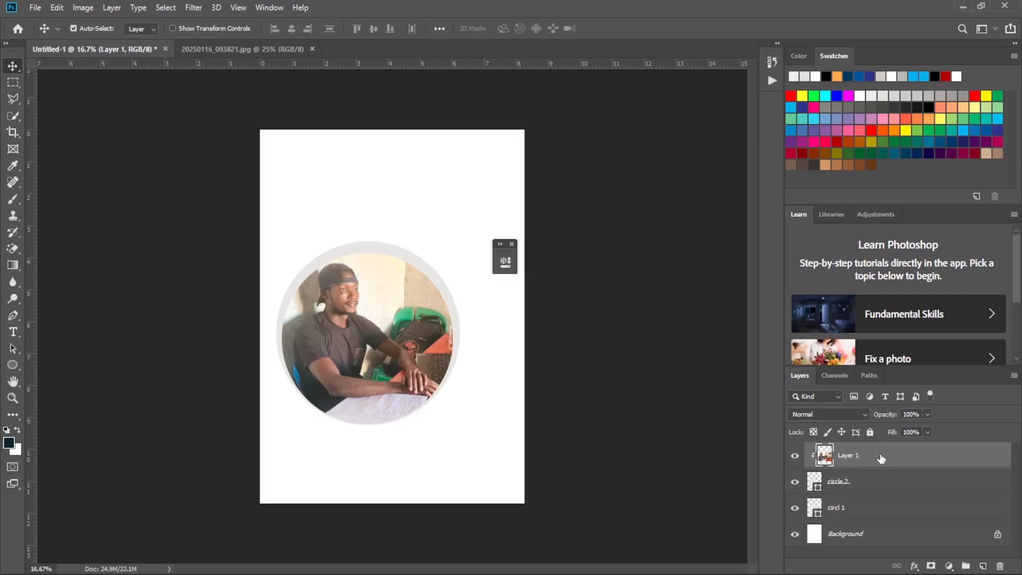
pyautogui.press('ctrl')
pyautogui.keyDown('ctrl'); pyautogui.click(874, 489); pyautogui.keyUp('ctrl')
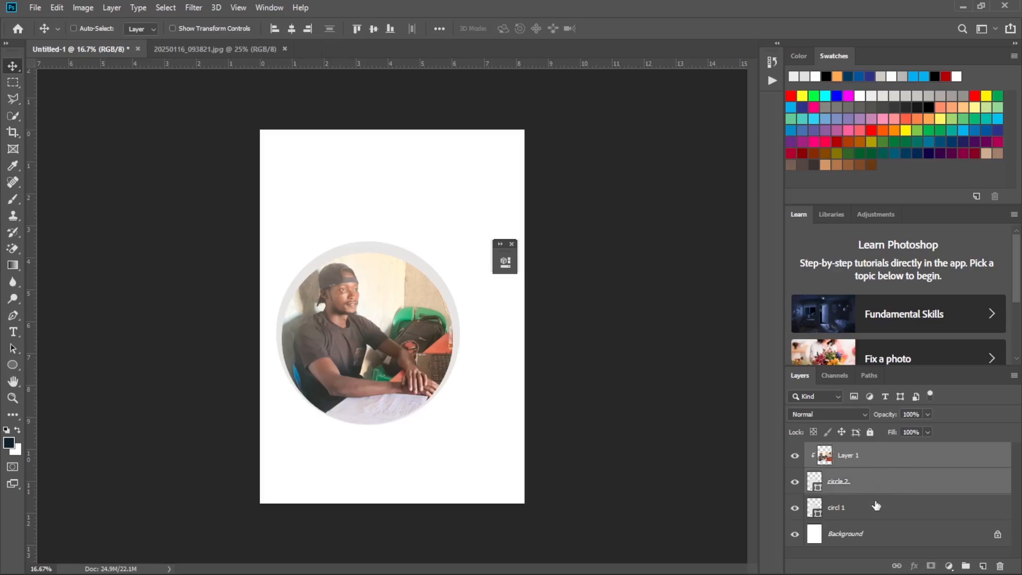
pyautogui.keyDown('ctrl'); pyautogui.click(876, 507); pyautogui.keyUp('ctrl')
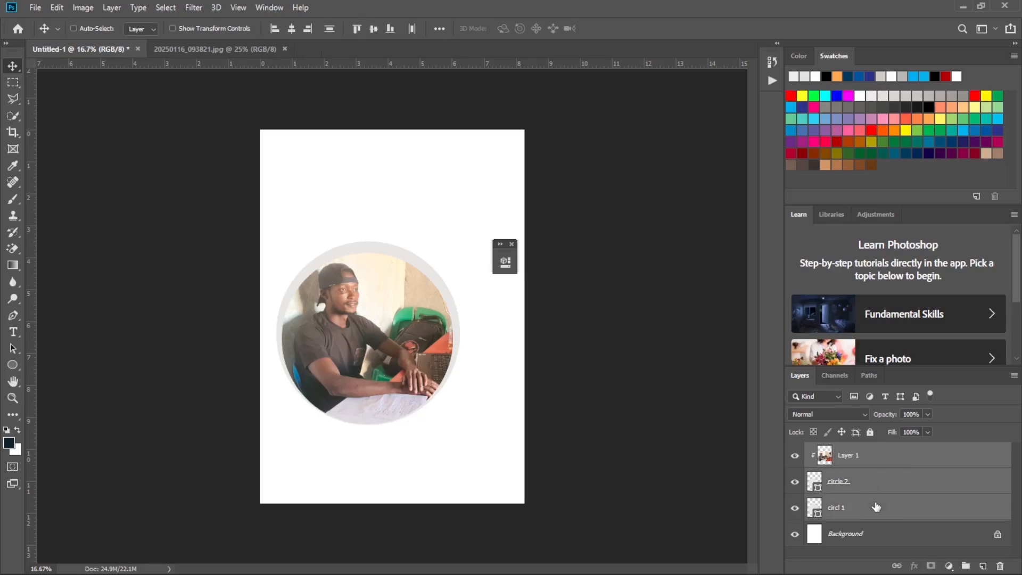
pyautogui.hotkey('ctrl', 't')
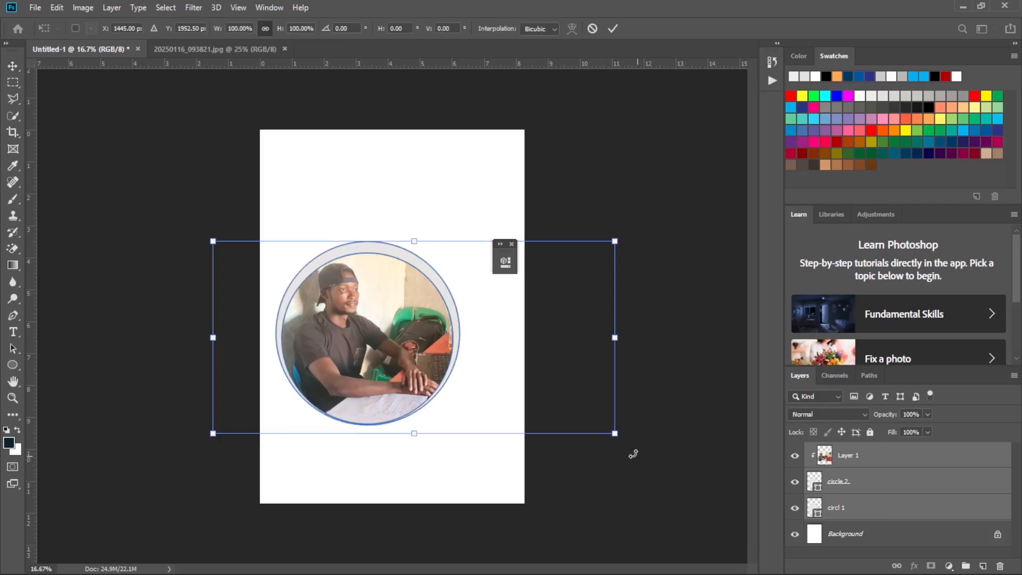
pyautogui.moveTo(615, 434); pyautogui.dragTo(649, 476)
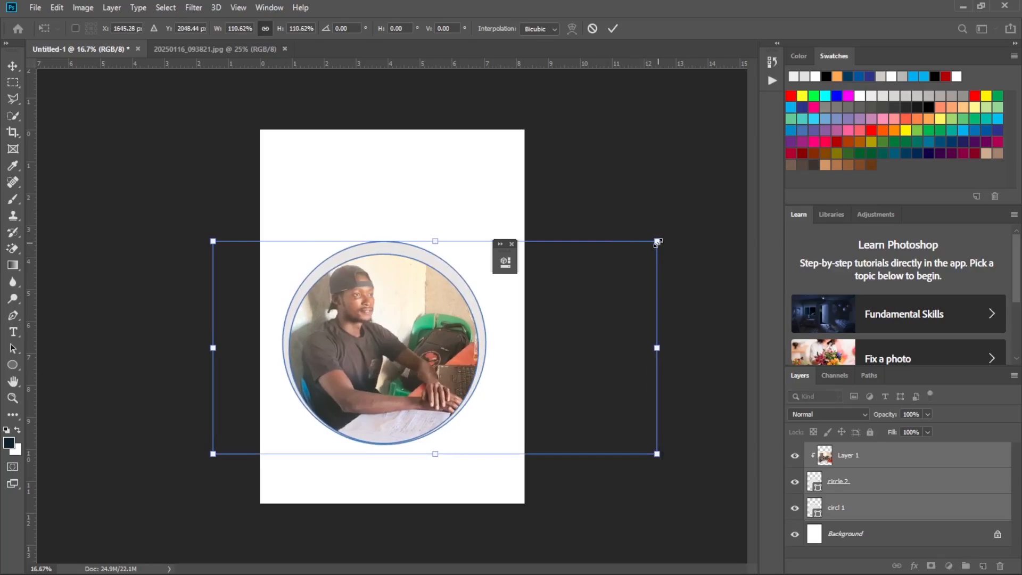
pyautogui.moveTo(658, 242); pyautogui.dragTo(675, 218)
pyautogui.moveTo(384, 281); pyautogui.dragTo(376, 268)
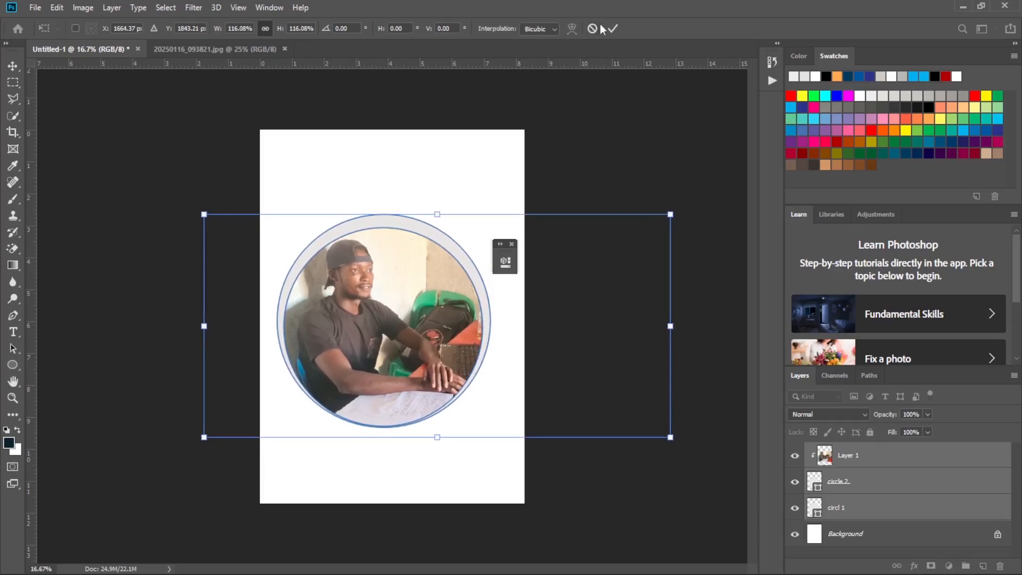
pyautogui.click(614, 29)
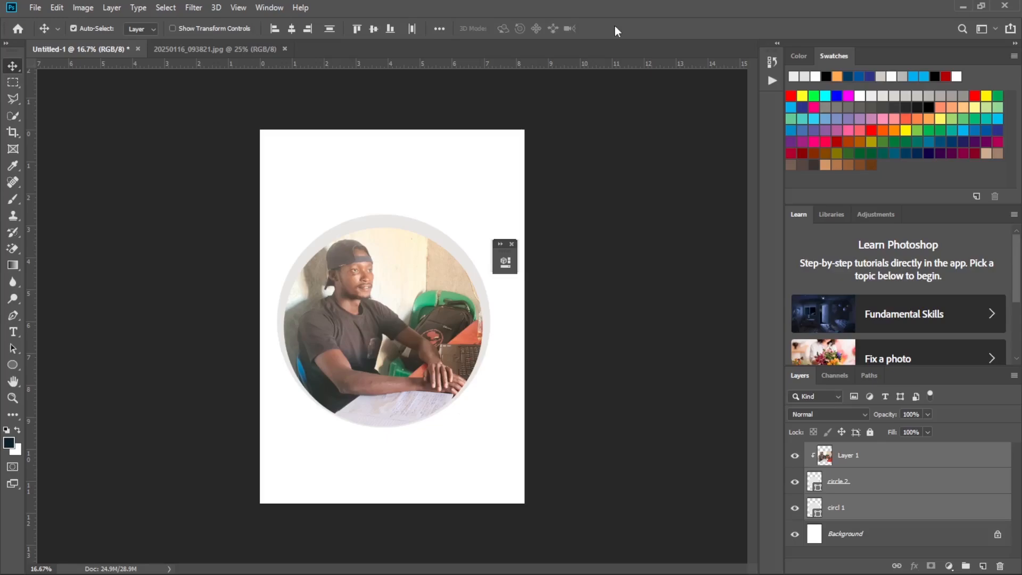
# Select the photo layer and set up the Pen tool in Shape mode.
pyautogui.click(11, 367)
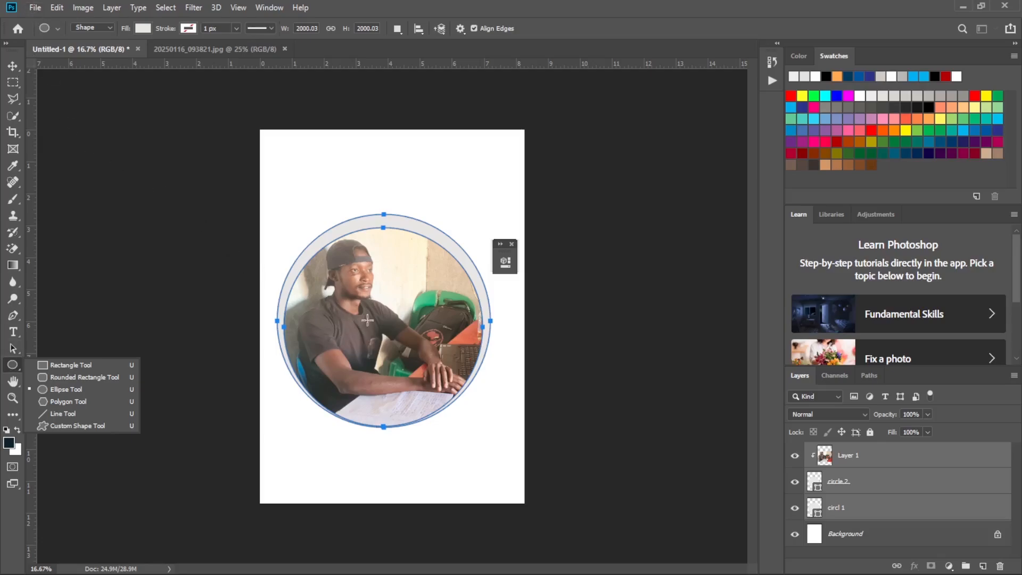
pyautogui.click(30, 342)
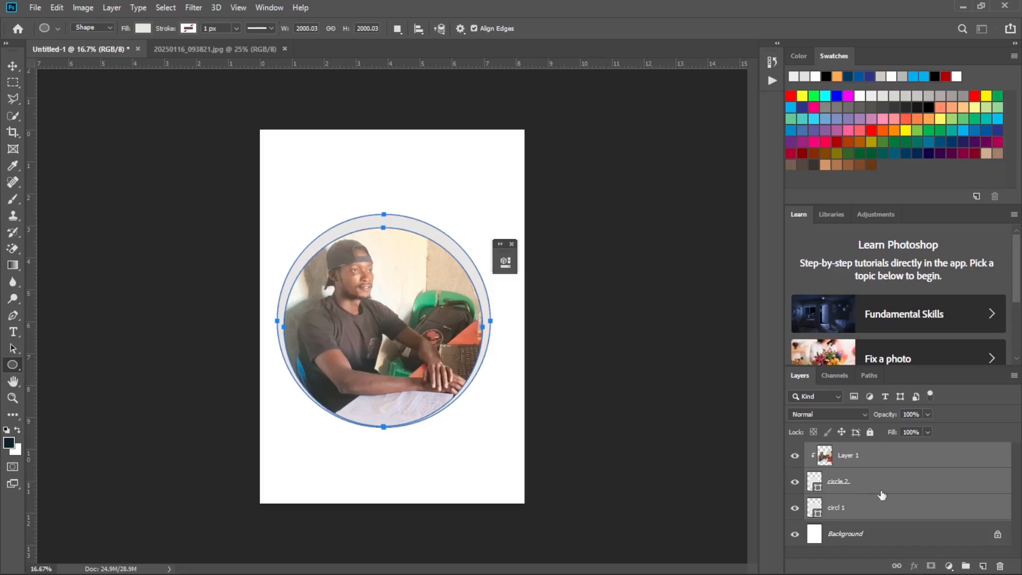
pyautogui.click(929, 454)
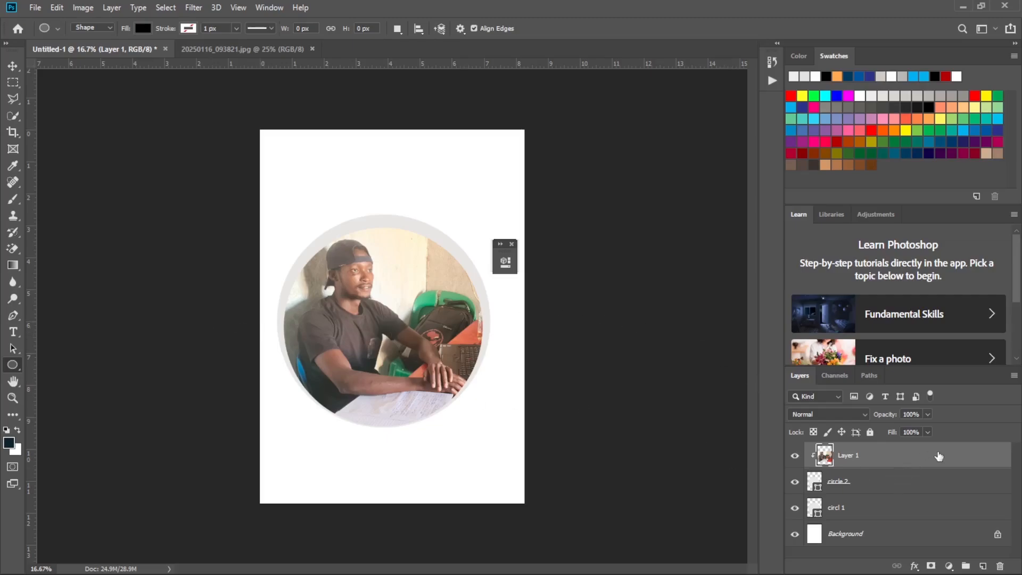
pyautogui.click(13, 318)
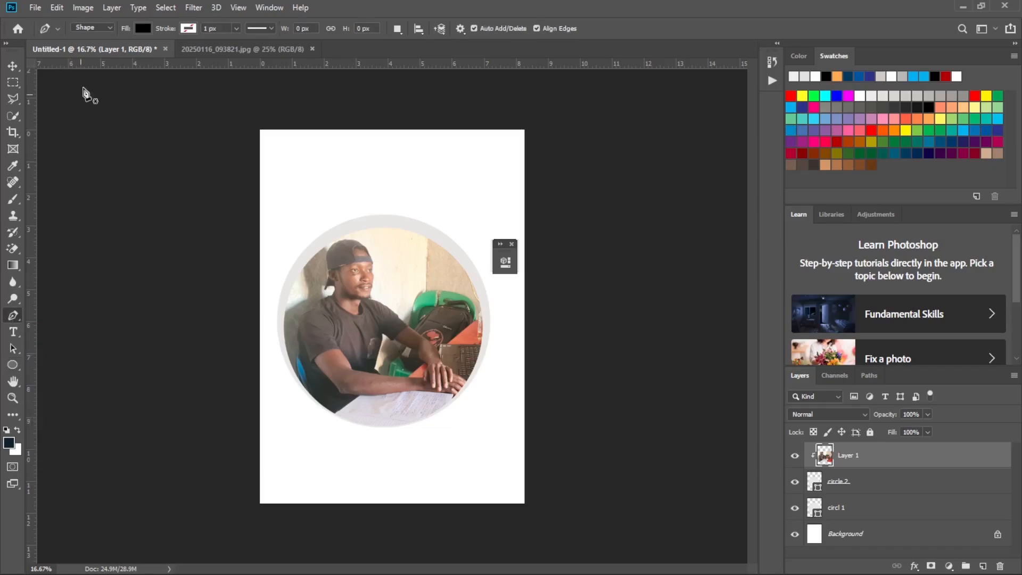
pyautogui.click(91, 27)
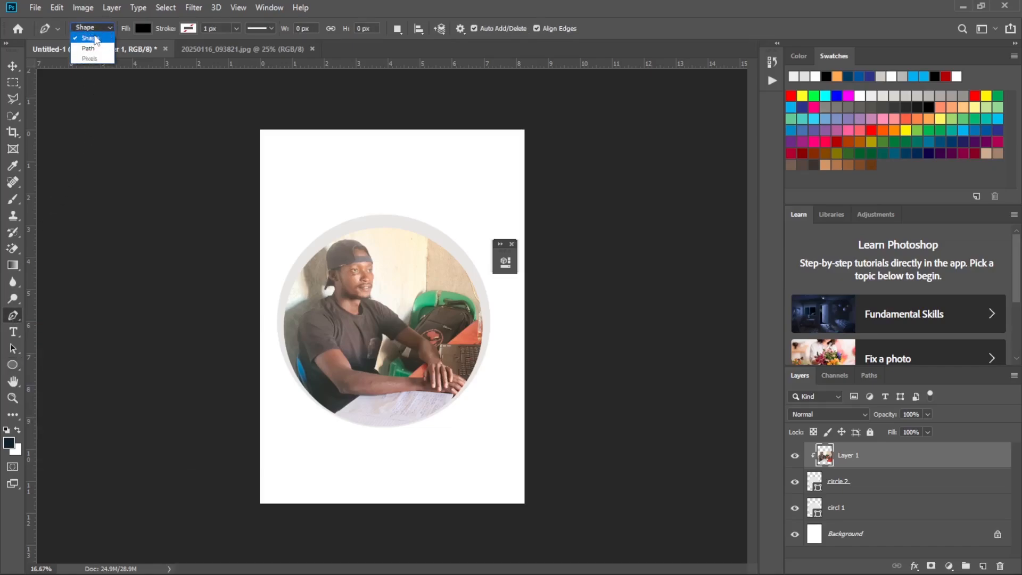
pyautogui.click(95, 38)
pyautogui.click(97, 30)
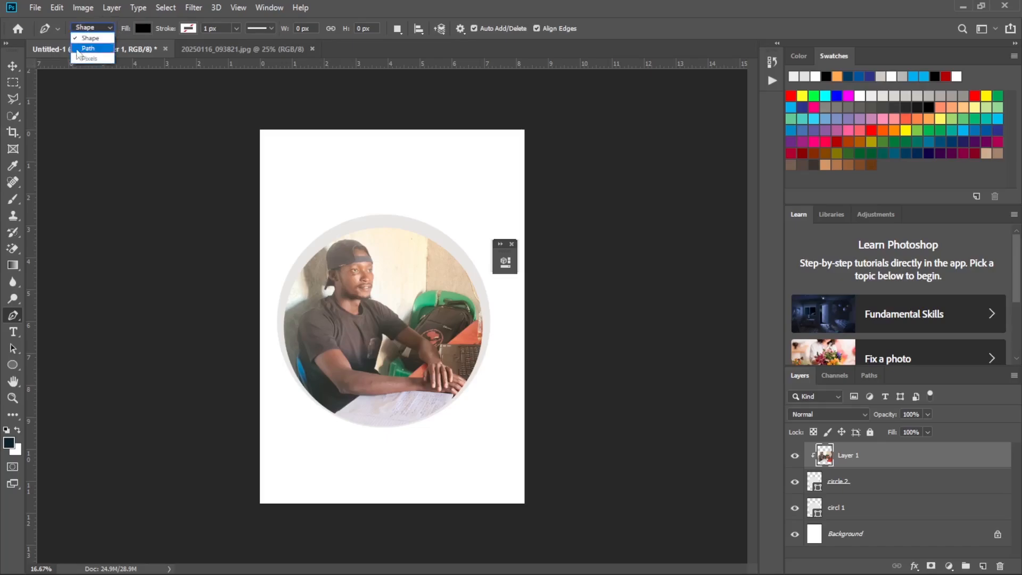
pyautogui.click(100, 32)
pyautogui.click(113, 29)
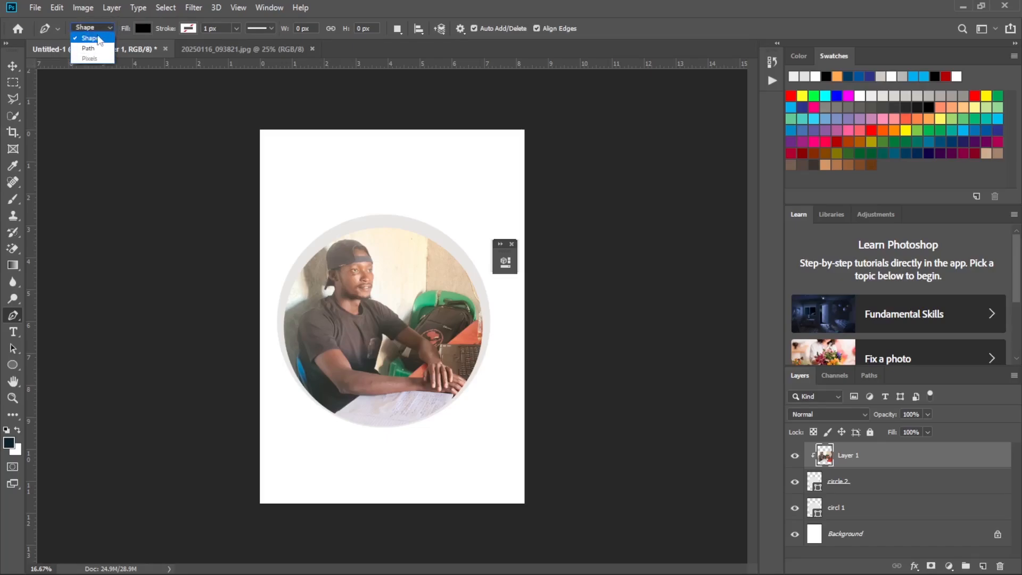
pyautogui.click(84, 42)
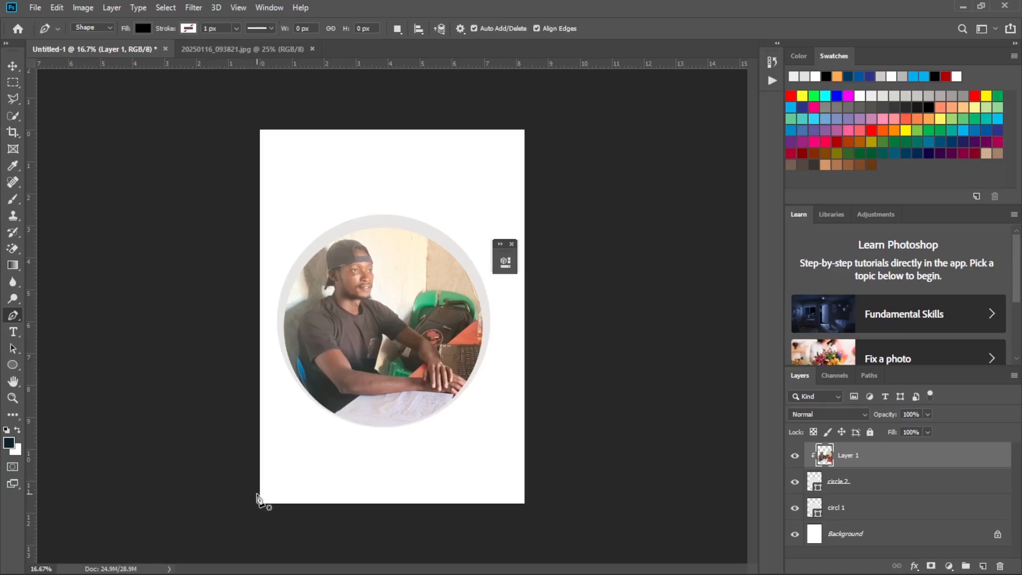
# Draw a closed shape, about 2726 × 1709 px, curving from the page's lower-left corner up to its right edge and covering the bottom-right corner.
pyautogui.click(256, 493)
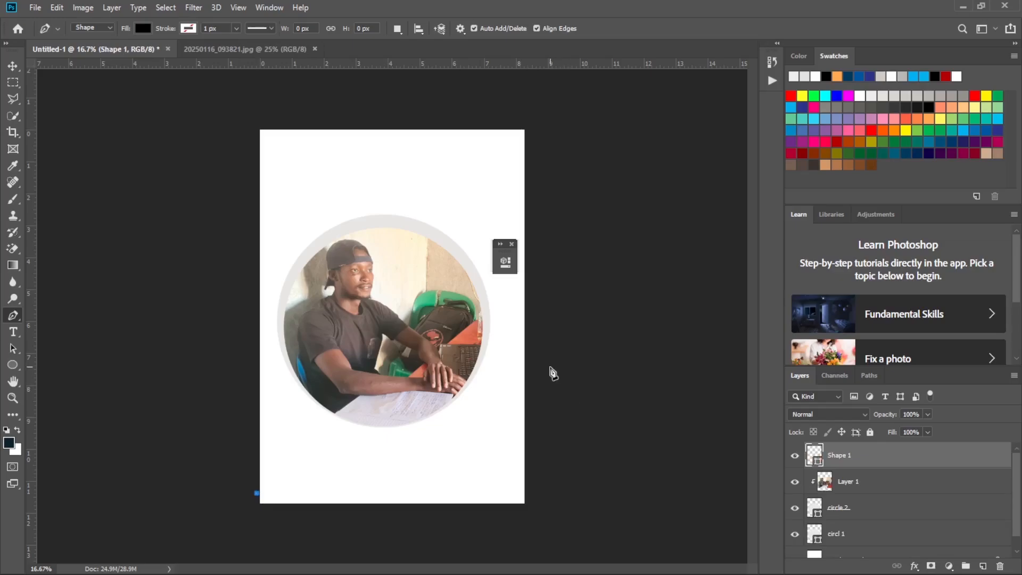
pyautogui.moveTo(537, 367); pyautogui.dragTo(545, 254)
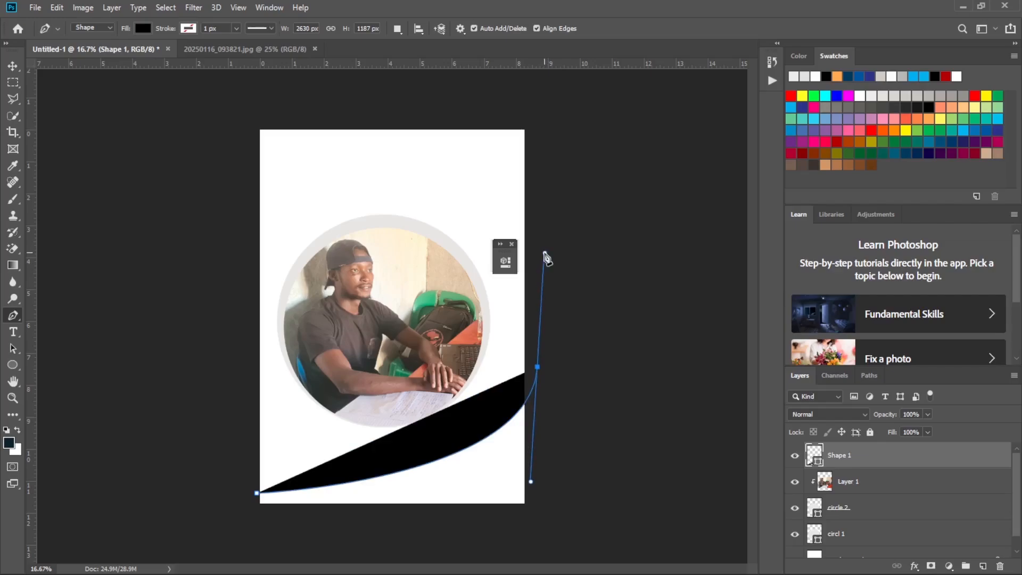
pyautogui.hotkey('ctrl', 'z')
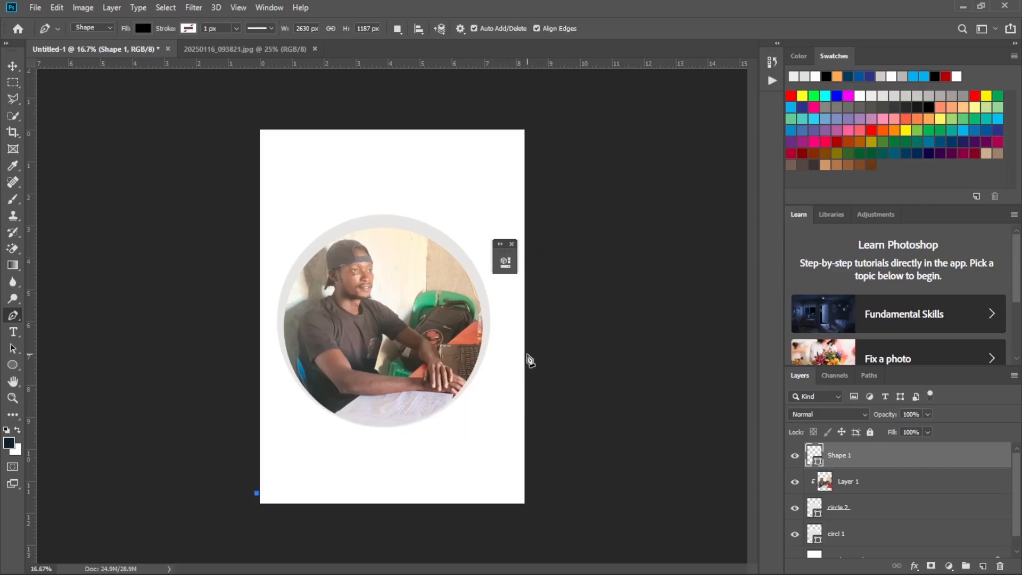
pyautogui.moveTo(525, 352)
pyautogui.mouseDown()
pyautogui.moveTo(534, 292)
pyautogui.moveTo(528, 171)
pyautogui.moveTo(533, 214)
pyautogui.mouseUp()
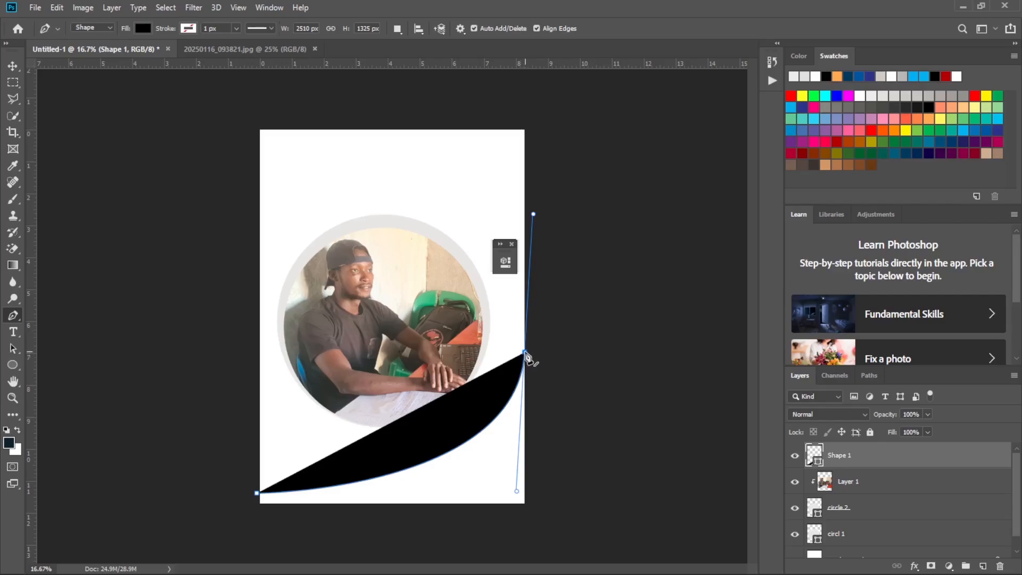
pyautogui.click(526, 352)
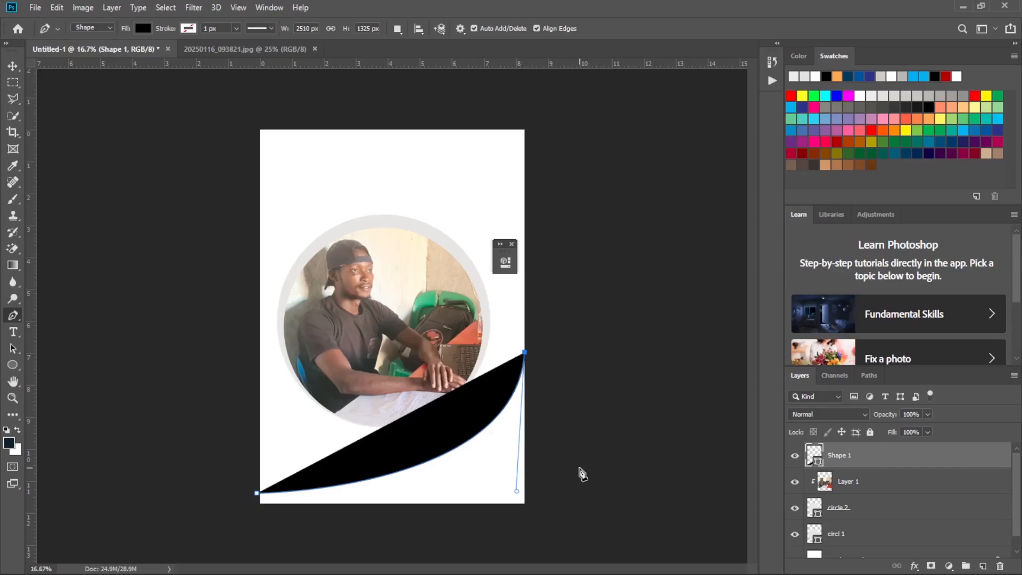
pyautogui.click(538, 520)
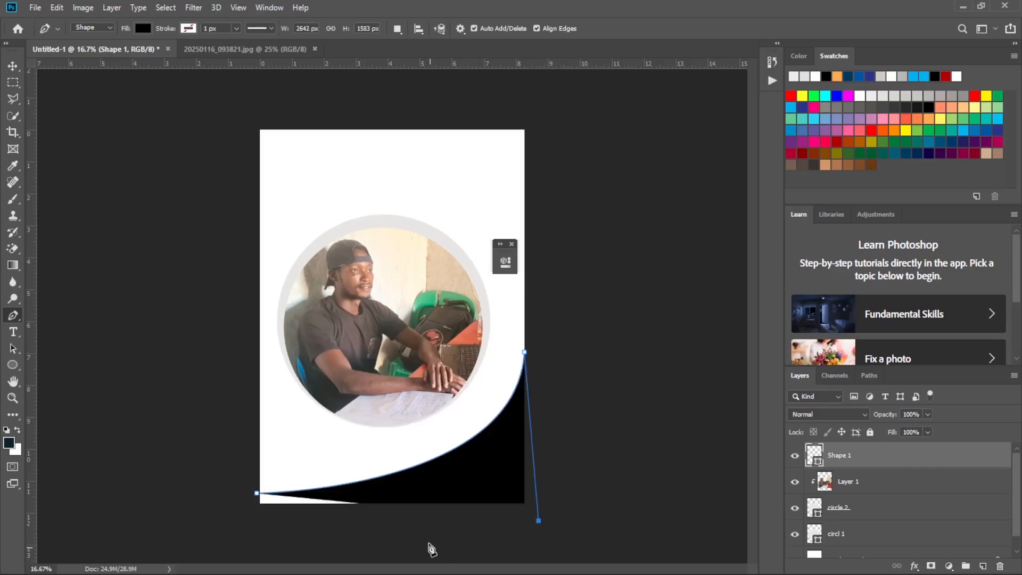
pyautogui.click(247, 534)
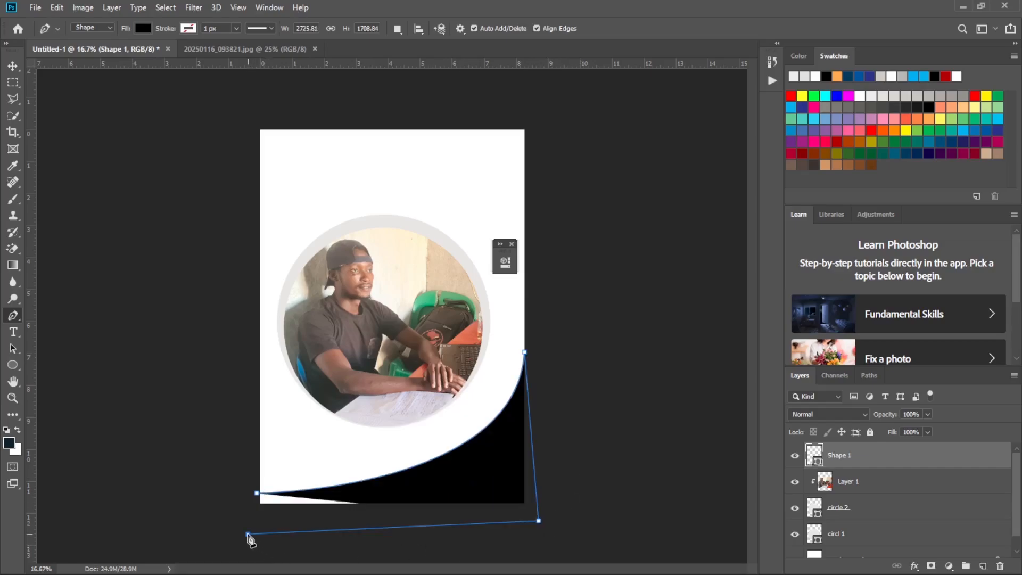
pyautogui.click(257, 494)
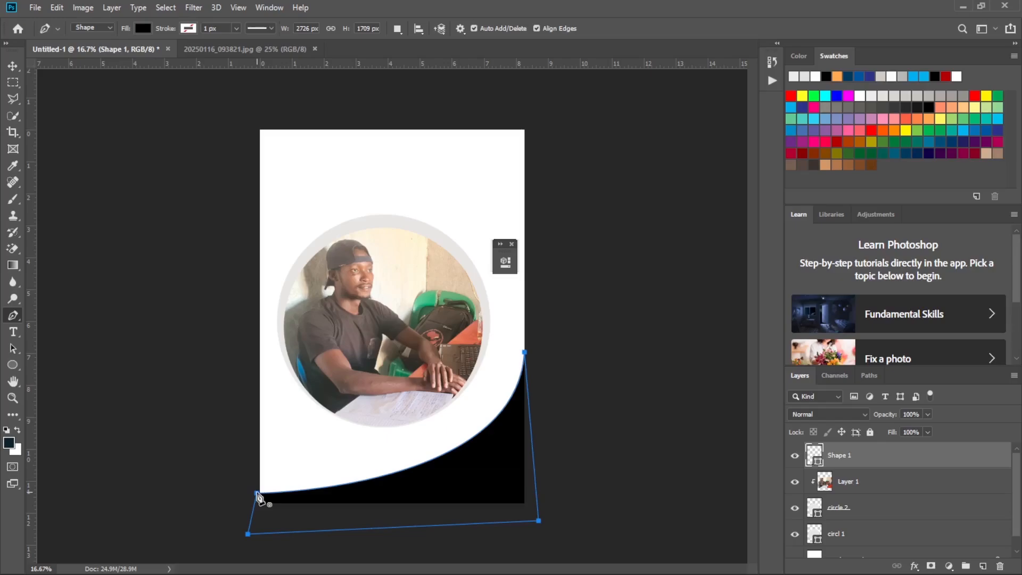
# Switch to the winter sale reference image to compare the curved bottom shape and its colours, and return to Photoshop.
pyautogui.moveTo(501, 574)
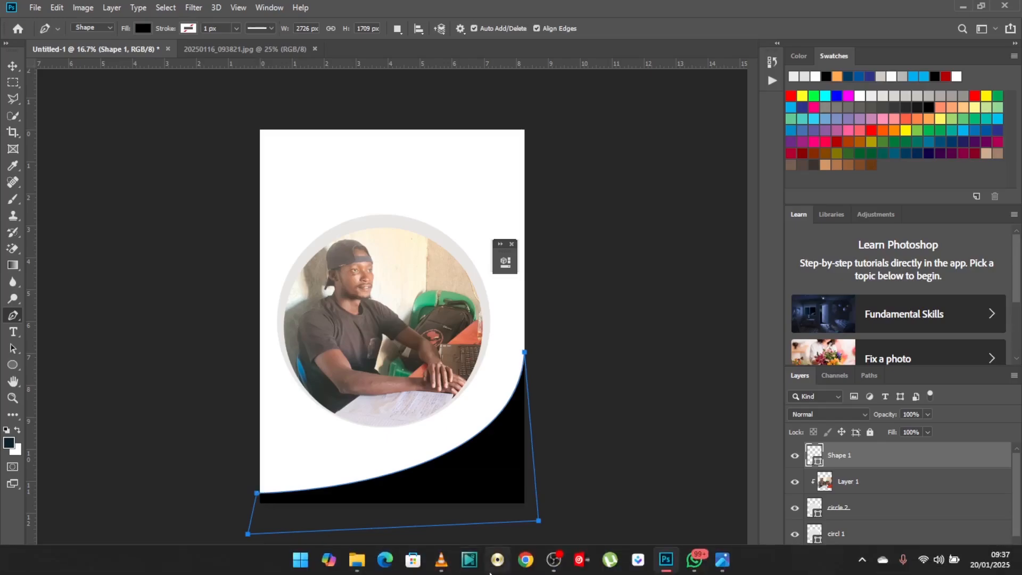
pyautogui.click(721, 569)
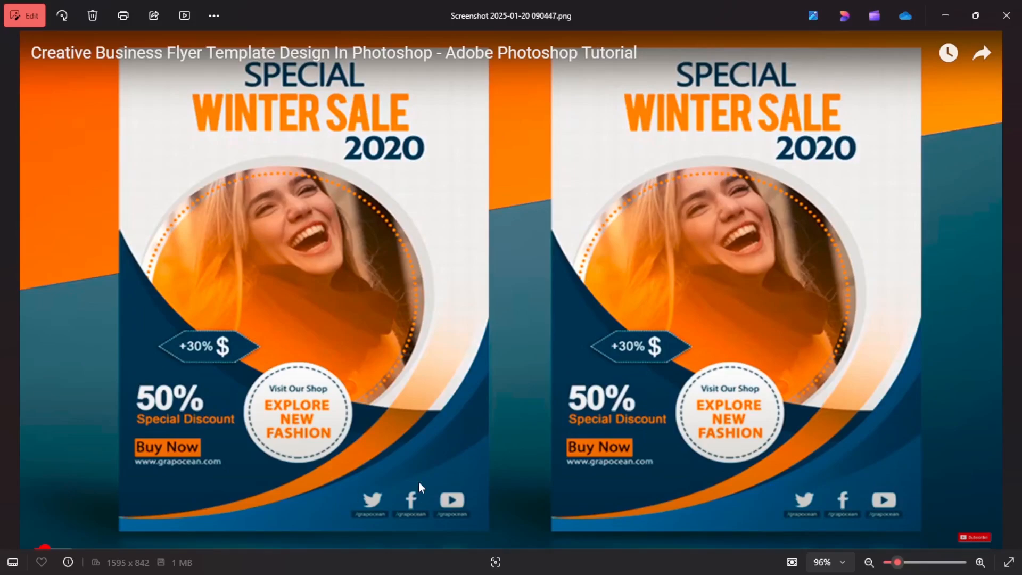
pyautogui.click(946, 16)
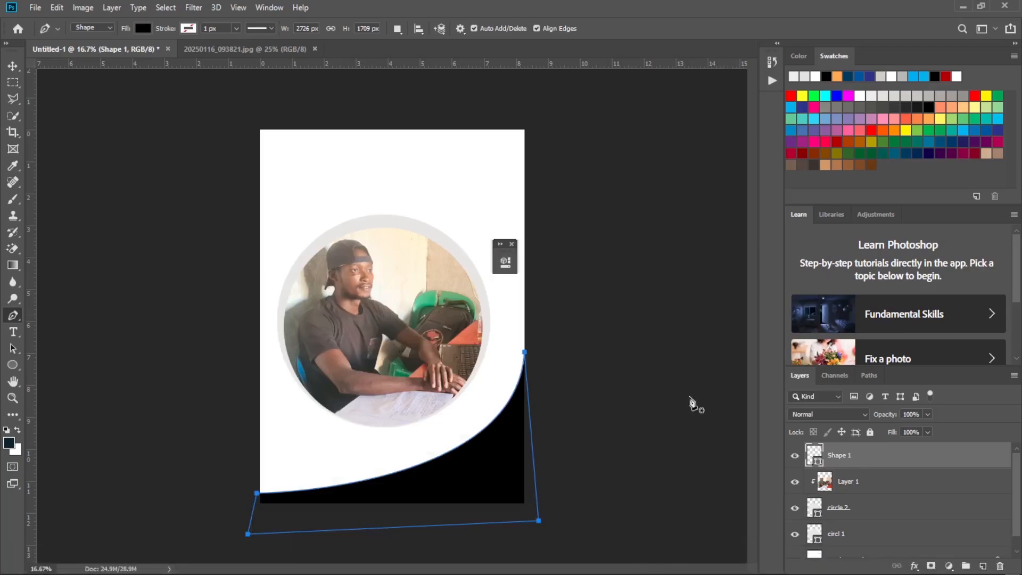
# Fill the curved shape at the bottom of the page with a medium blue swatch.
pyautogui.click(12, 66)
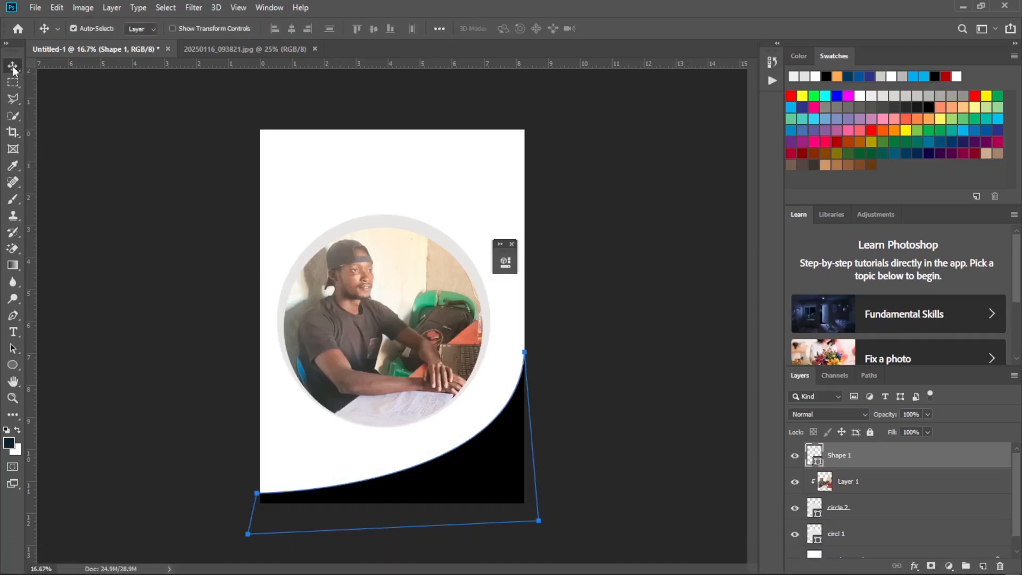
pyautogui.click(628, 362)
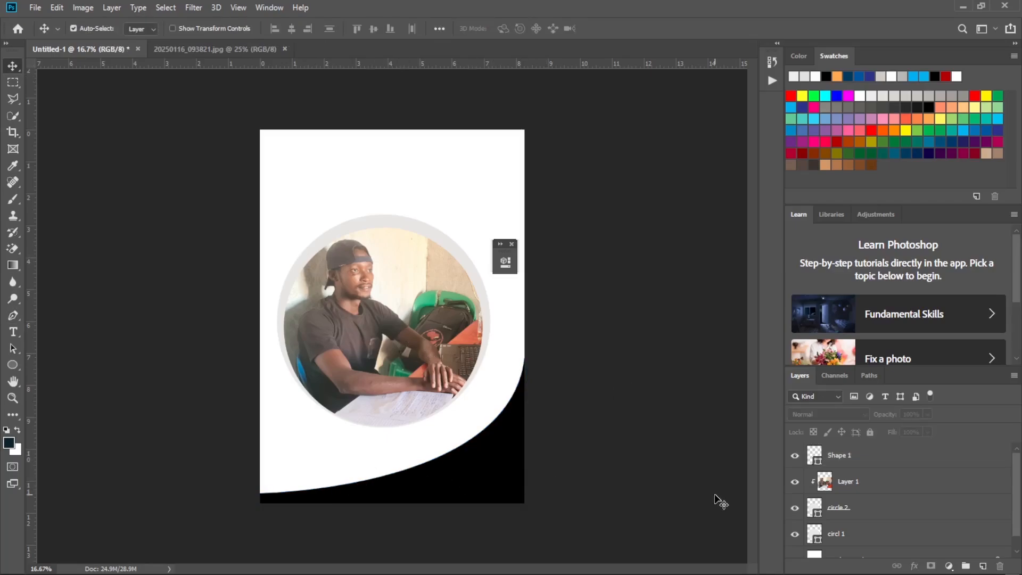
pyautogui.click(874, 458)
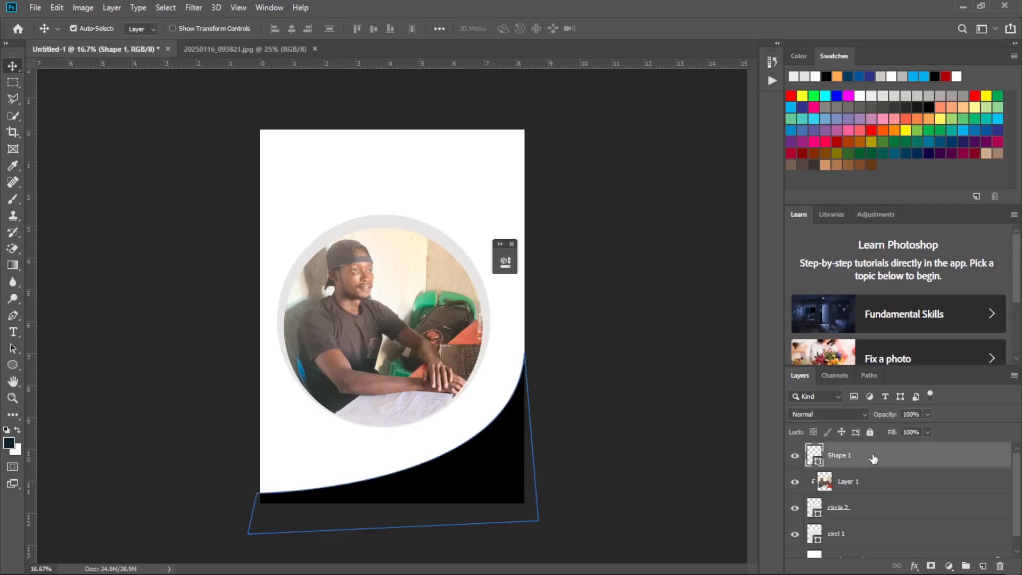
pyautogui.click(13, 316)
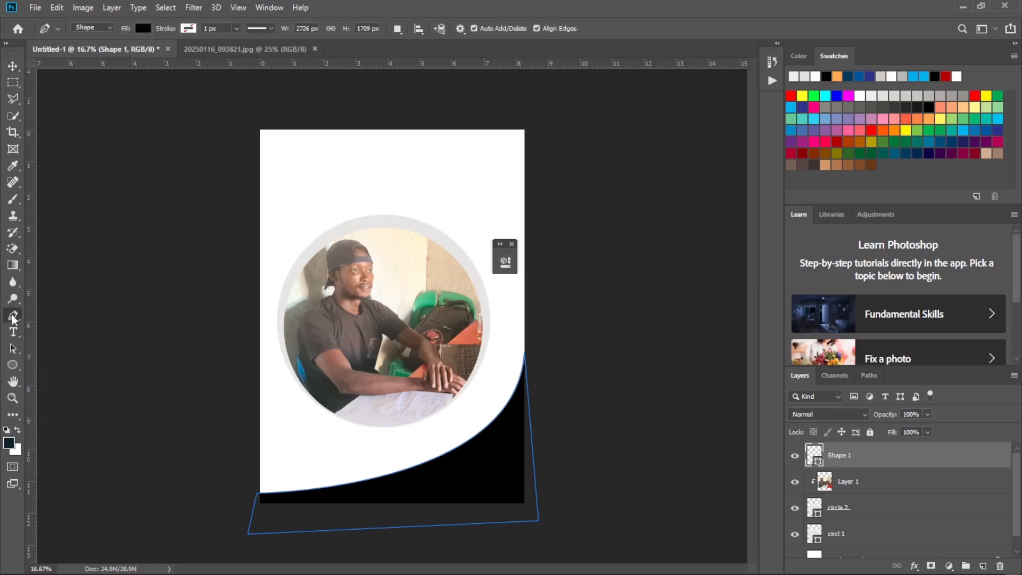
pyautogui.click(142, 29)
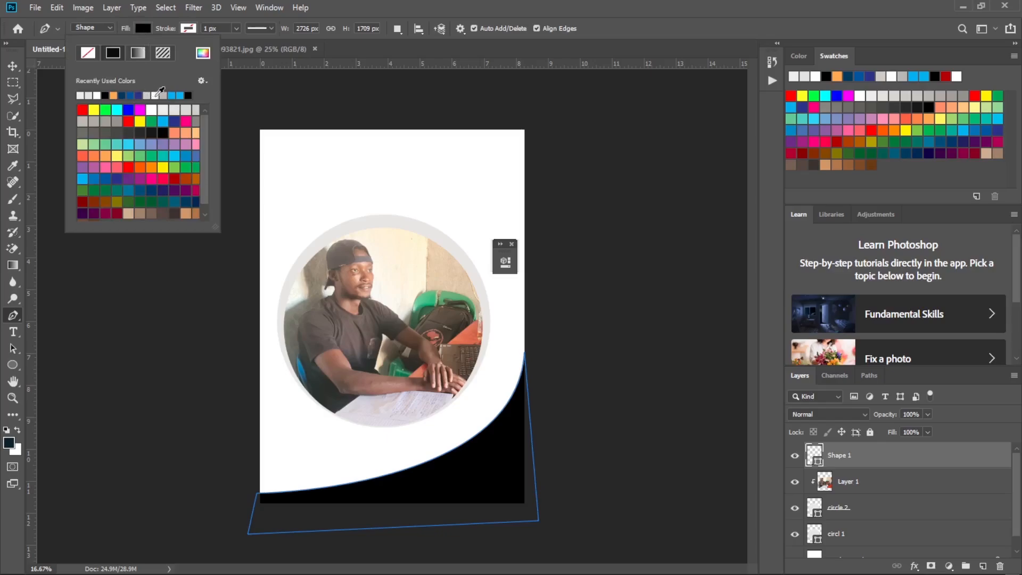
pyautogui.click(181, 95)
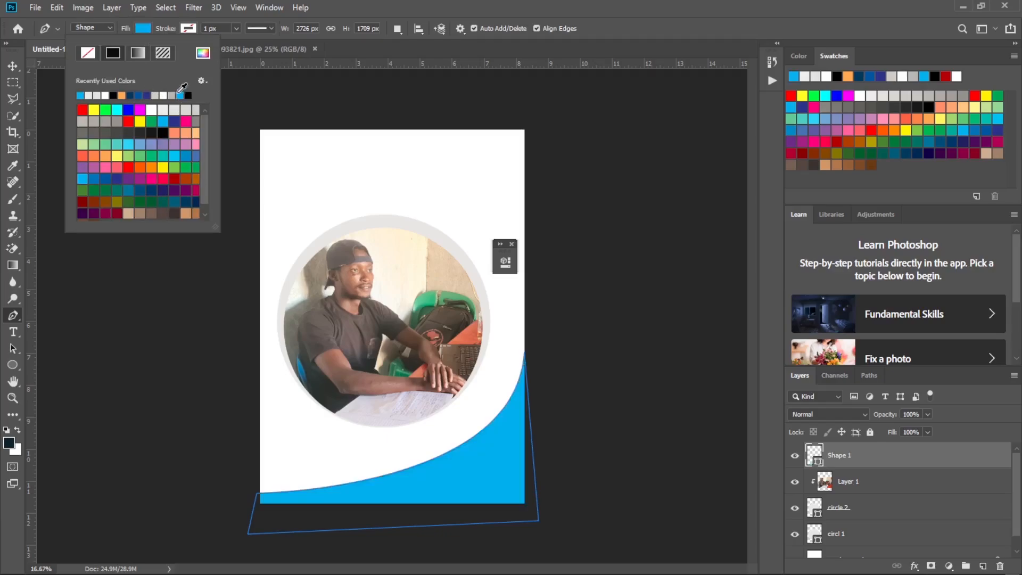
pyautogui.click(186, 156)
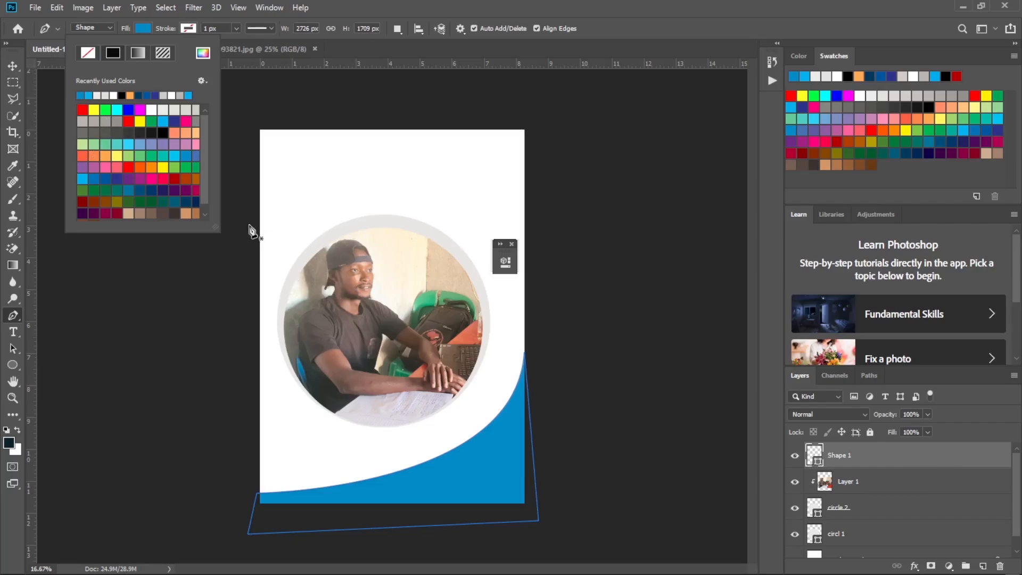
pyautogui.click(142, 28)
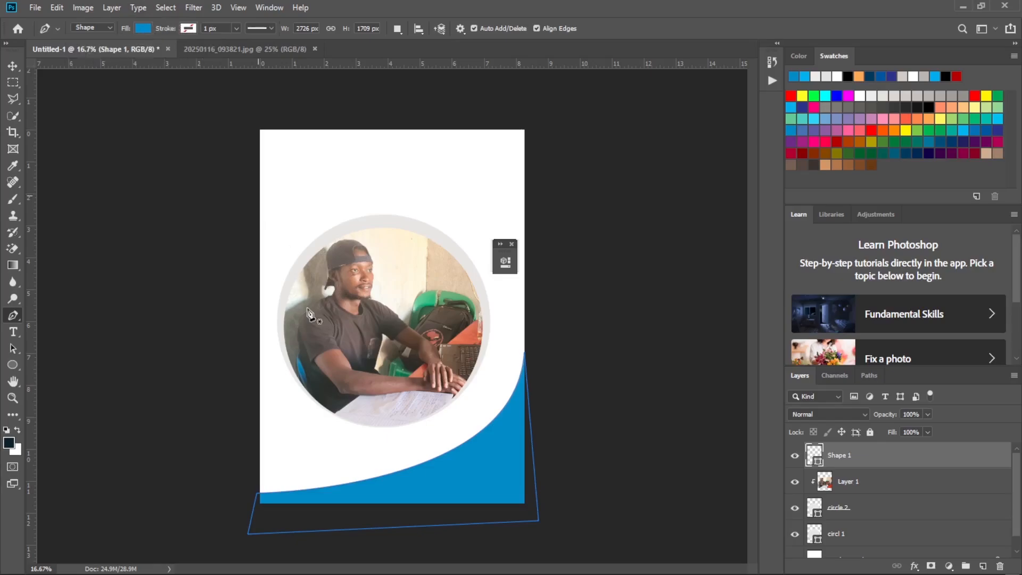
pyautogui.moveTo(431, 573)
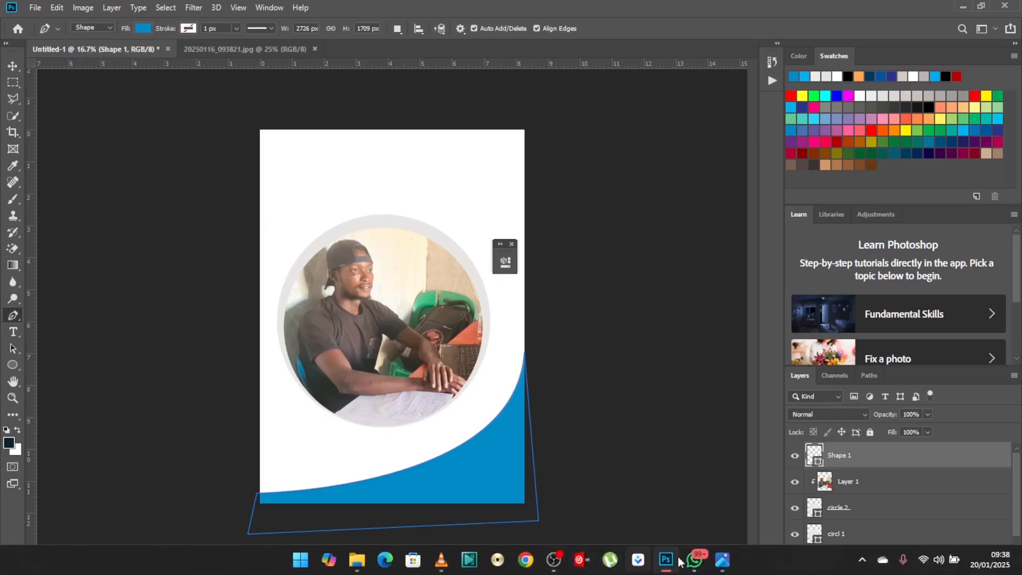
# Check the winter sale reference image, return to Photoshop and add a new empty layer directly above the photo layer.
pyautogui.click(723, 559)
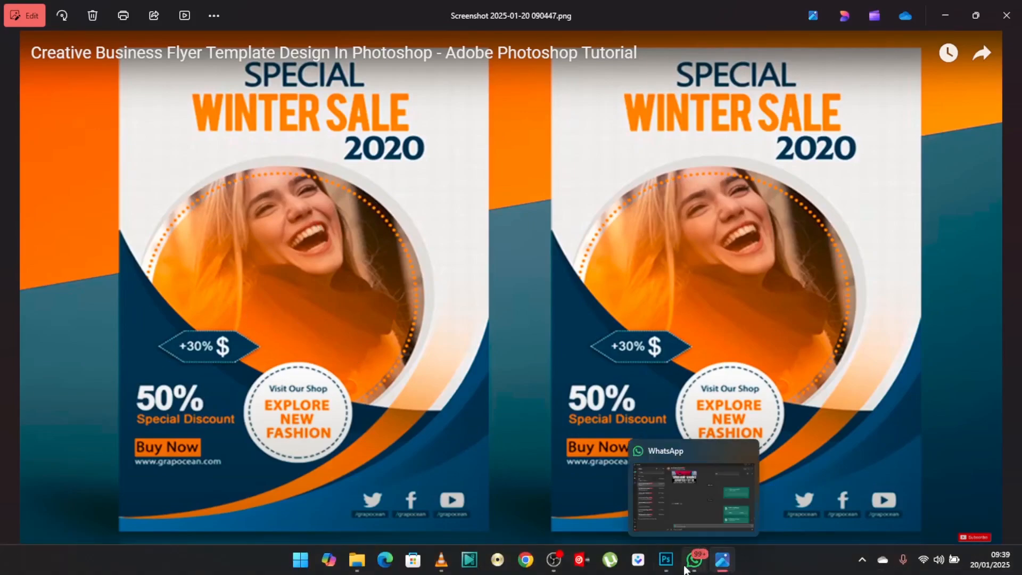
pyautogui.click(675, 568)
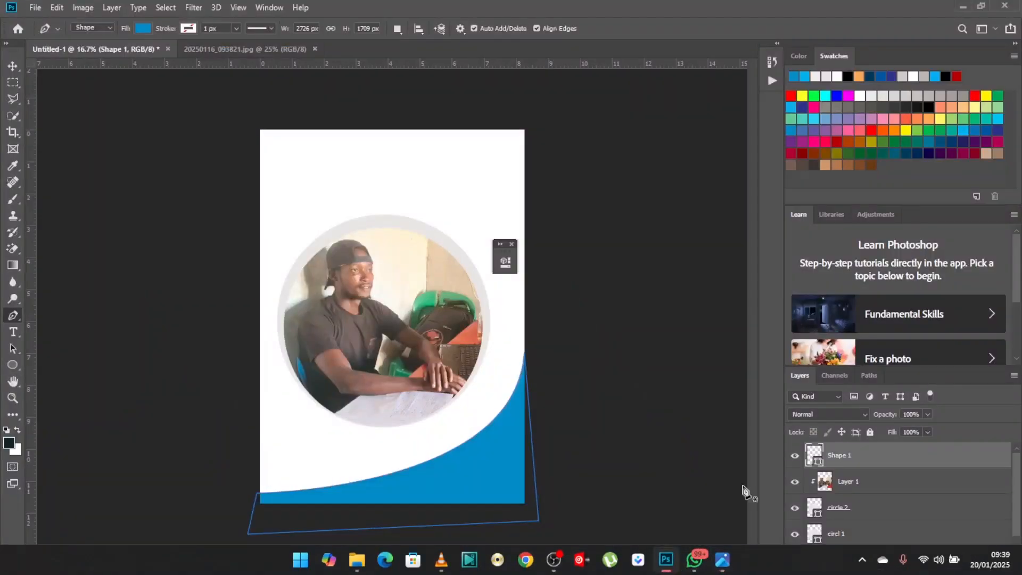
pyautogui.click(871, 489)
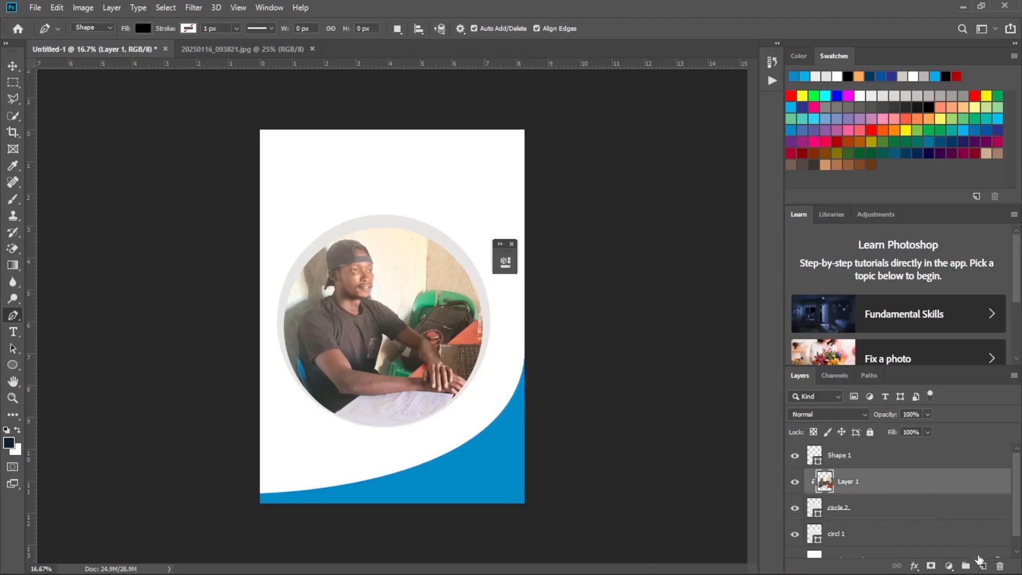
pyautogui.click(984, 567)
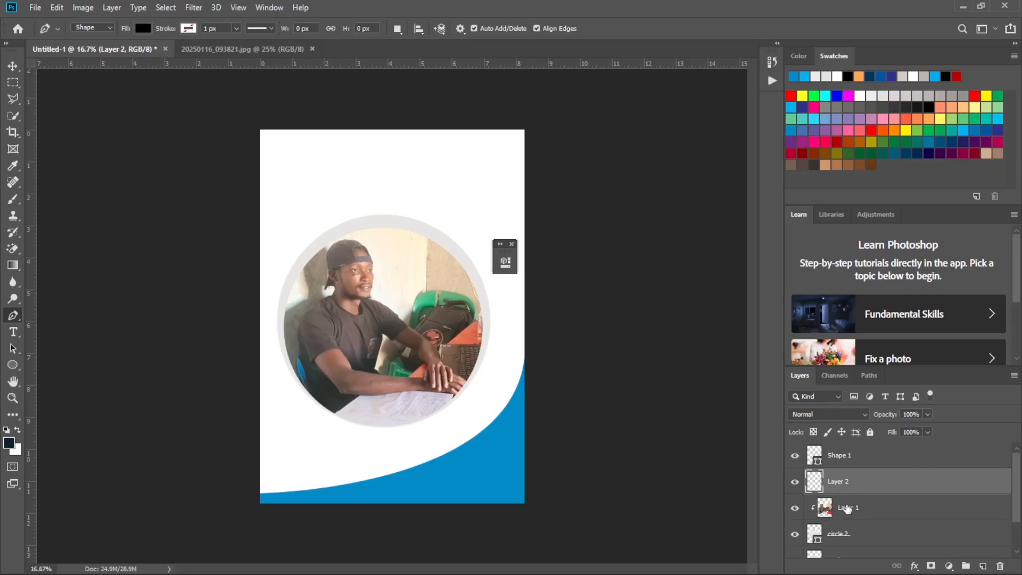
pyautogui.press('Delete')
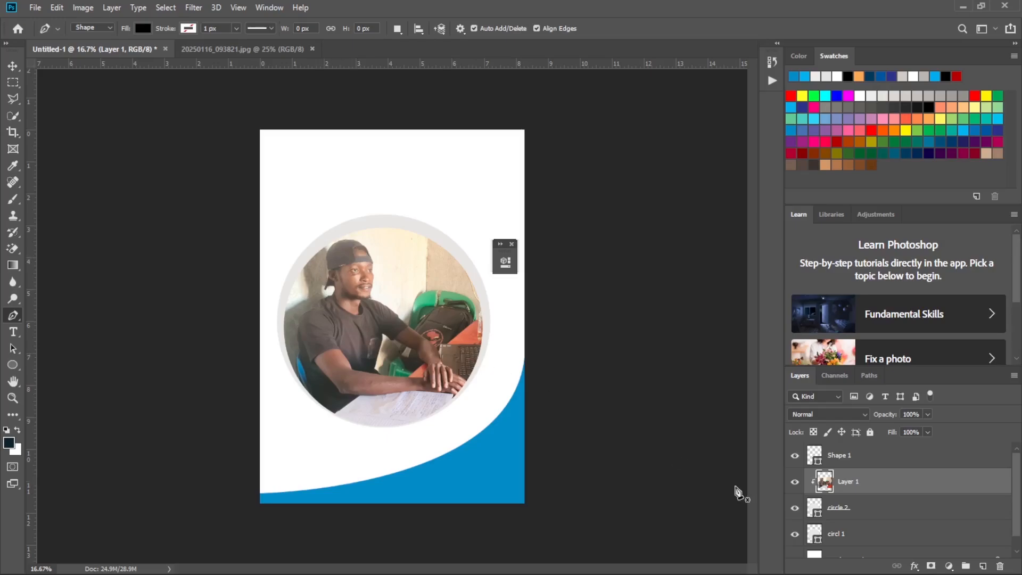
pyautogui.click(983, 567)
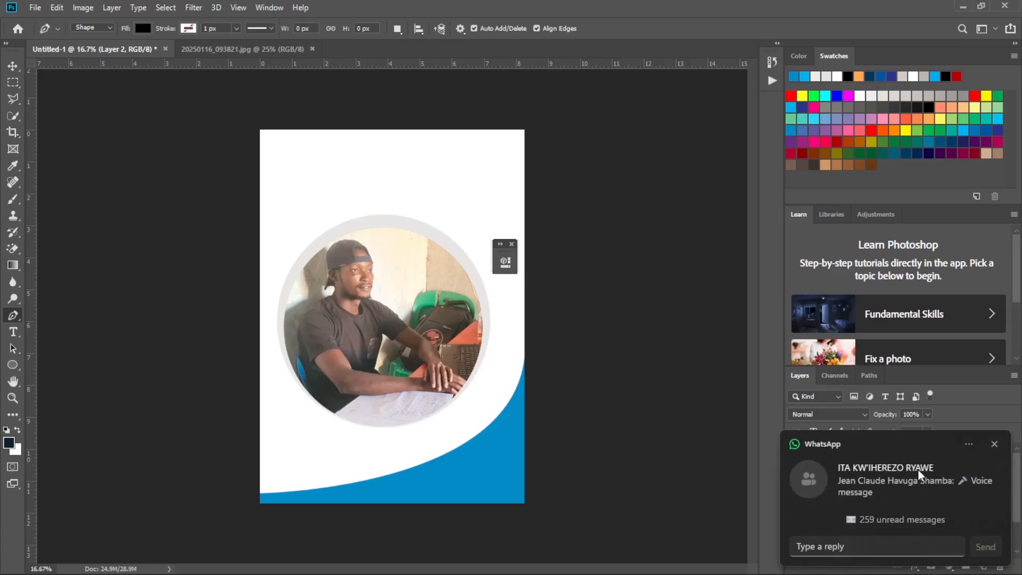
pyautogui.click(994, 445)
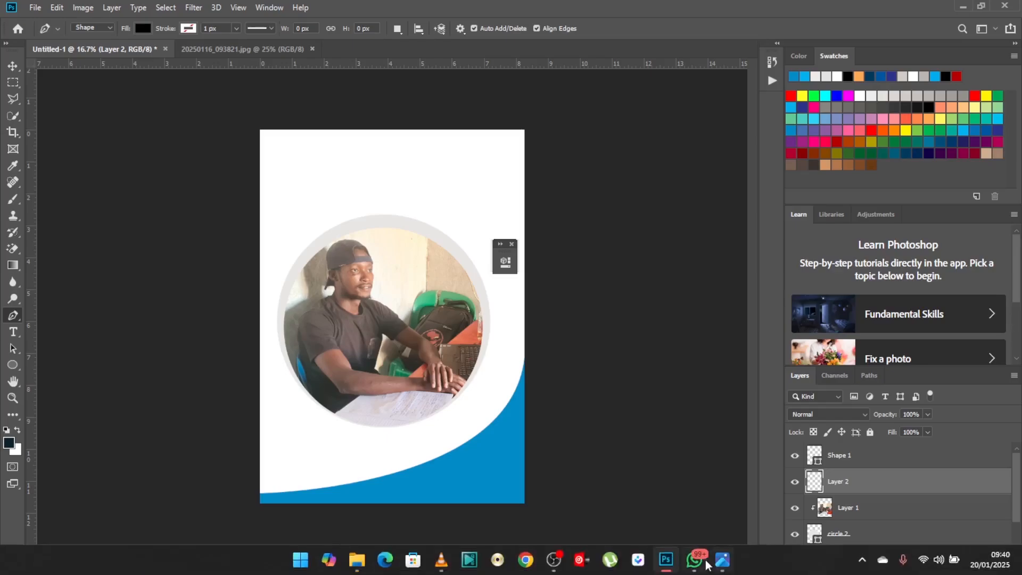
# Consult the reference flyer again, and draw a circle about 1601 px across with the Ellipse tool, overlapping the page's left edge and the photo.
pyautogui.click(723, 559)
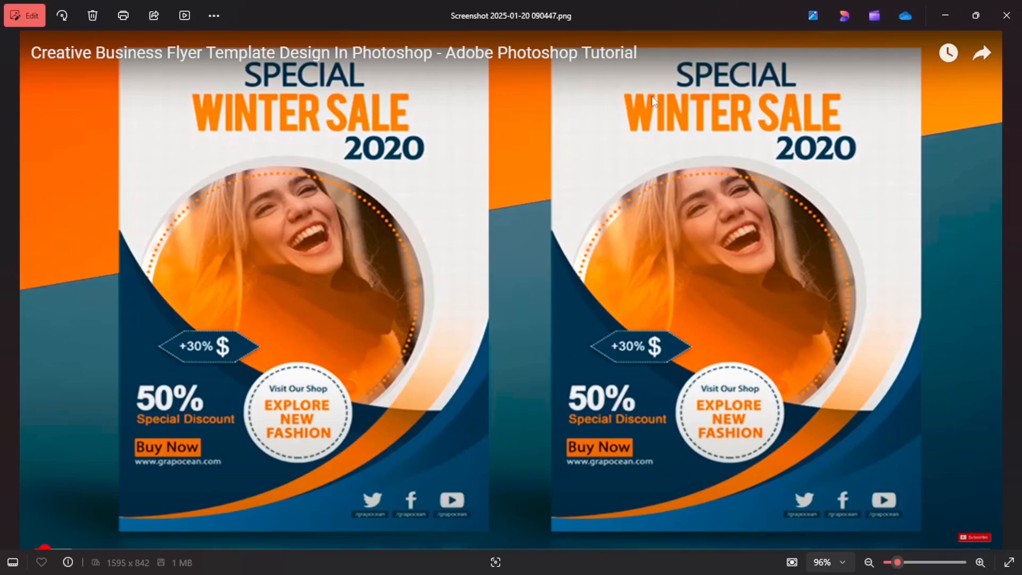
pyautogui.click(945, 20)
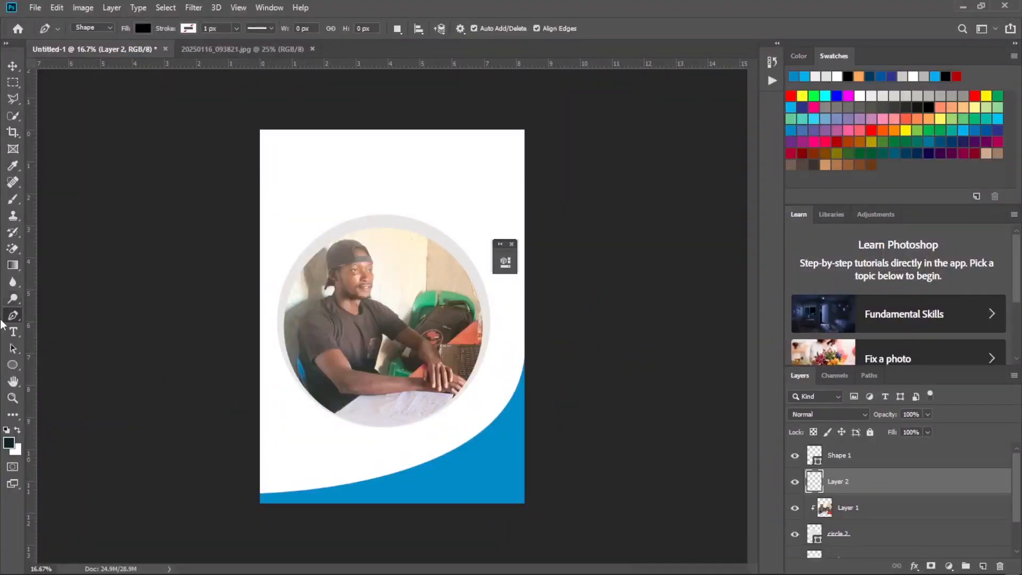
pyautogui.click(13, 364)
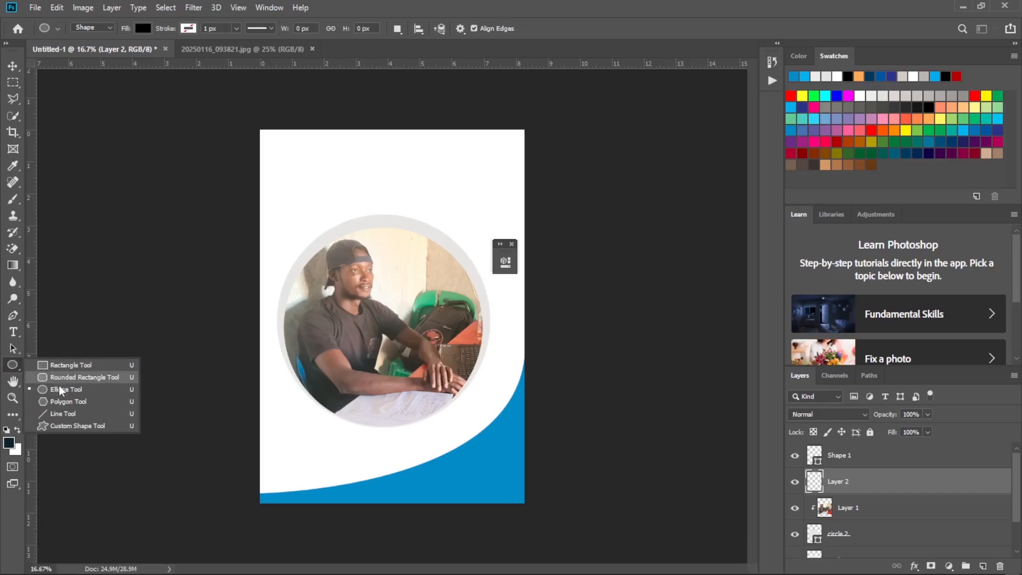
pyautogui.click(61, 390)
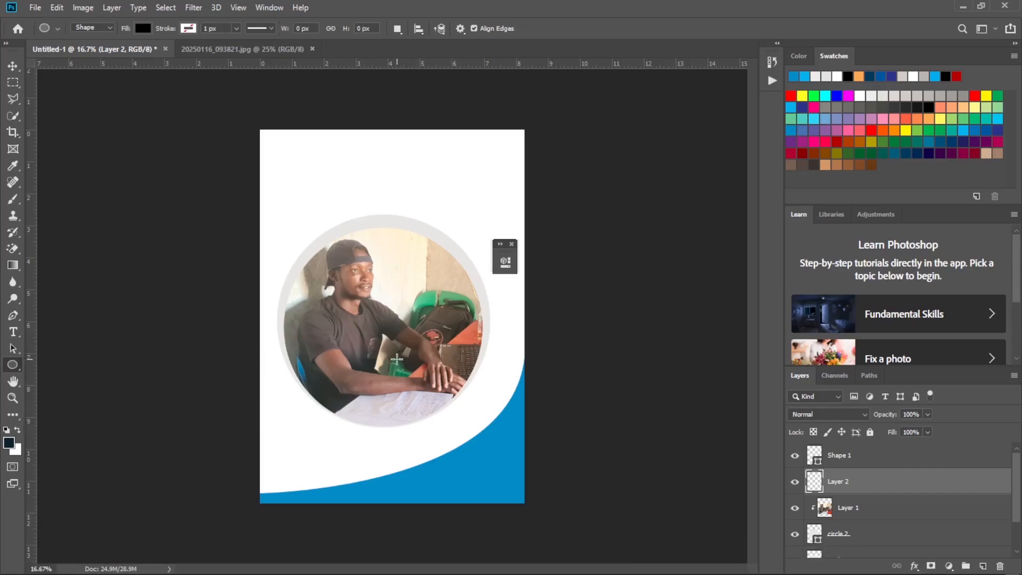
pyautogui.moveTo(397, 359); pyautogui.dragTo(188, 188)
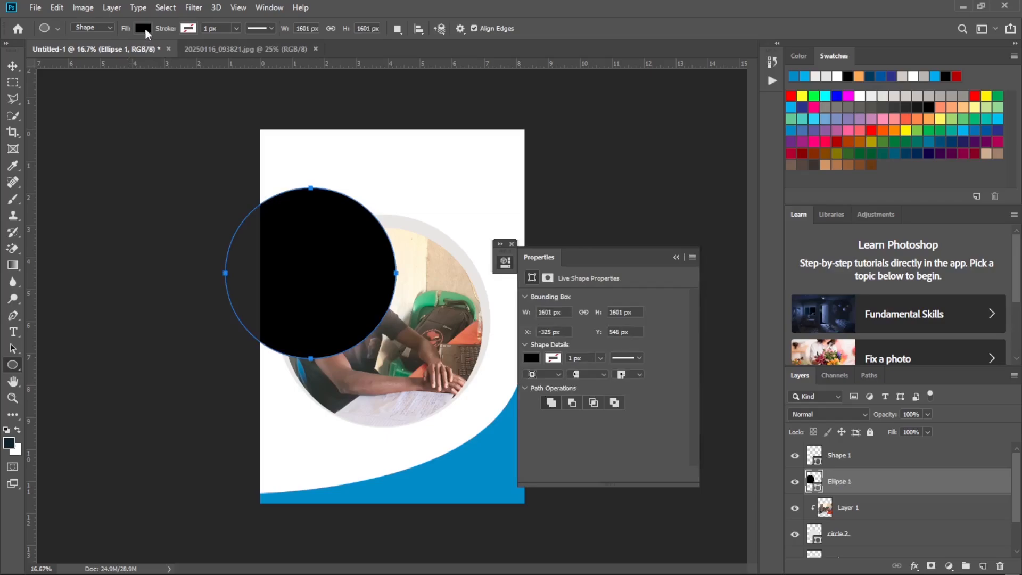
# Remove the new circle's fill and give it a light orange stroke from the recently used colours.
pyautogui.click(142, 30)
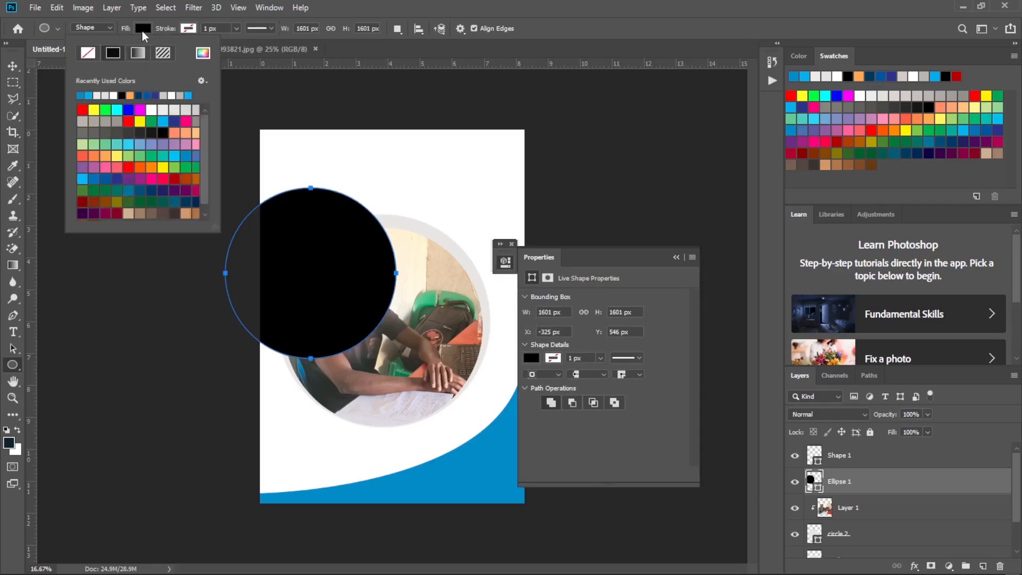
pyautogui.click(89, 54)
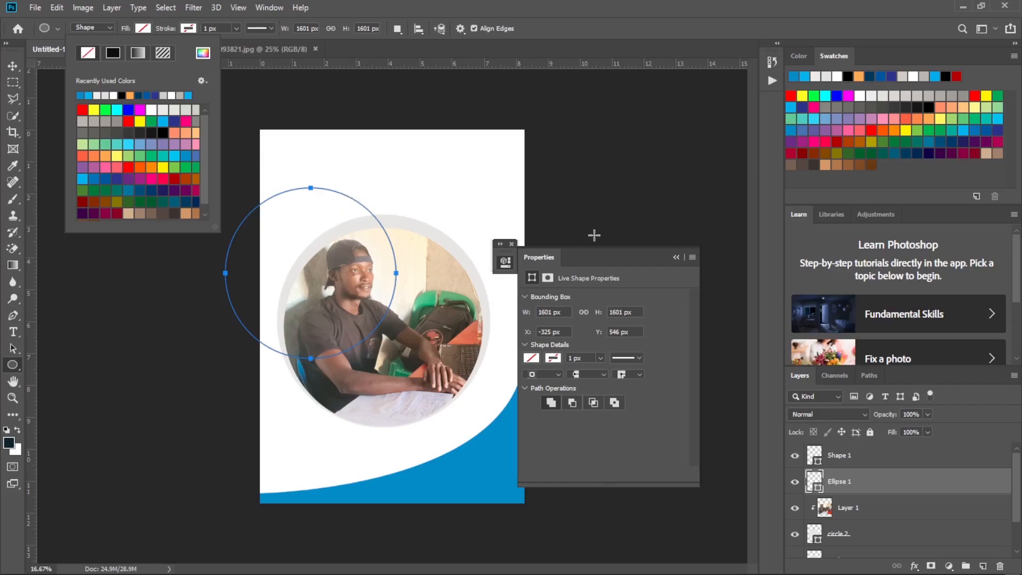
pyautogui.click(673, 258)
pyautogui.click(674, 258)
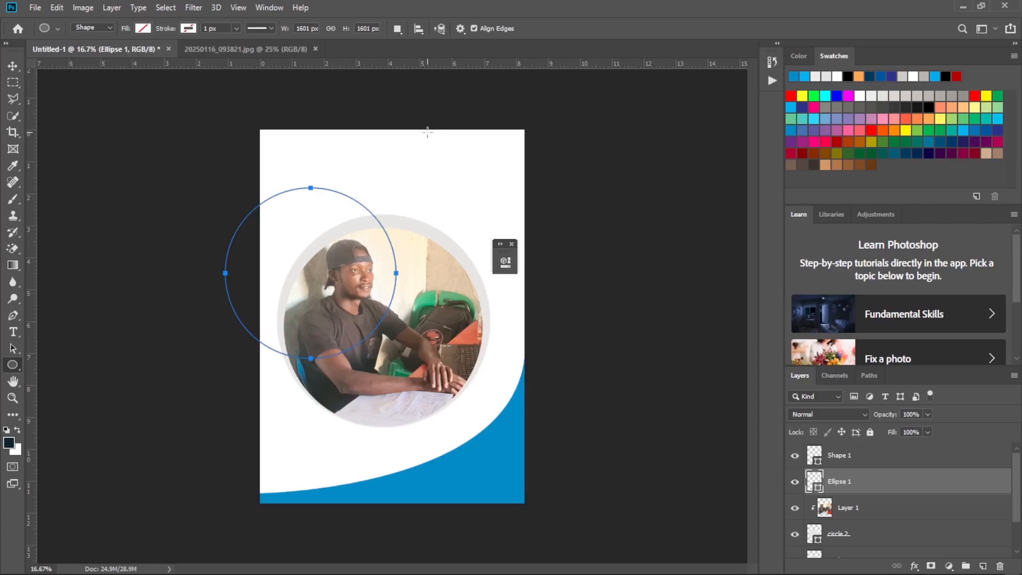
pyautogui.click(189, 28)
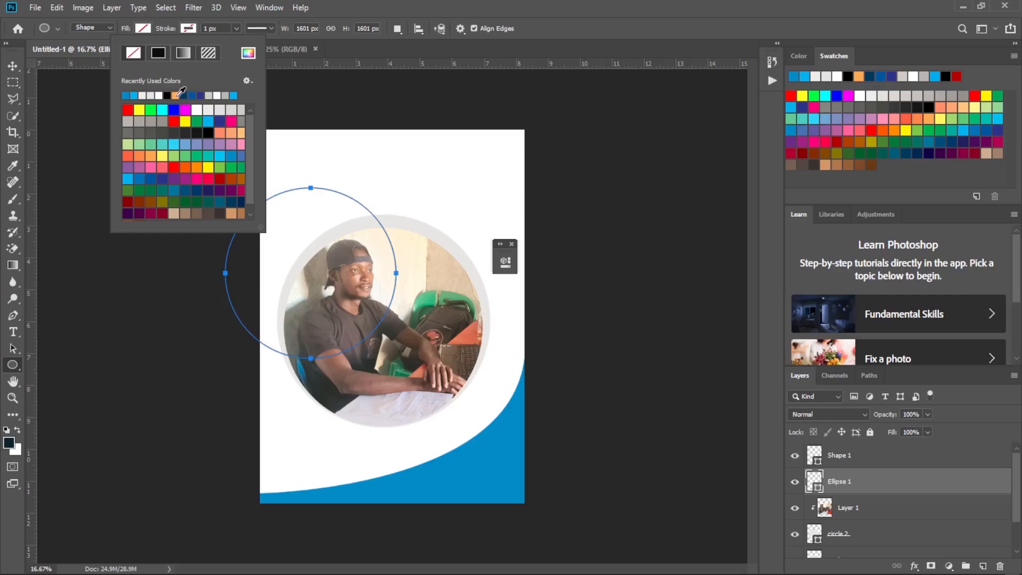
pyautogui.click(176, 96)
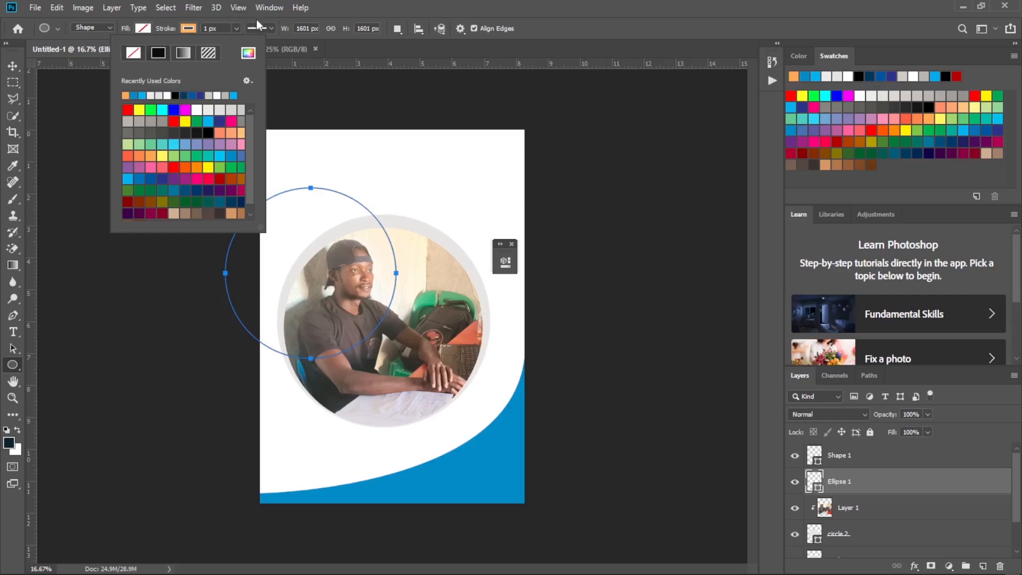
# Try a dashed stroke style on the circle with a stroke width of about 26.5 px.
pyautogui.click(274, 28)
pyautogui.click(272, 26)
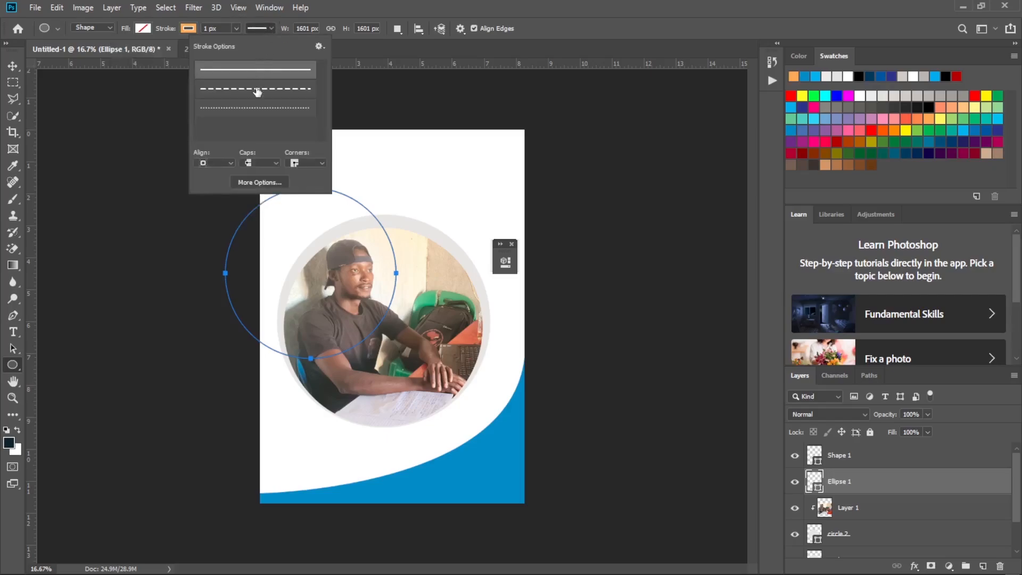
pyautogui.click(272, 28)
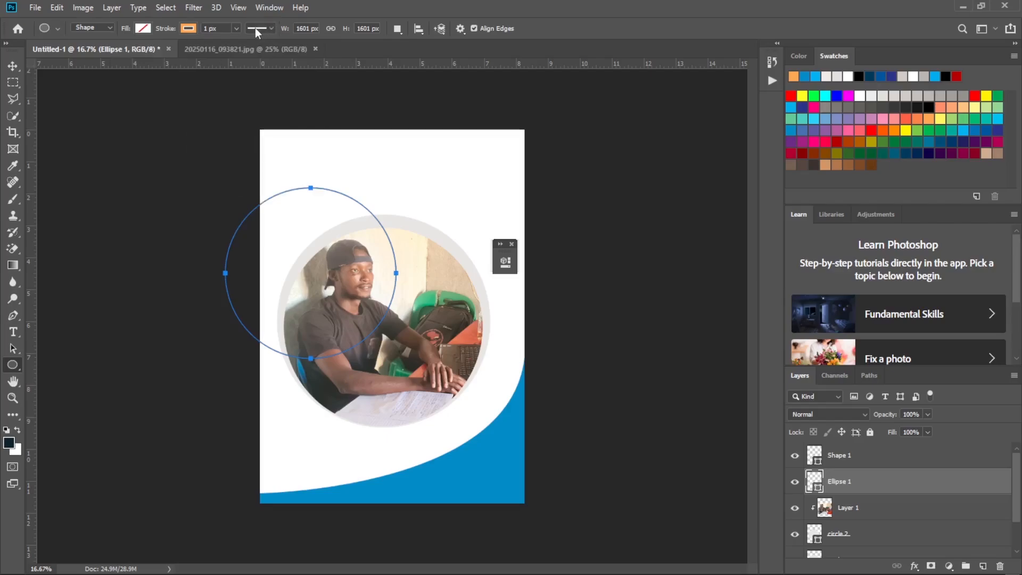
pyautogui.click(270, 26)
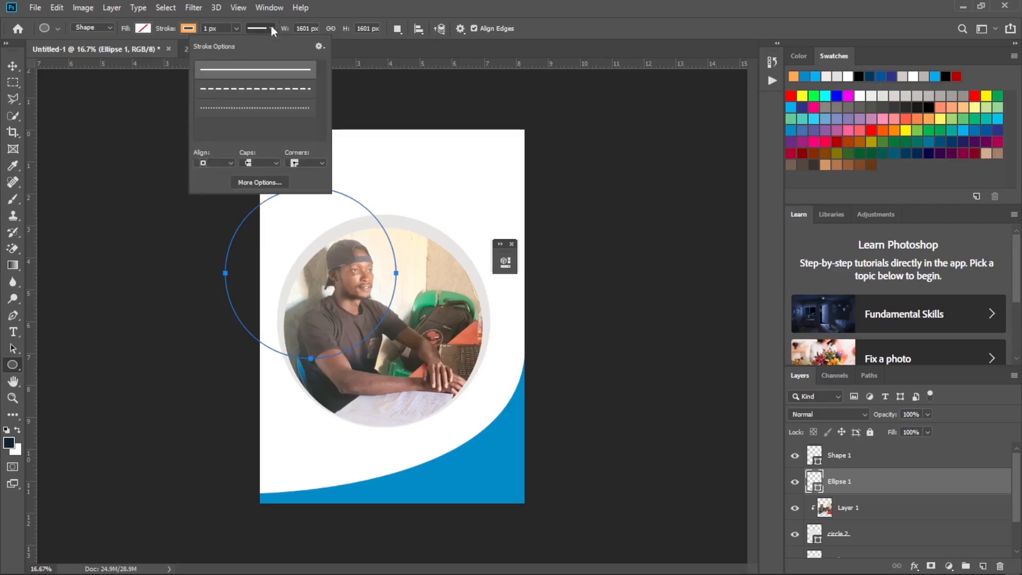
pyautogui.click(259, 92)
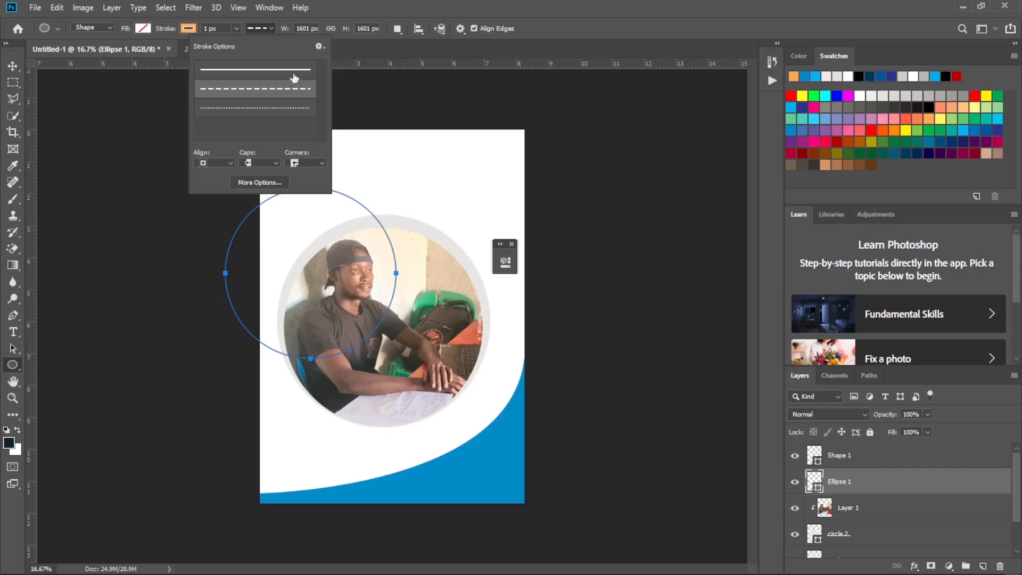
pyautogui.click(235, 27)
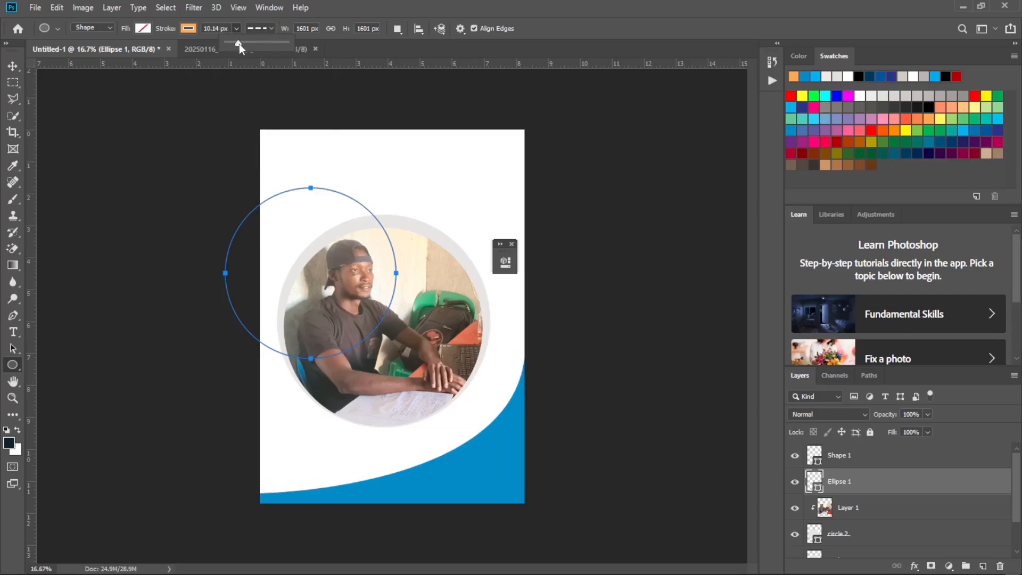
pyautogui.moveTo(239, 44); pyautogui.dragTo(242, 43)
# Change the circle's stroke to the dotted style with a width of about 37.4 px.
pyautogui.click(270, 27)
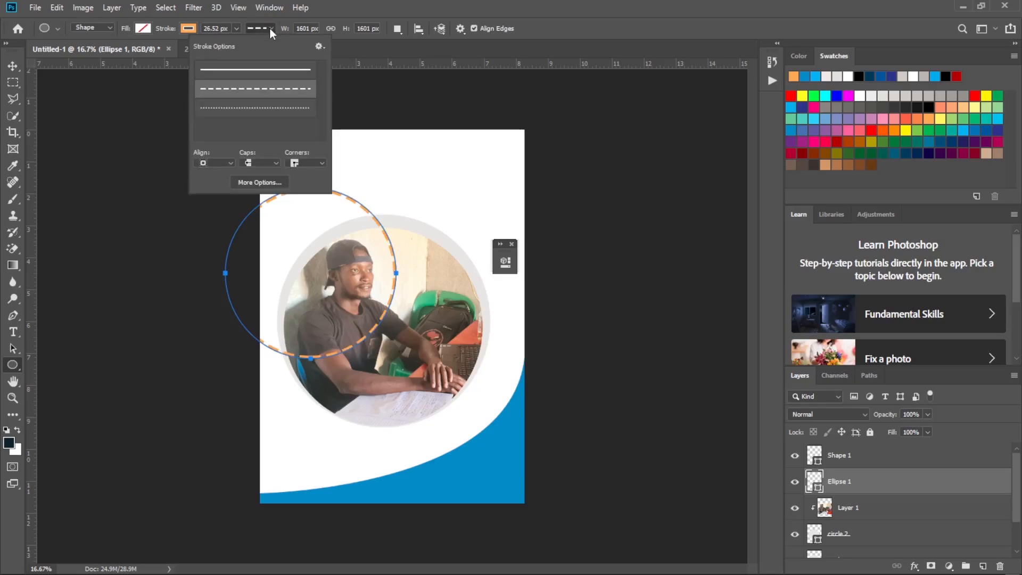
pyautogui.click(263, 109)
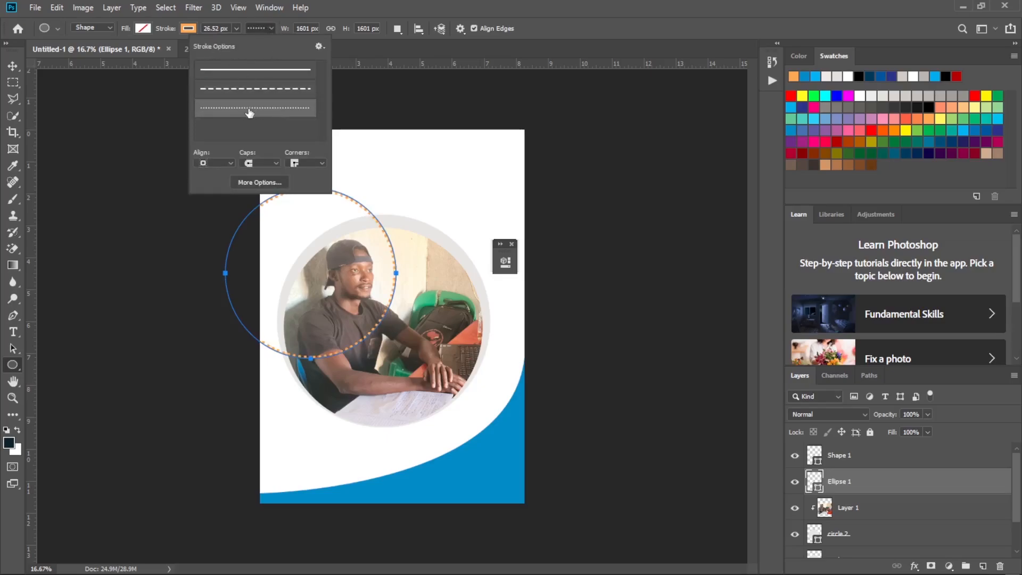
pyautogui.click(236, 29)
pyautogui.moveTo(238, 45); pyautogui.dragTo(239, 46)
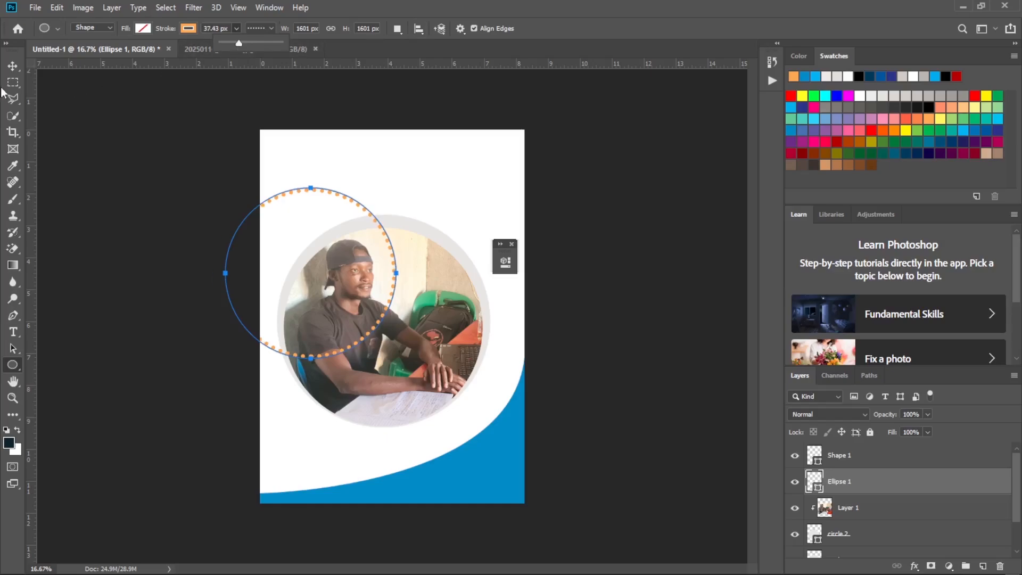
# Move the dotted circle over the framed photo, centre it horizontally, and scale it to about 116%.
pyautogui.click(12, 65)
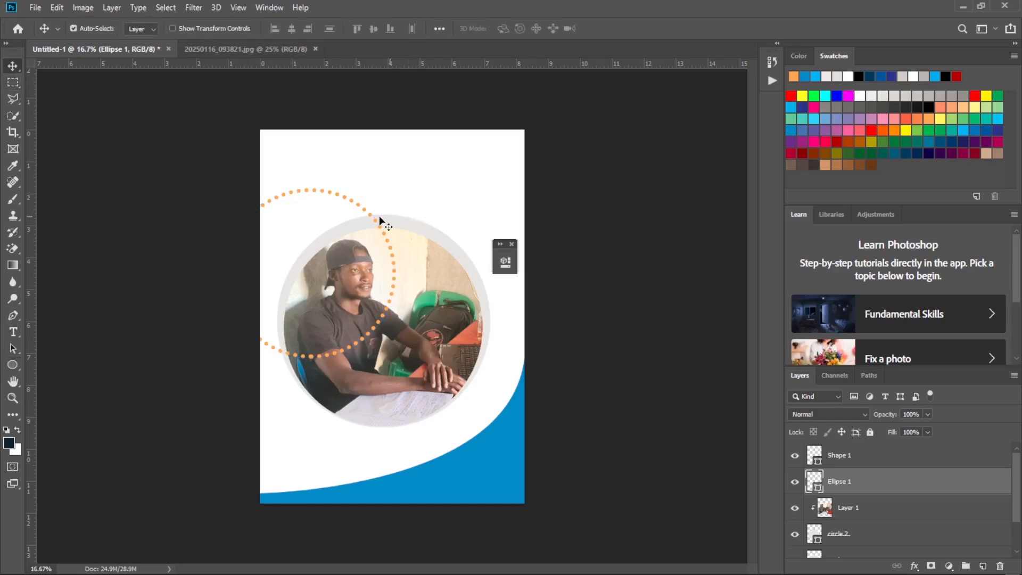
pyautogui.moveTo(379, 218); pyautogui.dragTo(446, 285)
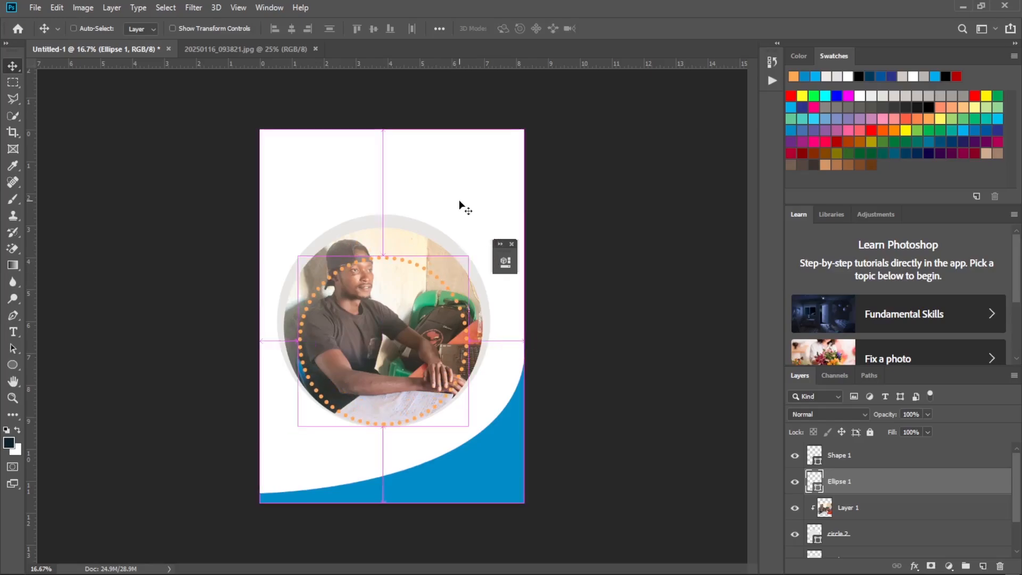
pyautogui.hotkey('ctrl', 't')
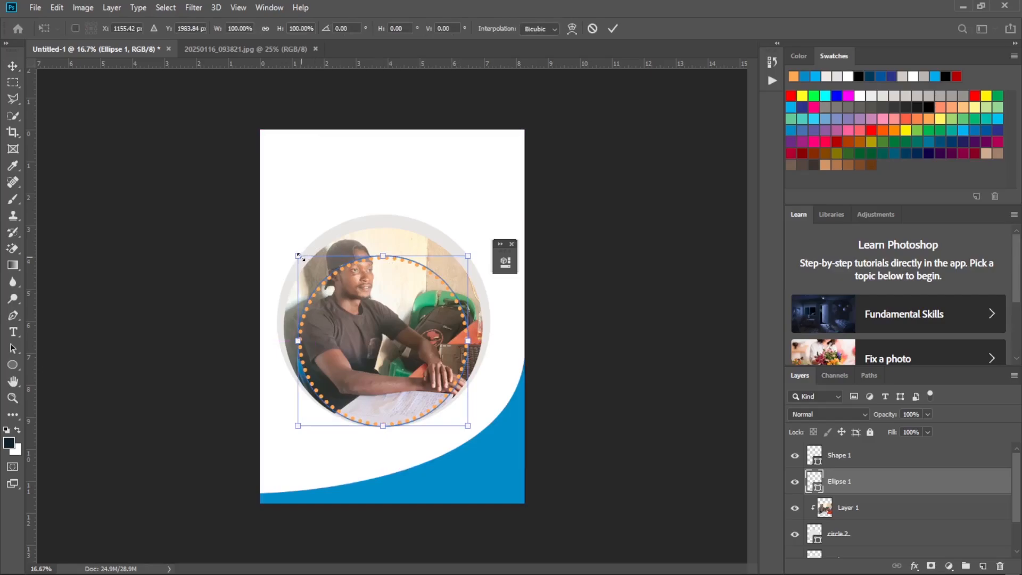
pyautogui.moveTo(298, 256); pyautogui.dragTo(281, 238)
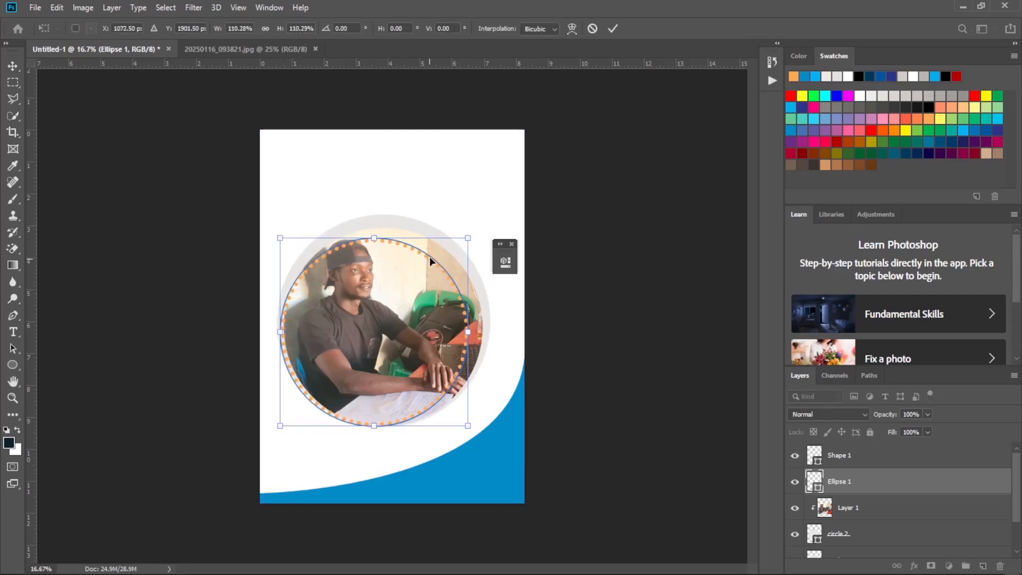
pyautogui.moveTo(429, 260); pyautogui.dragTo(481, 221)
# Nudge the dotted circle down until it follows the photo's circular edge inside the grey ring, and apply the transform.
pyautogui.hotkey('shift', 'Down')
pyautogui.hotkey('shift', 'Down')
pyautogui.hotkey('shift', 'Down')
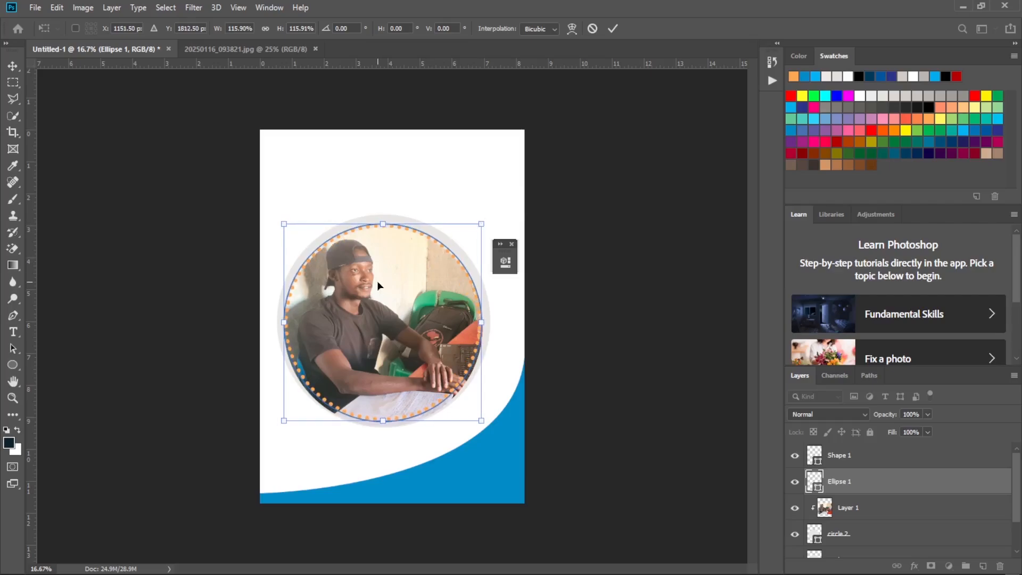
pyautogui.press('Down')
pyautogui.press('Down')
pyautogui.press('Down')
pyautogui.press('Down')
pyautogui.press('Down')
pyautogui.press('Down')
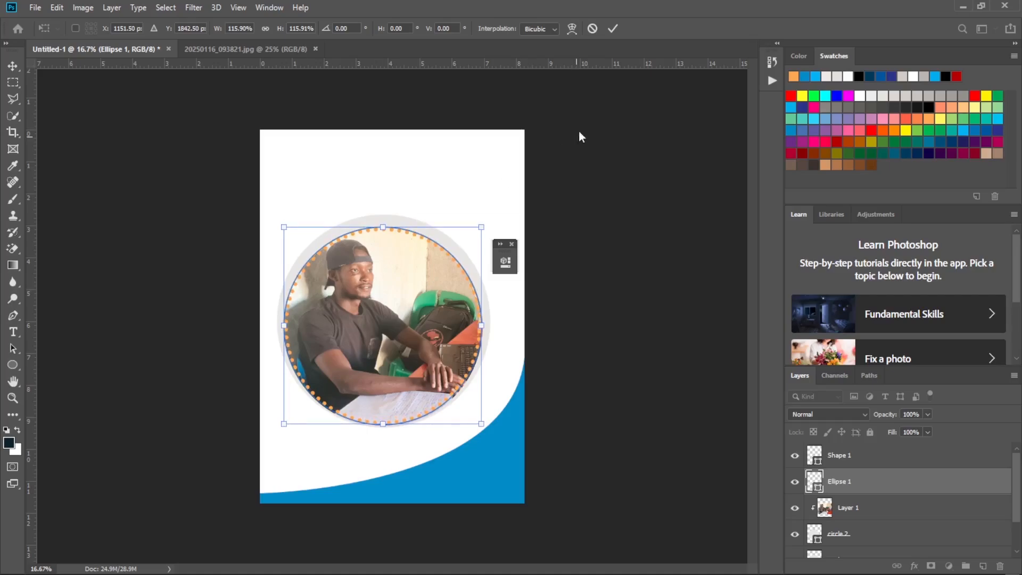
pyautogui.click(613, 28)
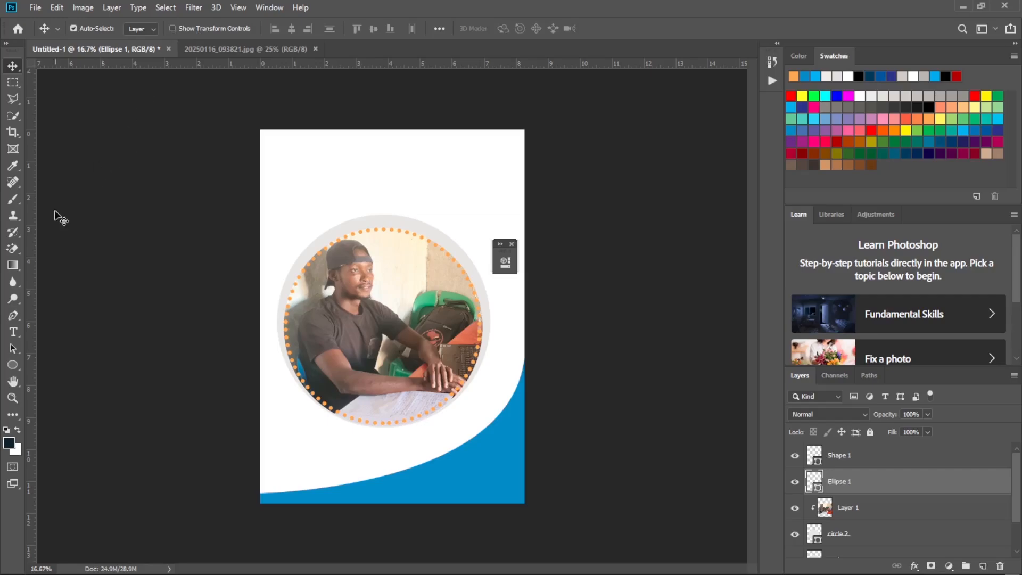
# Reduce the dotted ring's stroke width to about 29.2 px and change its stroke colour to red.
pyautogui.click(12, 365)
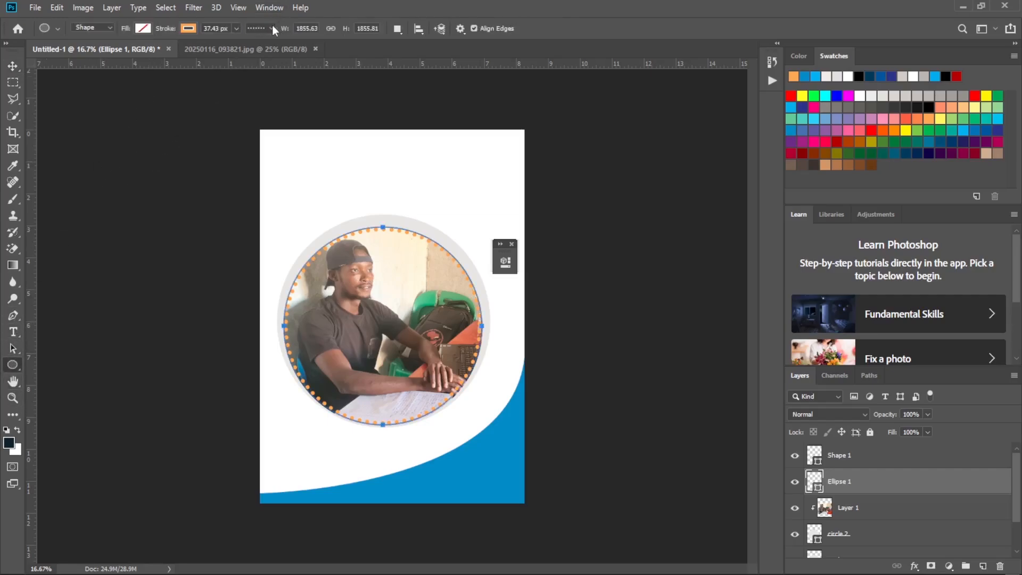
pyautogui.click(234, 29)
pyautogui.moveTo(235, 43); pyautogui.dragTo(234, 44)
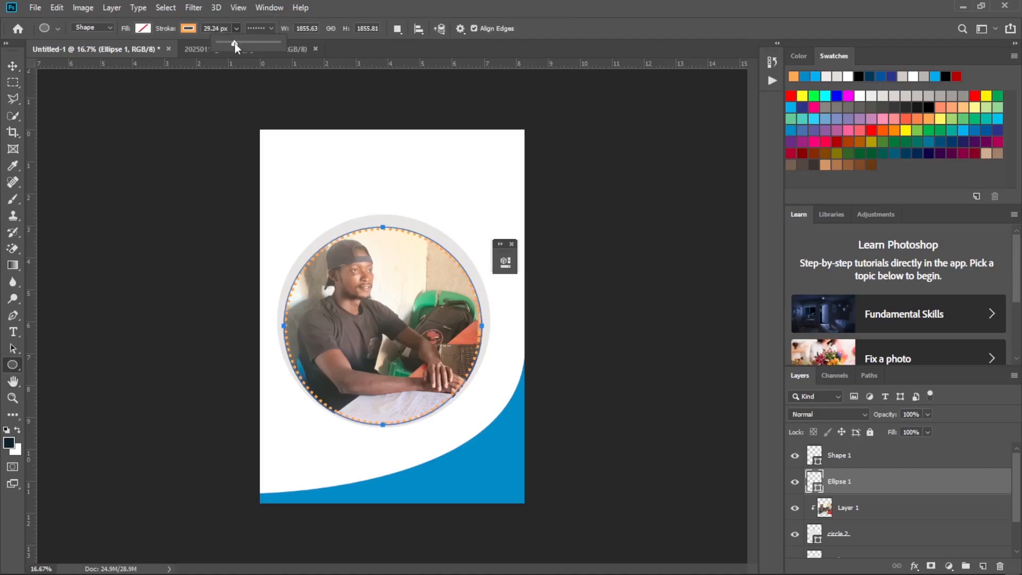
pyautogui.click(186, 28)
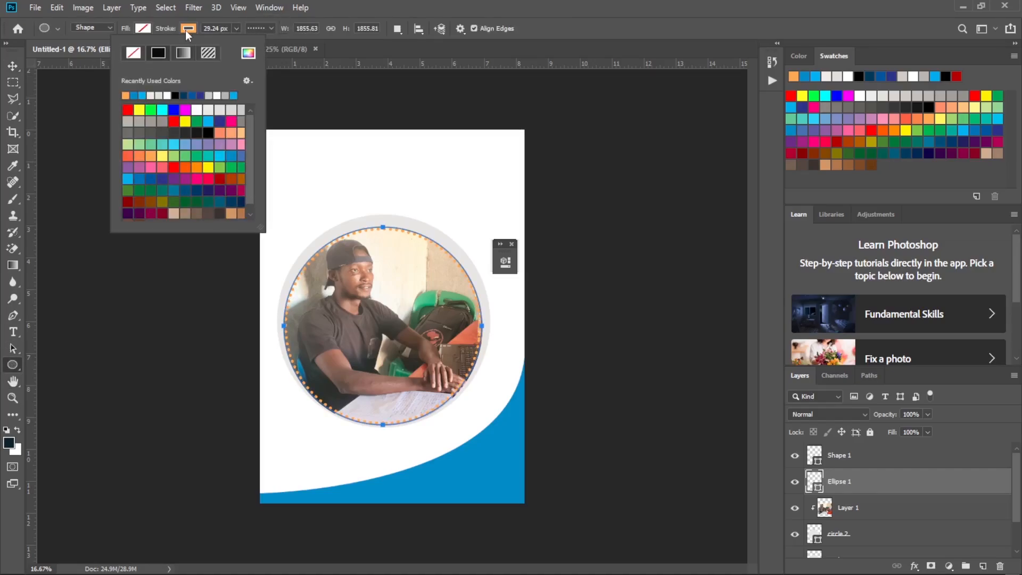
pyautogui.click(175, 123)
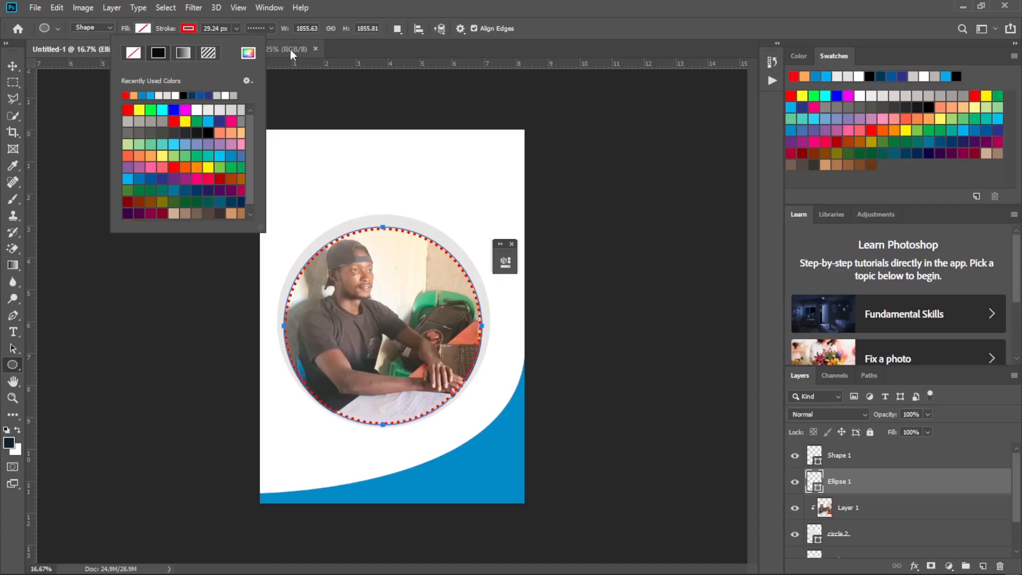
pyautogui.click(349, 43)
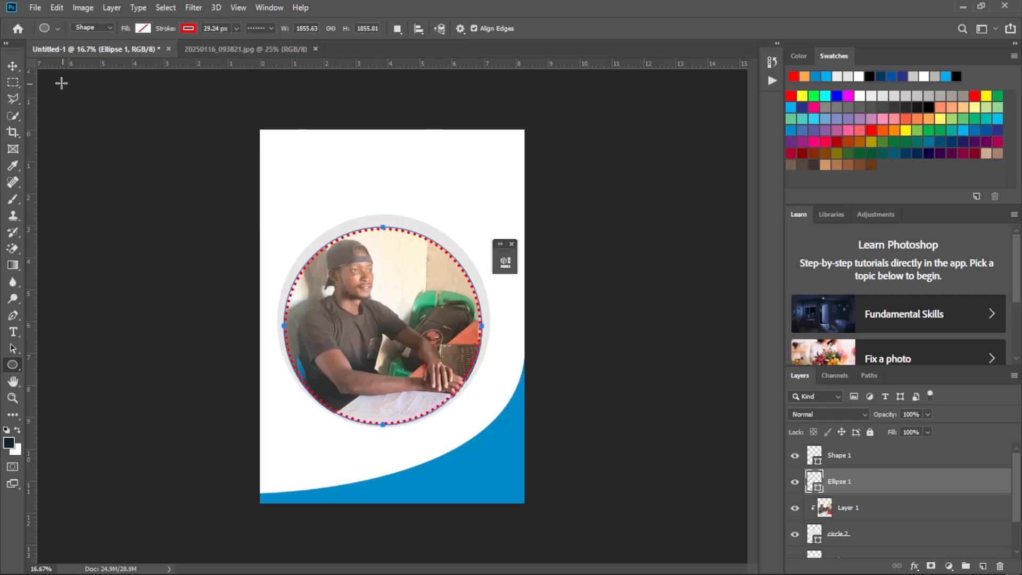
pyautogui.click(13, 66)
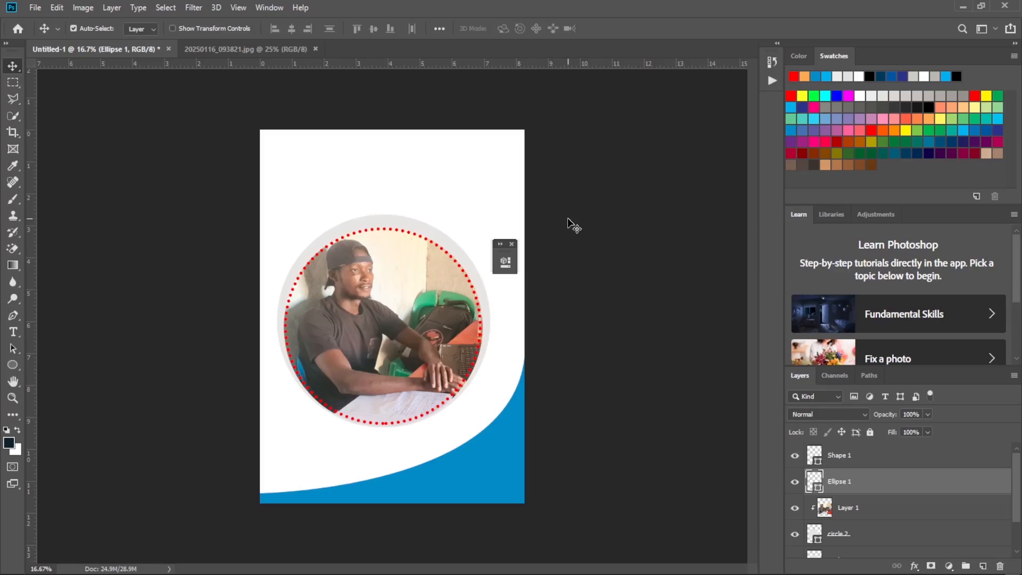
# Compare the dotted ring with the reference flyer image and rename its layer to Layer 2.
pyautogui.moveTo(685, 574)
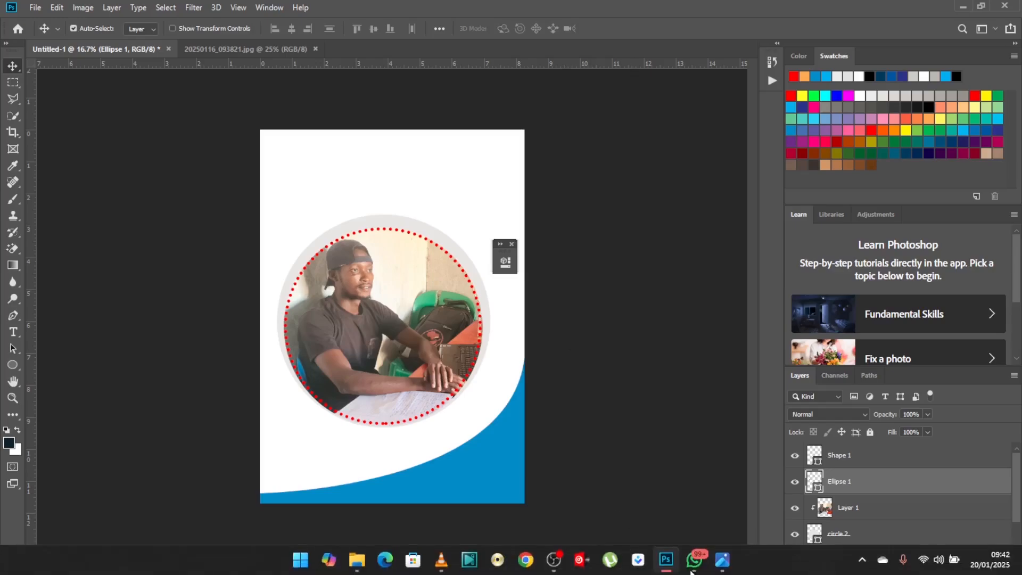
pyautogui.click(718, 567)
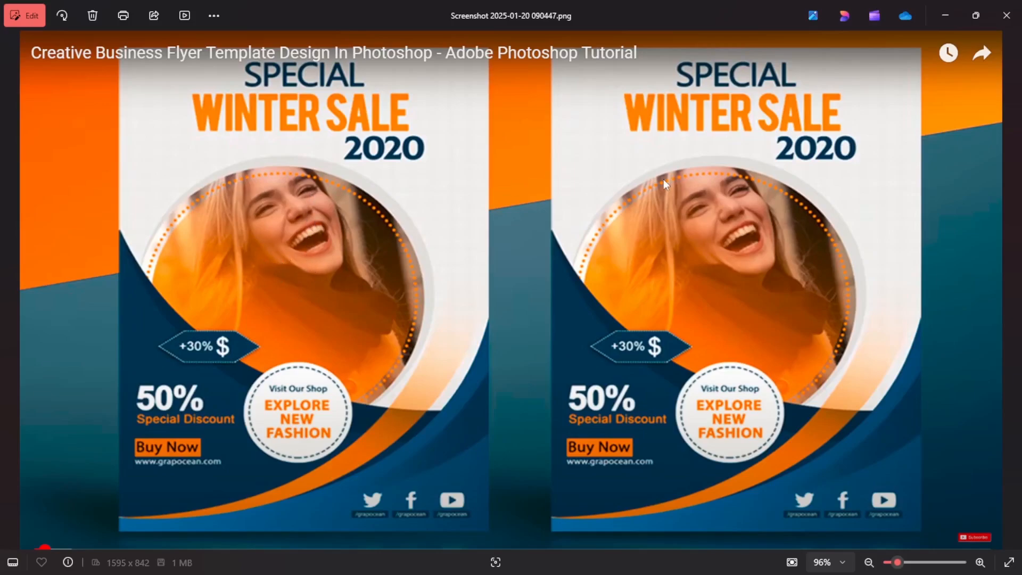
pyautogui.click(946, 15)
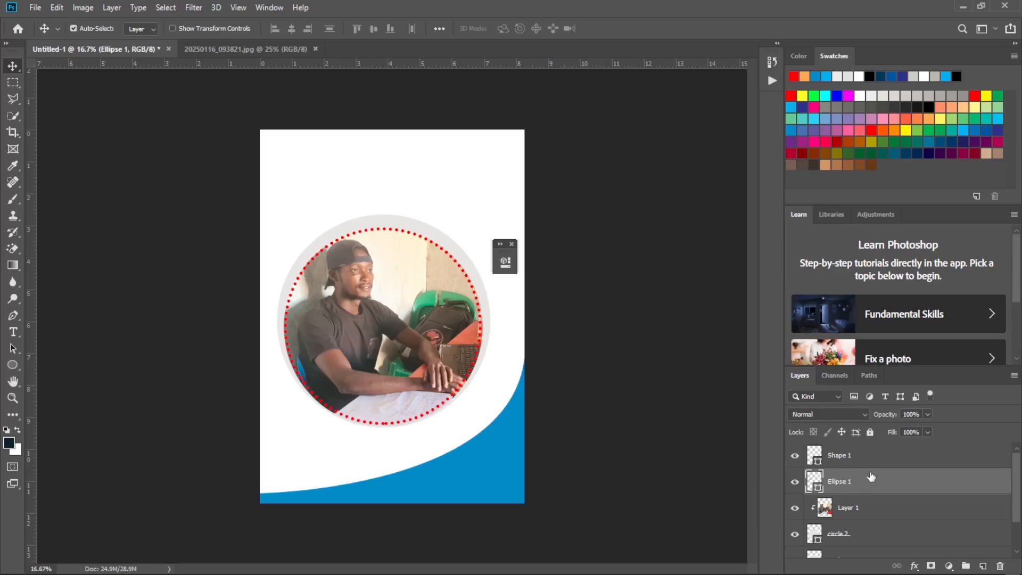
pyautogui.moveTo(1018, 467)
pyautogui.mouseDown()
pyautogui.moveTo(1019, 504)
pyautogui.moveTo(1017, 466)
pyautogui.mouseUp()
pyautogui.doubleClick(838, 482)
pyautogui.press('BackSpace')
pyautogui.press('BackSpace')
pyautogui.press('BackSpace')
pyautogui.press('BackSpace')
pyautogui.write('Layer 2')
pyautogui.press('Return')
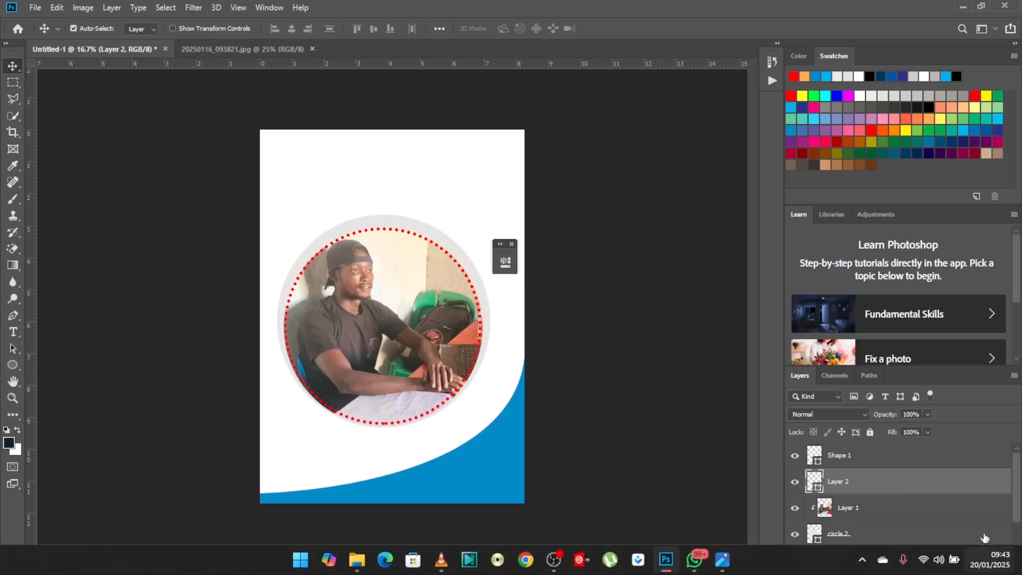
# Add an empty layer above the dotted ring and clip Layer 2 to the same base circle as the photo.
pyautogui.click(983, 566)
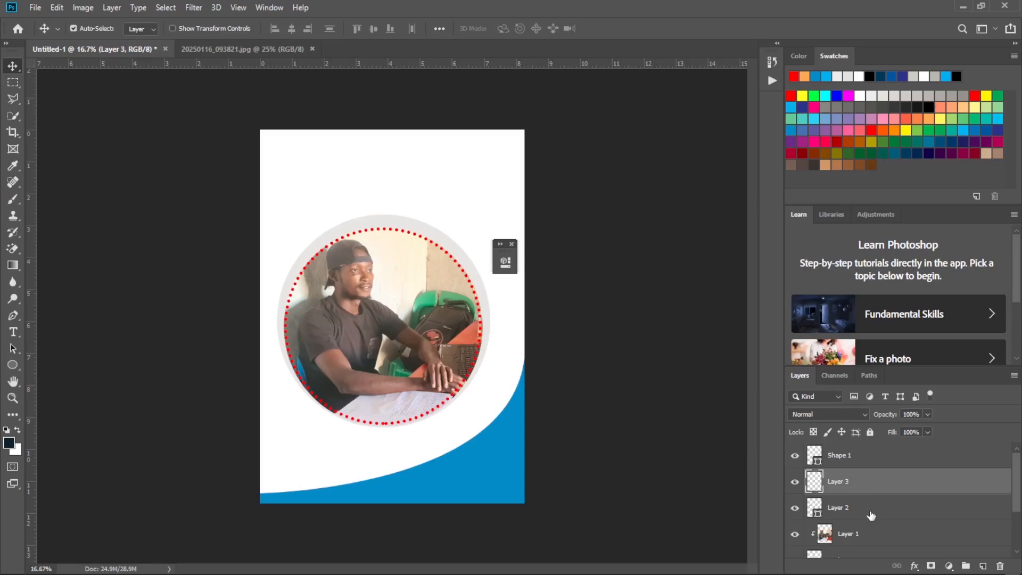
pyautogui.moveTo(871, 514); pyautogui.dragTo(866, 456)
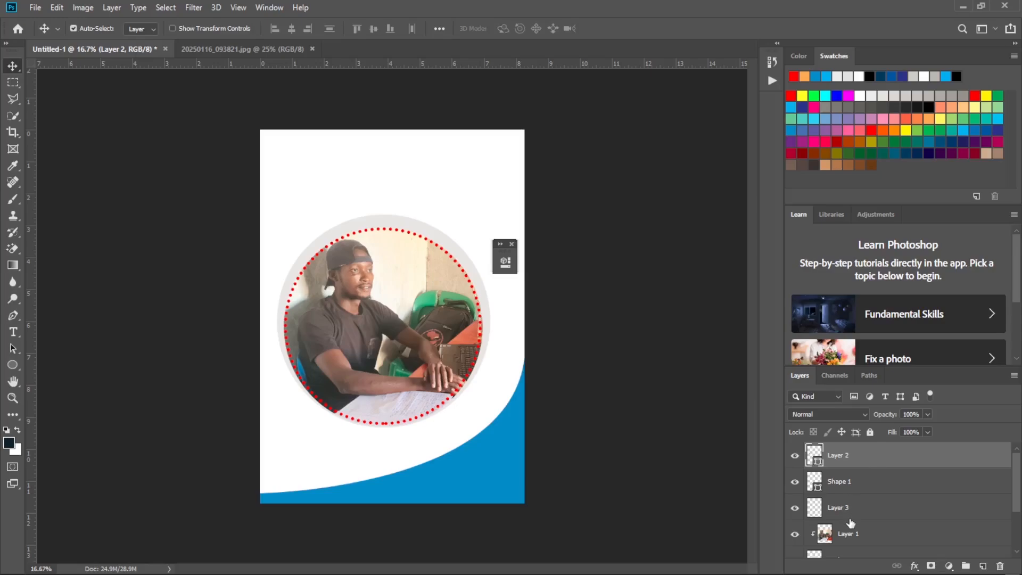
pyautogui.hotkey('ctrl', 'z')
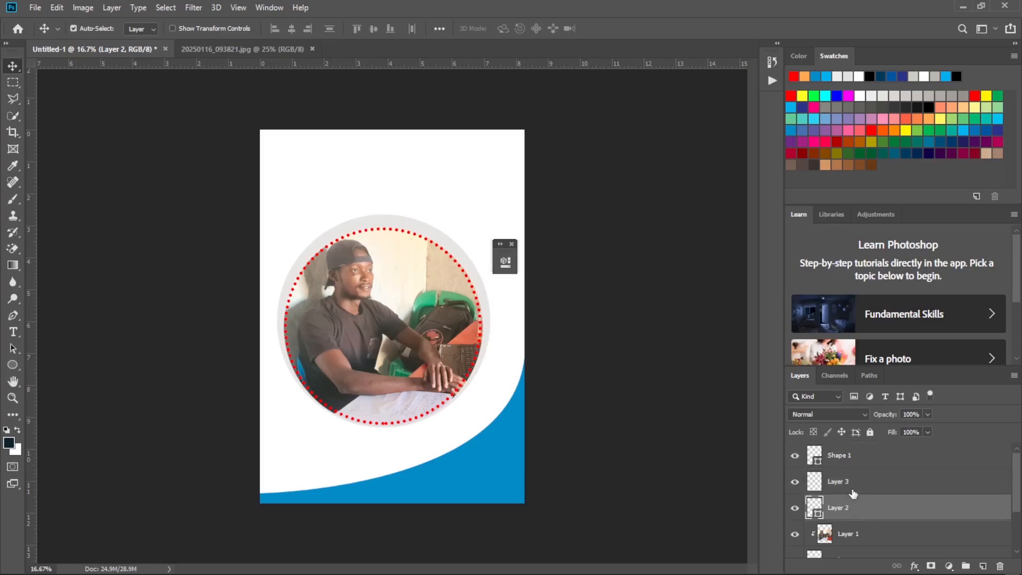
pyautogui.moveTo(862, 512)
pyautogui.mouseDown()
pyautogui.moveTo(861, 542)
pyautogui.moveTo(854, 502)
pyautogui.mouseUp()
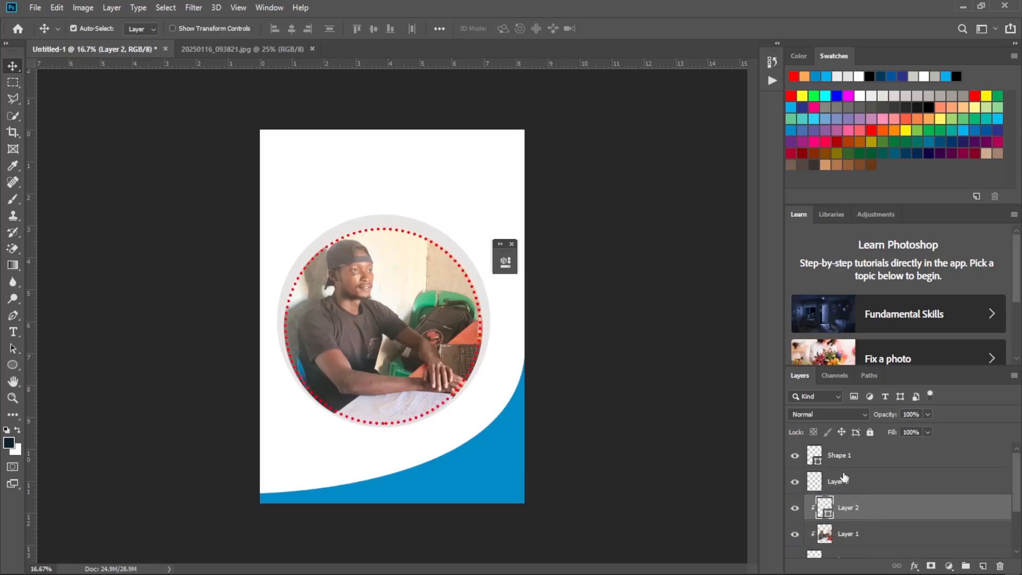
# On the empty Layer 3, draw a black-filled circle about 1557 px wide over the photo and compare it with the reference flyer.
pyautogui.click(850, 483)
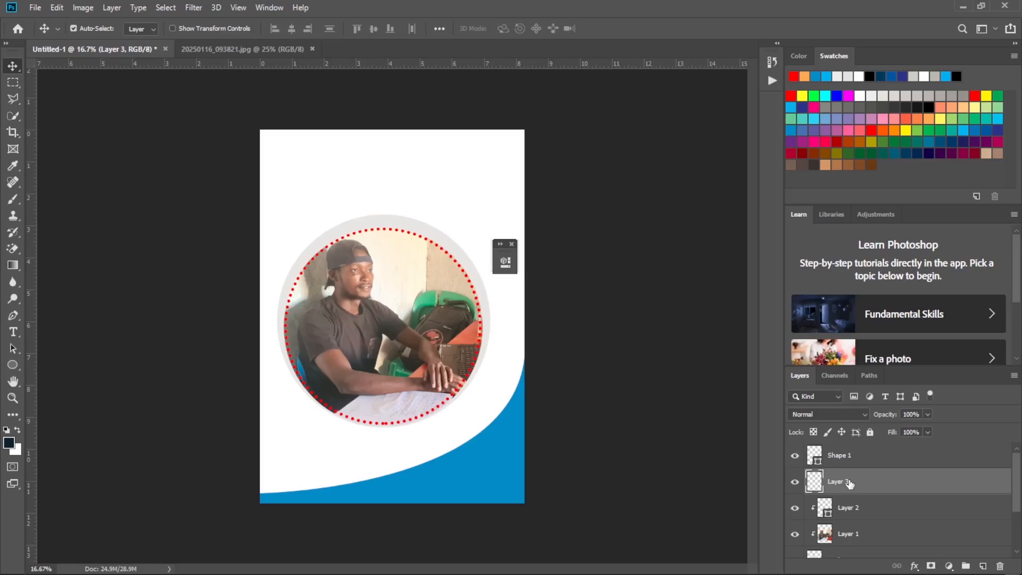
pyautogui.click(13, 366)
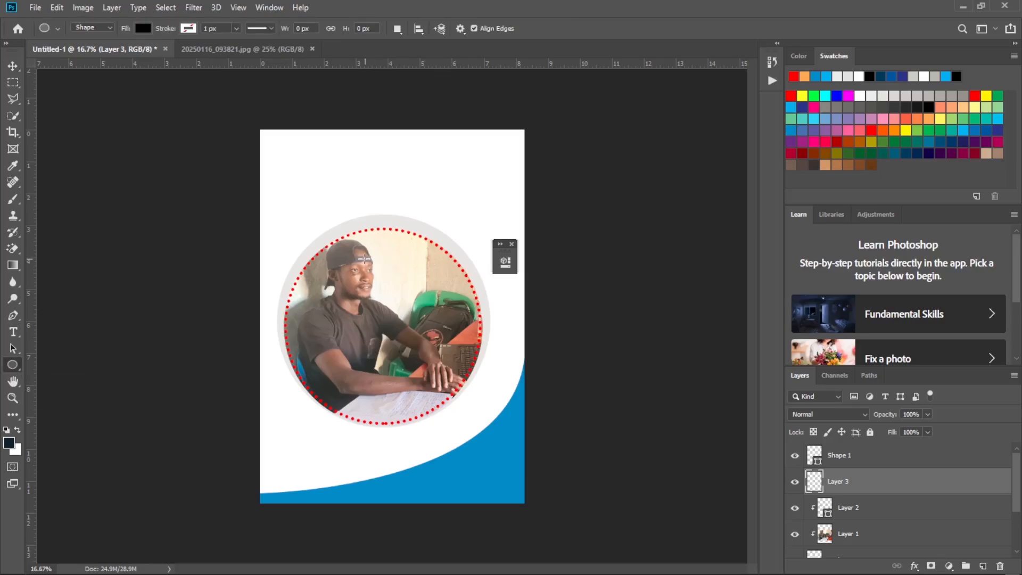
pyautogui.moveTo(349, 255); pyautogui.dragTo(515, 461)
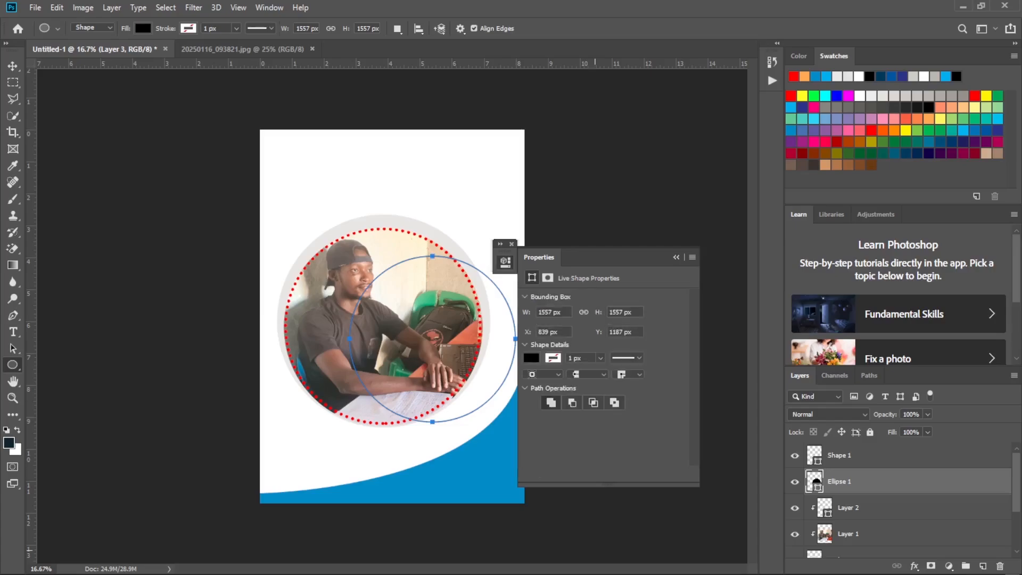
pyautogui.click(722, 562)
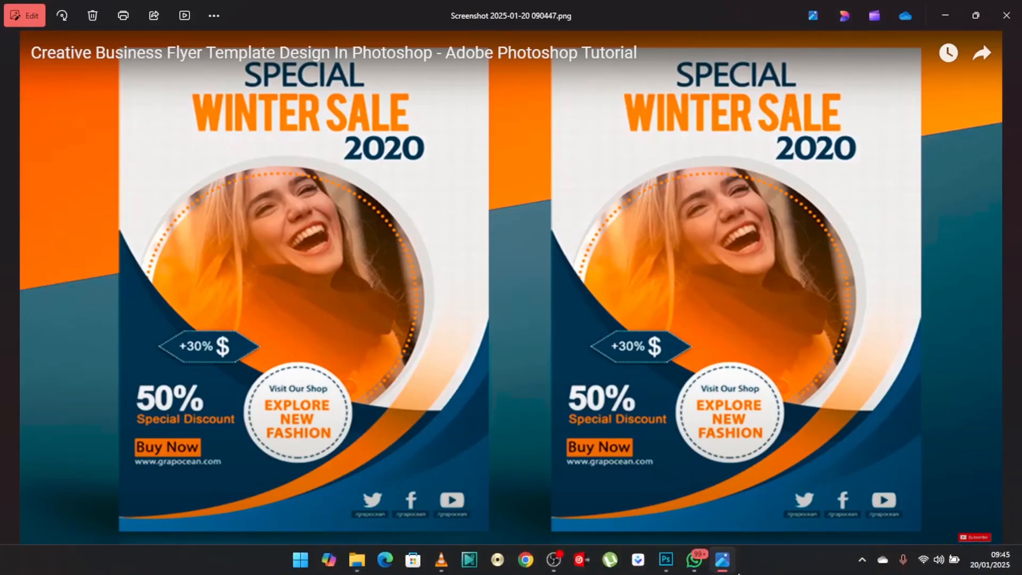
pyautogui.click(672, 567)
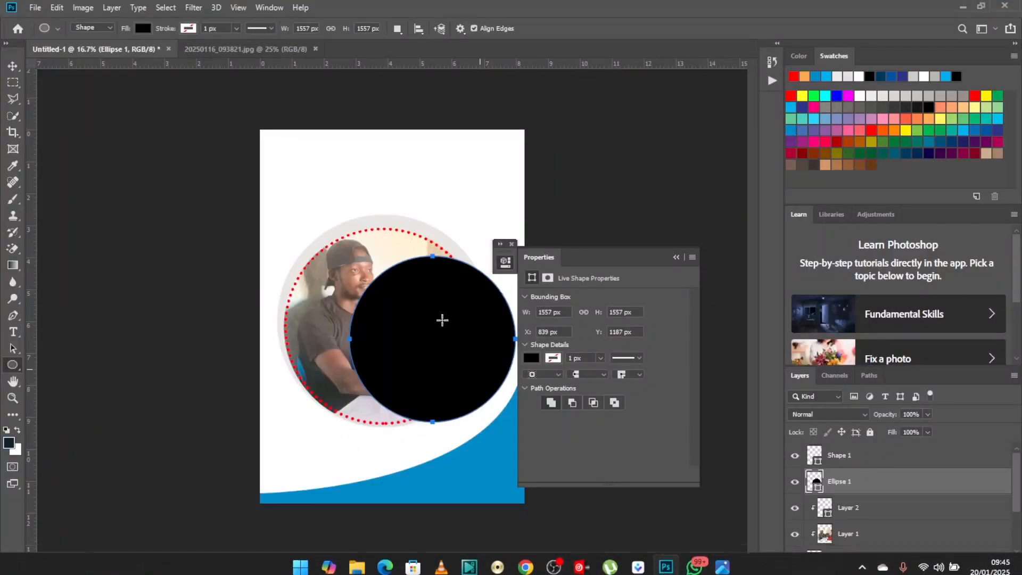
# Centre the black circle over the photo, scale it to about 111.6% so it fits inside the dotted ring, and apply the transform.
pyautogui.click(13, 66)
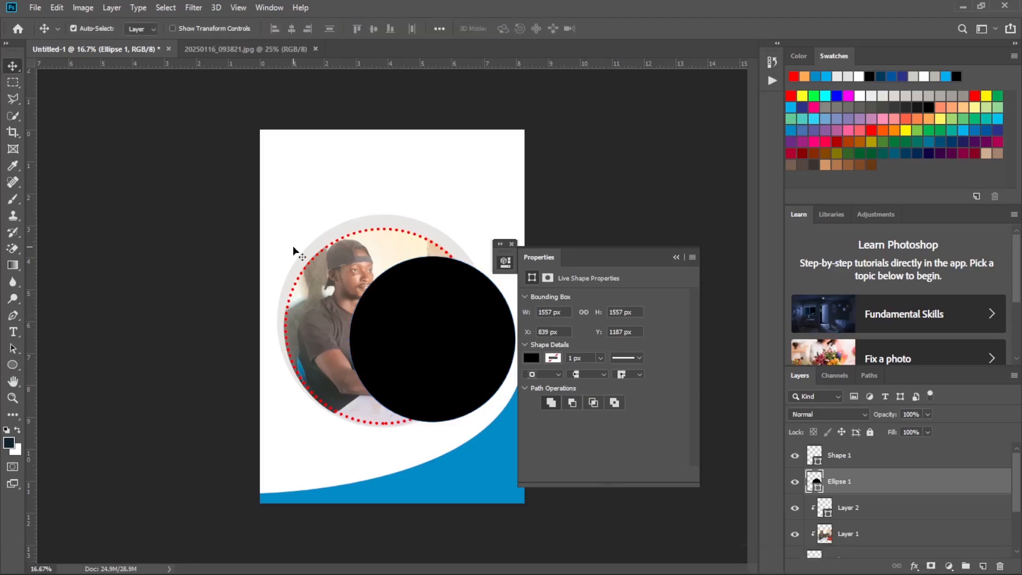
pyautogui.moveTo(429, 325); pyautogui.dragTo(371, 318)
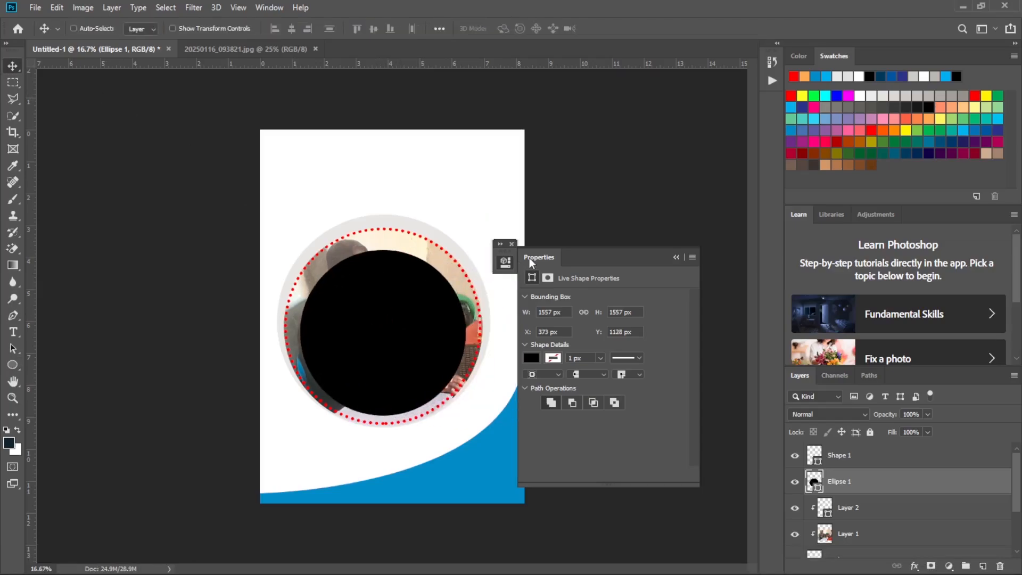
pyautogui.hotkey('ctrl', 't')
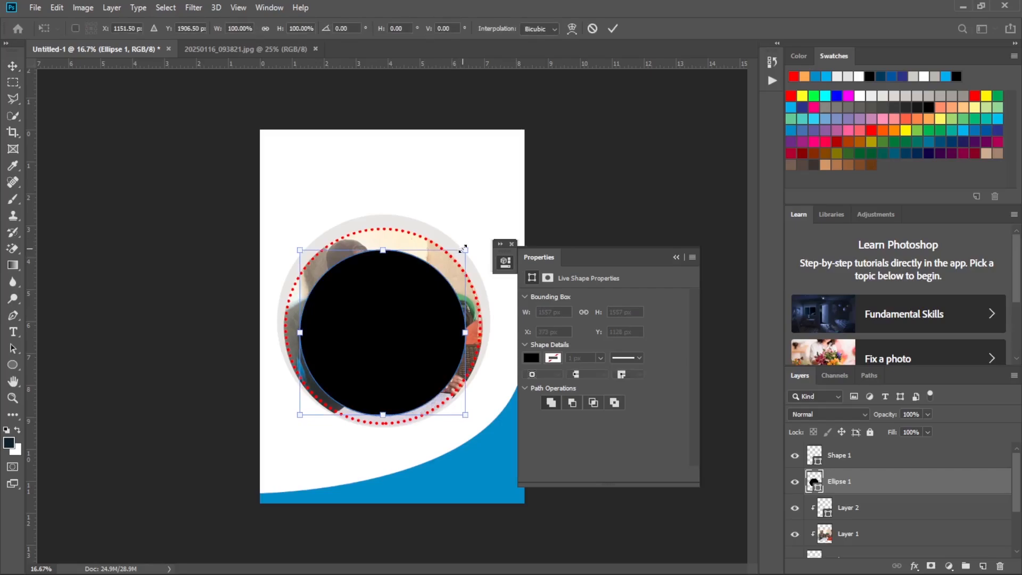
pyautogui.moveTo(466, 249); pyautogui.dragTo(473, 238)
pyautogui.hotkey('ctrl', 'z')
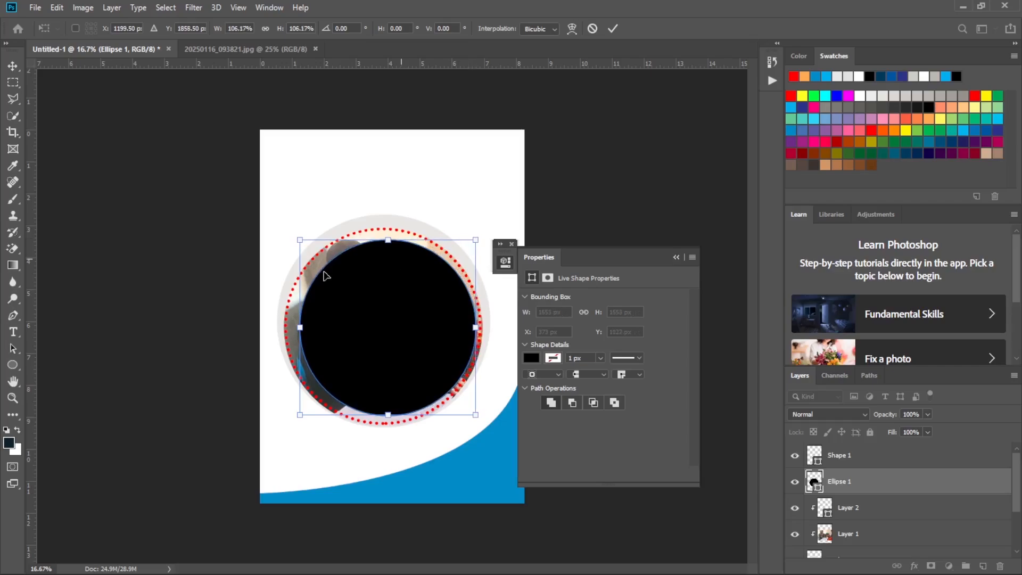
pyautogui.moveTo(293, 237); pyautogui.dragTo(283, 231)
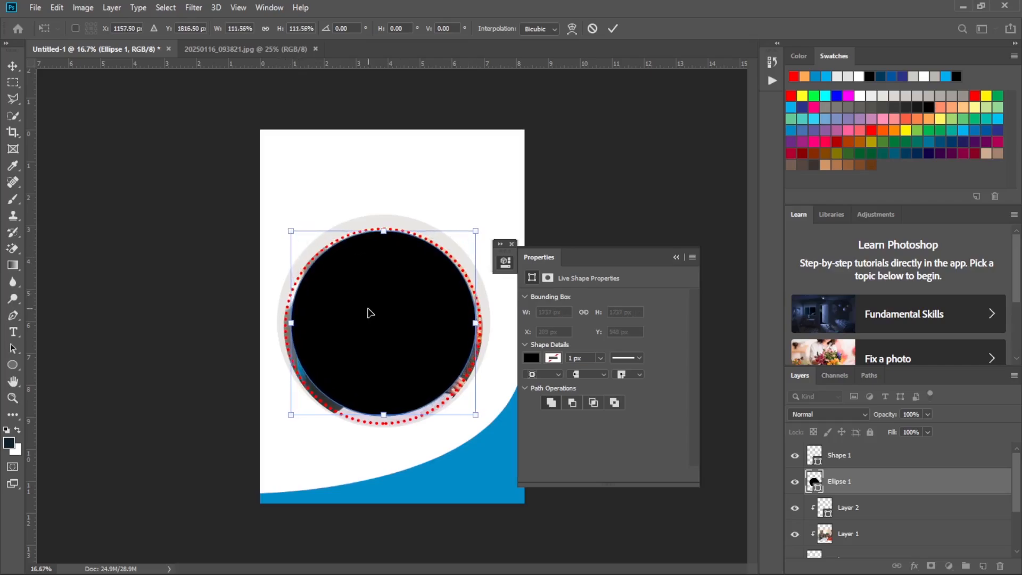
pyautogui.moveTo(416, 338); pyautogui.dragTo(417, 342)
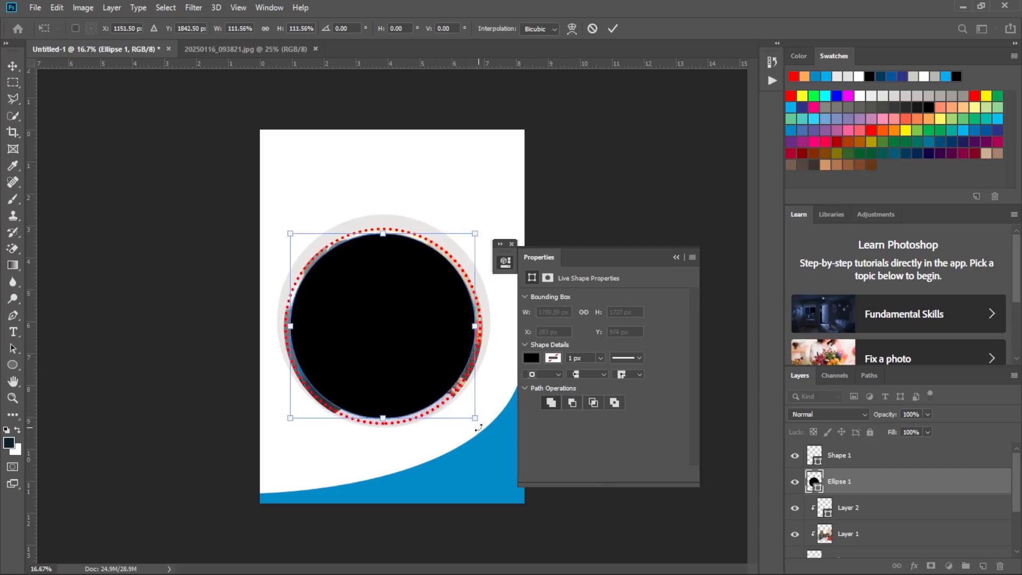
pyautogui.click(677, 258)
pyautogui.click(613, 29)
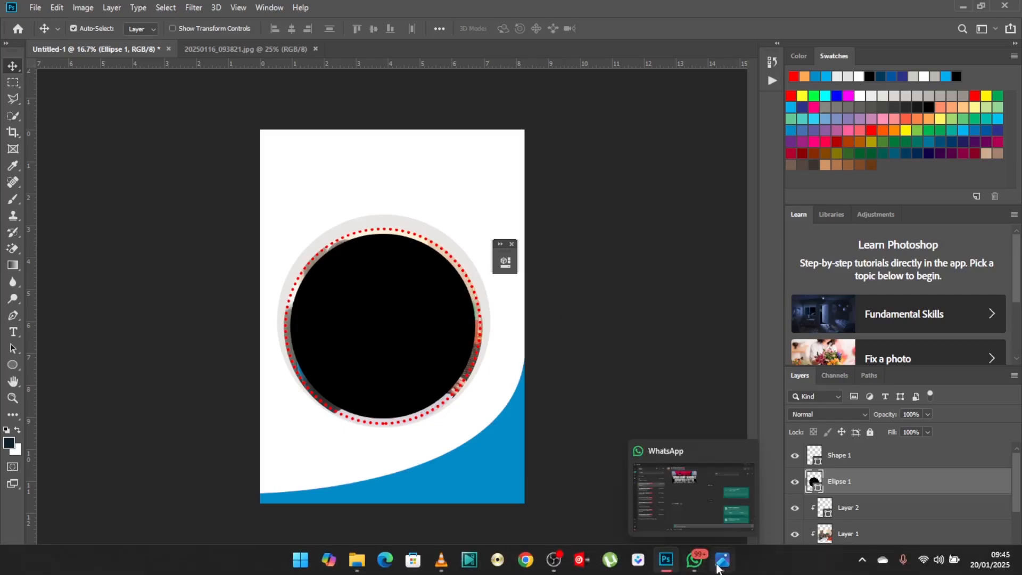
# Check the reference flyer's photo colouring and change the black circle's fill to orange.
pyautogui.click(718, 567)
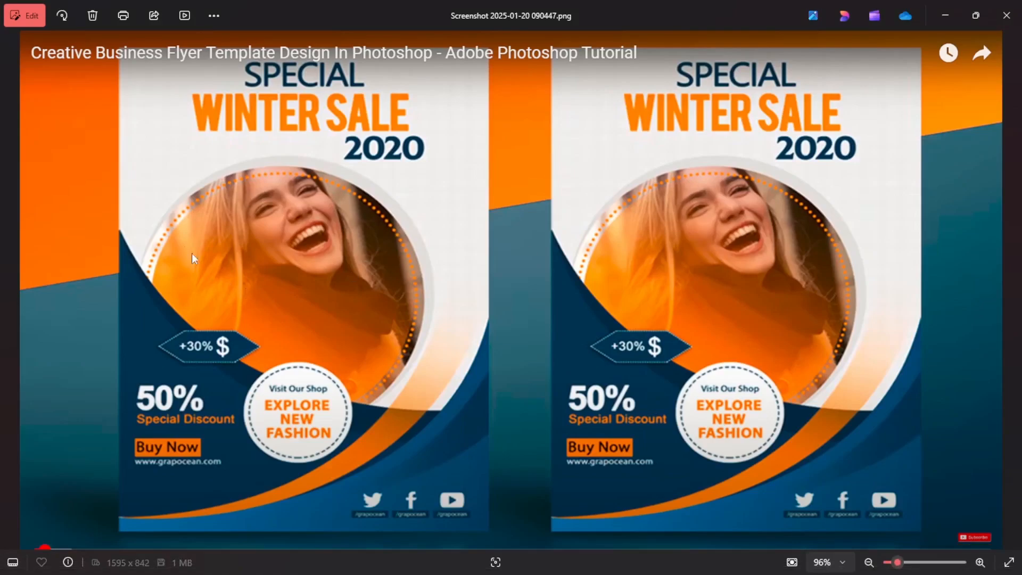
pyautogui.click(946, 16)
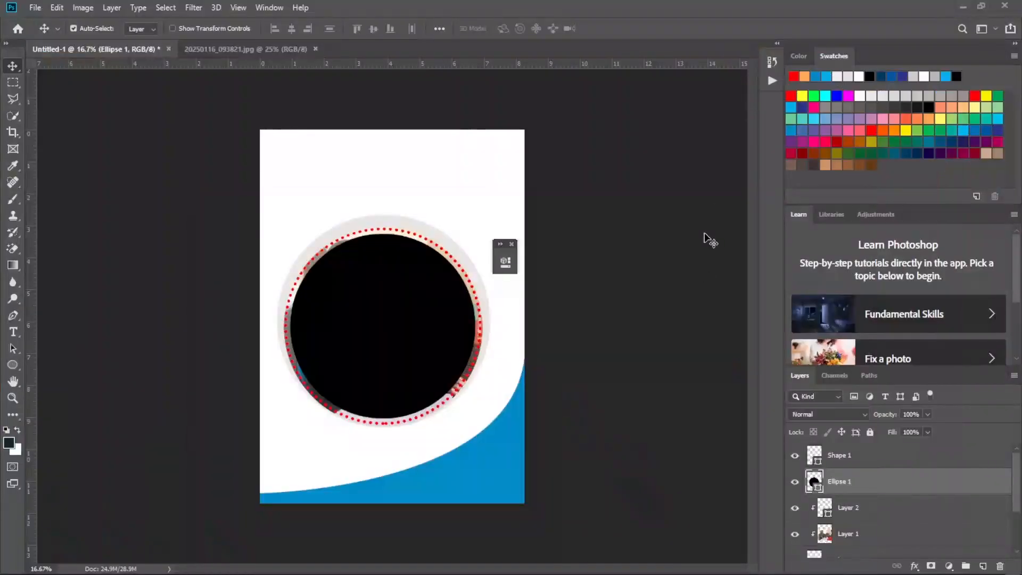
pyautogui.click(13, 365)
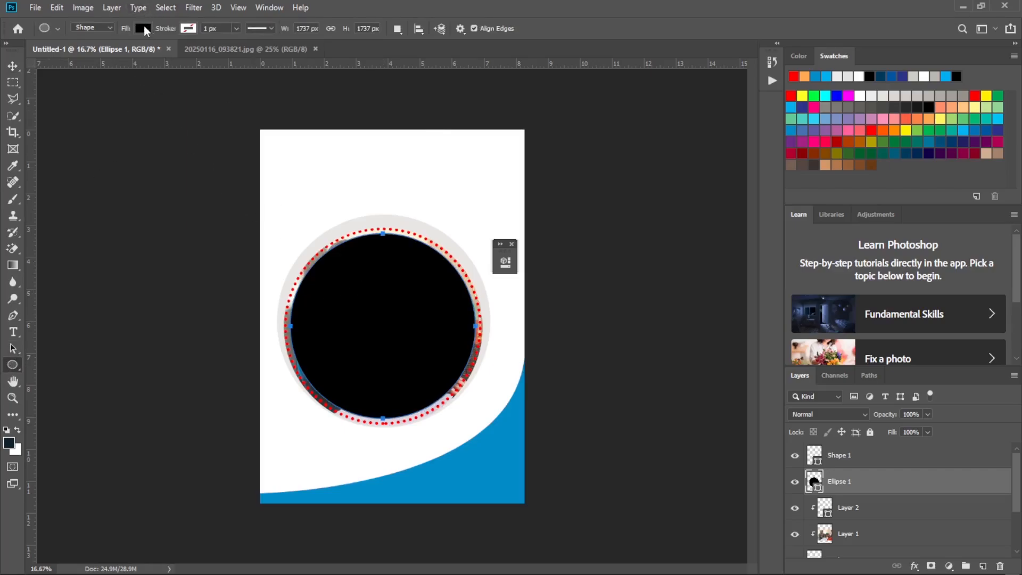
pyautogui.click(143, 28)
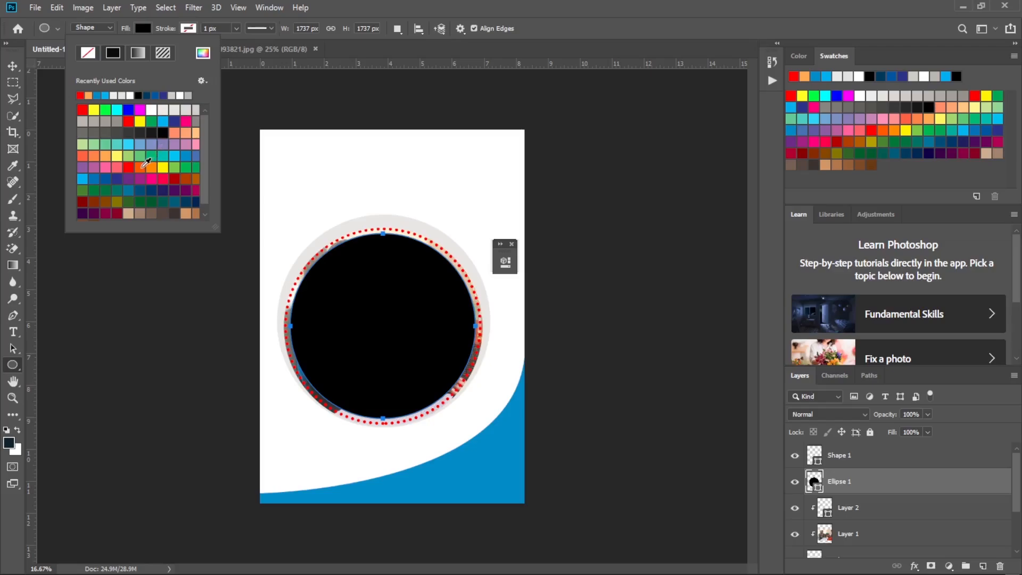
pyautogui.click(141, 166)
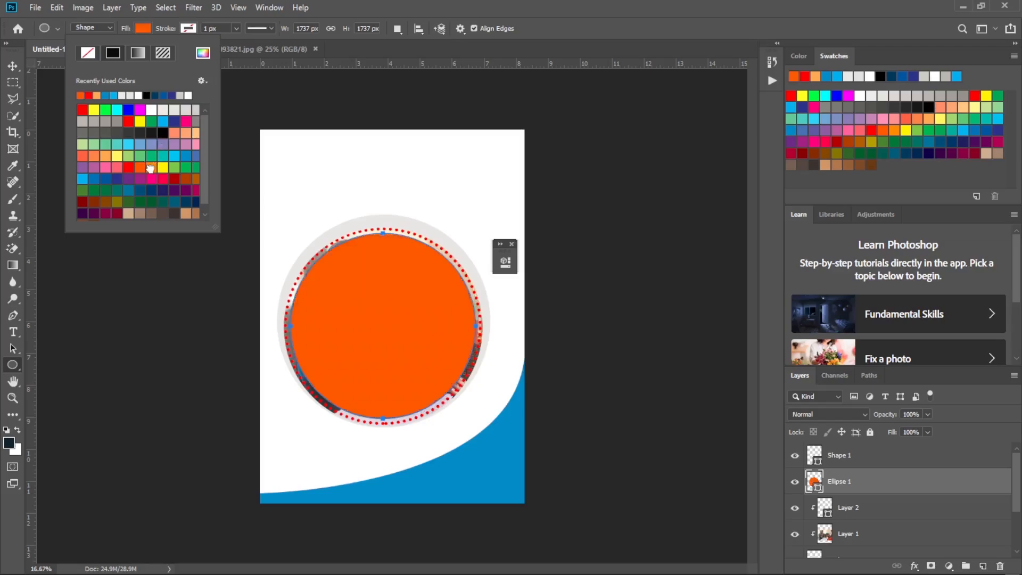
pyautogui.click(151, 167)
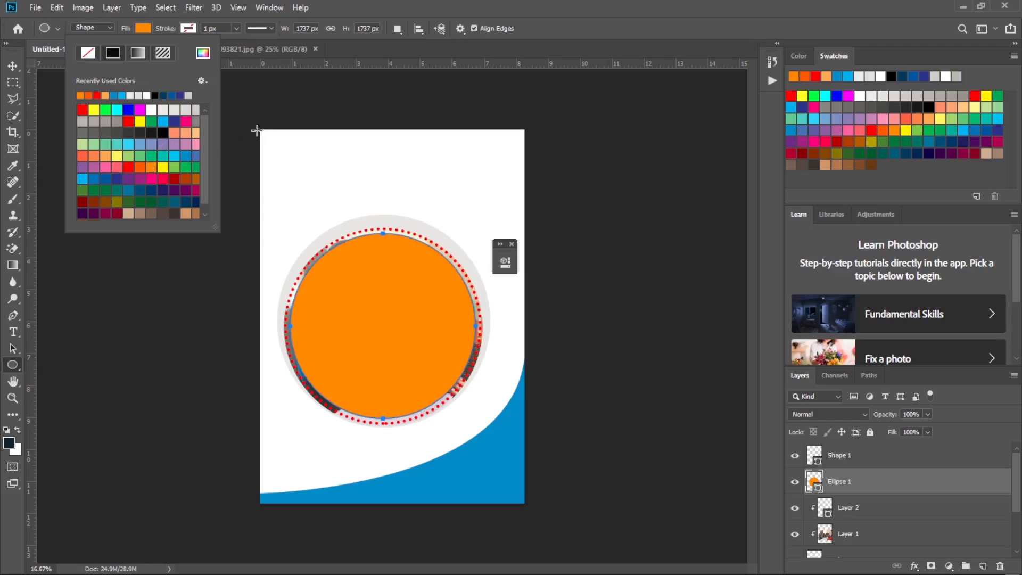
# Draw a small orange ellipse about 415 by 547 px above the page, and hide and show its layer.
pyautogui.moveTo(303, 83); pyautogui.dragTo(263, 25)
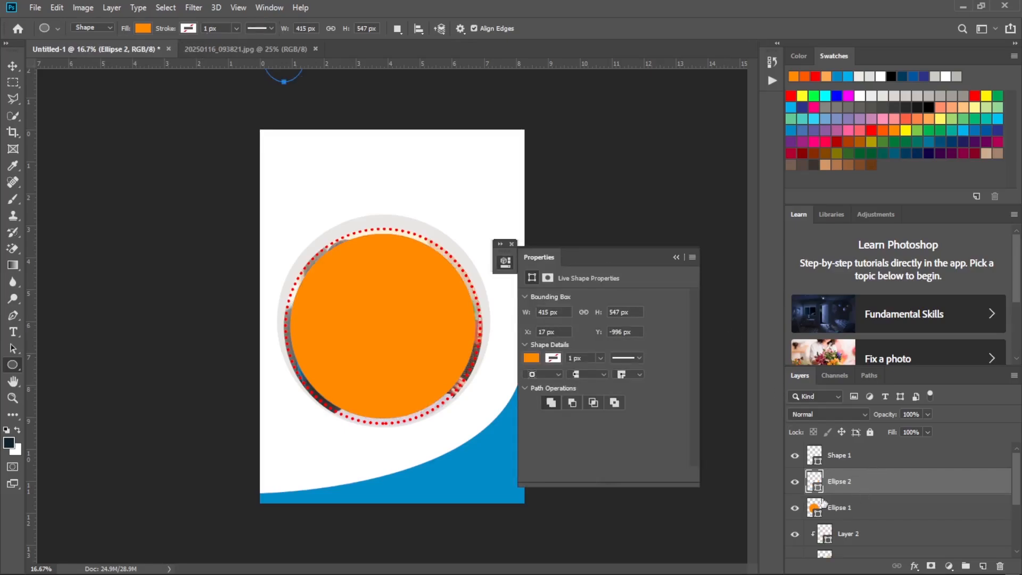
pyautogui.click(795, 483)
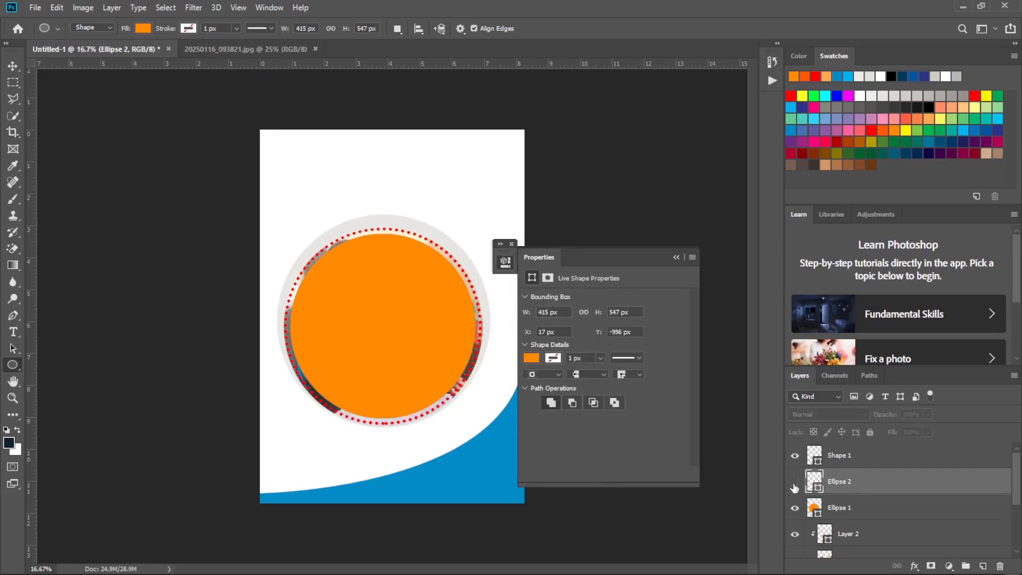
pyautogui.click(795, 484)
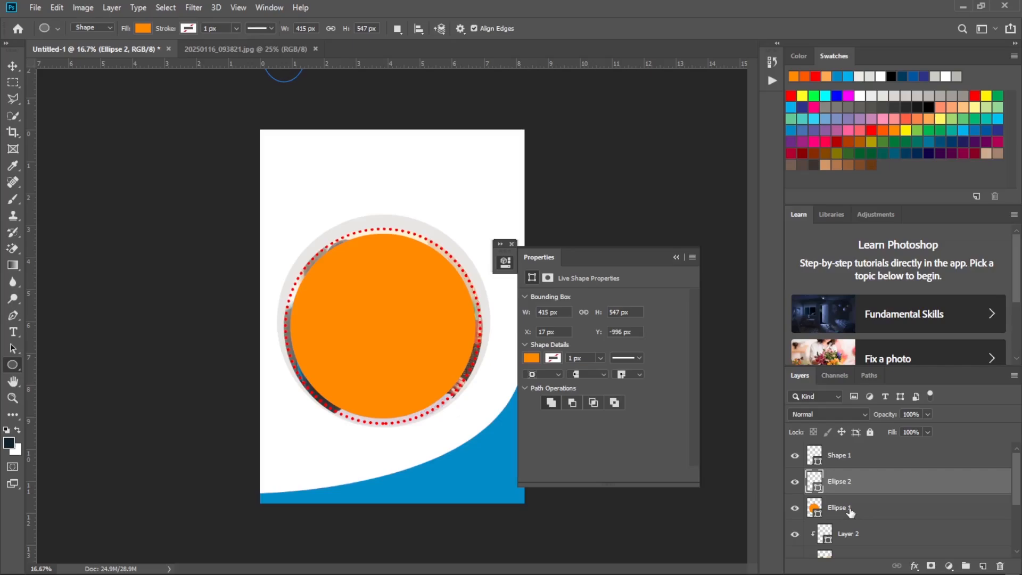
# Delete the small Ellipse 2 layer, and hide and show the orange circle's layer.
pyautogui.hotkey('ctrl', ',')
pyautogui.press('Delete')
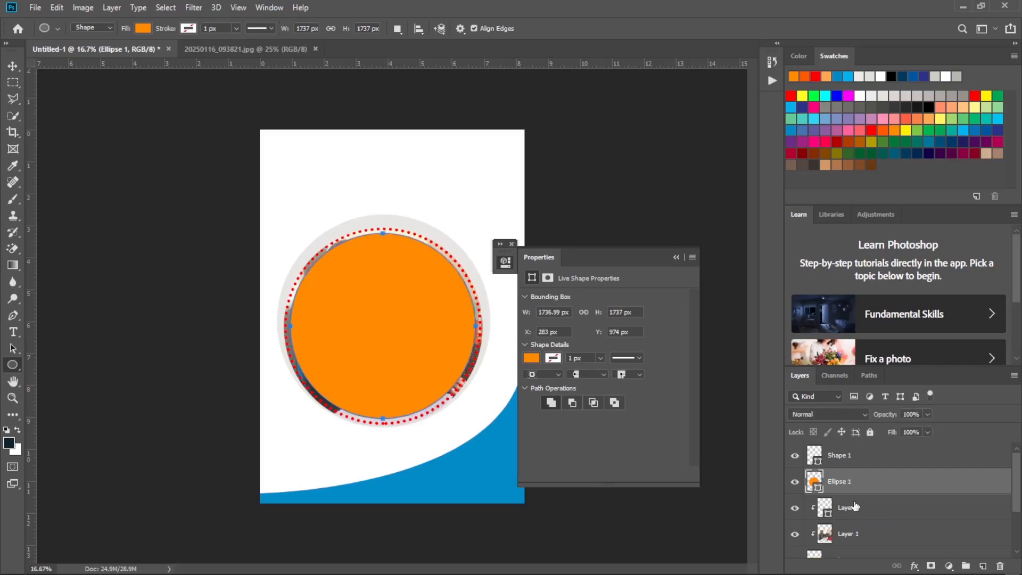
pyautogui.click(795, 483)
pyautogui.click(796, 484)
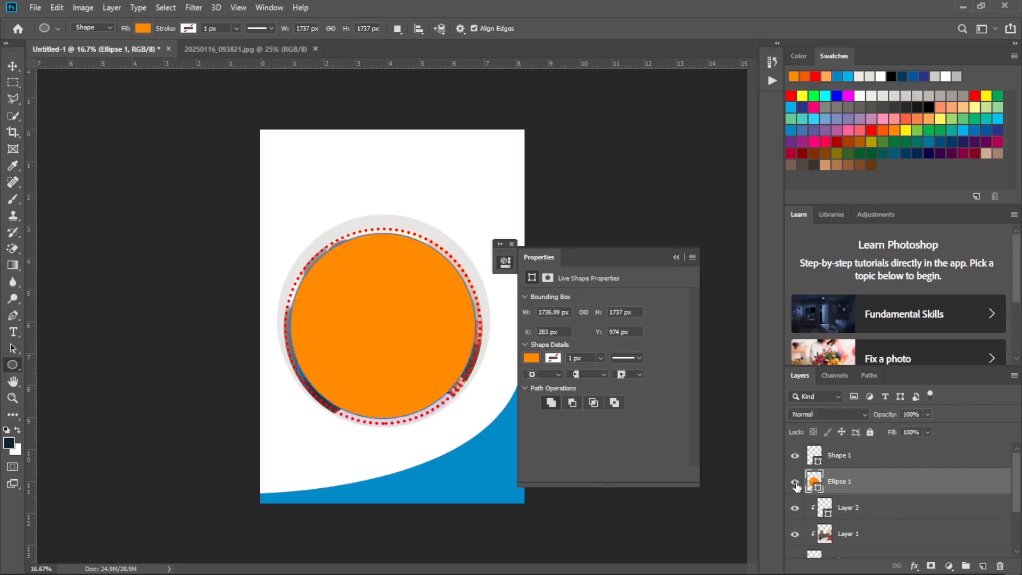
# Rename the orange circle's layer to Layer 3 and collapse its shape properties.
pyautogui.doubleClick(844, 482)
pyautogui.press('BackSpace')
pyautogui.write('La')
pyautogui.write('r 3')
pyautogui.press('Return')
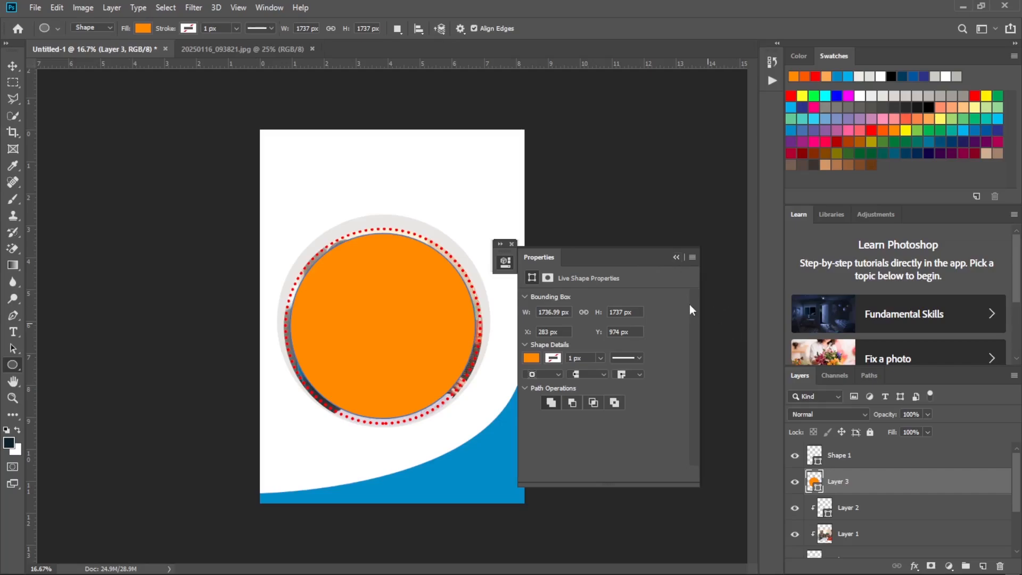
pyautogui.click(676, 258)
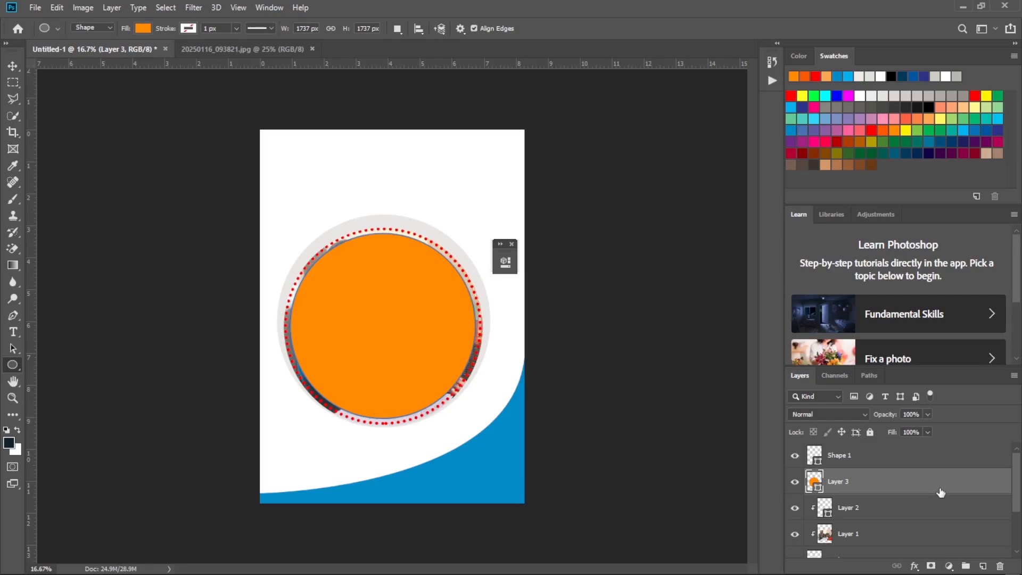
# Add a layer mask to Layer 3 and switch to the Gradient tool.
pyautogui.click(949, 567)
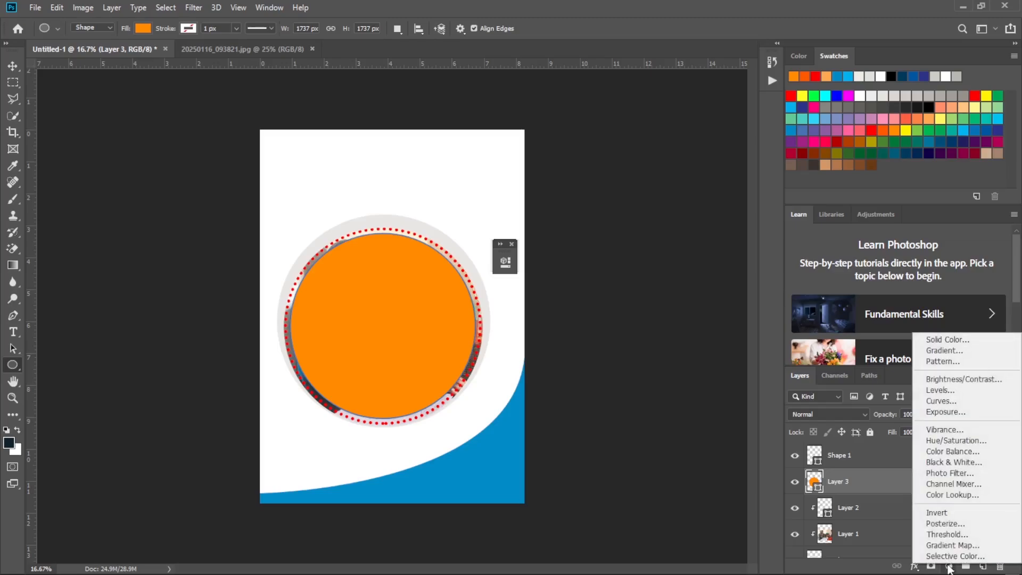
pyautogui.click(900, 455)
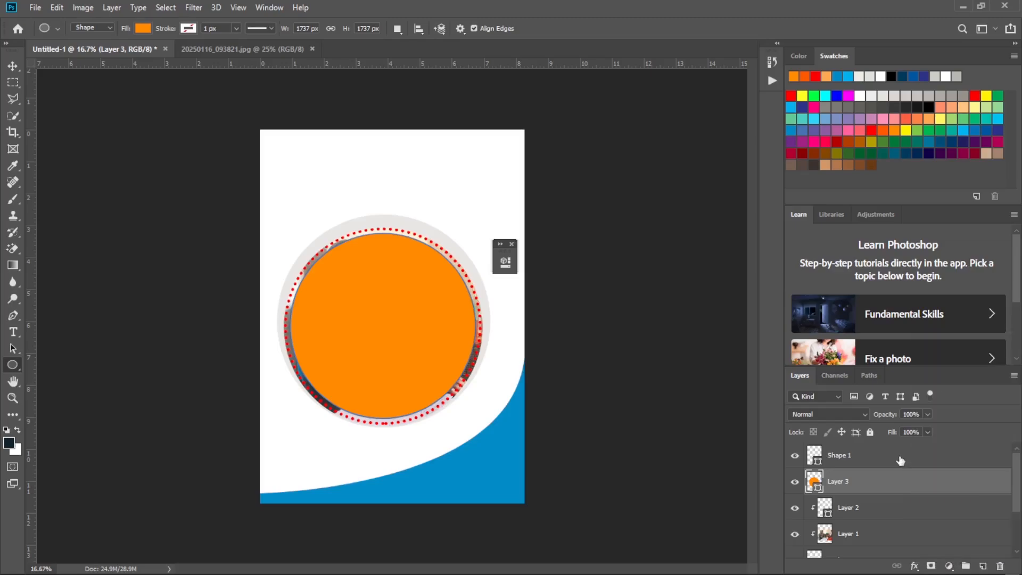
pyautogui.click(932, 567)
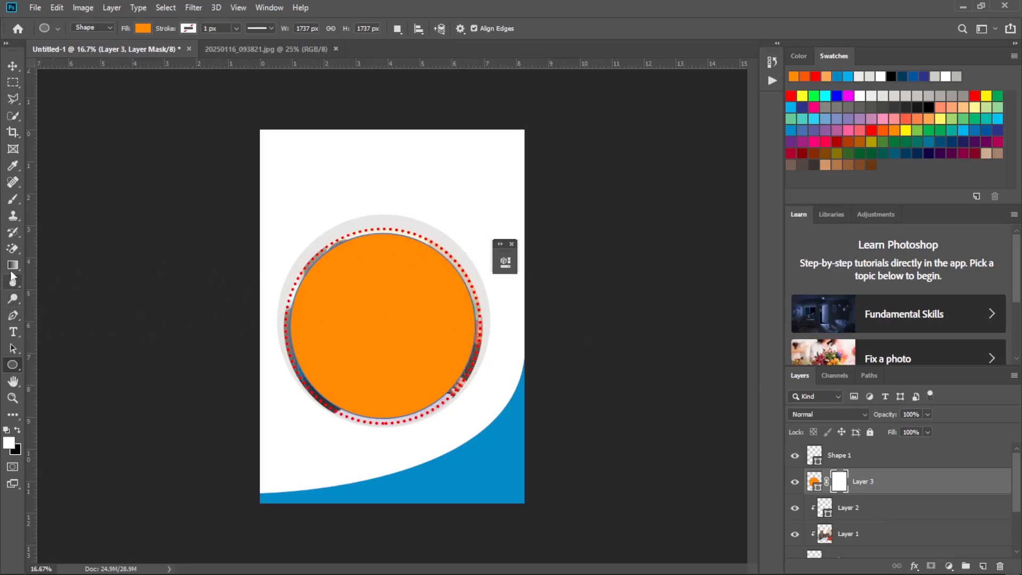
pyautogui.click(13, 265)
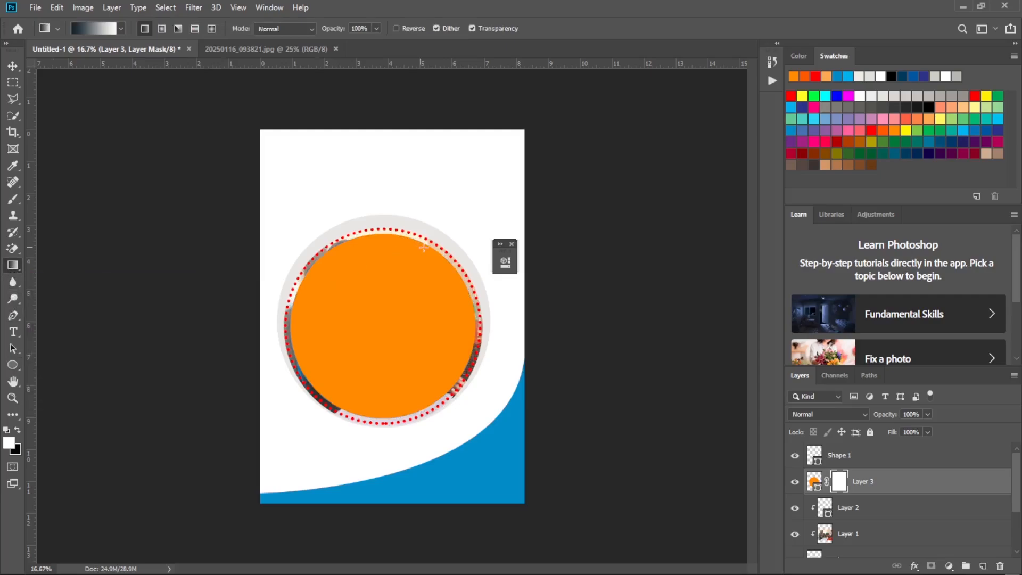
# Try white-to-black linear gradients of different lengths and directions on Layer 3's mask to fade the orange over the photo.
pyautogui.moveTo(428, 248); pyautogui.dragTo(346, 371)
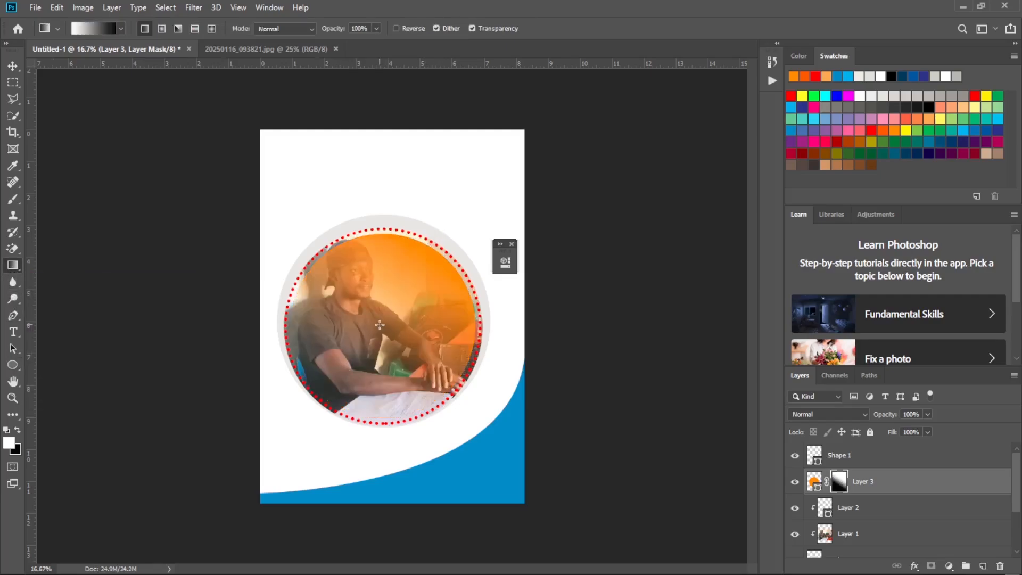
pyautogui.hotkey('ctrl', 'z')
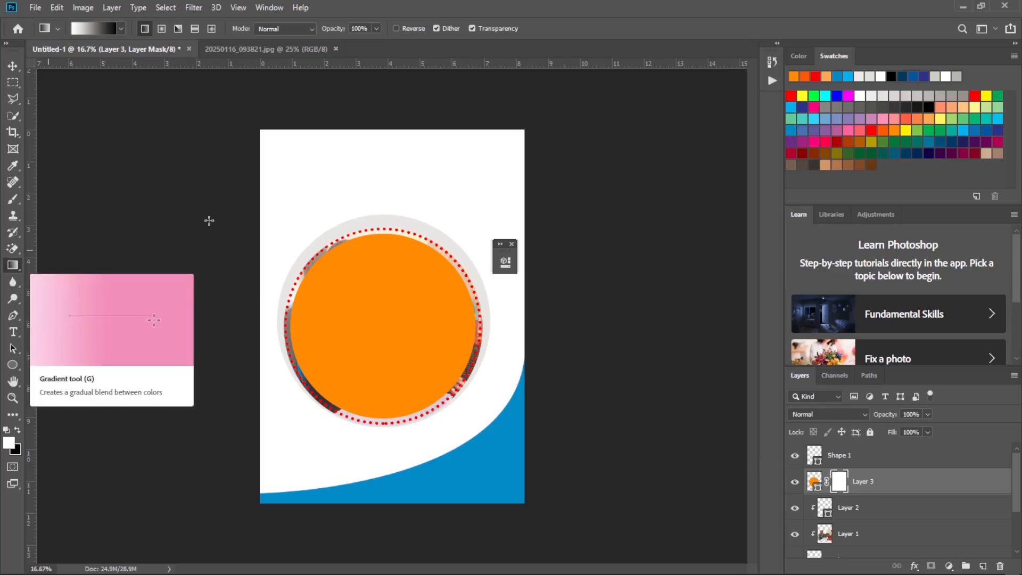
pyautogui.moveTo(329, 401); pyautogui.dragTo(383, 313)
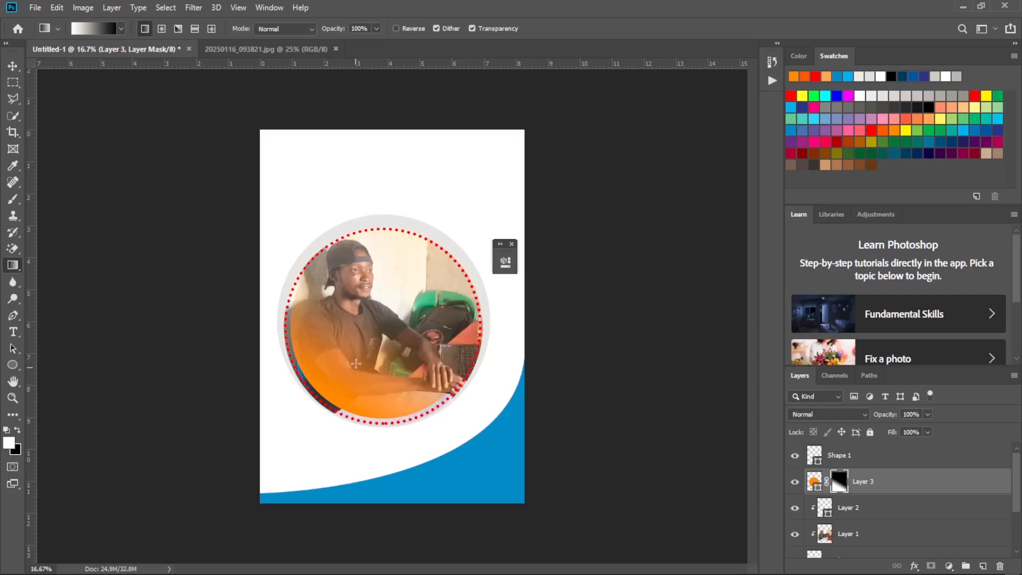
pyautogui.moveTo(334, 407); pyautogui.dragTo(425, 193)
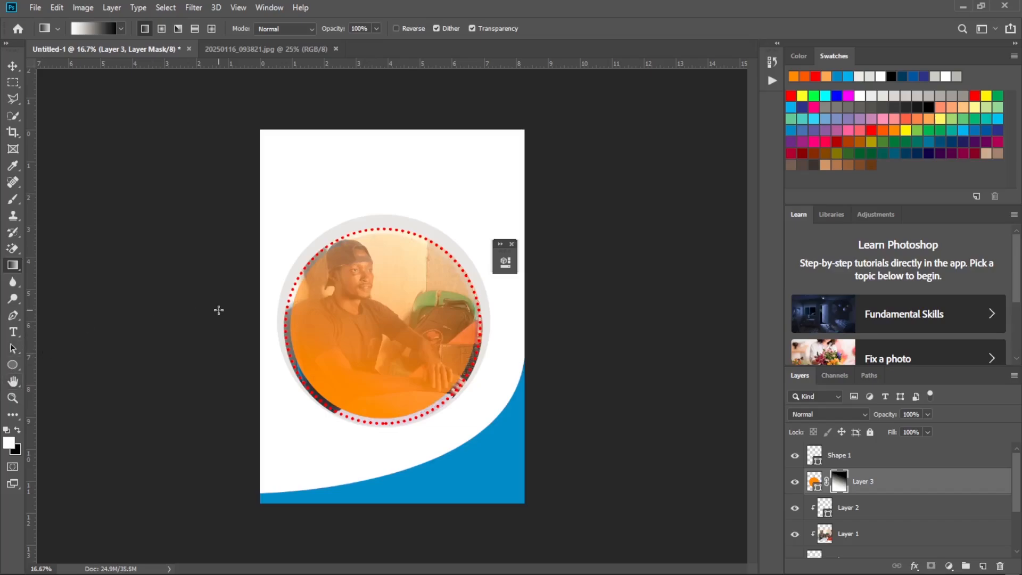
pyautogui.moveTo(336, 408); pyautogui.dragTo(382, 285)
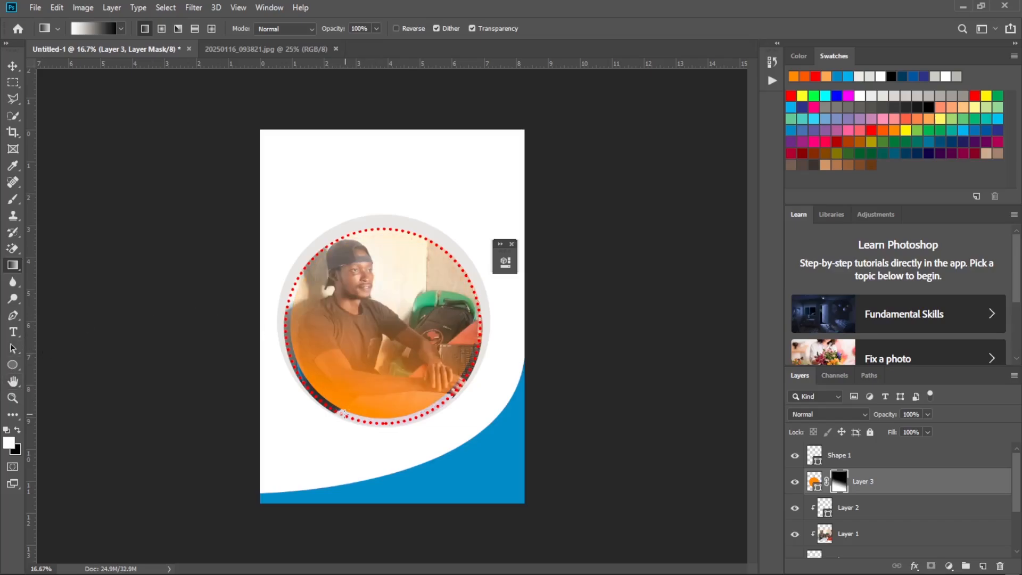
pyautogui.moveTo(343, 407); pyautogui.dragTo(410, 261)
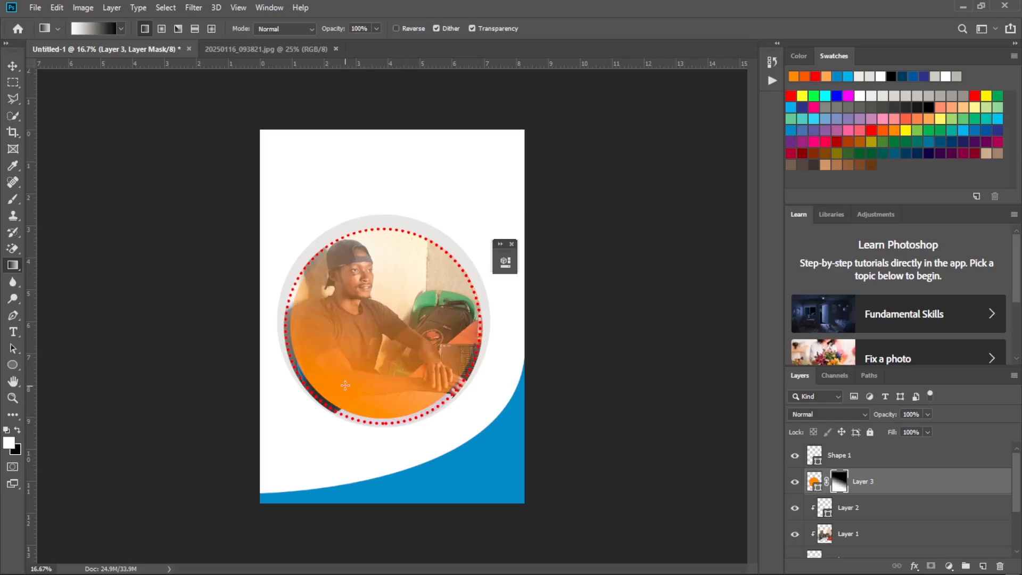
pyautogui.moveTo(346, 382); pyautogui.dragTo(393, 290)
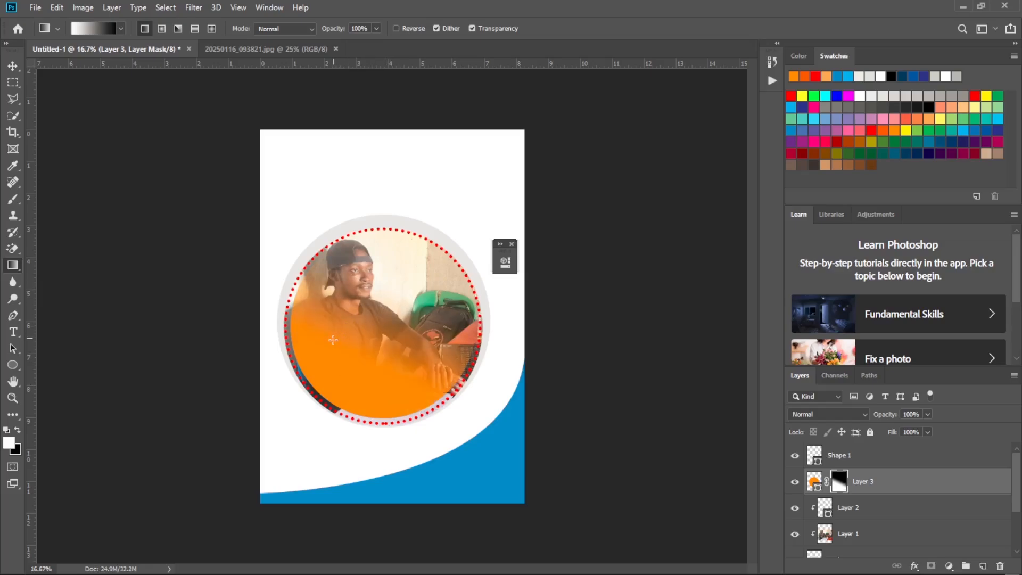
pyautogui.moveTo(353, 346); pyautogui.dragTo(394, 288)
pyautogui.hotkey('ctrl', 'z')
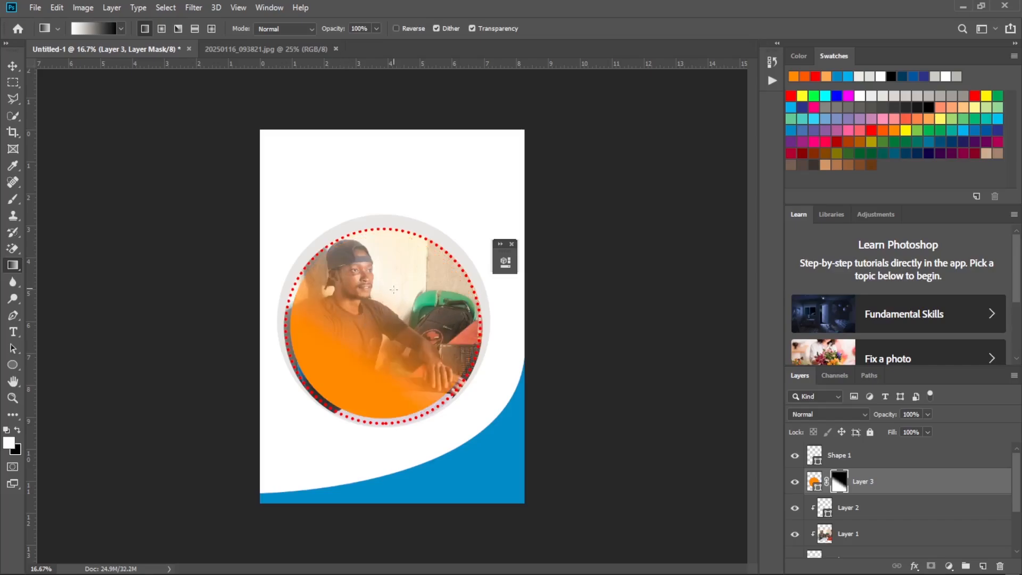
pyautogui.moveTo(354, 379)
pyautogui.mouseDown()
pyautogui.moveTo(428, 286)
pyautogui.moveTo(441, 244)
pyautogui.mouseUp()
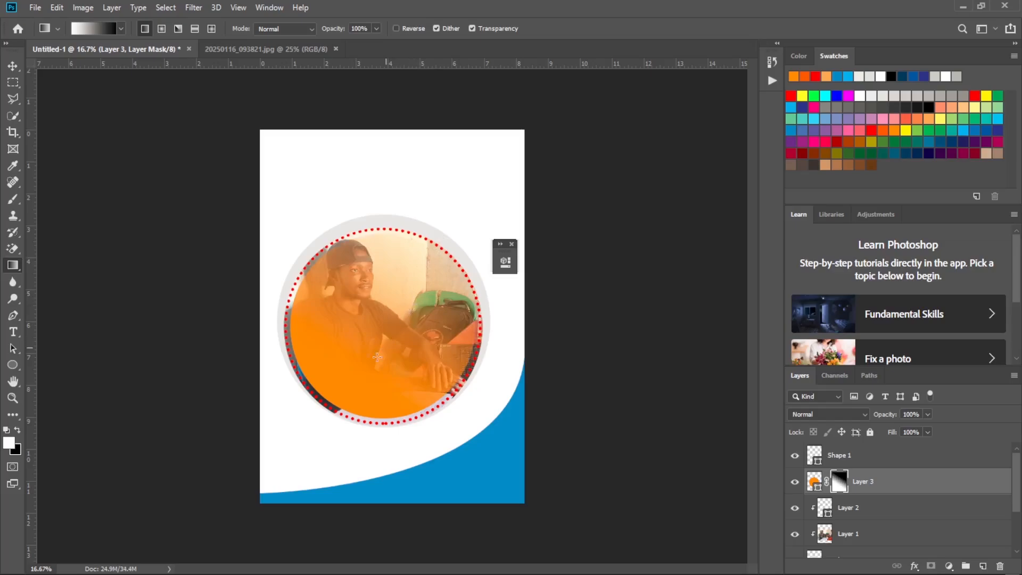
pyautogui.moveTo(360, 363); pyautogui.dragTo(406, 313)
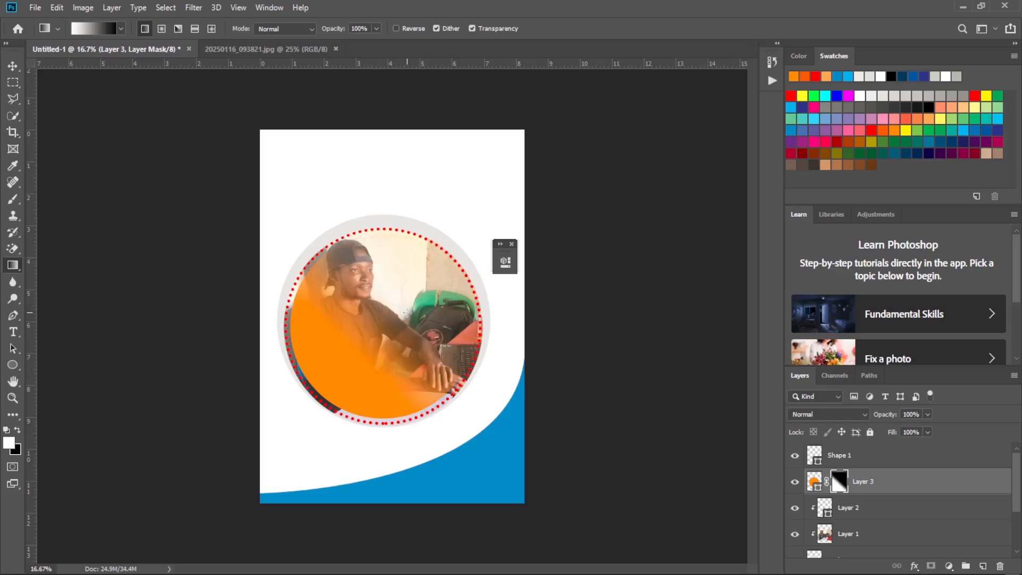
pyautogui.moveTo(374, 368); pyautogui.dragTo(387, 308)
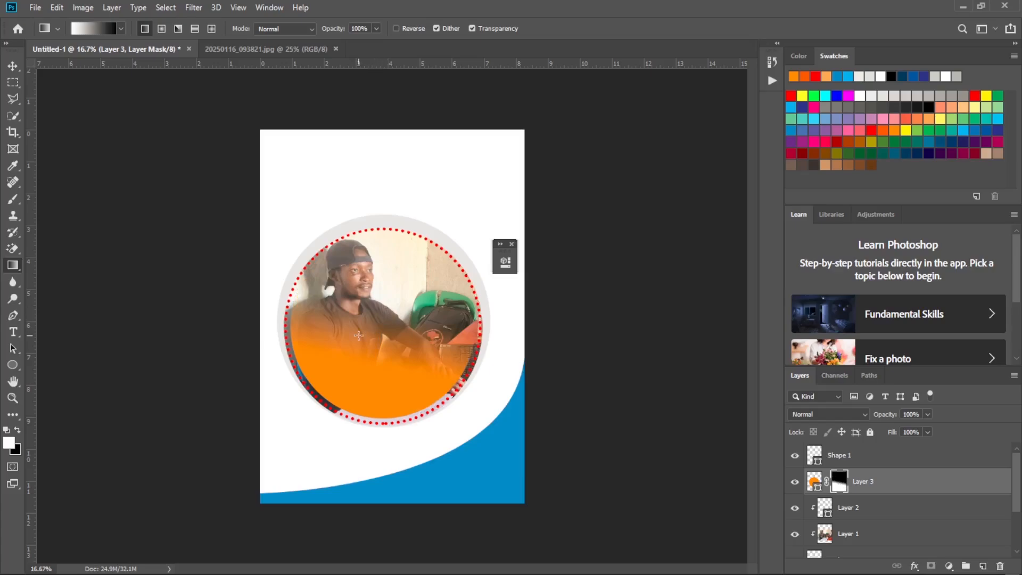
pyautogui.moveTo(343, 356); pyautogui.dragTo(381, 292)
pyautogui.moveTo(388, 352); pyautogui.dragTo(444, 242)
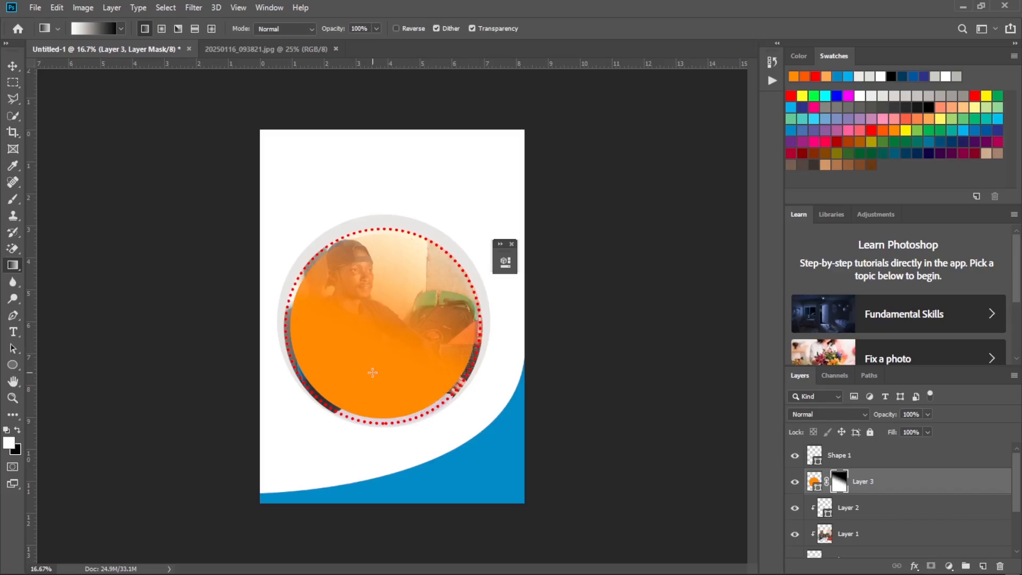
# Draw a white-to-black linear gradient on Layer 3's mask from the circle's lower-left edge past its upper-right edge, and compare with the reference flyer.
pyautogui.moveTo(349, 399); pyautogui.dragTo(441, 221)
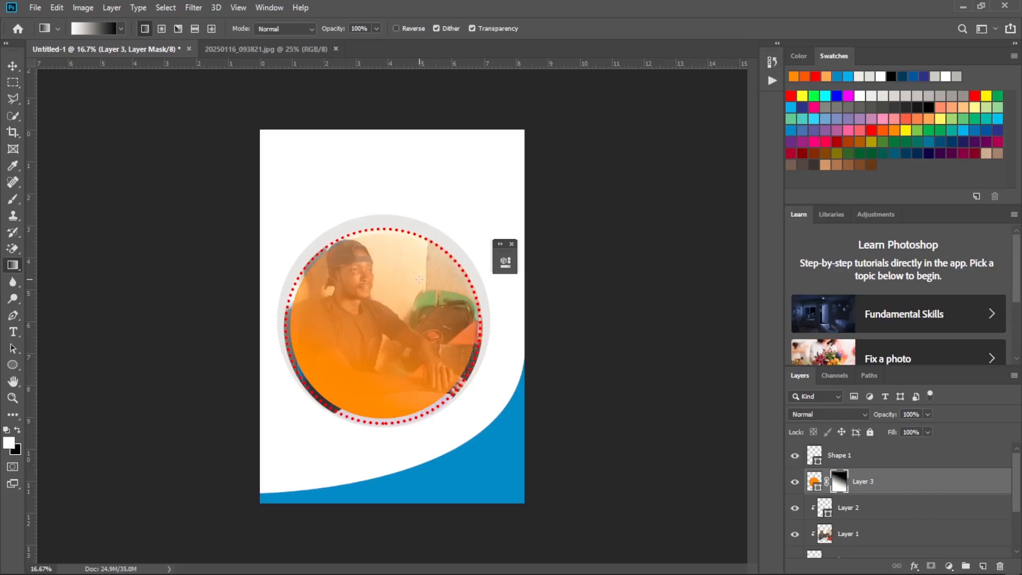
pyautogui.click(722, 565)
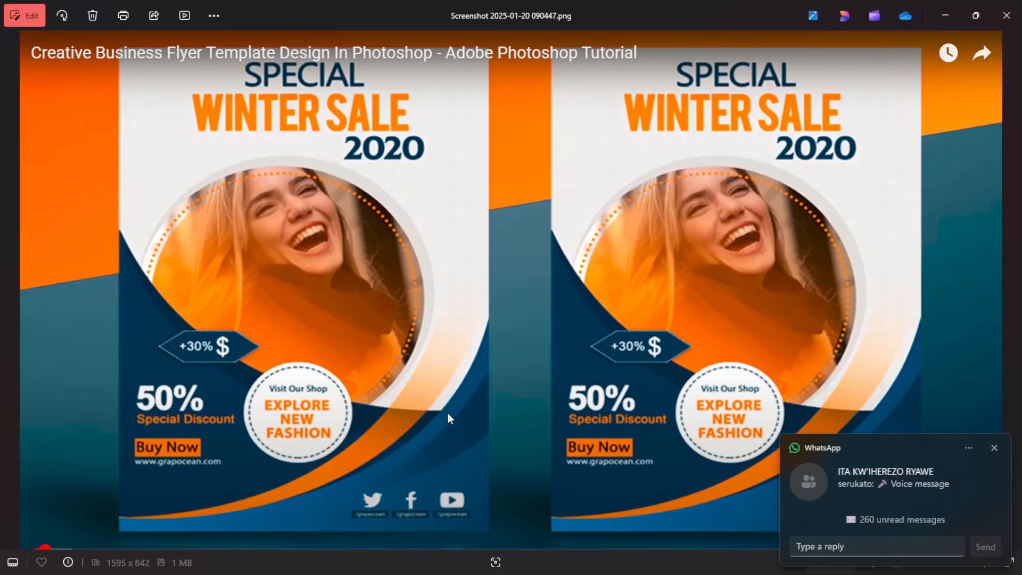
pyautogui.click(993, 449)
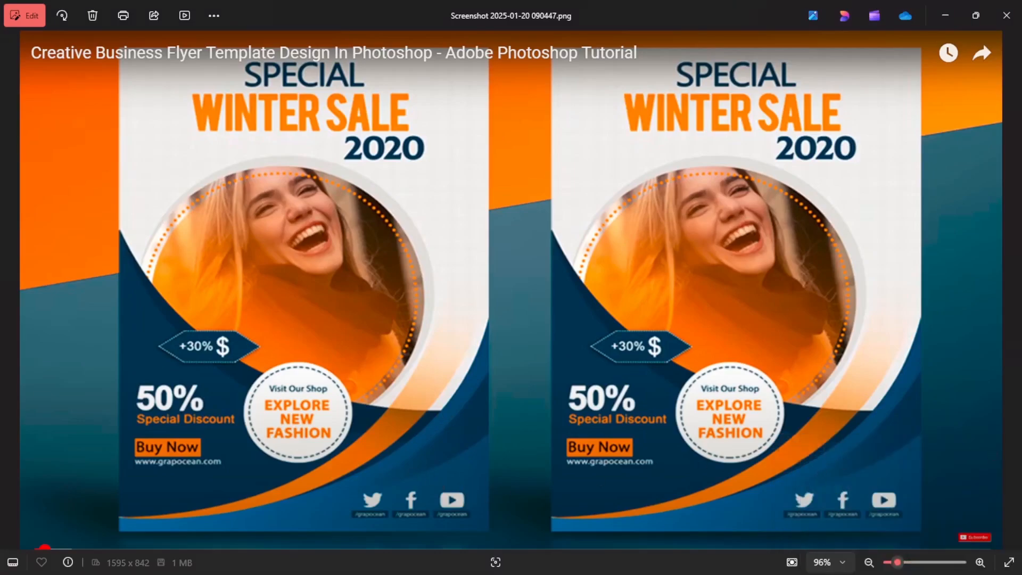
pyautogui.click(671, 566)
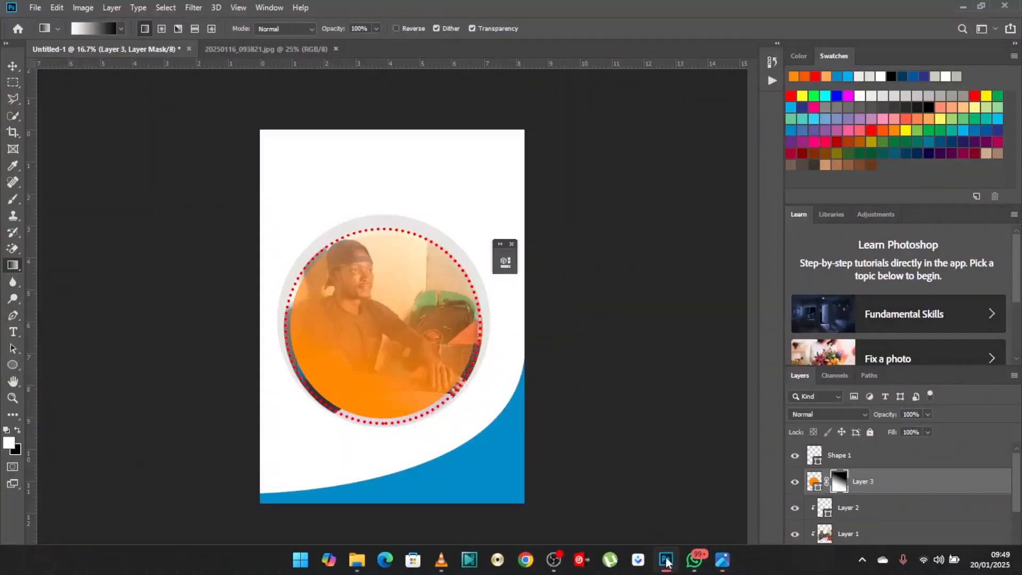
# With the Pen tool, draw an orange curve about 2564 by 1128 px from beyond the page's right edge to its left edge, and check the reference flyer.
pyautogui.click(13, 315)
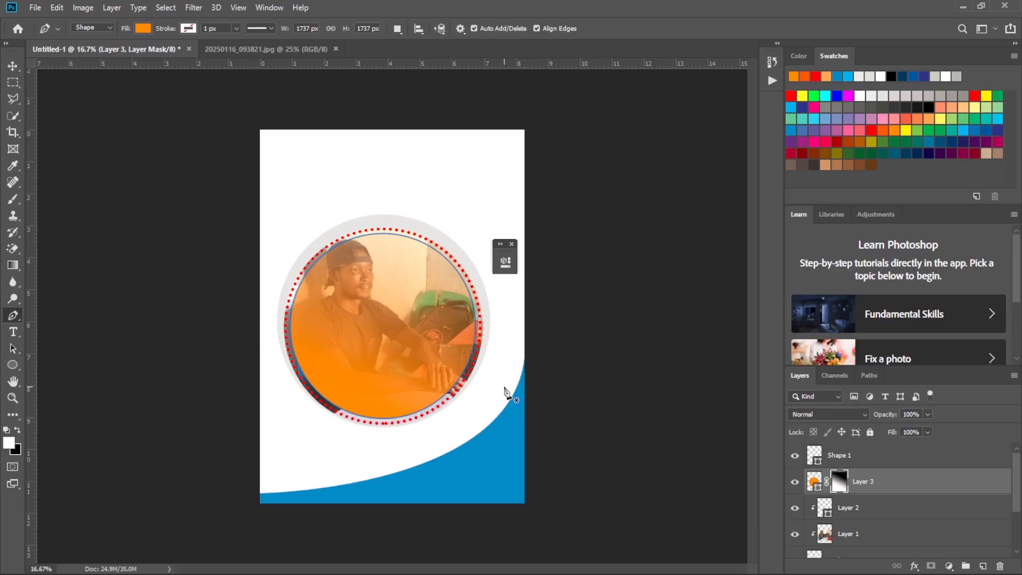
pyautogui.click(531, 407)
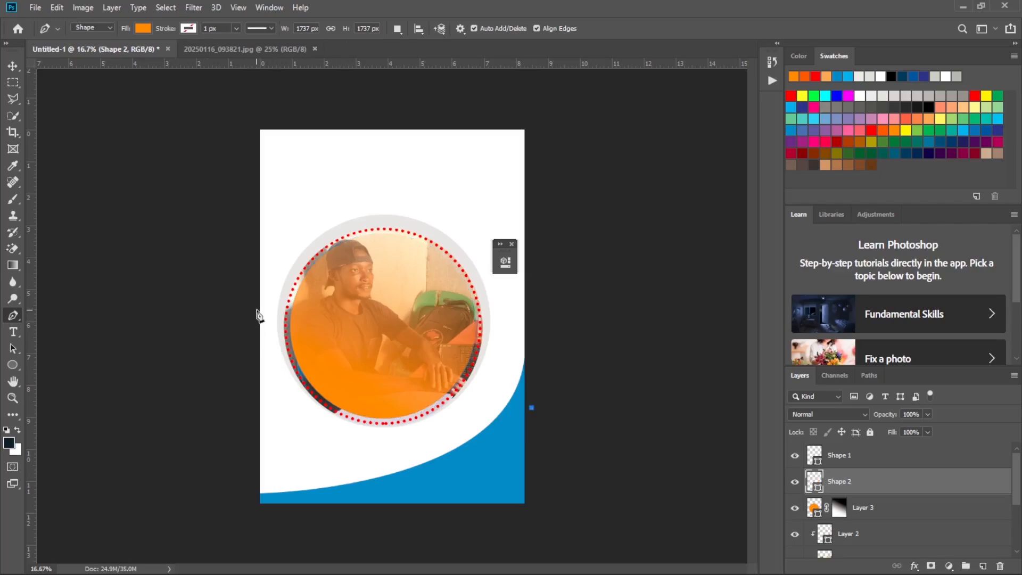
pyautogui.moveTo(258, 309); pyautogui.dragTo(193, 120)
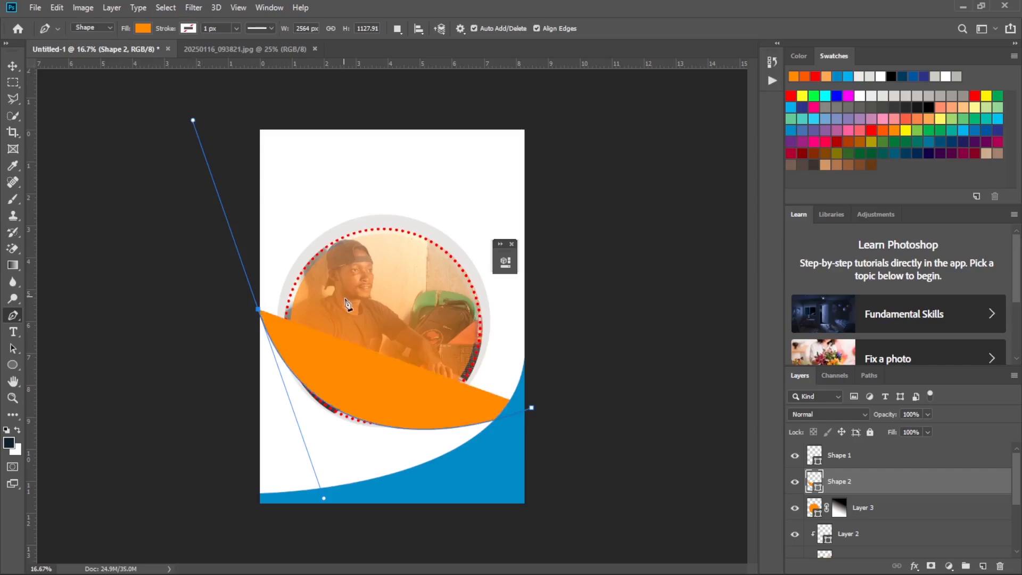
pyautogui.moveTo(612, 569)
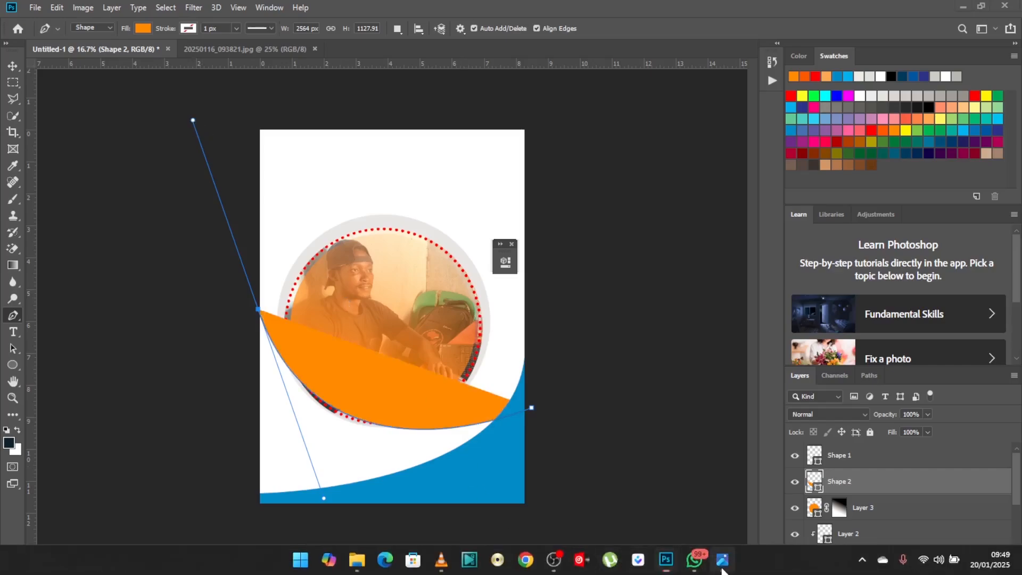
pyautogui.click(723, 565)
pyautogui.click(722, 569)
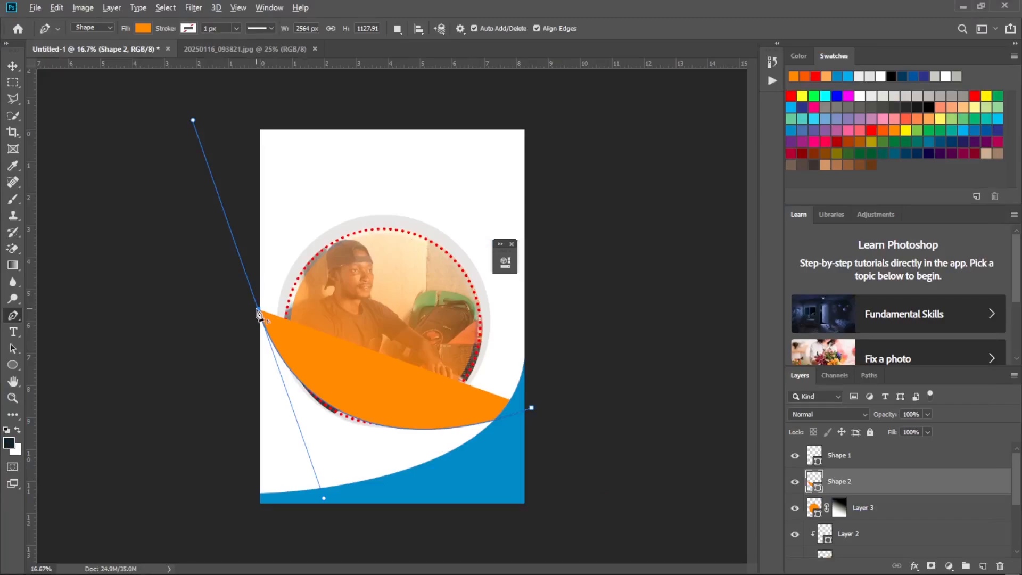
# Raise the curve's left anchor along the page edge until the shape is about 2552 by 1281 px, and remove the anchor's outgoing handle.
pyautogui.click(259, 314)
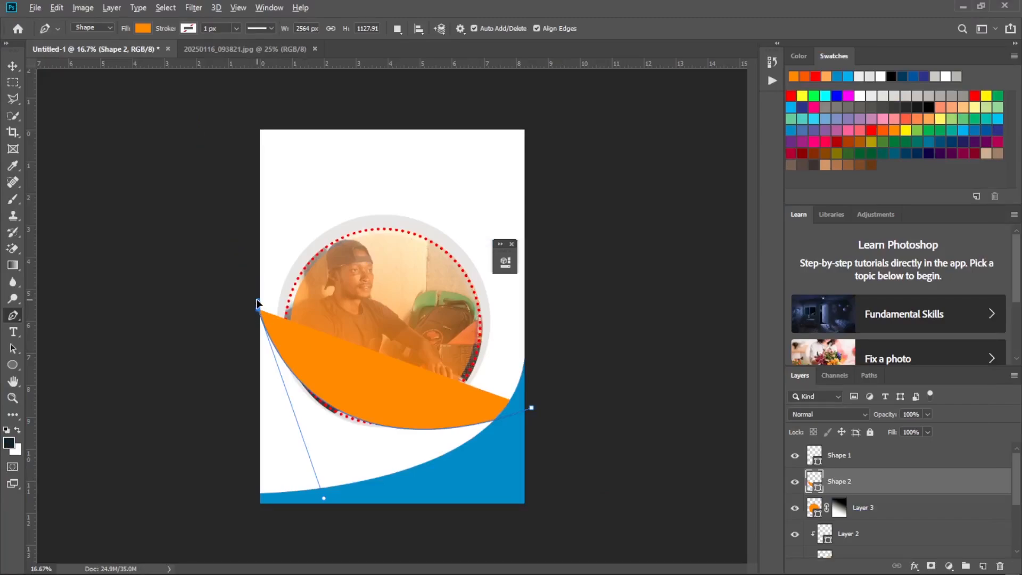
pyautogui.hotkey('ctrl', 'z')
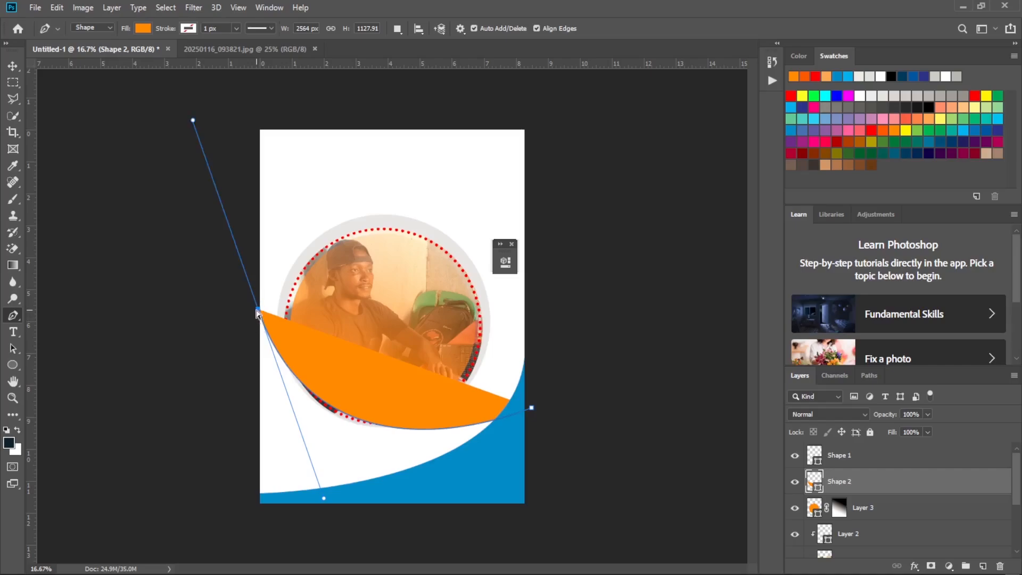
pyautogui.moveTo(257, 309); pyautogui.dragTo(259, 280)
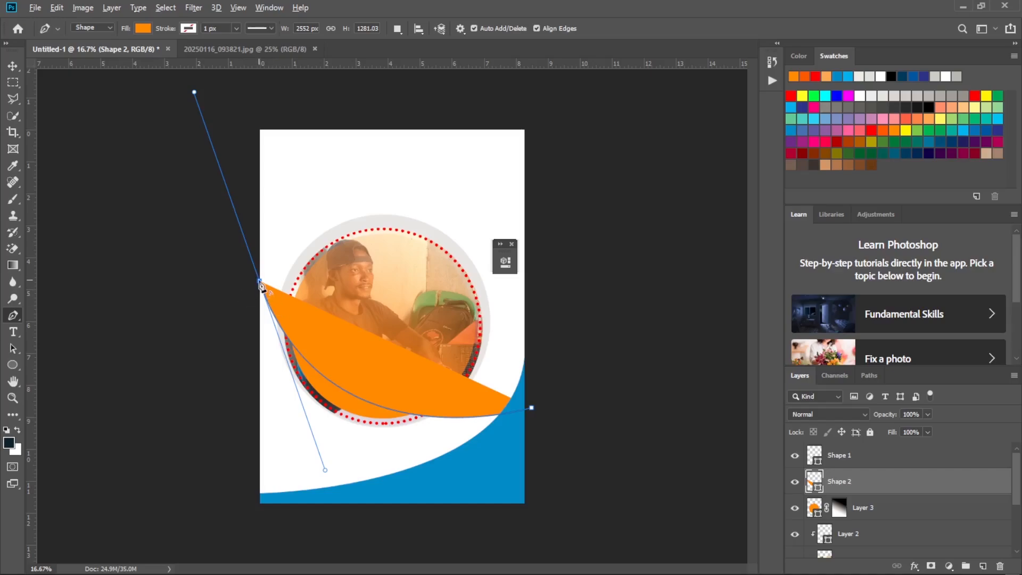
pyautogui.click(260, 282)
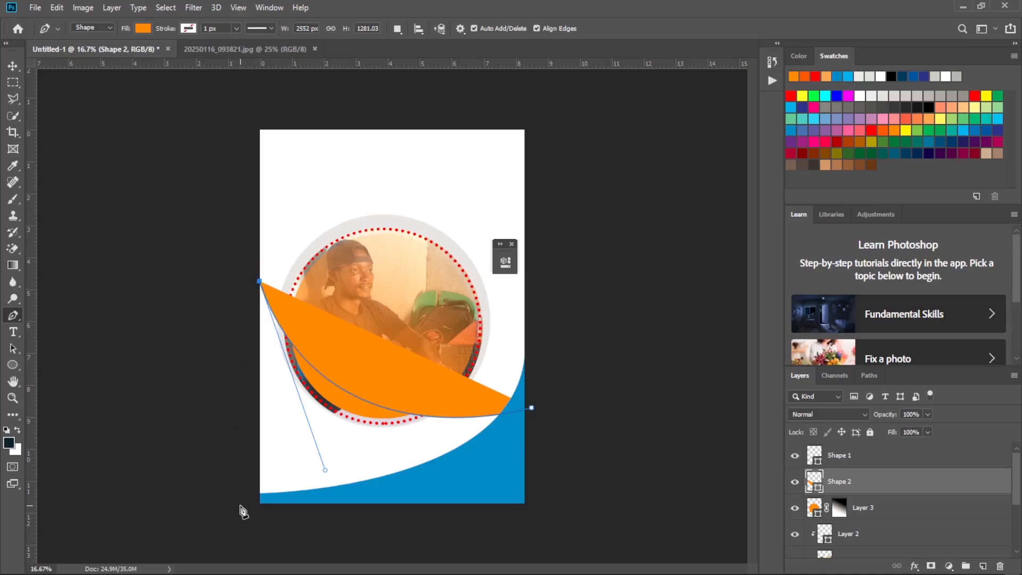
# Close the orange shape through corners below the page at both sides, about 3013 by 2321 px overall, and look at the reference flyer.
pyautogui.click(240, 505)
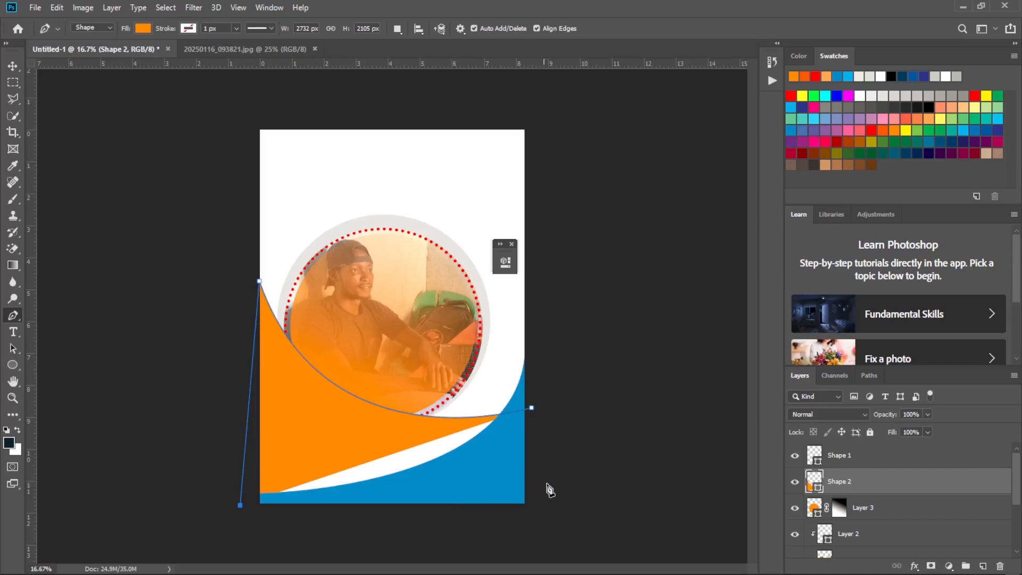
pyautogui.click(561, 528)
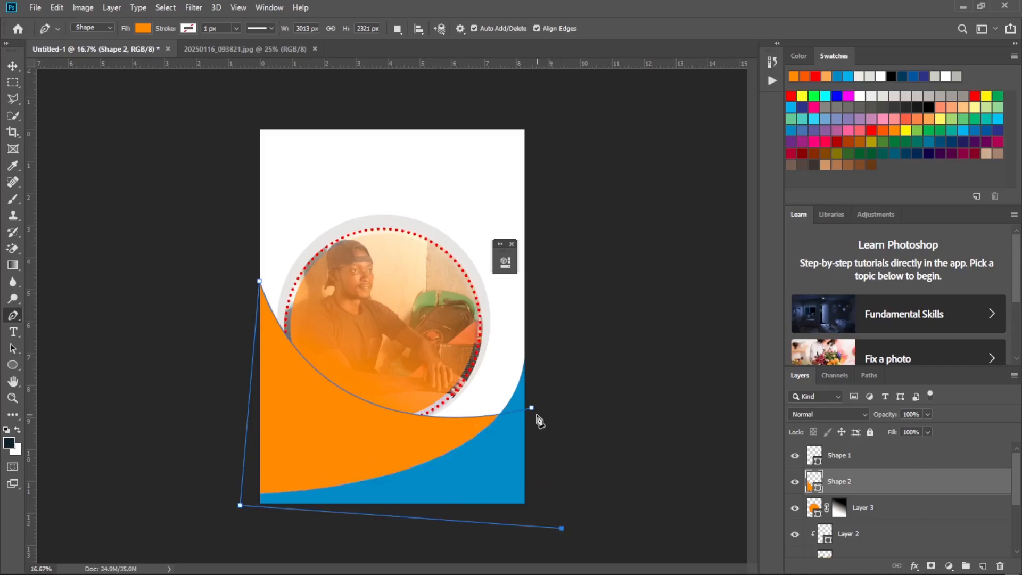
pyautogui.click(532, 408)
pyautogui.click(719, 566)
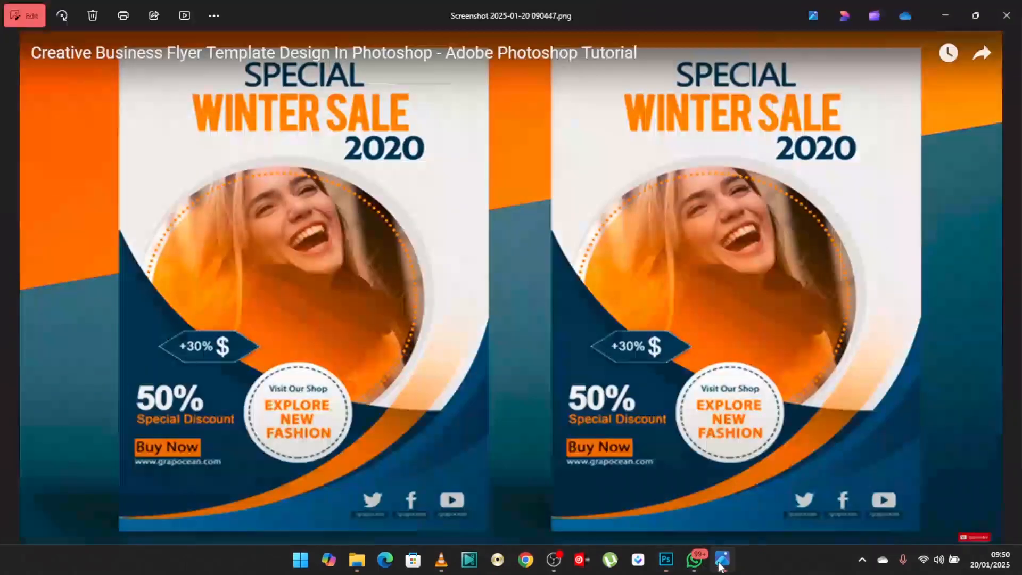
# Recolour the large orange curved shape on Shape 2 with a dark indigo-blue fill, and compare the design with the reference flyer.
pyautogui.click(720, 565)
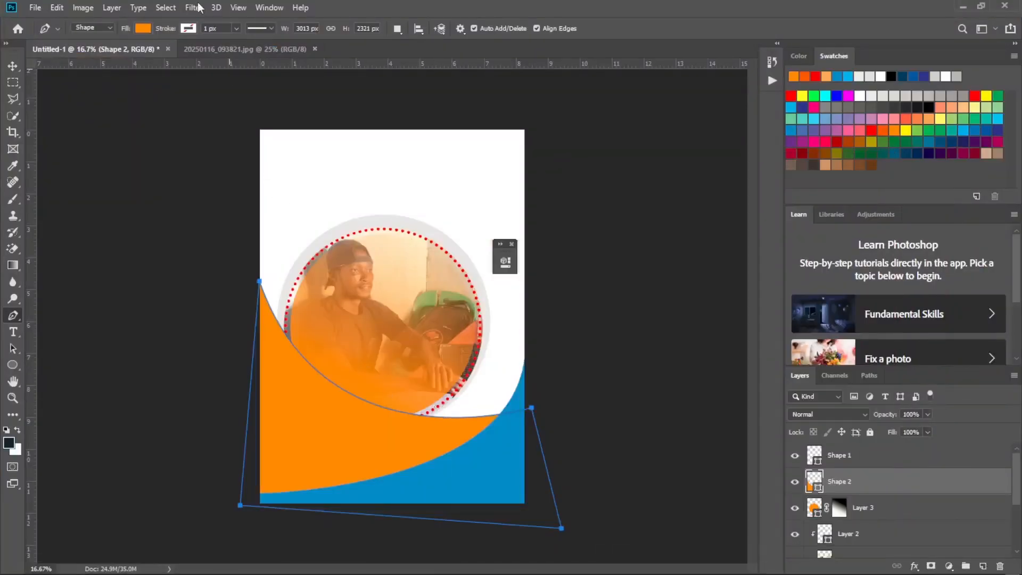
pyautogui.click(142, 28)
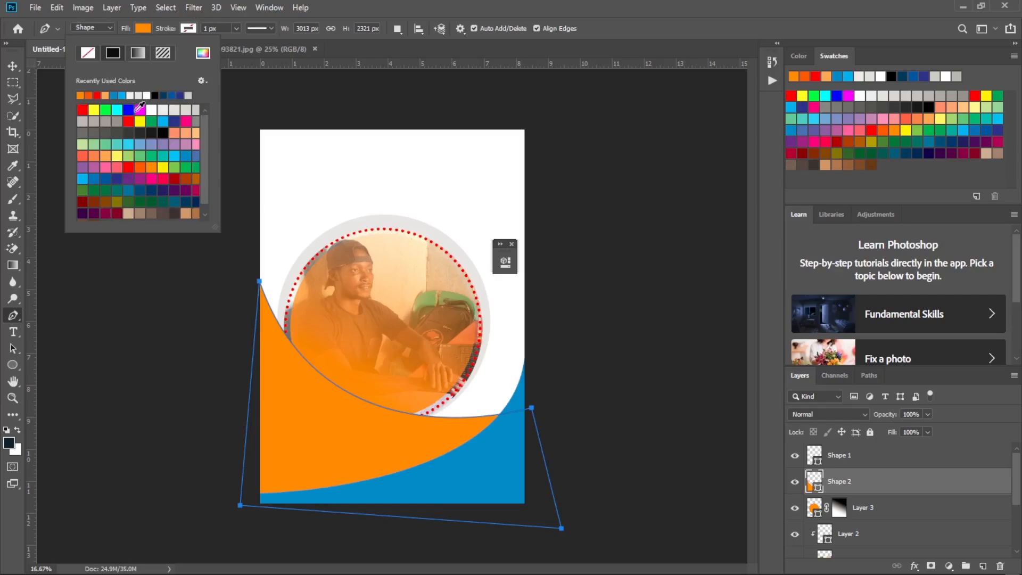
pyautogui.moveTo(559, 574)
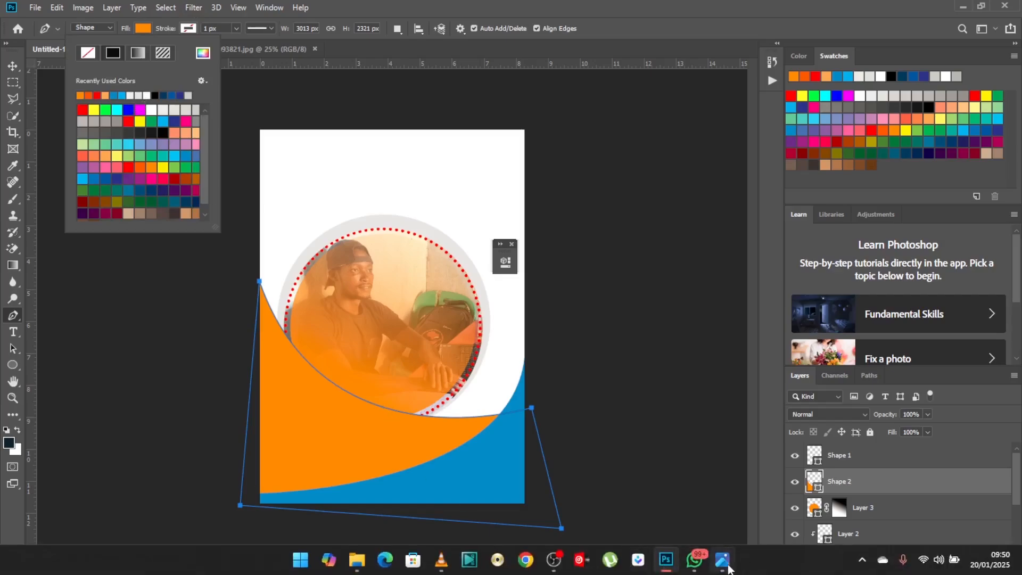
pyautogui.click(726, 566)
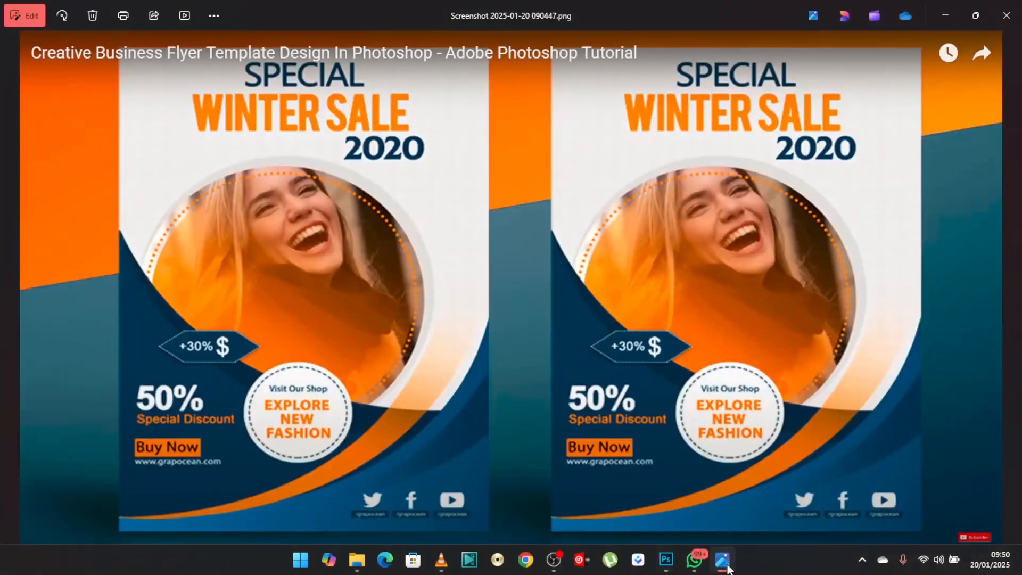
pyautogui.click(725, 565)
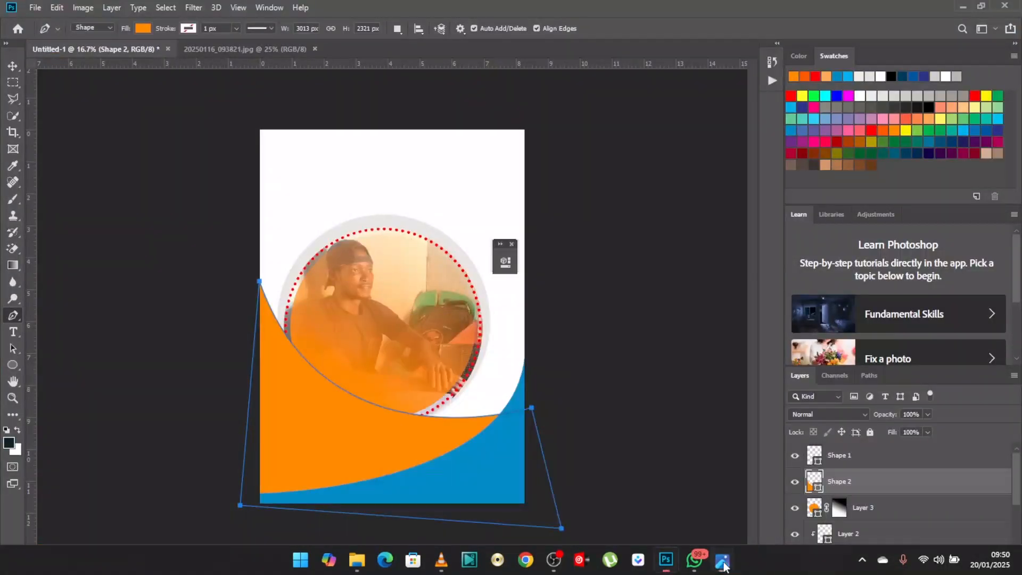
pyautogui.click(143, 29)
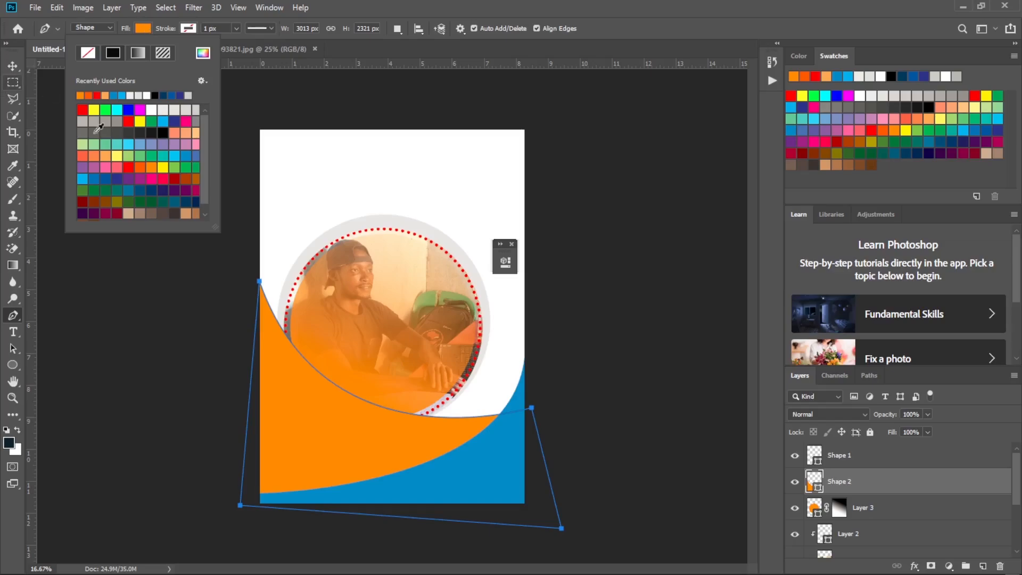
pyautogui.click(106, 179)
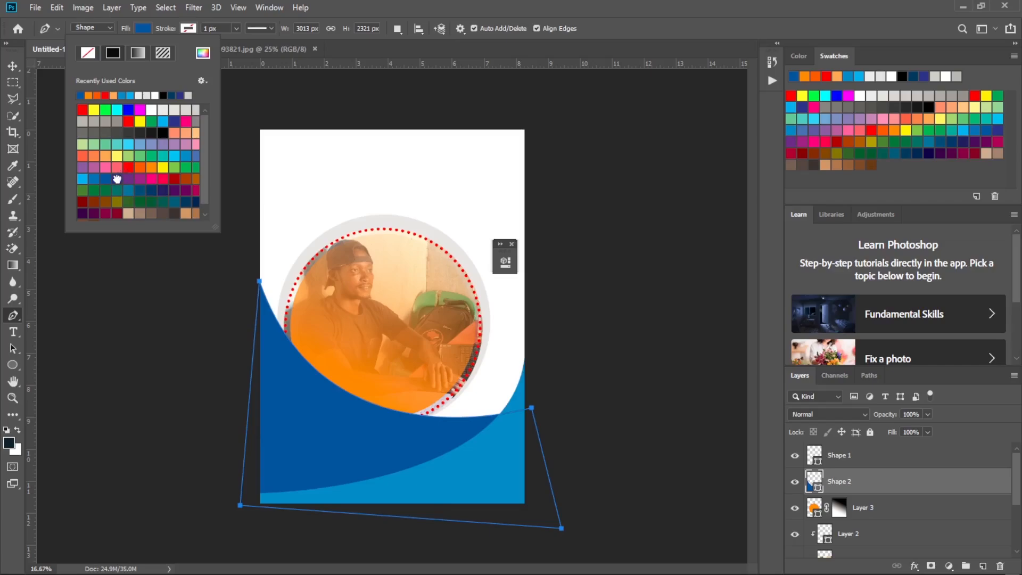
pyautogui.click(117, 179)
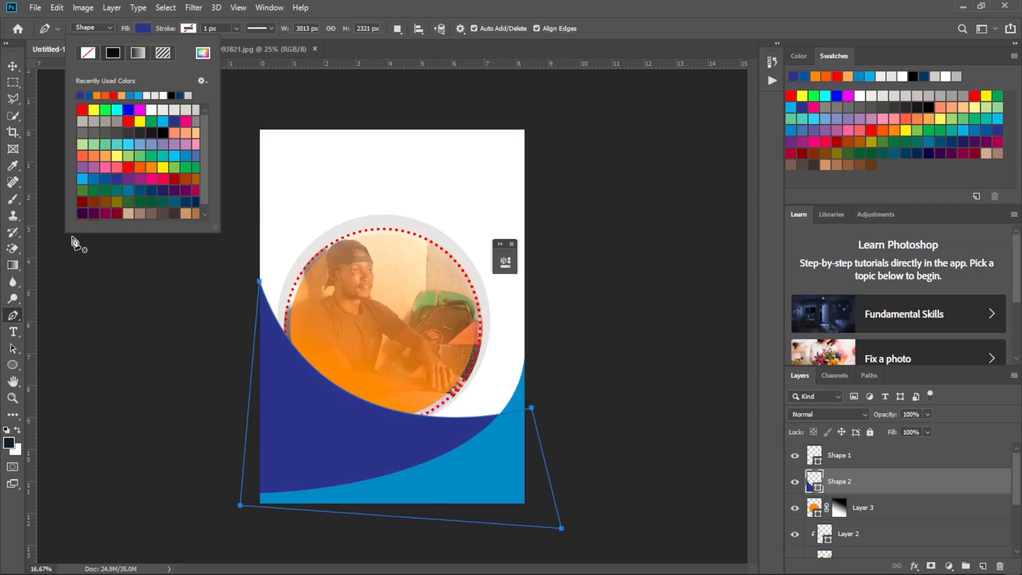
pyautogui.click(14, 66)
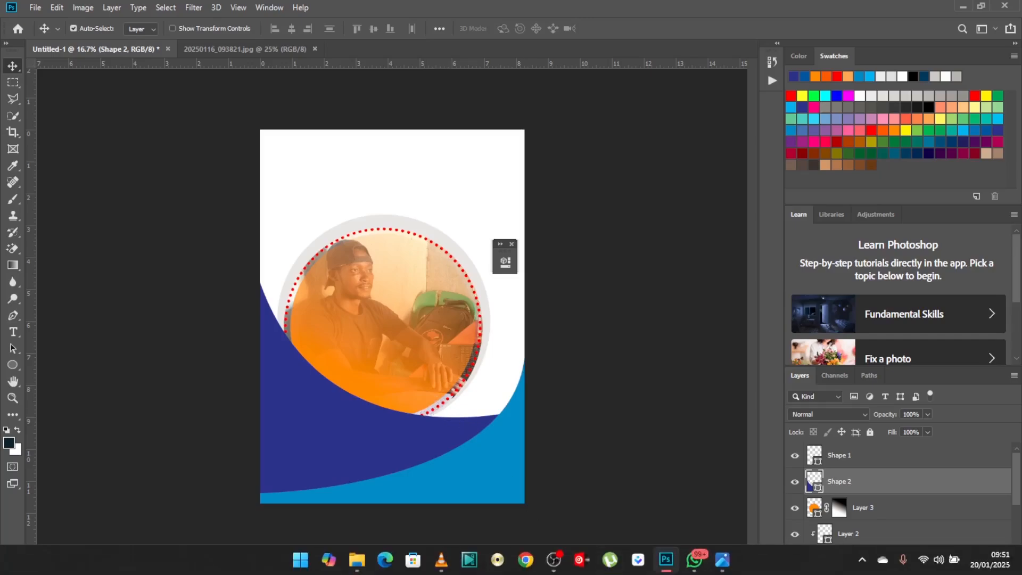
pyautogui.moveTo(724, 563)
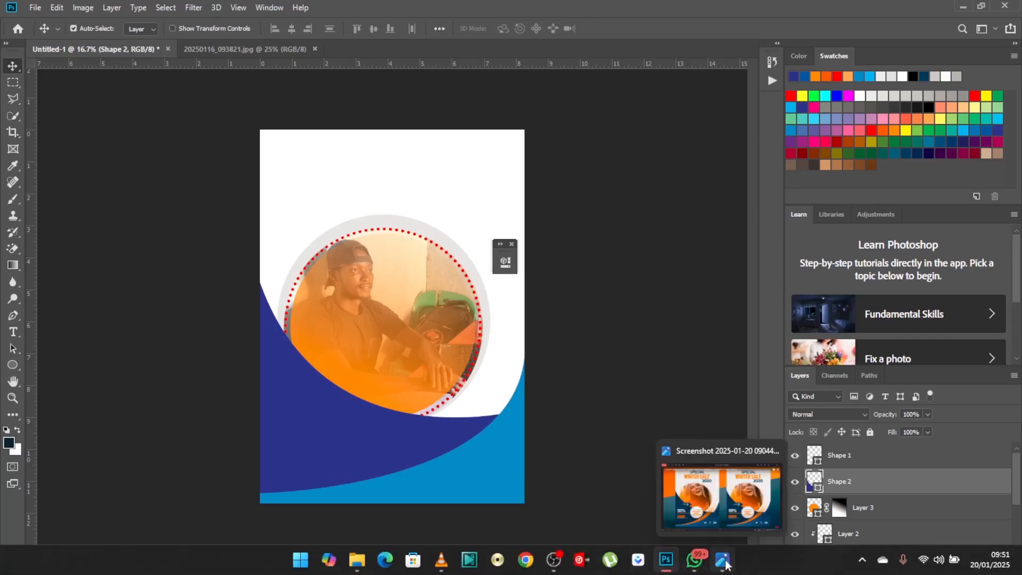
pyautogui.moveTo(679, 452)
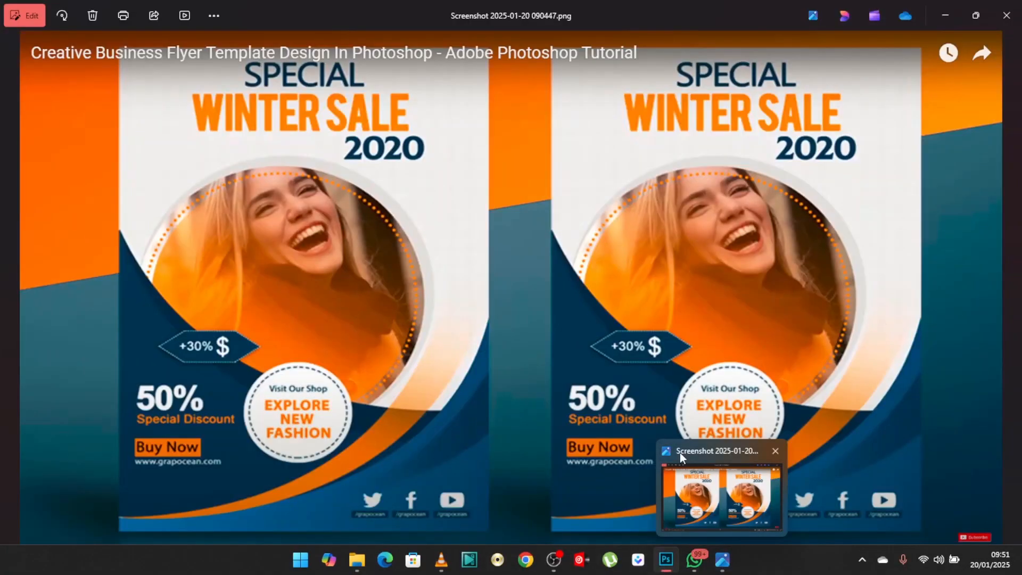
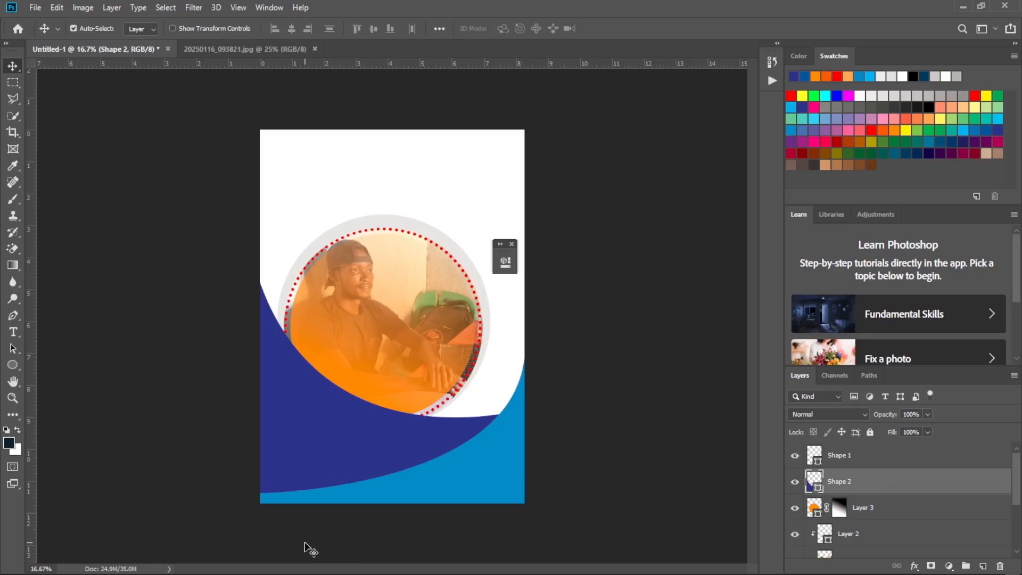
# Check the reference flyer, and start a Pen tool path above Shape 2 just outside the page's lower-left edge, where the blue curve begins.
pyautogui.click(13, 316)
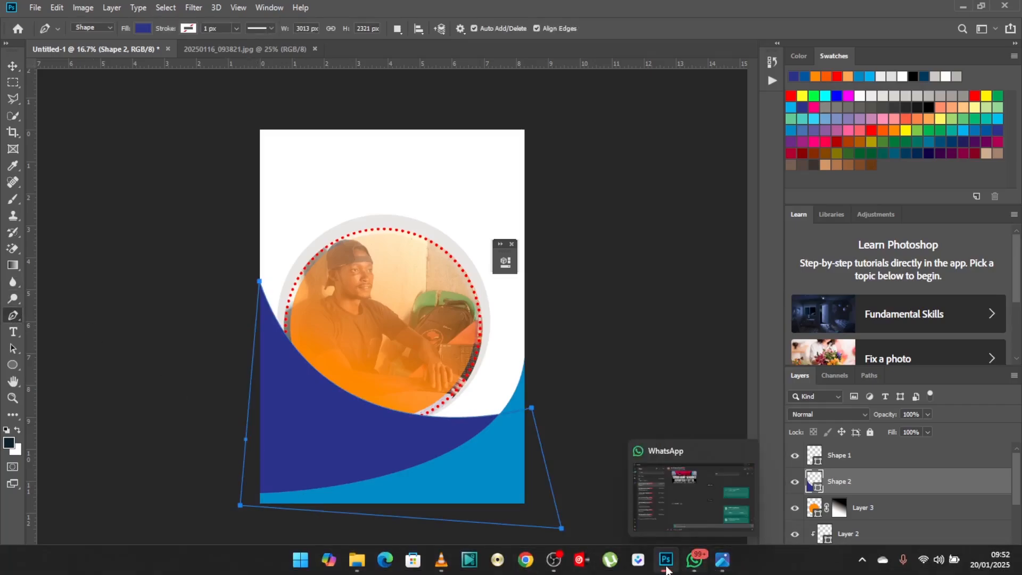
pyautogui.click(721, 564)
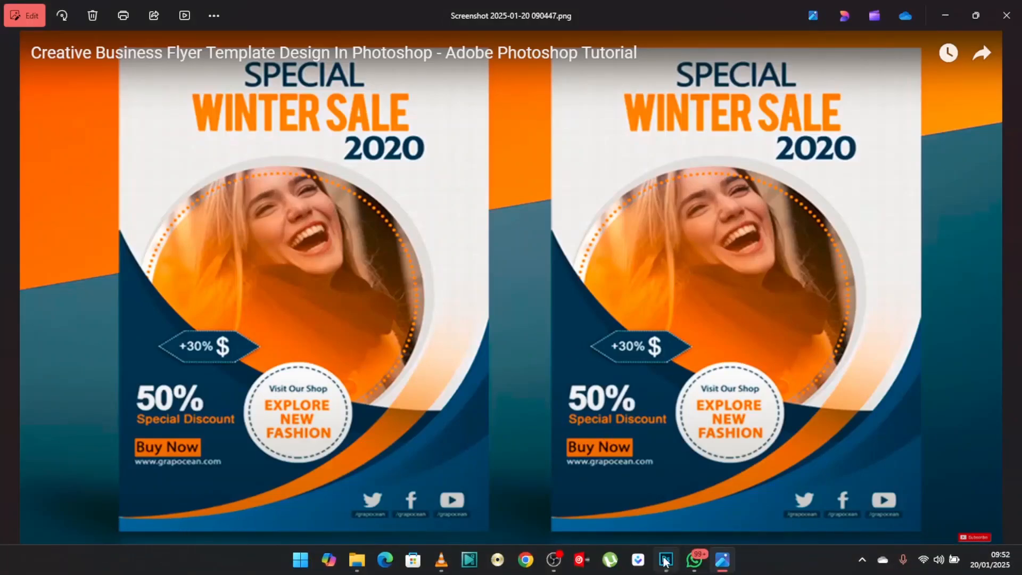
pyautogui.click(666, 559)
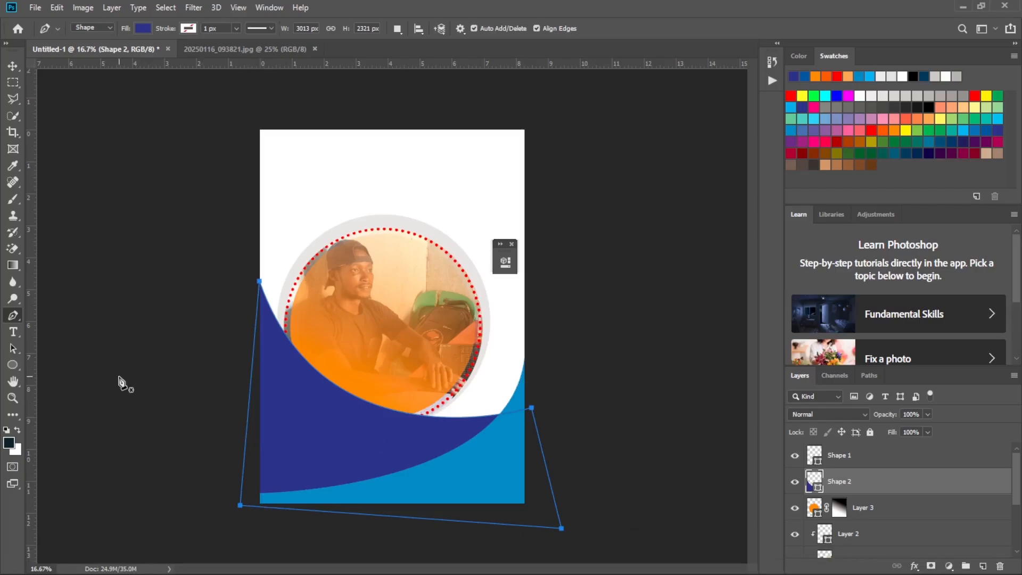
pyautogui.click(251, 488)
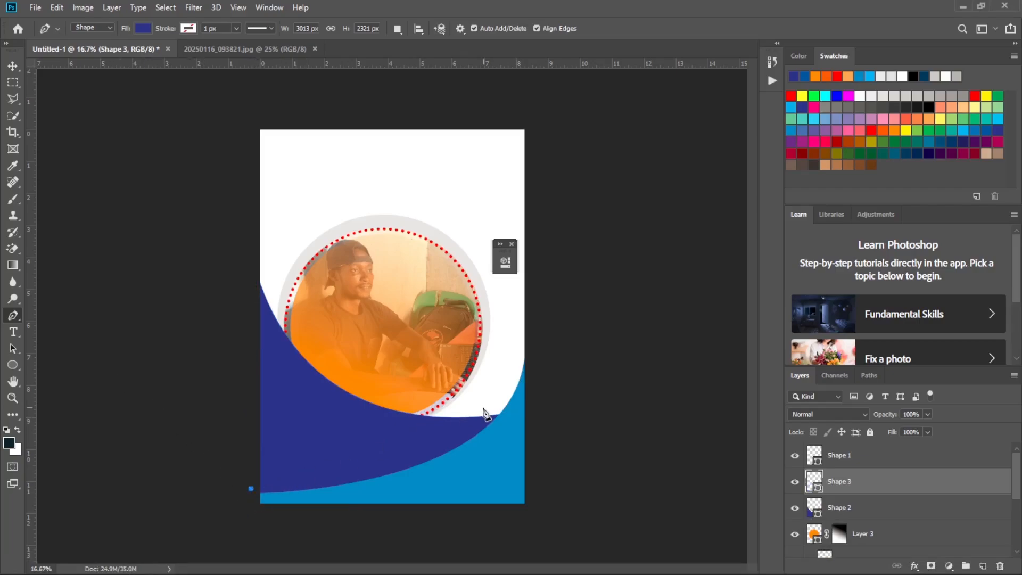
pyautogui.hotkey('ctrl', 'z')
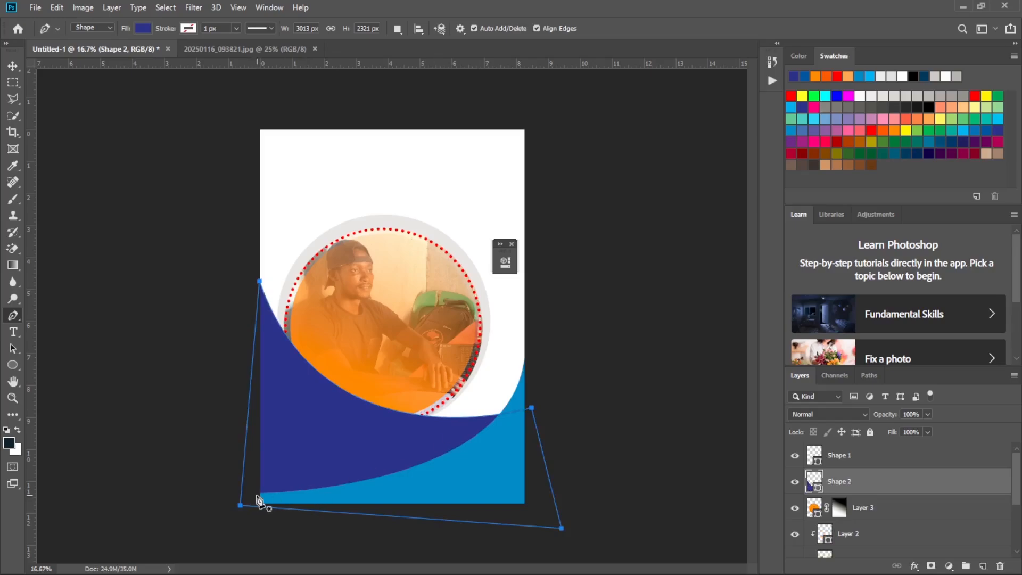
pyautogui.click(256, 493)
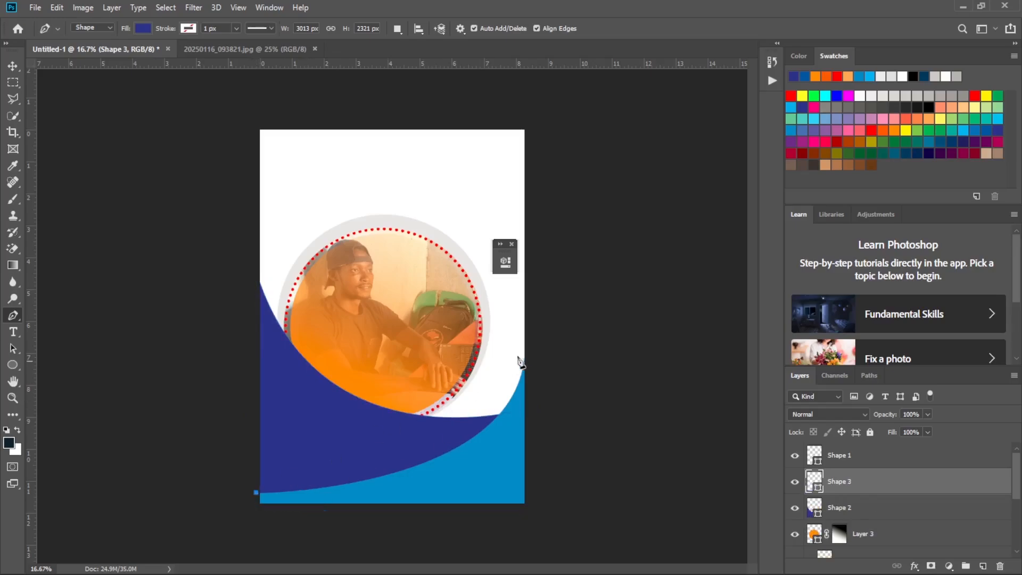
pyautogui.click(527, 294)
pyautogui.moveTo(527, 294); pyautogui.dragTo(539, 143)
pyautogui.press('Return')
pyautogui.hotkey('ctrl', 'z')
# Draw an indigo curve up to the page's right edge, adjust its end anchor until it spans about 2558 by 1601 px, and remove the outgoing handle.
pyautogui.moveTo(526, 334); pyautogui.dragTo(556, 169)
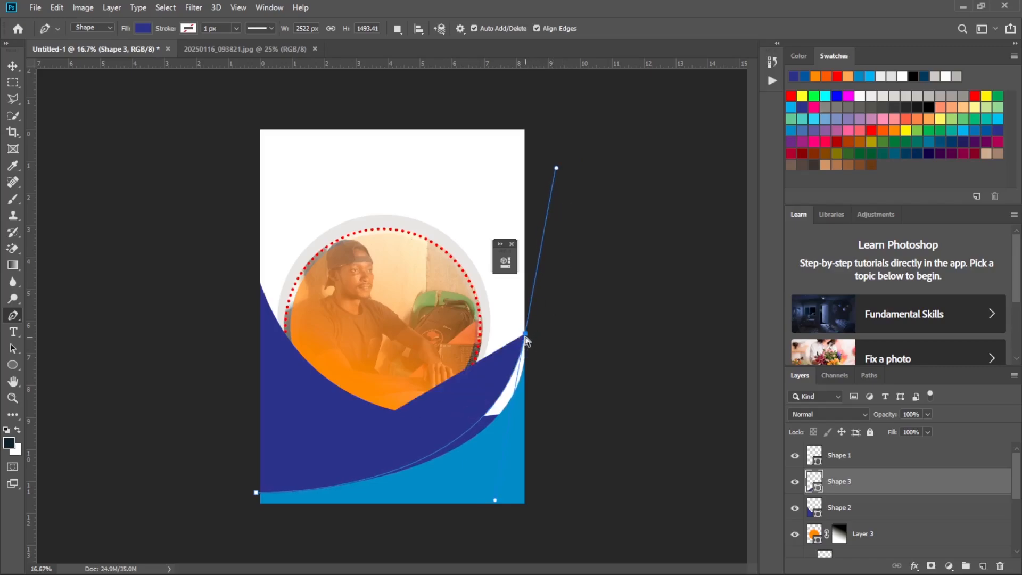
pyautogui.moveTo(526, 336); pyautogui.dragTo(518, 340)
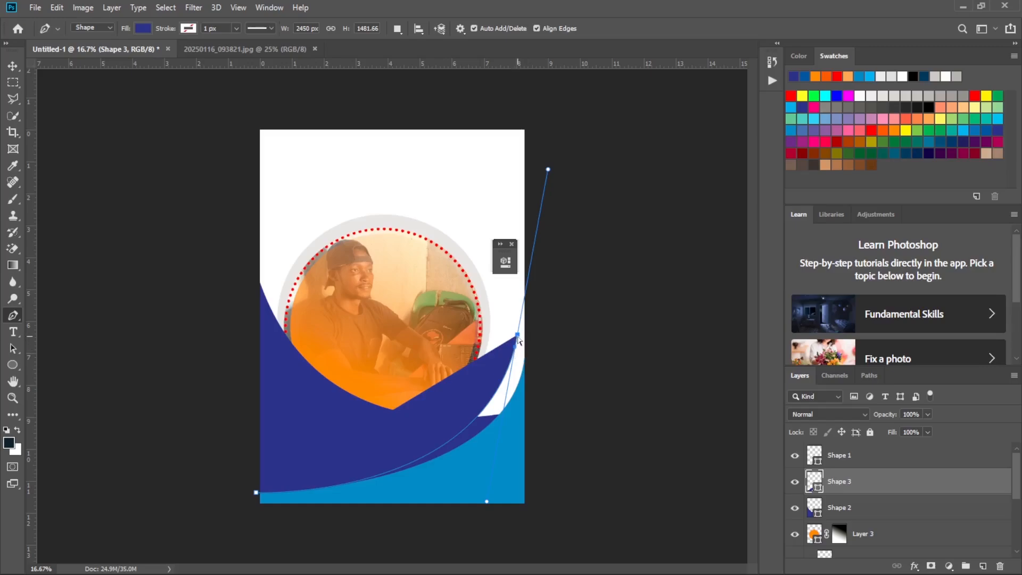
pyautogui.moveTo(518, 339)
pyautogui.mouseDown()
pyautogui.moveTo(523, 346)
pyautogui.moveTo(511, 341)
pyautogui.mouseUp()
pyautogui.moveTo(510, 344); pyautogui.dragTo(530, 324)
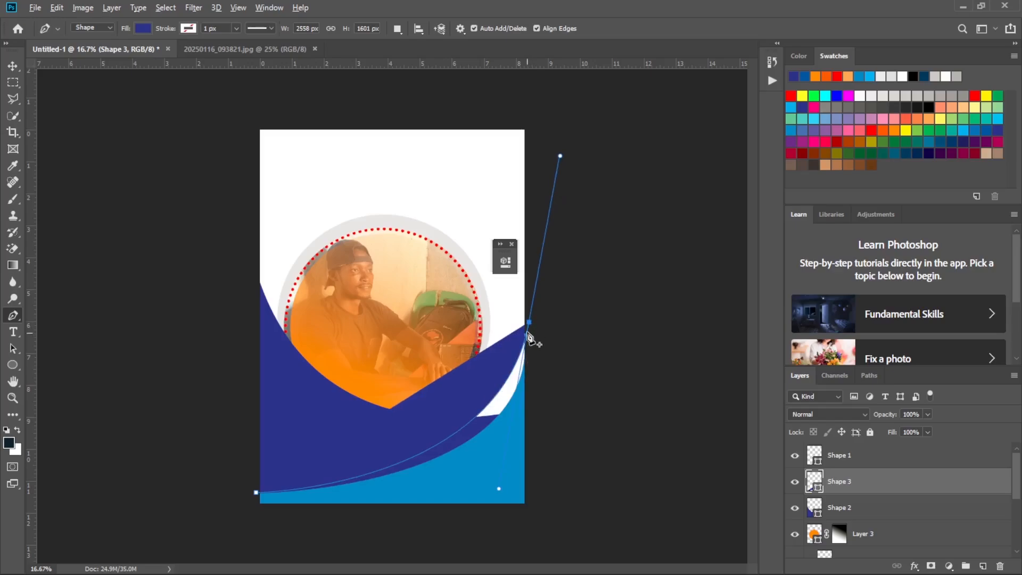
pyautogui.keyDown('alt'); pyautogui.click(530, 323); pyautogui.keyUp('alt')
# Close the curve into a tapering band about 2582 by 1631 px, with a short top edge and a second curve back to the start.
pyautogui.click(509, 320)
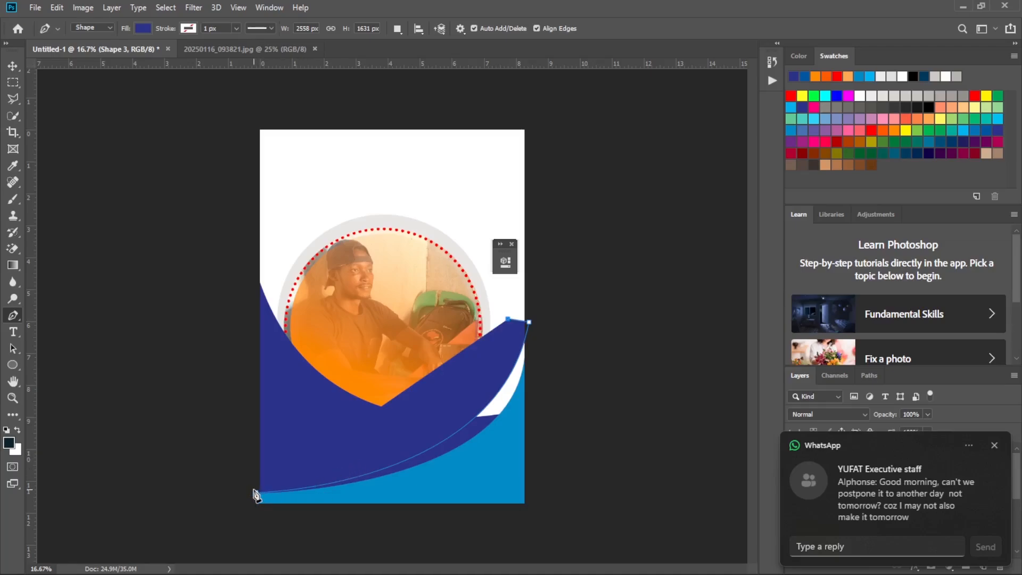
pyautogui.moveTo(255, 490); pyautogui.dragTo(2, 512)
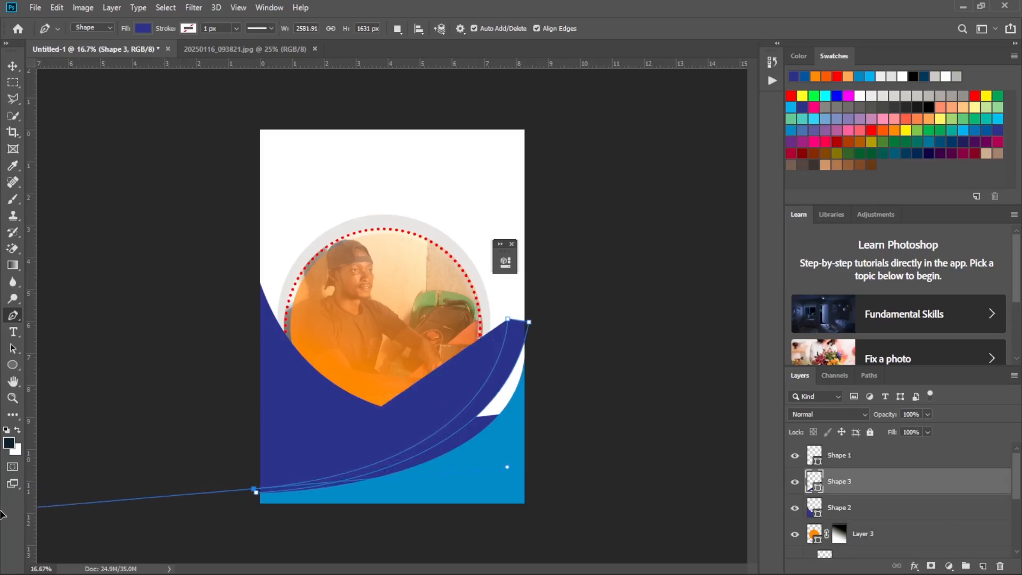
pyautogui.moveTo(2, 512); pyautogui.dragTo(28, 515)
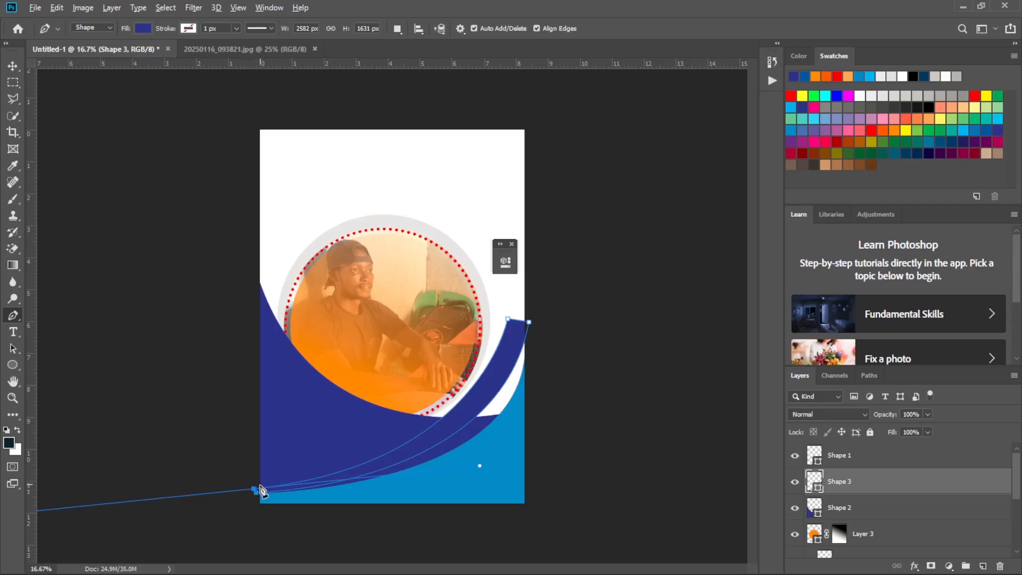
pyautogui.keyDown('alt'); pyautogui.click(255, 490); pyautogui.keyUp('alt')
pyautogui.click(256, 494)
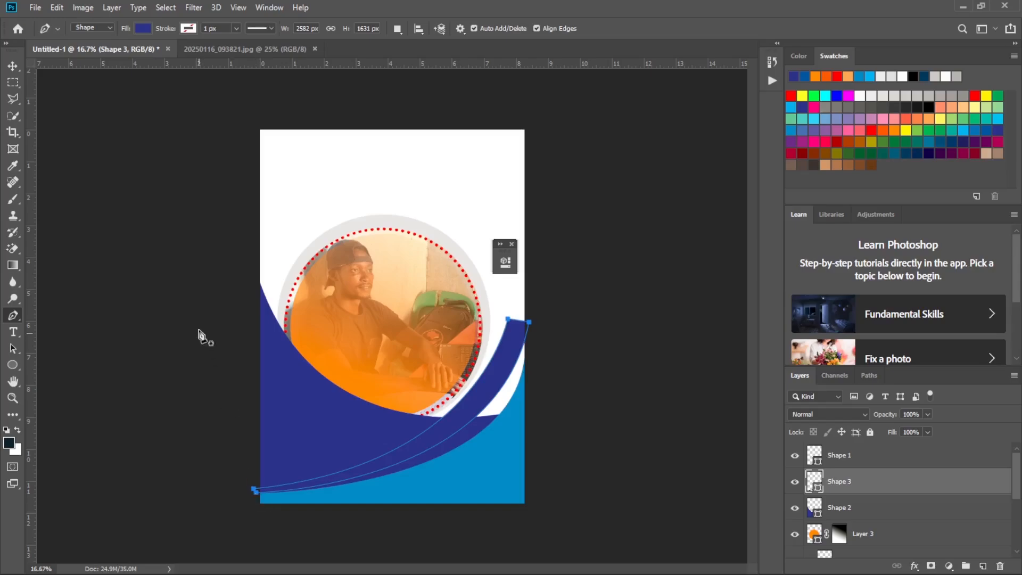
# Recolour the curved band on Shape 3 with a light orange fill and shift it slightly left, inside the page's right edge.
pyautogui.click(140, 28)
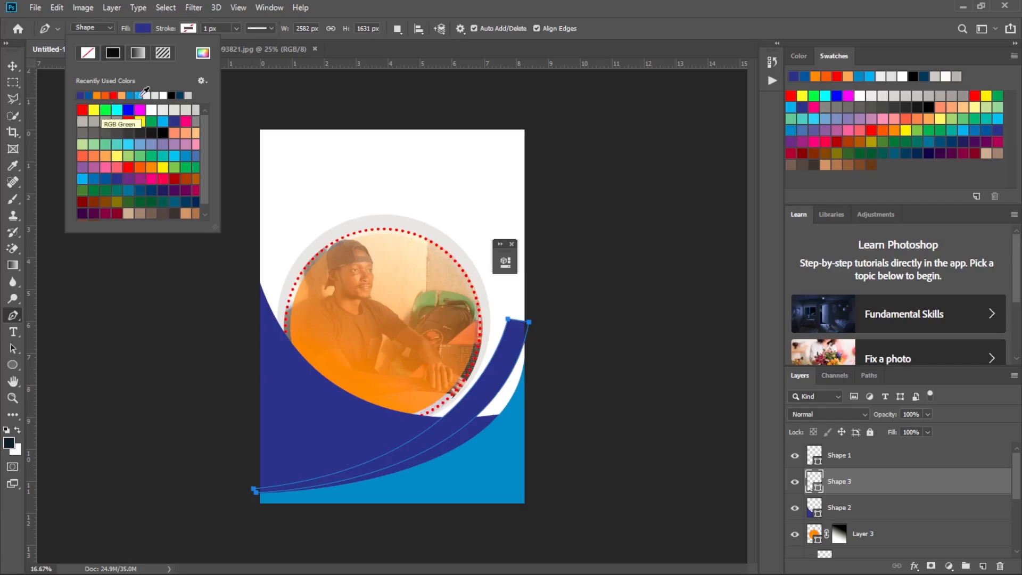
pyautogui.click(125, 96)
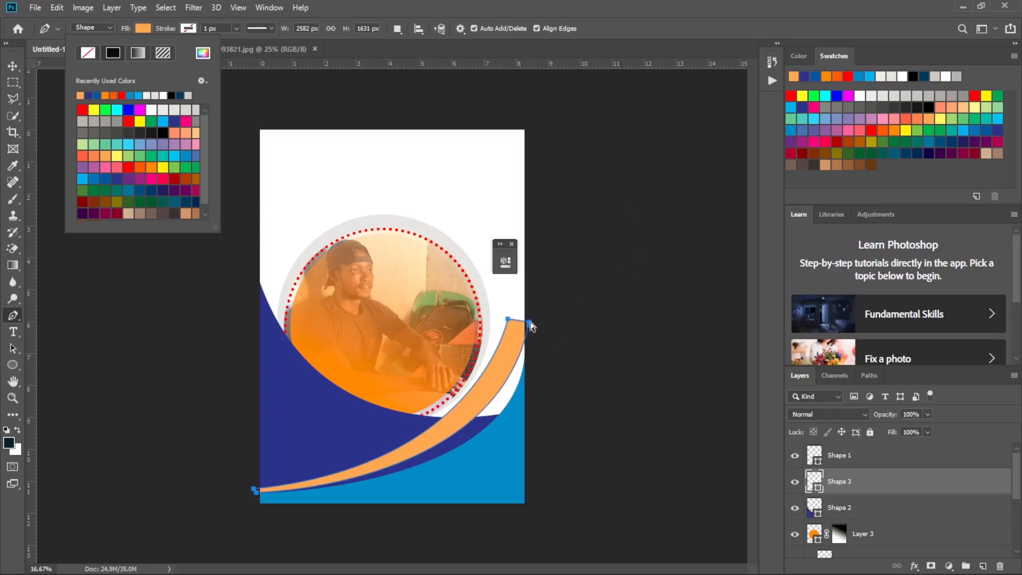
pyautogui.moveTo(531, 326); pyautogui.dragTo(526, 327)
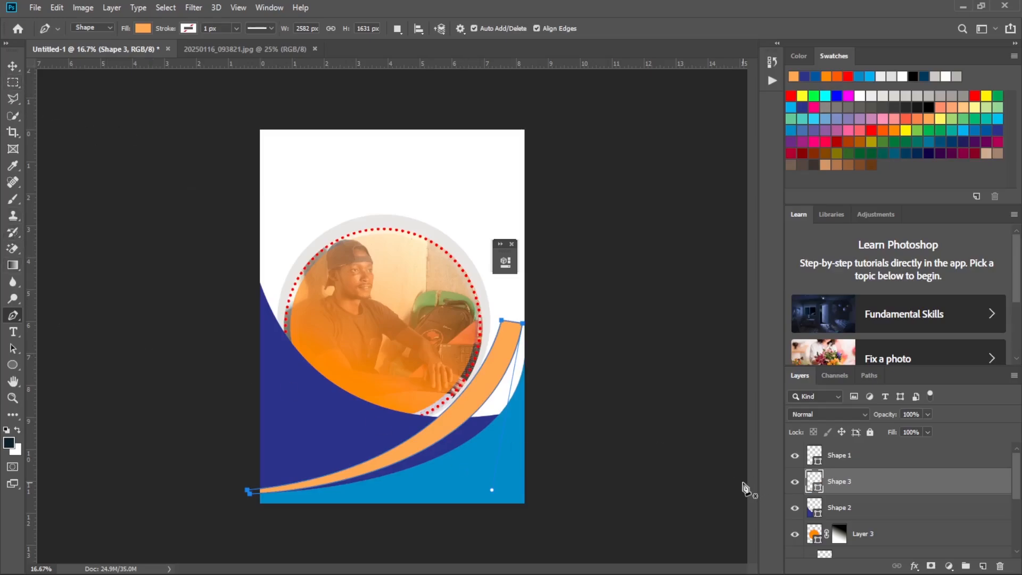
# Add a layer mask to Shape 3 and fade the orange band's upper end with a white-to-black linear gradient.
pyautogui.click(931, 567)
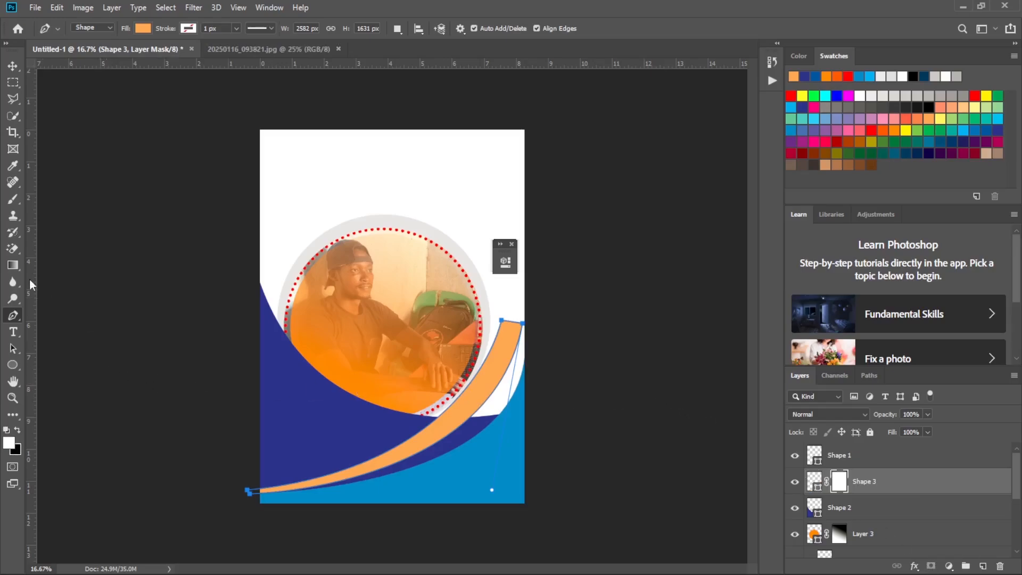
pyautogui.click(11, 266)
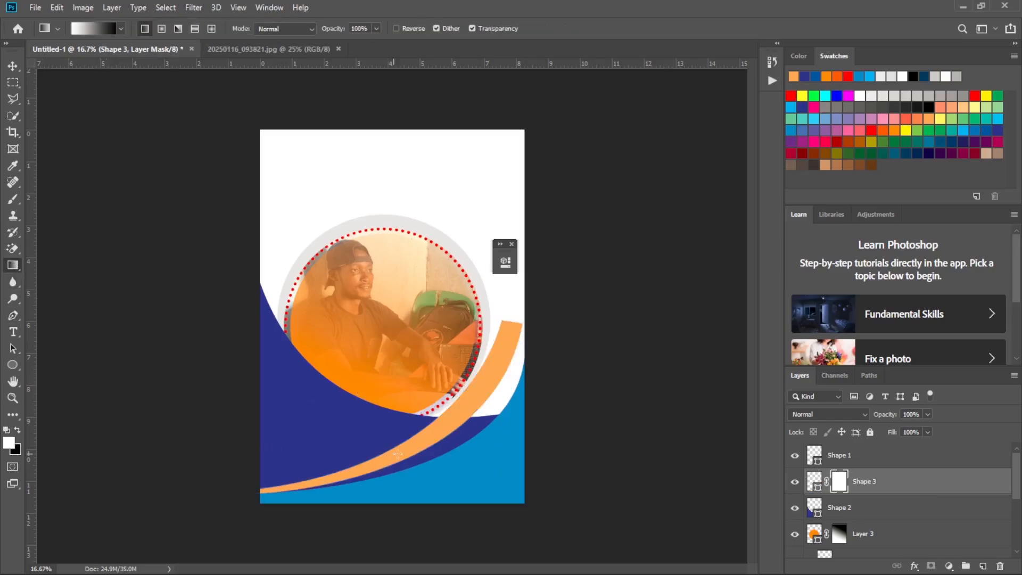
pyautogui.moveTo(461, 411); pyautogui.dragTo(525, 299)
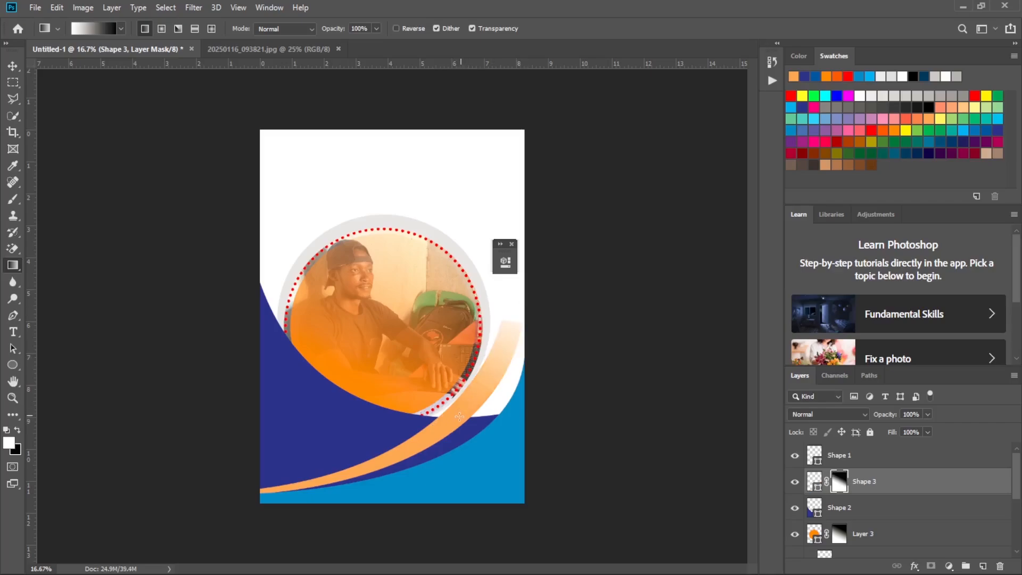
pyautogui.moveTo(459, 418); pyautogui.dragTo(520, 298)
pyautogui.moveTo(447, 428); pyautogui.dragTo(528, 311)
pyautogui.moveTo(460, 419); pyautogui.dragTo(529, 290)
pyautogui.moveTo(444, 432); pyautogui.dragTo(535, 261)
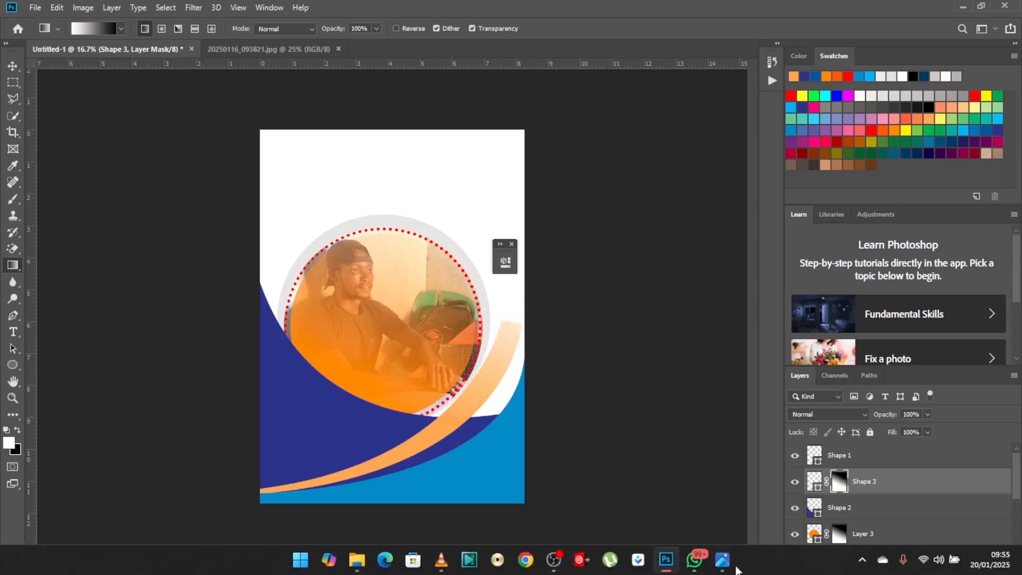
# Compare with the reference flyer and redraw the Shape 3 mask gradient to concentrate the fade at the band's upper tip.
pyautogui.click(722, 566)
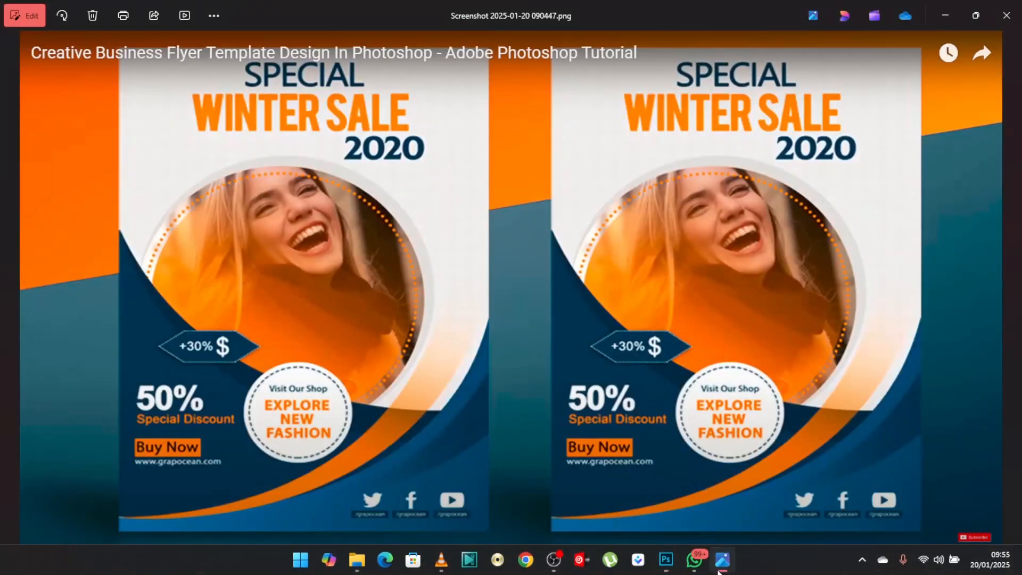
pyautogui.click(720, 567)
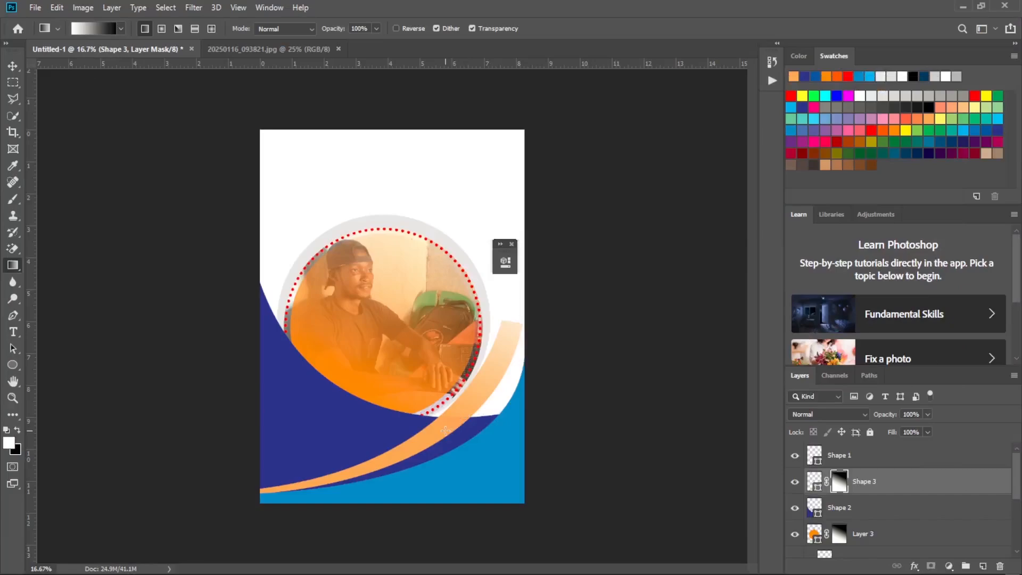
pyautogui.moveTo(526, 325); pyautogui.dragTo(582, 228)
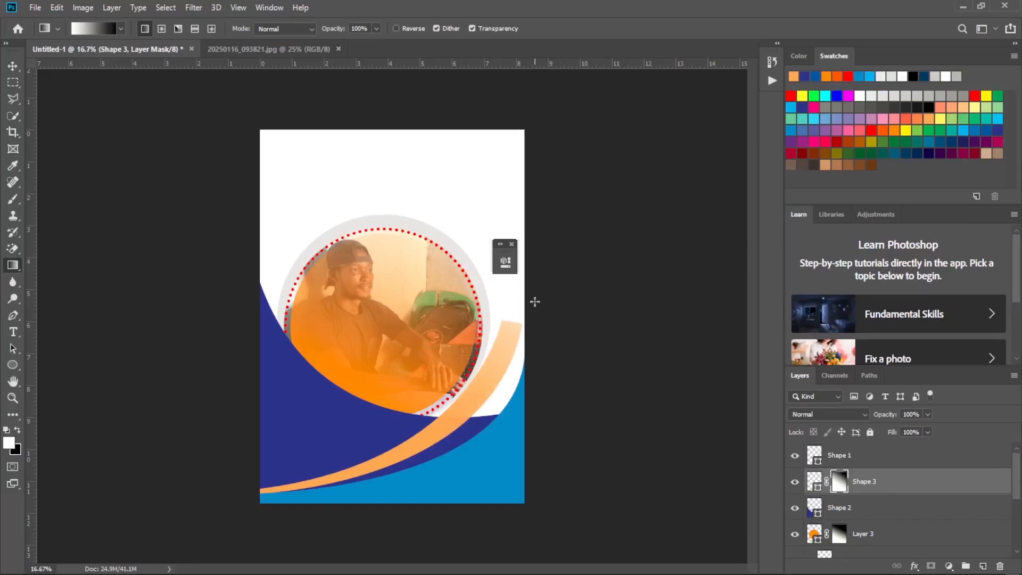
pyautogui.moveTo(489, 390); pyautogui.dragTo(514, 329)
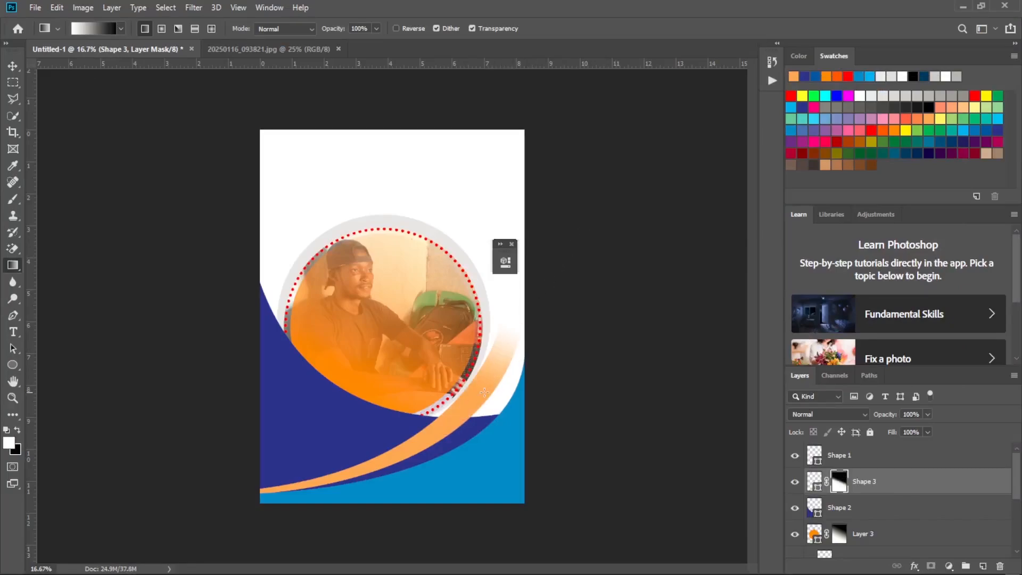
pyautogui.moveTo(494, 365); pyautogui.dragTo(496, 363)
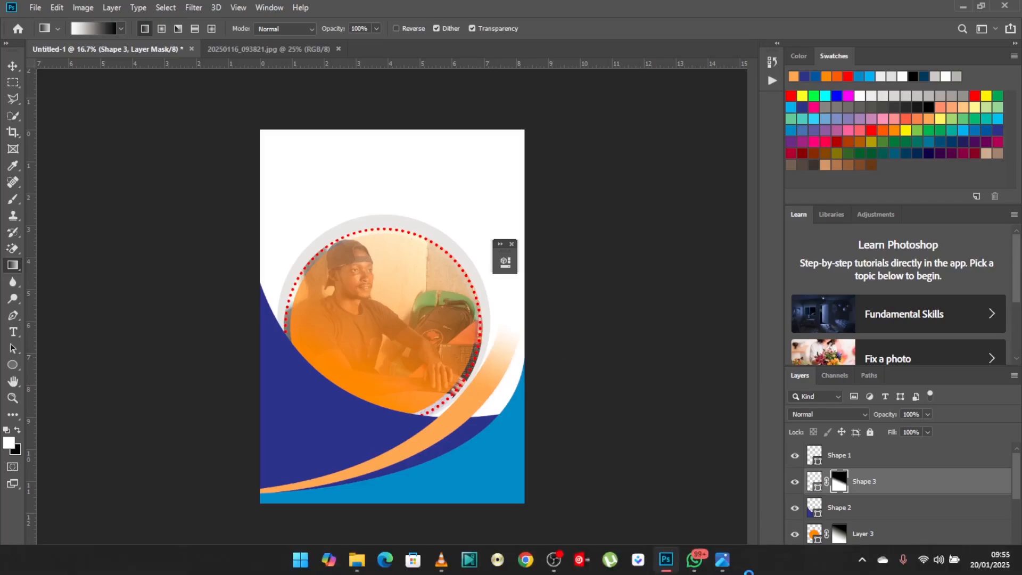
pyautogui.click(722, 564)
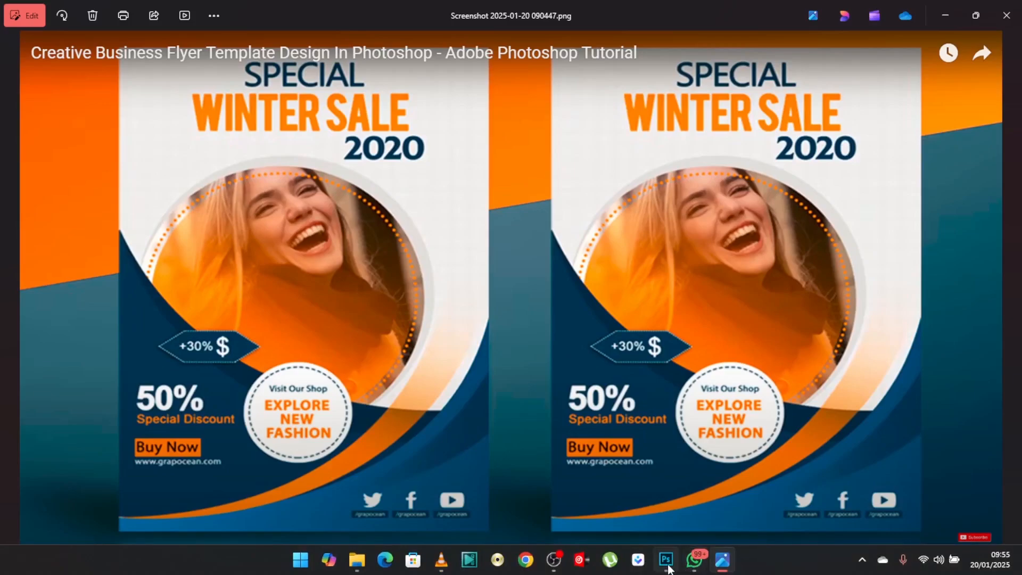
pyautogui.click(668, 568)
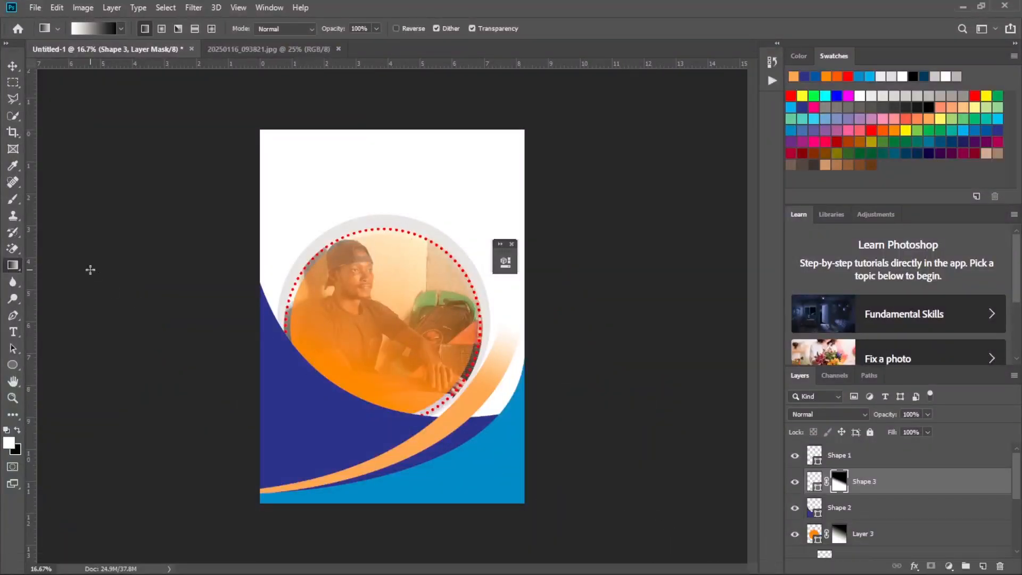
# Draw a Pen tool curve above the Shape 2 layer, sagging from the page's right edge to the blue shape's upper tip at the left edge.
pyautogui.click(14, 316)
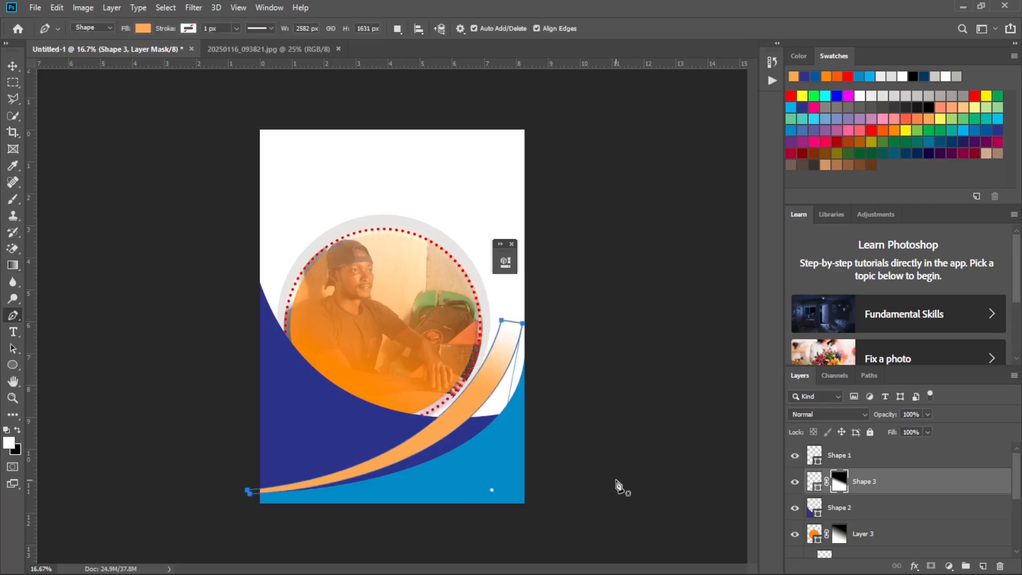
pyautogui.click(903, 516)
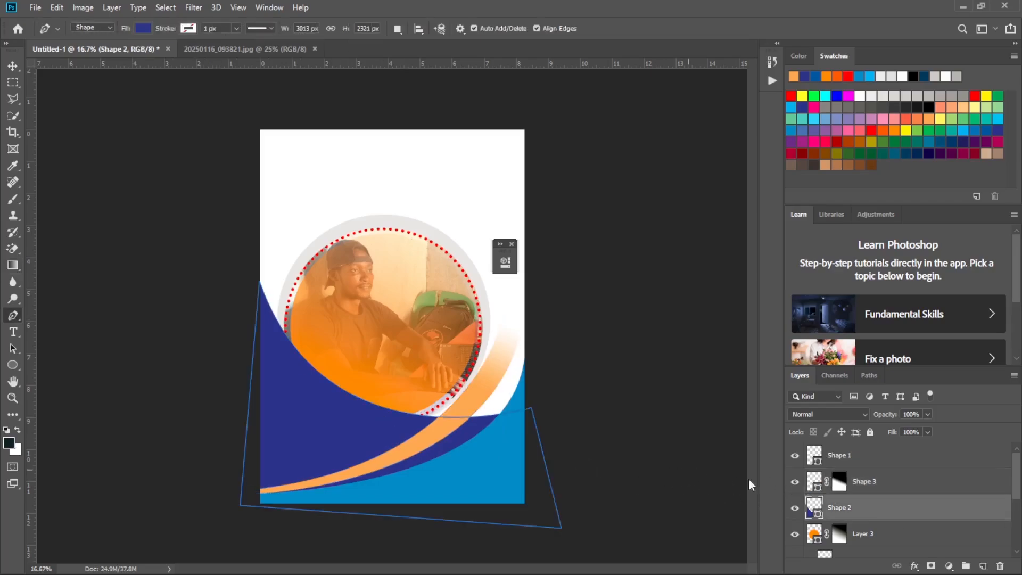
pyautogui.click(526, 396)
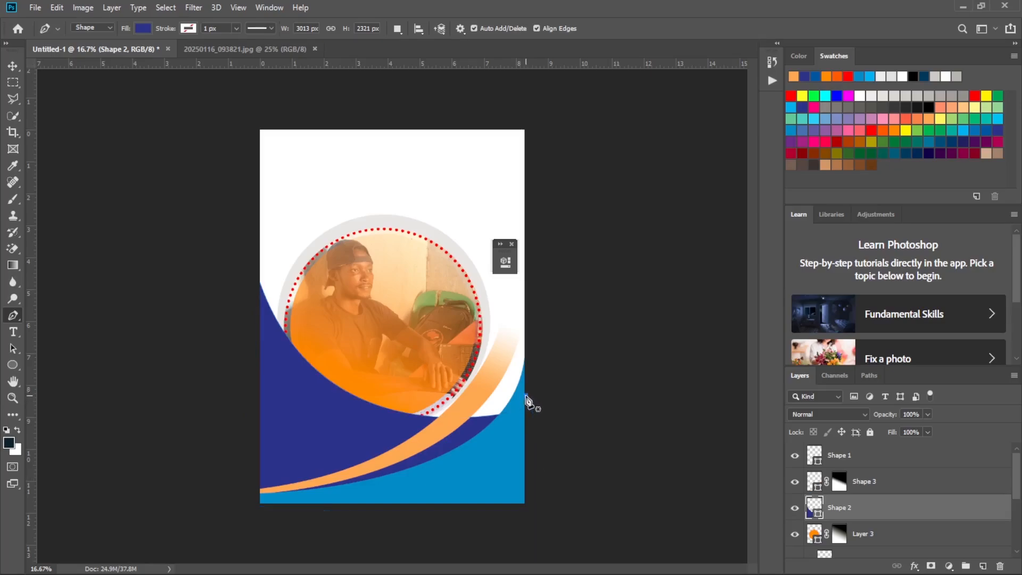
pyautogui.moveTo(255, 258); pyautogui.dragTo(101, 50)
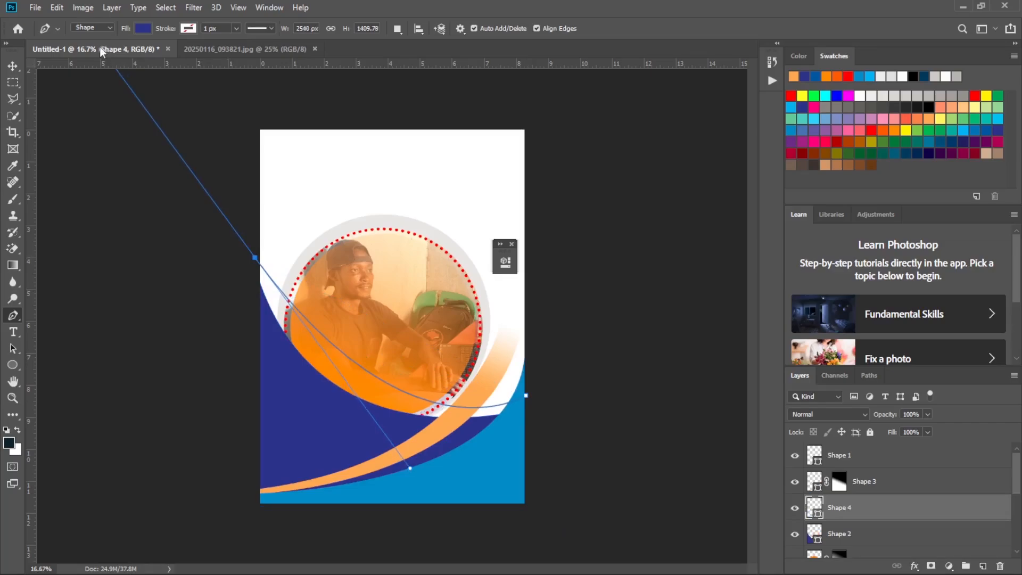
pyautogui.hotkey('ctrl', 'z')
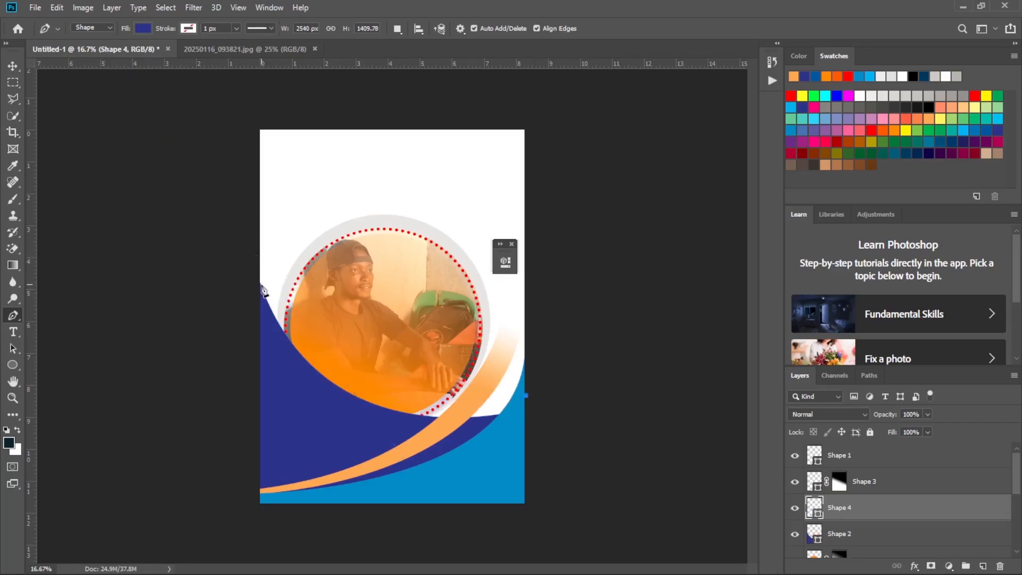
pyautogui.moveTo(260, 282); pyautogui.dragTo(202, 142)
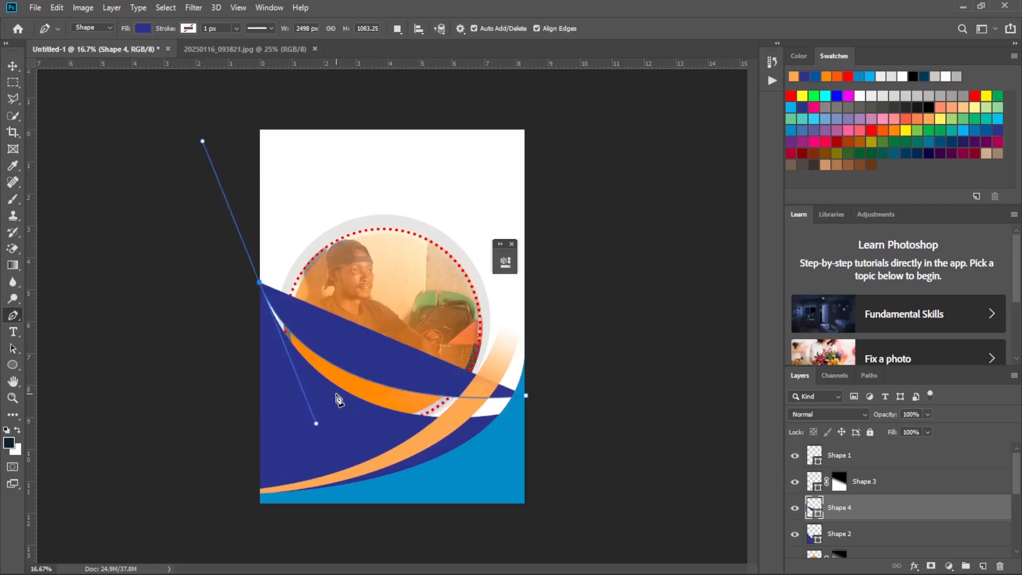
pyautogui.click(259, 284)
# Close the curve below the page with straight edges, making a filled shape about 2894 by 2303 px.
pyautogui.click(247, 511)
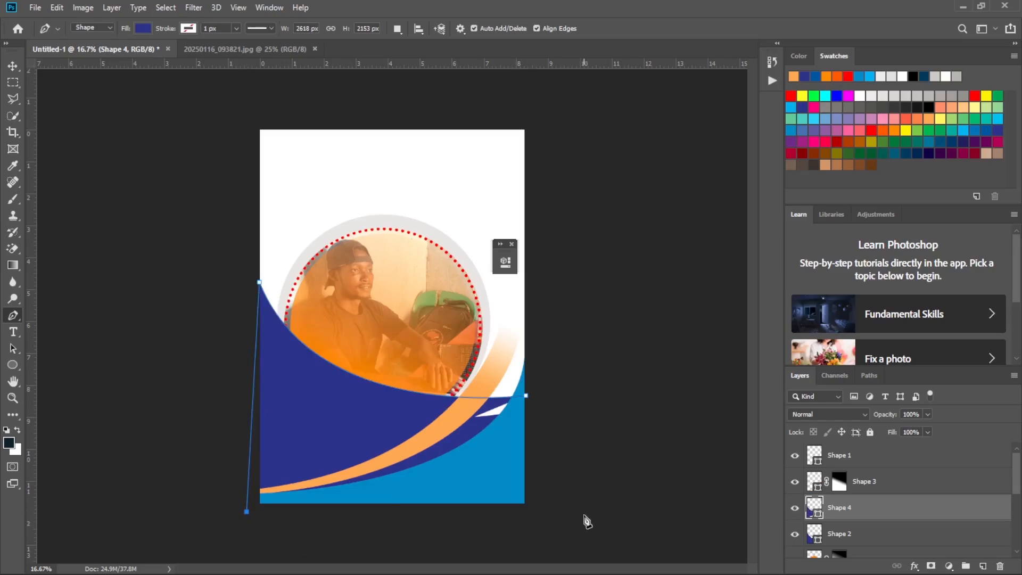
pyautogui.click(555, 527)
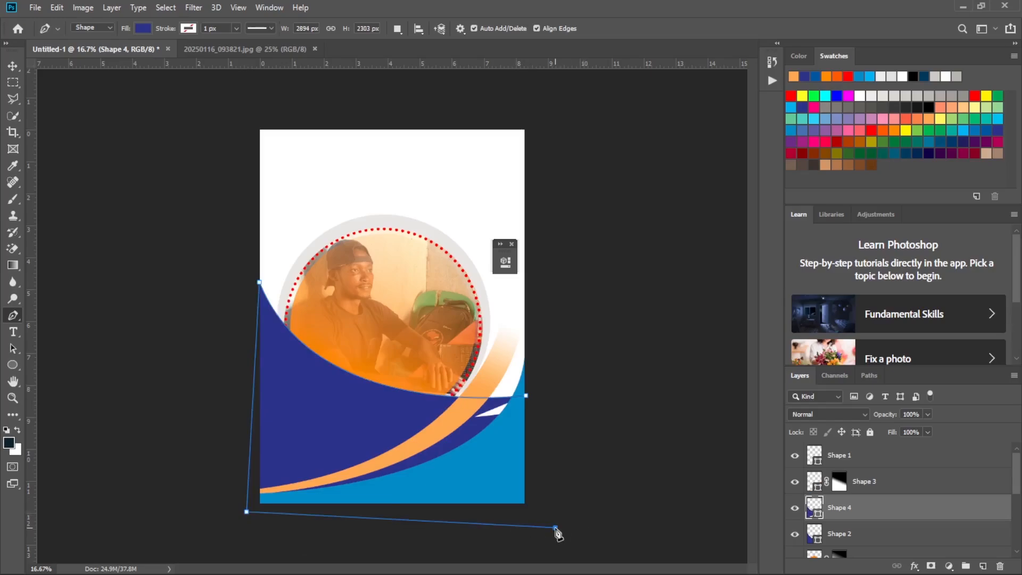
pyautogui.click(526, 397)
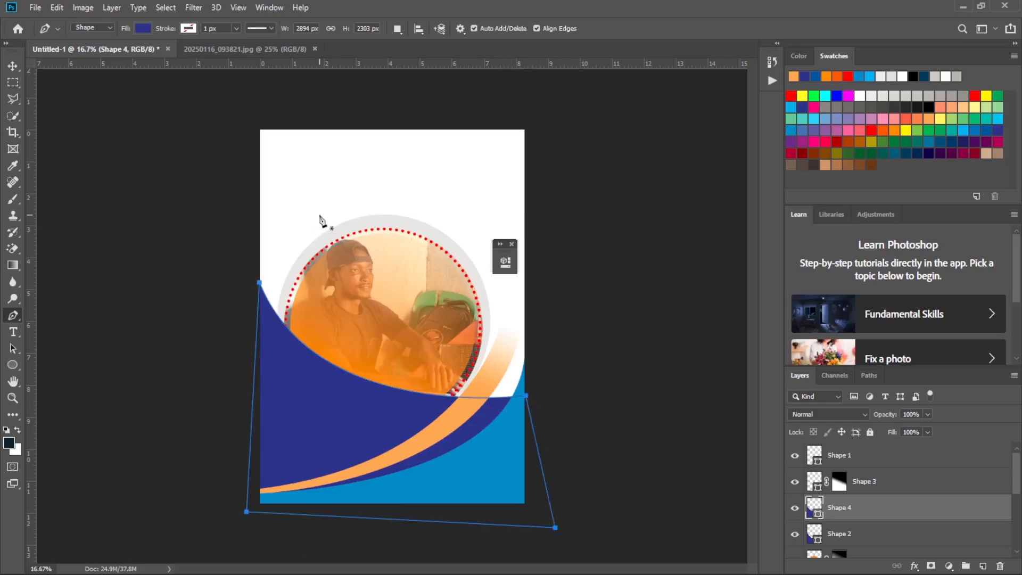
# Check the reference flyer's colours and fill Shape 4 with Dark Blue Violet.
pyautogui.click(143, 30)
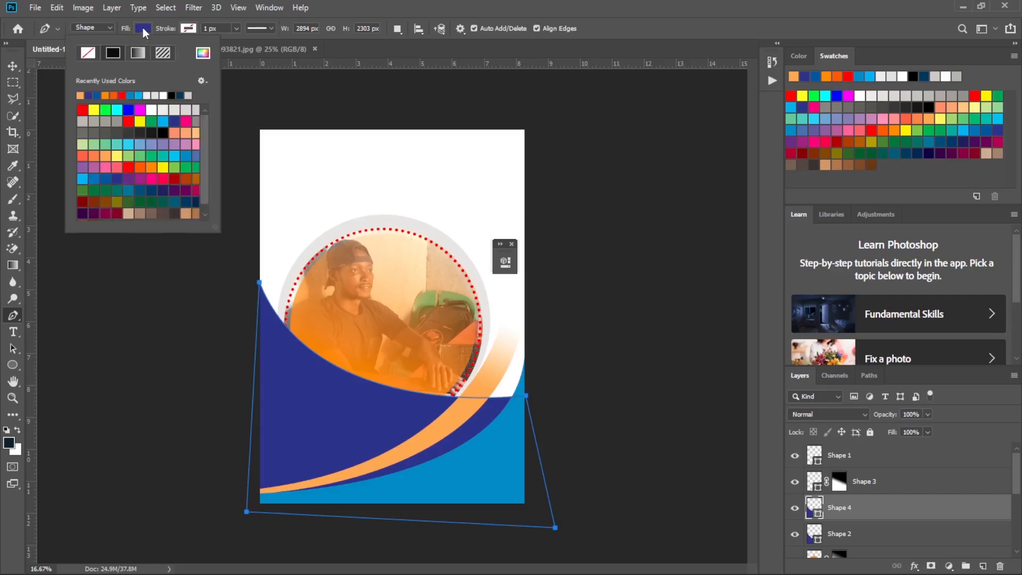
pyautogui.click(722, 559)
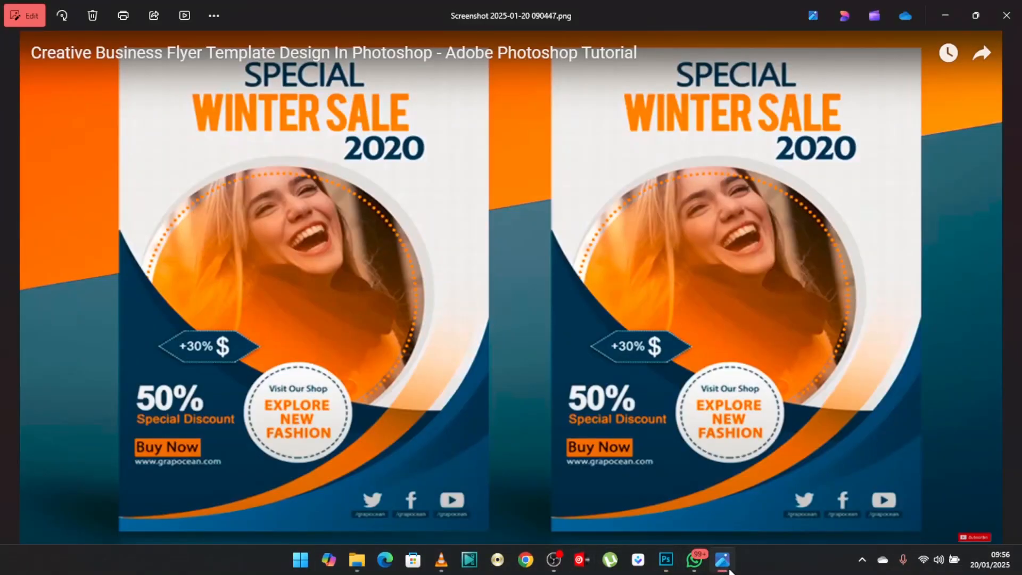
pyautogui.click(727, 566)
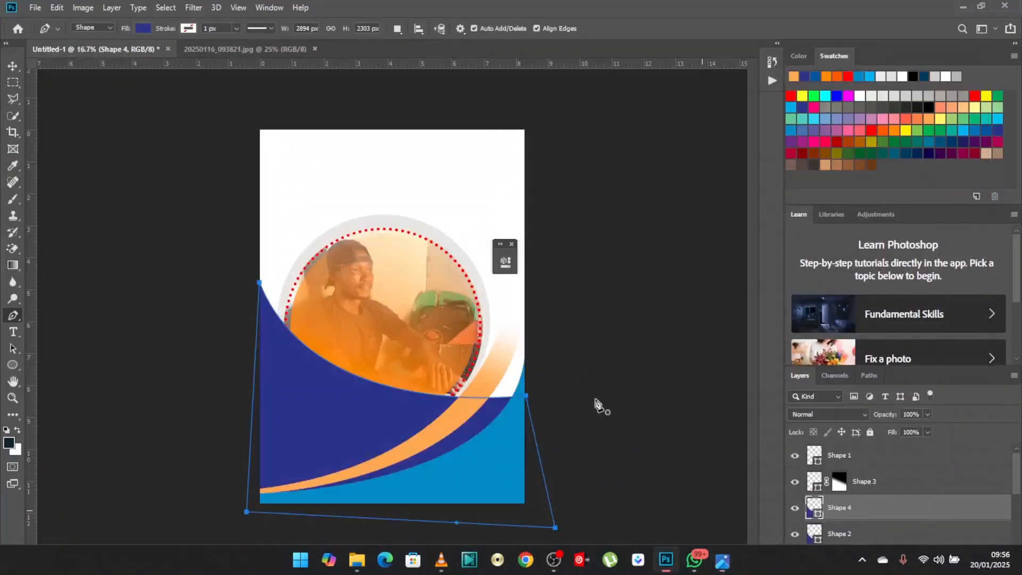
pyautogui.click(143, 28)
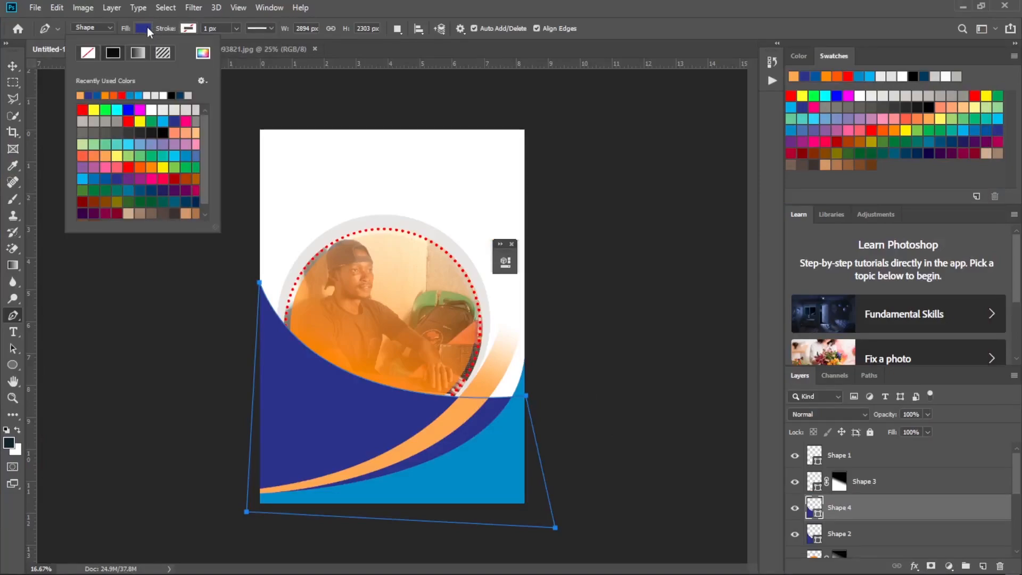
pyautogui.click(162, 190)
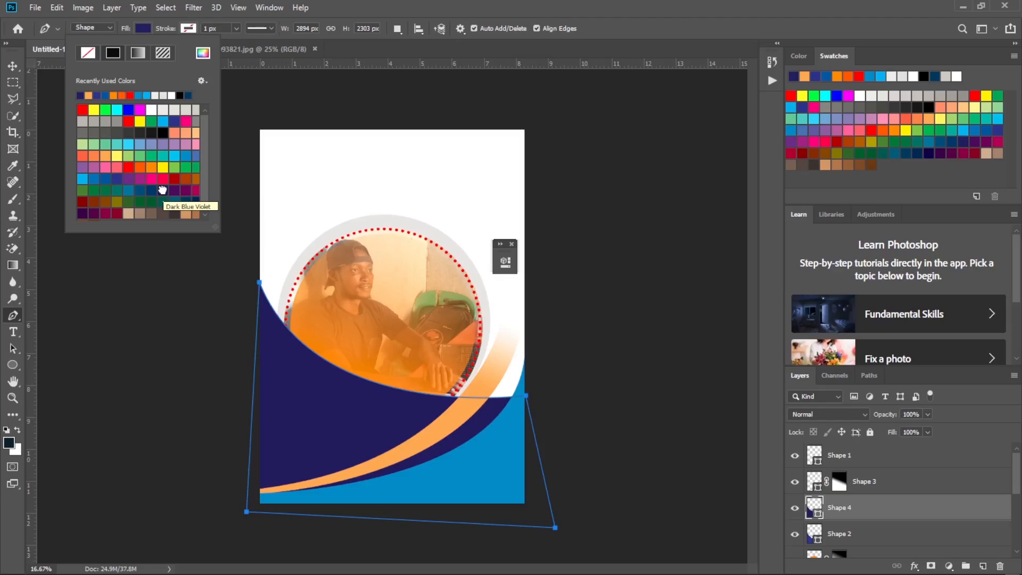
# Move the Shape 4 layer below Shape 2 and compare the layered curves with the reference flyer.
pyautogui.click(13, 65)
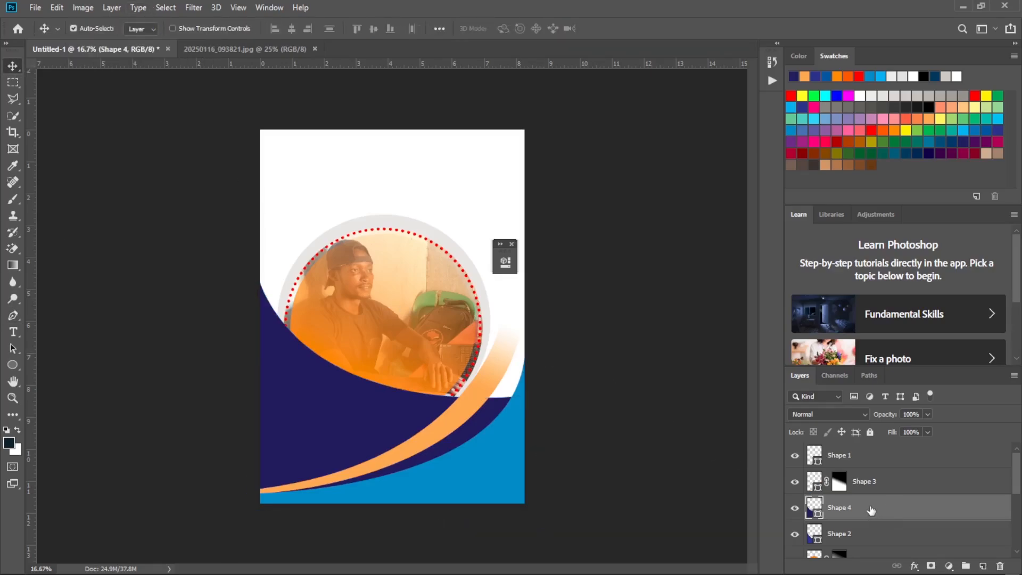
pyautogui.moveTo(872, 511); pyautogui.dragTo(871, 543)
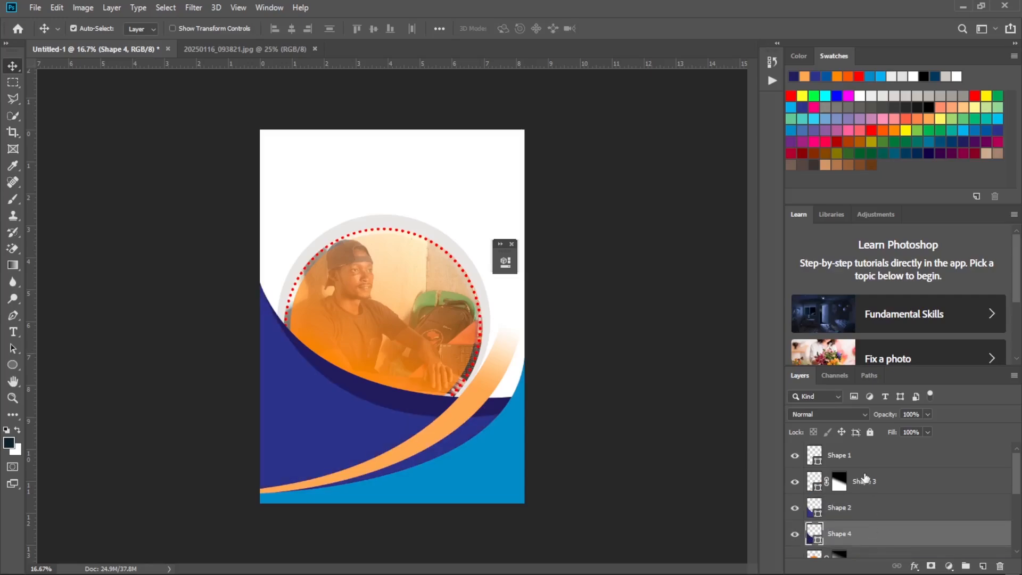
pyautogui.moveTo(651, 574)
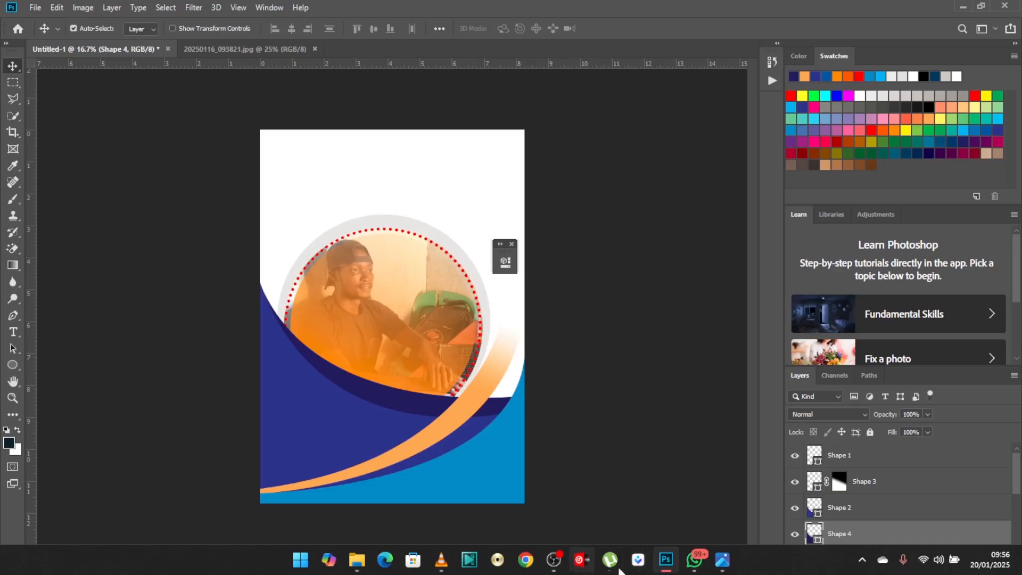
pyautogui.click(723, 559)
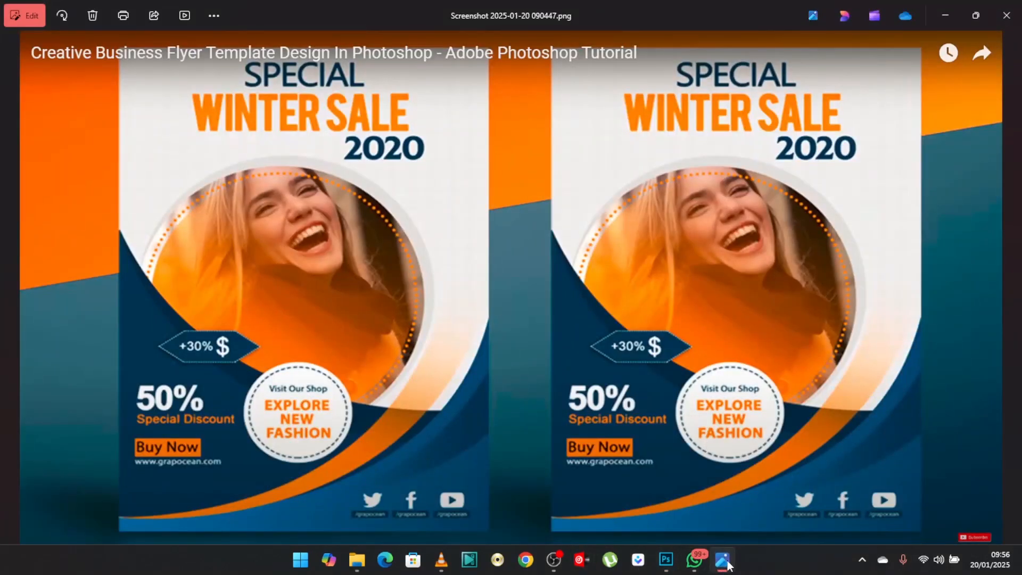
pyautogui.click(725, 561)
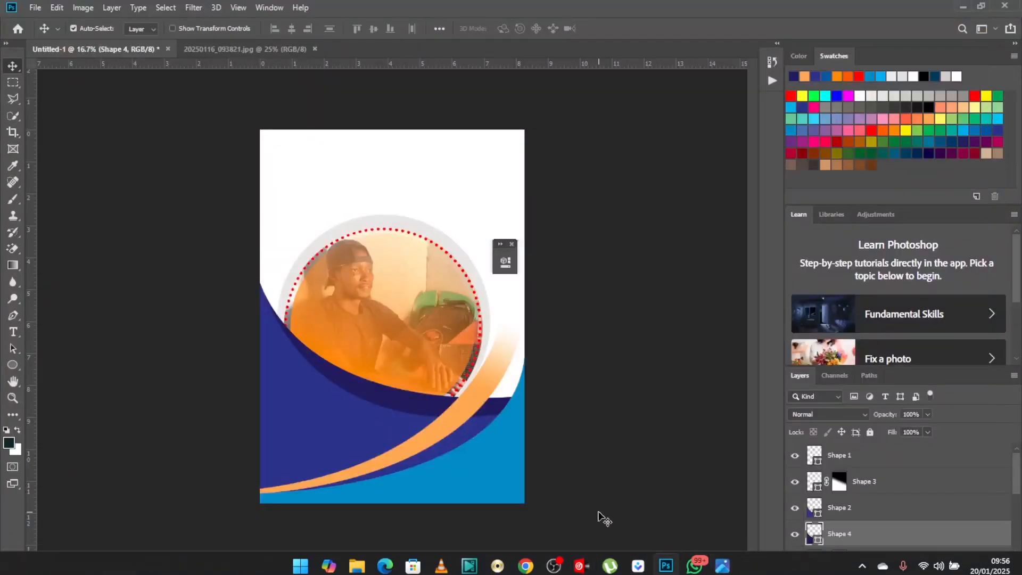
# Shift the Shape 4 path slightly upward to widen the dark band above Shape 2's curved edge, and deselect the layer.
pyautogui.click(13, 315)
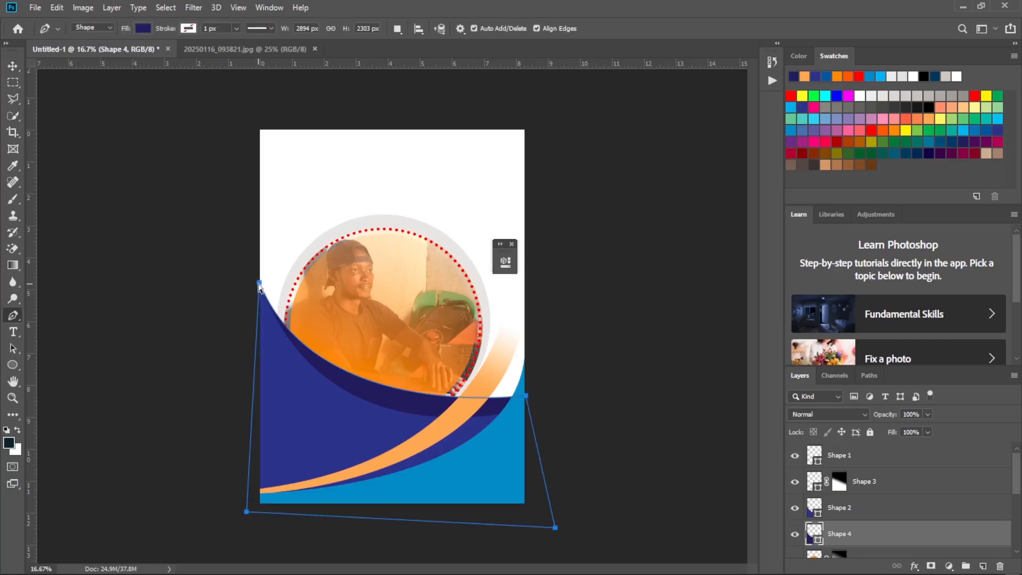
pyautogui.moveTo(260, 283); pyautogui.dragTo(258, 278)
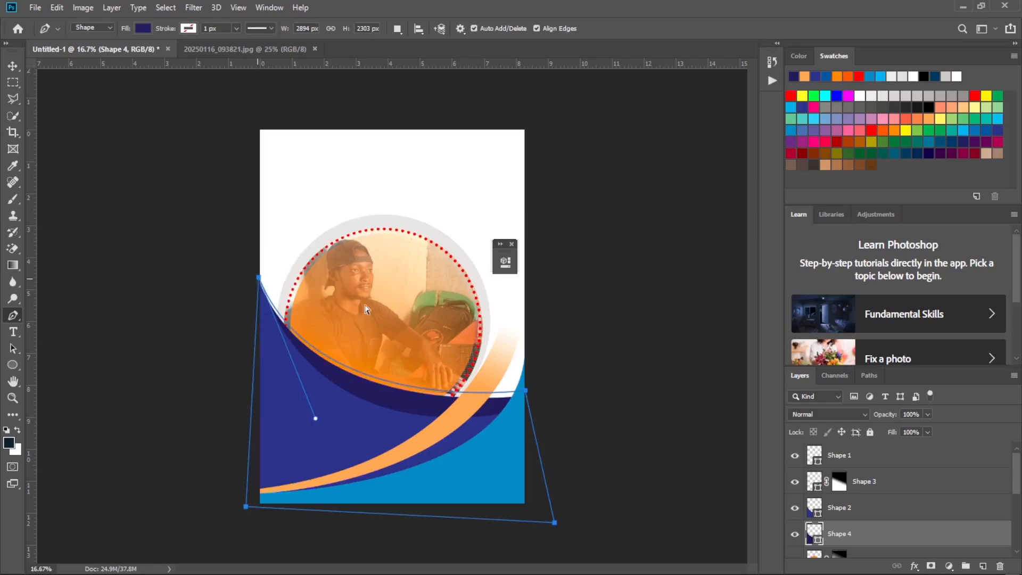
pyautogui.moveTo(526, 395); pyautogui.dragTo(529, 403)
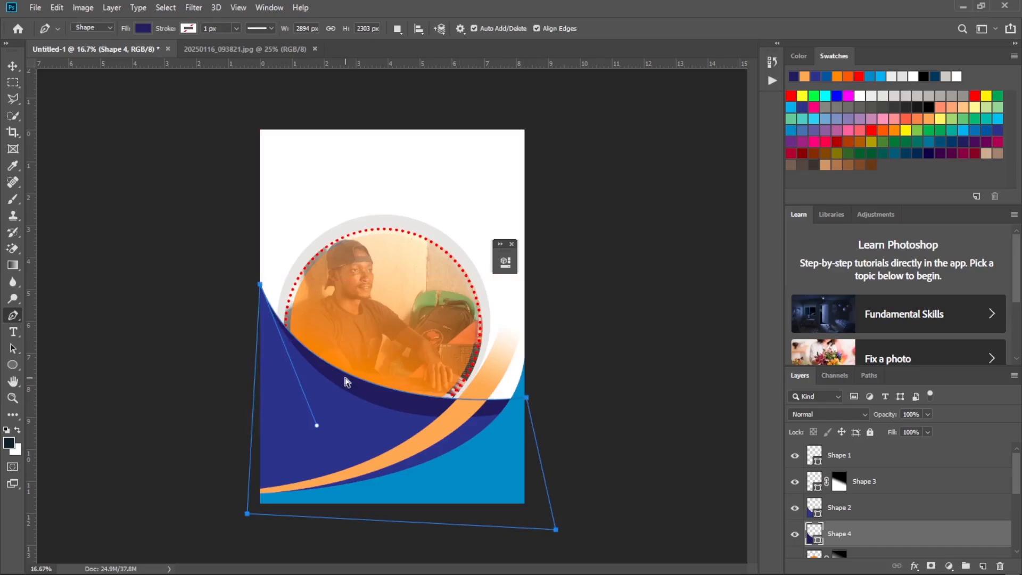
pyautogui.moveTo(261, 288); pyautogui.dragTo(261, 274)
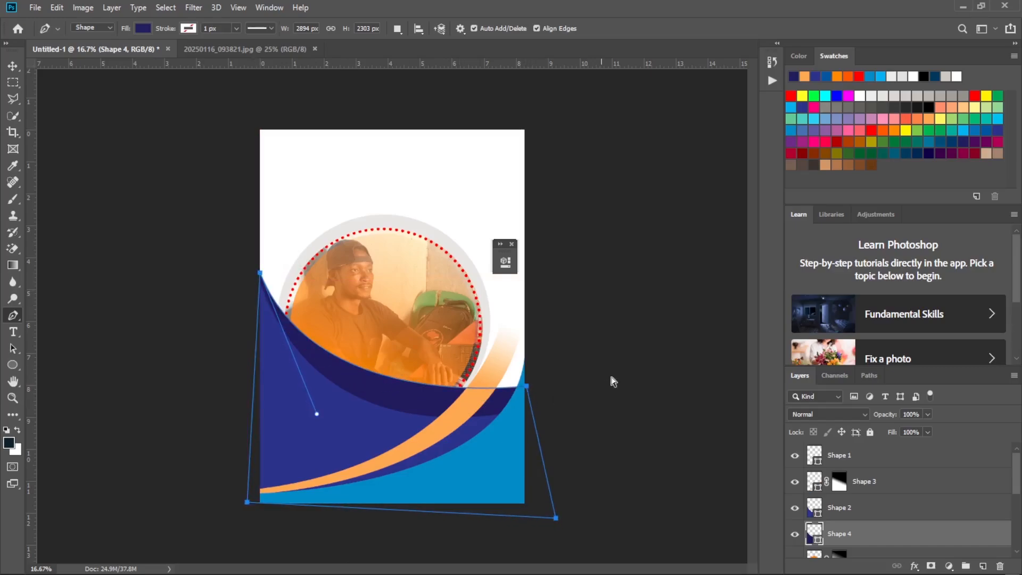
pyautogui.moveTo(530, 393); pyautogui.dragTo(529, 397)
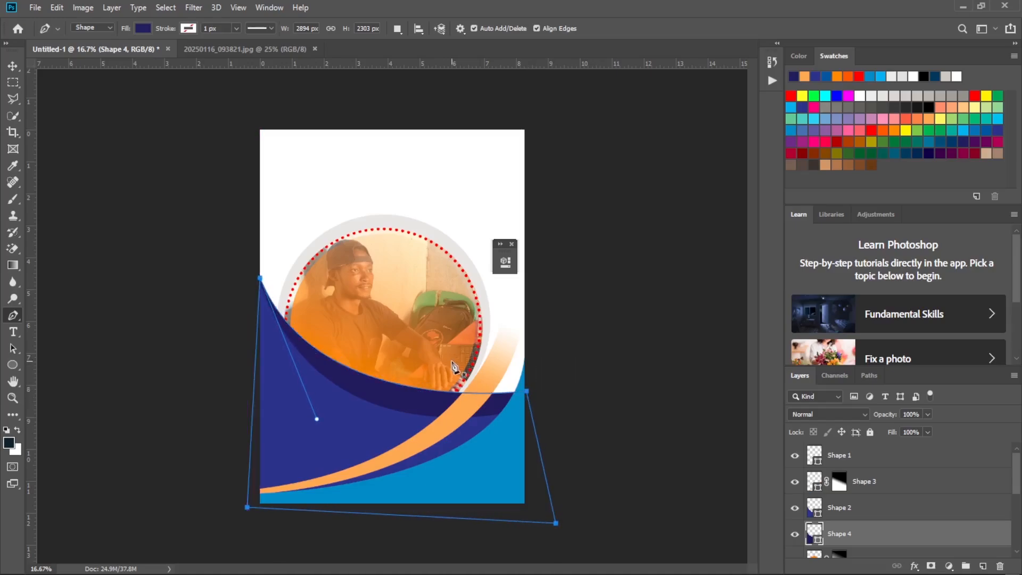
pyautogui.click(12, 66)
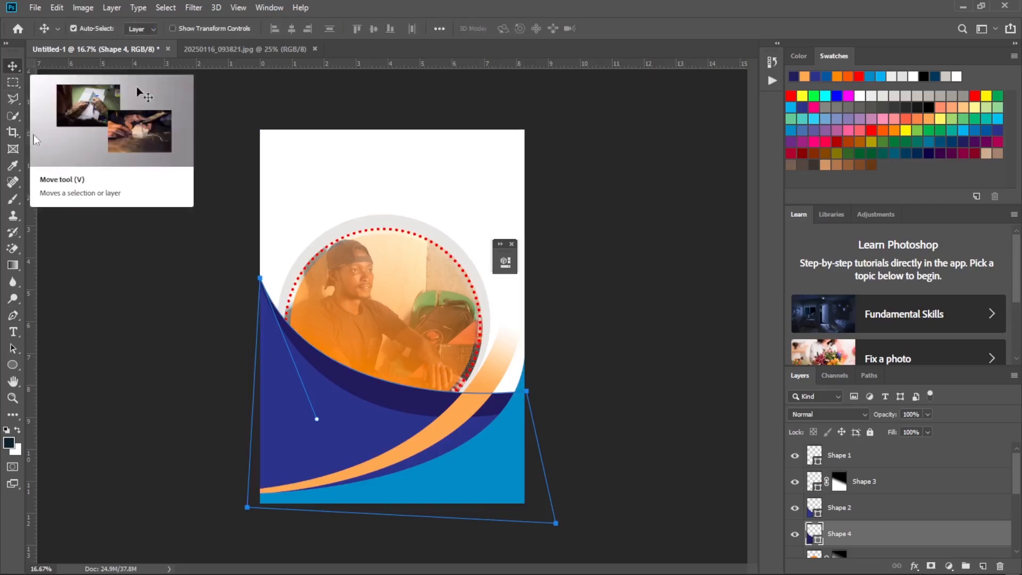
pyautogui.click(633, 208)
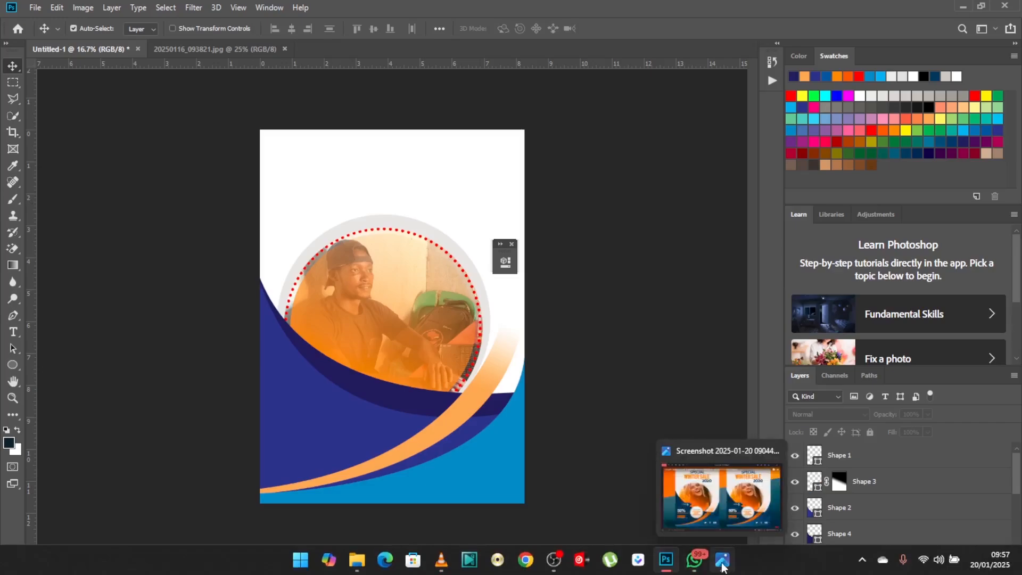
# Check the reference flyer and draw a Pen curve about 647 by 492 px from the page's right edge into the light blue corner.
pyautogui.click(723, 560)
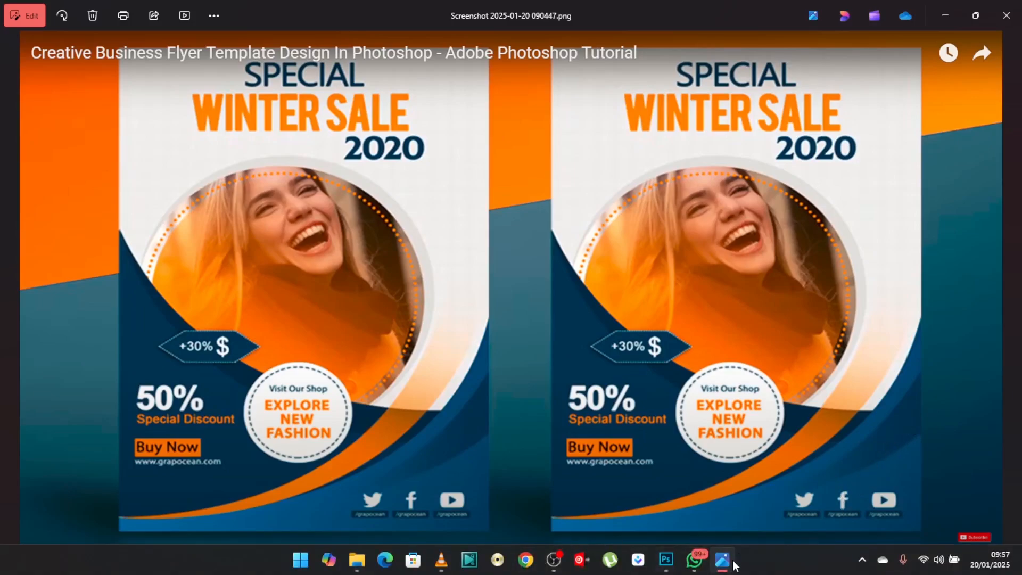
pyautogui.click(666, 559)
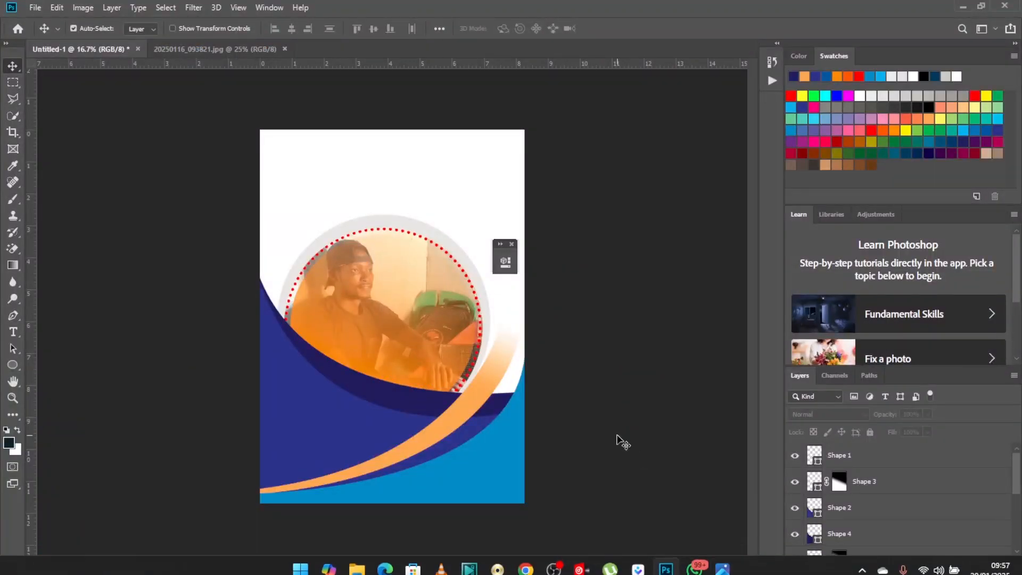
pyautogui.click(13, 315)
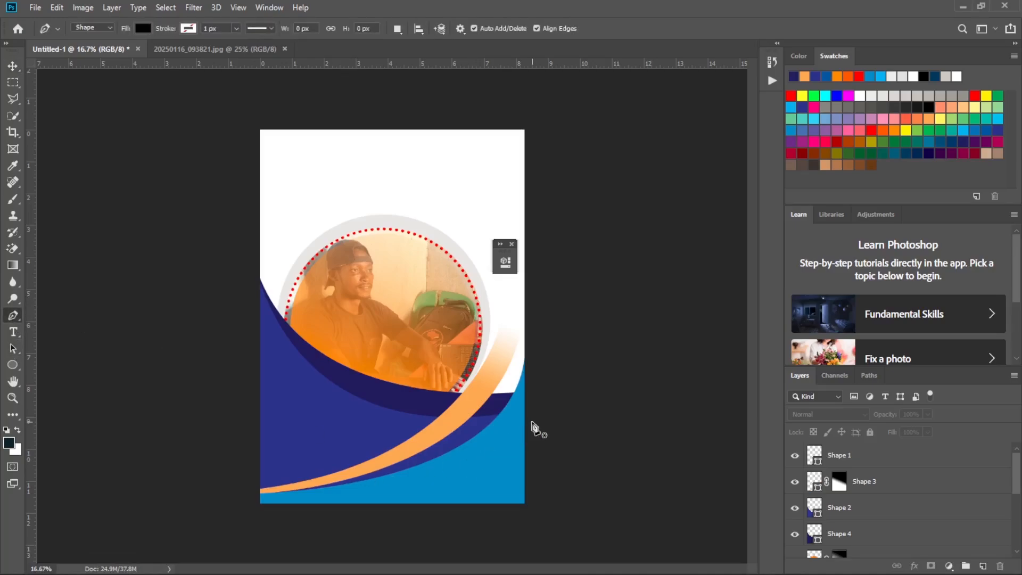
pyautogui.click(526, 413)
pyautogui.moveTo(455, 474); pyautogui.dragTo(401, 490)
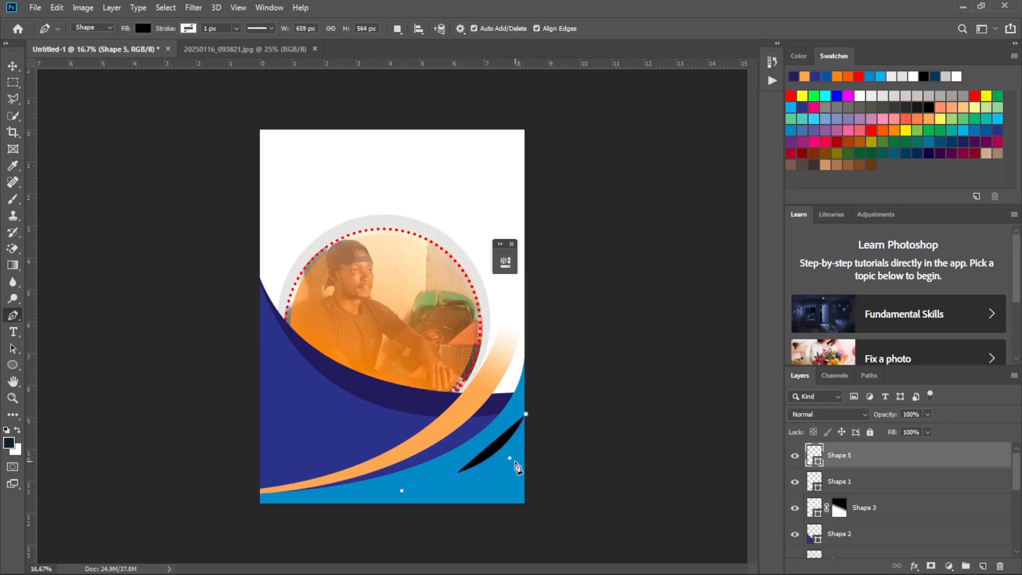
pyautogui.hotkey('ctrl', 'z')
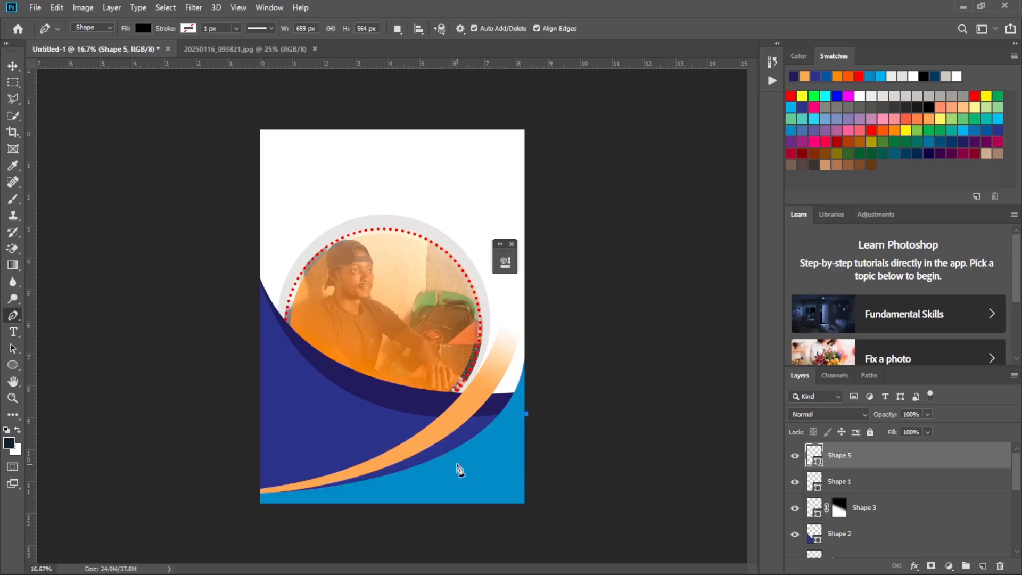
pyautogui.moveTo(457, 466); pyautogui.dragTo(410, 481)
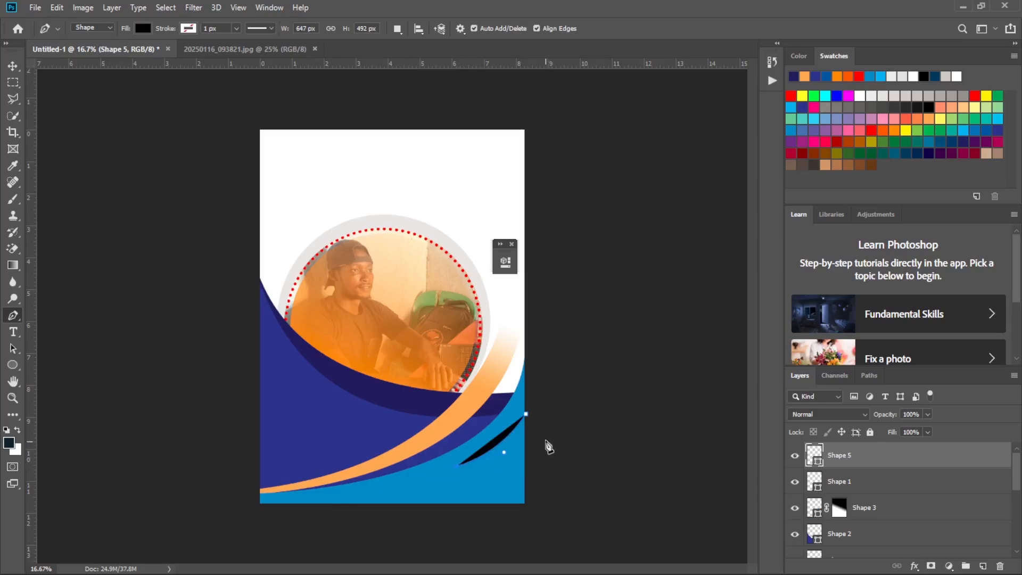
# Curve the Shape 5 path back past the page's right edge, raise its starting point slightly and close it at about 941 by 810 px.
pyautogui.moveTo(548, 428); pyautogui.dragTo(574, 353)
pyautogui.hotkey('ctrl', 'z')
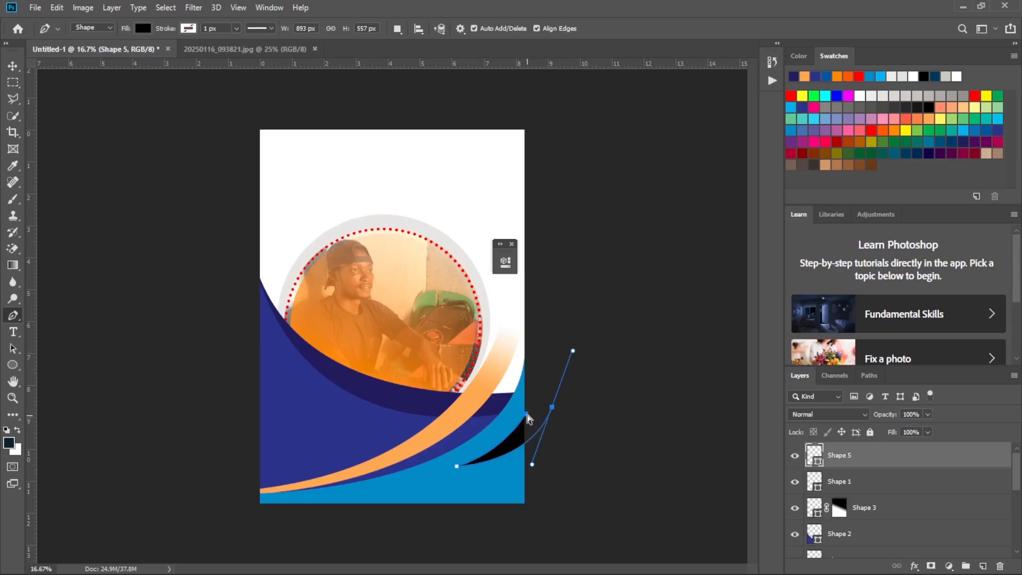
pyautogui.moveTo(527, 414); pyautogui.dragTo(525, 404)
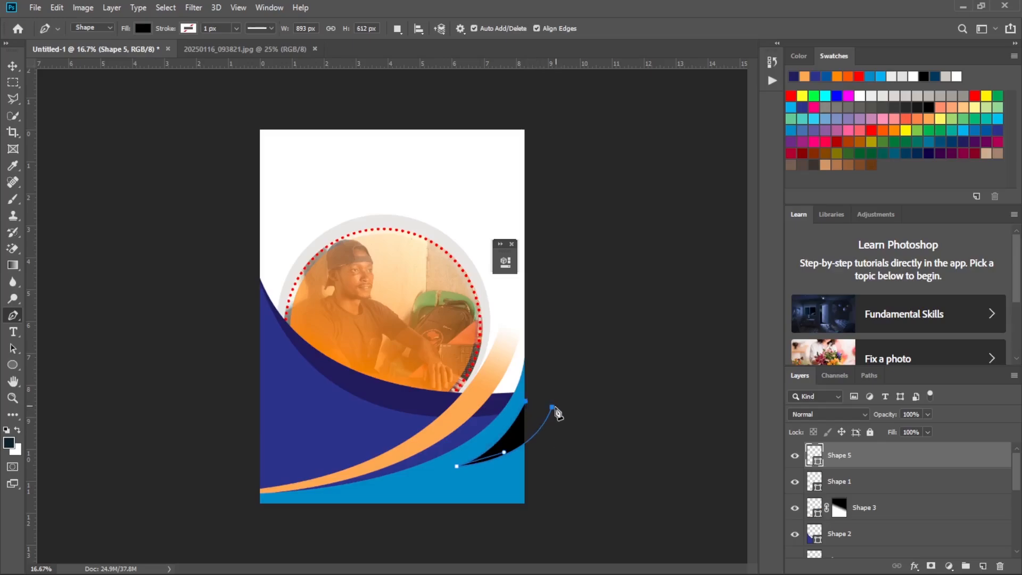
pyautogui.click(528, 404)
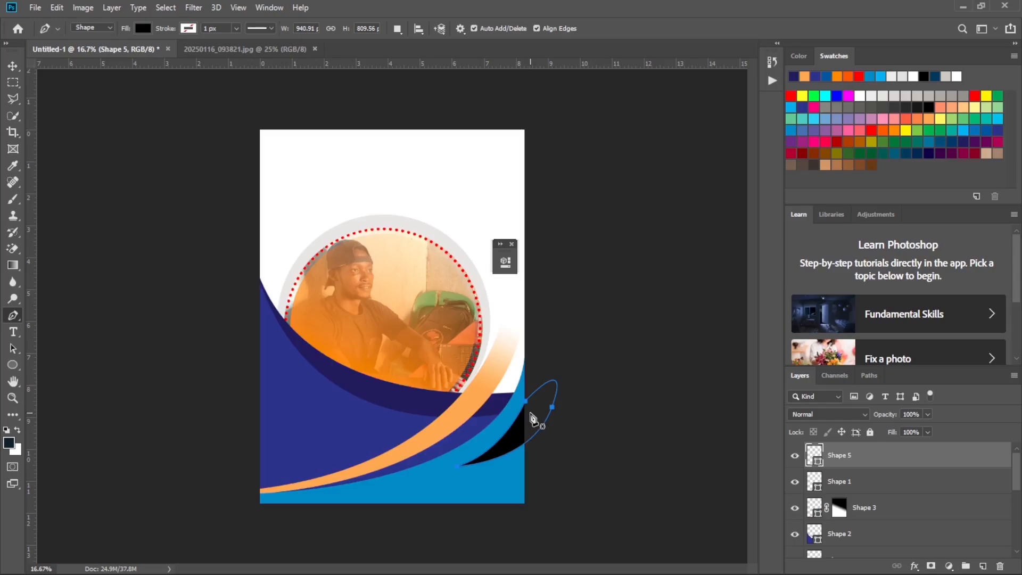
# Undo Shape 5's closing curve, remove the outer anchor's outgoing handle and close the path with a straight edge at about 893 by 612 px.
pyautogui.hotkey('ctrl', 'z')
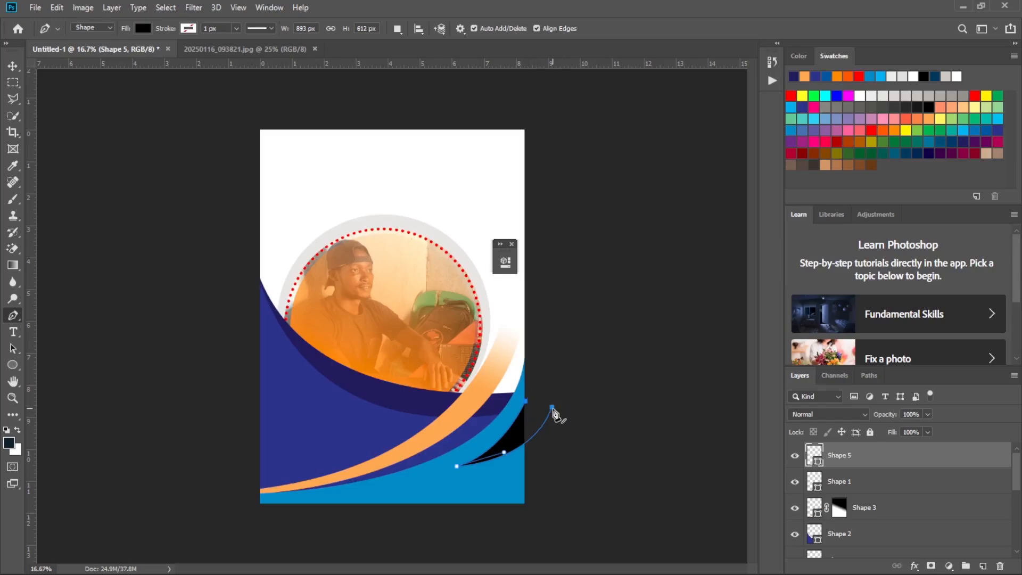
pyautogui.click(552, 408)
pyautogui.press('super')
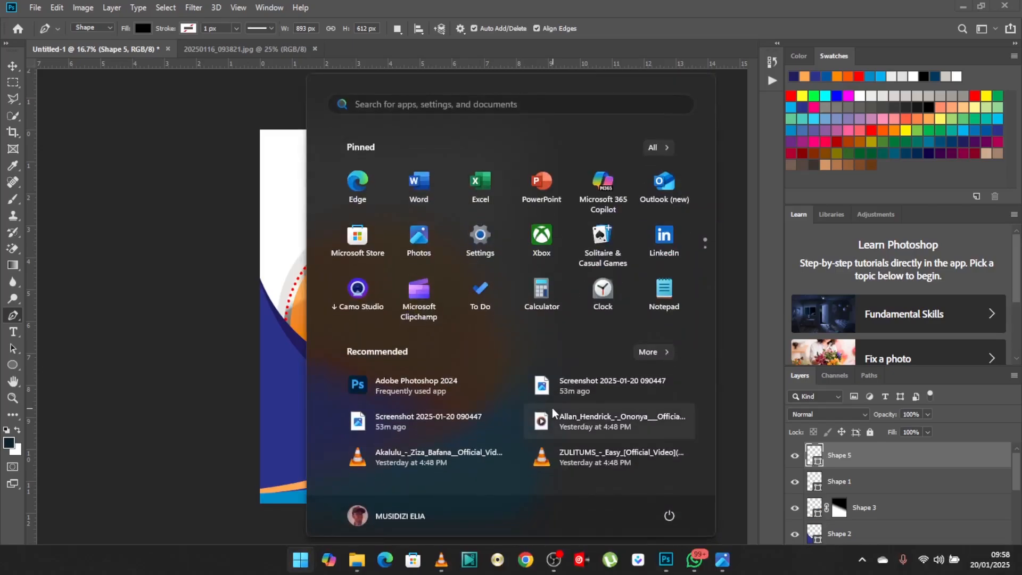
pyautogui.press('super')
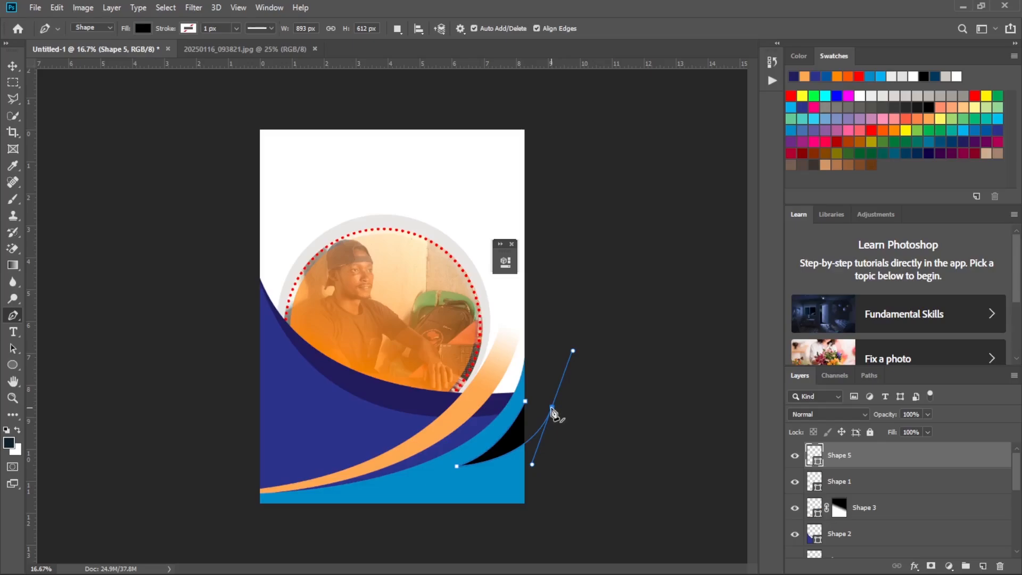
pyautogui.click(552, 407)
# Check the reference flyer and change Shape 5's fill to a dark navy blue.
pyautogui.click(723, 561)
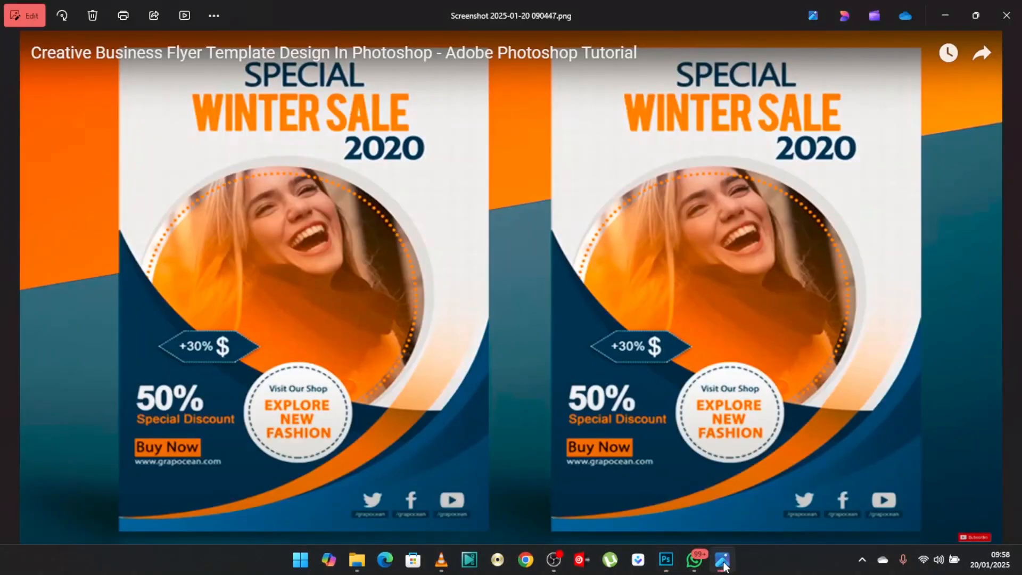
pyautogui.click(723, 562)
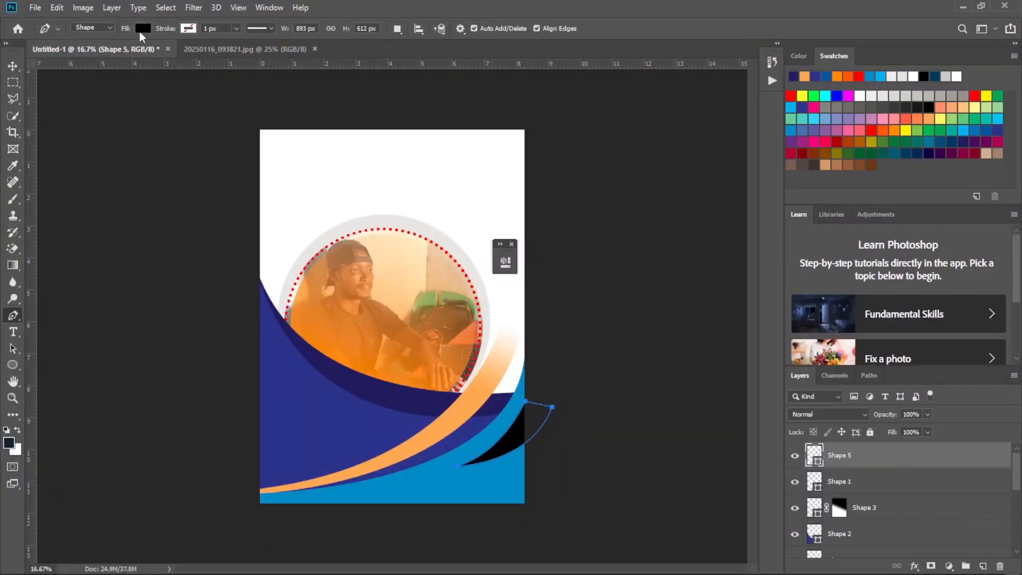
pyautogui.click(140, 31)
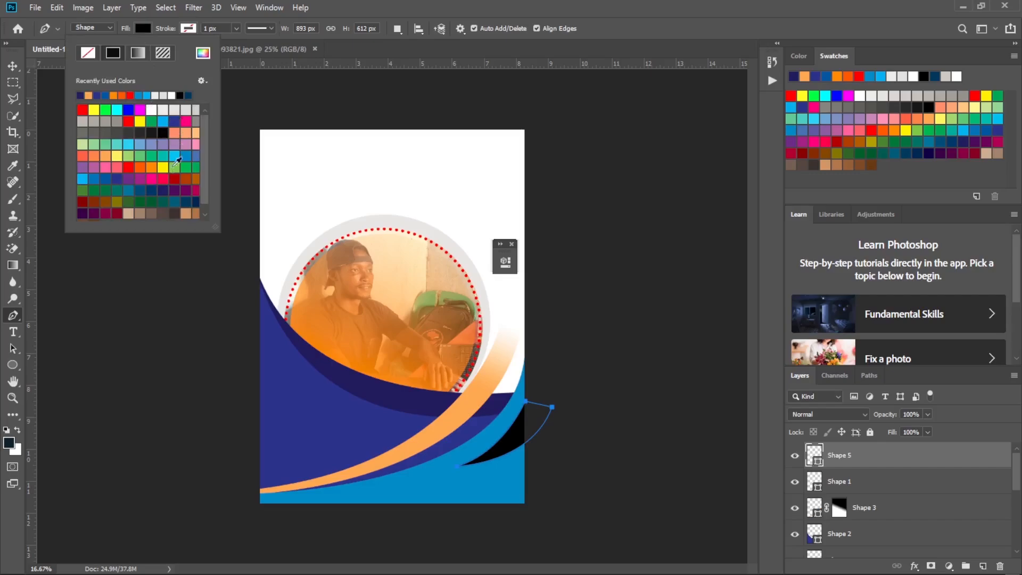
pyautogui.click(175, 201)
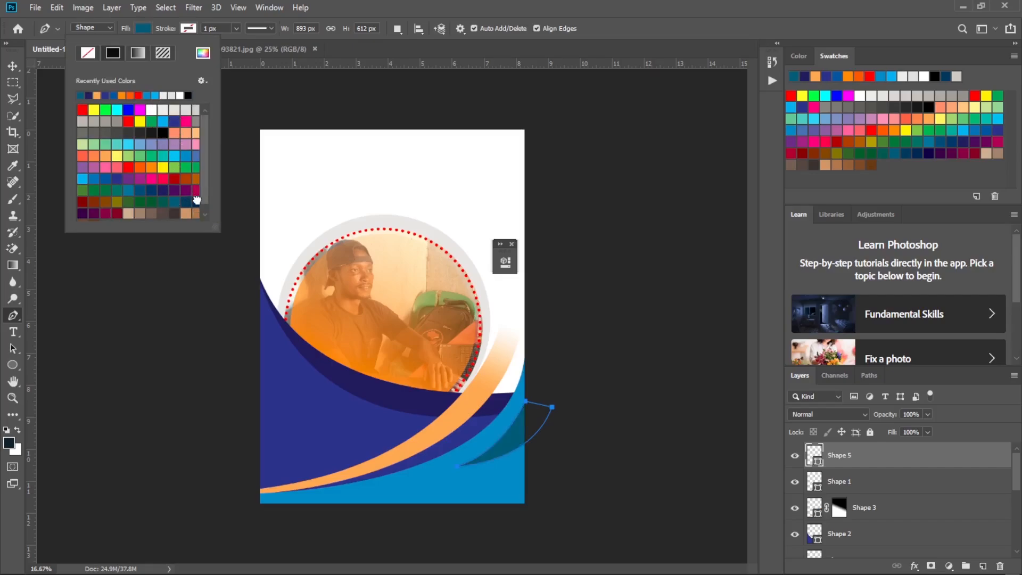
pyautogui.click(195, 200)
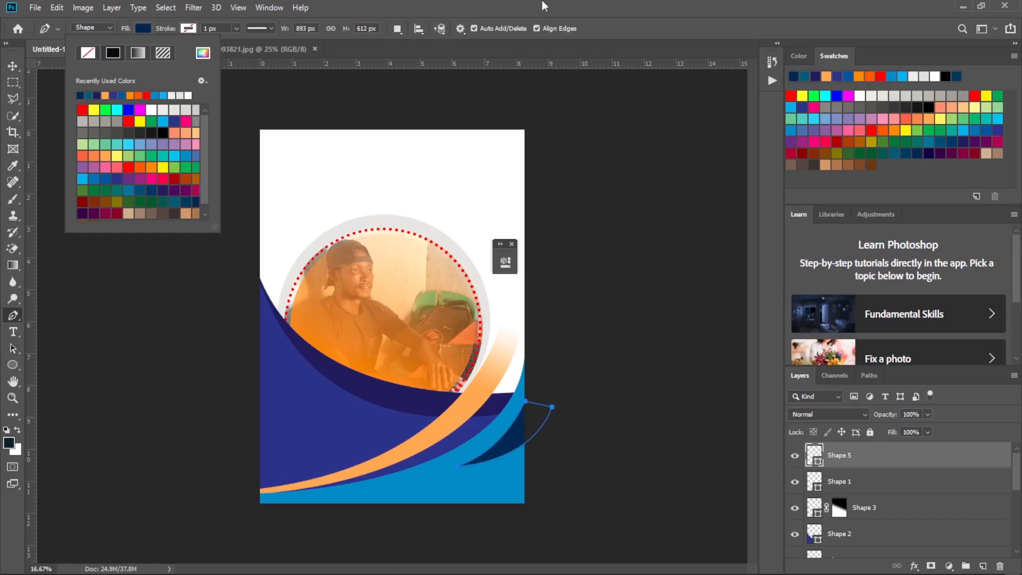
pyautogui.click(18, 63)
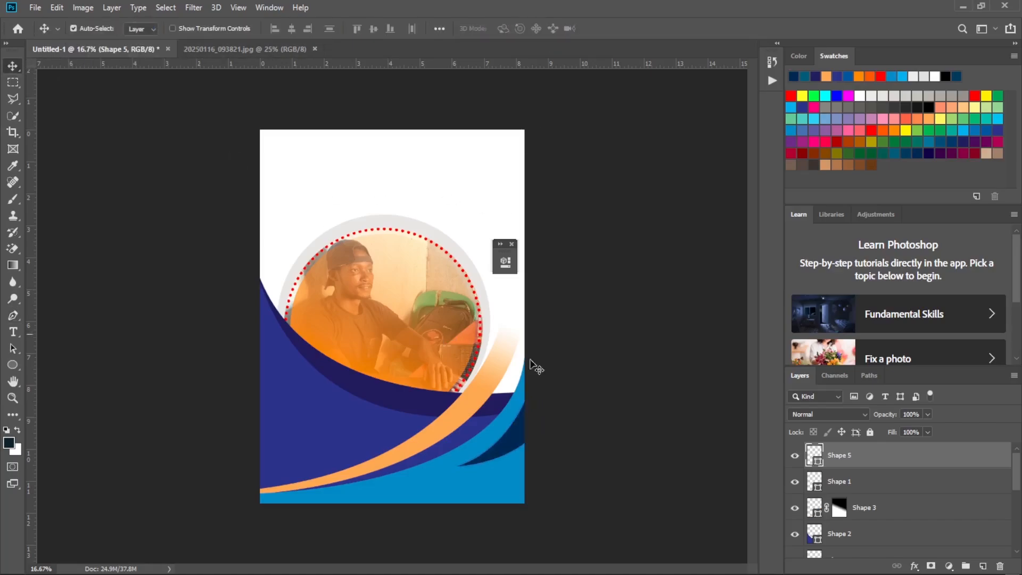
# Add a layer mask to Shape 5 and fade the shape's lower-left tip with a diagonal white-to-black linear gradient.
pyautogui.click(930, 566)
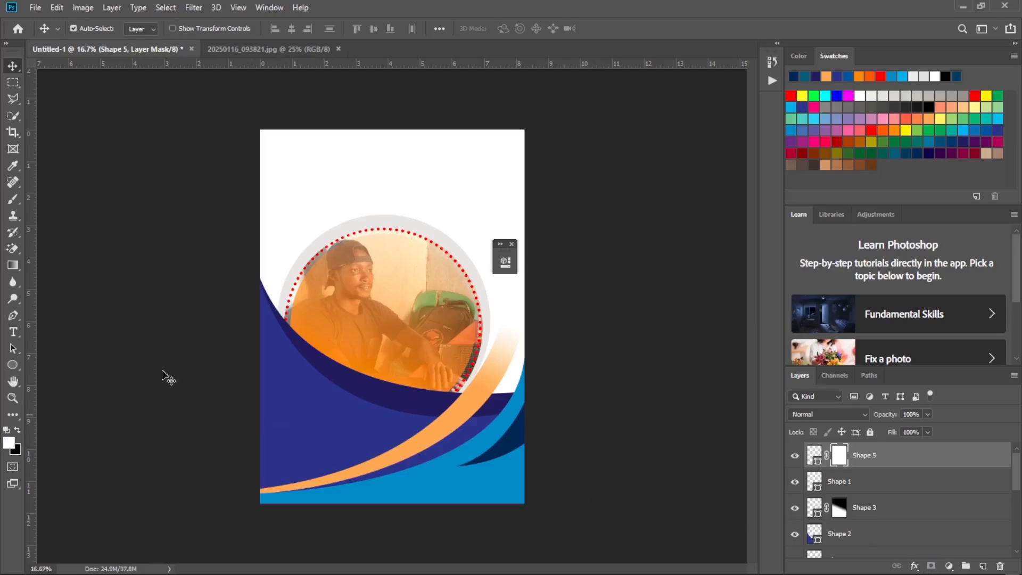
pyautogui.click(13, 265)
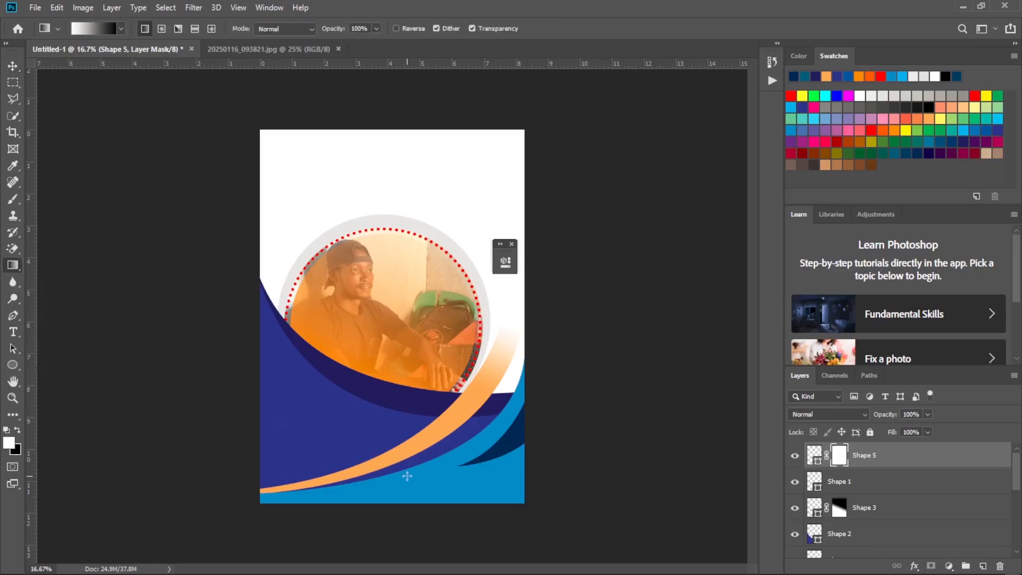
pyautogui.moveTo(482, 457); pyautogui.dragTo(381, 504)
pyautogui.moveTo(491, 459); pyautogui.dragTo(359, 502)
pyautogui.moveTo(506, 439); pyautogui.dragTo(302, 552)
pyautogui.moveTo(468, 463); pyautogui.dragTo(524, 416)
pyautogui.moveTo(512, 439); pyautogui.dragTo(457, 474)
pyautogui.moveTo(515, 439); pyautogui.dragTo(454, 479)
pyautogui.moveTo(515, 437); pyautogui.dragTo(462, 473)
pyautogui.moveTo(510, 441); pyautogui.dragTo(477, 464)
pyautogui.hotkey('ctrl', 'z')
pyautogui.moveTo(502, 447); pyautogui.dragTo(477, 468)
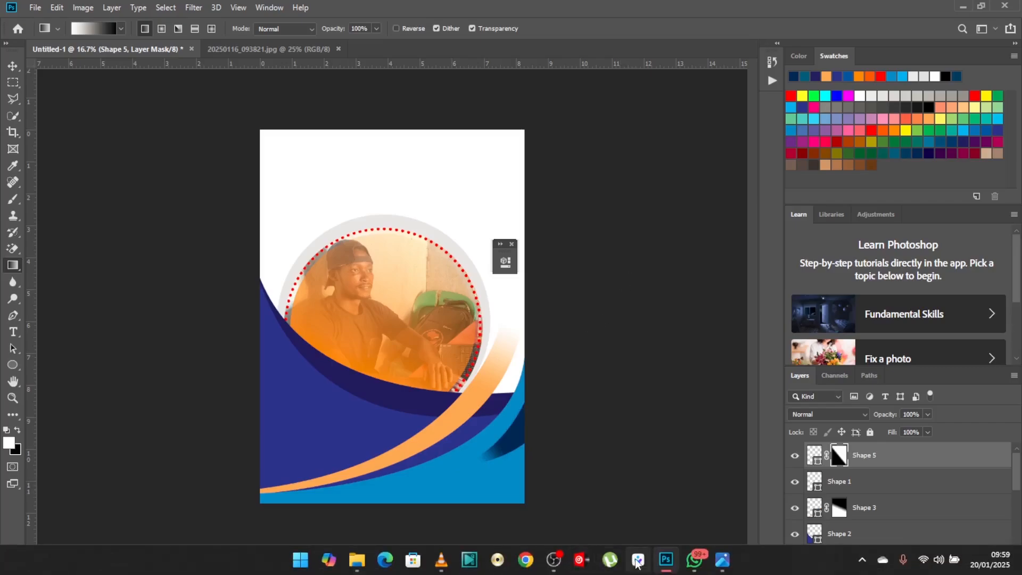
# Compare with the reference flyer, undo the last mask gradient and redraw a longer diagonal one for a softer fade on Shape 5's tip.
pyautogui.moveTo(669, 568)
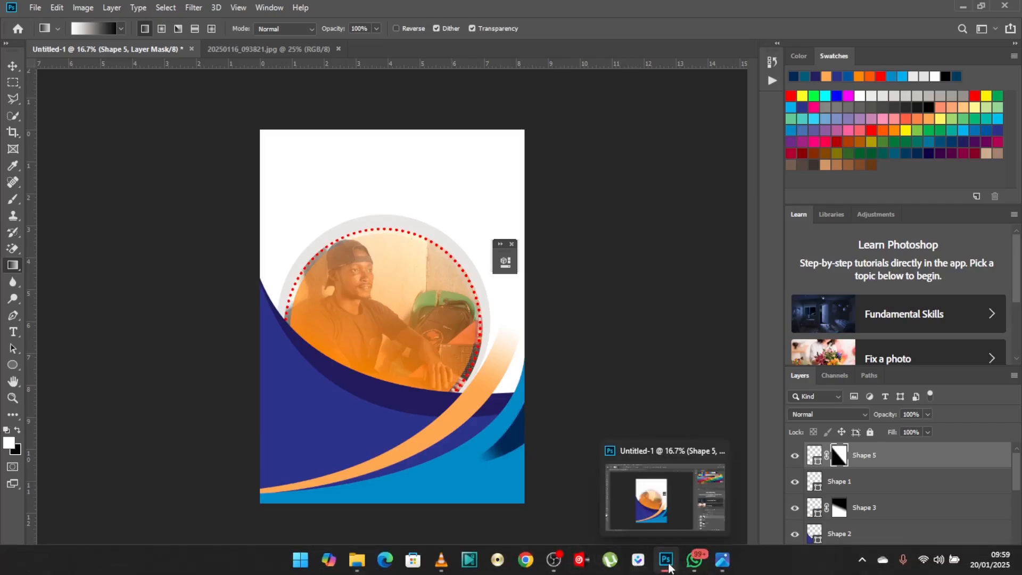
pyautogui.click(721, 560)
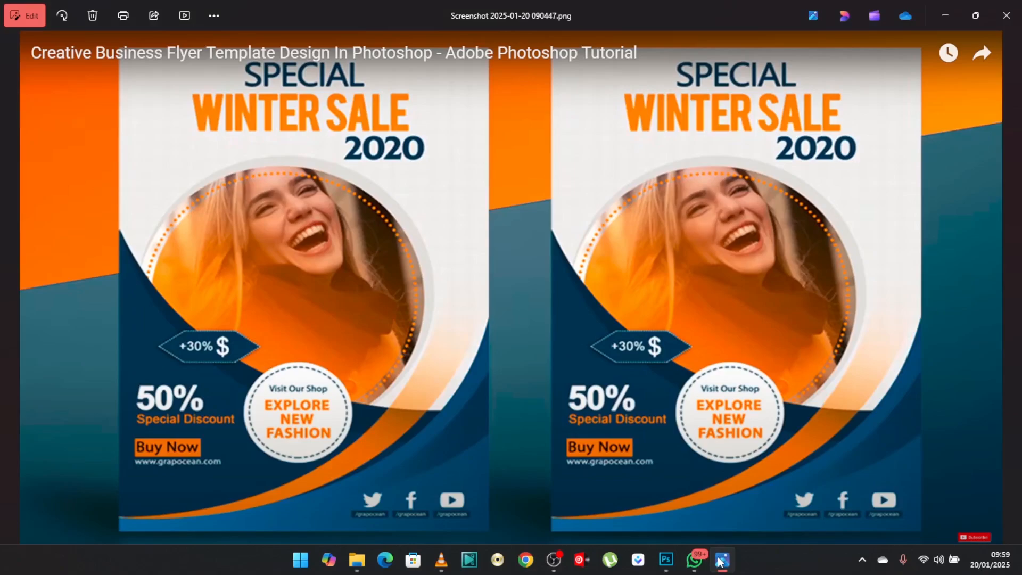
pyautogui.click(722, 560)
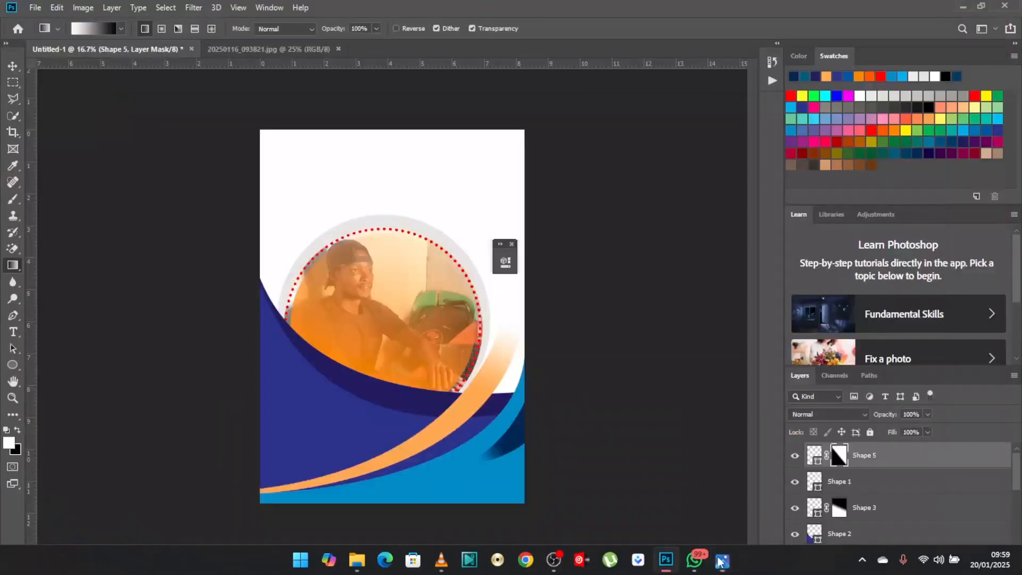
pyautogui.hotkey('ctrl', 'z')
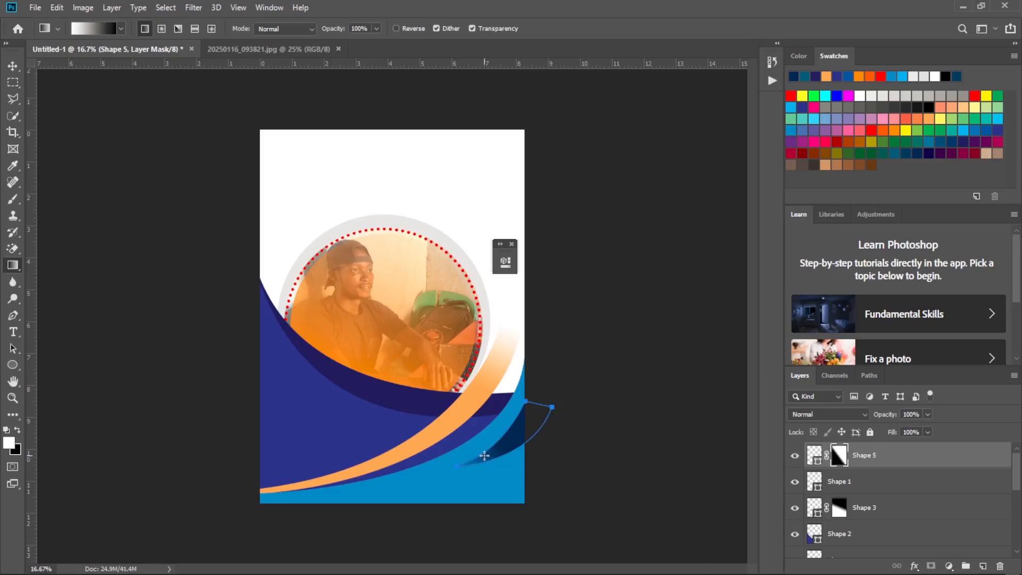
pyautogui.moveTo(501, 447); pyautogui.dragTo(453, 472)
pyautogui.moveTo(514, 440); pyautogui.dragTo(461, 473)
pyautogui.click(13, 66)
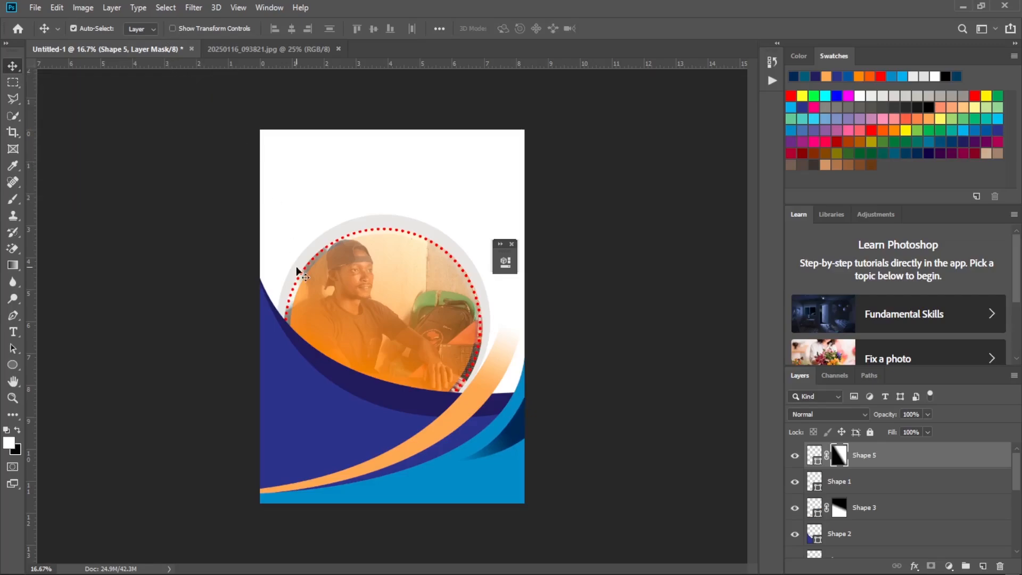
# Study the reference flyer, draw a paragraph text frame across the blank area above the photo and clear its placeholder text.
pyautogui.moveTo(601, 573)
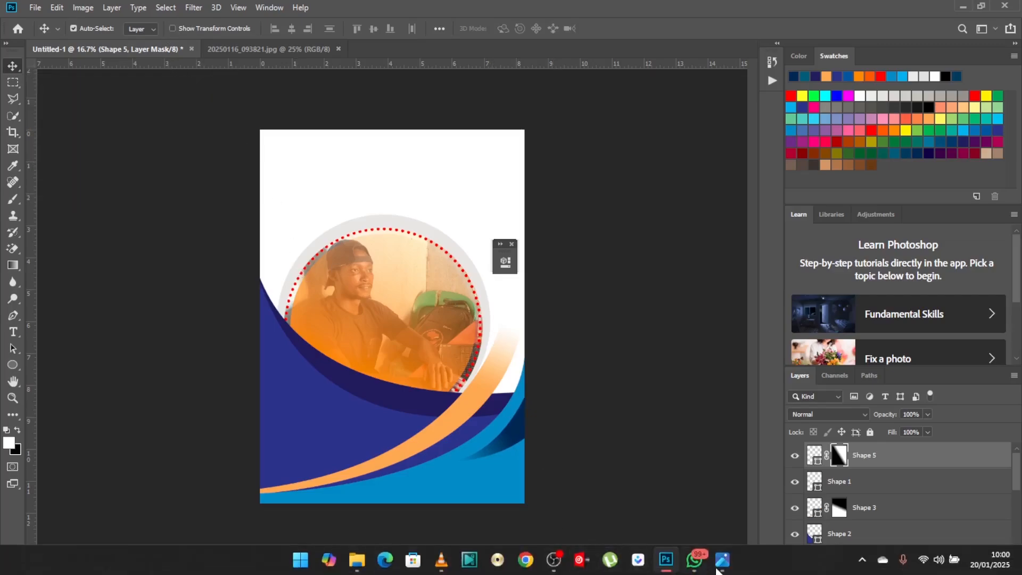
pyautogui.moveTo(715, 569)
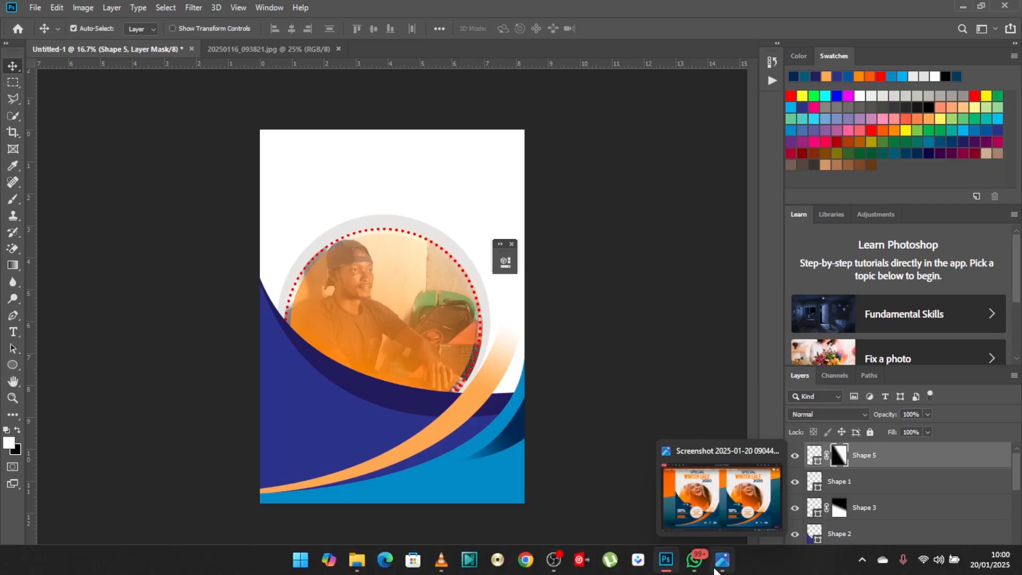
pyautogui.click(724, 562)
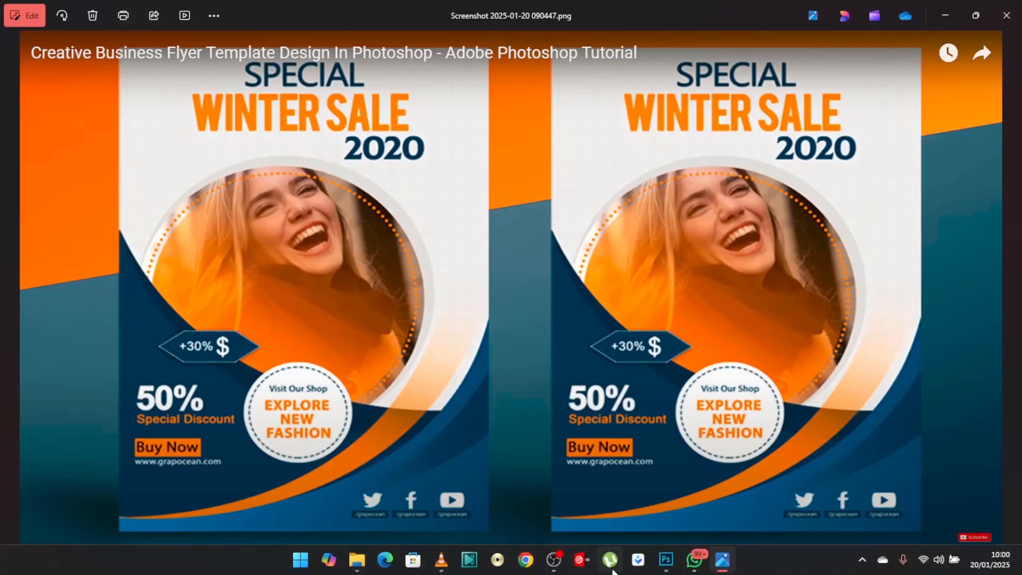
pyautogui.click(670, 566)
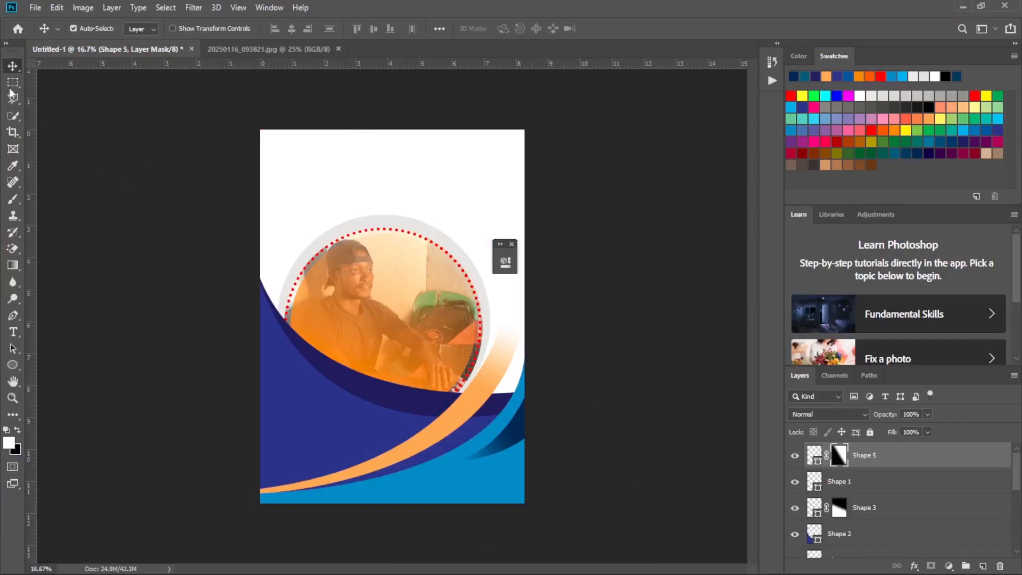
pyautogui.click(14, 334)
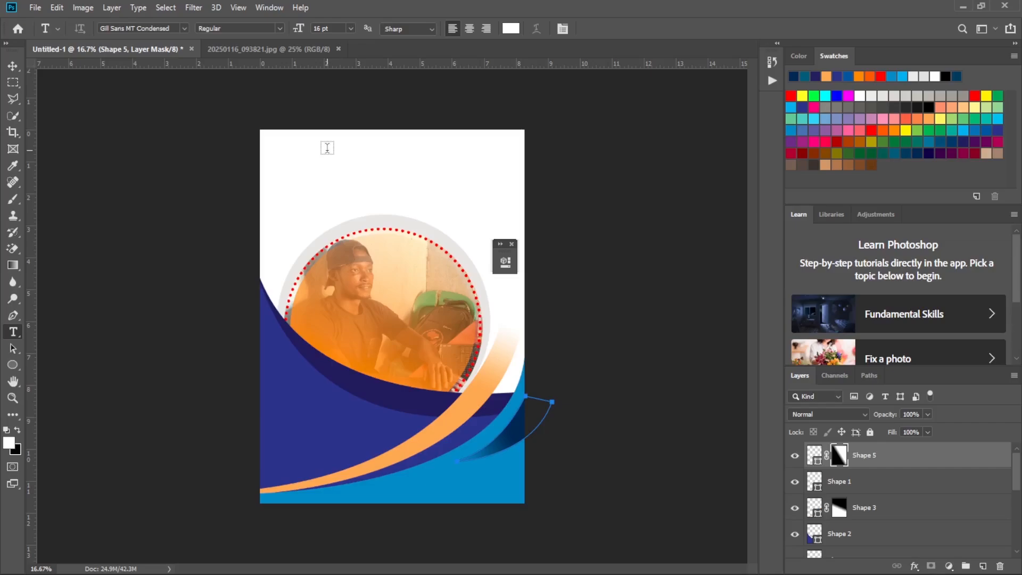
pyautogui.moveTo(291, 142); pyautogui.dragTo(499, 174)
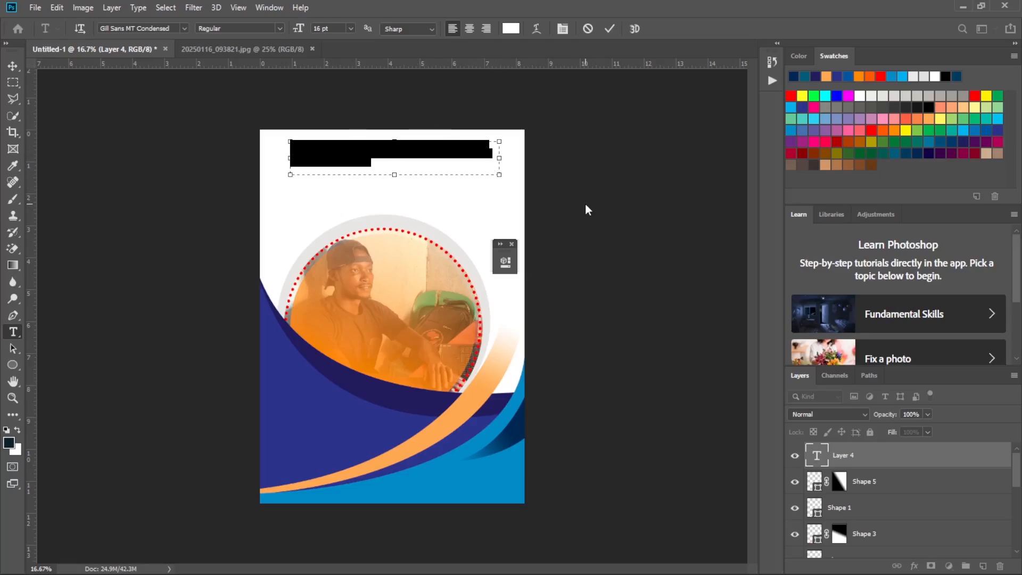
pyautogui.press('BackSpace')
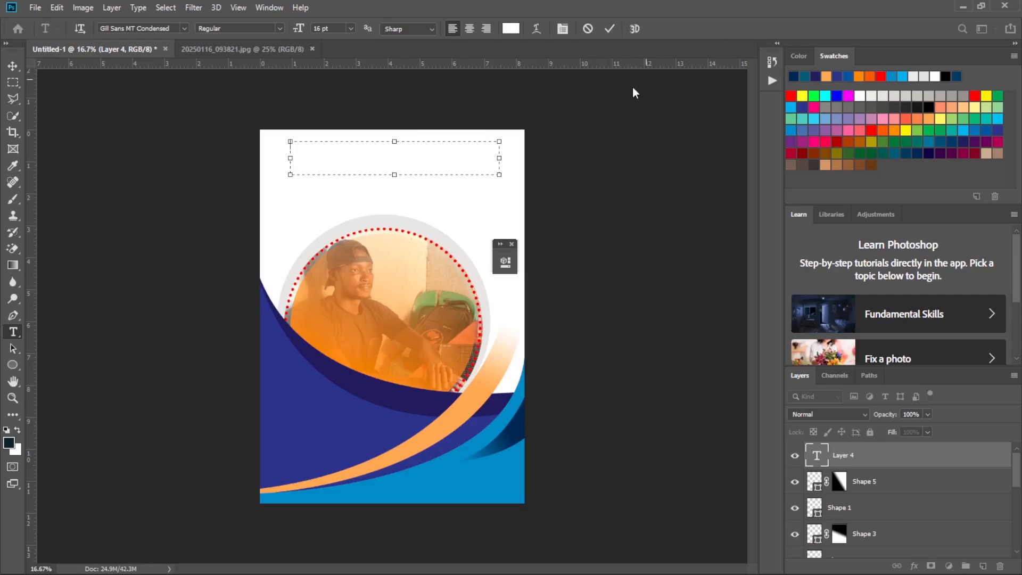
# Set the text colour to black (000000).
pyautogui.click(511, 28)
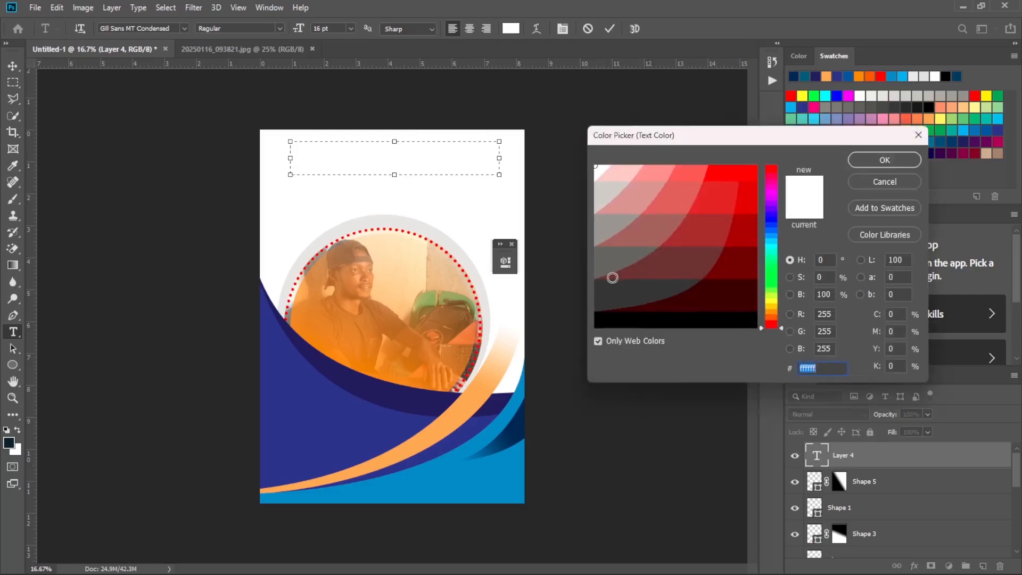
pyautogui.click(617, 322)
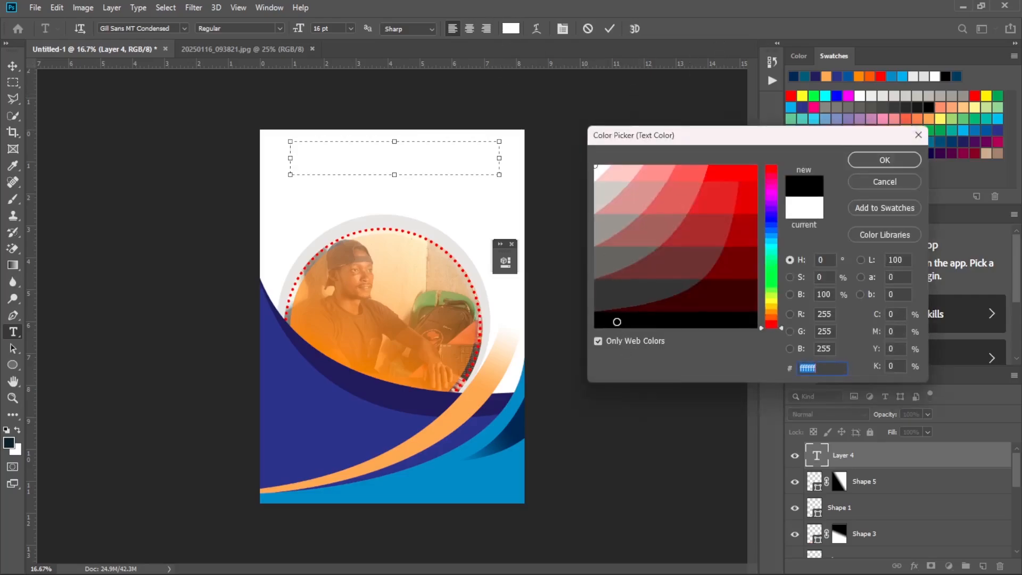
pyautogui.click(884, 160)
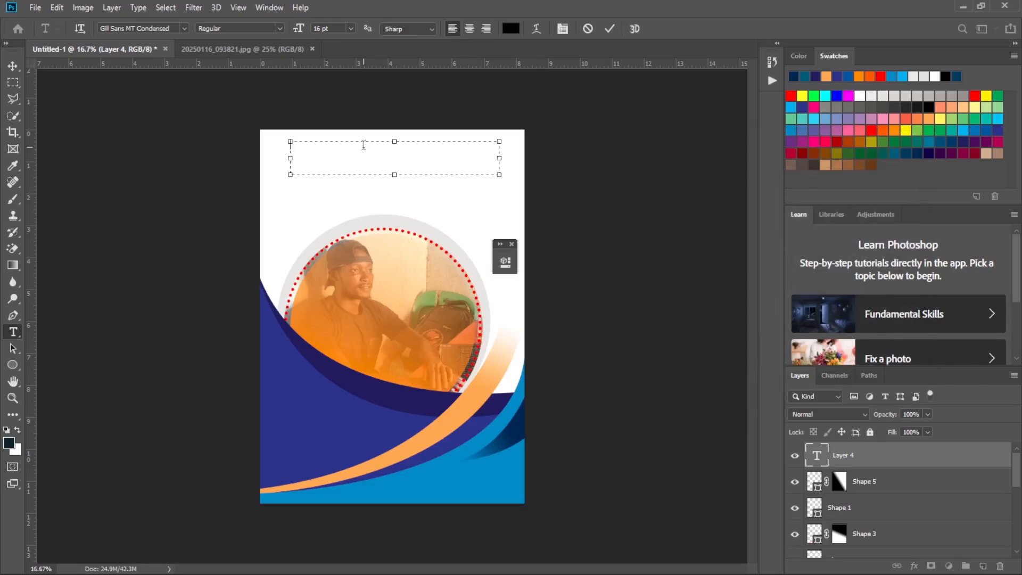
# Leave text editing and delete the empty text layer above Shape 5.
pyautogui.hotkey('shift', 'ctrl', 's')
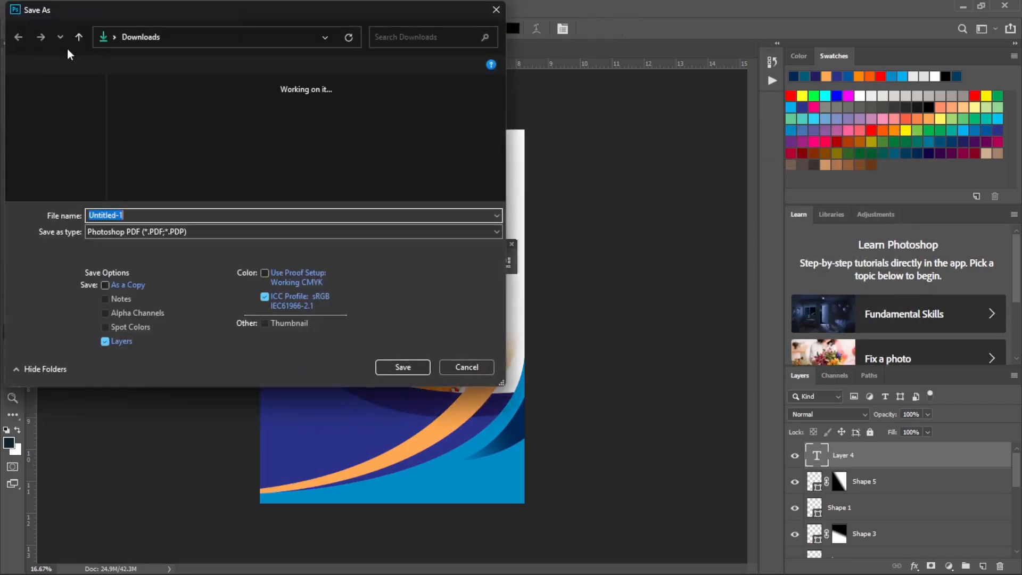
pyautogui.click(496, 10)
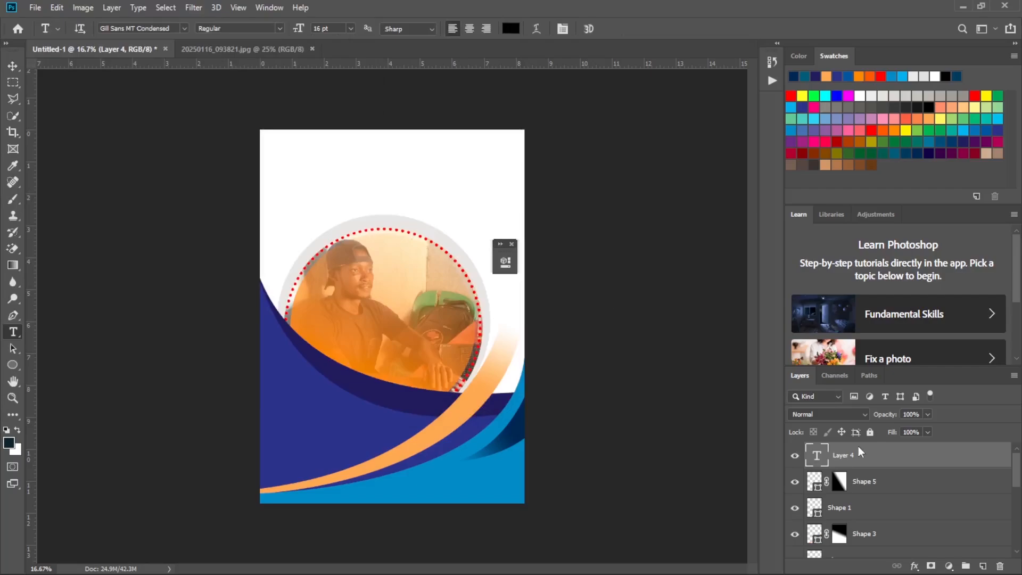
pyautogui.press('Delete')
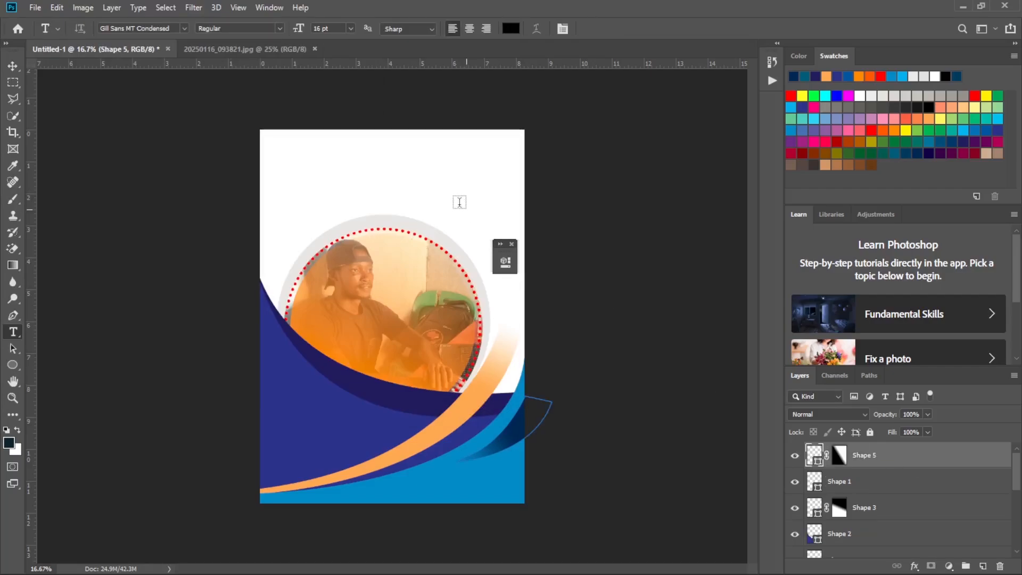
# Draw a taller paragraph text frame above the circular photo, set its font size to 30 pt and clear the placeholder text.
pyautogui.moveTo(299, 139); pyautogui.dragTo(483, 191)
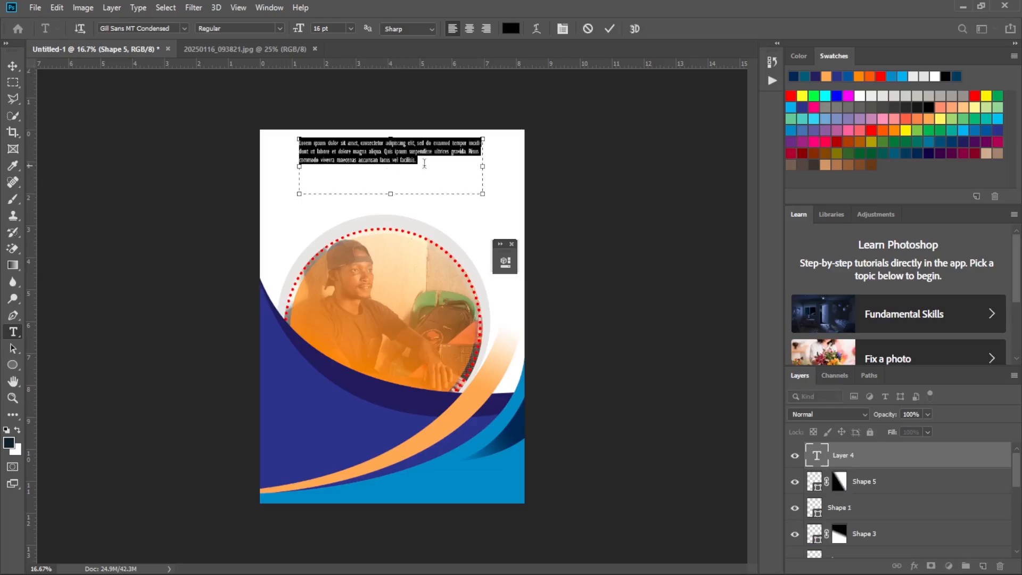
pyautogui.click(350, 28)
pyautogui.click(333, 157)
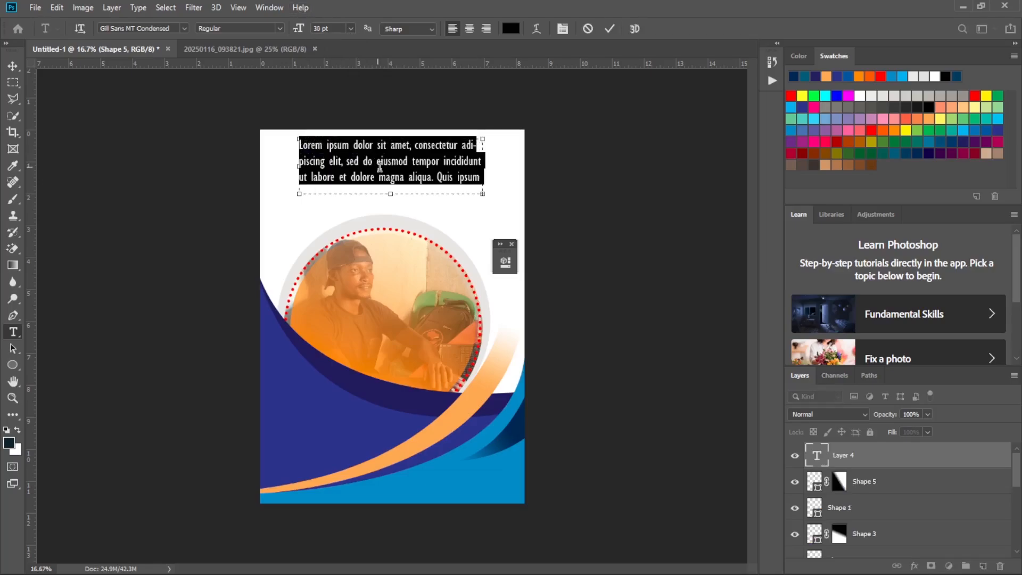
pyautogui.press('BackSpace')
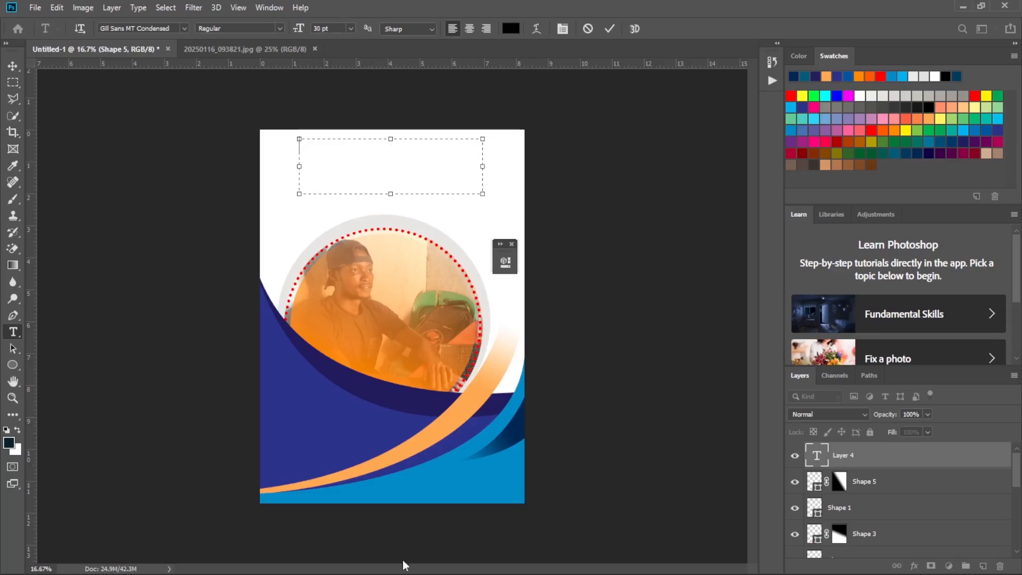
# Check the heading wording in the reference flyer and enter SPECIAL in the empty text frame above the photo.
pyautogui.moveTo(405, 574)
pyautogui.click(722, 560)
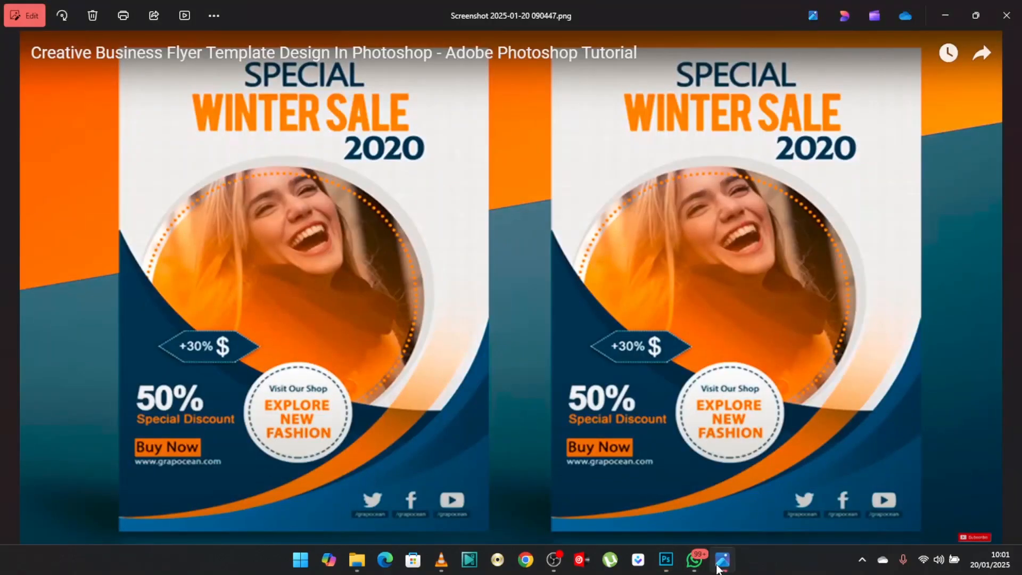
pyautogui.click(719, 568)
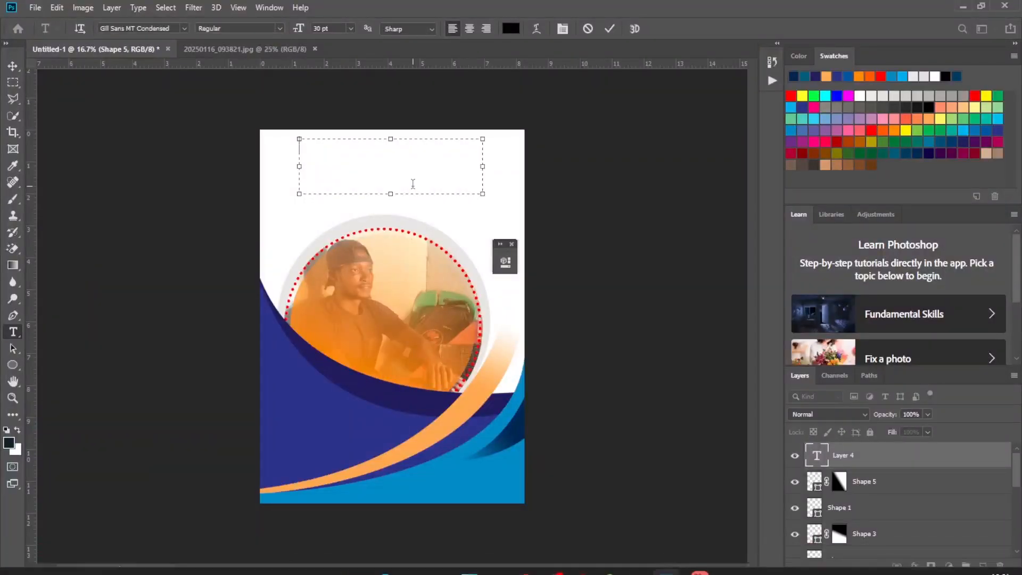
pyautogui.write('SPECI')
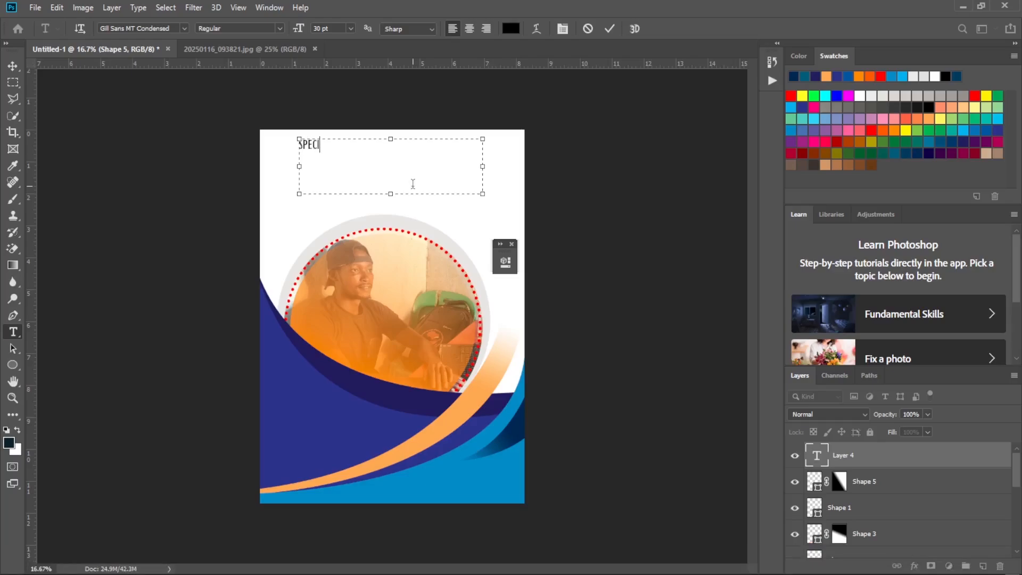
pyautogui.write('AL')
# Format the whole word SPECIAL as Arial Bold at 48 pt and commit the text.
pyautogui.hotkey('ctrl', 'a')
pyautogui.click(184, 28)
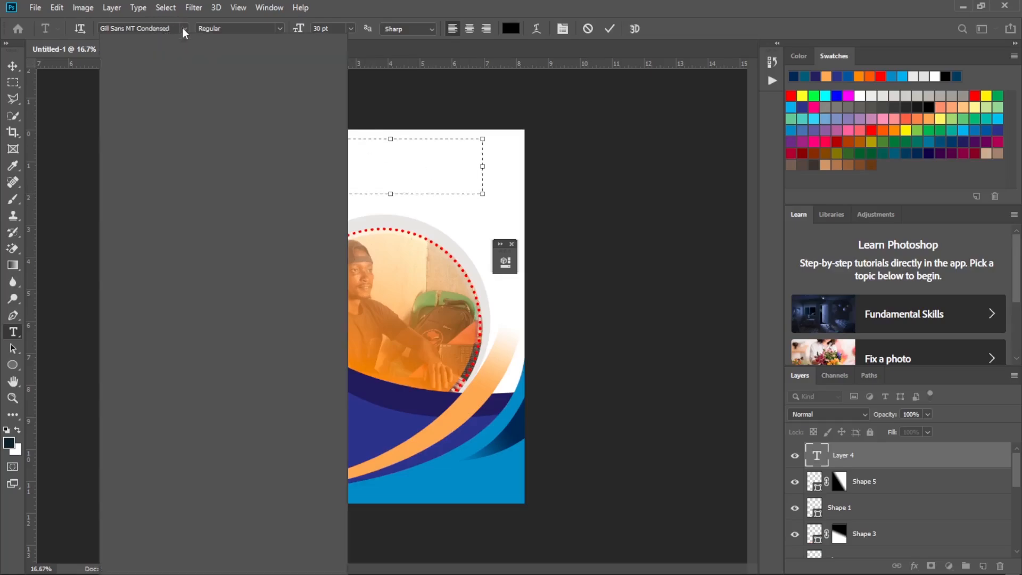
pyautogui.moveTo(345, 202); pyautogui.dragTo(345, 125)
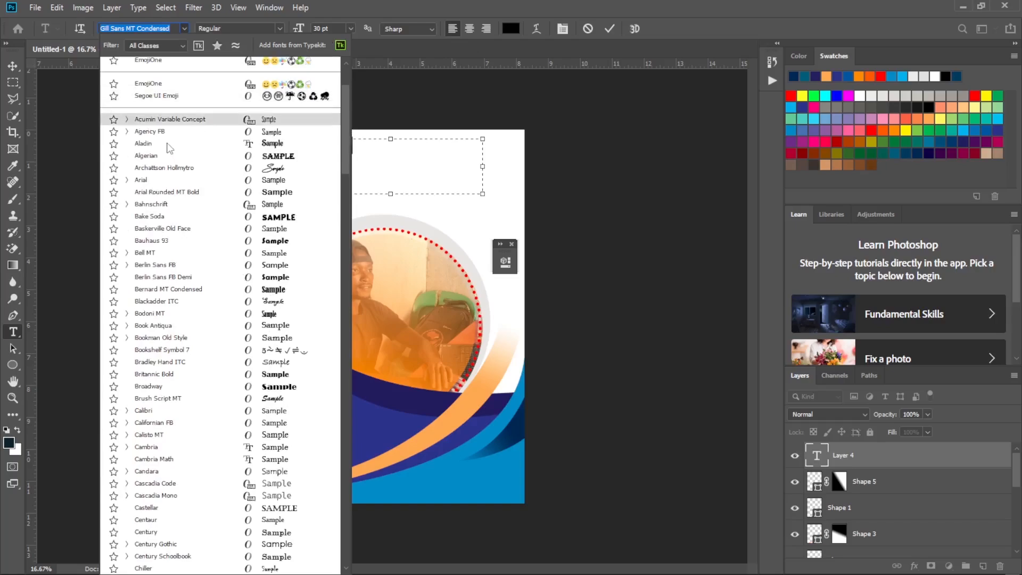
pyautogui.click(161, 180)
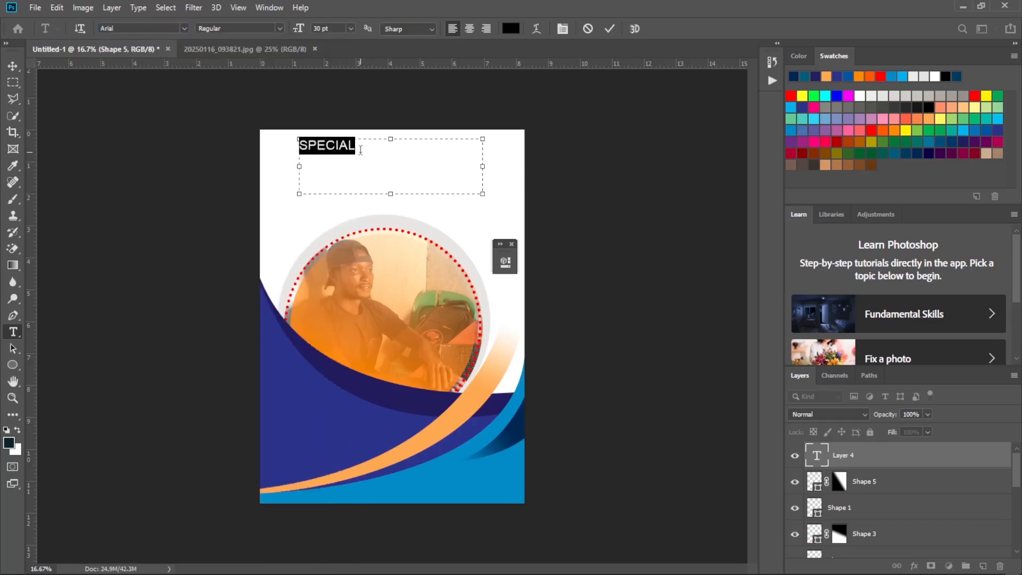
pyautogui.click(276, 27)
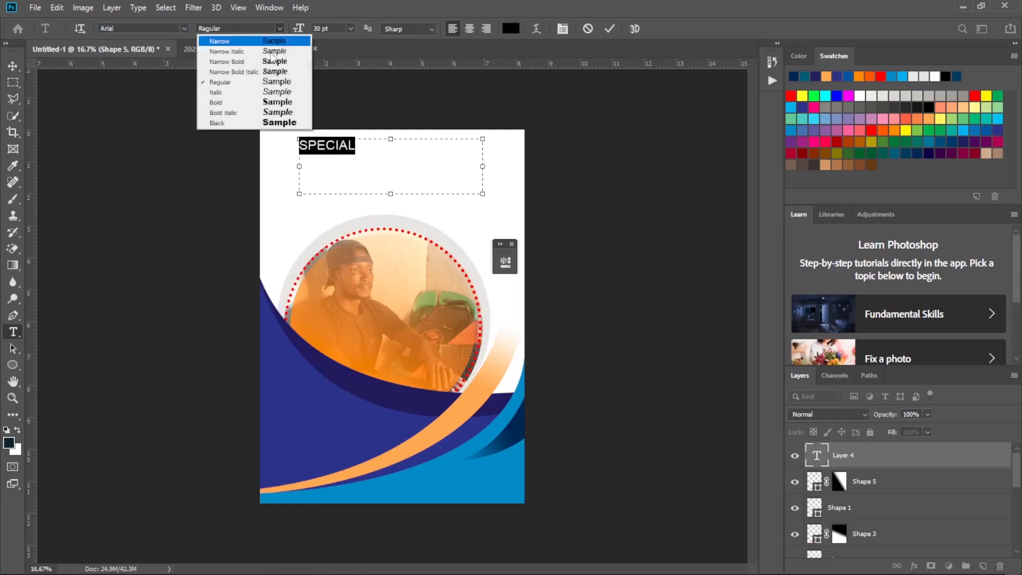
pyautogui.click(272, 105)
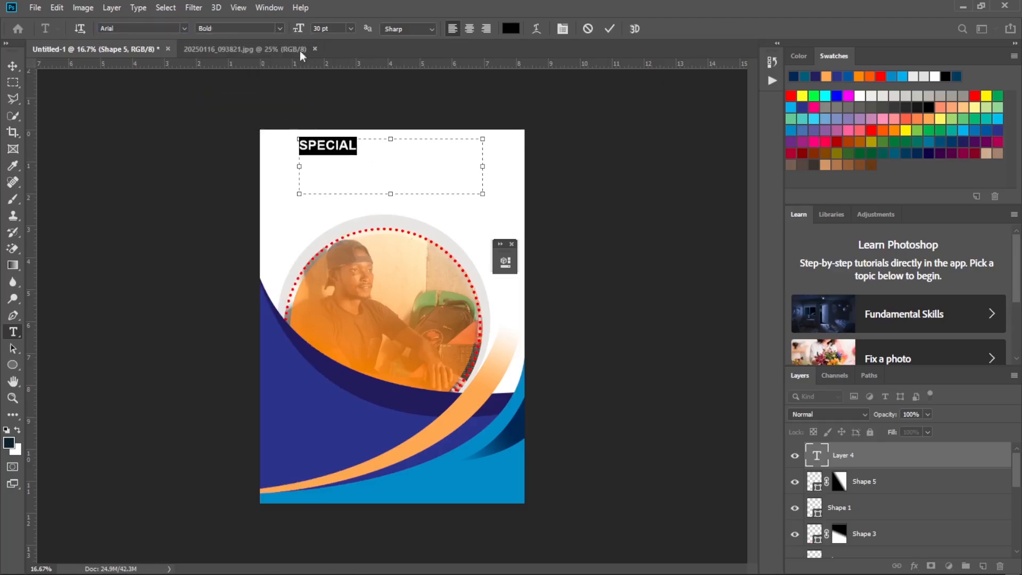
pyautogui.click(350, 28)
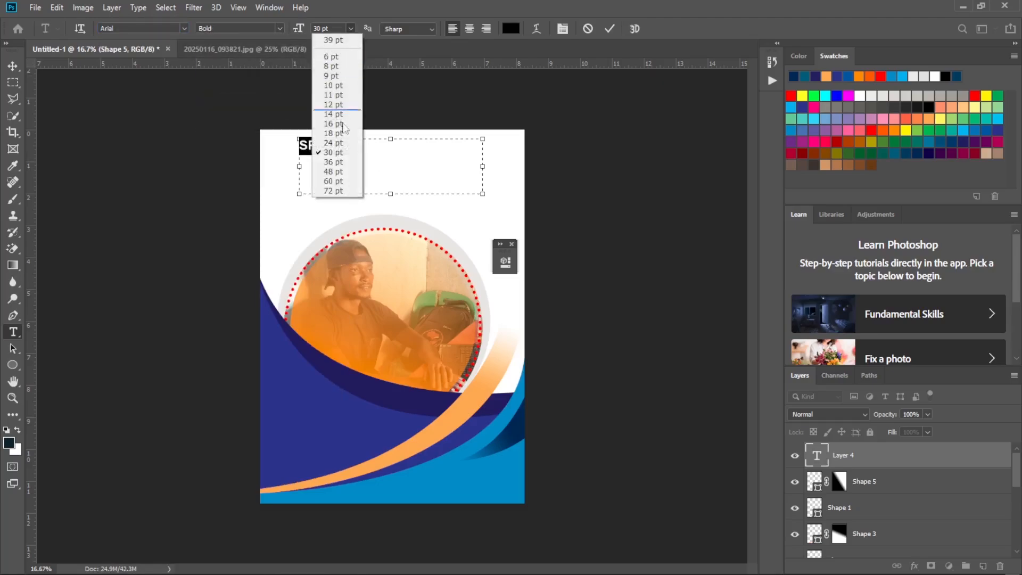
pyautogui.click(338, 172)
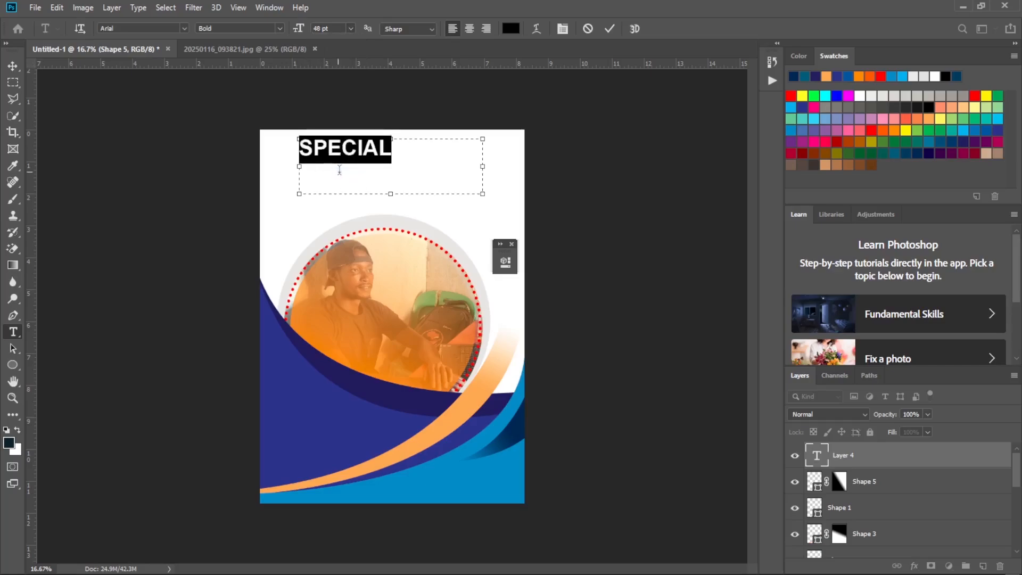
pyautogui.click(610, 30)
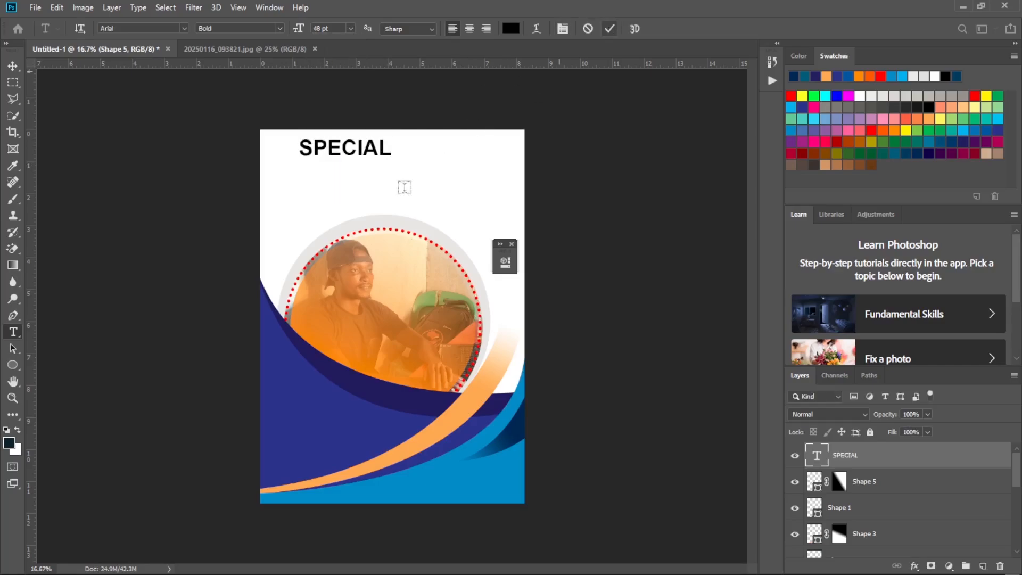
# Shrink the text frame of the SPECIAL heading to fit closely around the word.
pyautogui.click(359, 150)
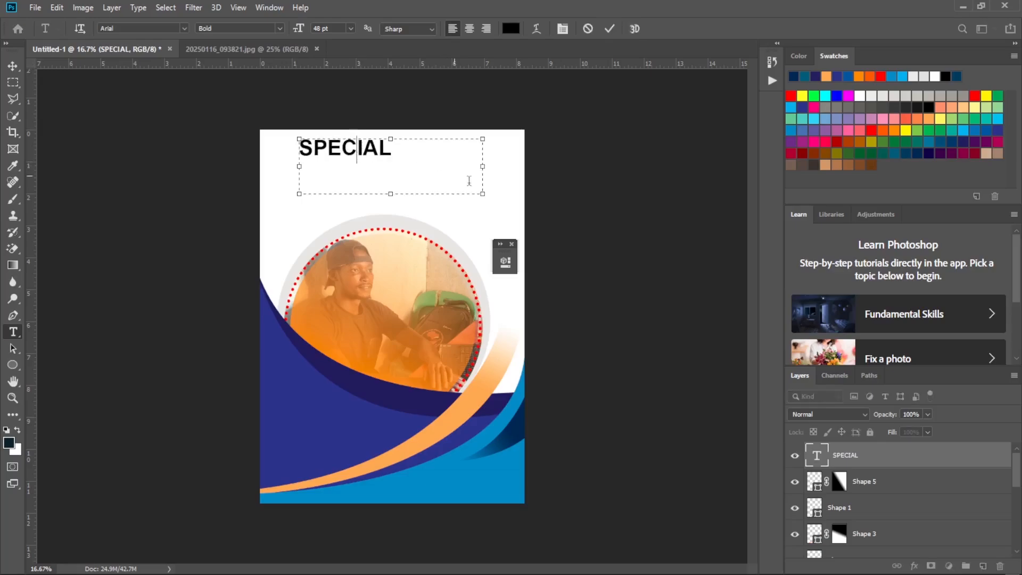
pyautogui.moveTo(481, 194); pyautogui.dragTo(400, 162)
pyautogui.click(614, 30)
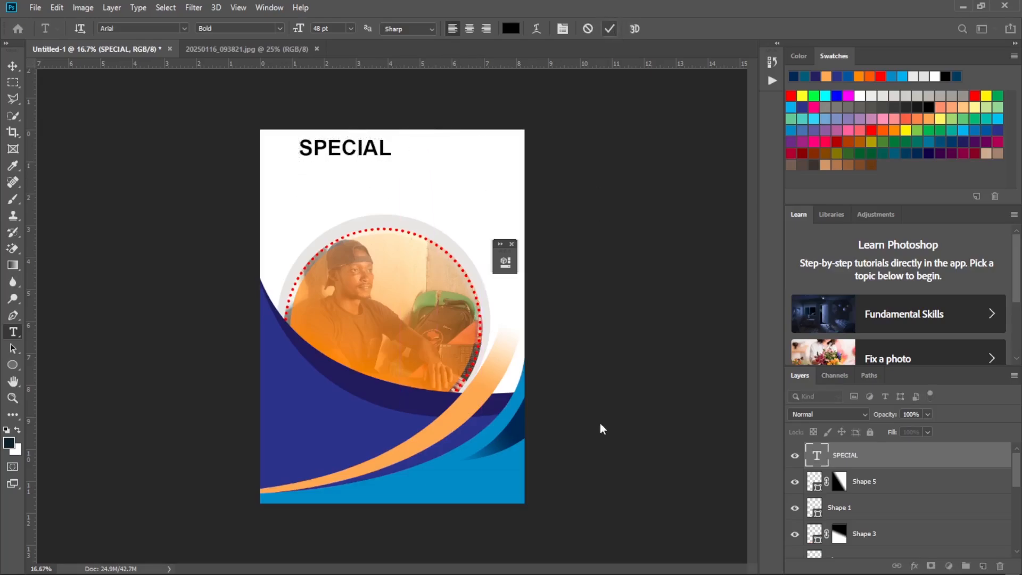
# Compare with the reference flyer and move the SPECIAL heading to the upper middle of the page, just below its top edge.
pyautogui.click(722, 565)
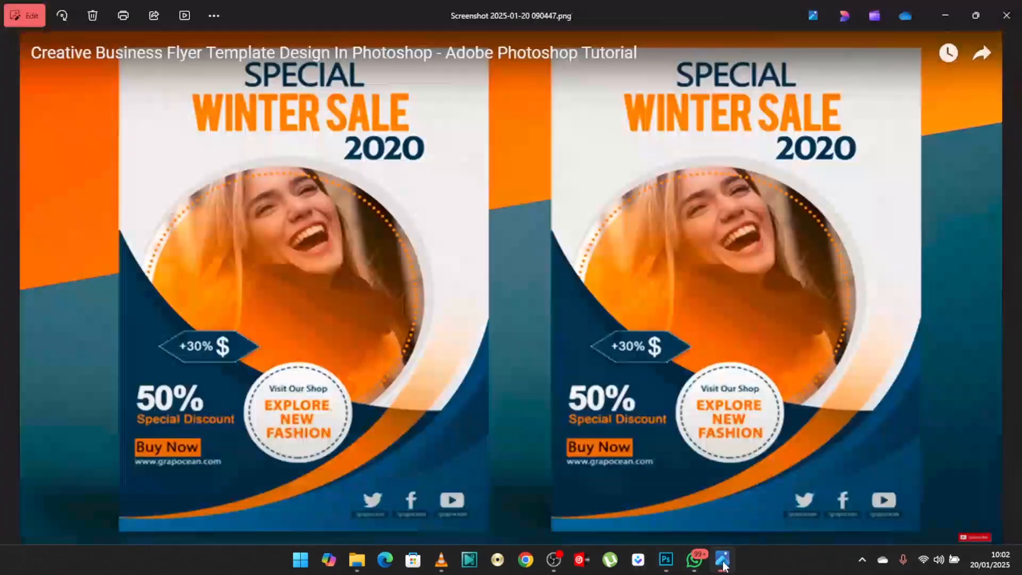
pyautogui.click(722, 565)
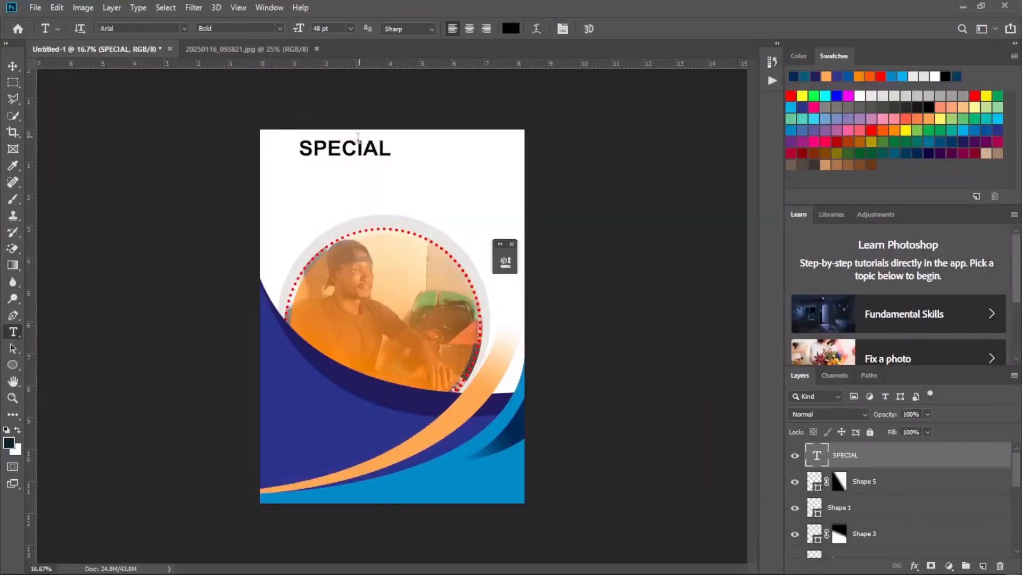
pyautogui.press('v')
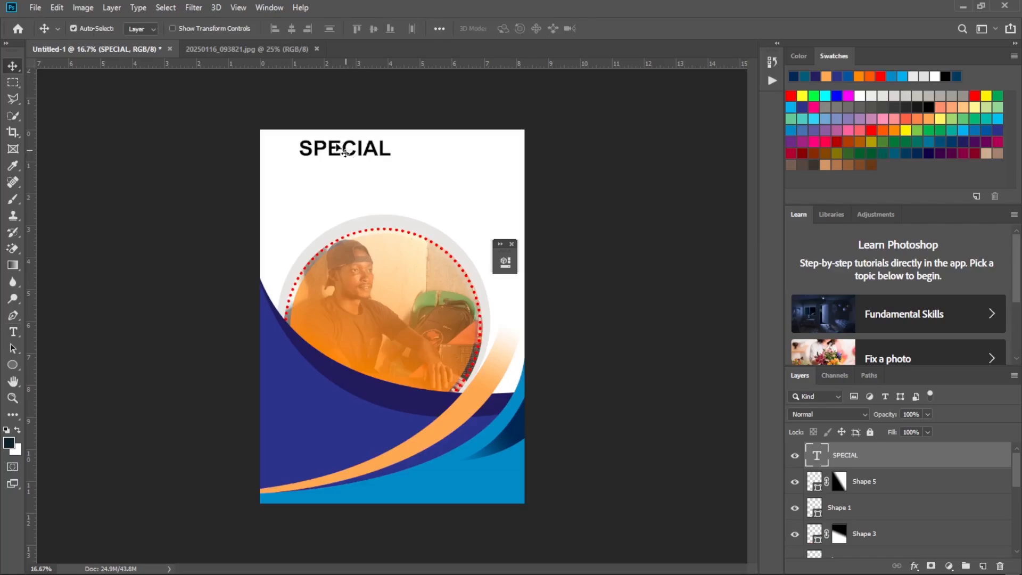
pyautogui.moveTo(347, 155); pyautogui.dragTo(384, 144)
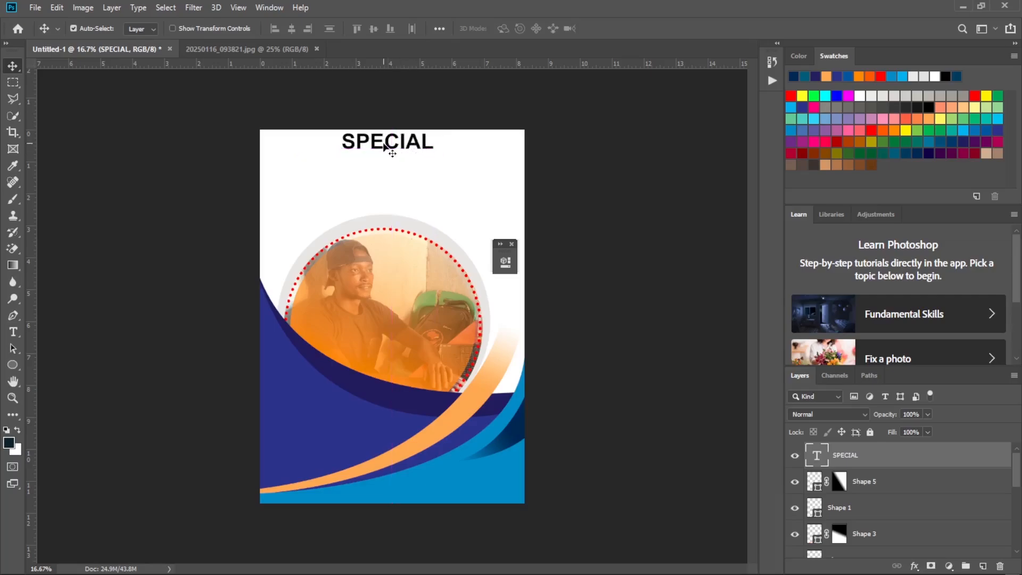
# Apply a Color Overlay layer style in dark blue 003366 to the SPECIAL text layer.
pyautogui.press('t')
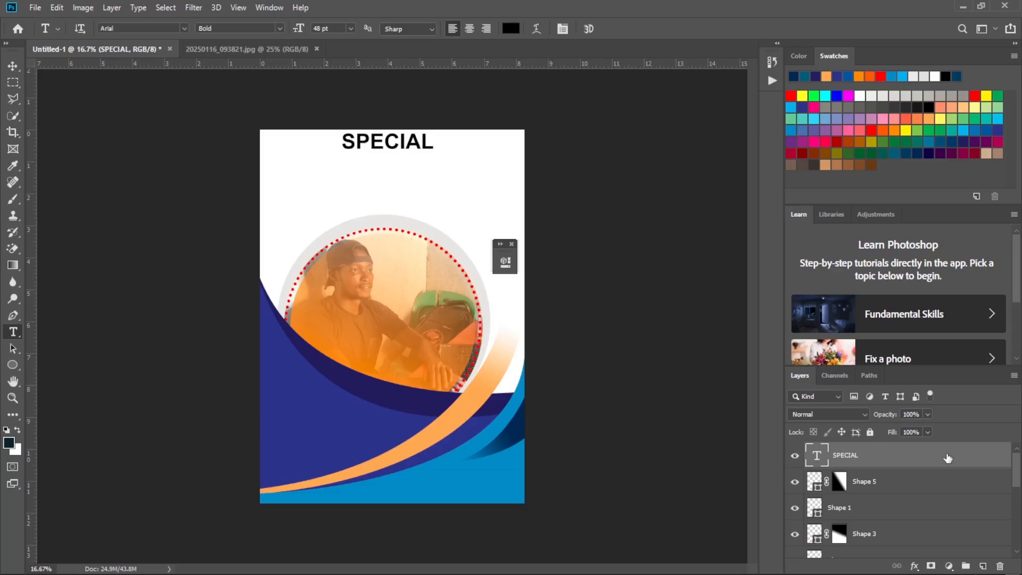
pyautogui.doubleClick(948, 458)
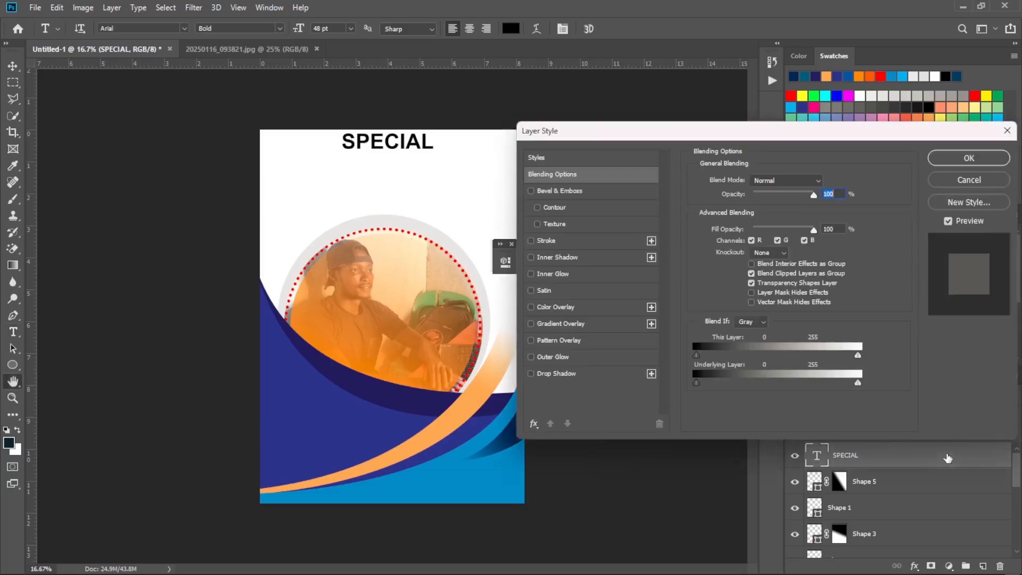
pyautogui.click(613, 307)
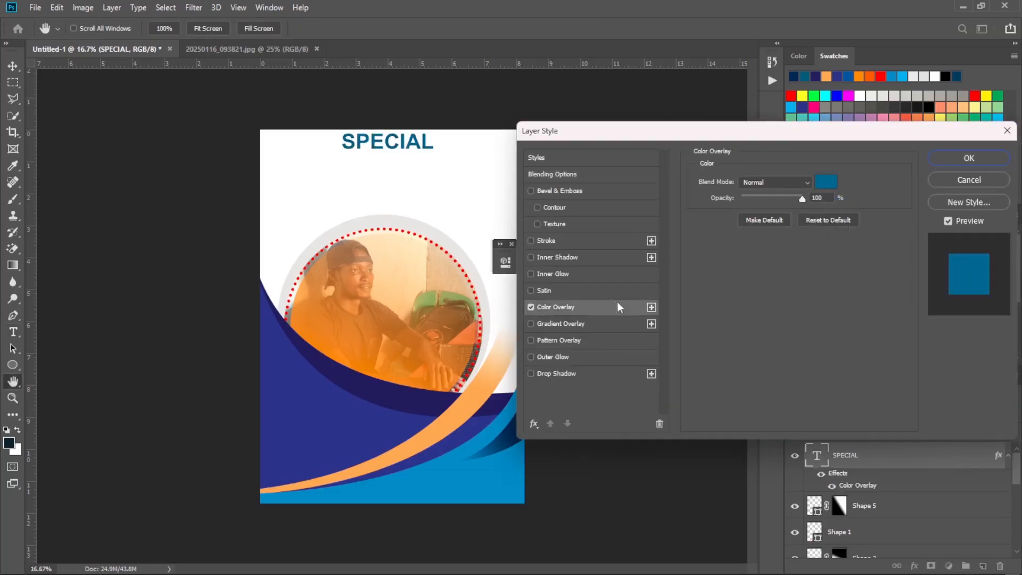
pyautogui.click(832, 185)
pyautogui.click(743, 269)
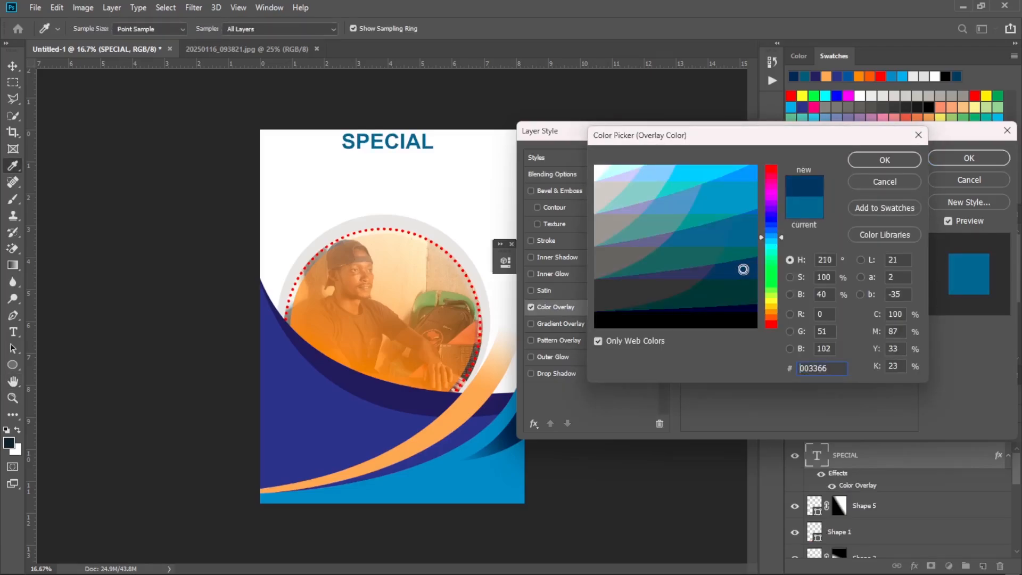
pyautogui.click(971, 161)
pyautogui.click(895, 158)
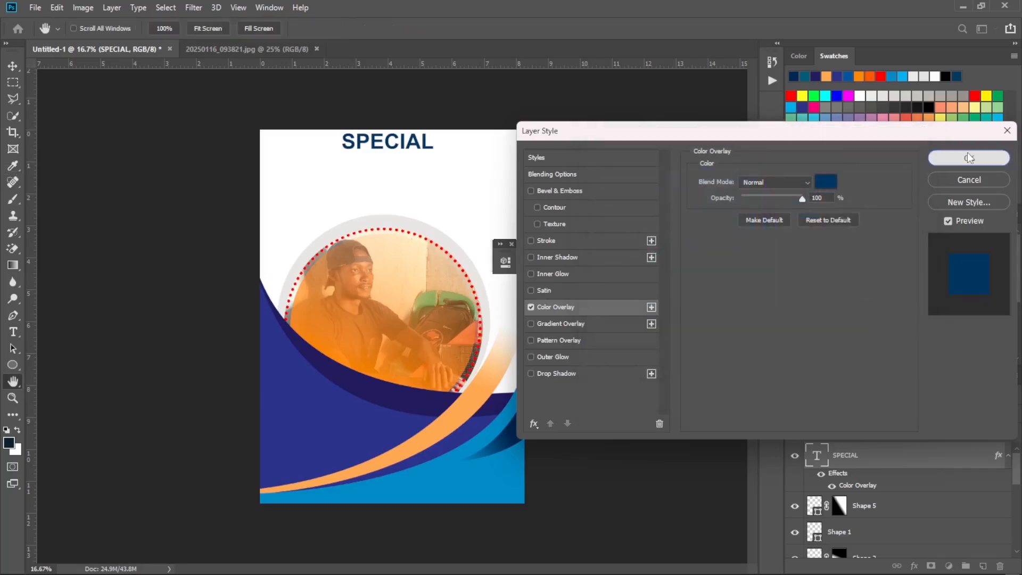
pyautogui.click(969, 159)
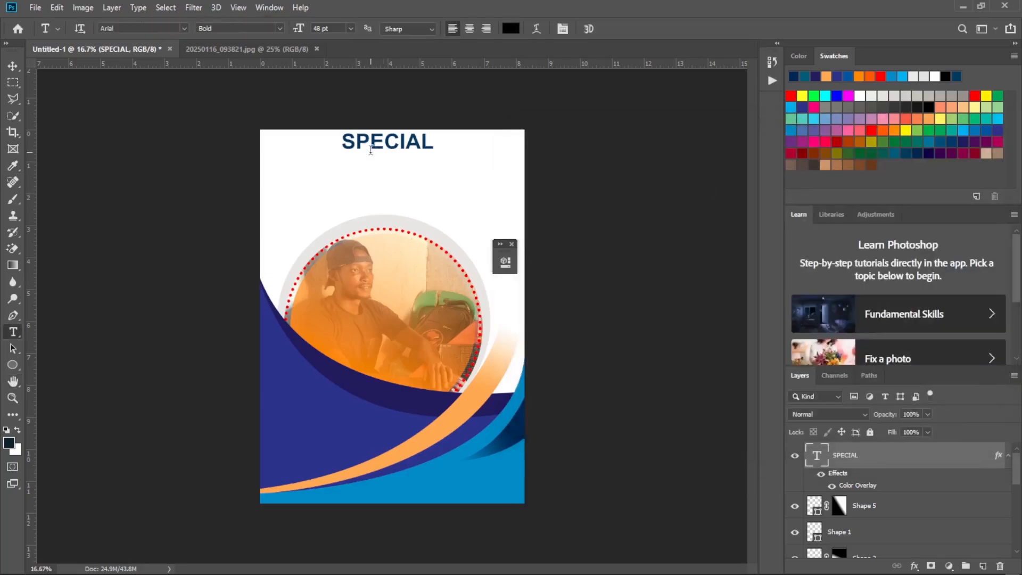
# Shift the SPECIAL heading slightly right to centre it on the page and check the reference flyer for the next heading line.
pyautogui.press('v')
pyautogui.moveTo(384, 142); pyautogui.dragTo(393, 143)
pyautogui.moveTo(690, 559)
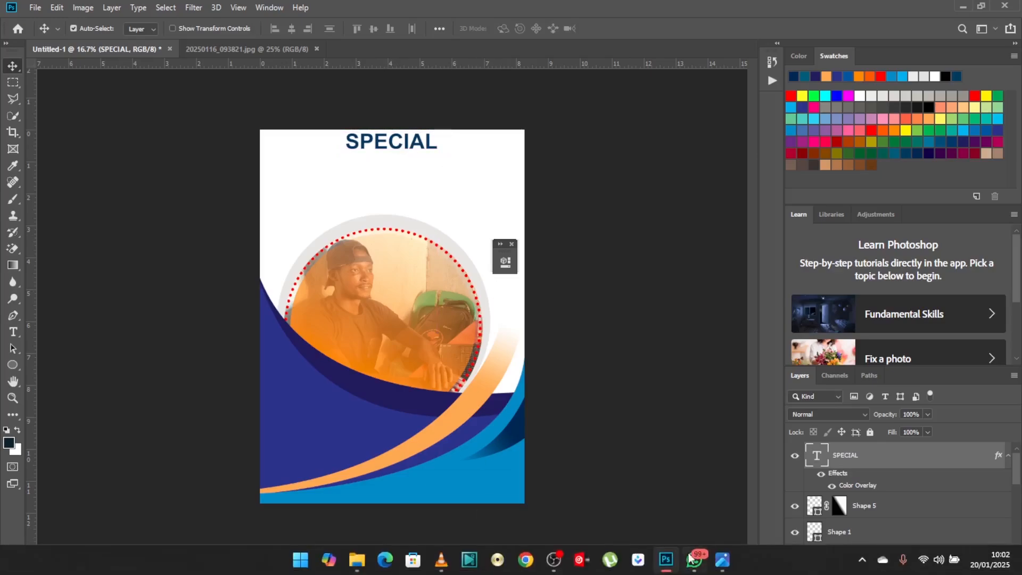
pyautogui.click(722, 565)
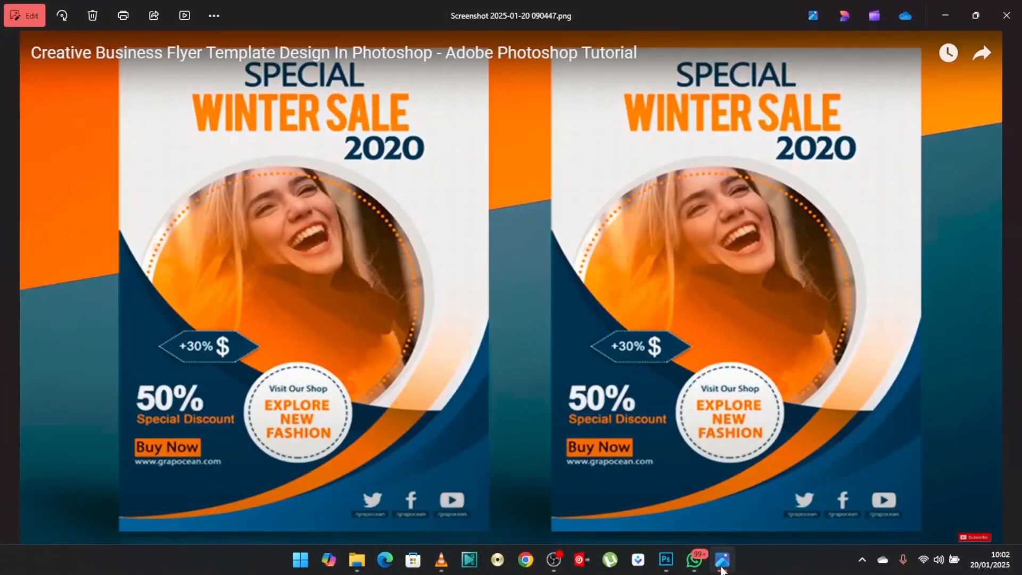
pyautogui.click(721, 565)
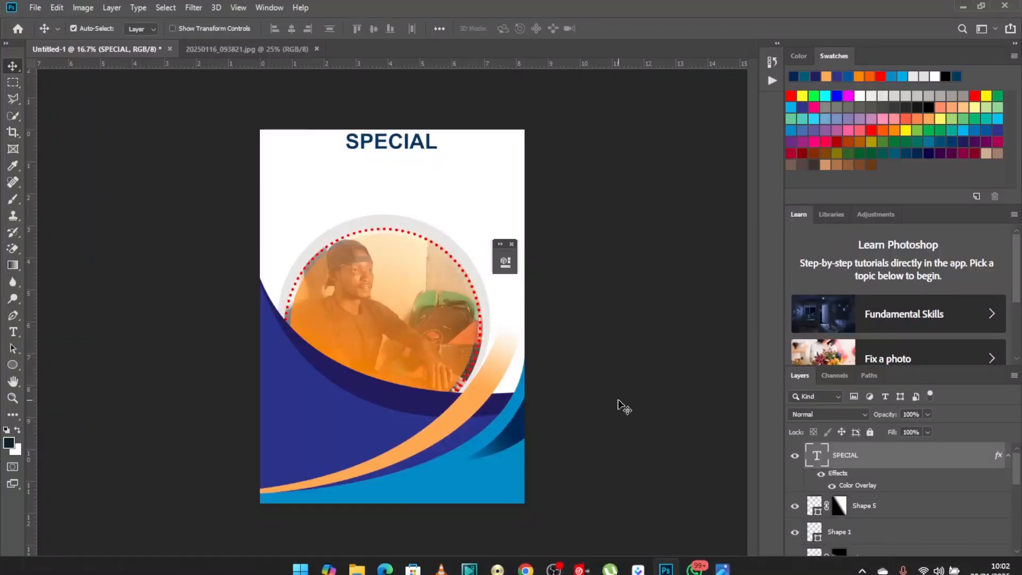
# Draw a paragraph text frame between SPECIAL and the photo and replace its placeholder text with WINTER SALE.
pyautogui.click(14, 332)
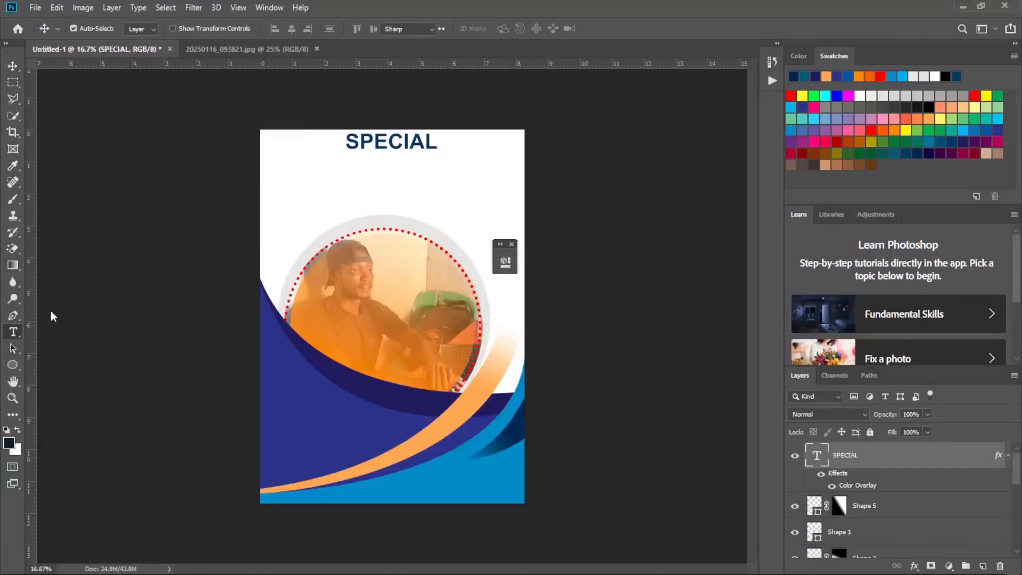
pyautogui.moveTo(310, 156); pyautogui.dragTo(497, 196)
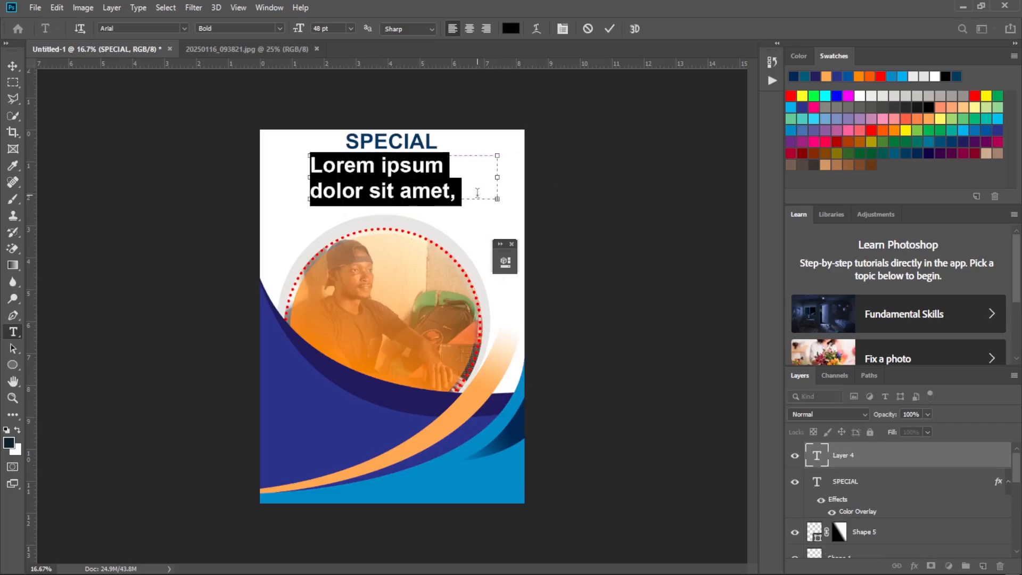
pyautogui.press('BackSpace')
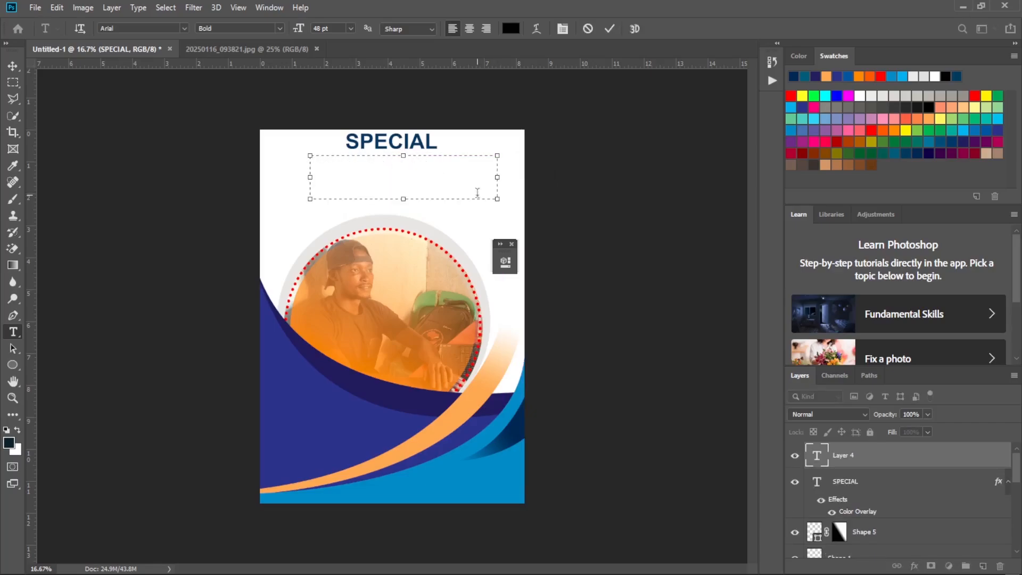
pyautogui.write('WINTER')
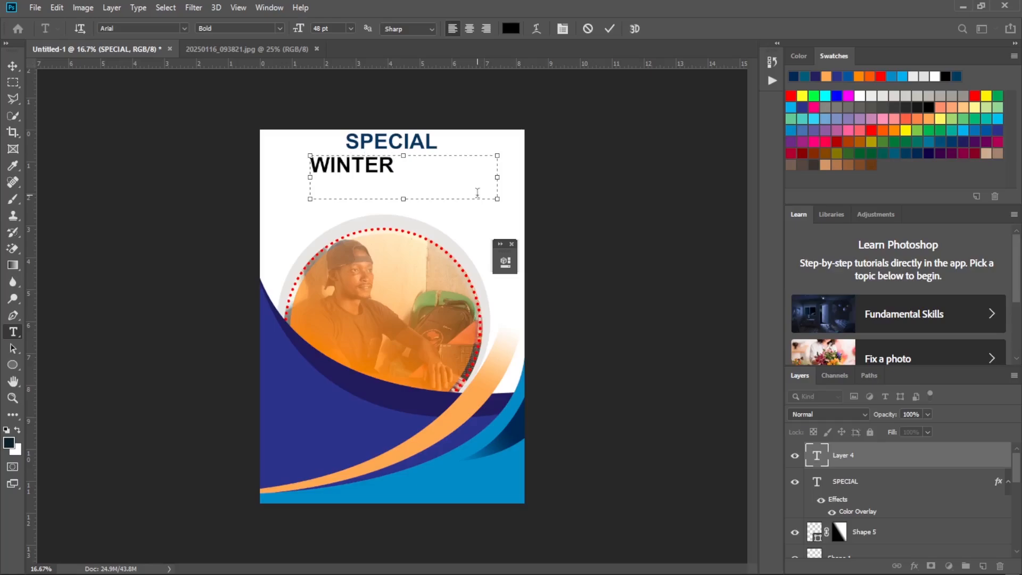
pyautogui.write(' SALE')
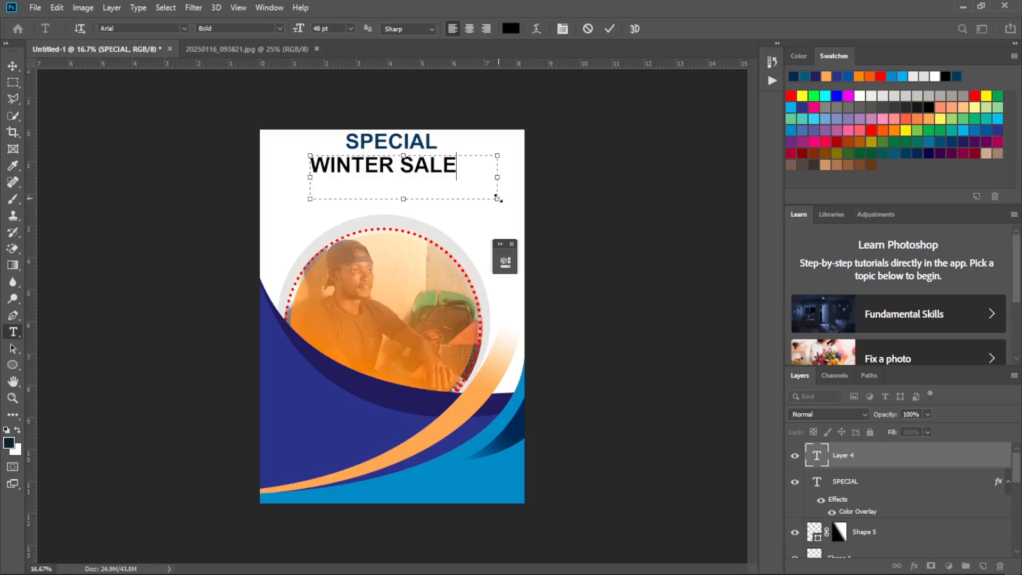
# Set WINTER SALE to the Black font style and resize its text frame to fit the words on one line.
pyautogui.moveTo(498, 198); pyautogui.dragTo(255, 156)
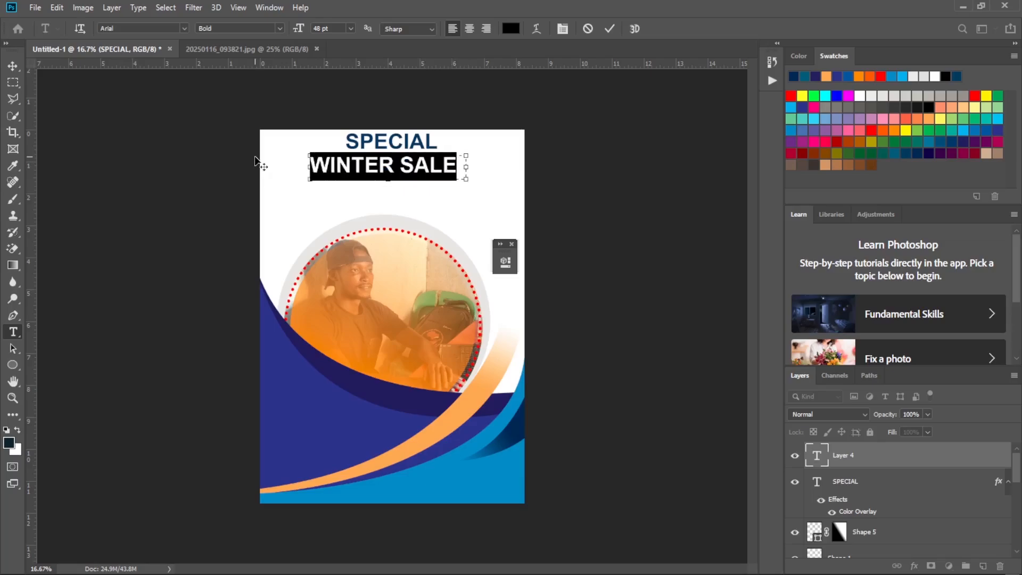
pyautogui.click(279, 28)
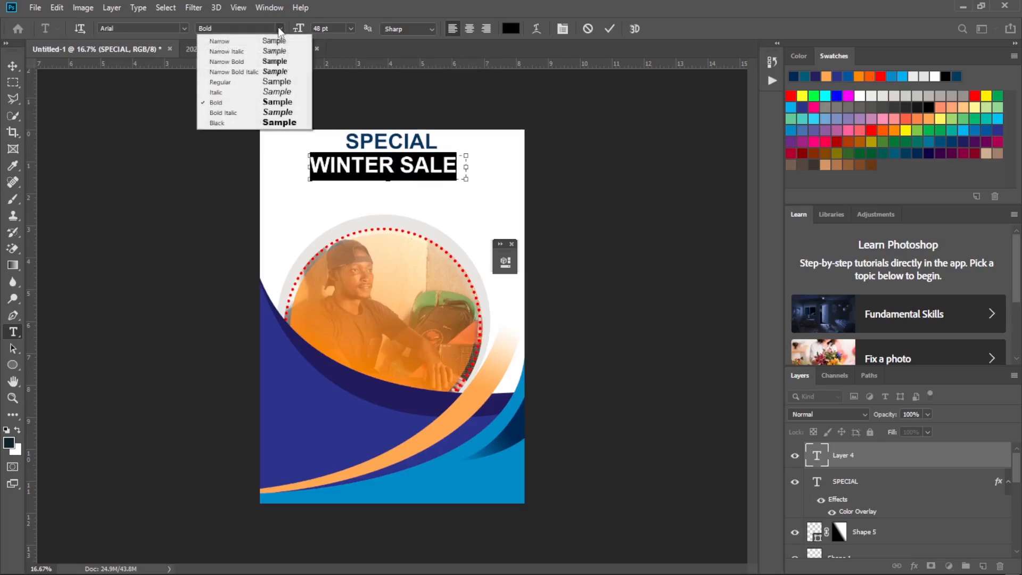
pyautogui.click(270, 123)
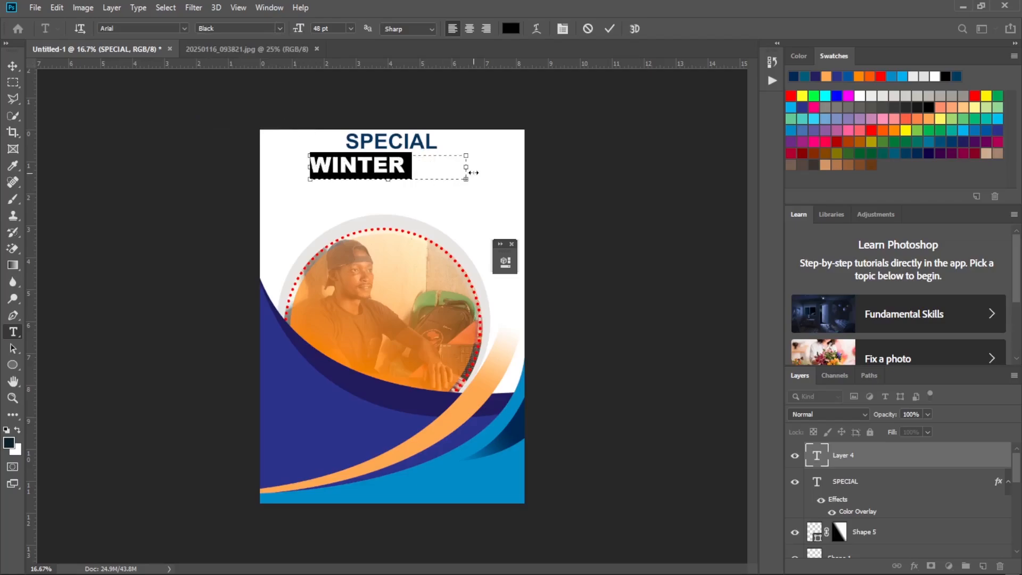
pyautogui.moveTo(467, 167)
pyautogui.mouseDown()
pyautogui.moveTo(499, 158)
pyautogui.moveTo(482, 162)
pyautogui.mouseUp()
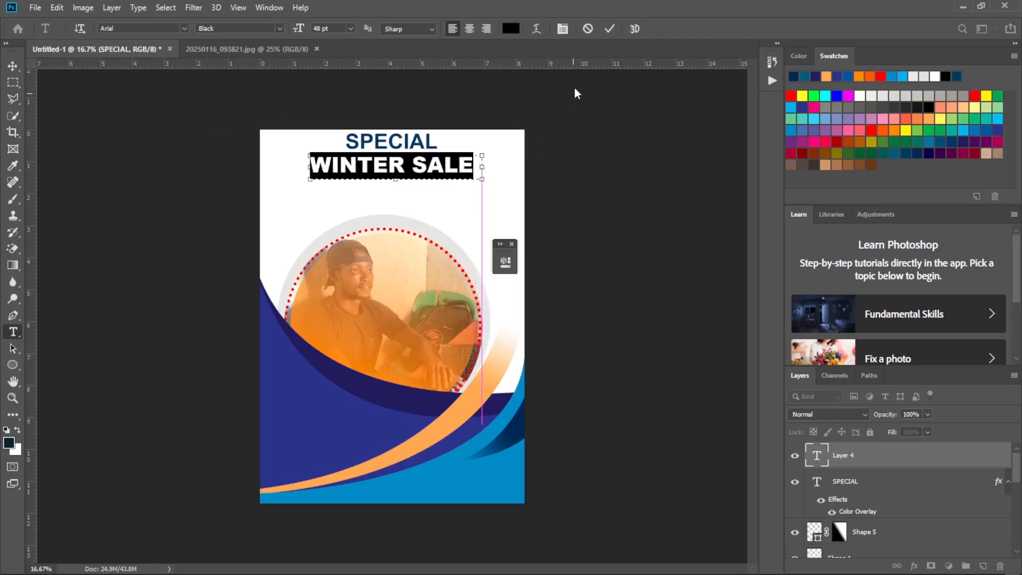
# Commit the WINTER SALE text and move it up and slightly right so it sits centred just beneath SPECIAL.
pyautogui.click(609, 29)
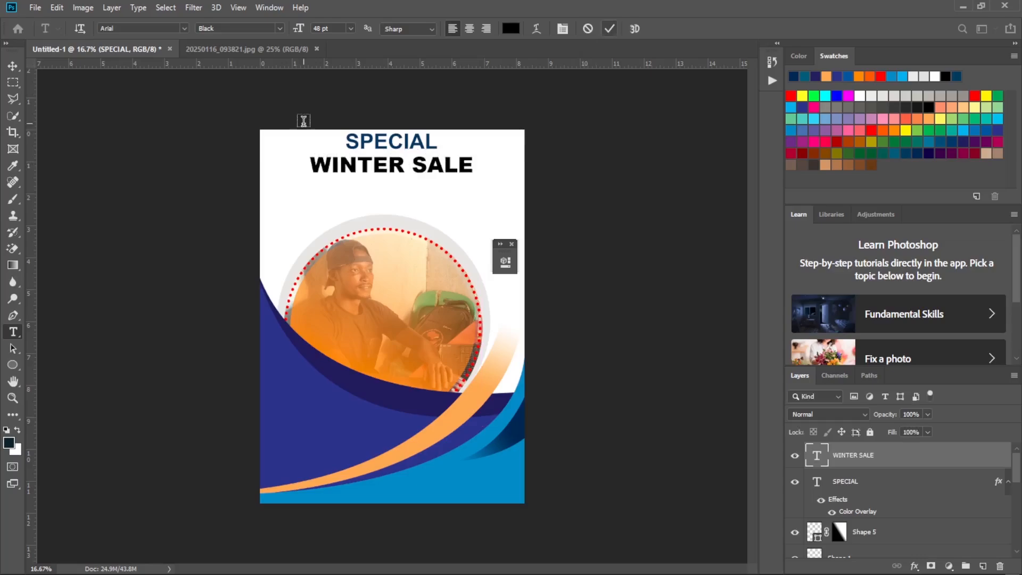
pyautogui.click(10, 68)
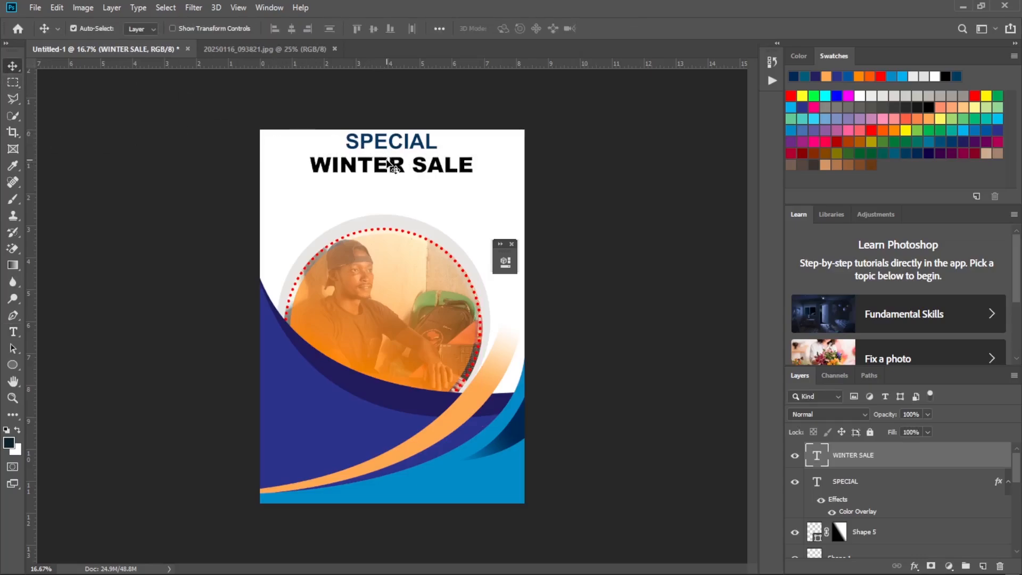
pyautogui.moveTo(384, 160); pyautogui.dragTo(387, 158)
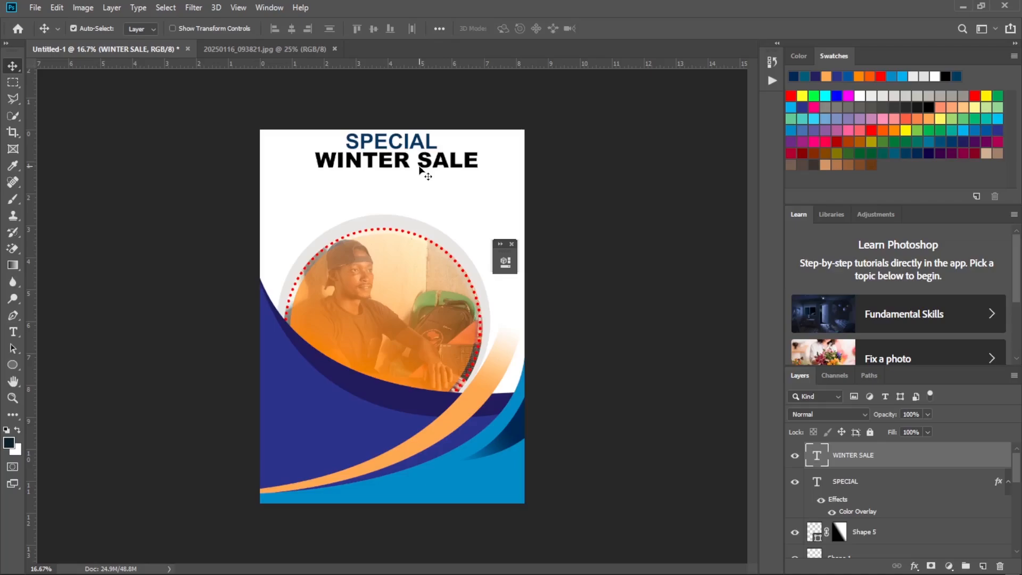
# Apply a Color Overlay layer style in orange ff9933 to the WINTER SALE text layer.
pyautogui.doubleClick(968, 454)
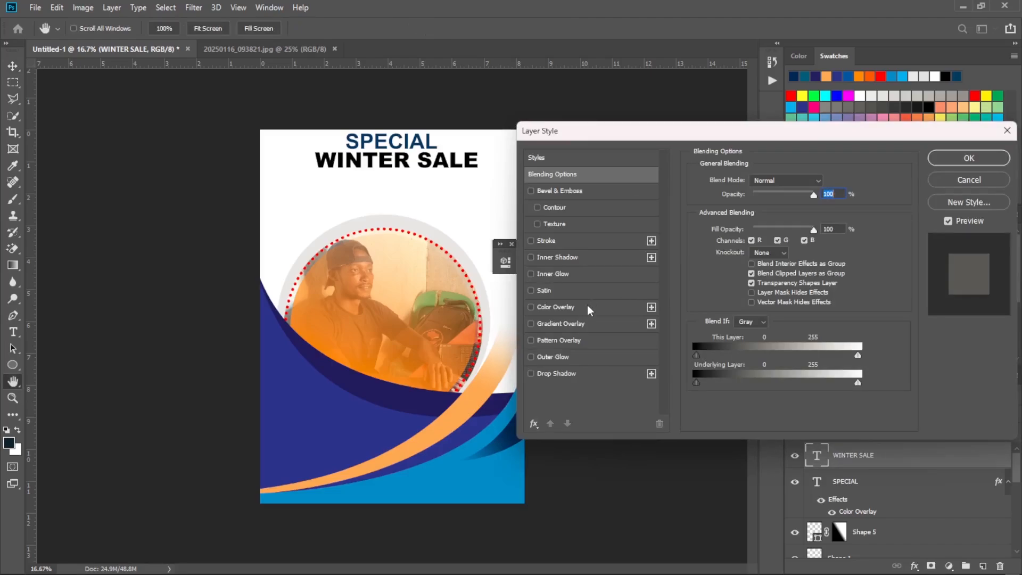
pyautogui.click(591, 309)
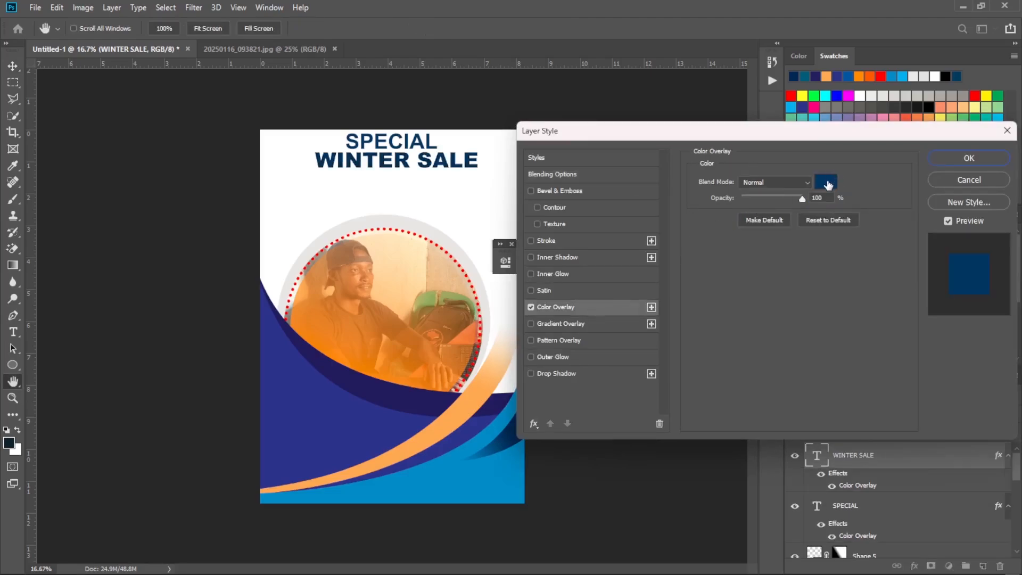
pyautogui.click(826, 182)
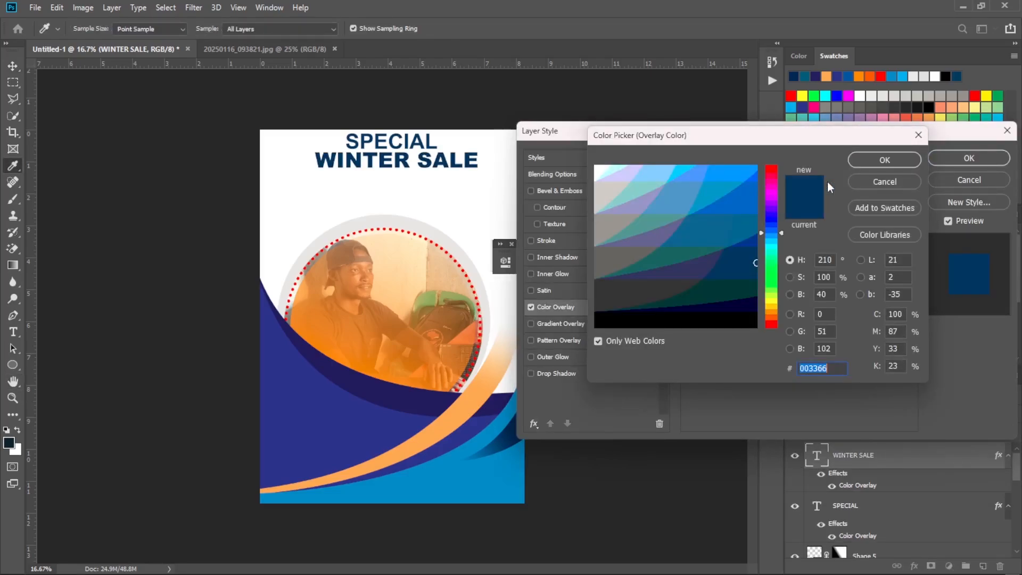
pyautogui.click(773, 311)
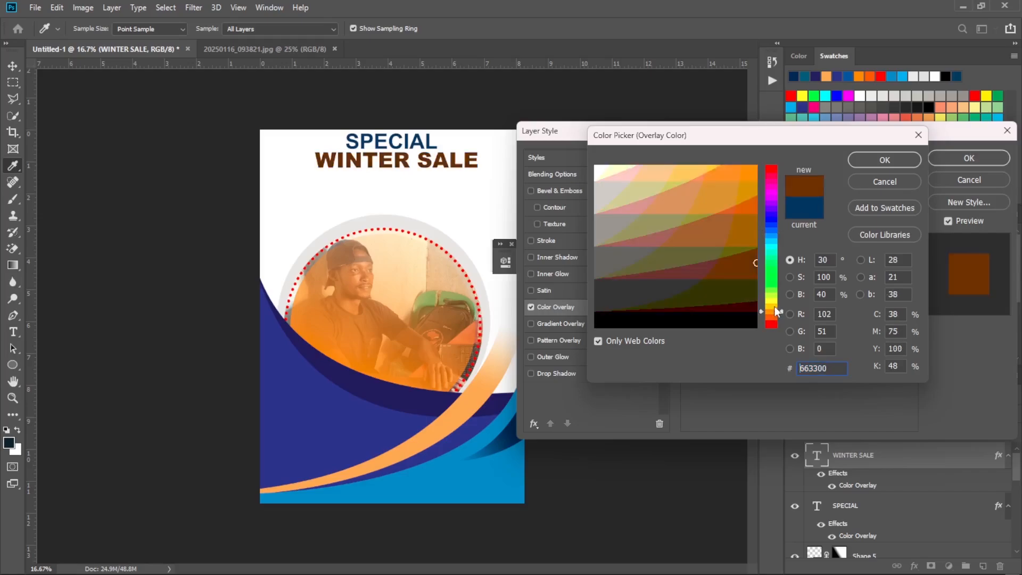
pyautogui.click(750, 207)
pyautogui.moveTo(750, 206); pyautogui.dragTo(743, 171)
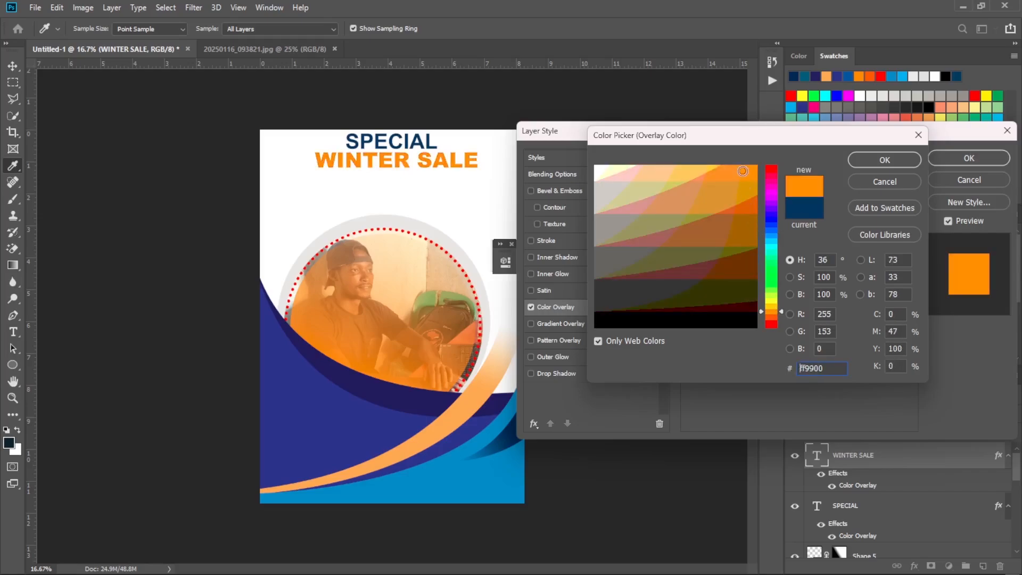
pyautogui.click(692, 179)
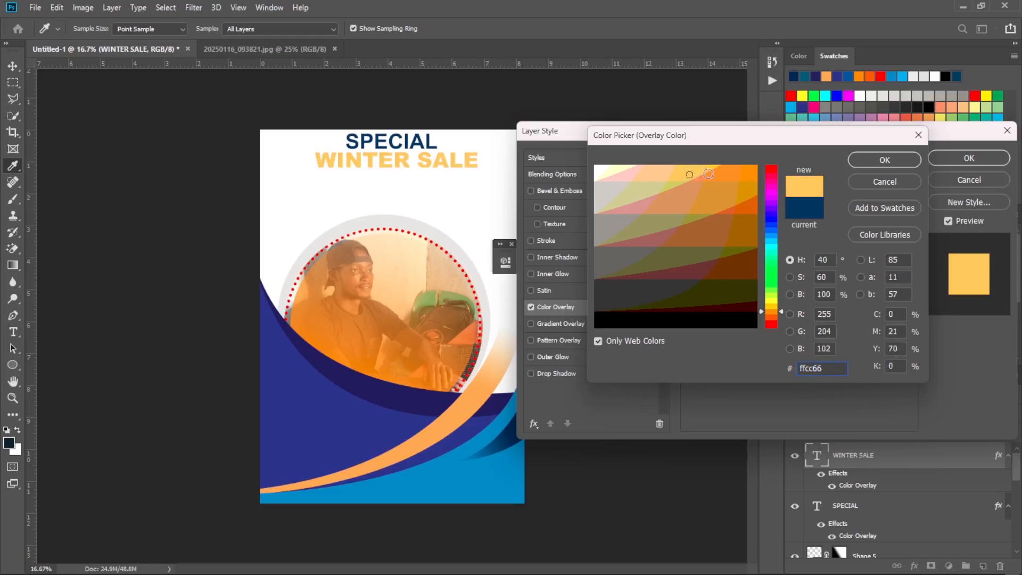
pyautogui.click(738, 175)
pyautogui.click(885, 160)
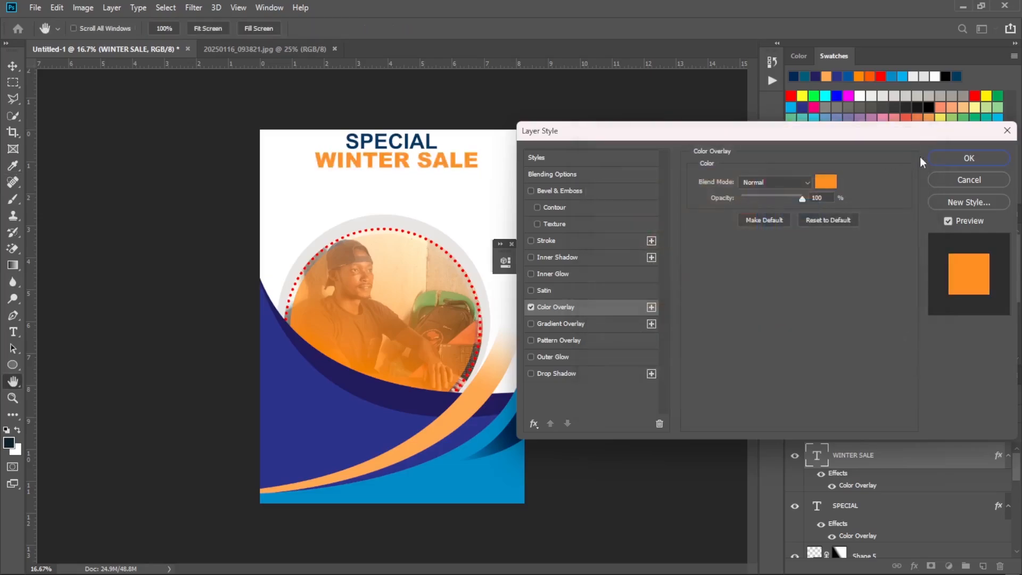
pyautogui.click(960, 160)
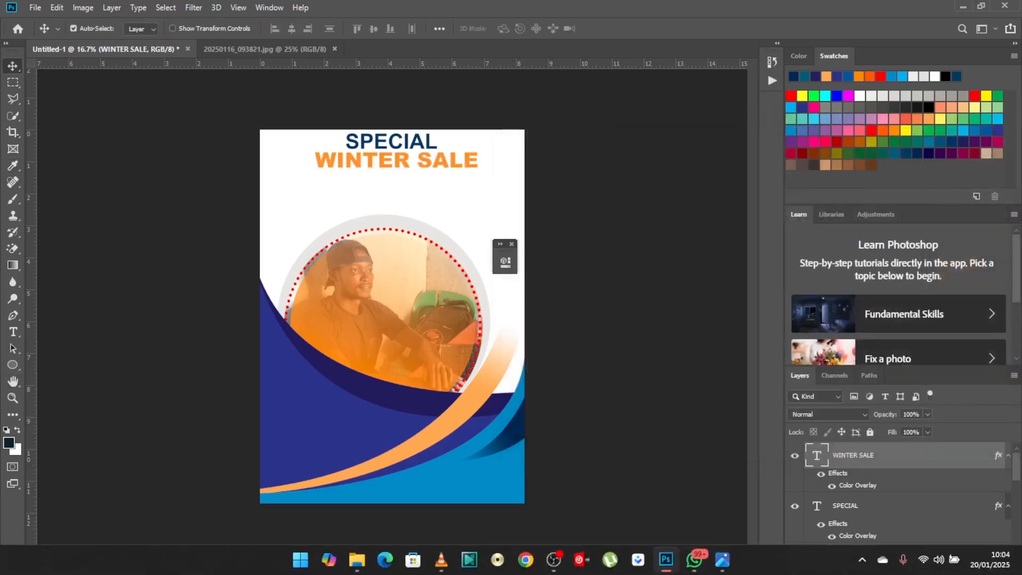
# Check the reference flyer for the year line, and add a paragraph text reading 2024 between WINTER SALE and the photo.
pyautogui.click(724, 561)
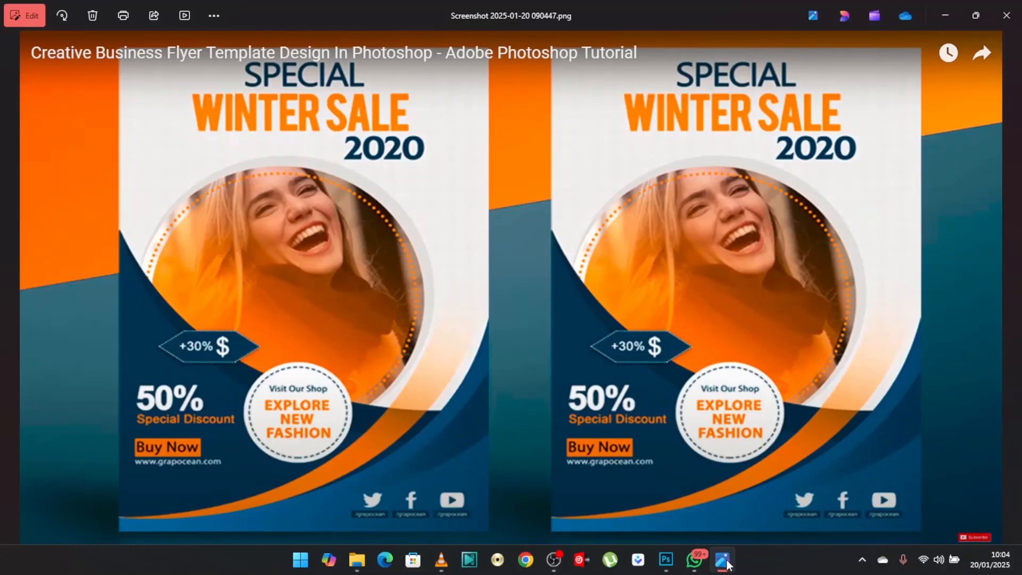
pyautogui.click(724, 560)
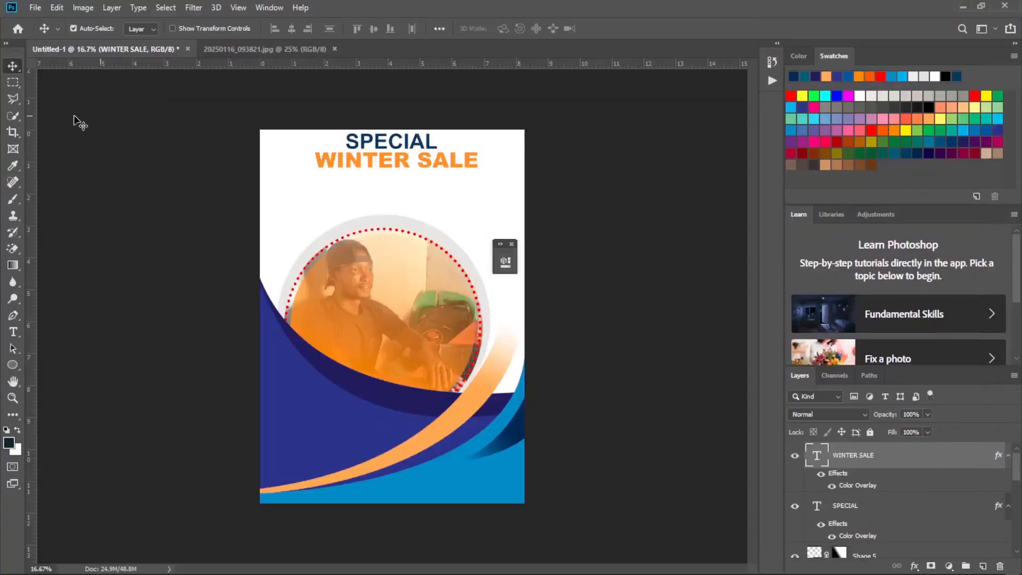
pyautogui.click(12, 334)
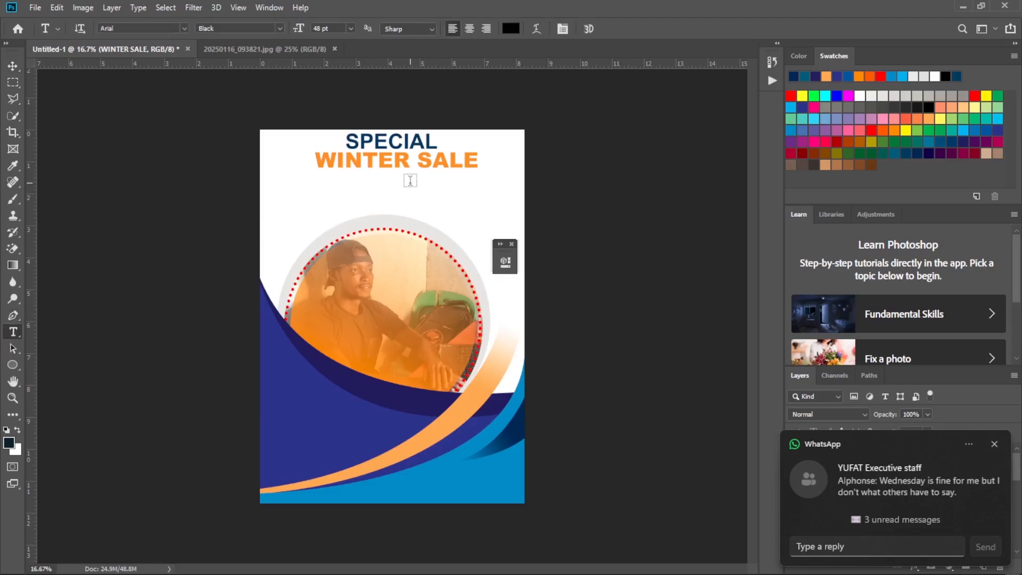
pyautogui.moveTo(393, 182); pyautogui.dragTo(508, 216)
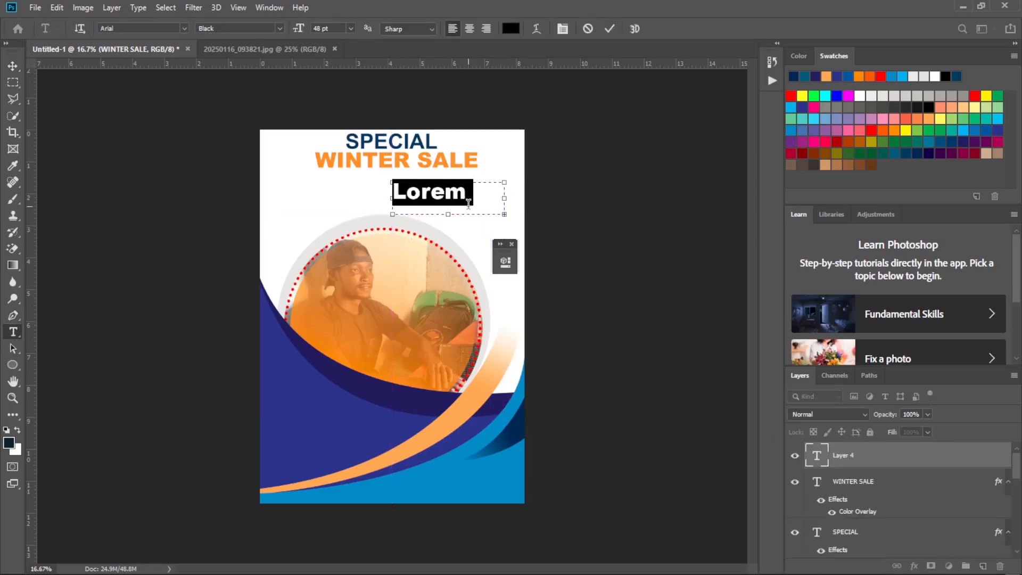
pyautogui.write('20')
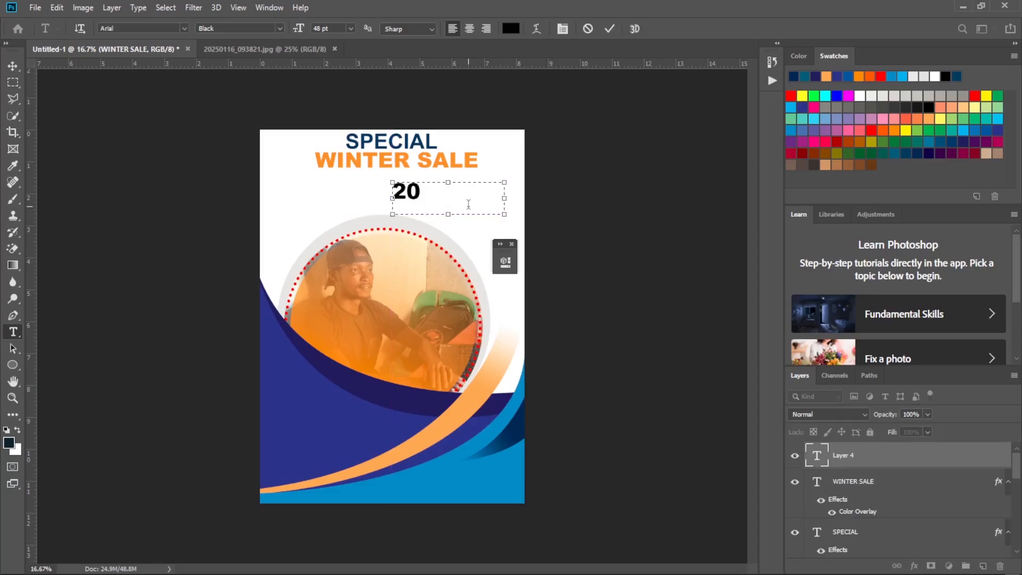
pyautogui.write('24')
pyautogui.click(610, 28)
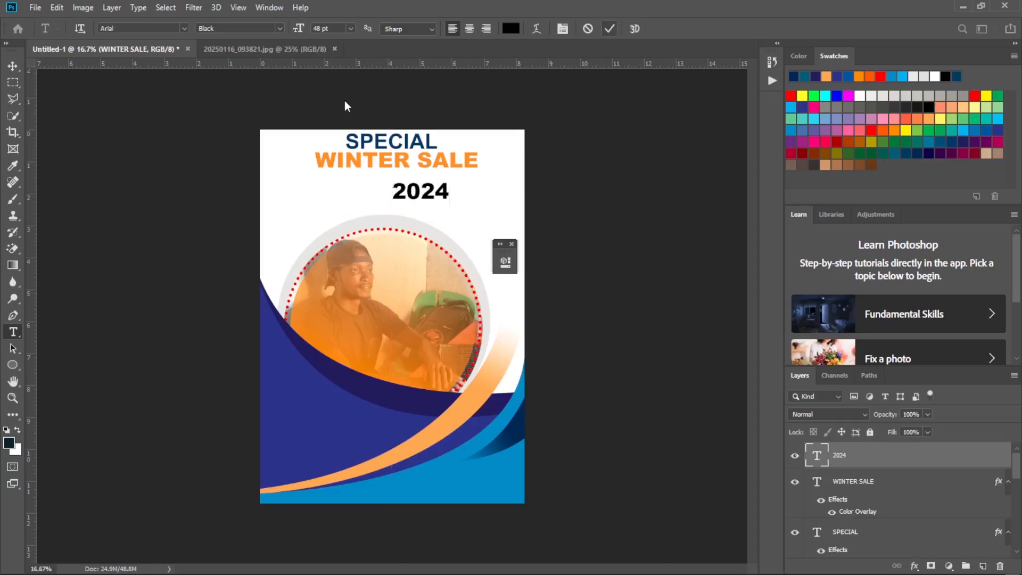
# Move the 2024 text directly beneath the right end of WINTER SALE, matching its placement in the reference flyer.
pyautogui.click(13, 66)
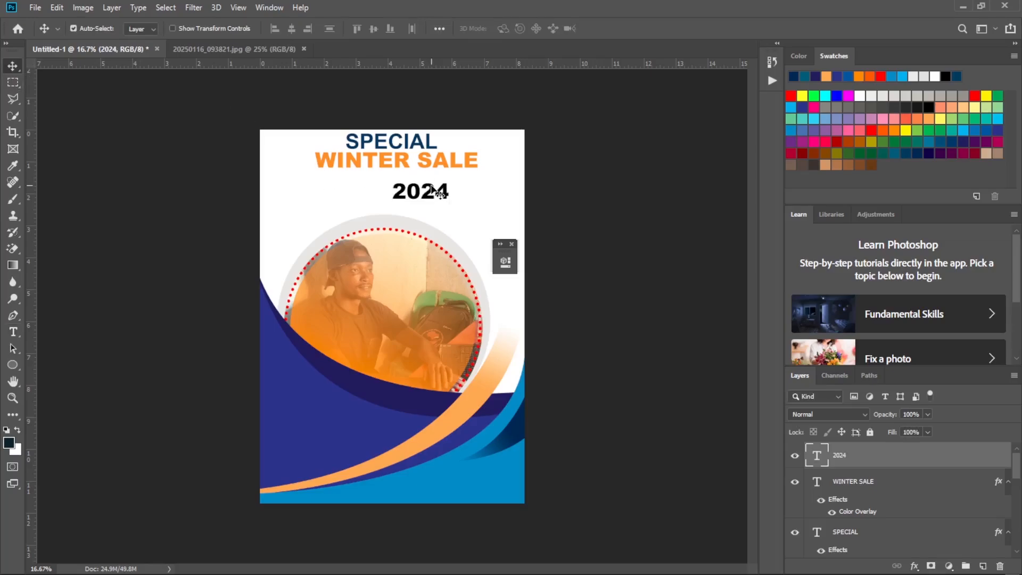
pyautogui.moveTo(433, 189); pyautogui.dragTo(466, 185)
pyautogui.click(722, 561)
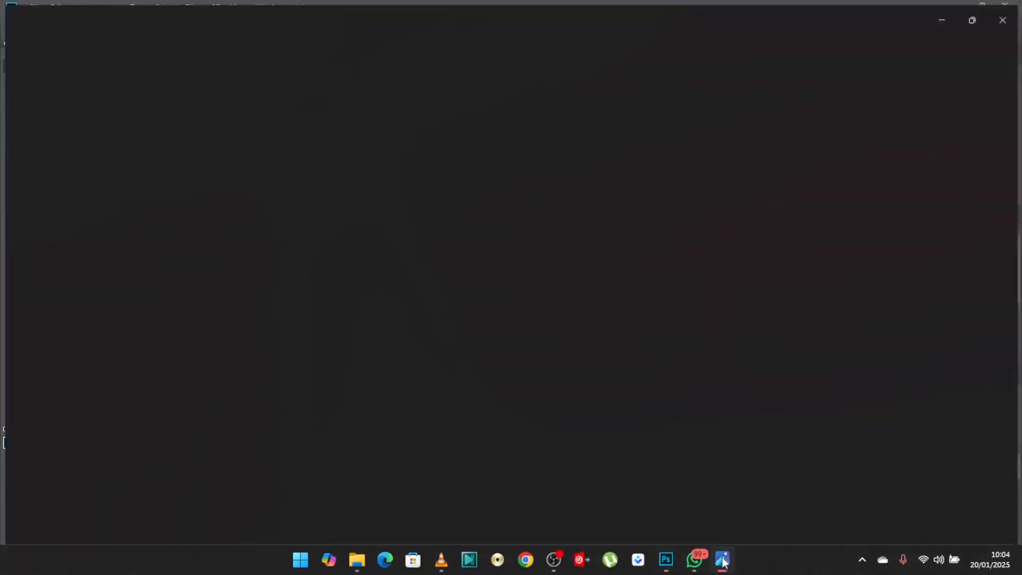
pyautogui.click(723, 560)
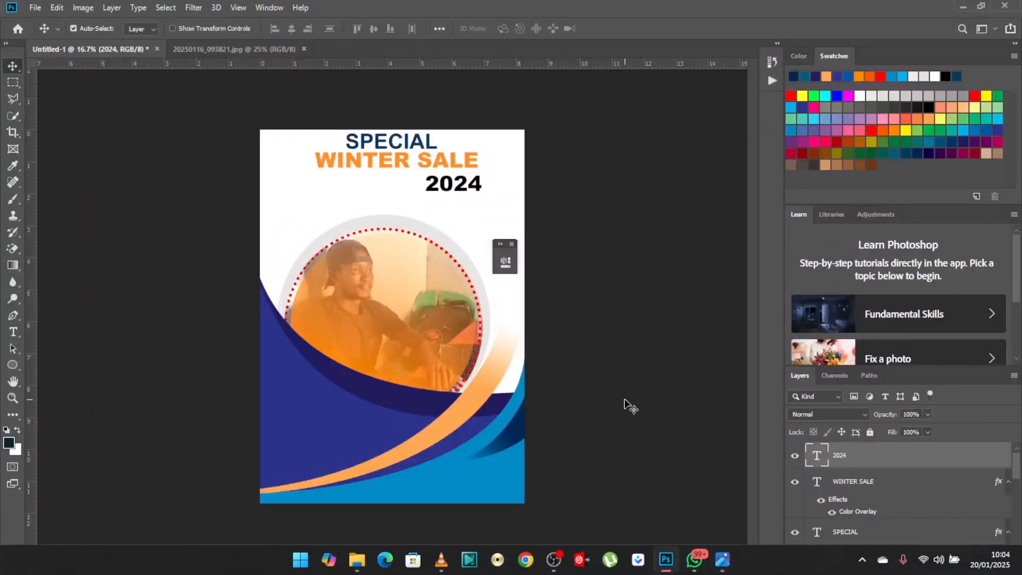
pyautogui.moveTo(479, 180); pyautogui.dragTo(478, 174)
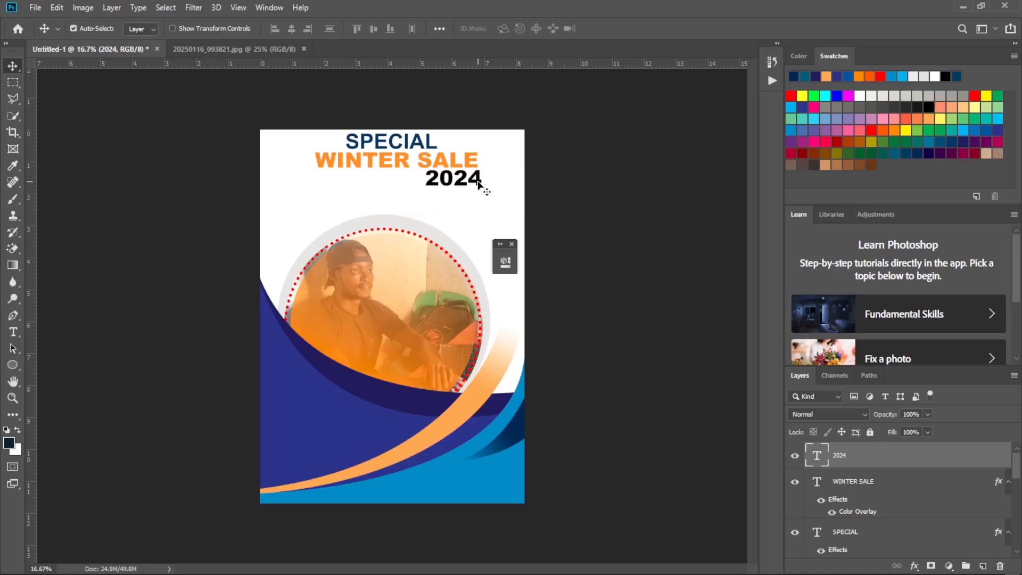
# Scale the 2024 text up proportionally to about 109% with Free Transform.
pyautogui.press('super')
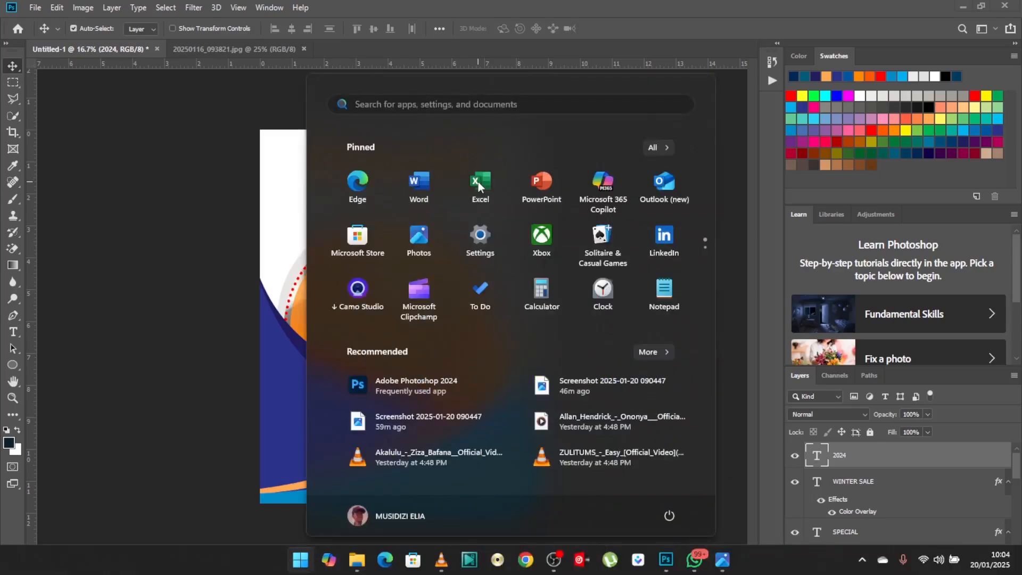
pyautogui.press('Escape')
pyautogui.hotkey('ctrl', 't')
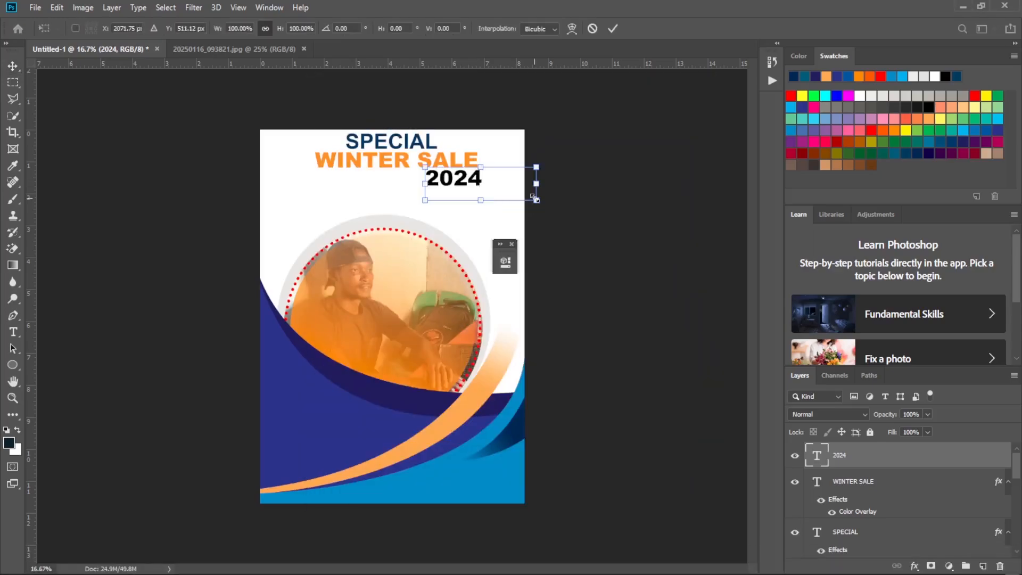
pyautogui.moveTo(536, 201); pyautogui.dragTo(543, 210)
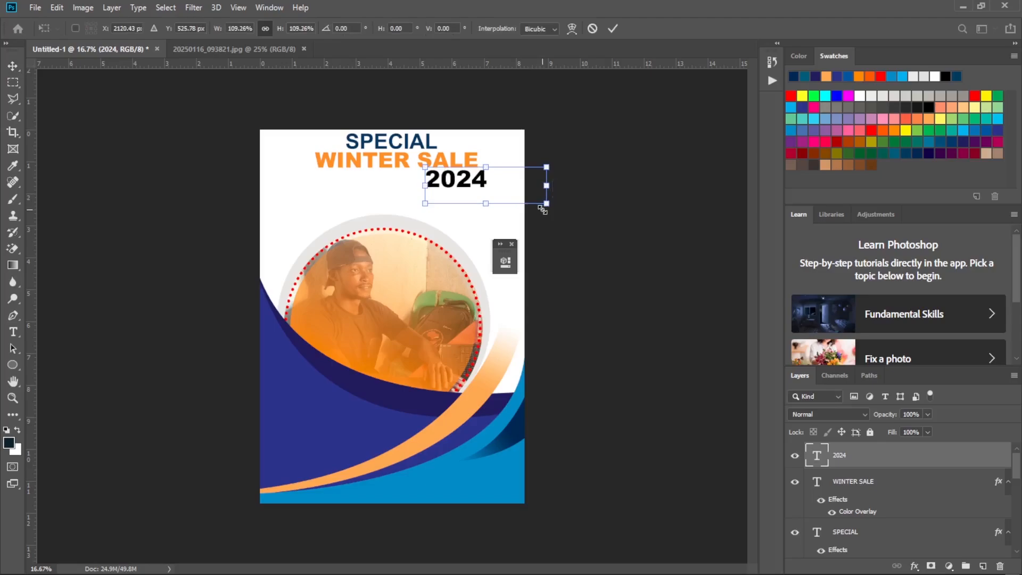
pyautogui.click(614, 30)
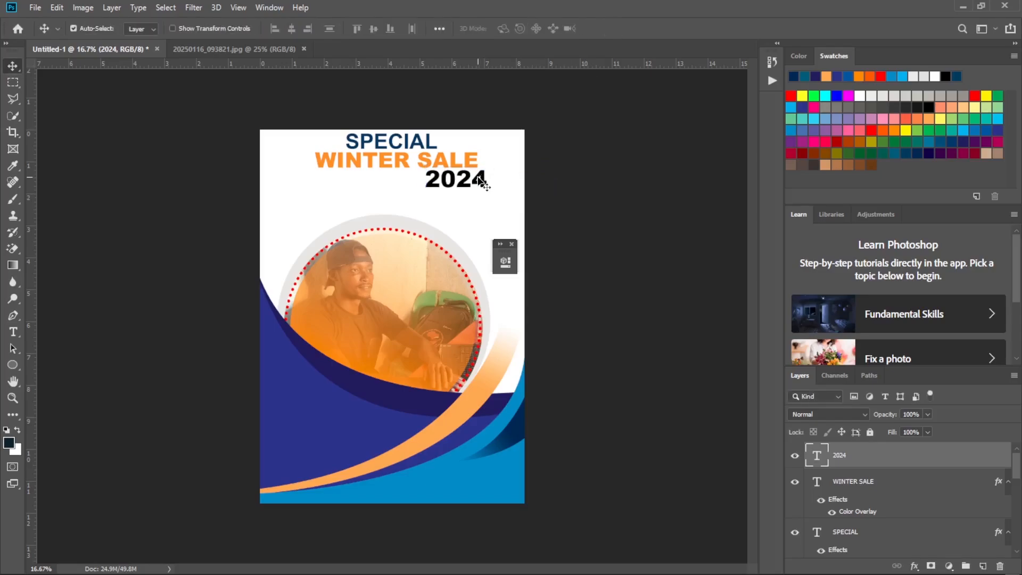
# Shrink the text frame of 2024 so it fits closely around the digits.
pyautogui.press('t')
pyautogui.click(482, 181)
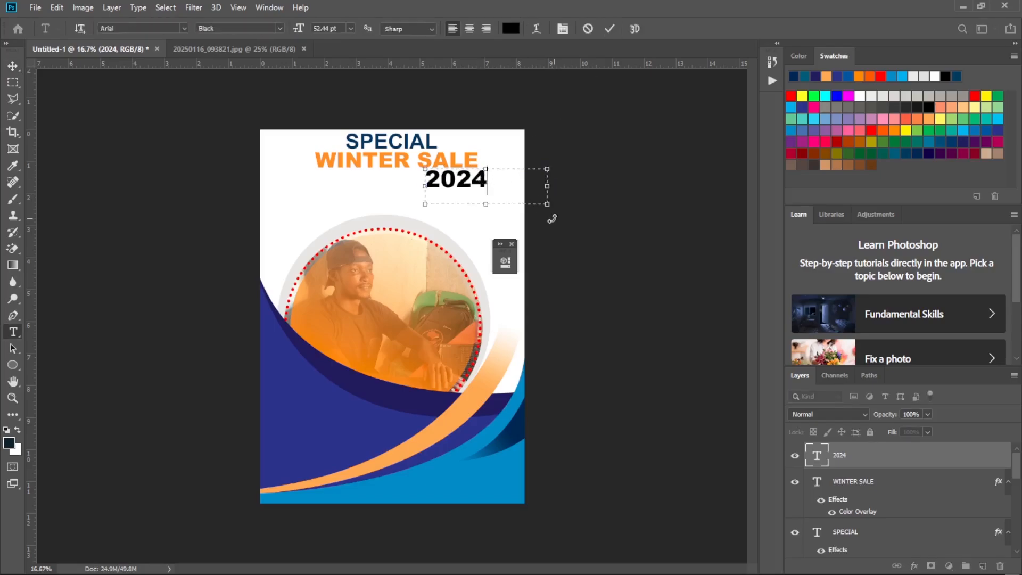
pyautogui.moveTo(546, 206); pyautogui.dragTo(491, 195)
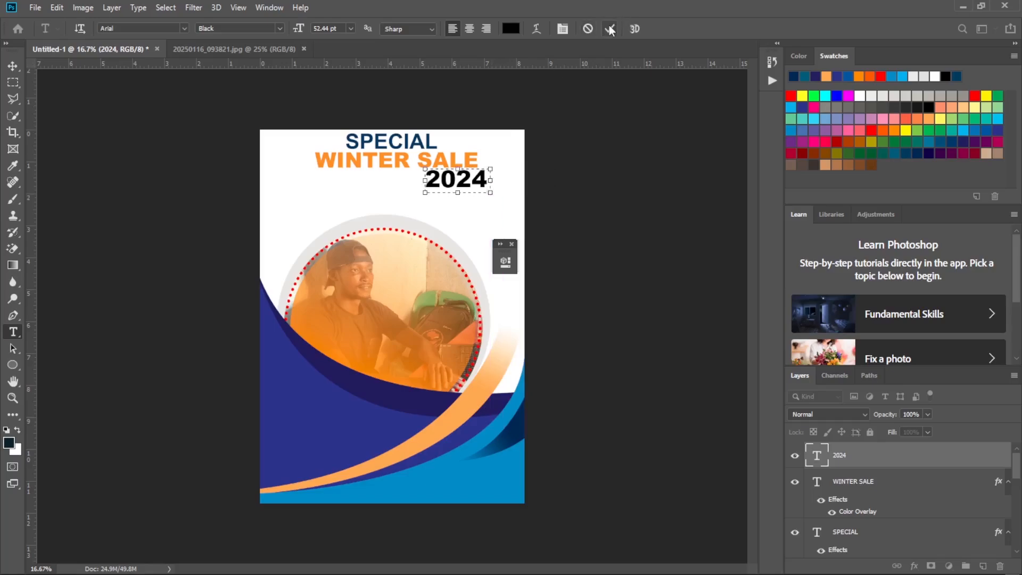
pyautogui.click(610, 29)
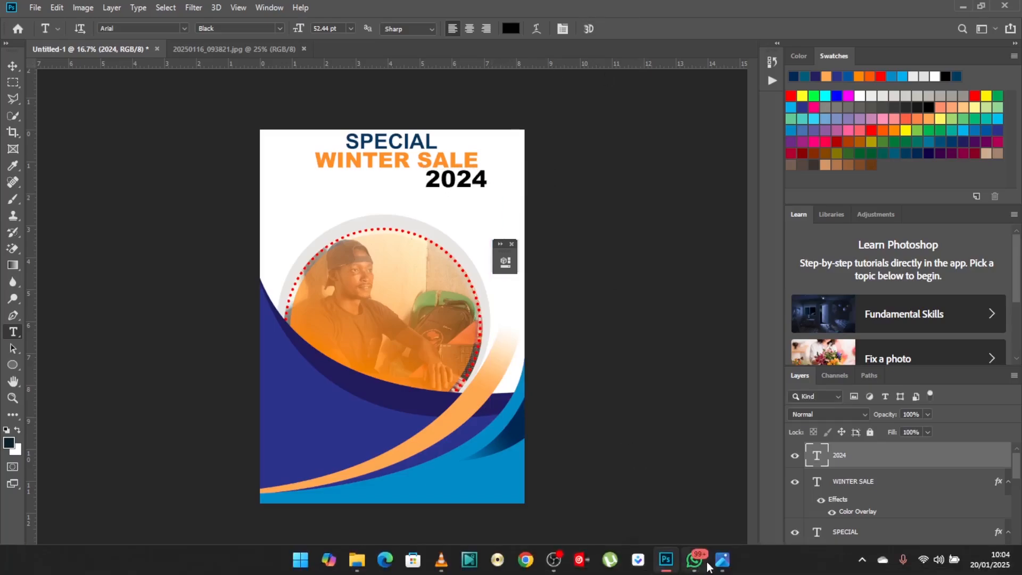
# Apply a Color Overlay in dark blue 003366, sampled from SPECIAL, to the 2024 layer and check the reference flyer for the remaining elements.
pyautogui.moveTo(722, 559)
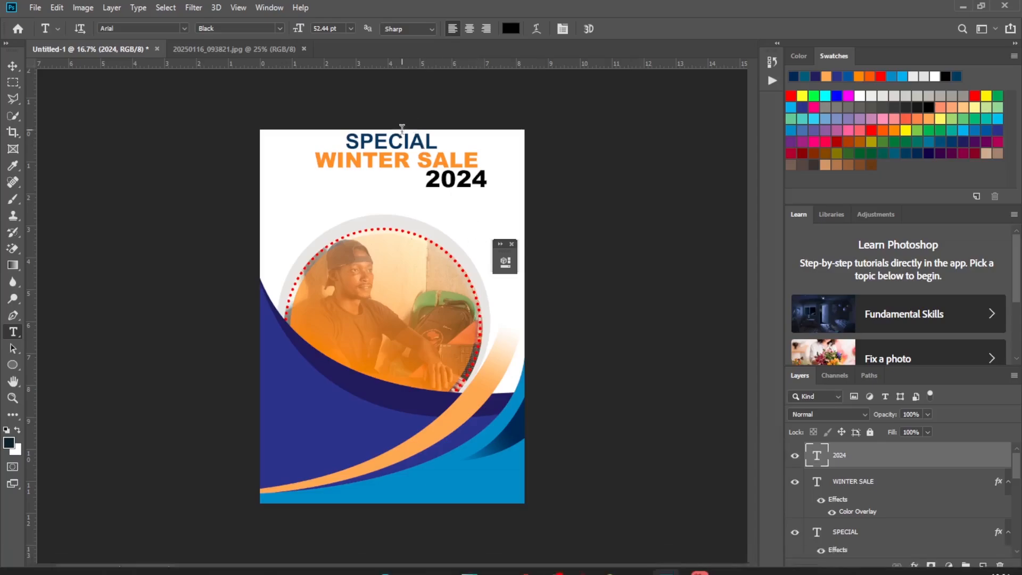
pyautogui.doubleClick(933, 462)
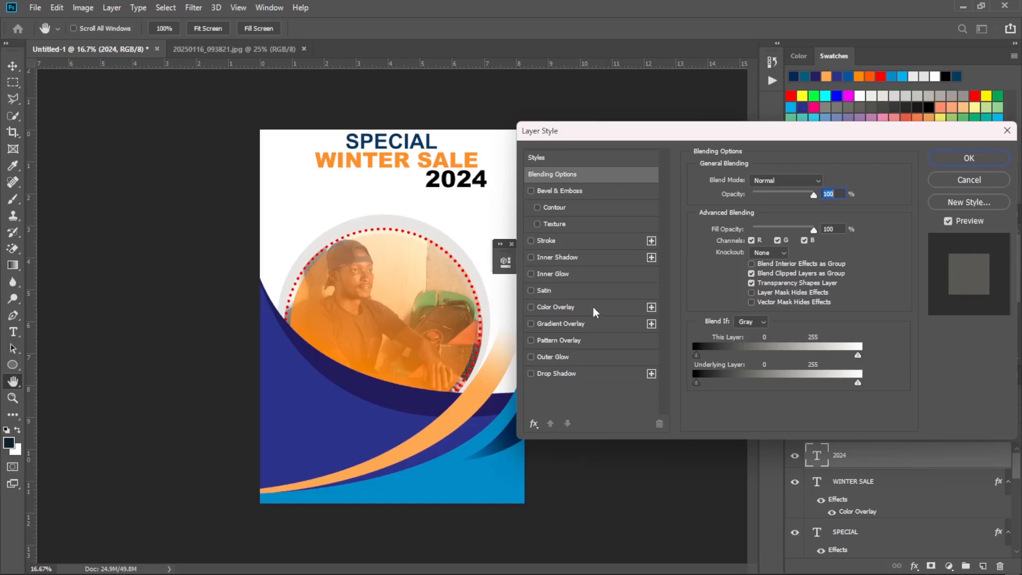
pyautogui.click(596, 308)
pyautogui.click(826, 183)
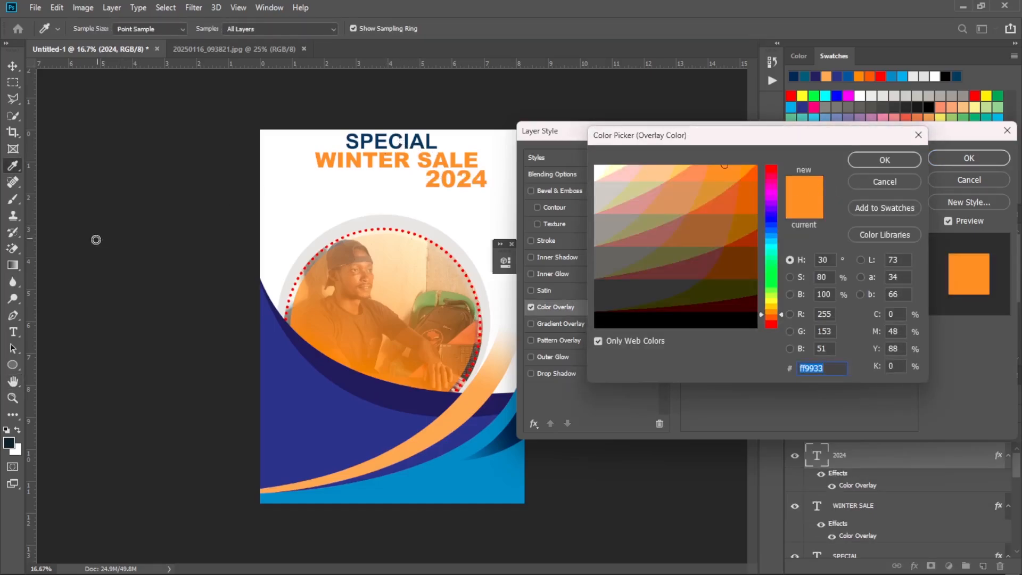
pyautogui.click(429, 144)
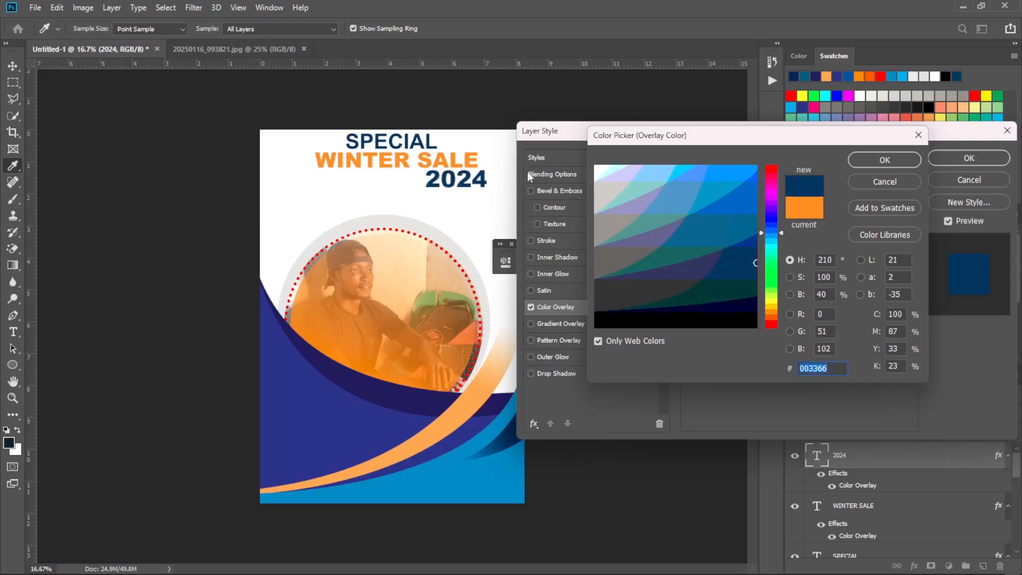
pyautogui.click(885, 160)
pyautogui.click(986, 161)
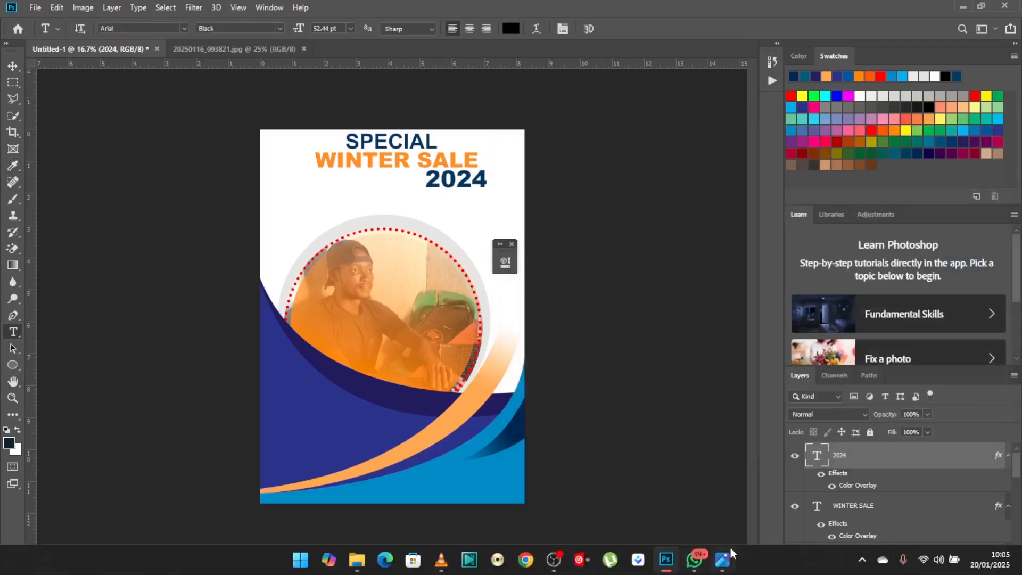
pyautogui.click(723, 560)
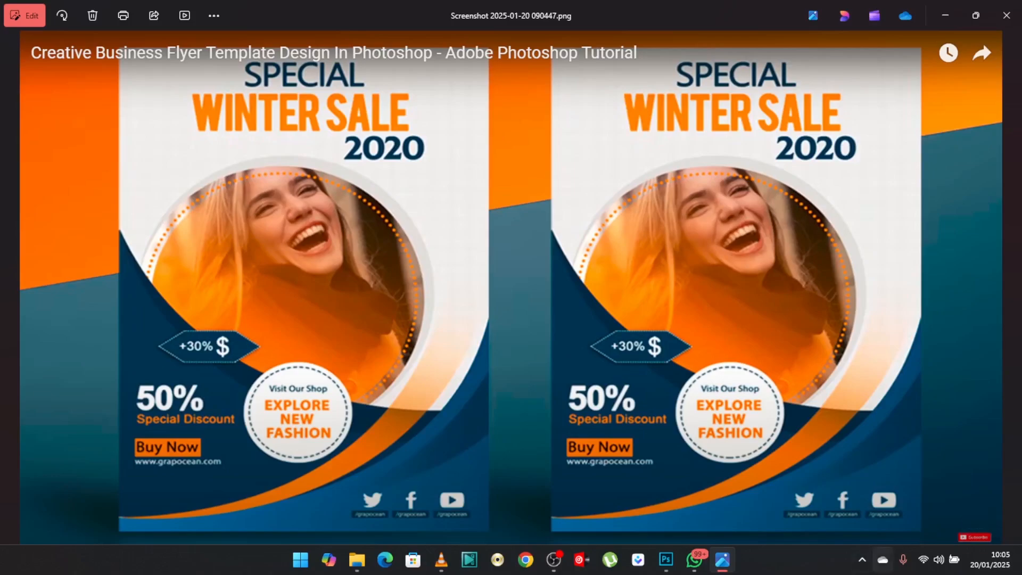
pyautogui.click(666, 559)
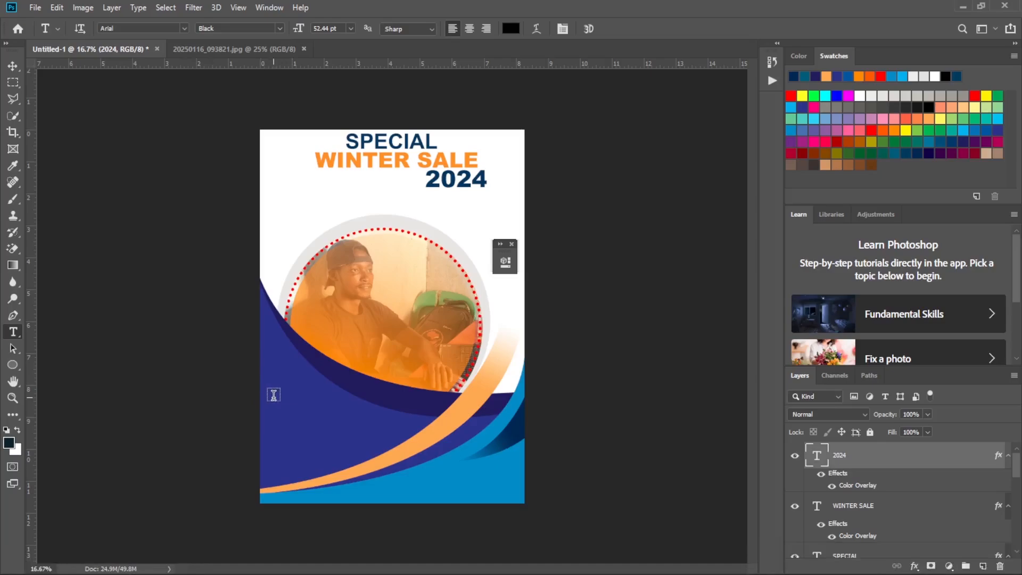
# Add a 50% text in 48 pt Arial Black on the dark blue area in the flyer's lower left part.
pyautogui.hotkey('ctrl', '+')
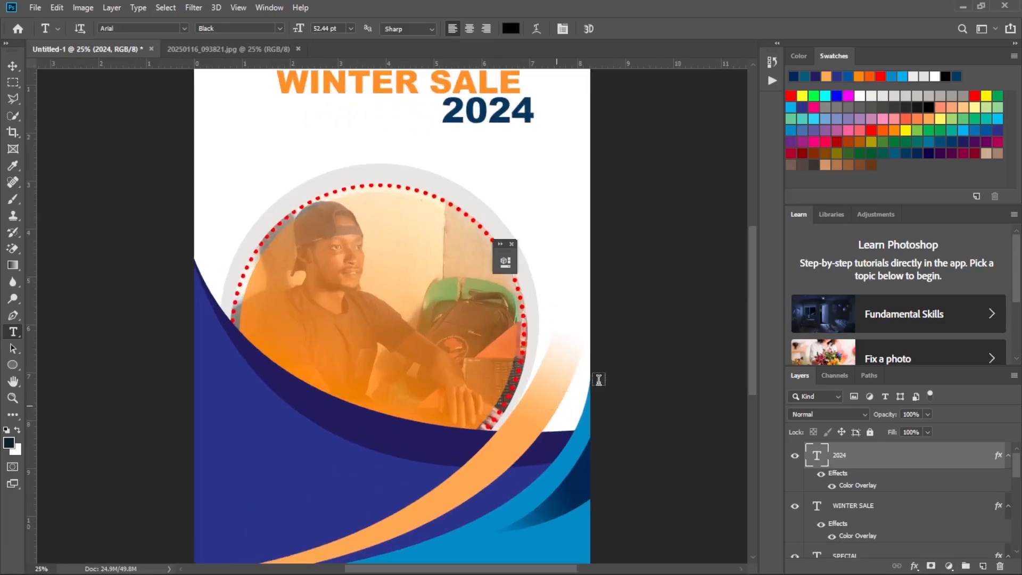
pyautogui.moveTo(750, 289); pyautogui.dragTo(753, 350)
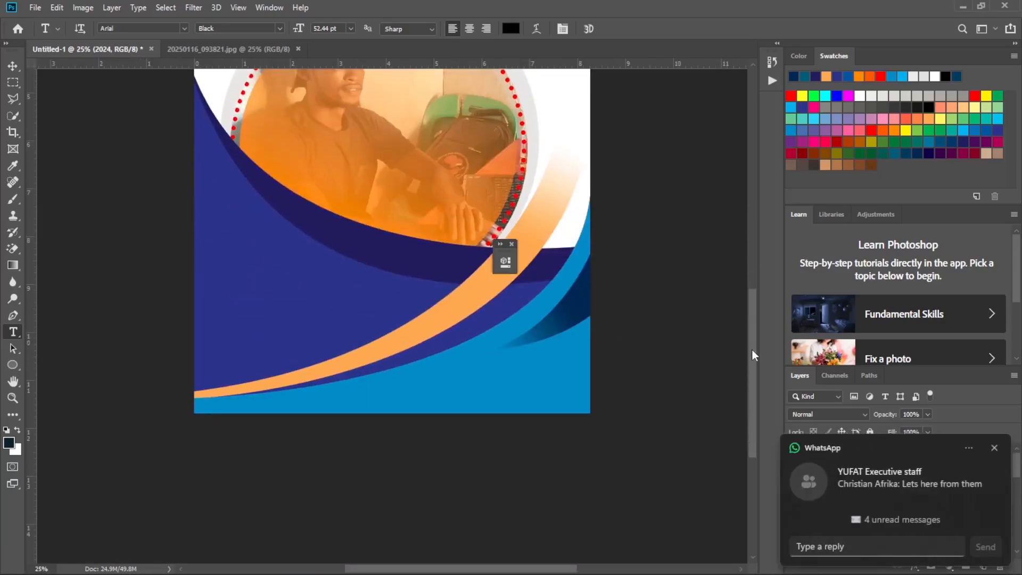
pyautogui.hotkey('ctrl', '+')
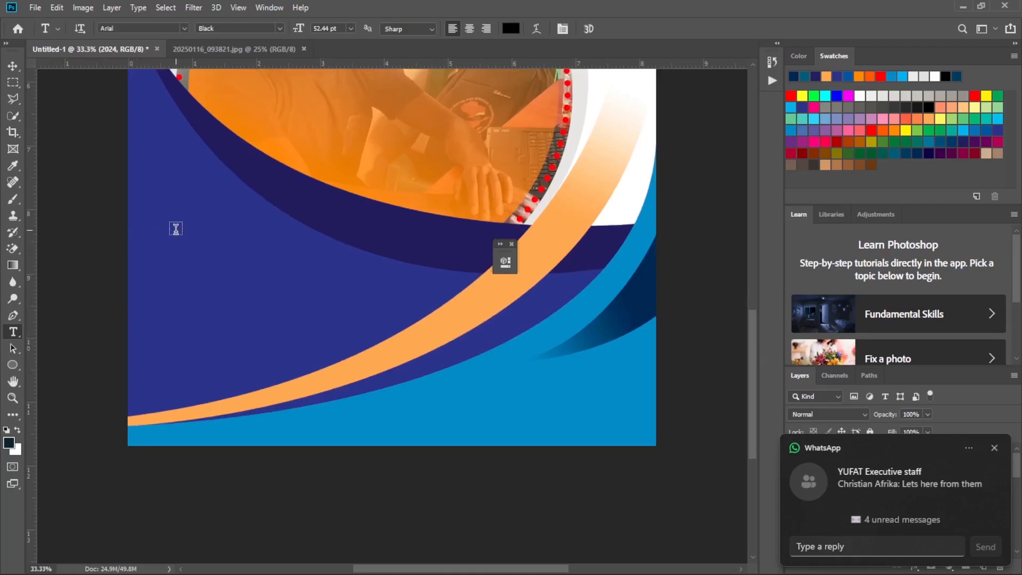
pyautogui.moveTo(175, 232); pyautogui.dragTo(304, 272)
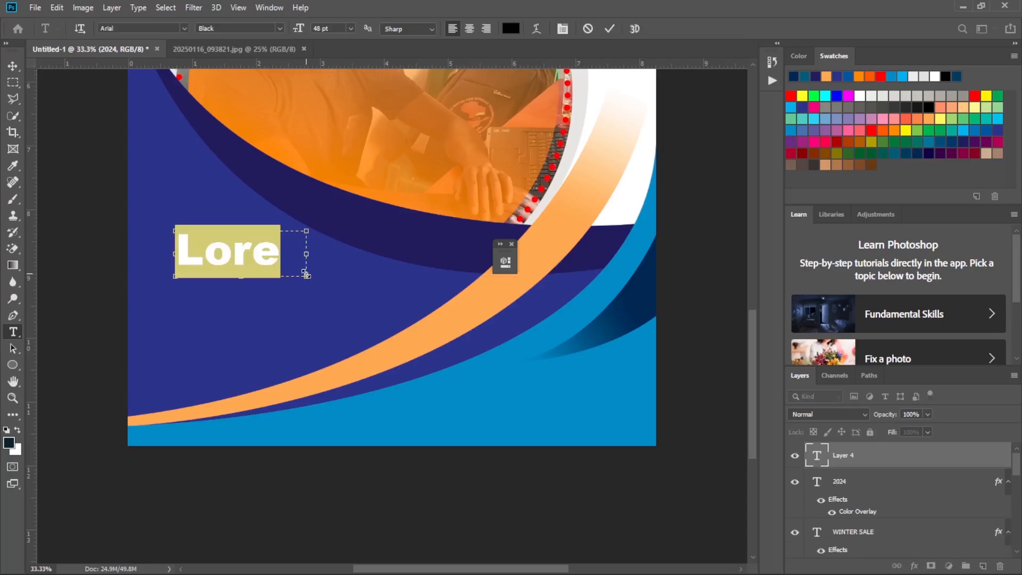
pyautogui.write('50')
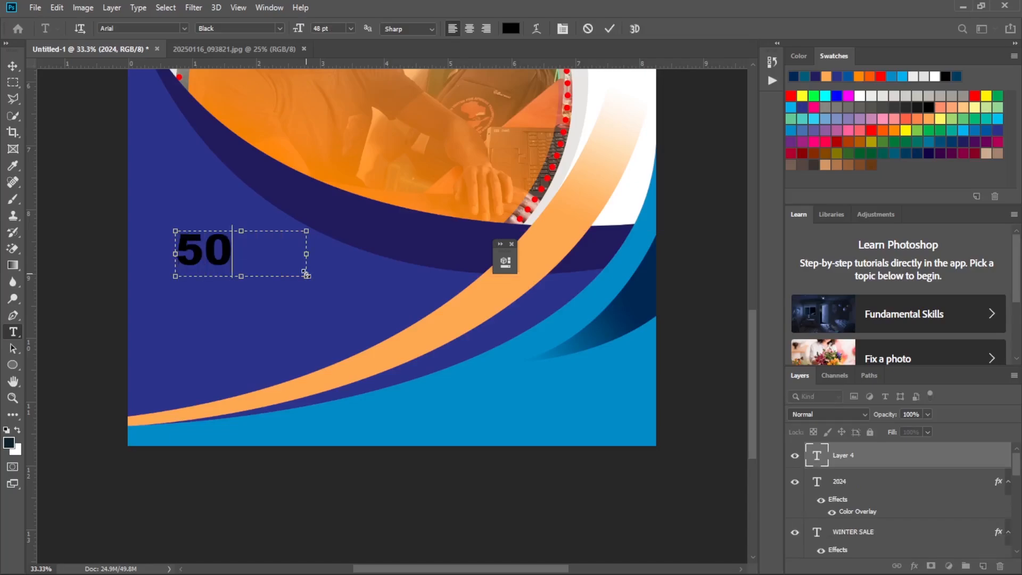
pyautogui.write('%')
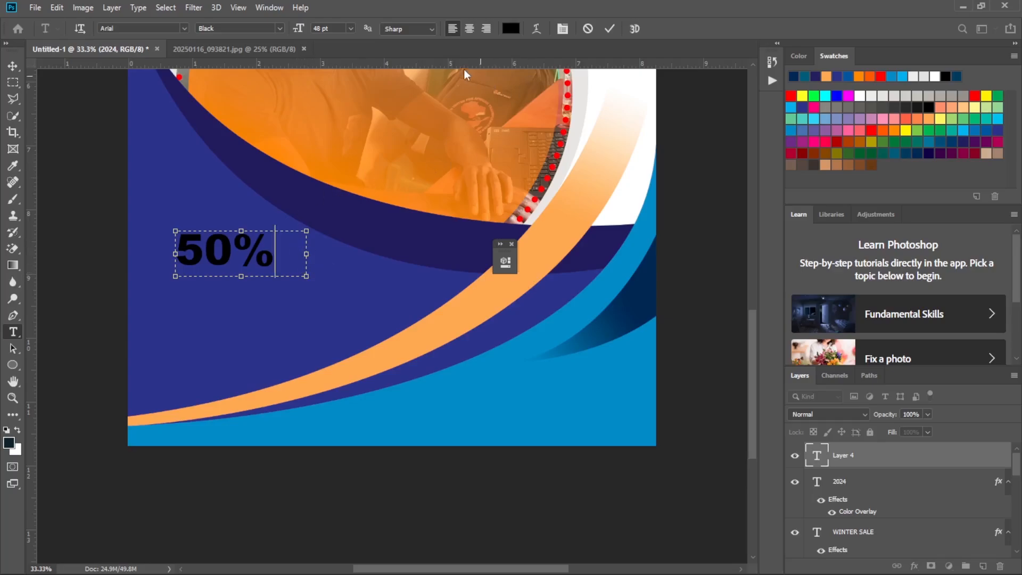
# Commit the 50% text and set its text color to white ffffff.
pyautogui.click(511, 28)
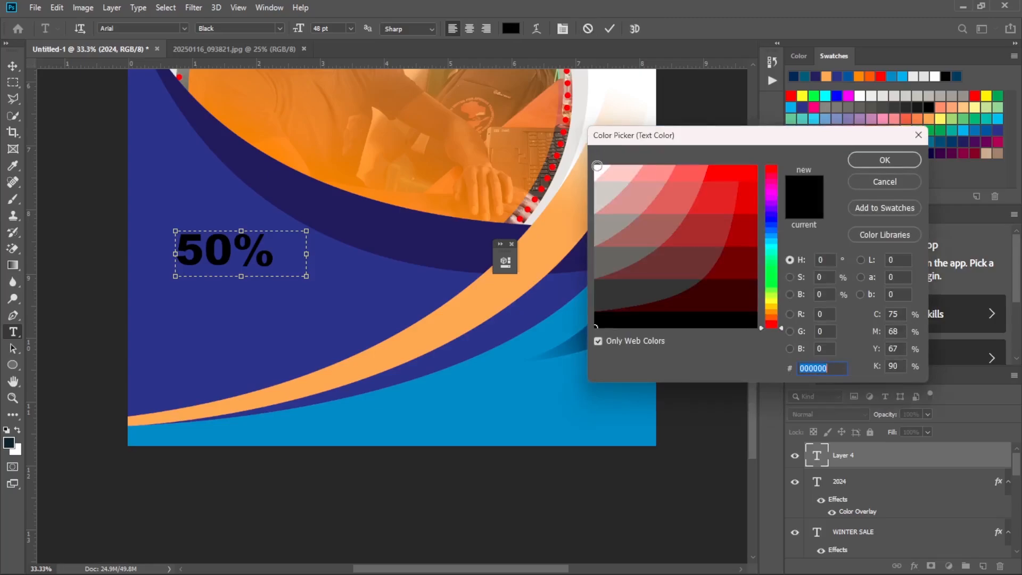
pyautogui.click(597, 169)
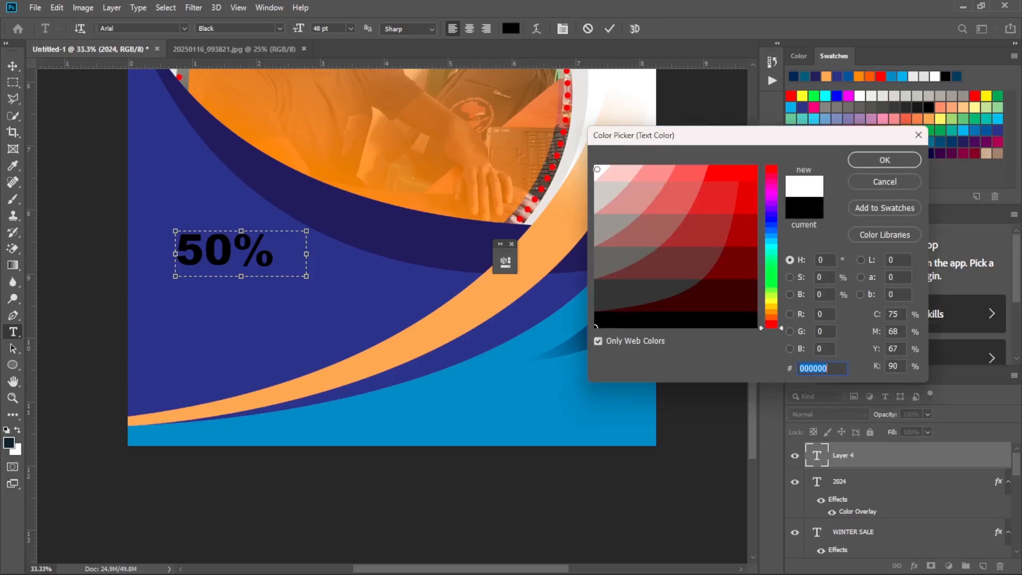
pyautogui.click(864, 160)
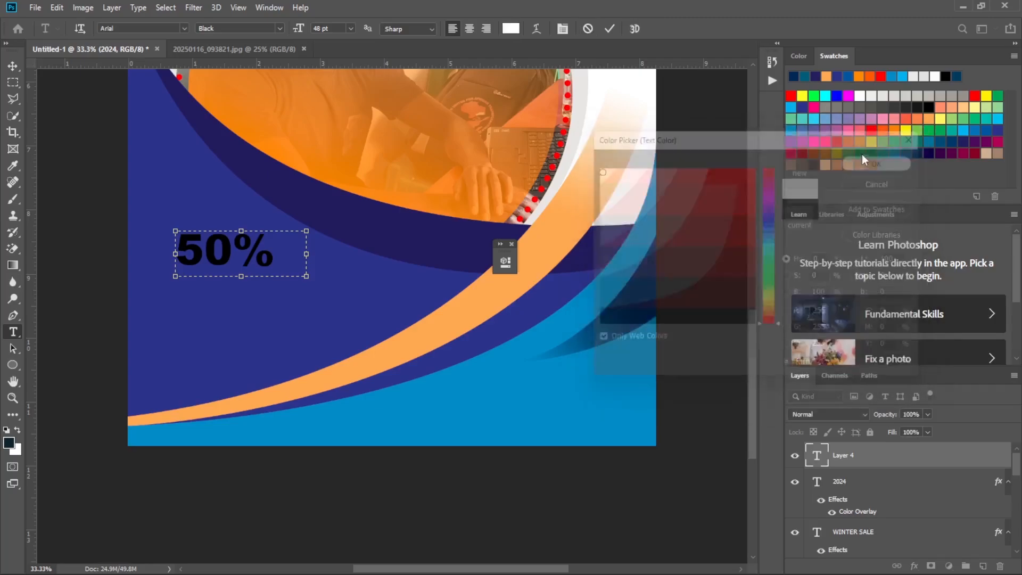
pyautogui.click(609, 30)
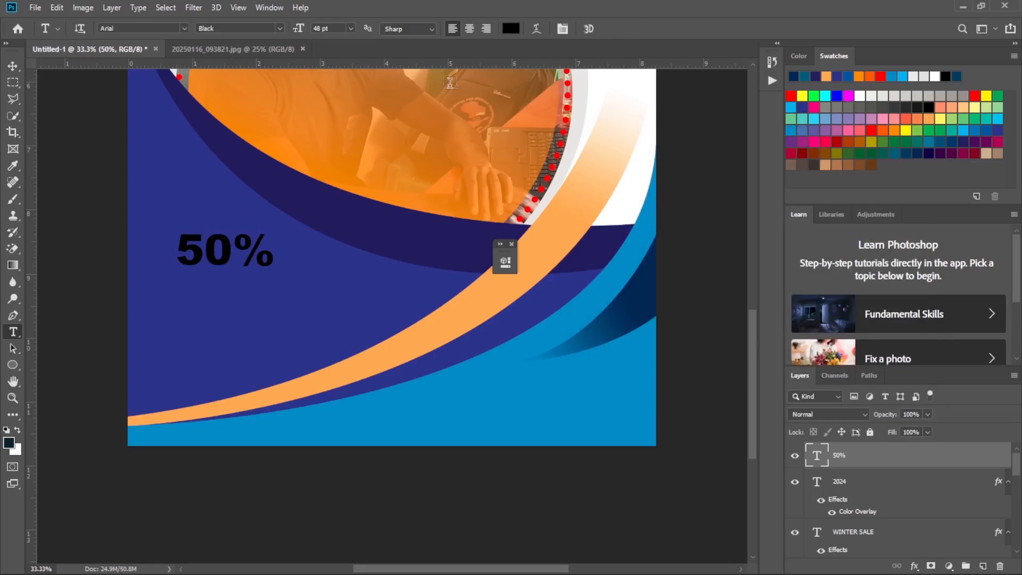
pyautogui.click(511, 29)
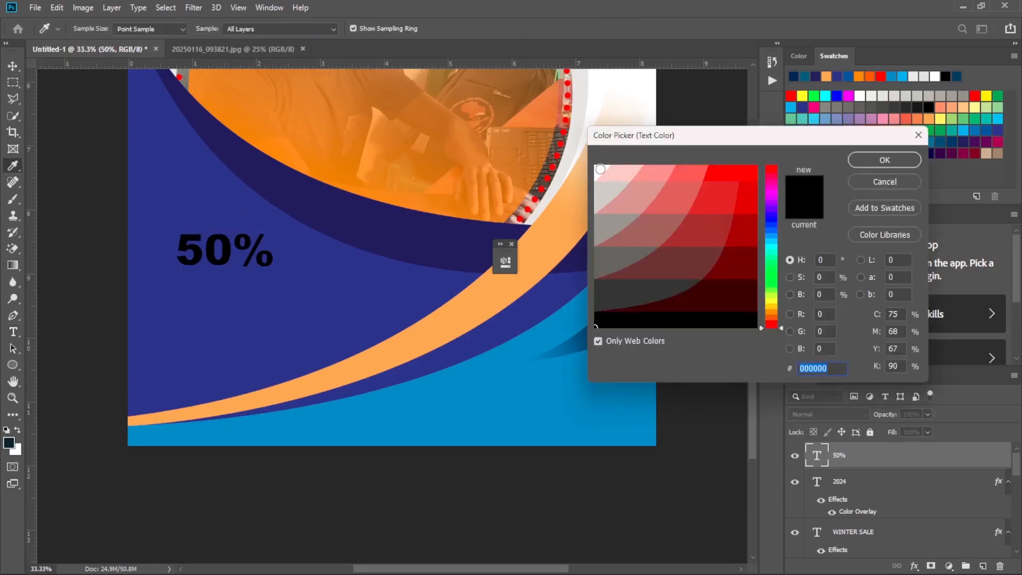
pyautogui.write('ffffff')
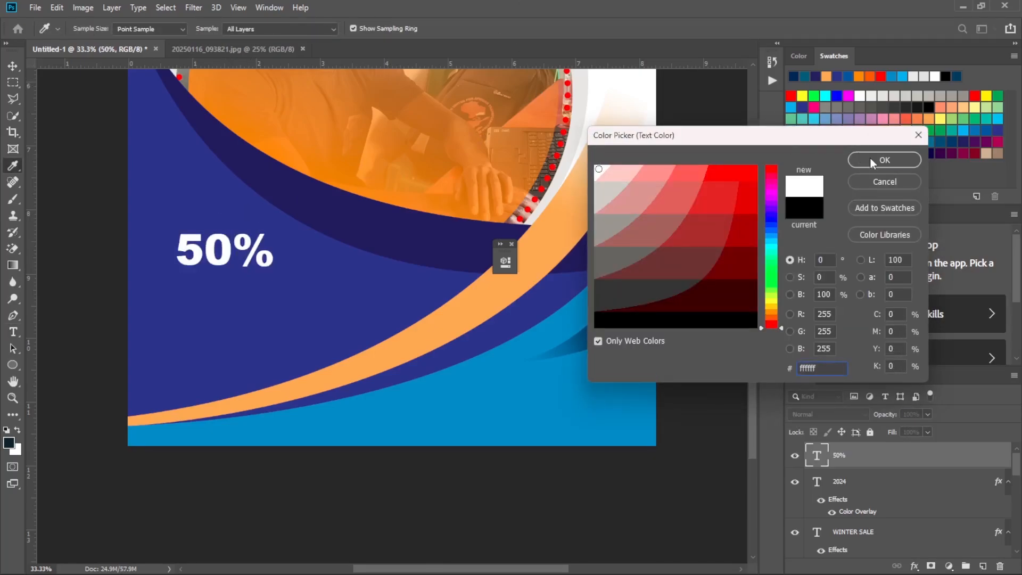
pyautogui.click(870, 157)
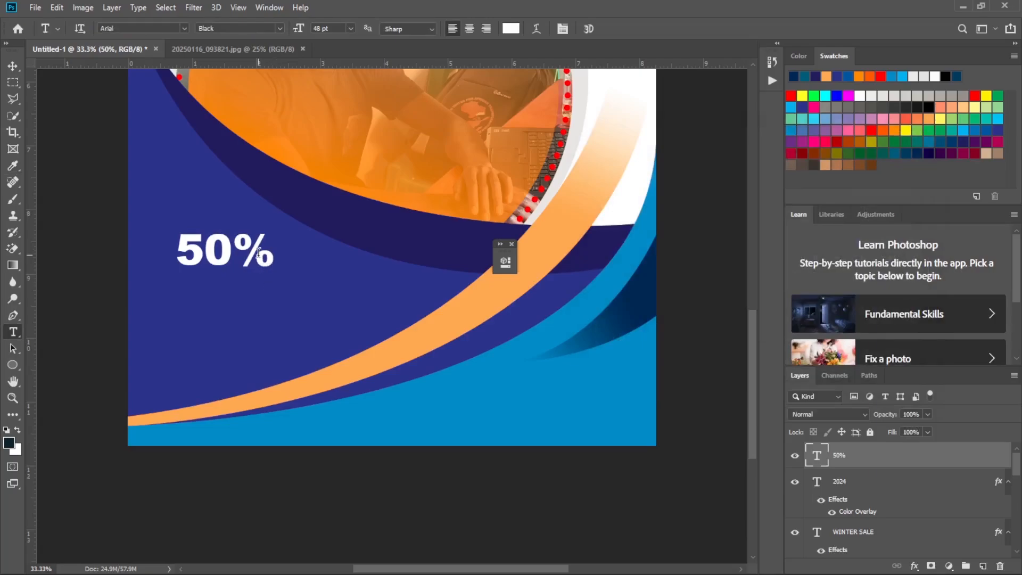
# Scale the 50% text up proportionally to about 112% with Free Transform and nudge it slightly right and up.
pyautogui.hotkey('ctrl', 't')
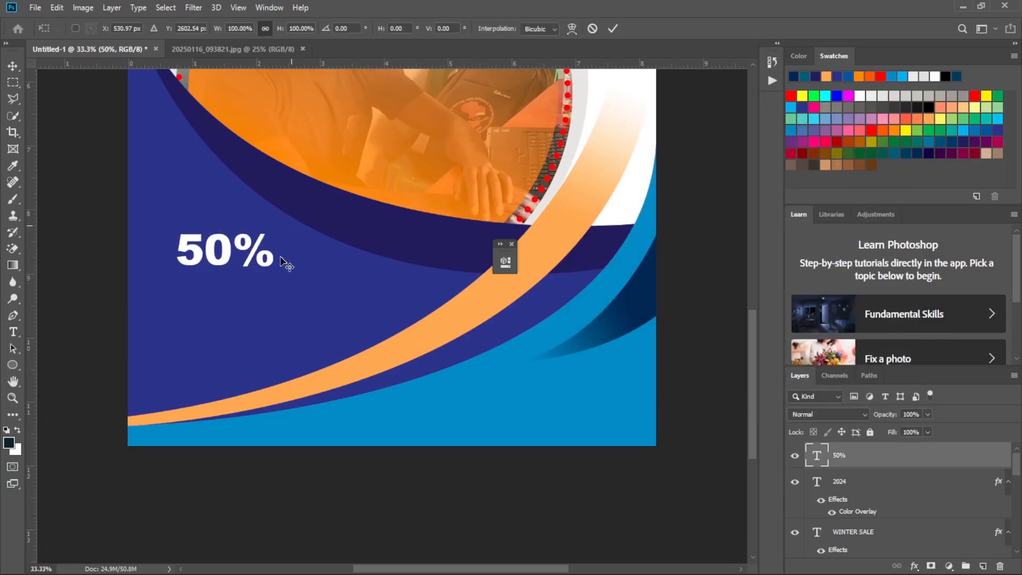
pyautogui.moveTo(307, 229); pyautogui.dragTo(319, 211)
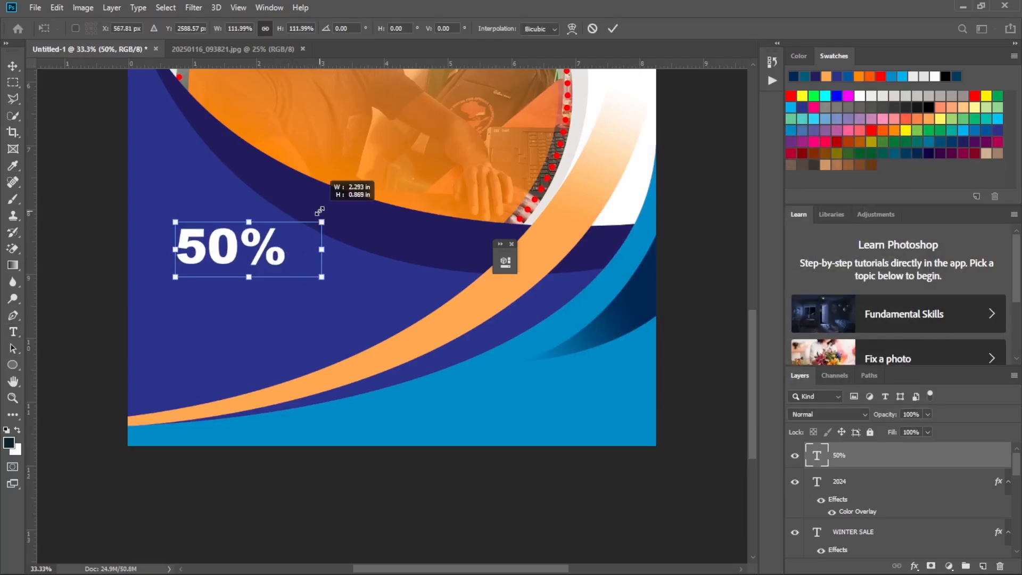
pyautogui.moveTo(231, 247); pyautogui.dragTo(238, 244)
# Draw a text frame about 3.5 in wide and 0.7 in high beneath 50% and enter the word Special in white.
pyautogui.press('t')
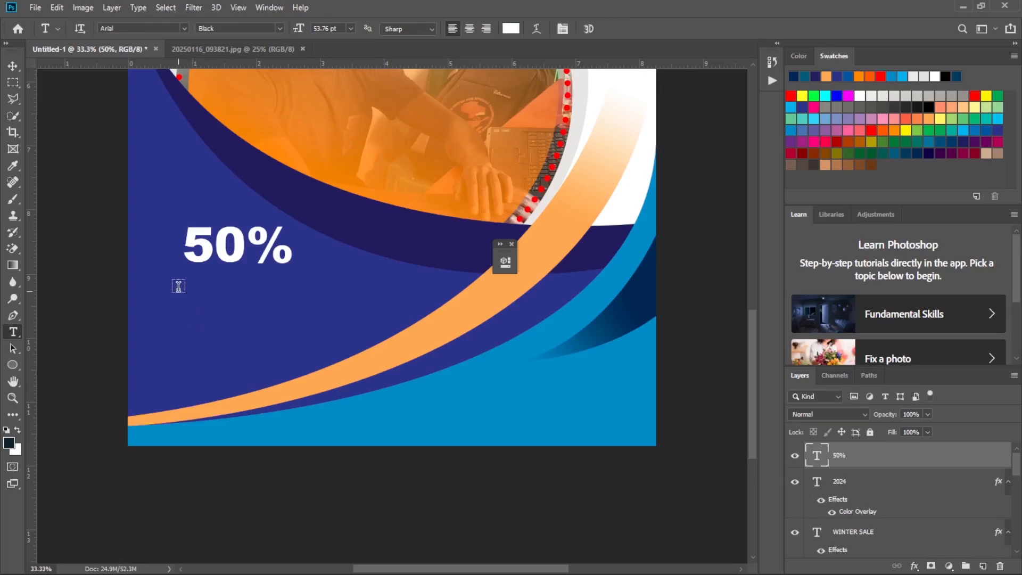
pyautogui.moveTo(176, 289); pyautogui.dragTo(403, 331)
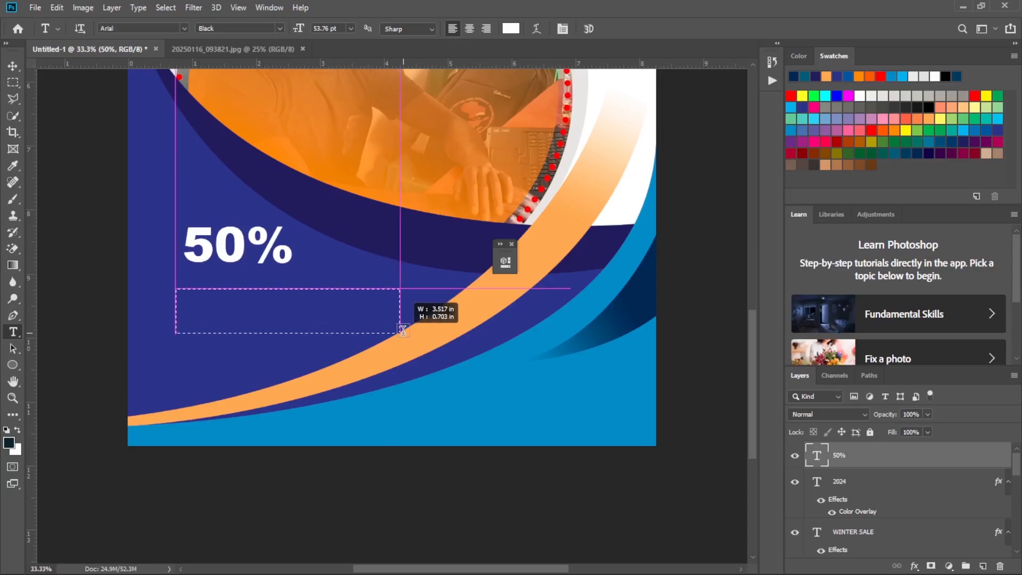
pyautogui.moveTo(403, 330); pyautogui.dragTo(403, 331)
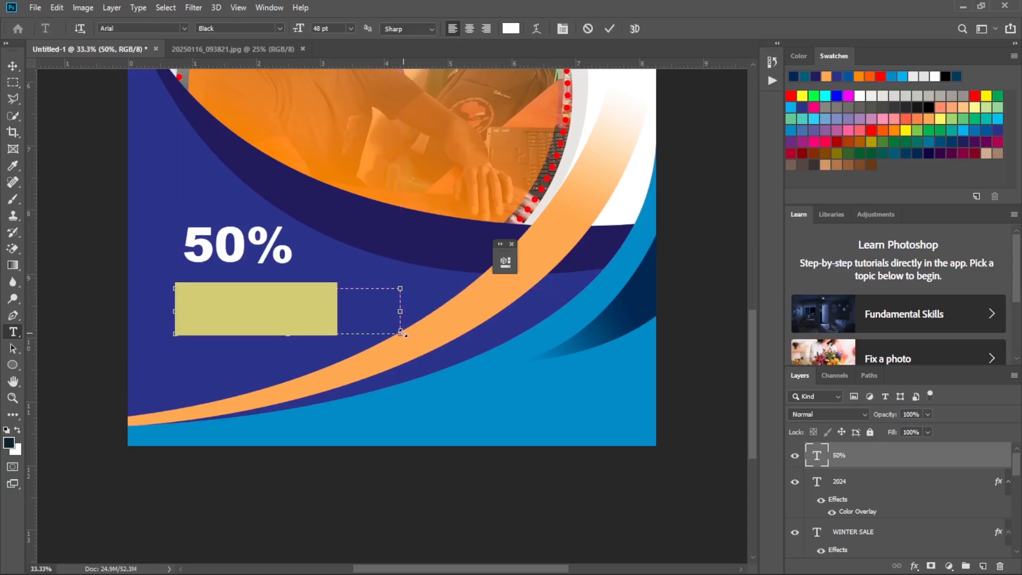
pyautogui.press('BackSpace')
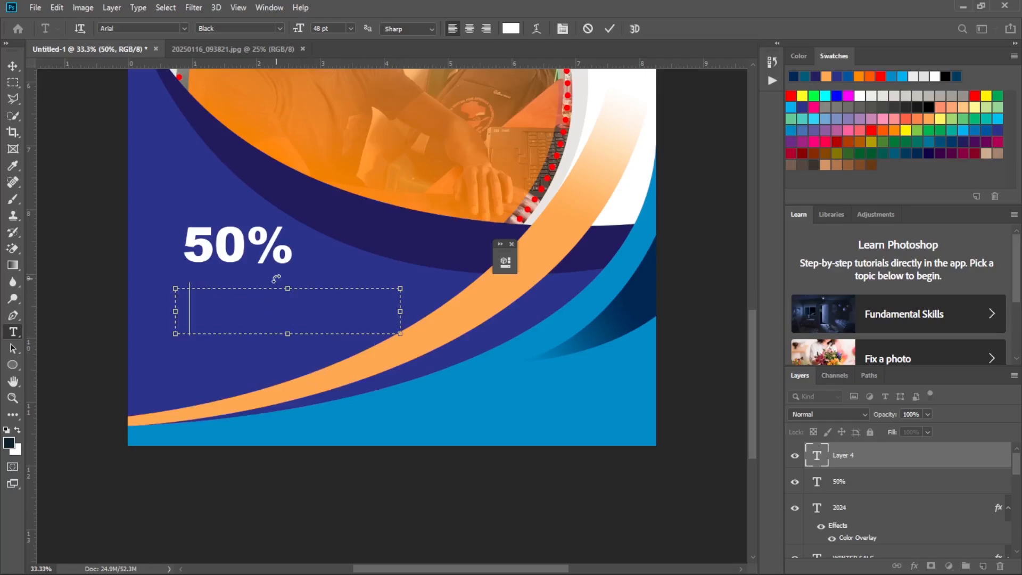
pyautogui.write('SPE')
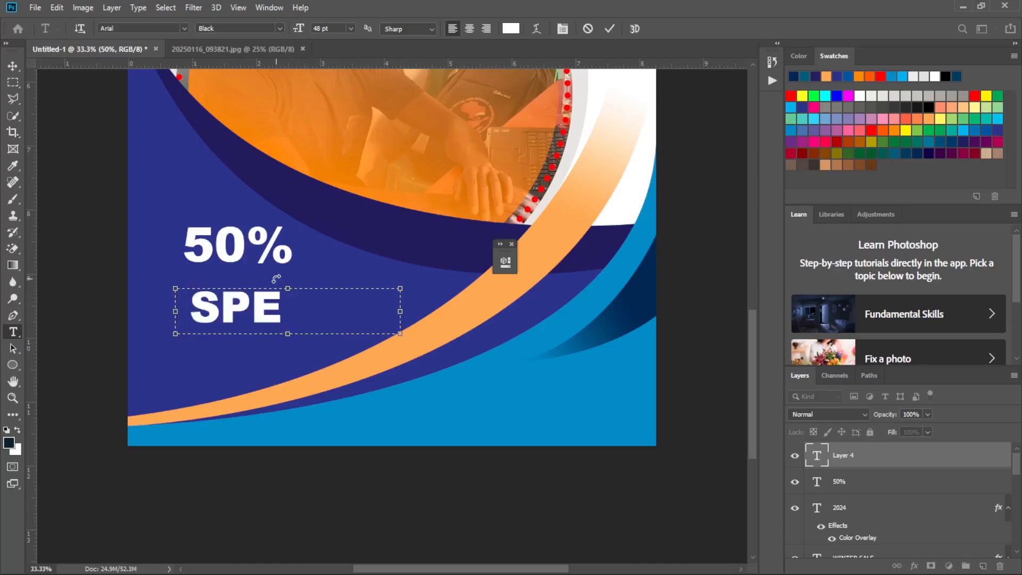
pyautogui.write('C')
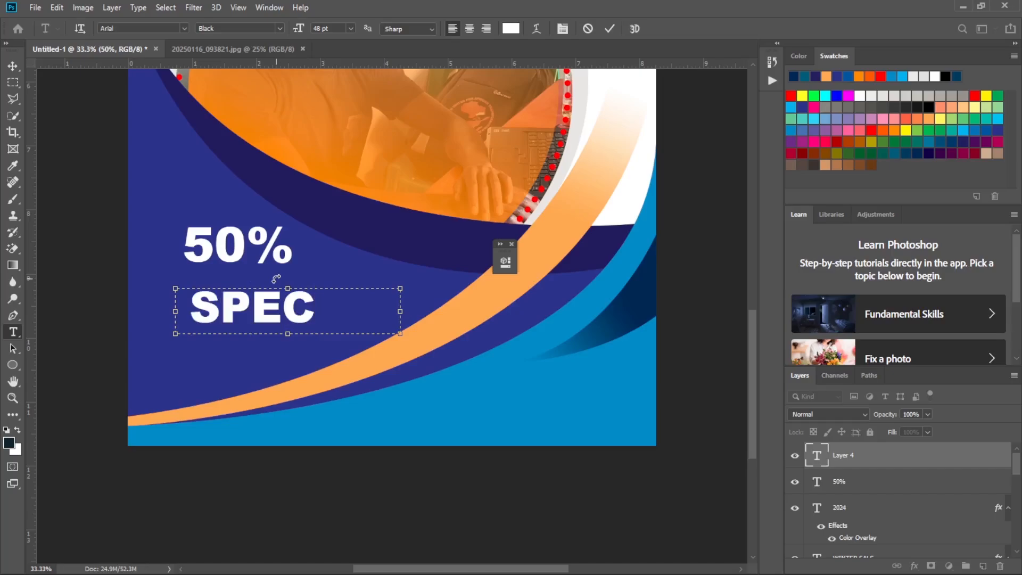
pyautogui.press('BackSpace')
pyautogui.press('BackSpace')
pyautogui.press('BackSpace')
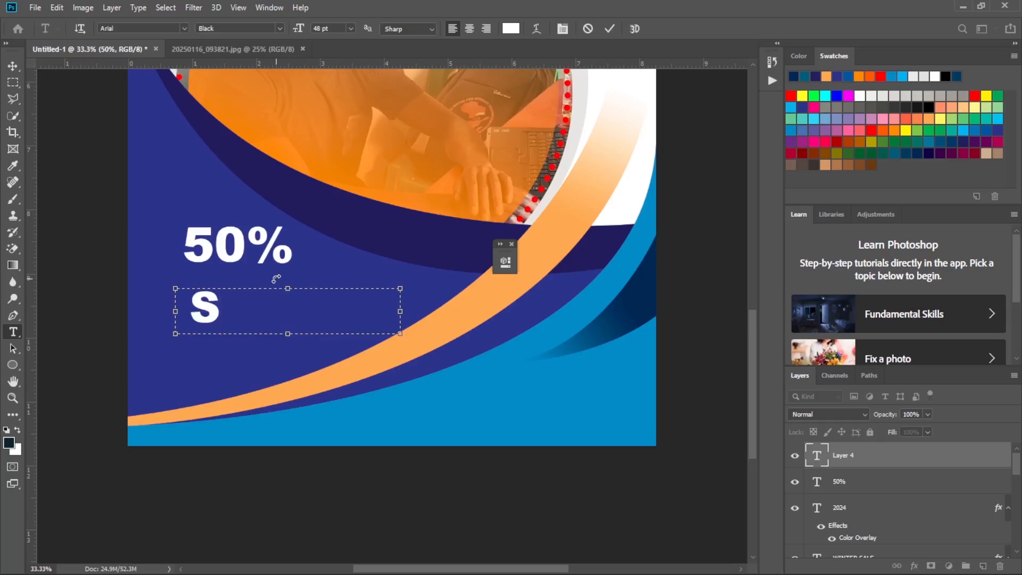
pyautogui.write('pe')
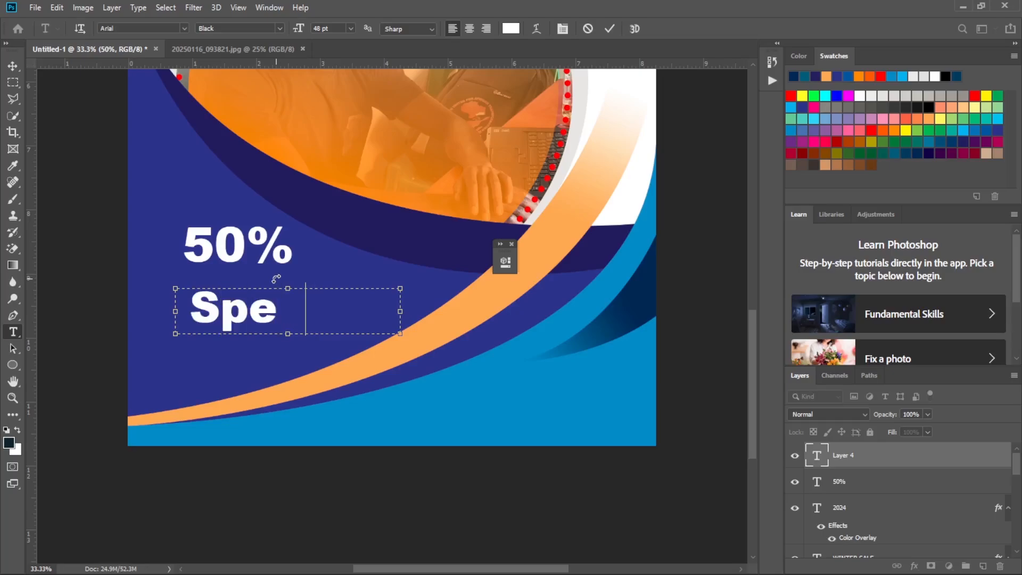
pyautogui.write('cial')
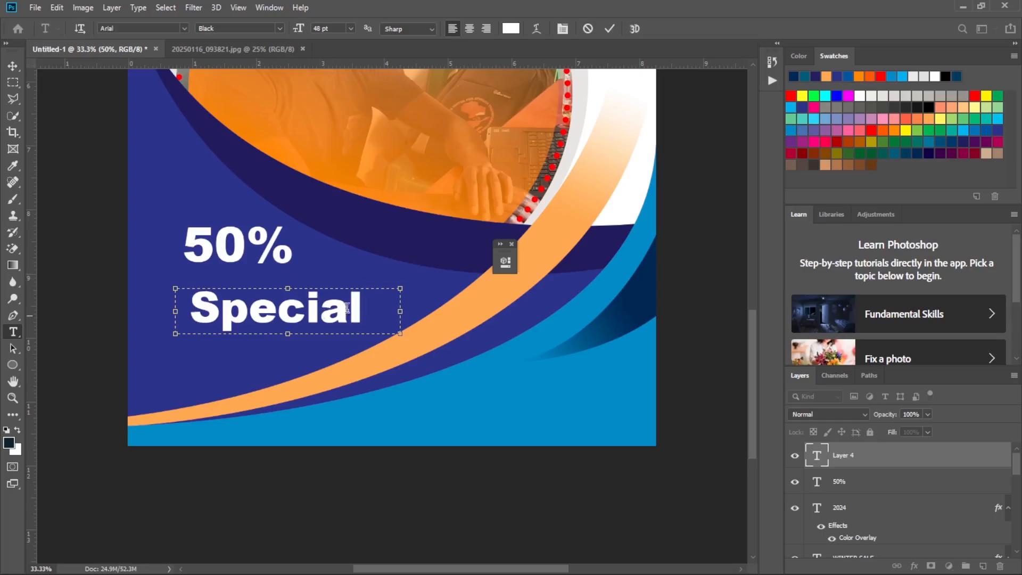
# Widen the text frame to make room, complete the line as Special Discount, and trim the frame to the line's length.
pyautogui.moveTo(401, 311); pyautogui.dragTo(691, 299)
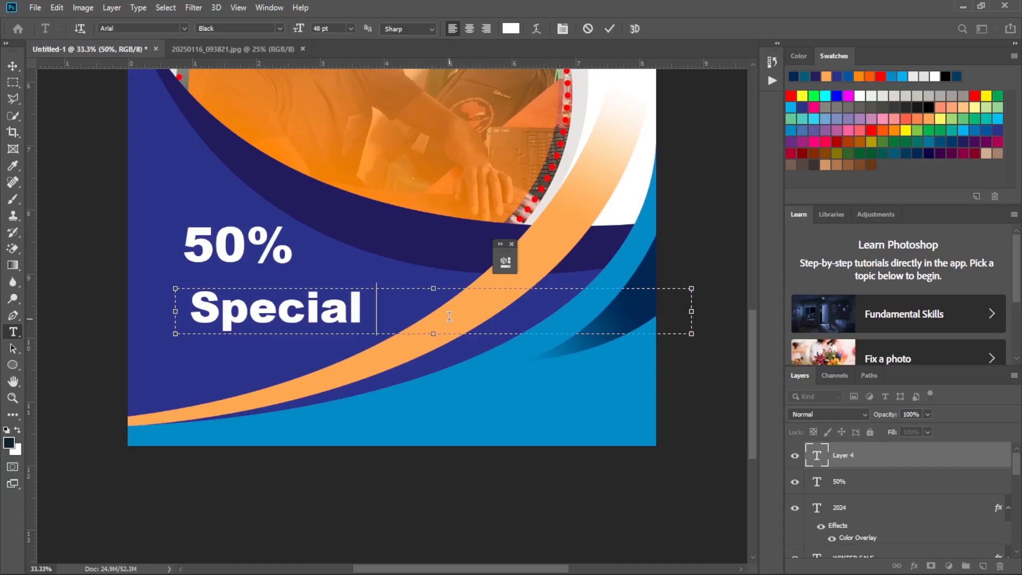
pyautogui.write('D')
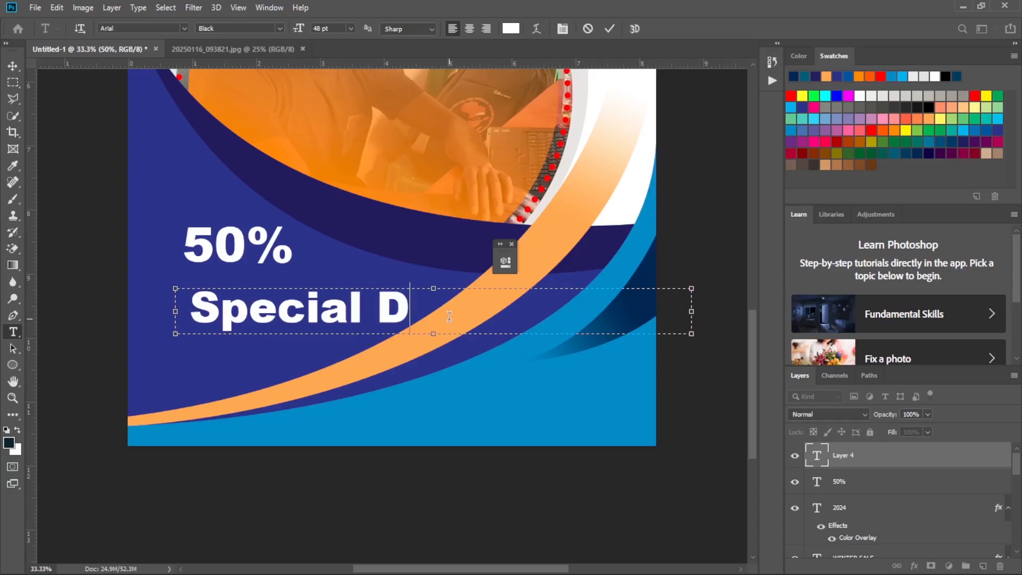
pyautogui.write('iscount')
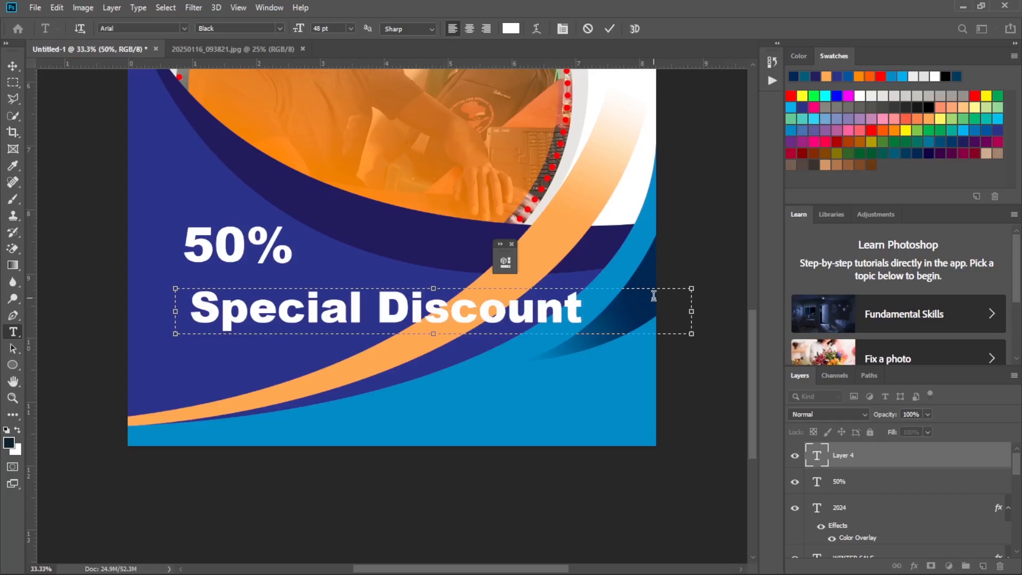
pyautogui.moveTo(691, 311); pyautogui.dragTo(589, 311)
# Set the Special Discount text size to 24 pt and shrink its frame to fit closely around the line.
pyautogui.hotkey('ctrl', 'a')
pyautogui.click(349, 27)
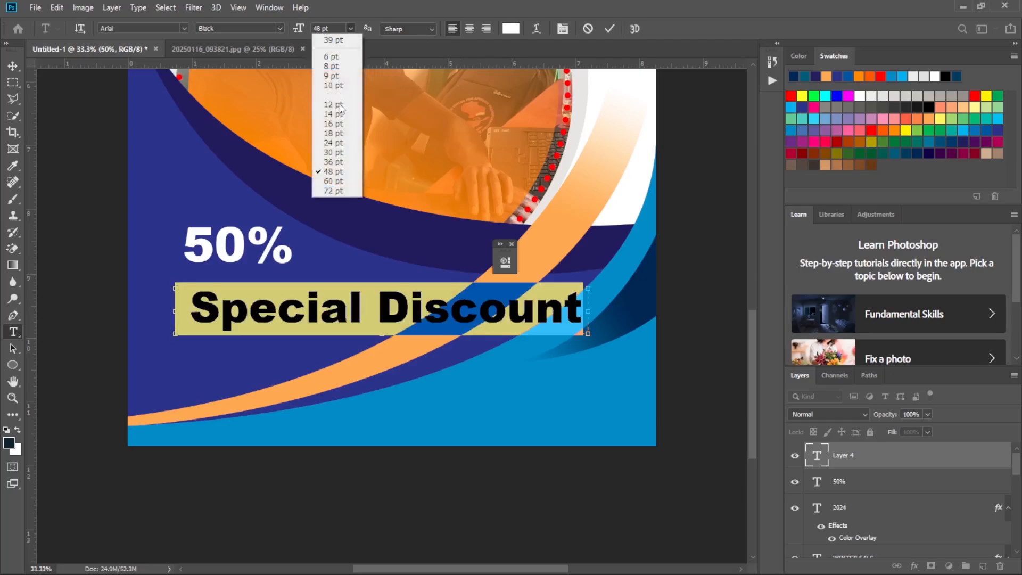
pyautogui.click(339, 133)
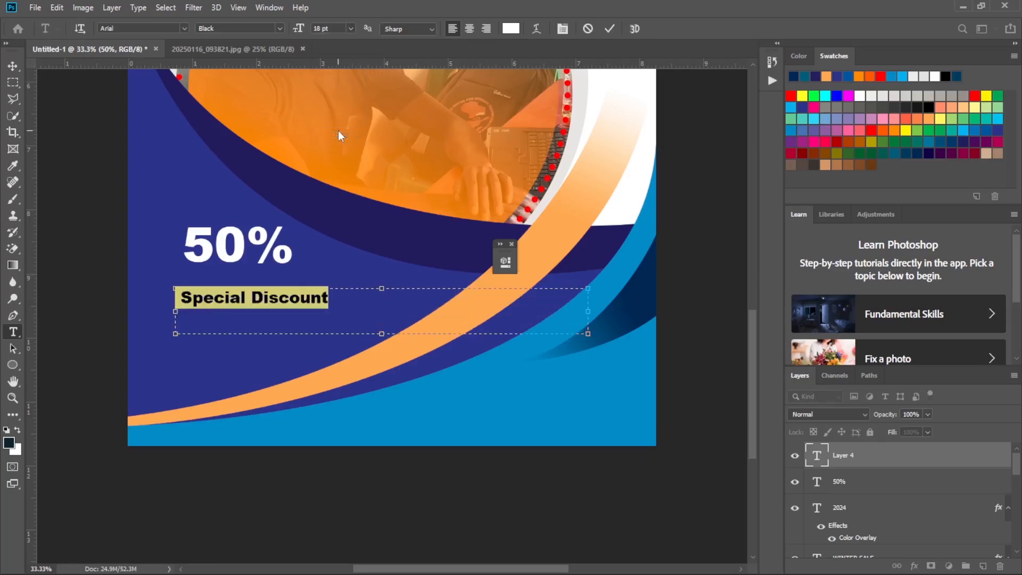
pyautogui.click(352, 28)
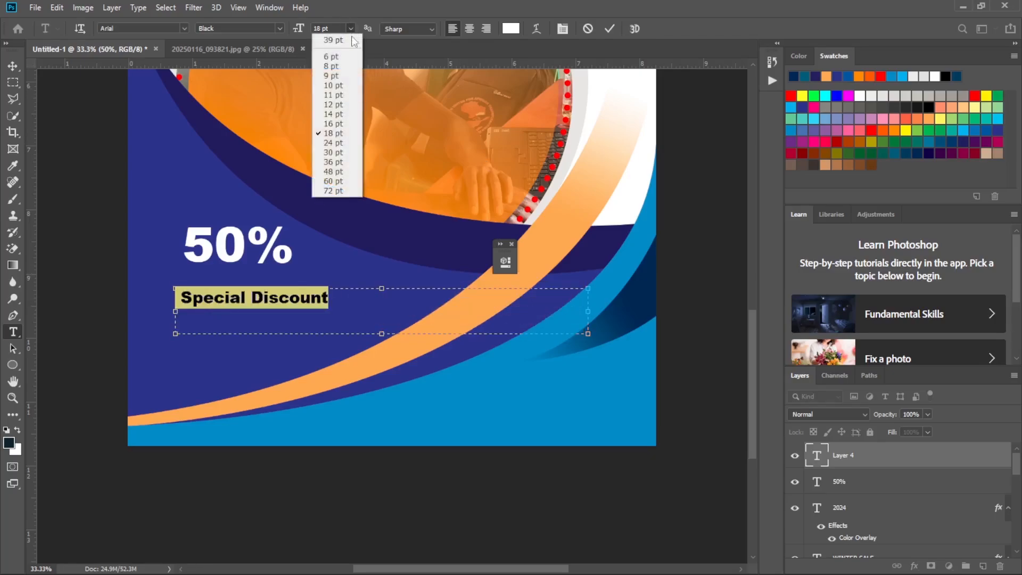
pyautogui.click(339, 143)
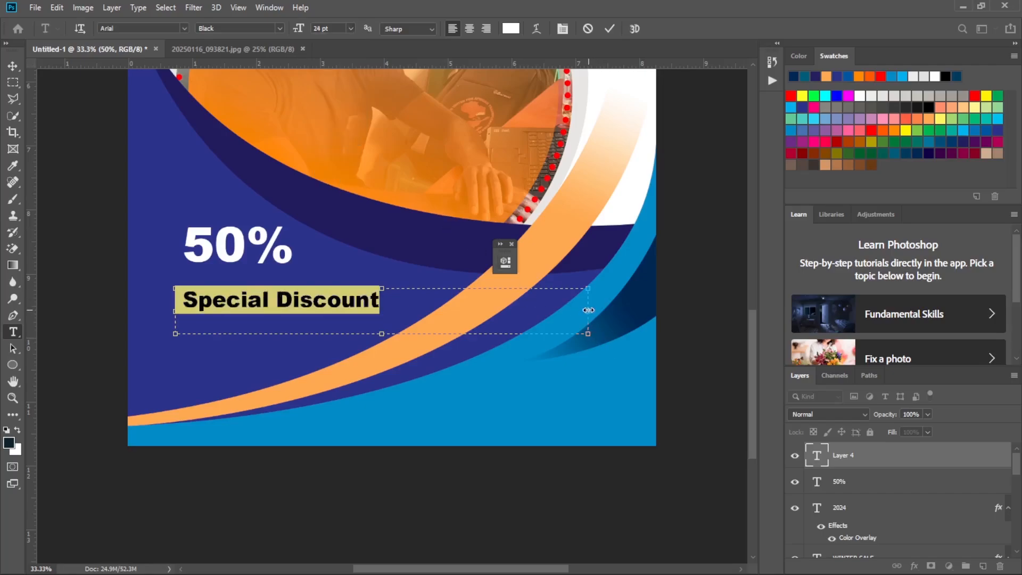
pyautogui.moveTo(588, 310); pyautogui.dragTo(384, 329)
pyautogui.moveTo(279, 333); pyautogui.dragTo(276, 320)
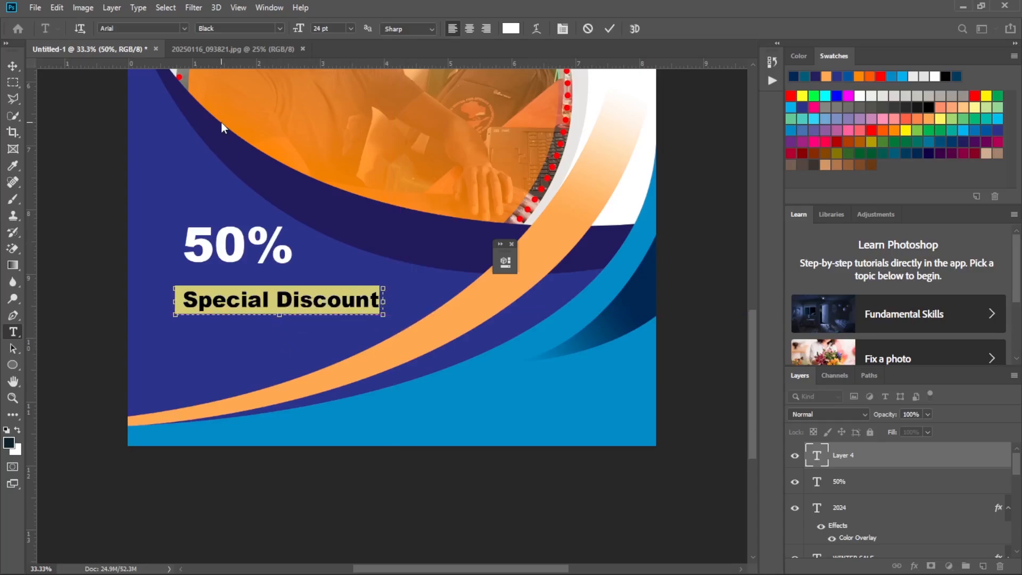
# Change the Special Discount font style to Arial Italic and open the reference flyer screenshot in the image viewer to compare.
pyautogui.click(279, 28)
pyautogui.click(261, 82)
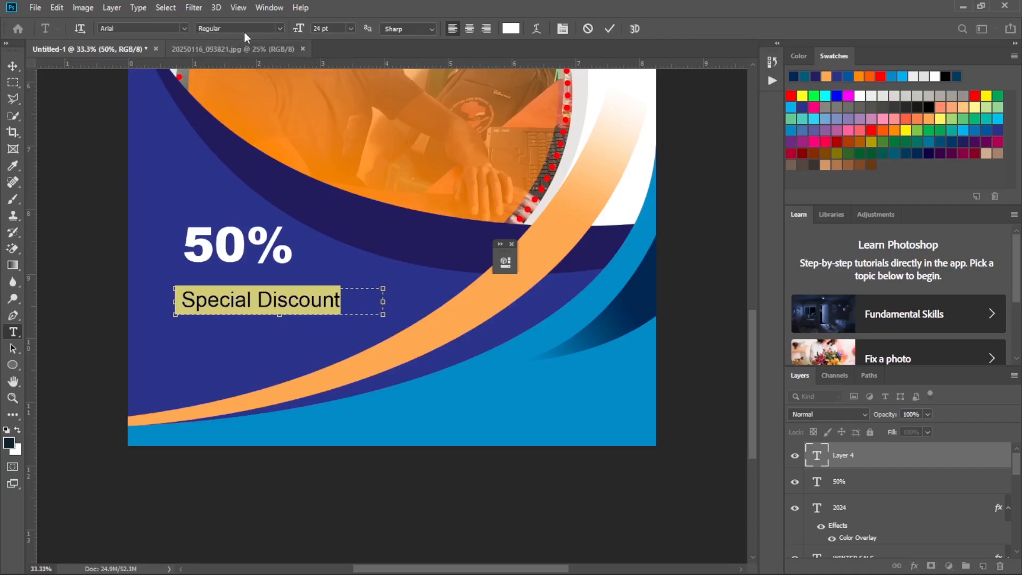
pyautogui.click(278, 28)
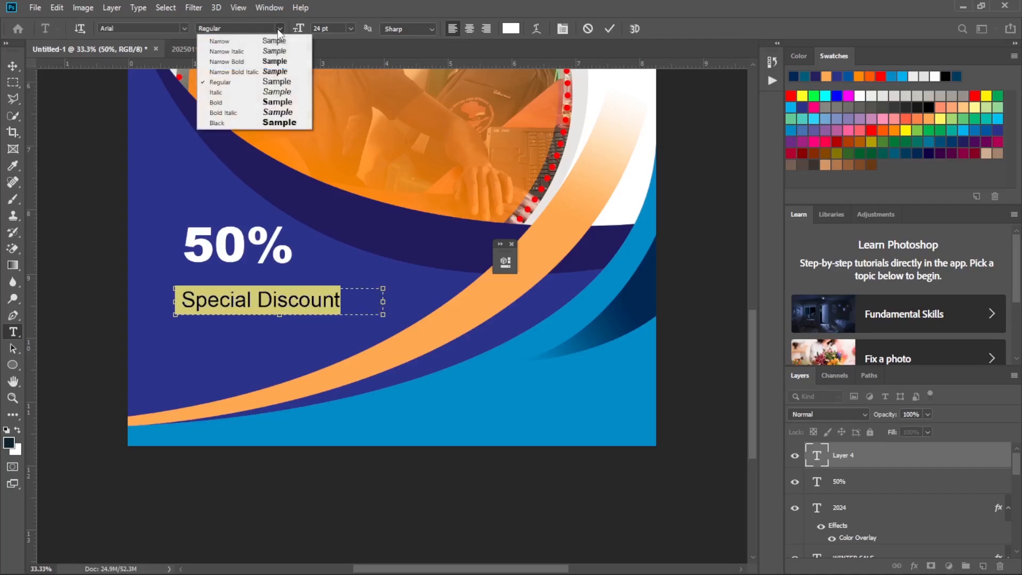
pyautogui.click(274, 92)
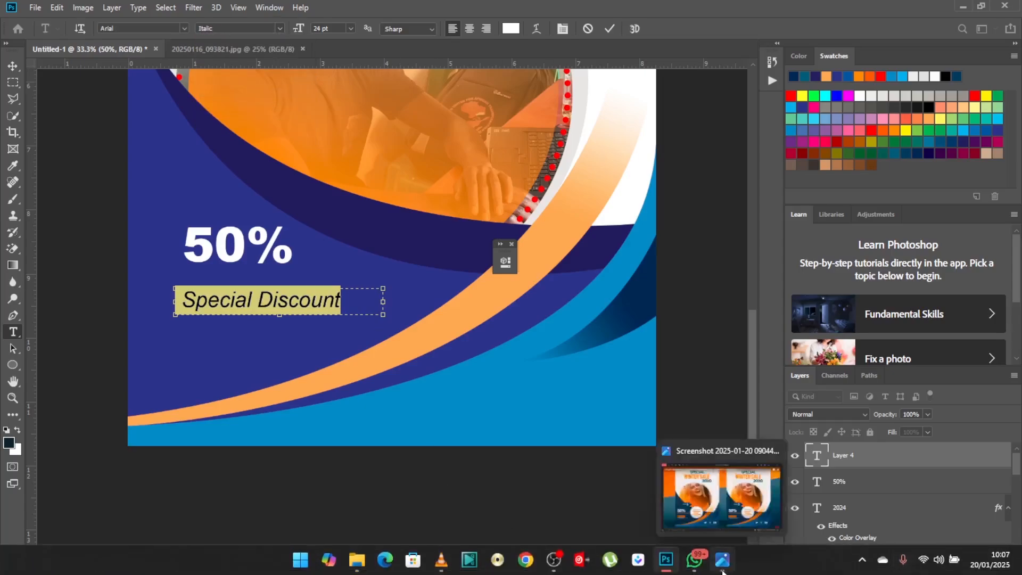
pyautogui.click(722, 560)
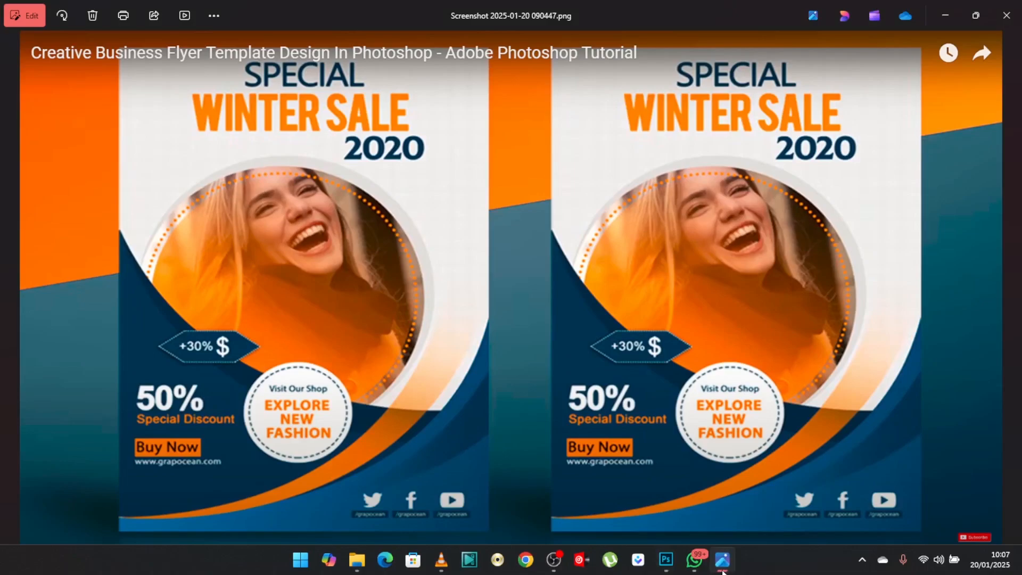
# Return to Photoshop, set the Special Discount text to Arial Bold with Strong anti-aliasing, and commit the text edit.
pyautogui.click(722, 569)
pyautogui.click(281, 30)
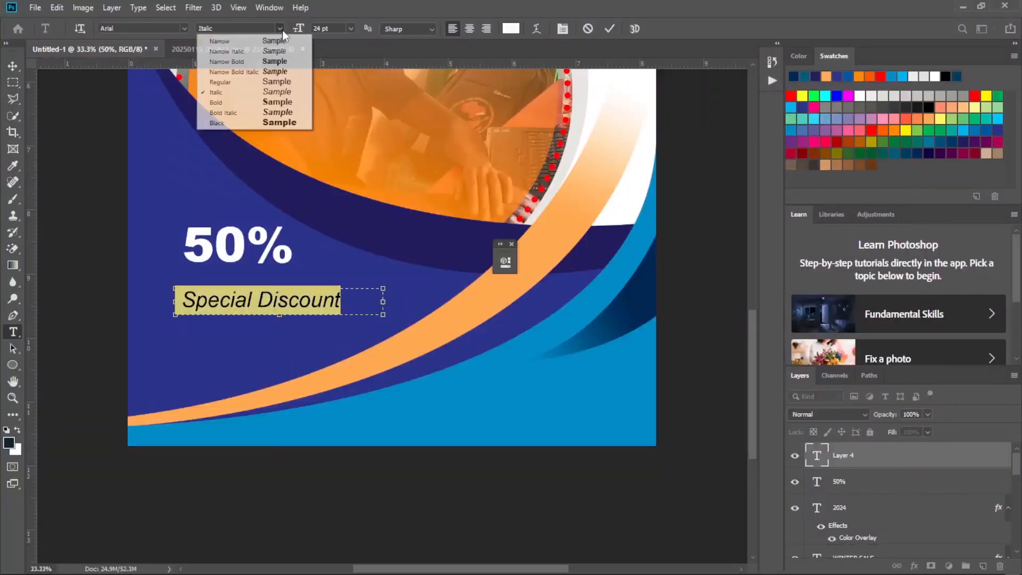
pyautogui.click(269, 102)
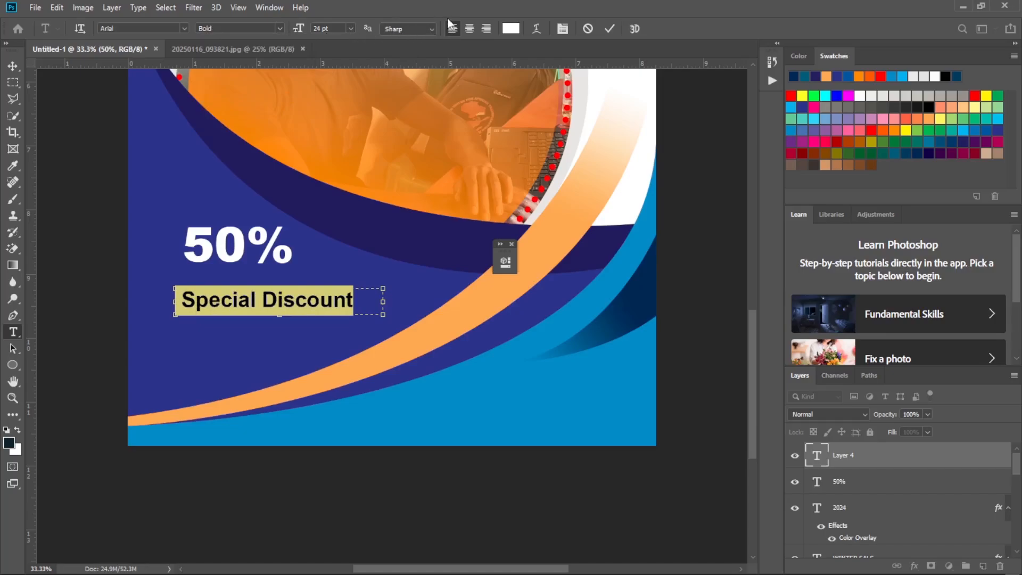
pyautogui.click(433, 30)
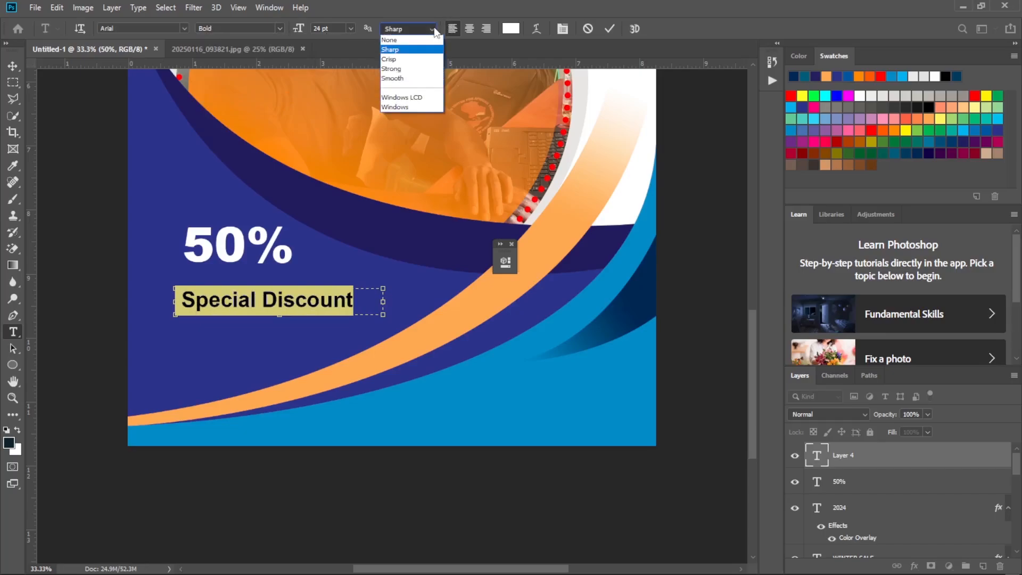
pyautogui.click(422, 68)
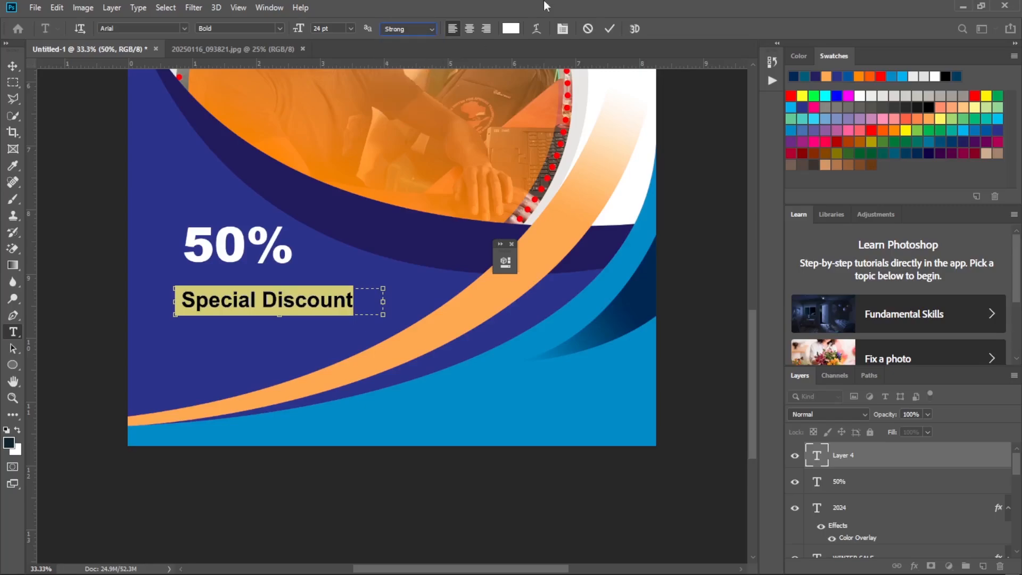
pyautogui.click(611, 27)
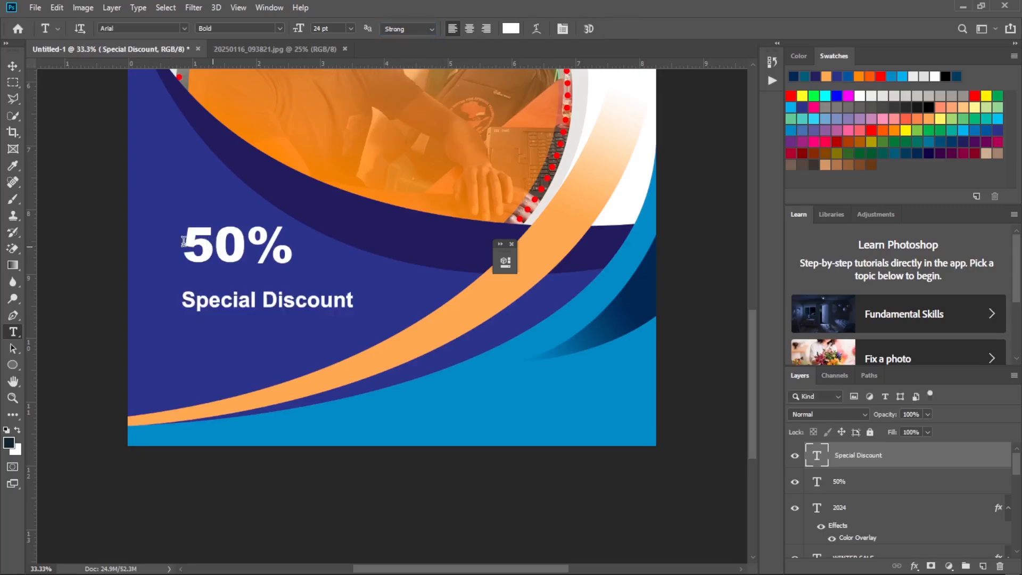
# Move the Special Discount line up and slightly left so it sits directly beneath 50%.
pyautogui.click(13, 66)
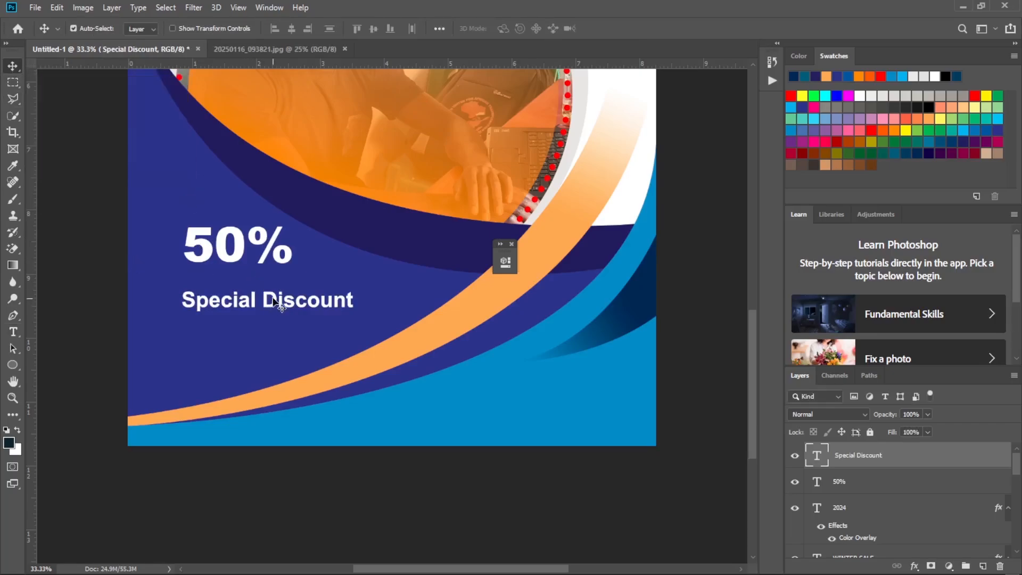
pyautogui.moveTo(276, 301); pyautogui.dragTo(268, 279)
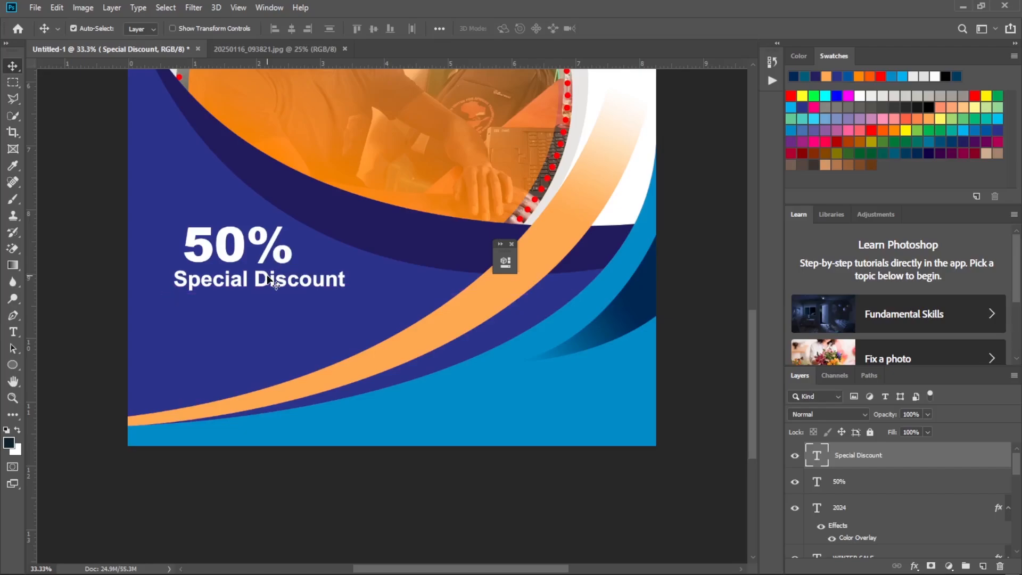
pyautogui.hotkey('ctrl', '-')
pyautogui.hotkey('ctrl', '-')
pyautogui.hotkey('ctrl', '-')
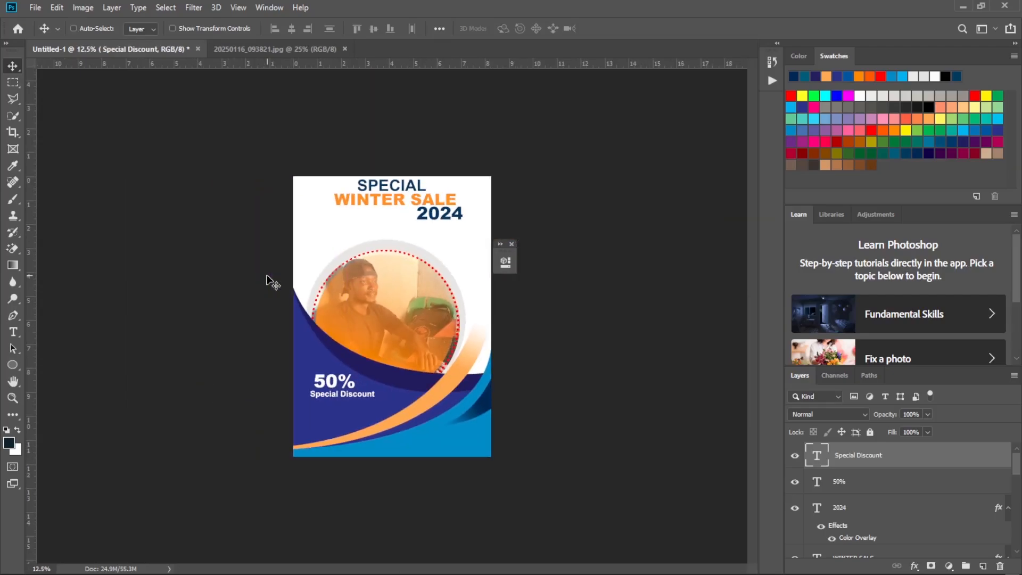
pyautogui.hotkey('ctrl', '+')
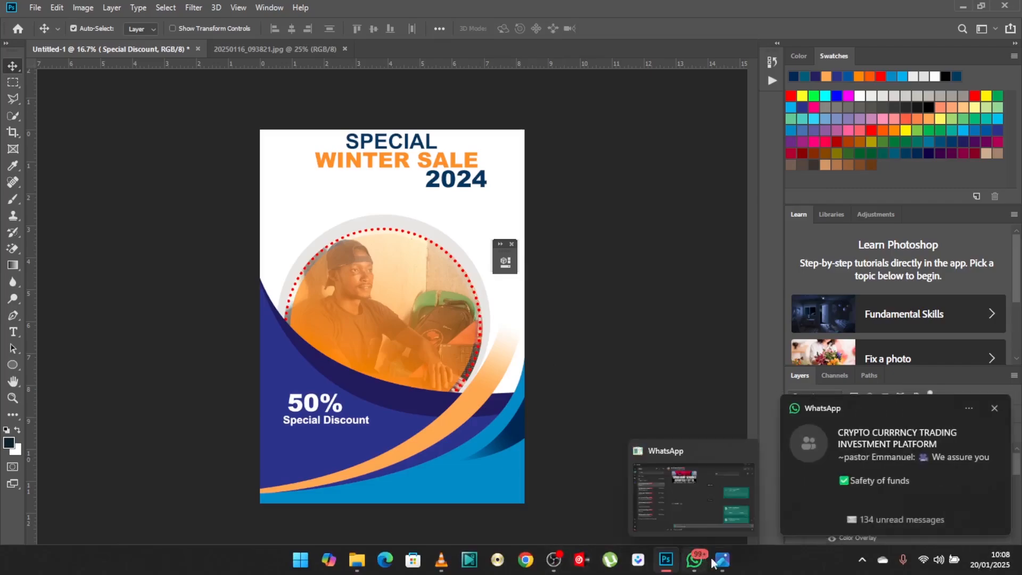
# Check the reference flyer and give the Special Discount layer an orange ff9933 Color Overlay sampled from the WINTER SALE heading.
pyautogui.click(721, 560)
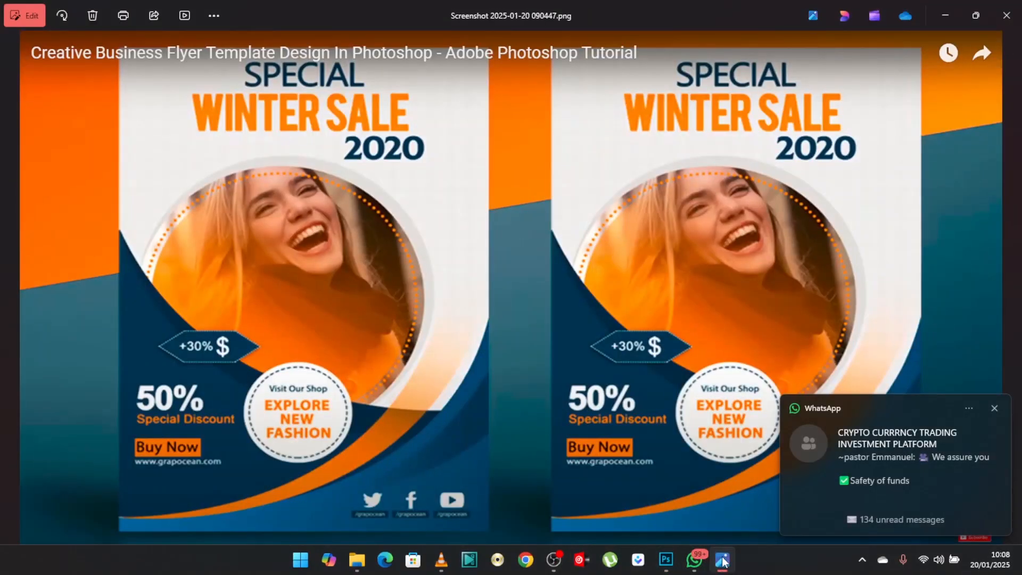
pyautogui.click(722, 560)
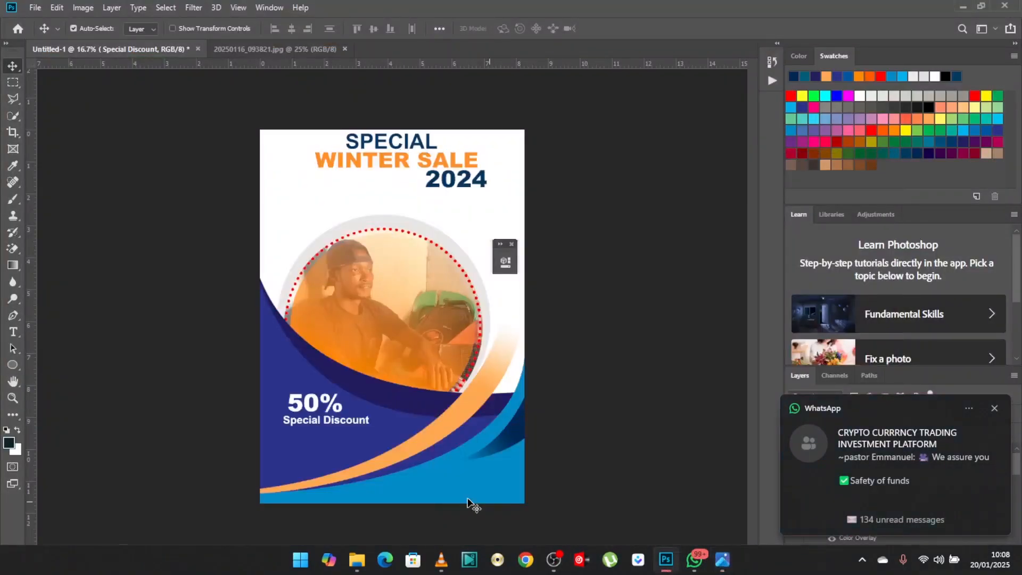
pyautogui.click(995, 439)
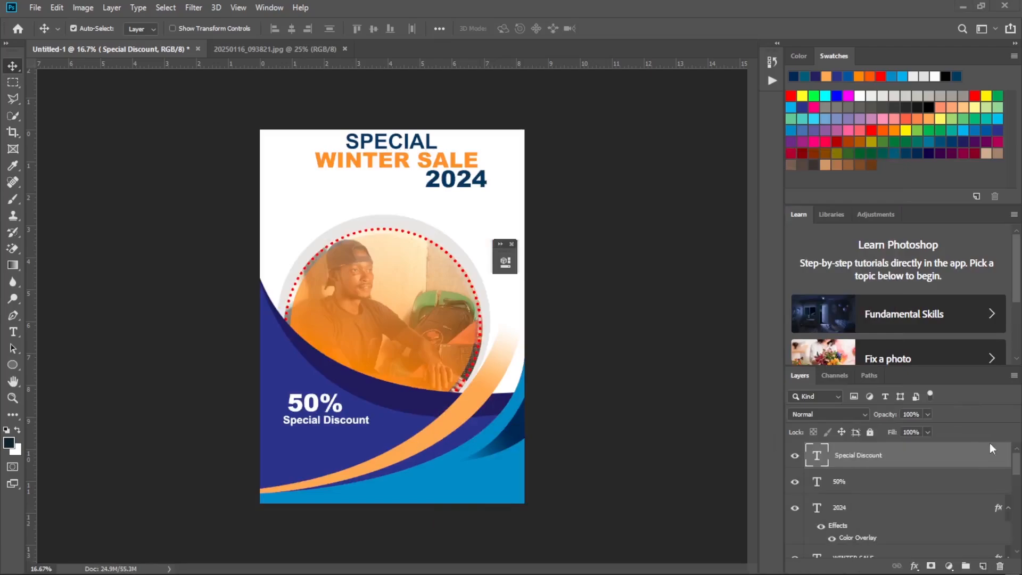
pyautogui.press('h')
pyautogui.doubleClick(914, 465)
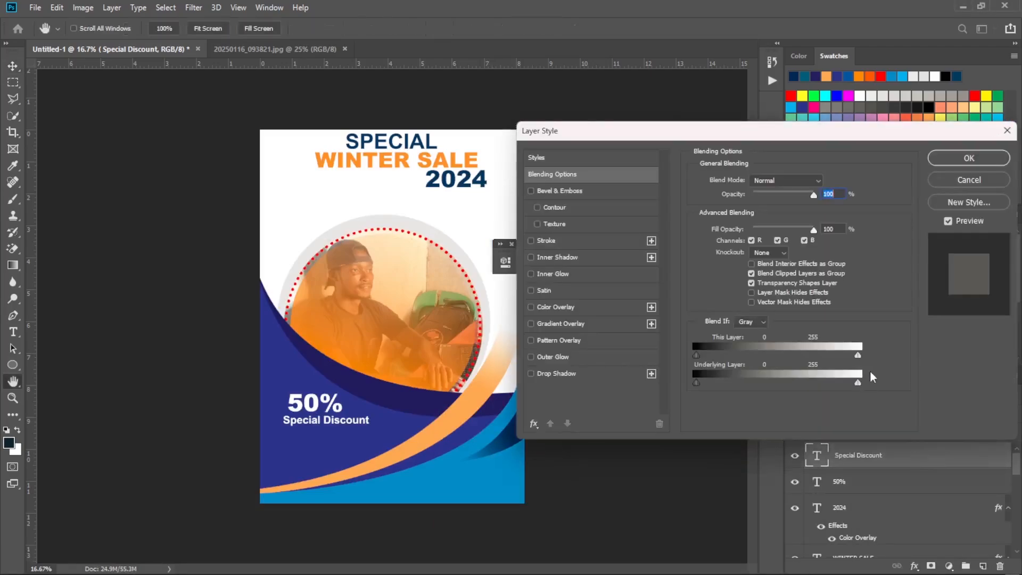
pyautogui.click(596, 309)
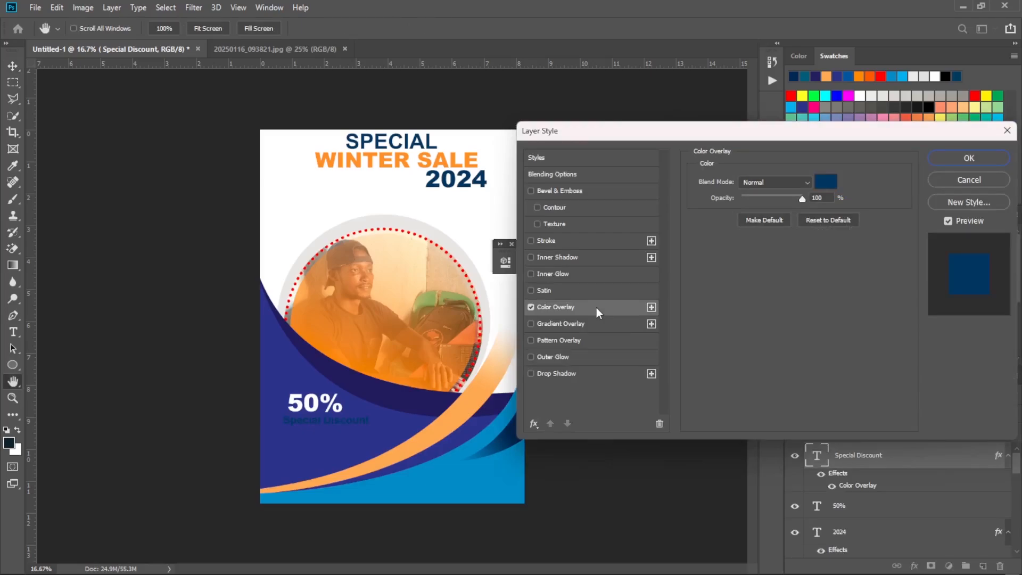
pyautogui.click(826, 181)
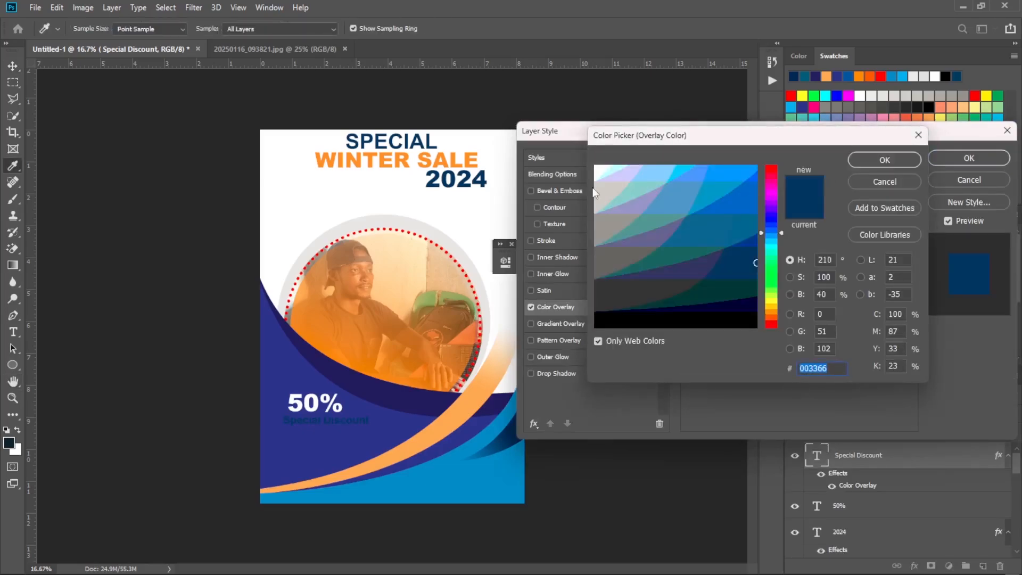
pyautogui.click(427, 155)
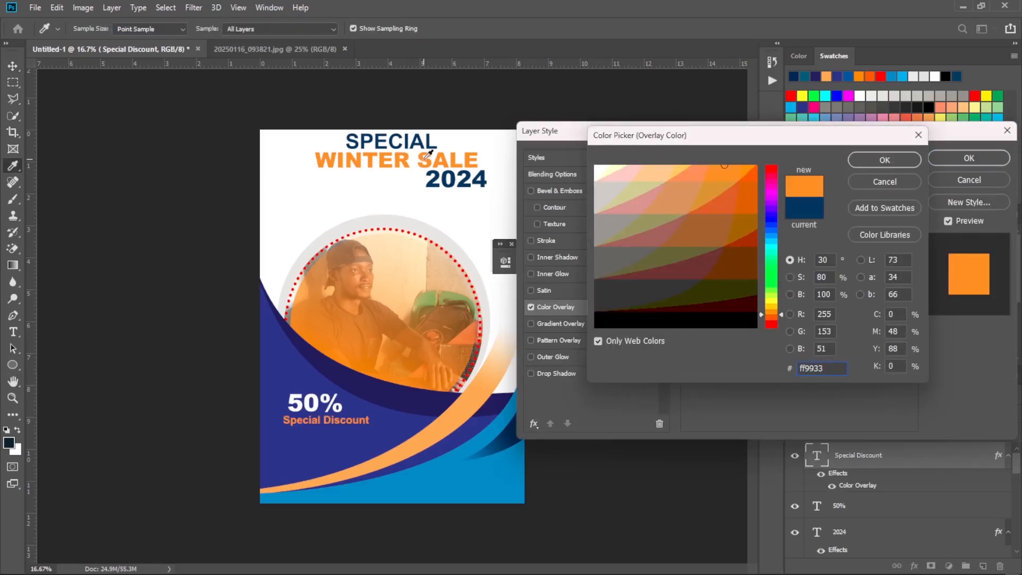
pyautogui.click(883, 162)
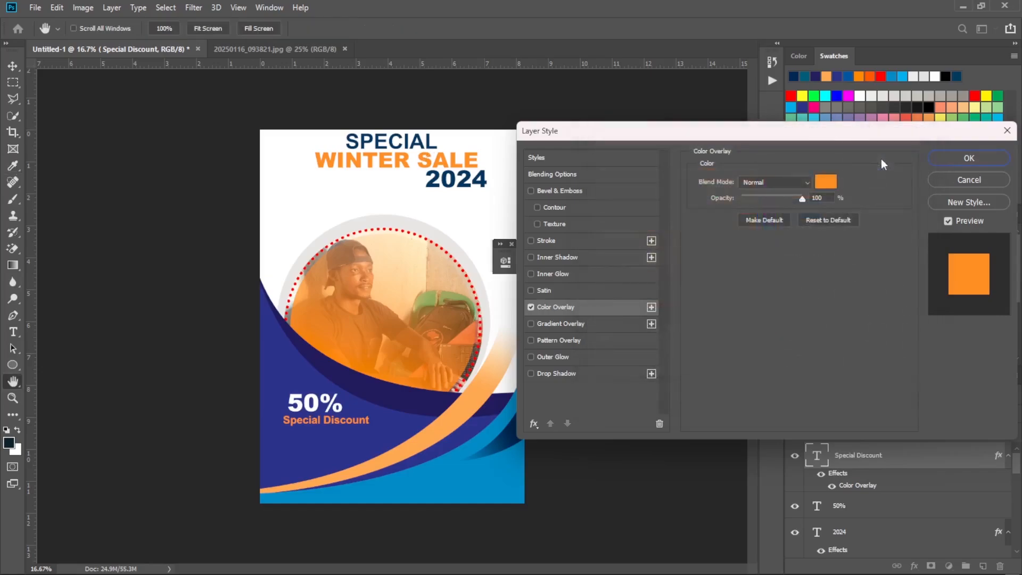
pyautogui.click(957, 157)
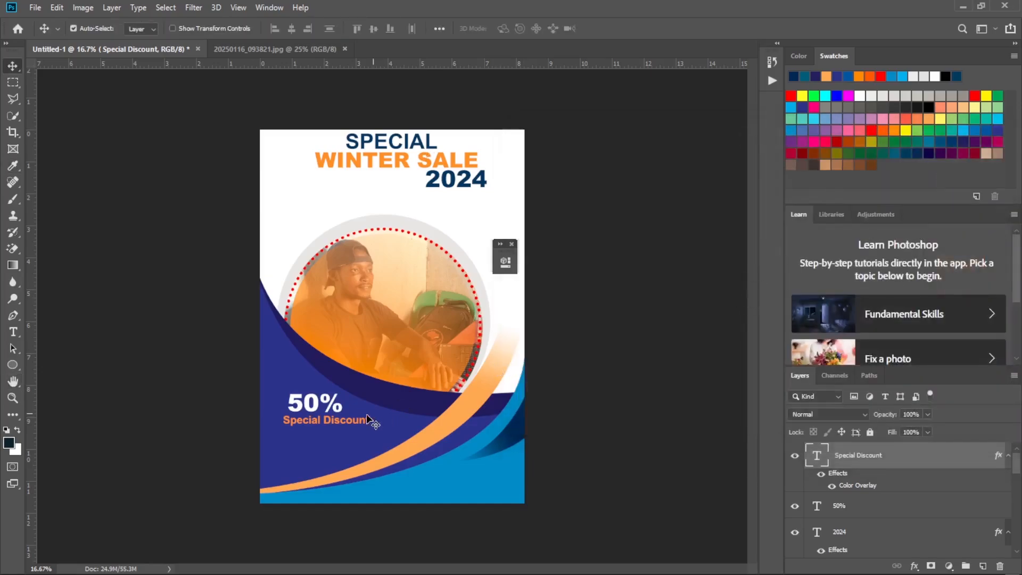
# Compare with the reference flyer and nudge the Special Discount line slightly right to align its left edge with 50%.
pyautogui.moveTo(660, 573)
pyautogui.click(722, 560)
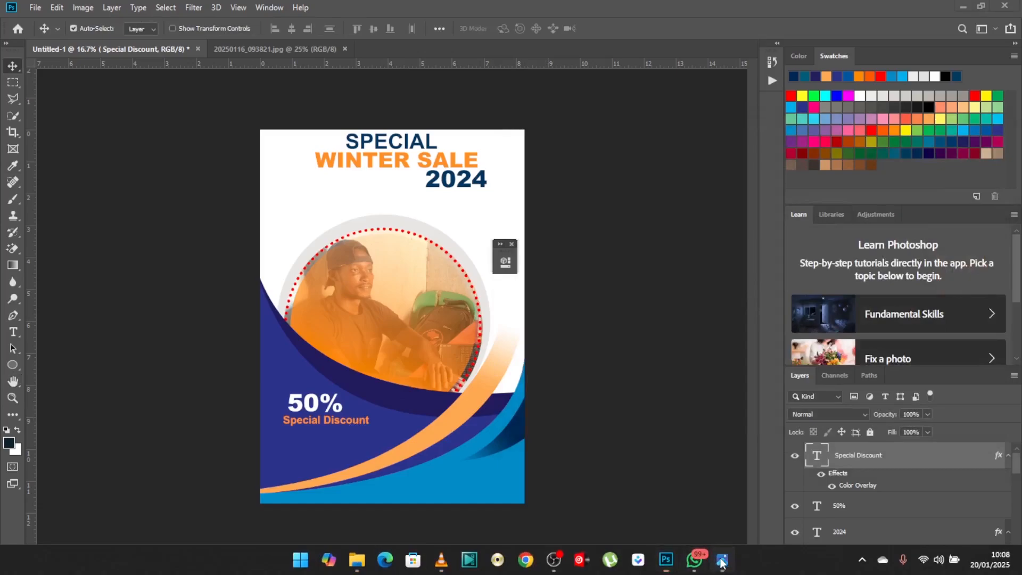
pyautogui.click(722, 560)
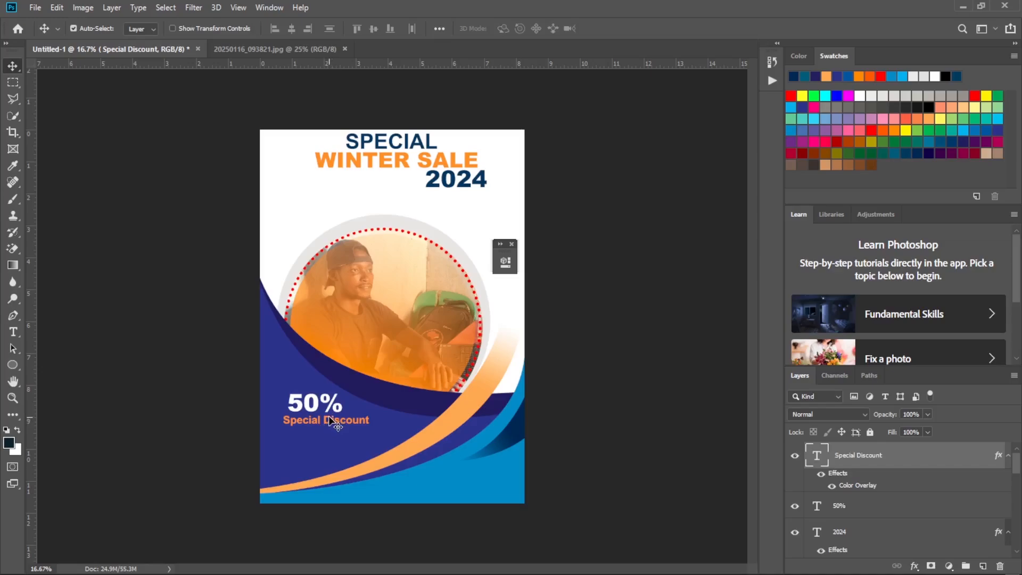
pyautogui.moveTo(336, 420); pyautogui.dragTo(332, 421)
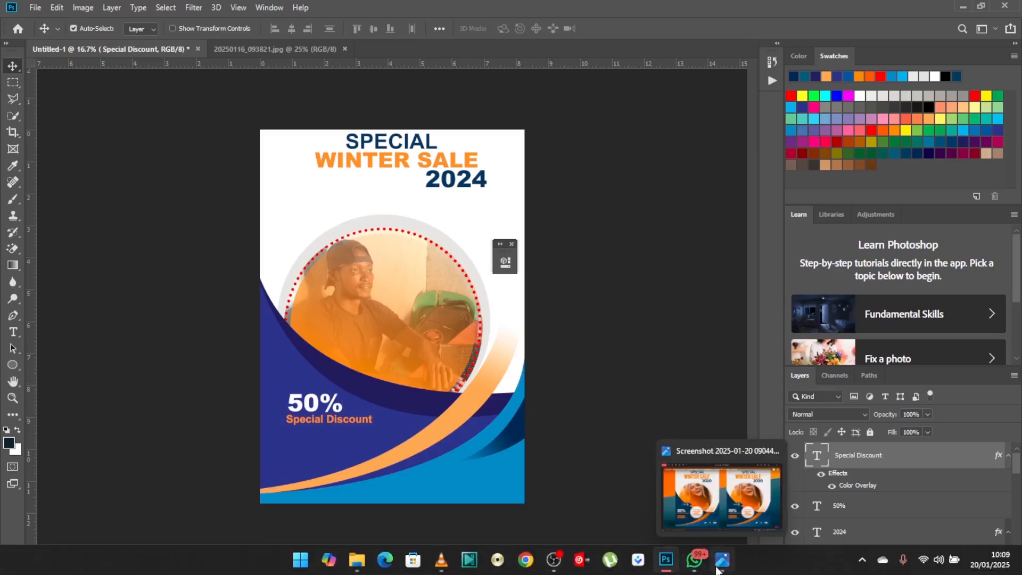
# Check the +30% badge in the reference flyer image, return to Photoshop and activate the Polygon tool.
pyautogui.click(716, 569)
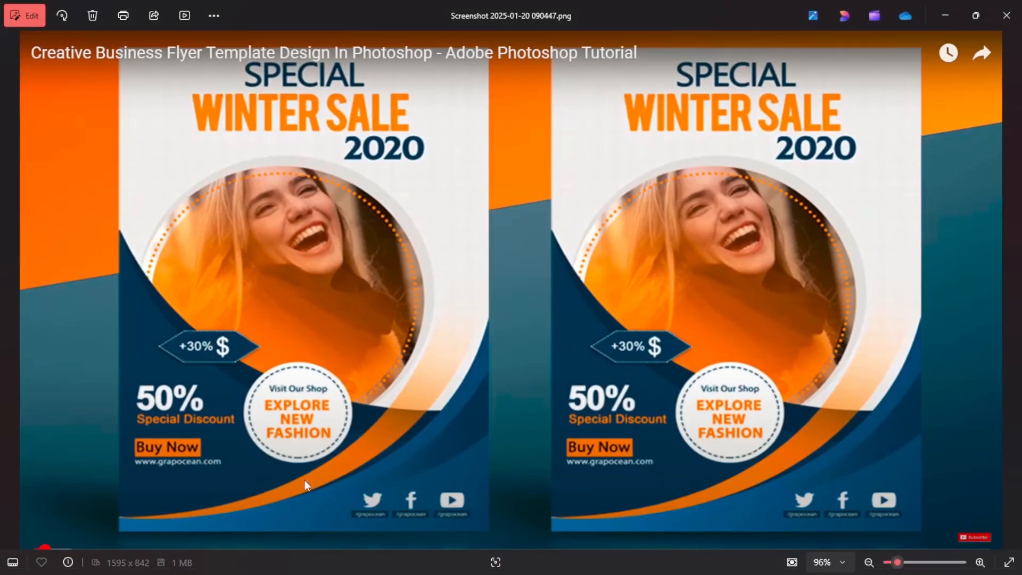
pyautogui.moveTo(649, 563)
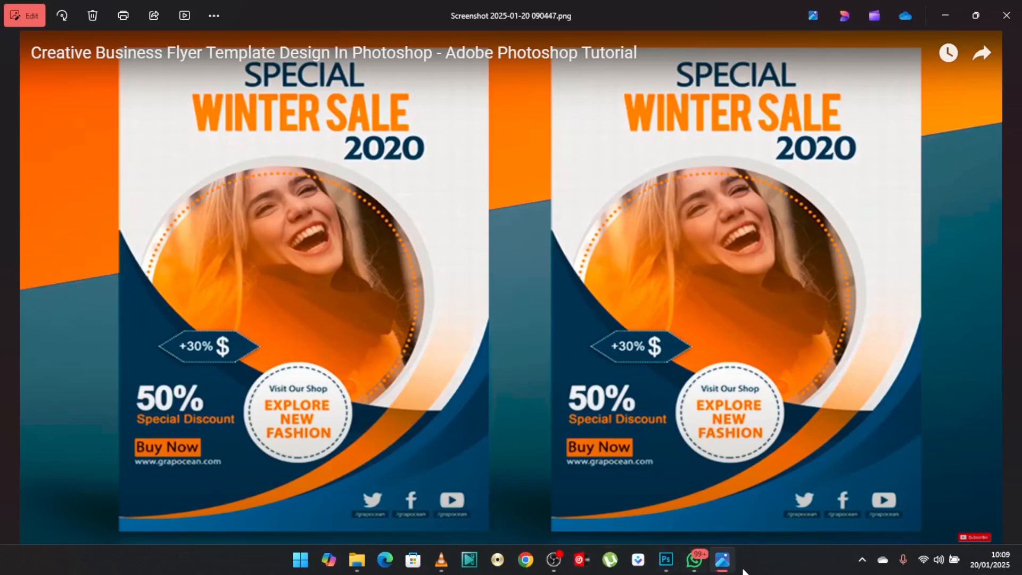
pyautogui.click(668, 561)
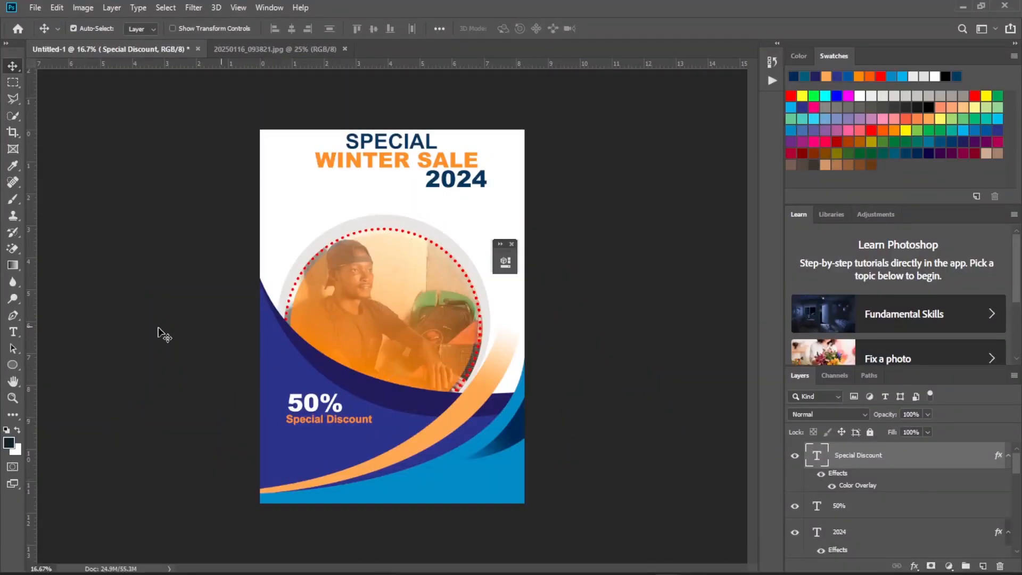
pyautogui.click(12, 366)
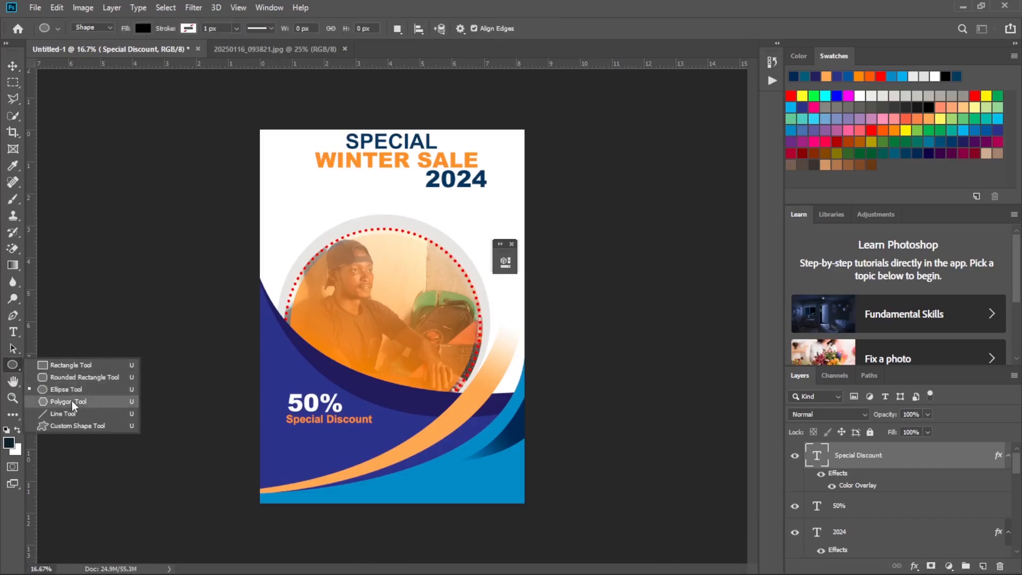
pyautogui.click(83, 407)
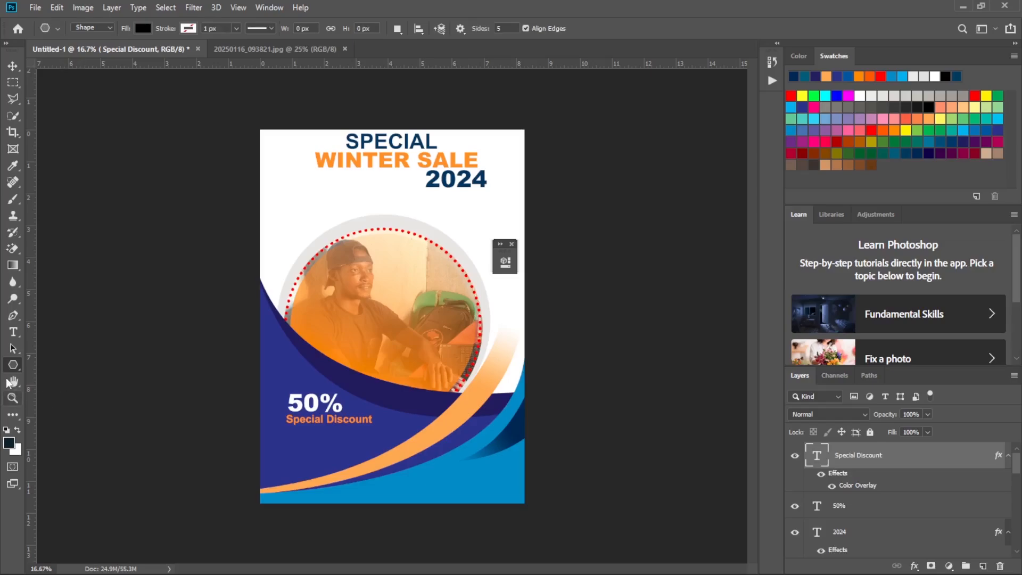
pyautogui.rightClick(13, 366)
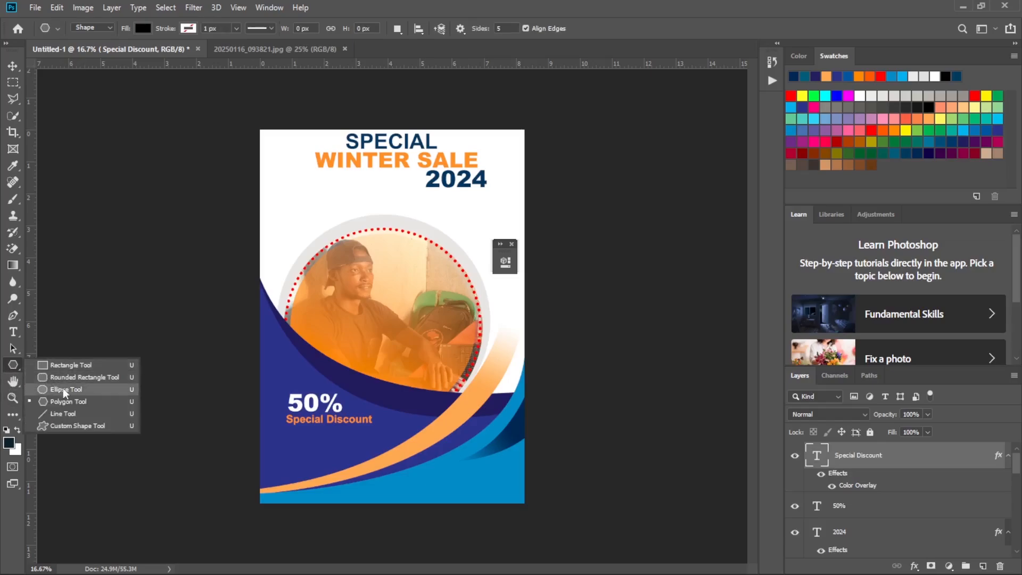
pyautogui.click(68, 401)
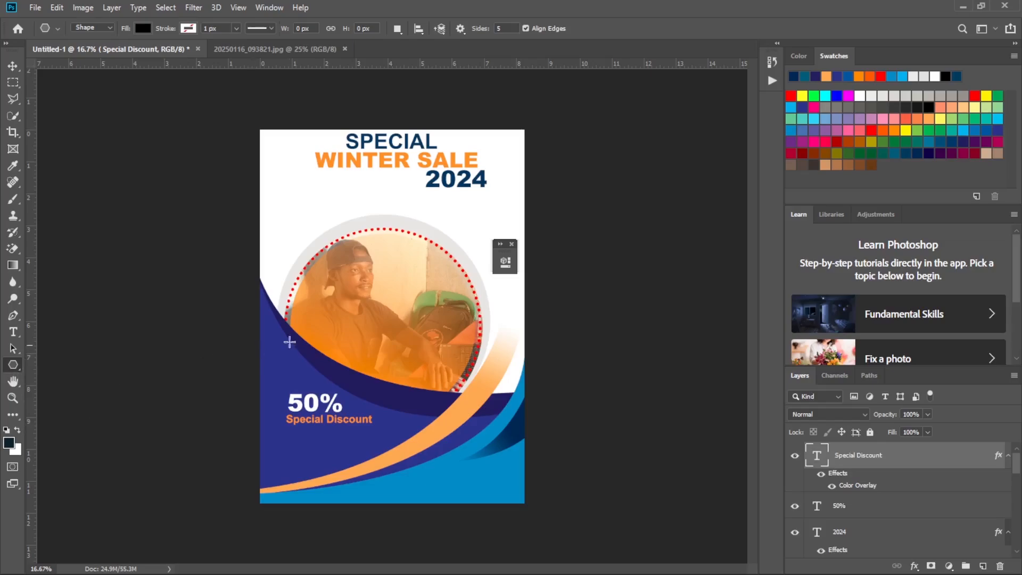
pyautogui.click(300, 339)
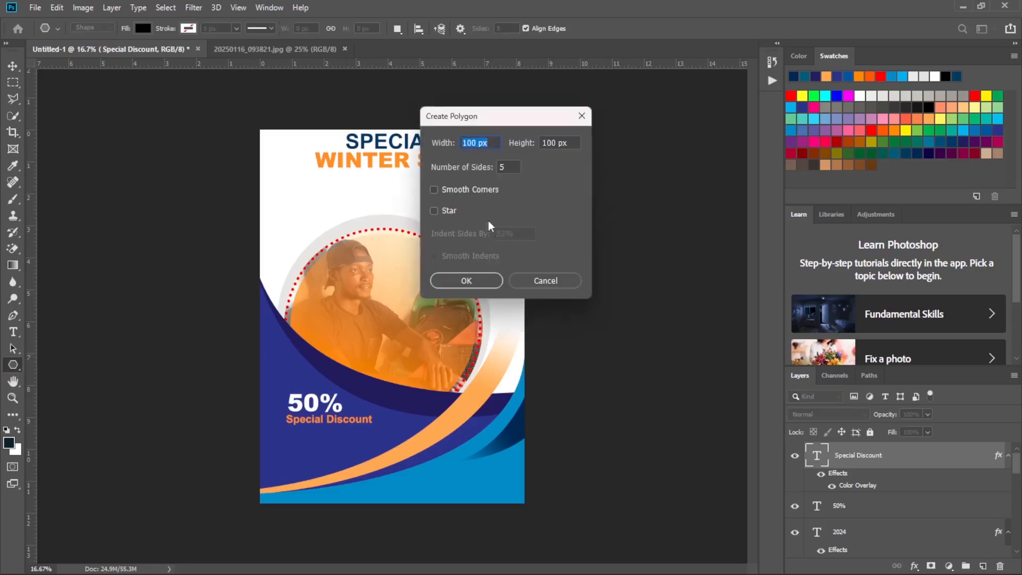
pyautogui.click(479, 282)
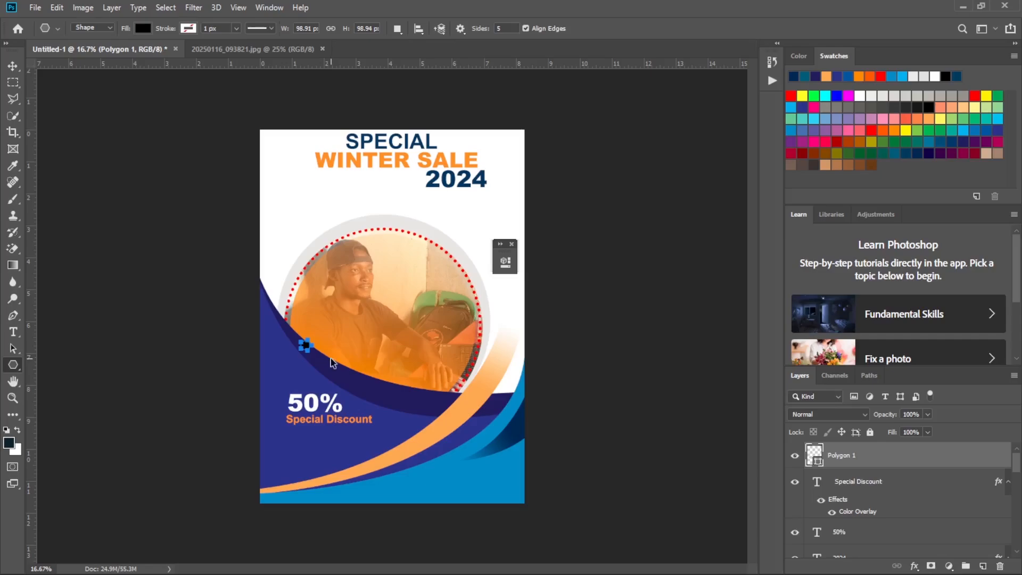
pyautogui.hotkey('ctrl', 'z')
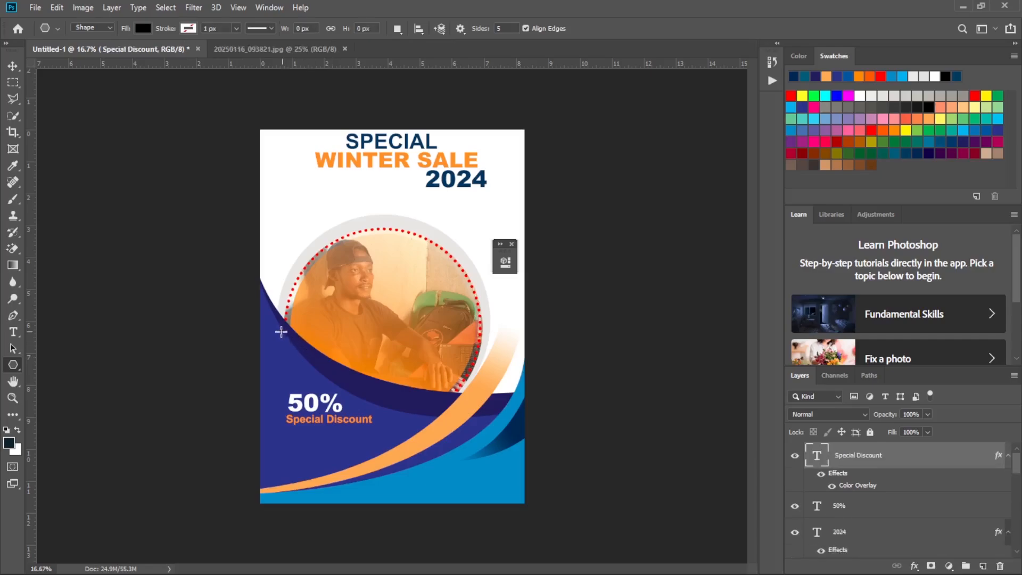
pyautogui.moveTo(274, 327); pyautogui.dragTo(370, 382)
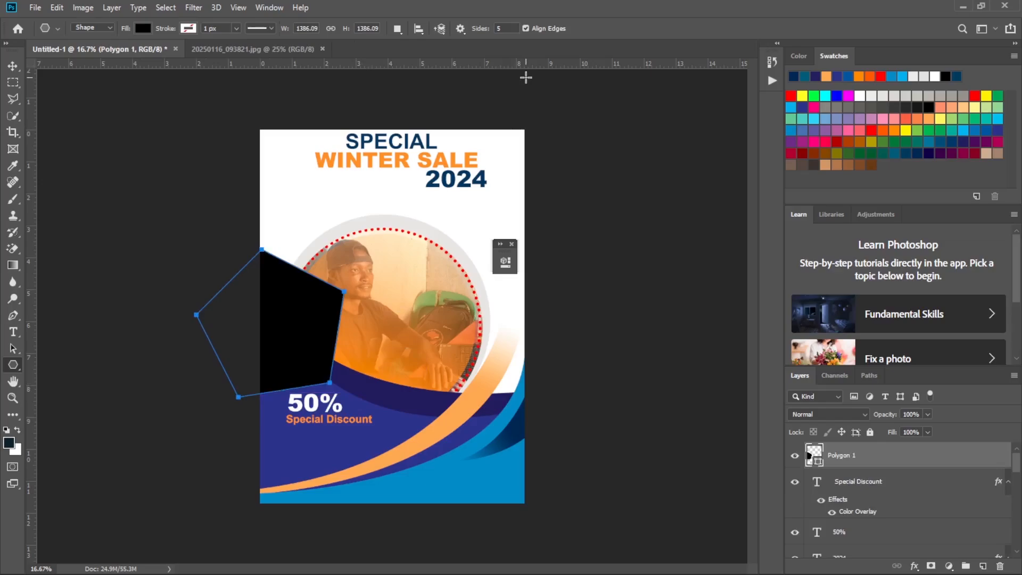
pyautogui.hotkey('ctrl', 'z')
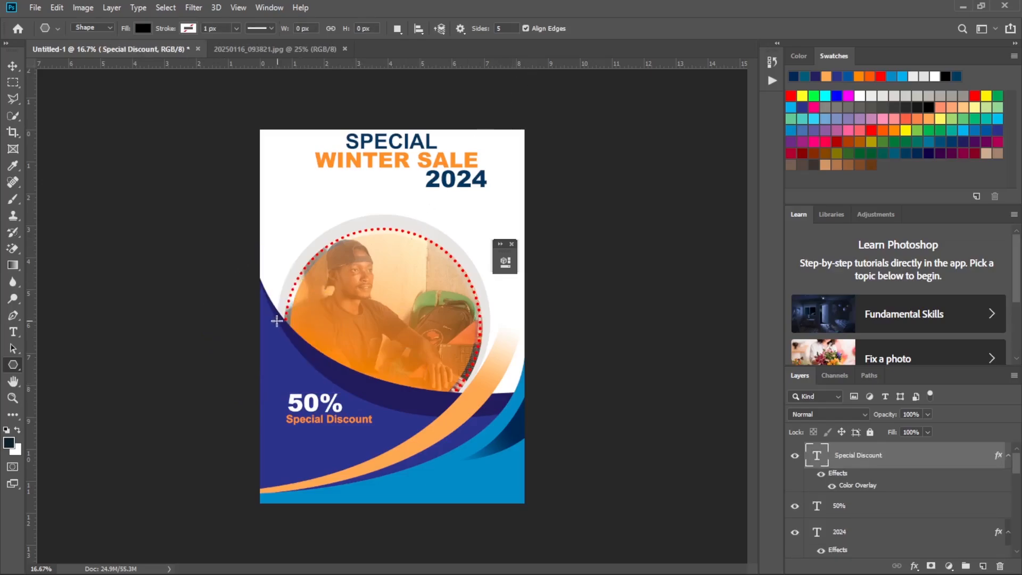
# Draw a black five-sided polygon about 986 by 1037 px over the page's left edge, with one corner pointing right.
pyautogui.moveTo(277, 322)
pyautogui.mouseDown()
pyautogui.moveTo(310, 312)
pyautogui.moveTo(330, 323)
pyautogui.mouseUp()
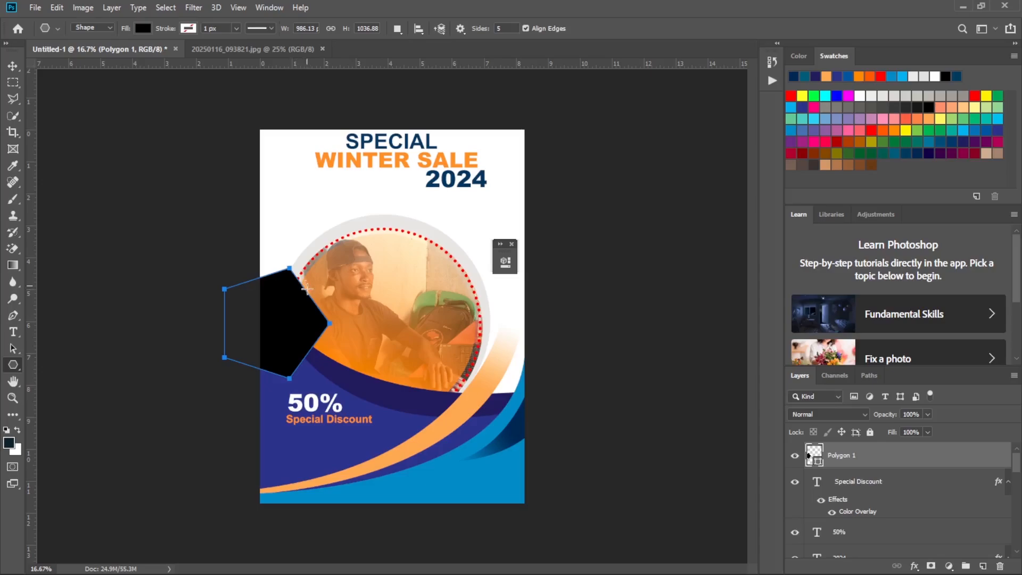
pyautogui.click(12, 66)
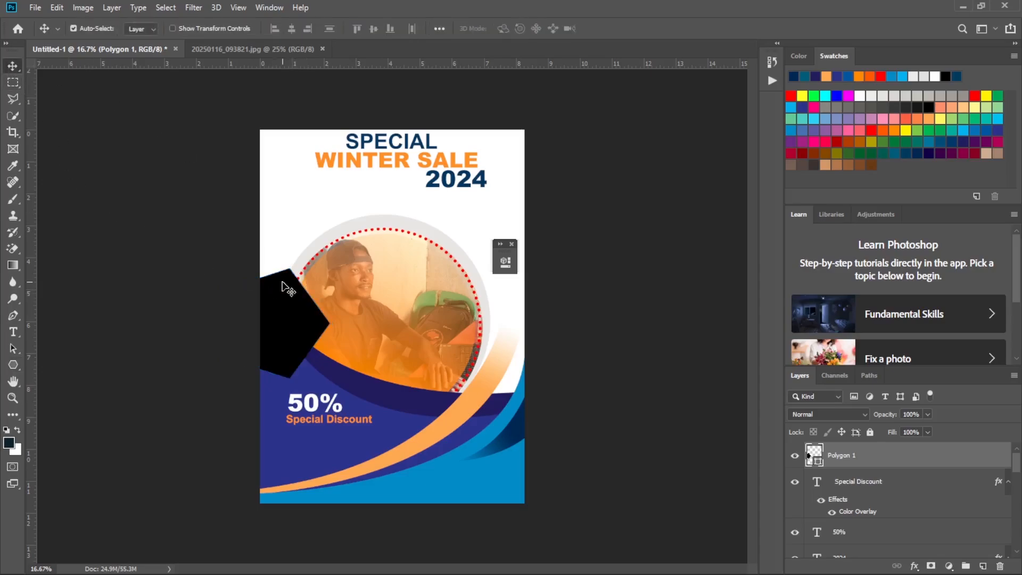
# Move the black polygon right so it lies fully inside the page, and compare it with the +30% badge in the reference flyer.
pyautogui.moveTo(287, 307); pyautogui.dragTo(335, 313)
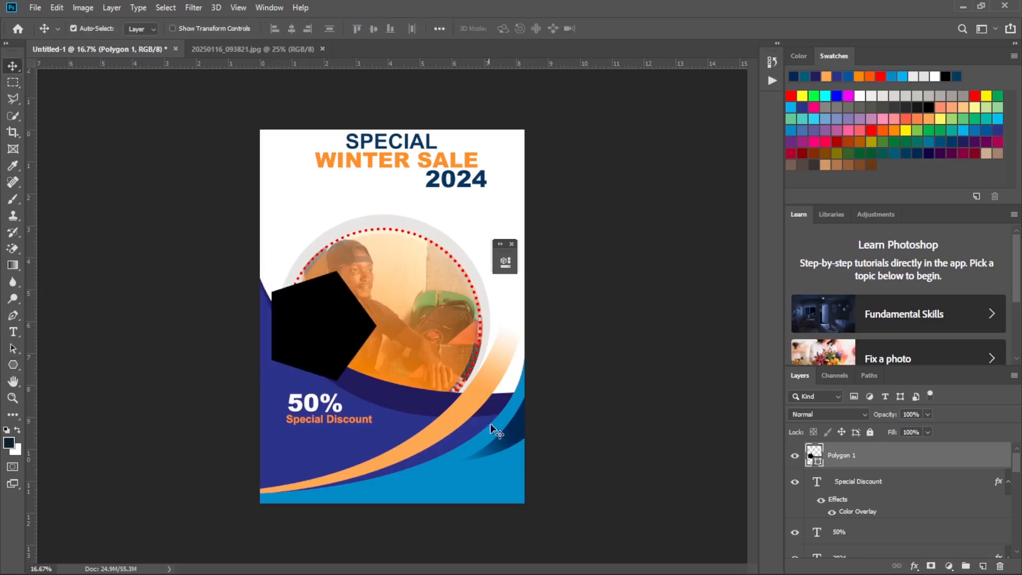
pyautogui.click(722, 560)
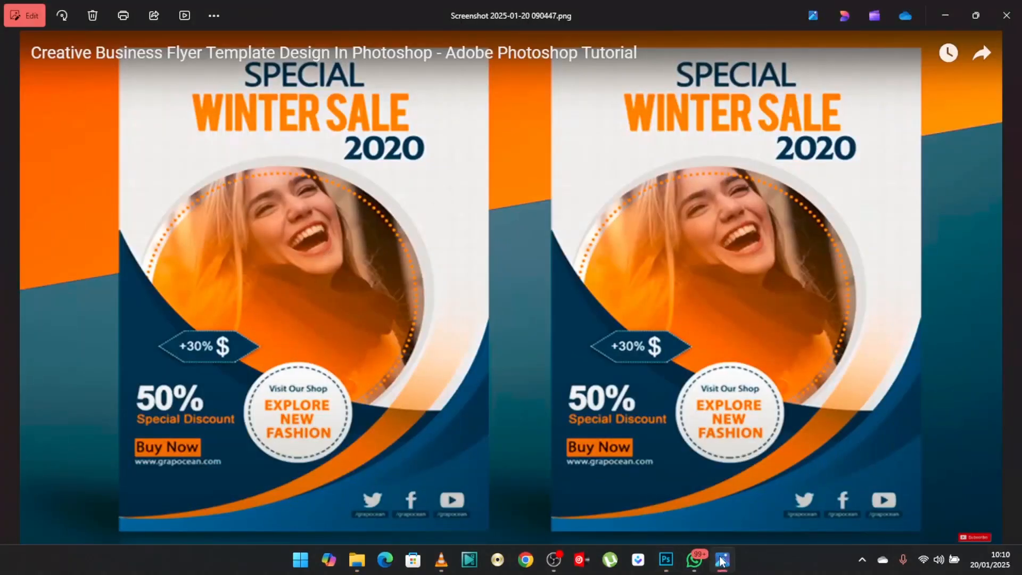
pyautogui.click(721, 560)
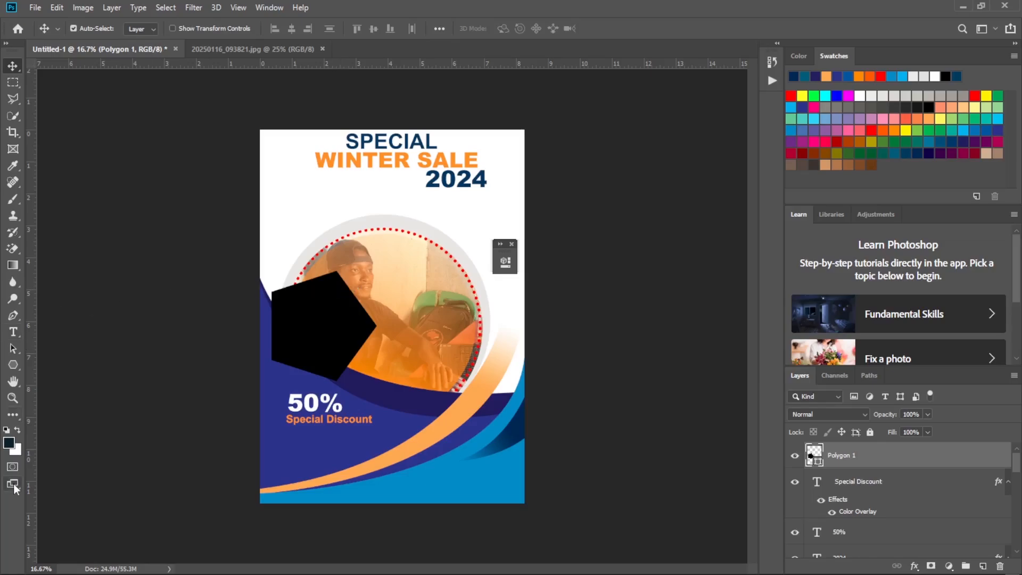
# Free-transform the black polygon: rotate it about -53°, narrow its width to about 49%, and move it up over the circular photo.
pyautogui.click(14, 363)
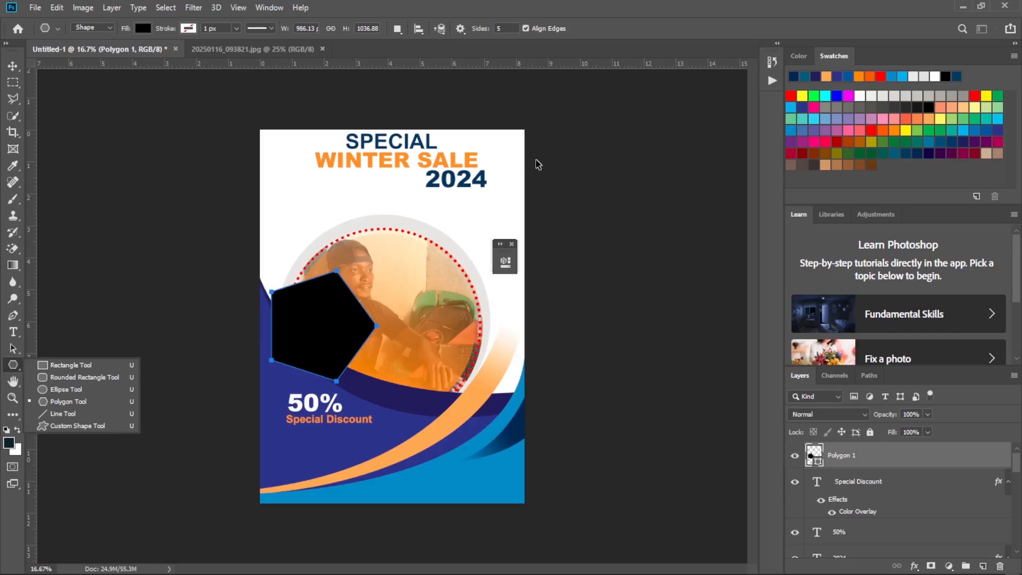
pyautogui.hotkey('ctrl', 't')
pyautogui.moveTo(434, 288); pyautogui.dragTo(345, 268)
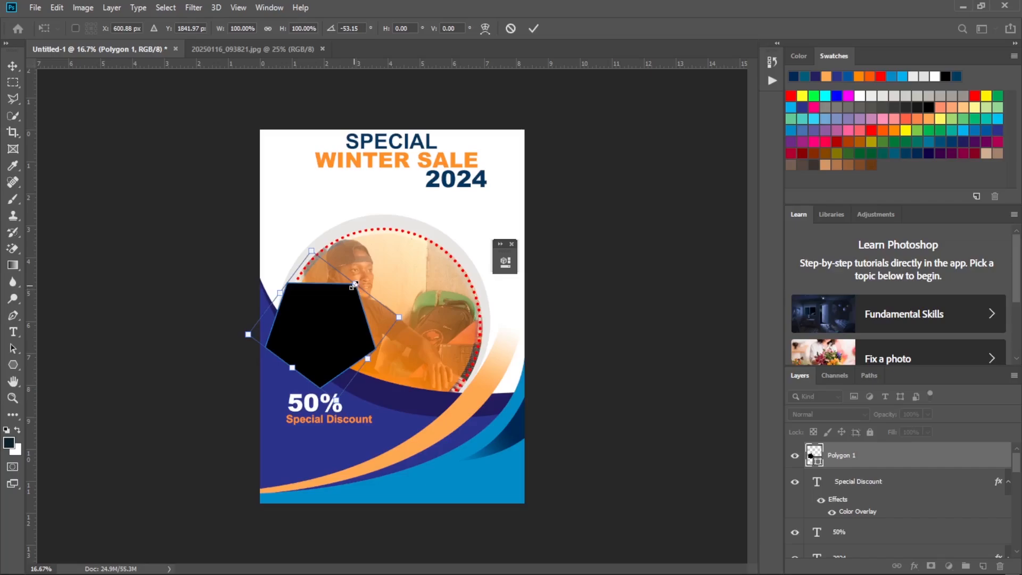
pyautogui.moveTo(355, 284); pyautogui.dragTo(346, 344)
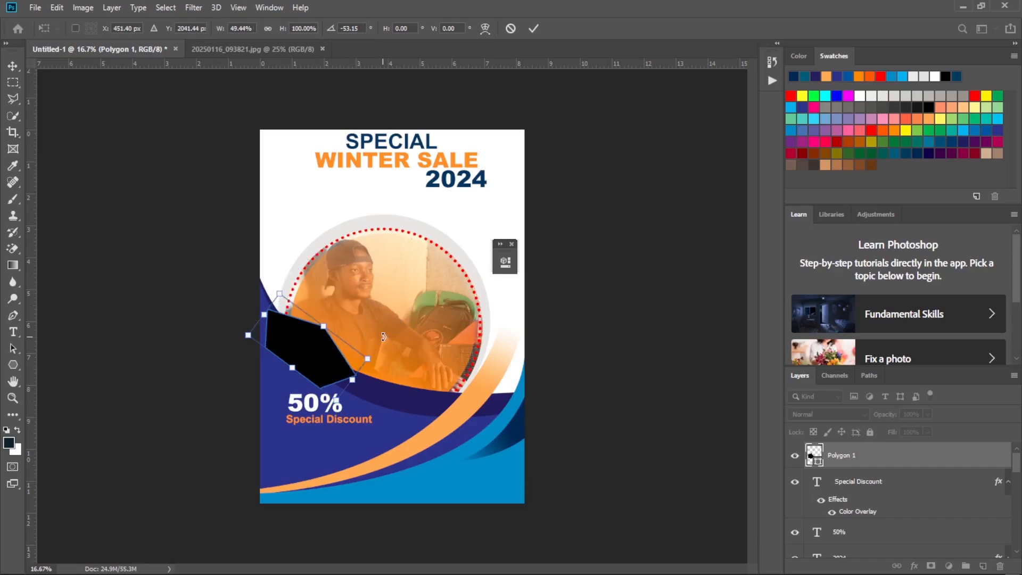
pyautogui.moveTo(317, 347); pyautogui.dragTo(356, 299)
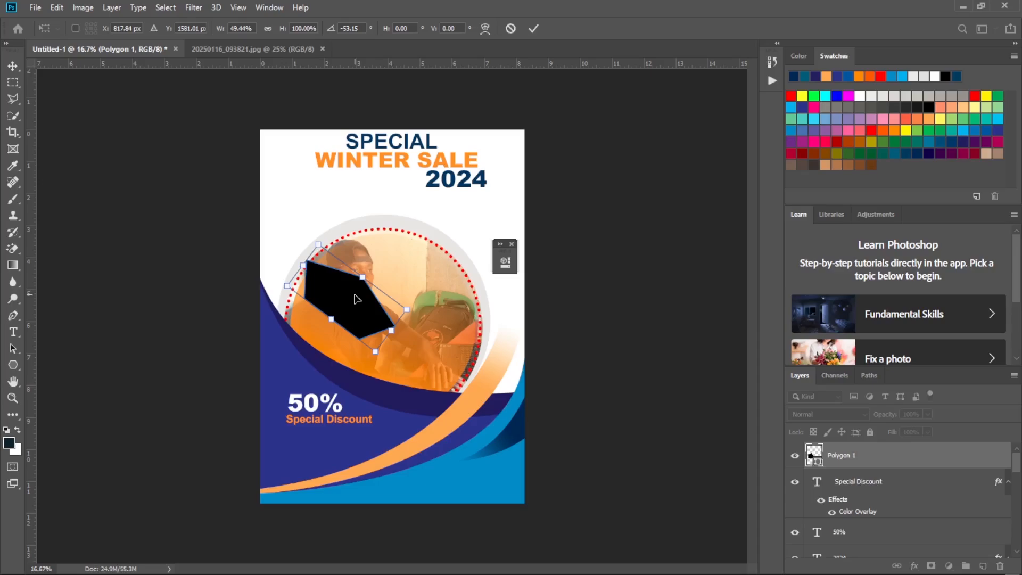
# Apply the pending transform, then free-transform the black polygon again: rotate it to about 148° and move it down to the photo's lower edge.
pyautogui.press('u')
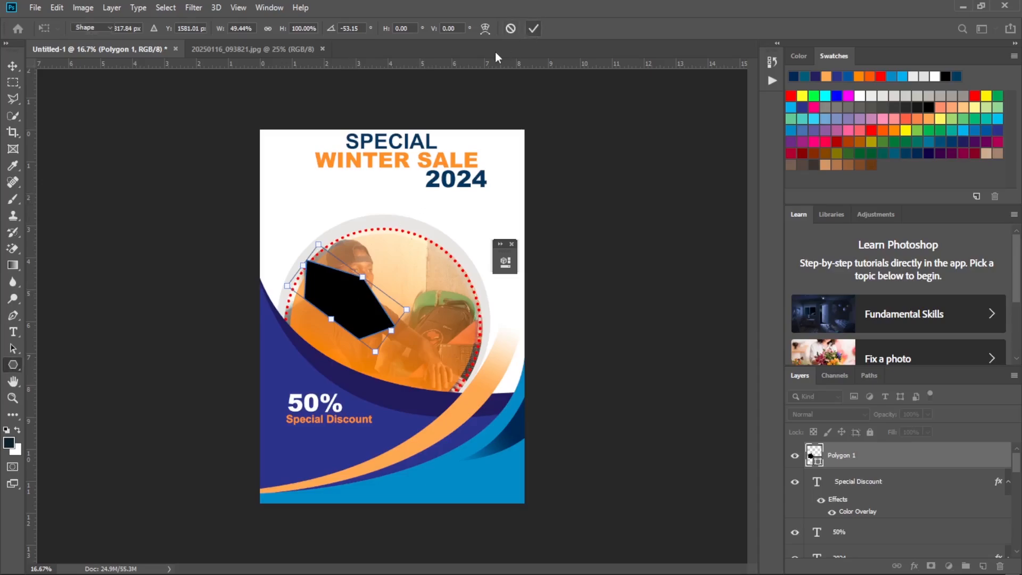
pyautogui.press('Return')
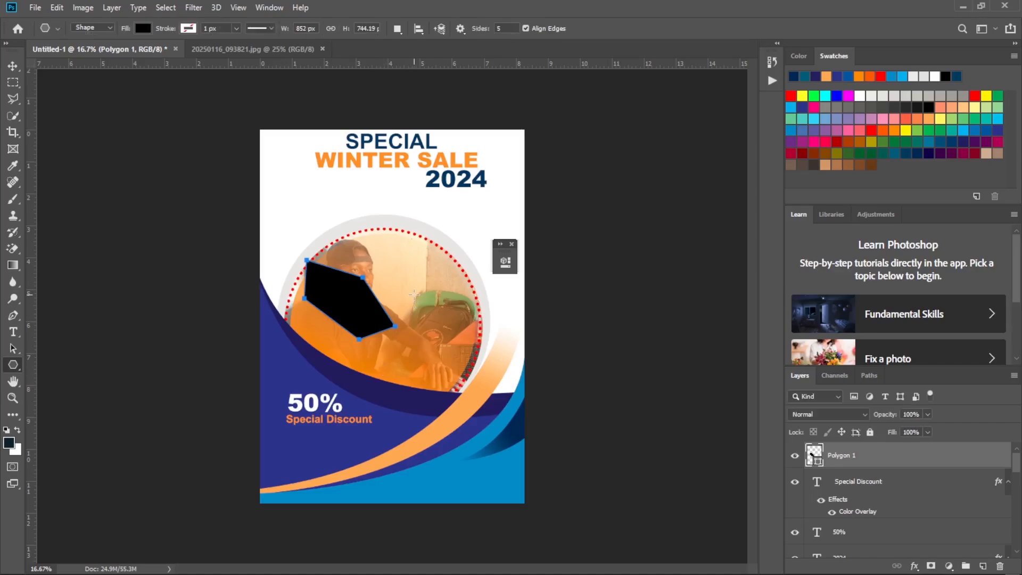
pyautogui.hotkey('ctrl', 't')
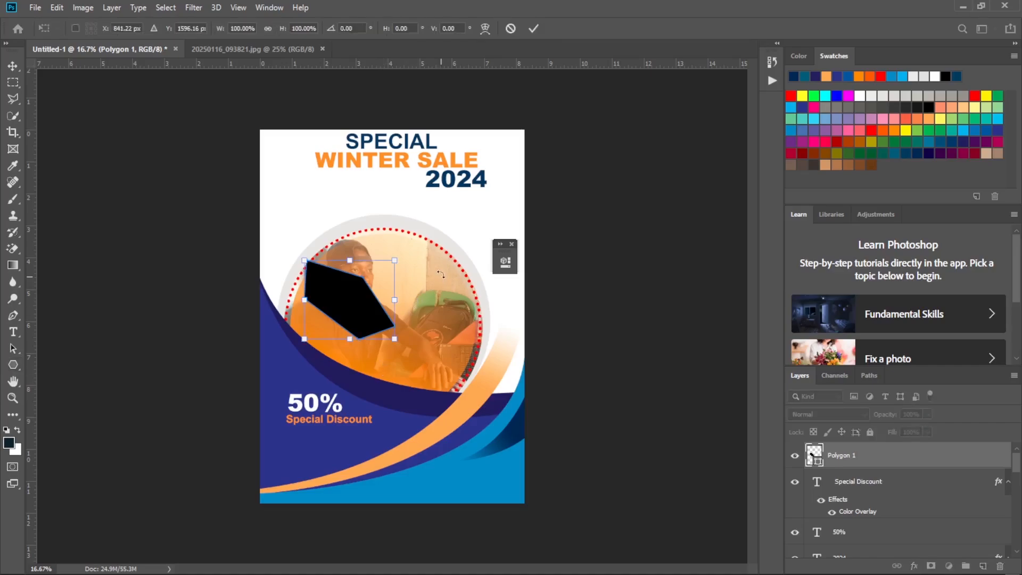
pyautogui.moveTo(440, 272); pyautogui.dragTo(402, 221)
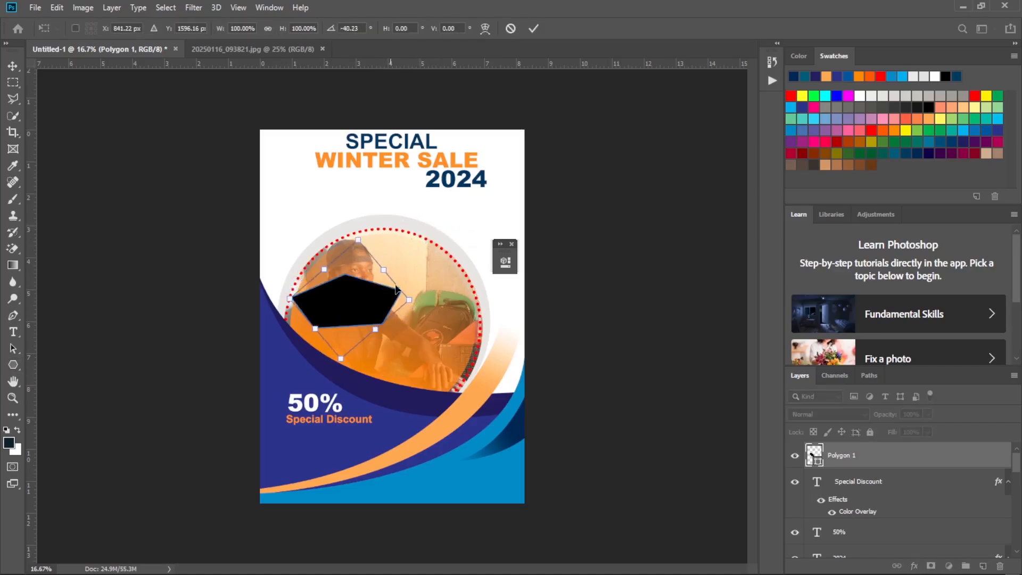
pyautogui.moveTo(375, 300); pyautogui.dragTo(372, 358)
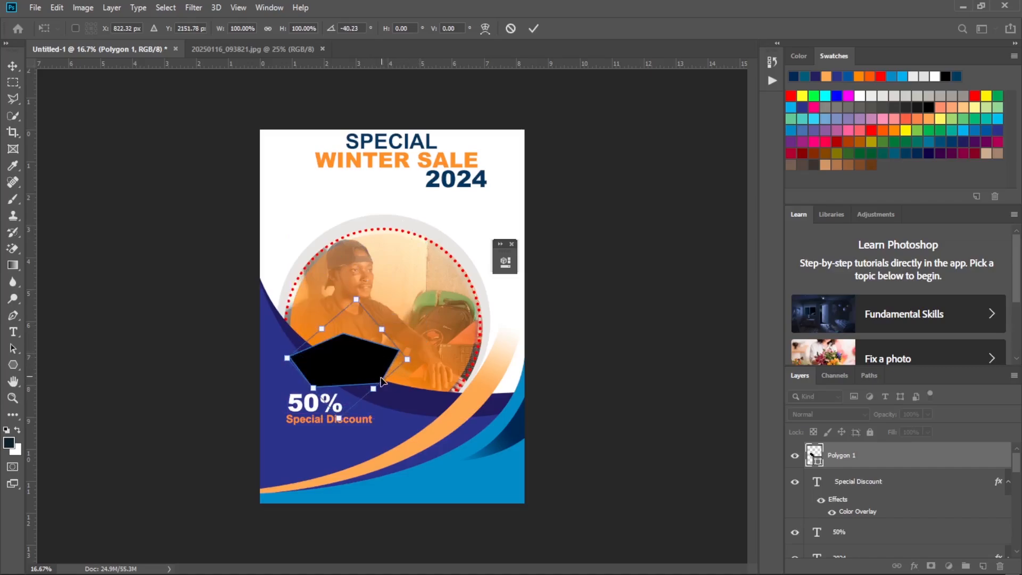
pyautogui.moveTo(445, 320); pyautogui.dragTo(280, 386)
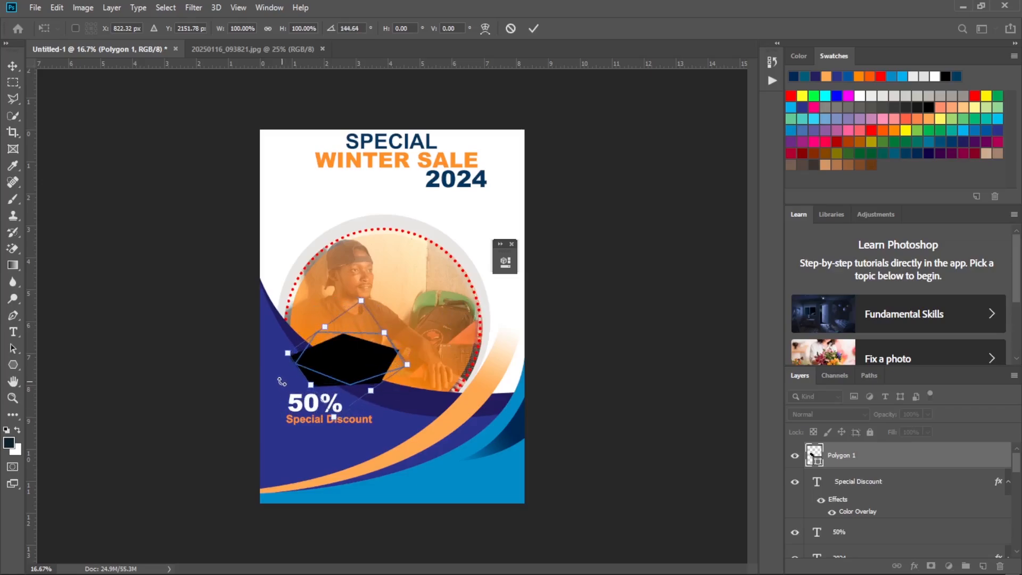
pyautogui.moveTo(367, 358); pyautogui.dragTo(357, 367)
pyautogui.moveTo(428, 332); pyautogui.dragTo(426, 336)
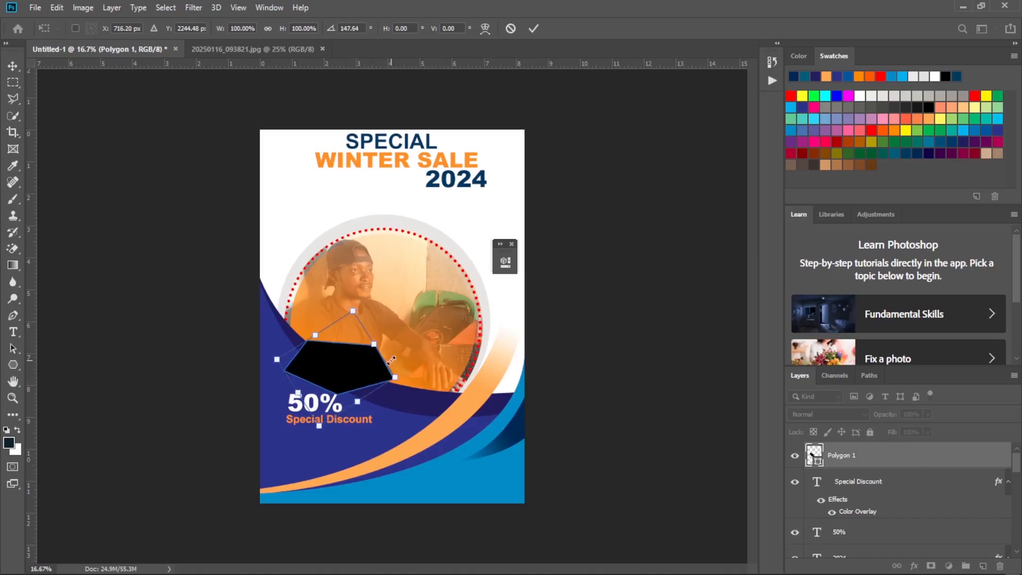
# Scale the black polygon to about 134% width and 95% height, rotate it to about 161°, and place it above the 50% text.
pyautogui.moveTo(394, 377); pyautogui.dragTo(446, 371)
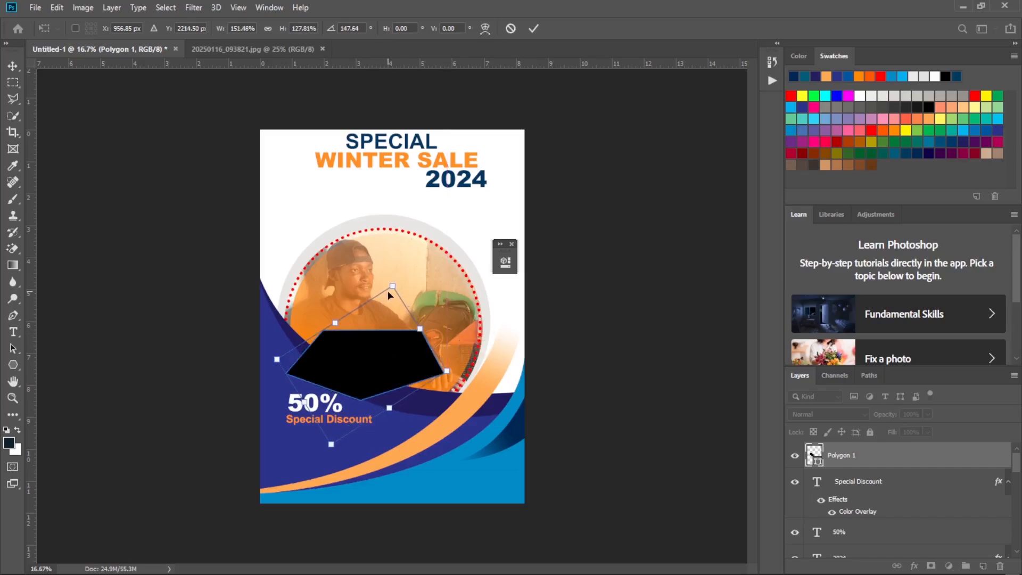
pyautogui.moveTo(392, 286); pyautogui.dragTo(393, 317)
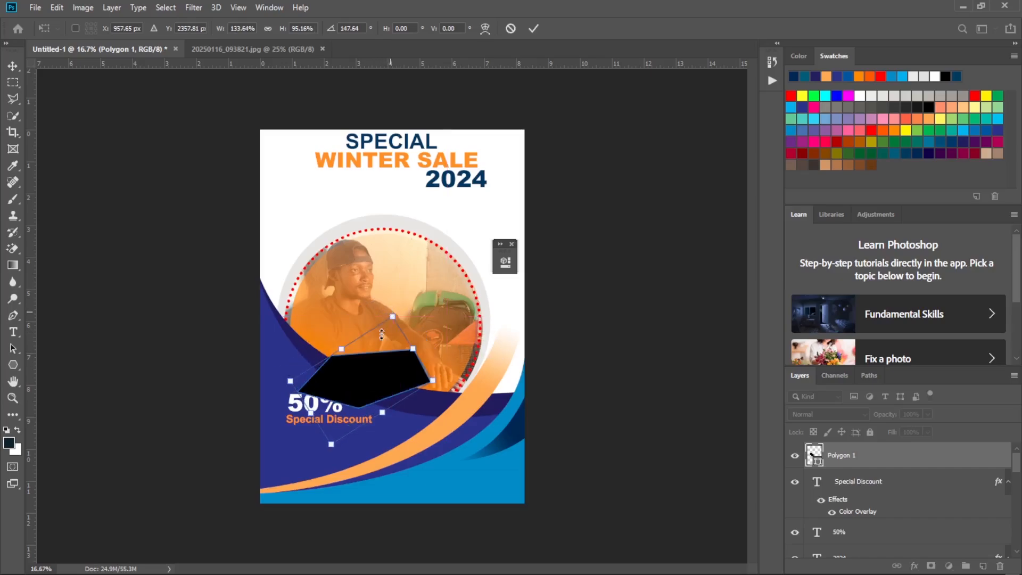
pyautogui.moveTo(368, 389); pyautogui.dragTo(353, 362)
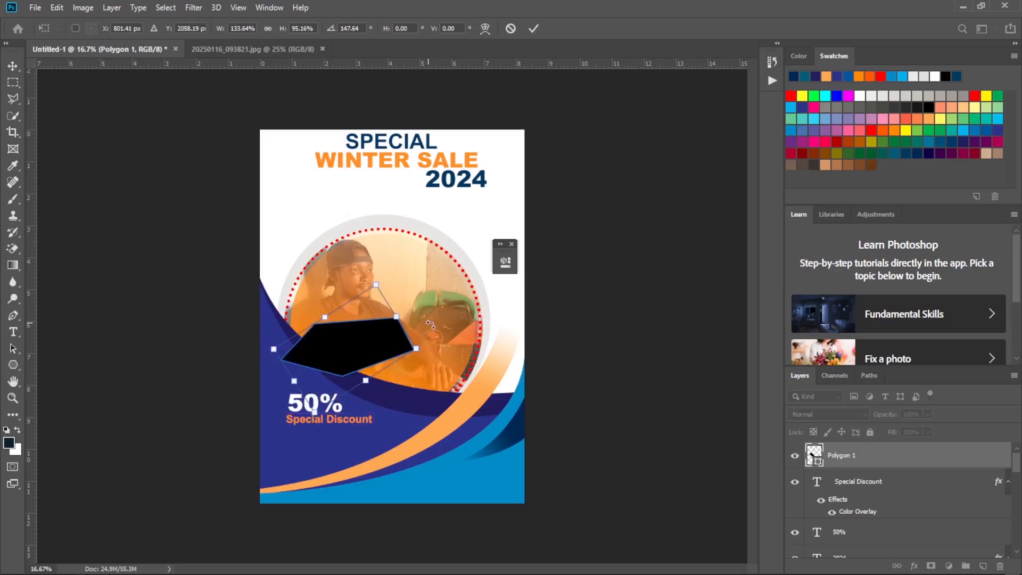
pyautogui.moveTo(431, 322); pyautogui.dragTo(435, 337)
pyautogui.moveTo(366, 340); pyautogui.dragTo(366, 350)
pyautogui.moveTo(445, 331); pyautogui.dragTo(447, 334)
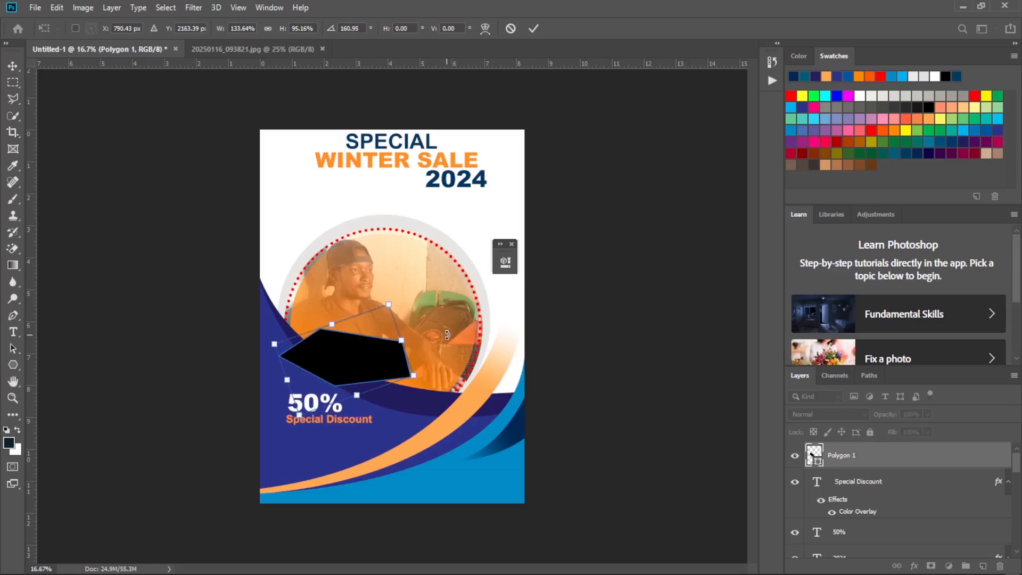
pyautogui.press('Return')
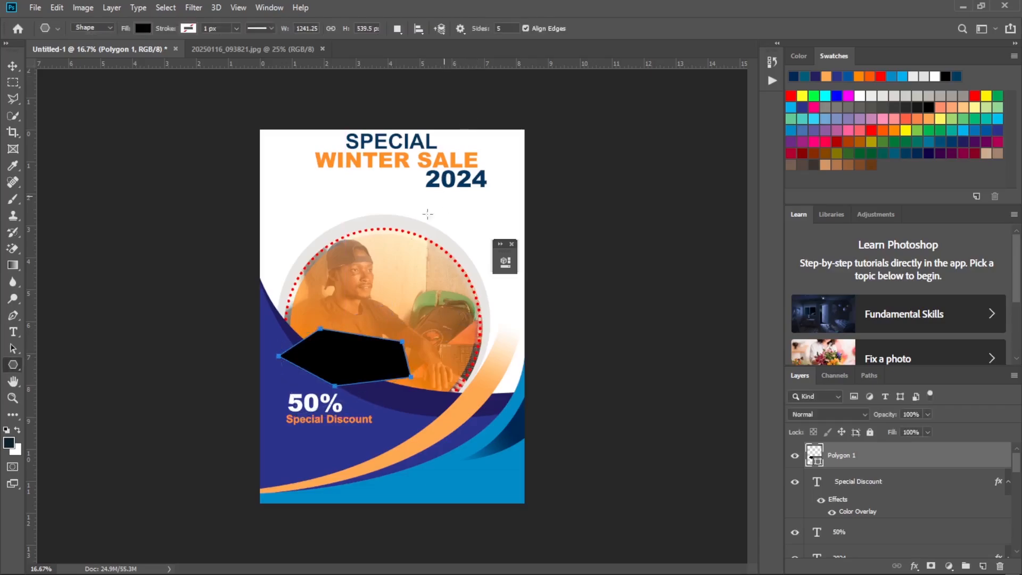
# Delete the black polygon and activate the Polygon tool again.
pyautogui.press('Delete')
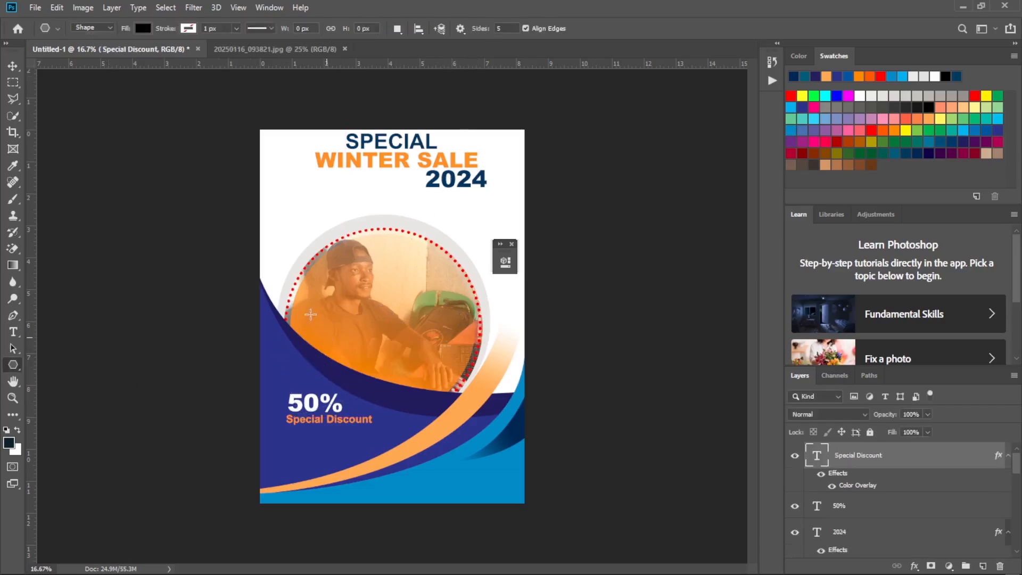
pyautogui.rightClick(12, 366)
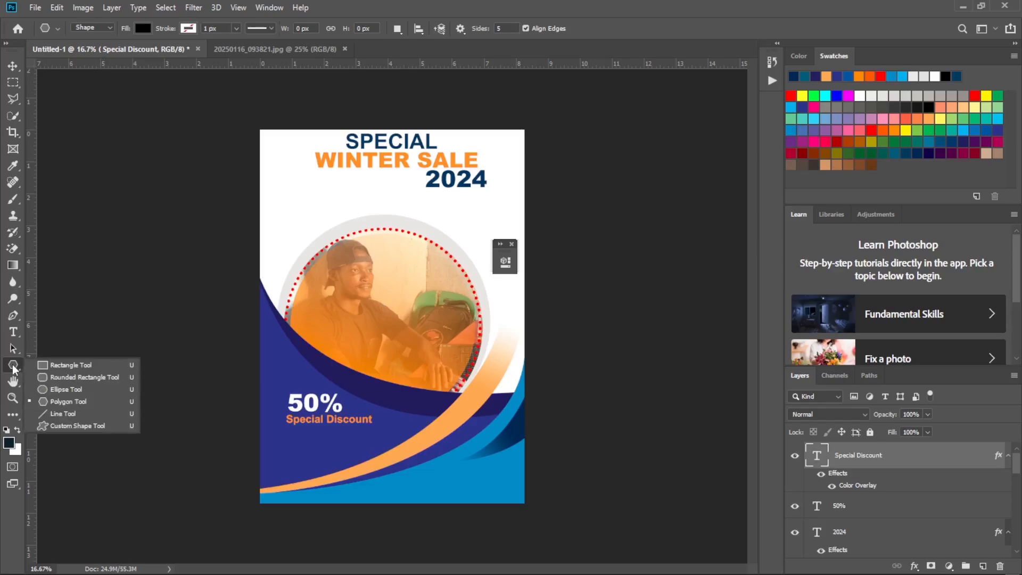
pyautogui.click(74, 405)
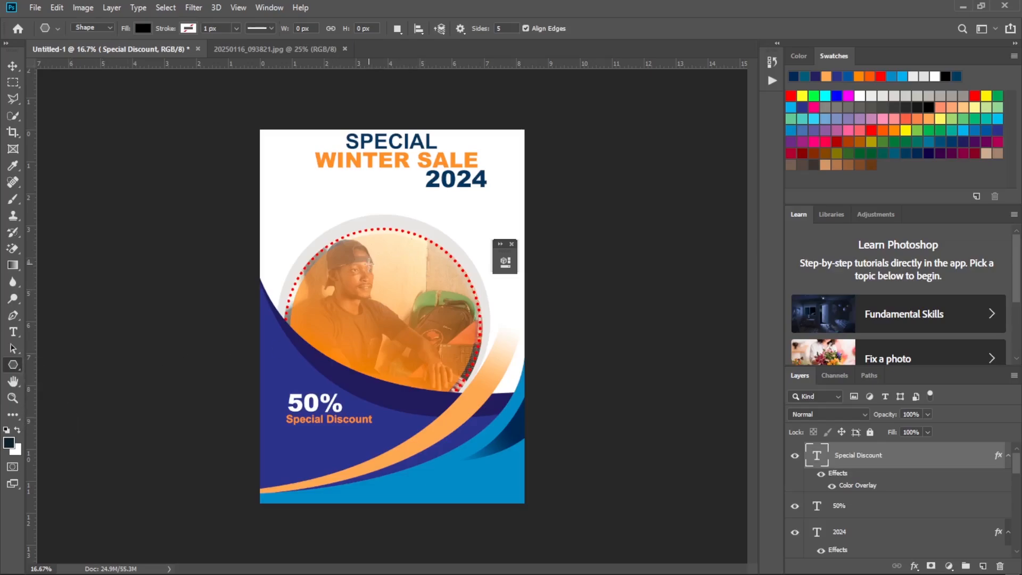
pyautogui.rightClick(13, 367)
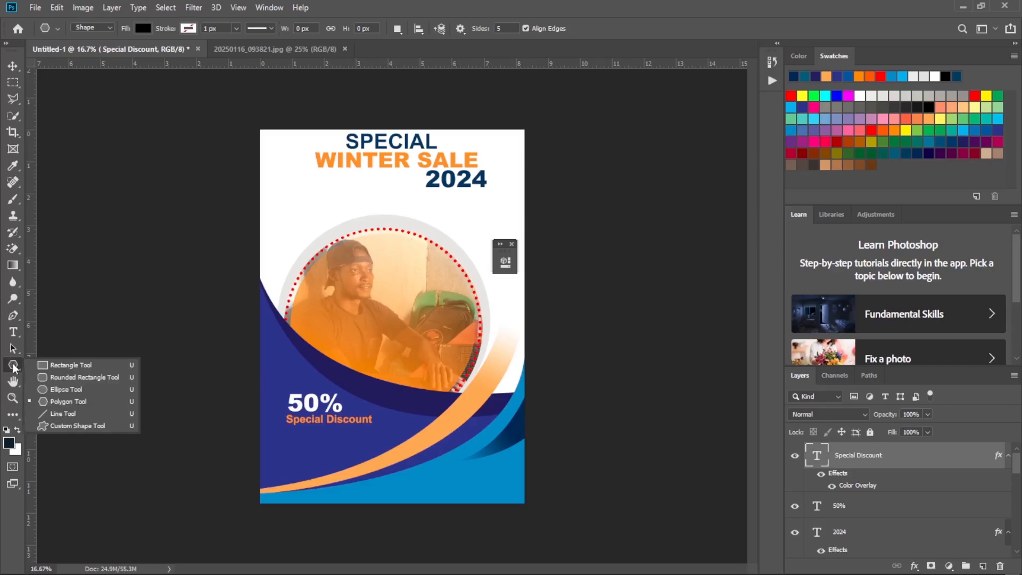
pyautogui.click(75, 402)
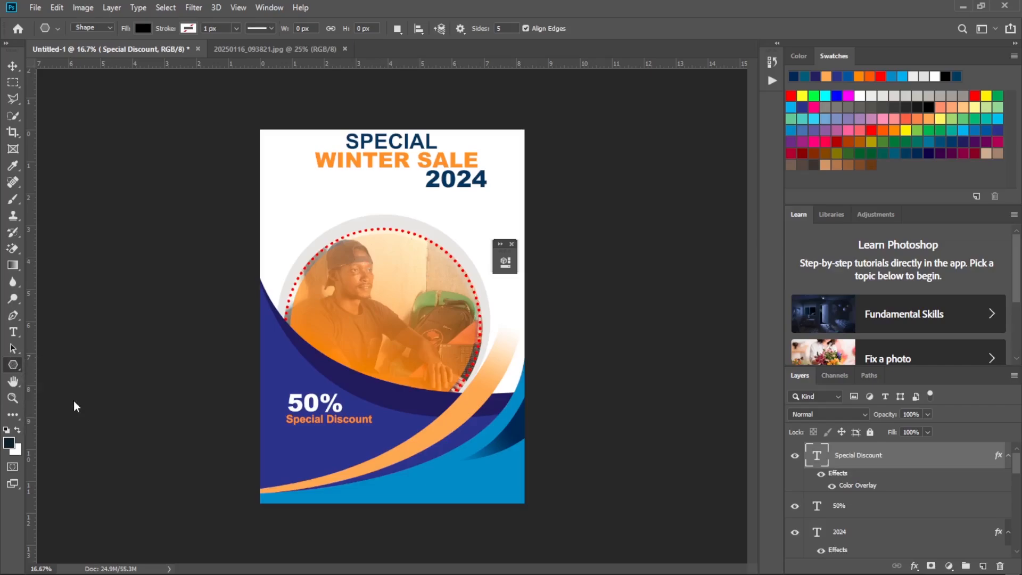
# Try drawing two black five-sided polygons over the circular photo, about 99 by 99 px and 573 by 547 px, and delete both.
pyautogui.click(330, 305)
pyautogui.click(461, 280)
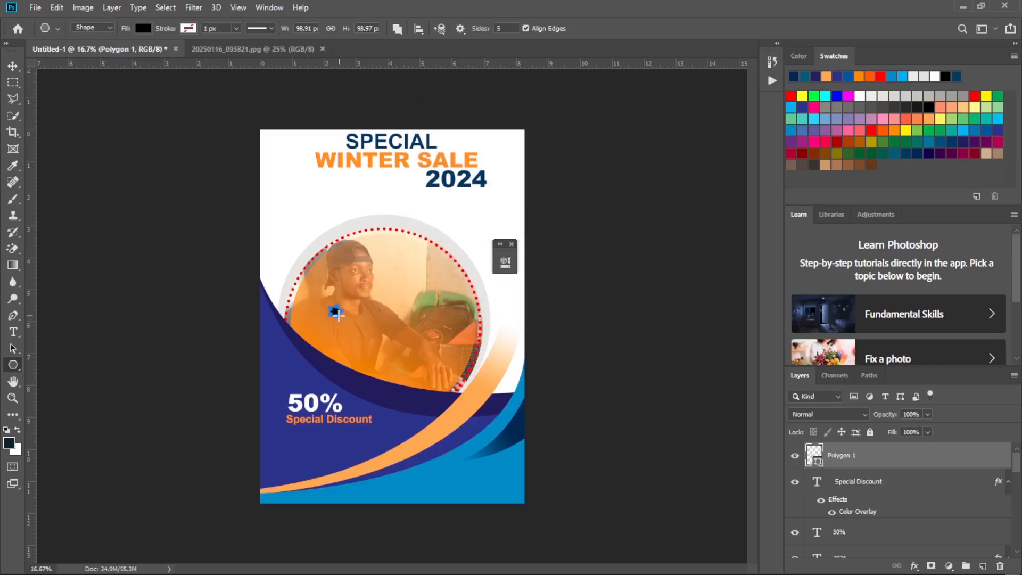
pyautogui.moveTo(336, 312); pyautogui.dragTo(340, 347)
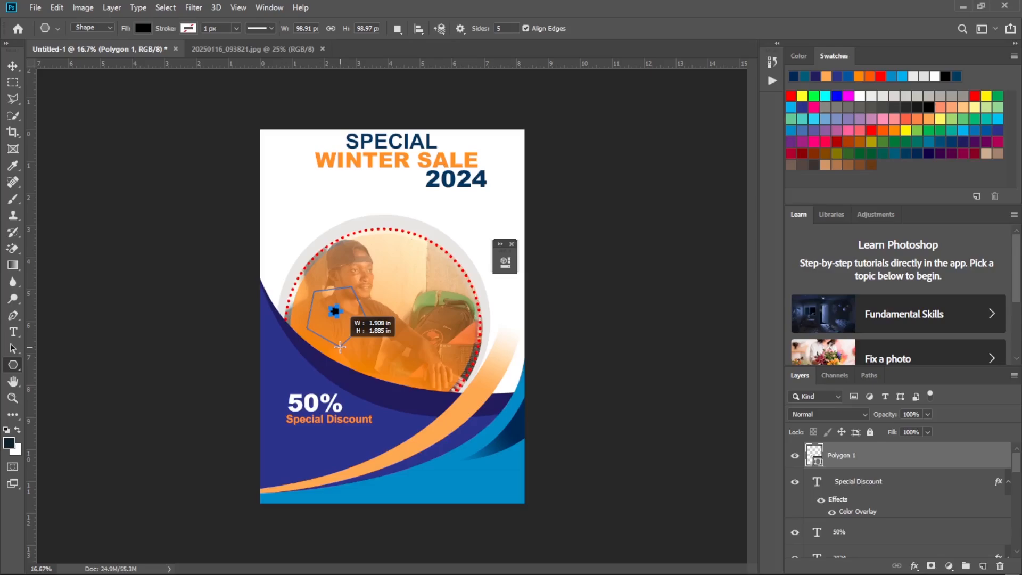
pyautogui.moveTo(340, 347); pyautogui.dragTo(318, 341)
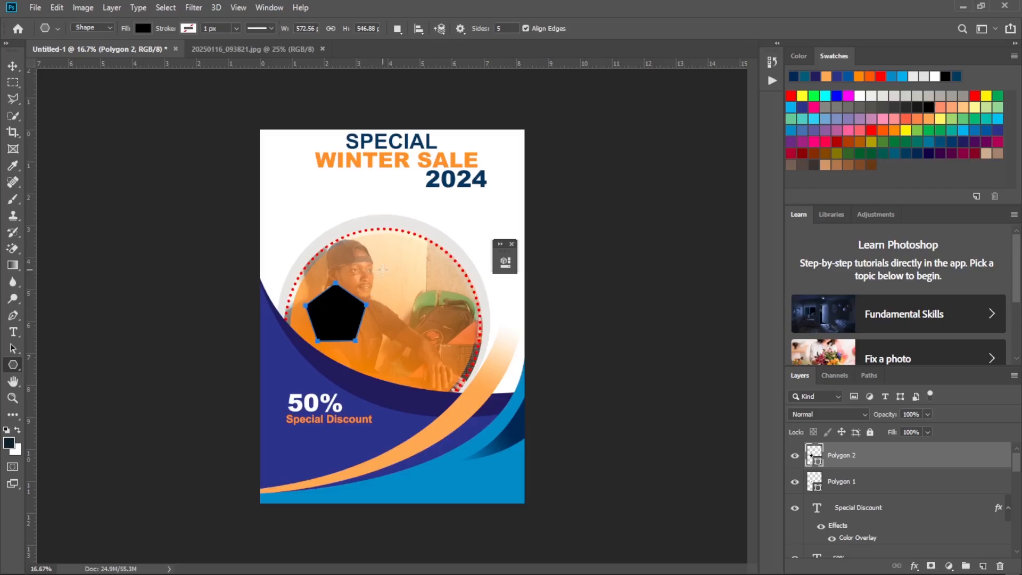
pyautogui.press('Delete')
pyautogui.press('Delete')
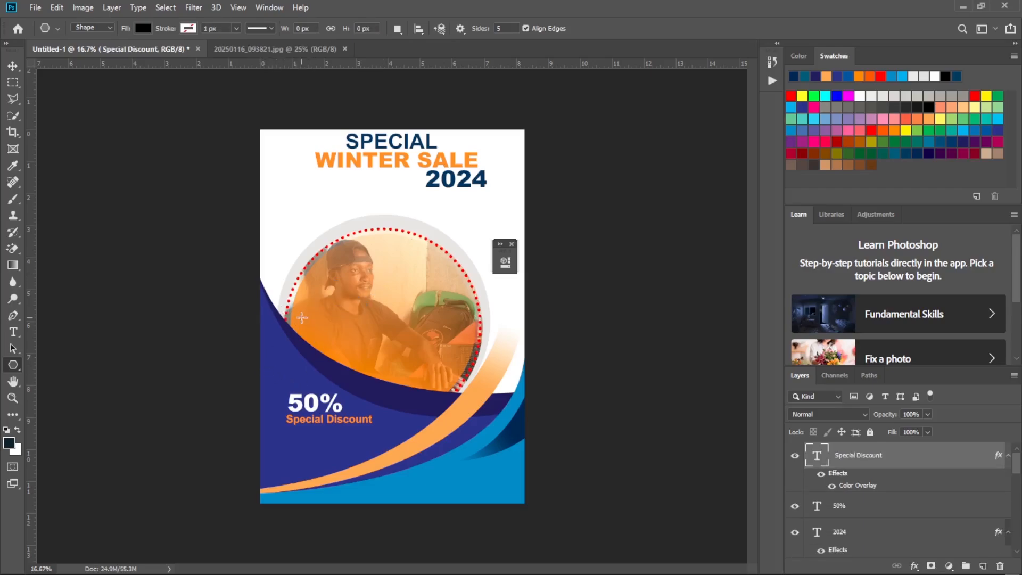
# Draw a black five-sided polygon about 1107 by 1082 px over the page's left edge and move it right onto the page.
pyautogui.moveTo(292, 306); pyautogui.dragTo(339, 316)
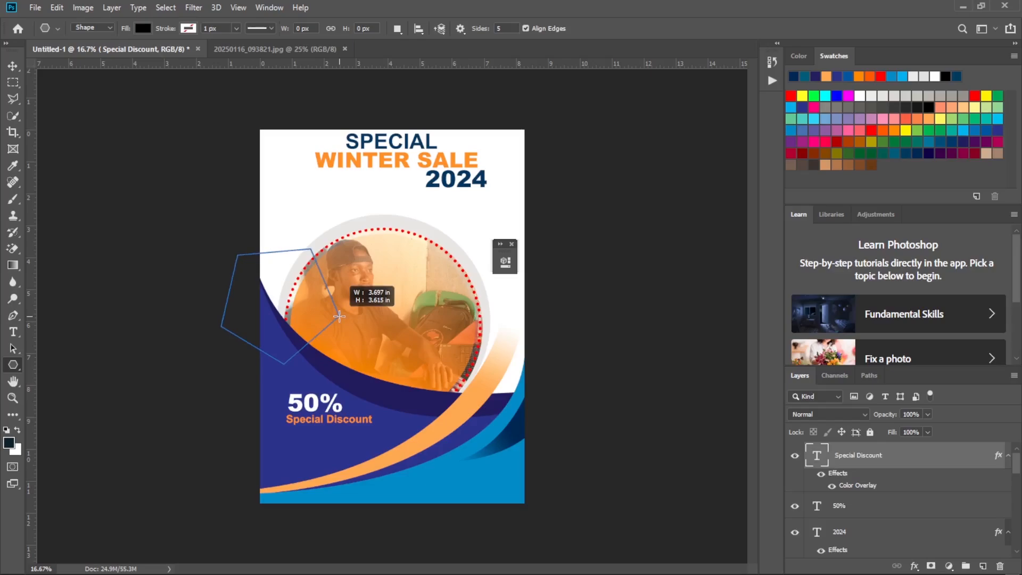
pyautogui.moveTo(339, 316); pyautogui.dragTo(339, 316)
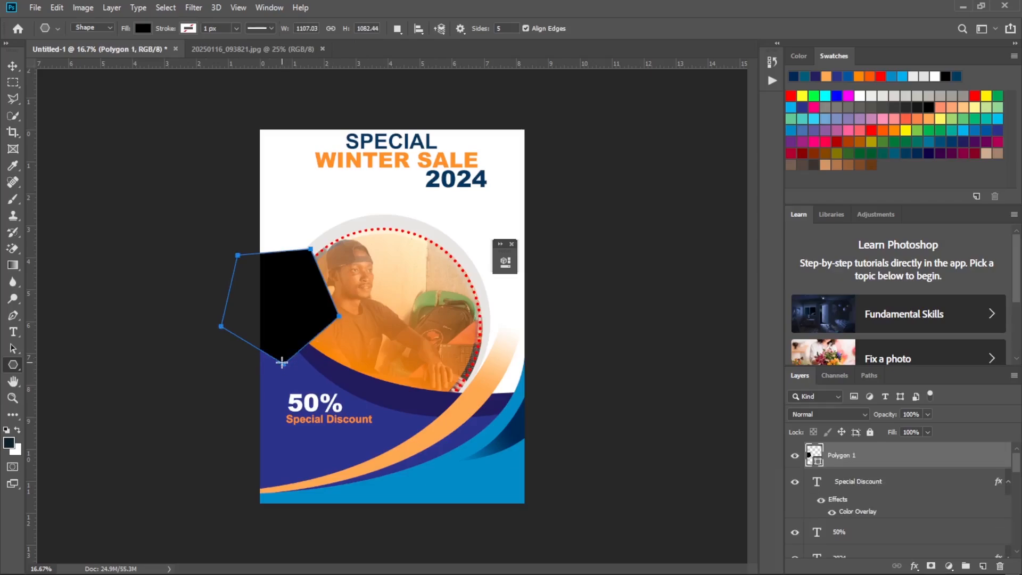
pyautogui.moveTo(282, 364); pyautogui.dragTo(326, 377)
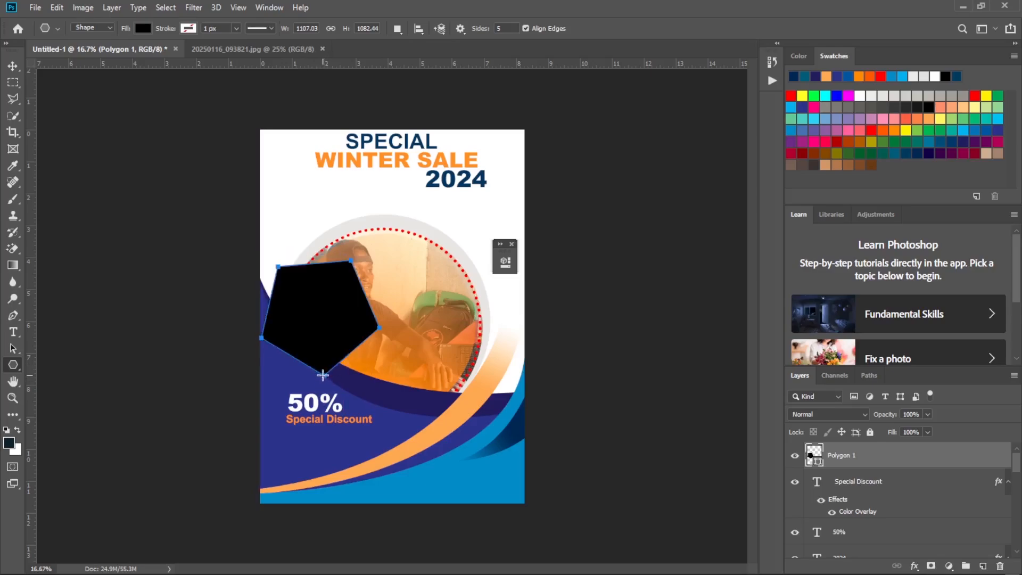
# Try to reshape the black polygon by removing its lowest corner with the Pen tool, restore the corner, and shift the polygon slightly.
pyautogui.click(12, 316)
pyautogui.click(296, 359)
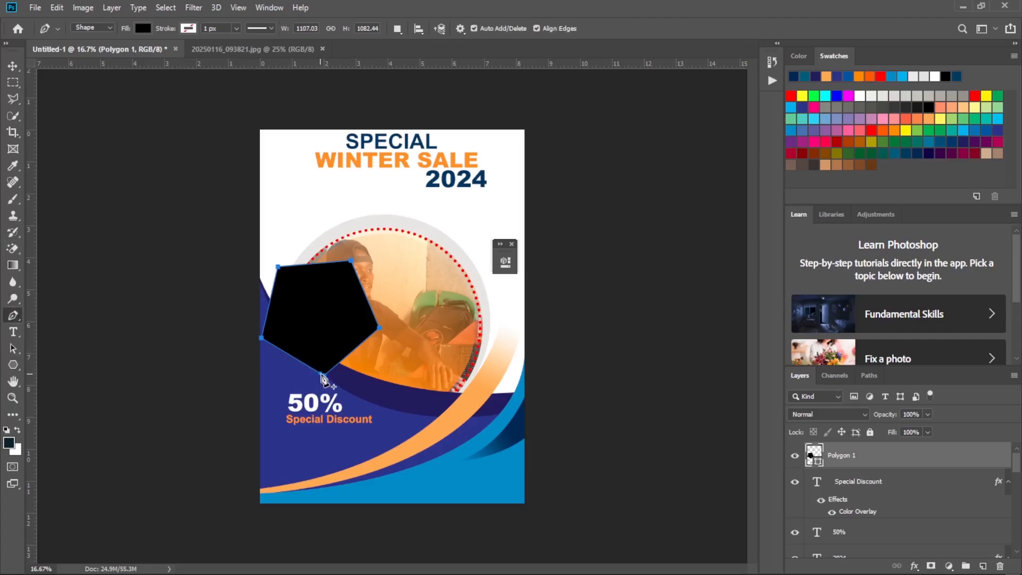
pyautogui.click(323, 375)
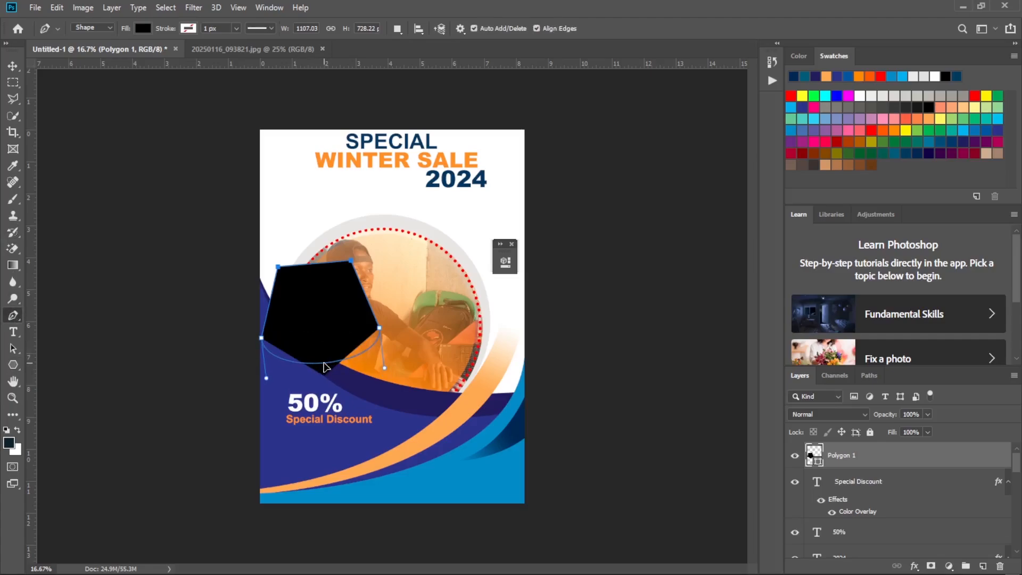
pyautogui.moveTo(326, 368); pyautogui.dragTo(324, 374)
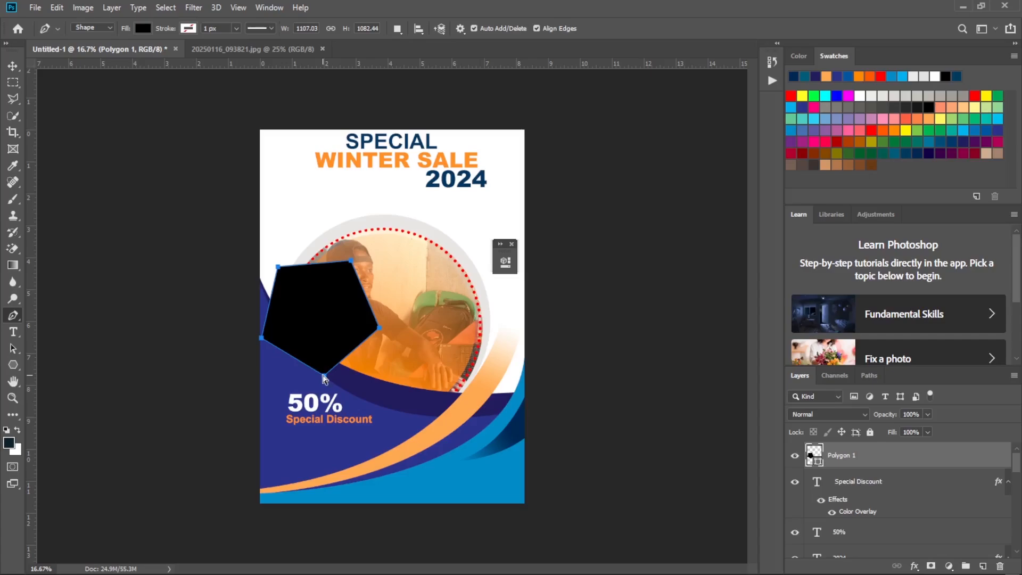
pyautogui.moveTo(324, 377)
pyautogui.mouseDown()
pyautogui.moveTo(326, 420)
pyautogui.moveTo(310, 379)
pyautogui.moveTo(327, 381)
pyautogui.mouseUp()
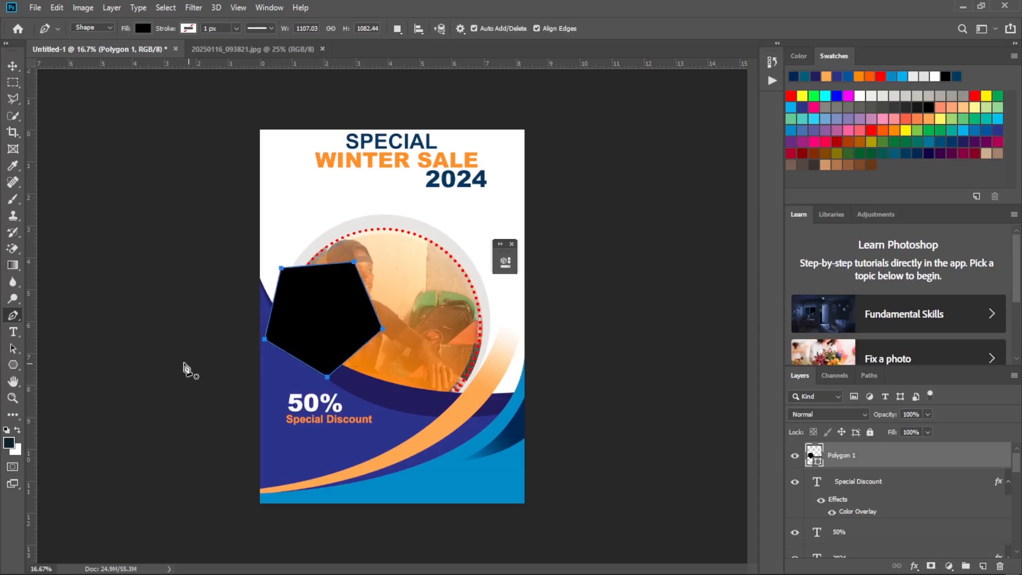
# Free-transform the black polygon to about 136% width and 38% height, and move it over the lower part of the circular photo.
pyautogui.click(13, 366)
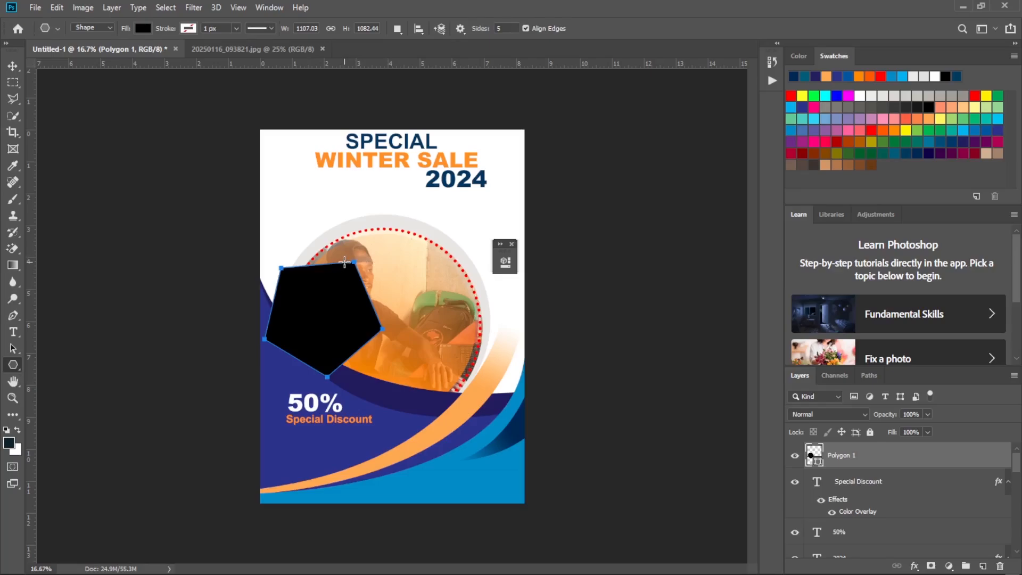
pyautogui.hotkey('ctrl', 't')
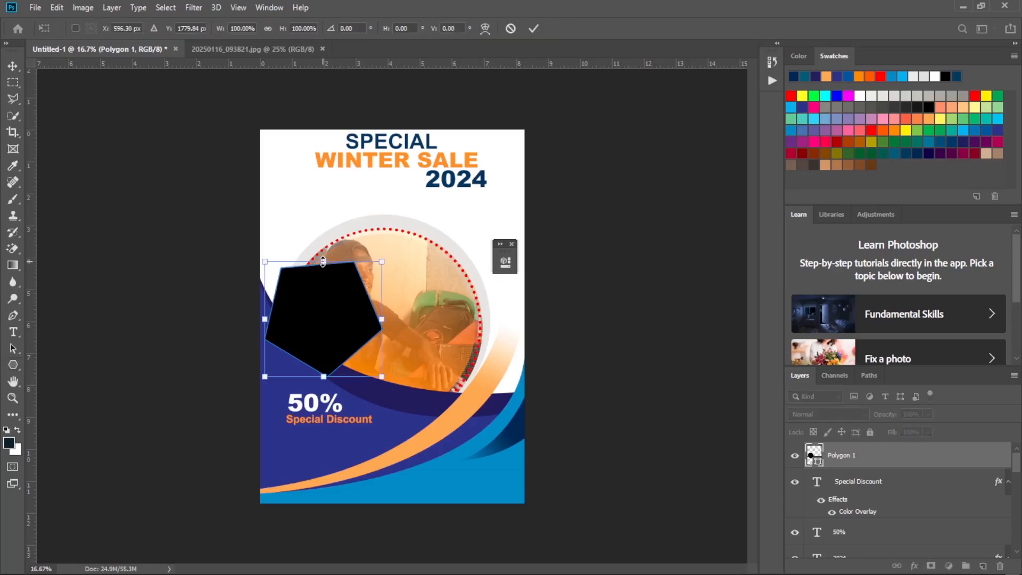
pyautogui.moveTo(323, 261); pyautogui.dragTo(437, 355)
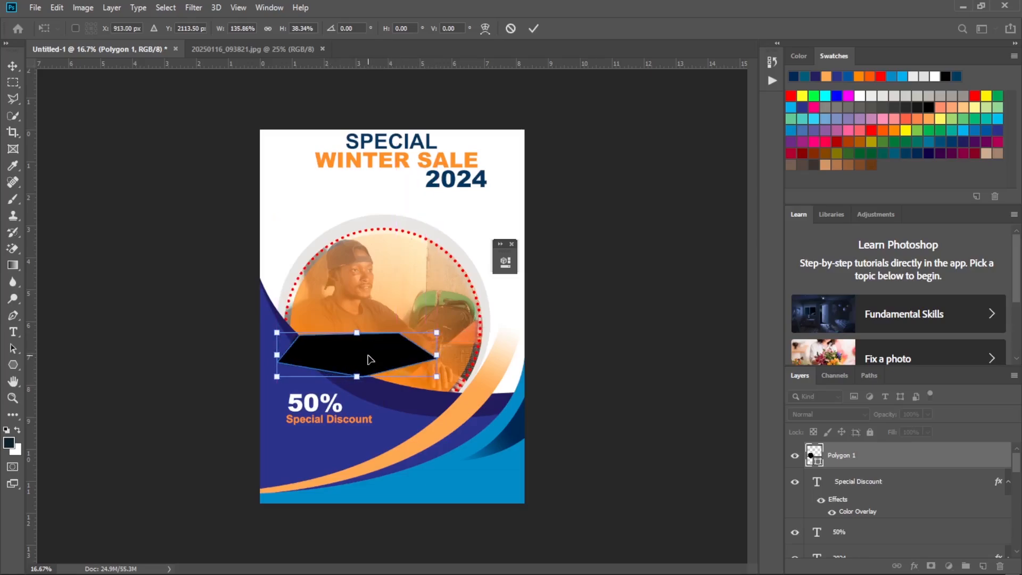
pyautogui.moveTo(370, 360); pyautogui.dragTo(395, 348)
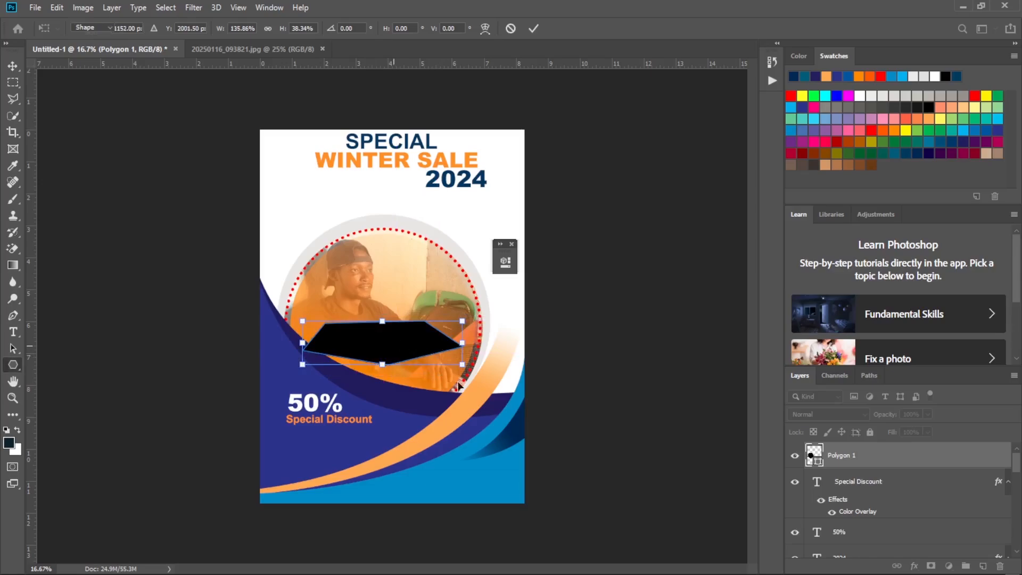
pyautogui.press('Return')
# Compare the flattened polygon with the +30% badge in the reference flyer image, return to Photoshop and undo back to before the polygon was drawn.
pyautogui.click(723, 560)
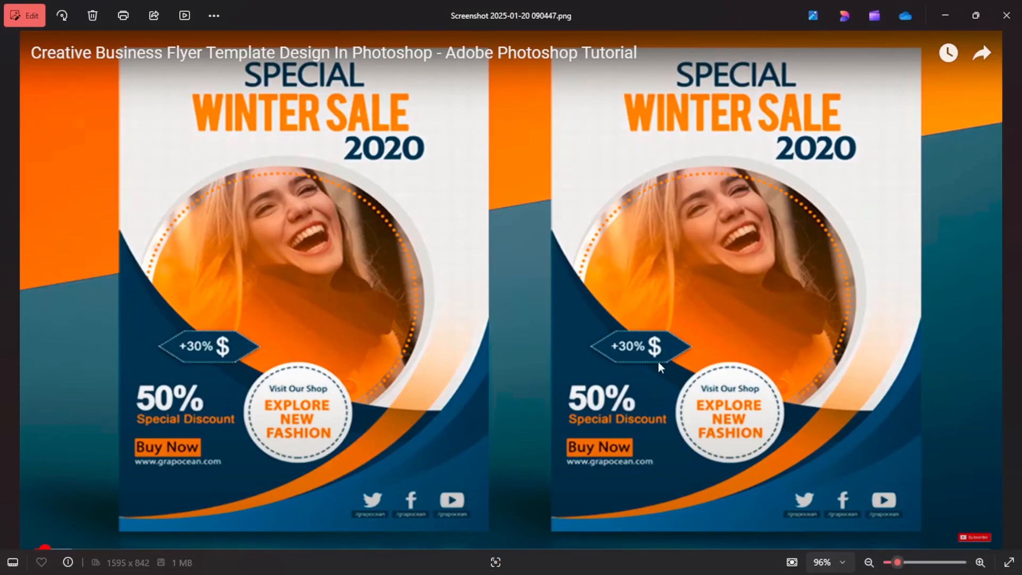
pyautogui.moveTo(700, 571)
pyautogui.click(666, 560)
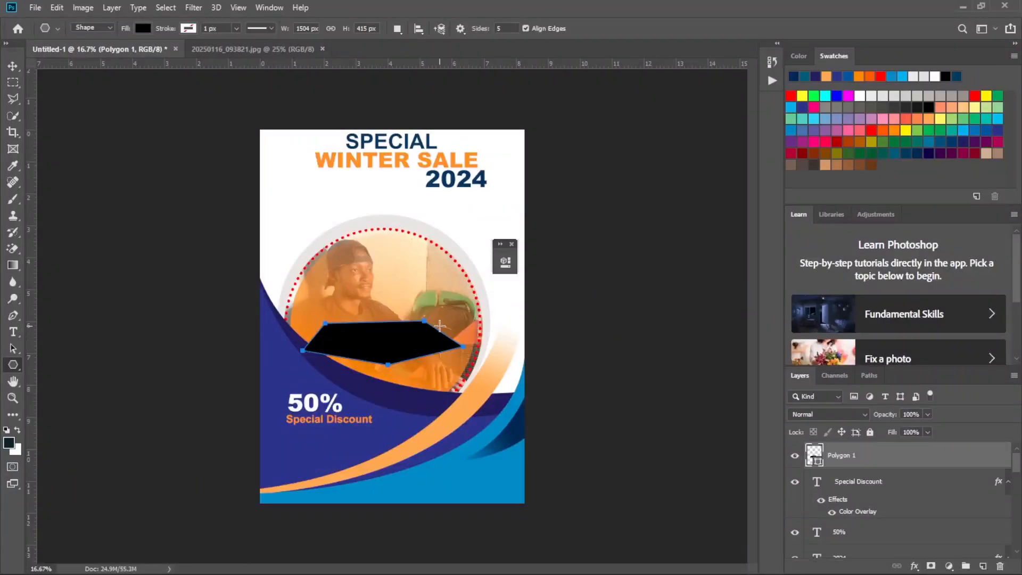
pyautogui.hotkey('ctrl', 'z')
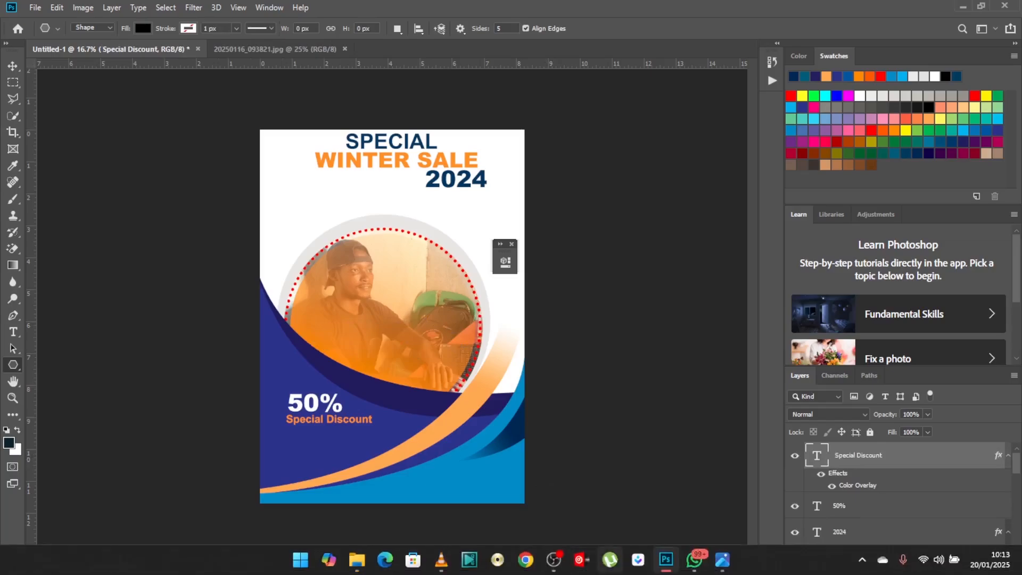
# Switch to the reference flyer image, examine the outline of the +30% badge, and return to Photoshop.
pyautogui.click(721, 568)
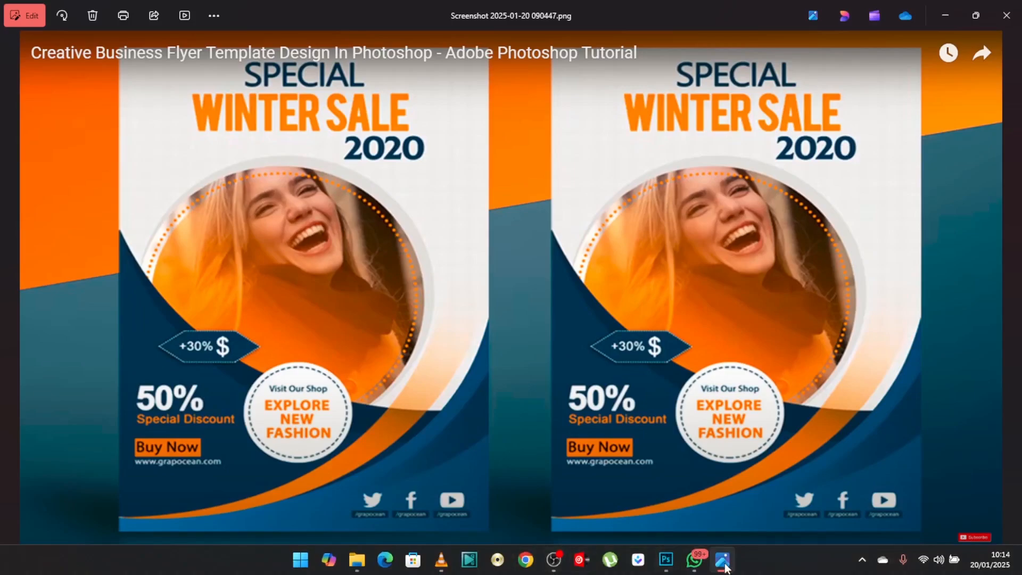
pyautogui.moveTo(729, 570)
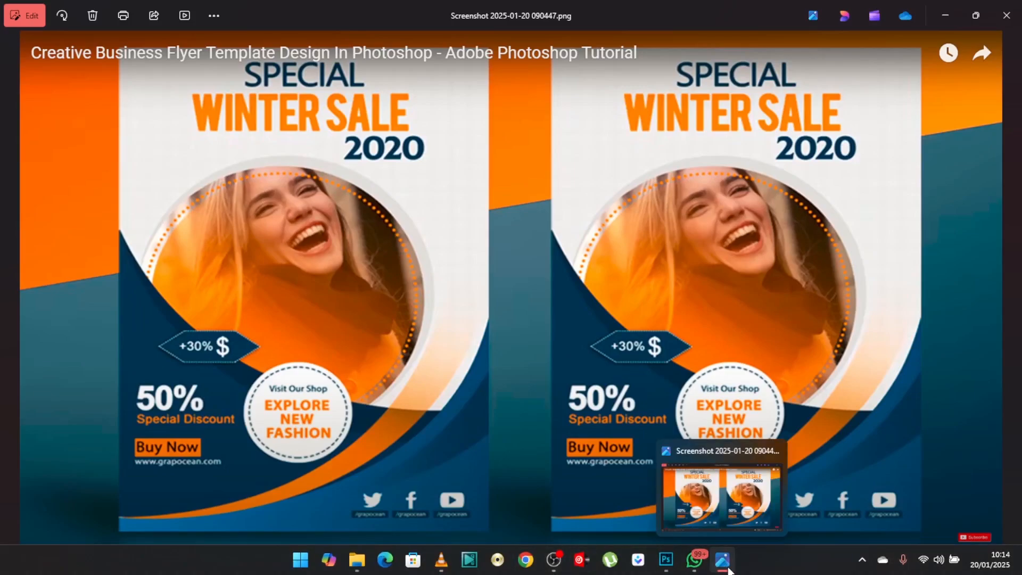
pyautogui.click(666, 560)
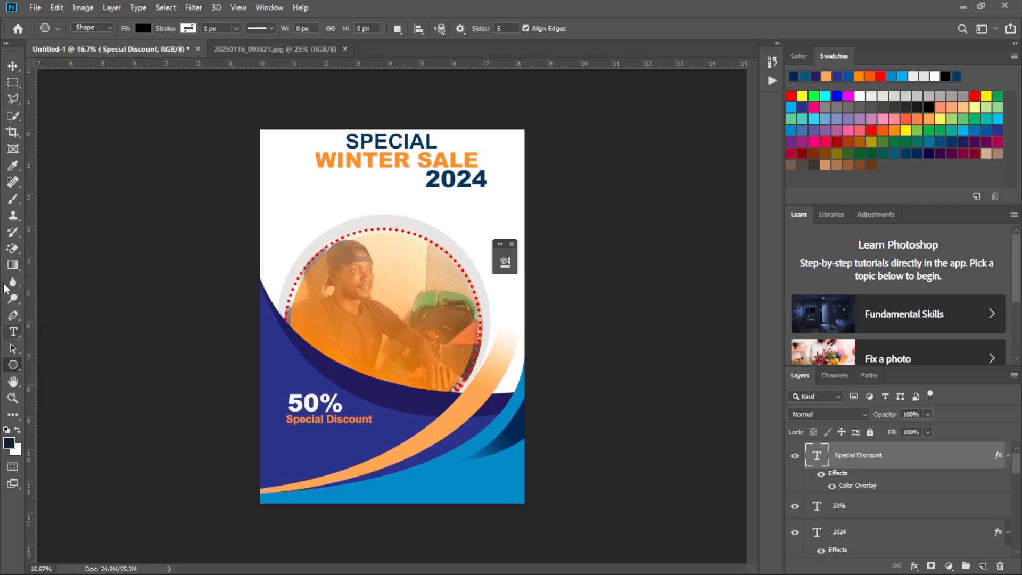
# Draw a closed black six-sided badge shape about 1096 by 324 px with the Pen tool across the lower part of the circular photo.
pyautogui.click(13, 315)
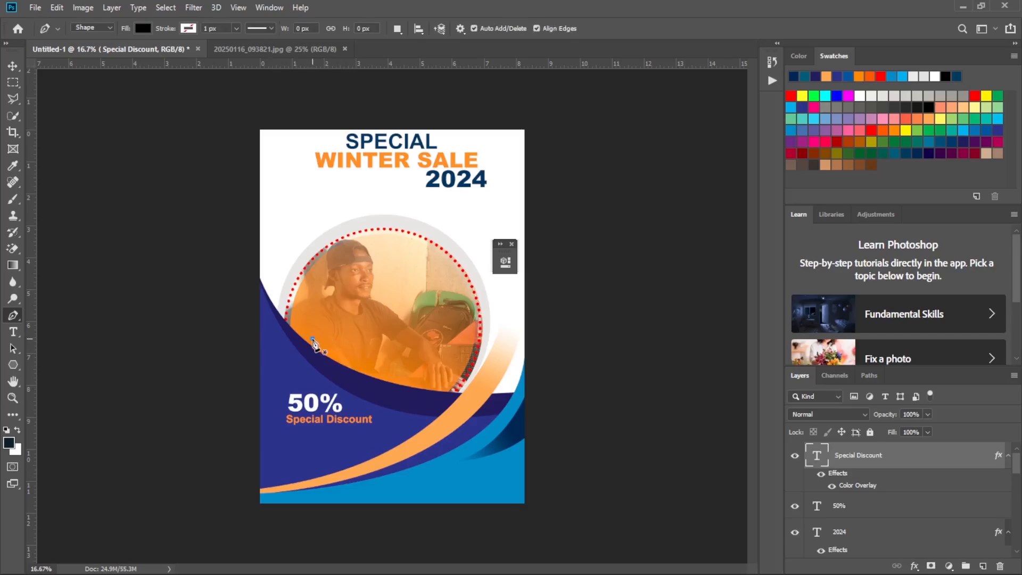
pyautogui.click(312, 339)
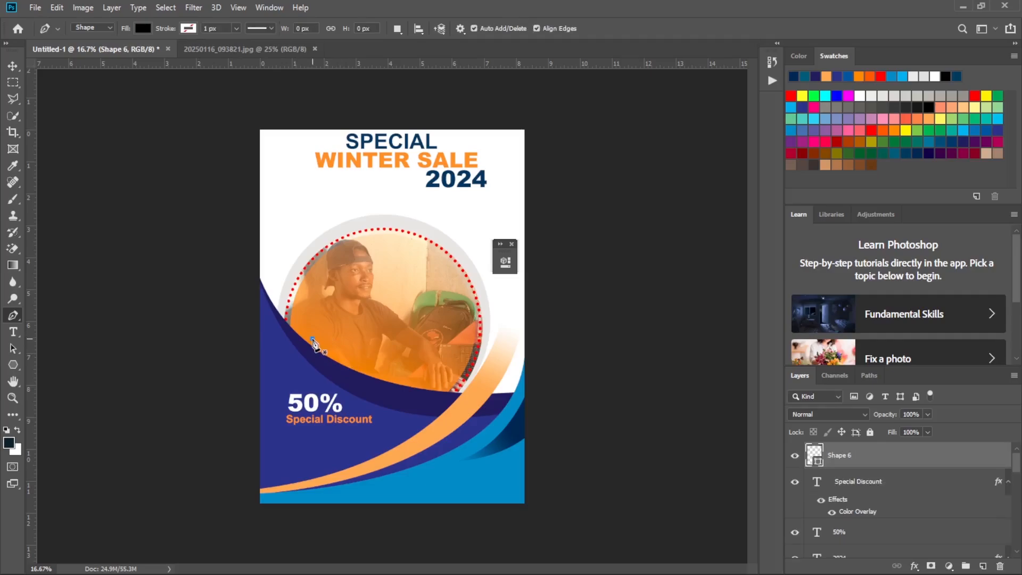
pyautogui.click(342, 324)
pyautogui.click(411, 326)
pyautogui.click(430, 344)
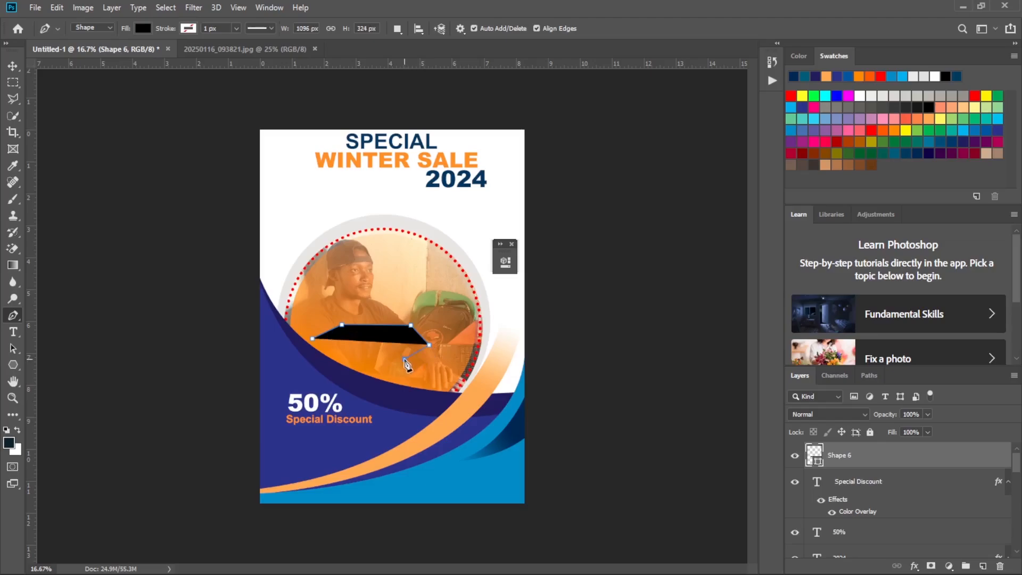
pyautogui.click(405, 358)
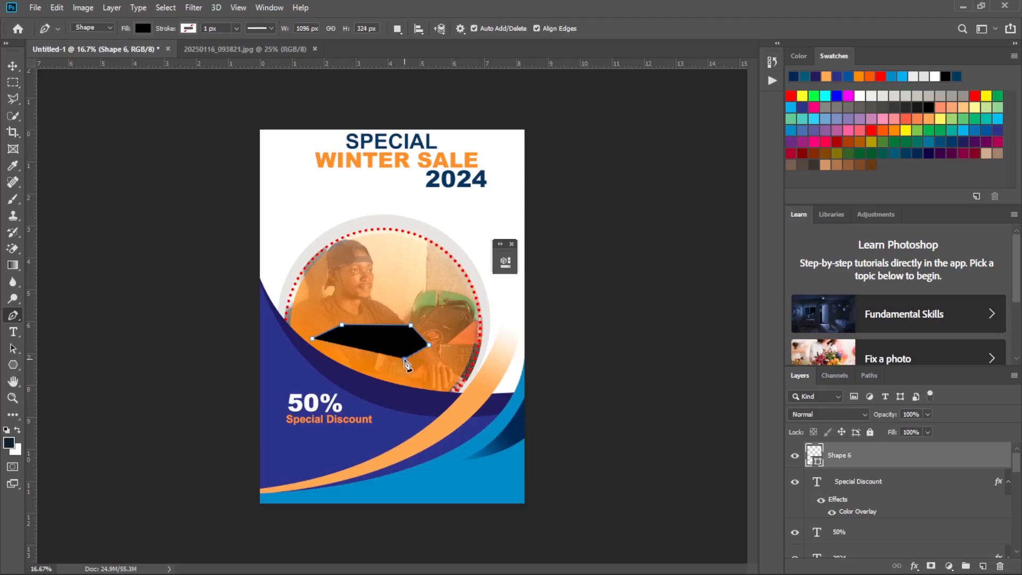
pyautogui.click(337, 357)
pyautogui.click(313, 339)
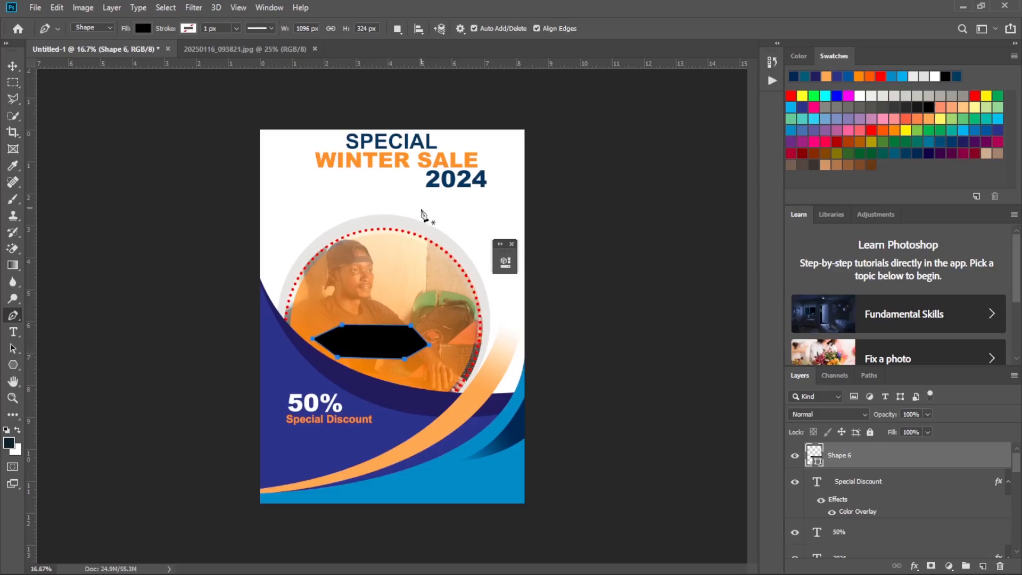
# Move the black hexagon so its pointed left end overlaps the dark curve at the circular photo's lower-left edge.
pyautogui.click(12, 66)
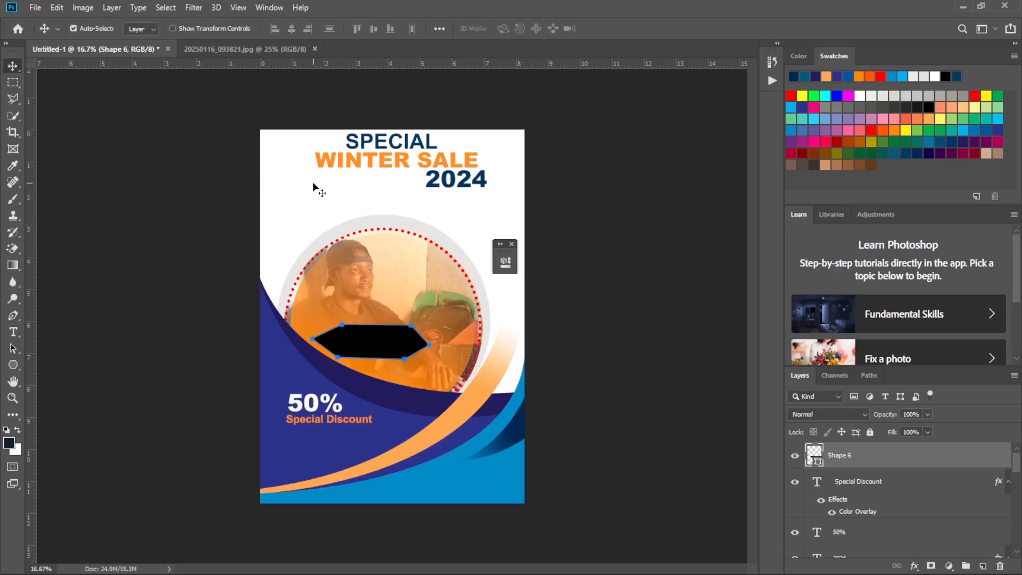
pyautogui.moveTo(378, 347)
pyautogui.mouseDown()
pyautogui.moveTo(360, 349)
pyautogui.moveTo(387, 349)
pyautogui.mouseUp()
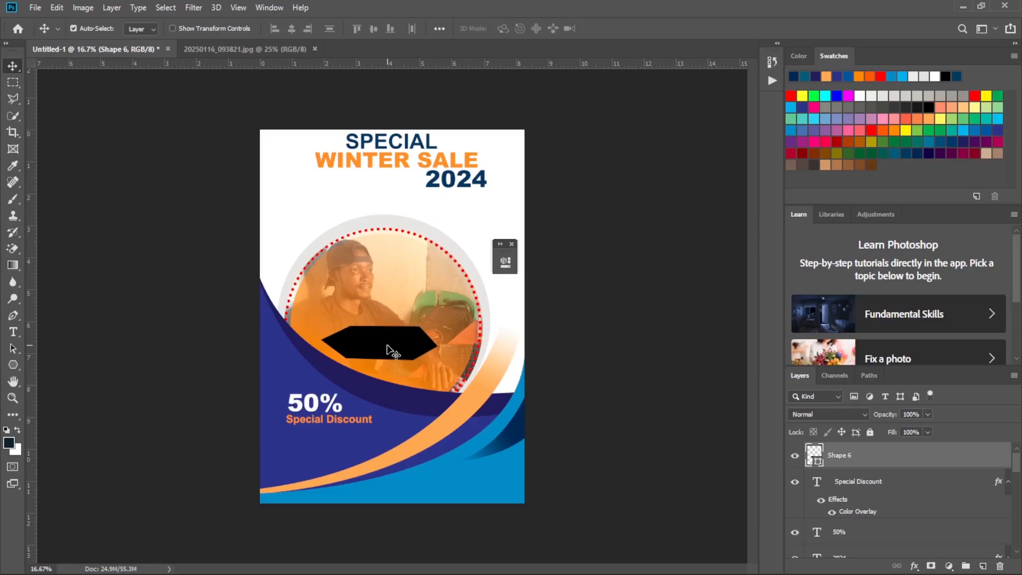
pyautogui.click(16, 361)
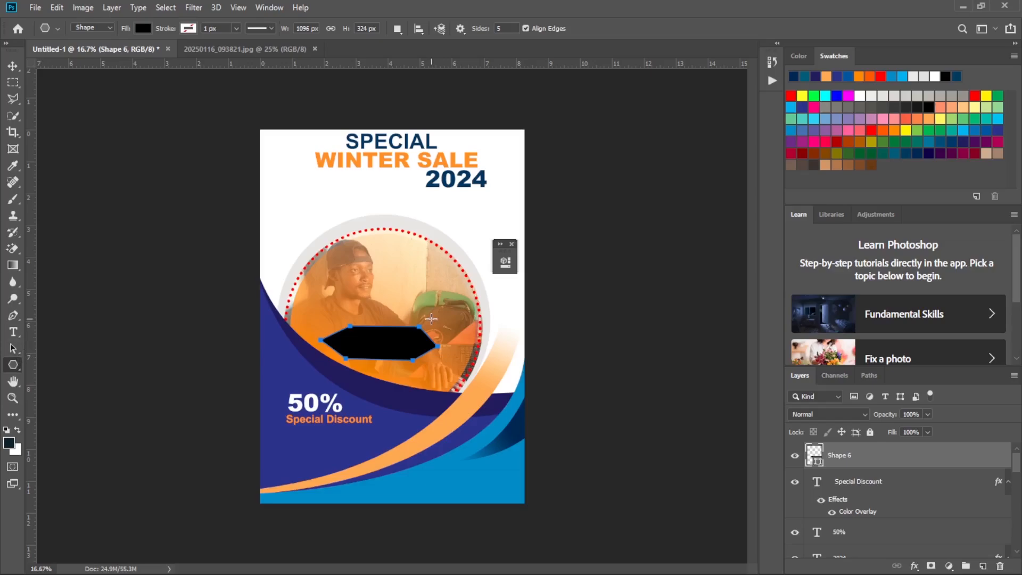
pyautogui.click(13, 66)
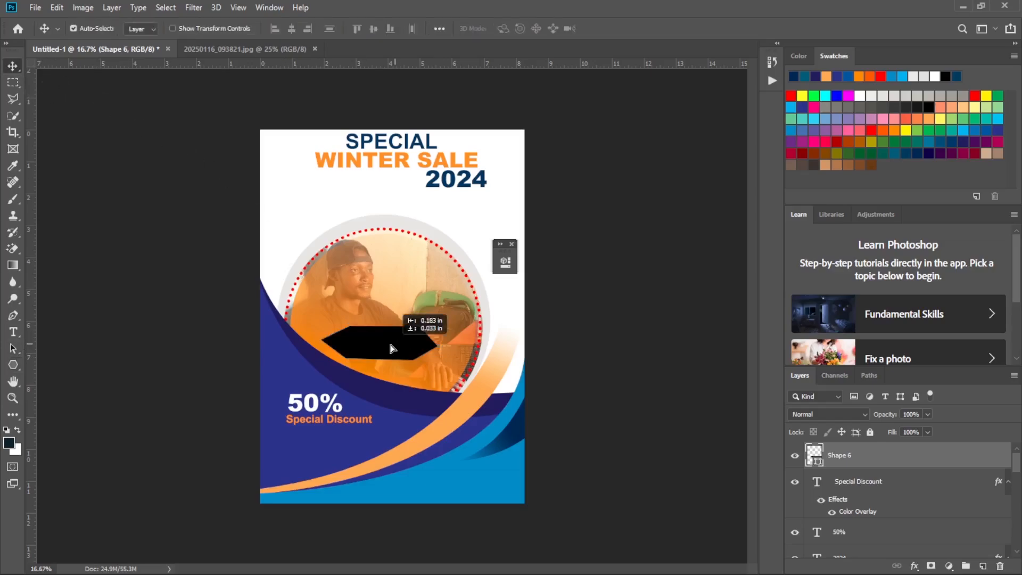
pyautogui.moveTo(393, 342); pyautogui.dragTo(375, 353)
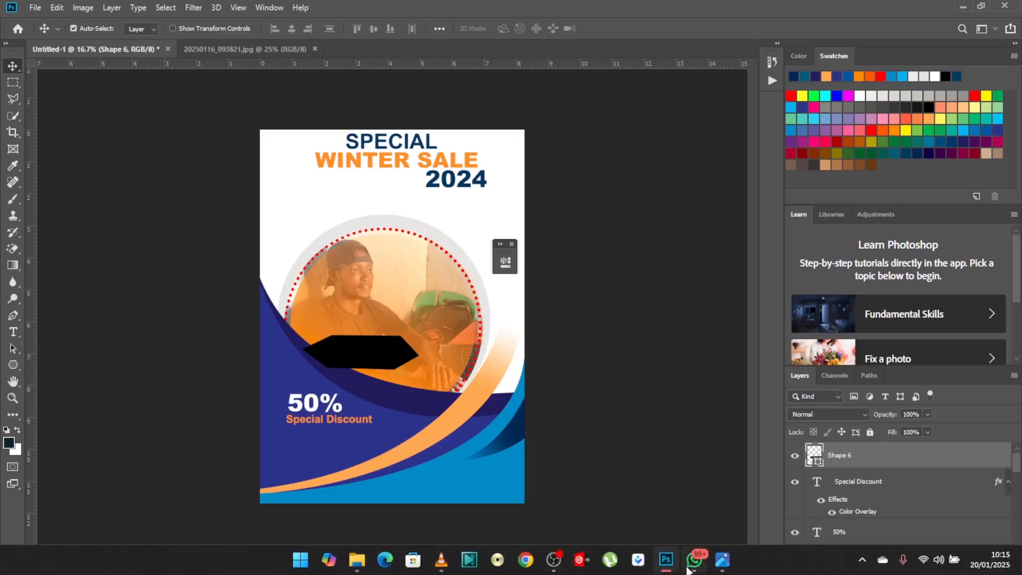
pyautogui.moveTo(689, 568)
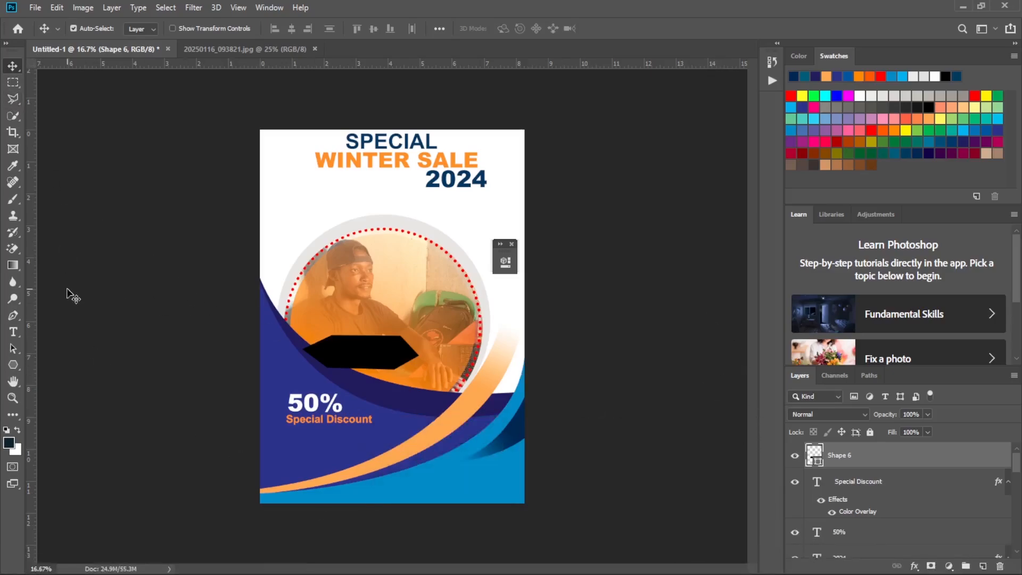
# Apply a #333399 Color Overlay sampled from the large blue curved shape to the hexagon, and shift the hexagon slightly up and right.
pyautogui.doubleClick(888, 466)
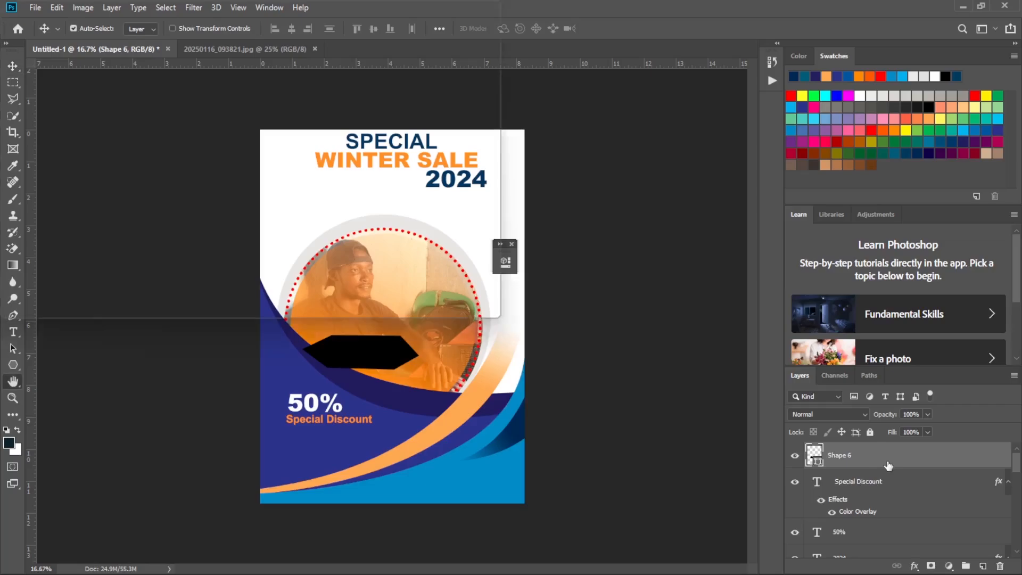
pyautogui.click(588, 308)
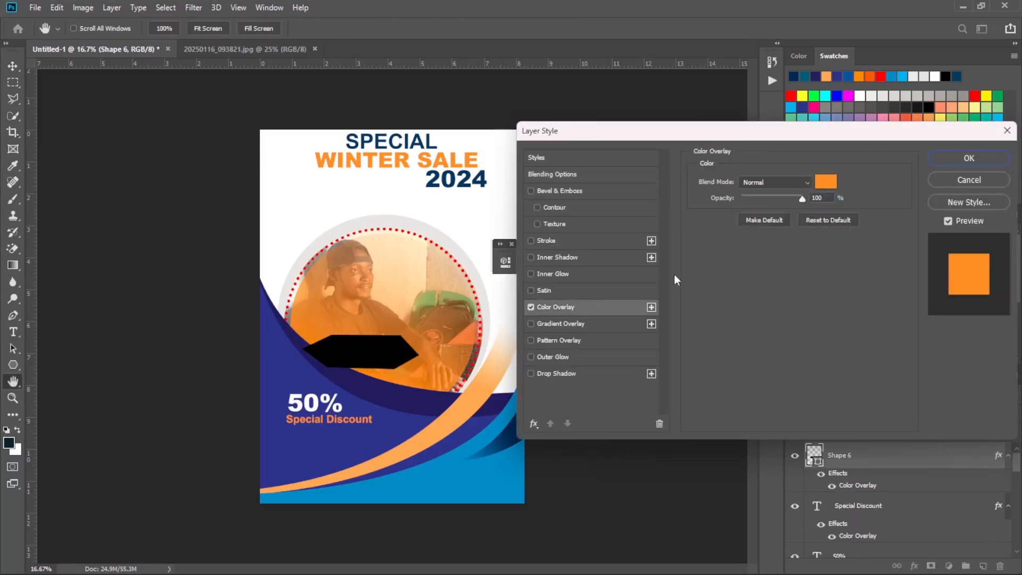
pyautogui.click(825, 182)
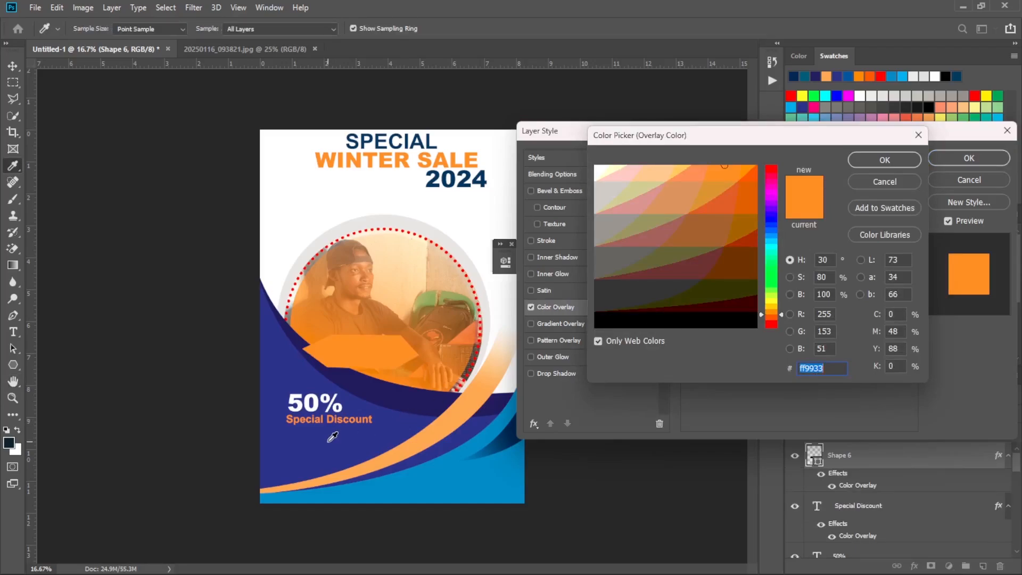
pyautogui.click(310, 383)
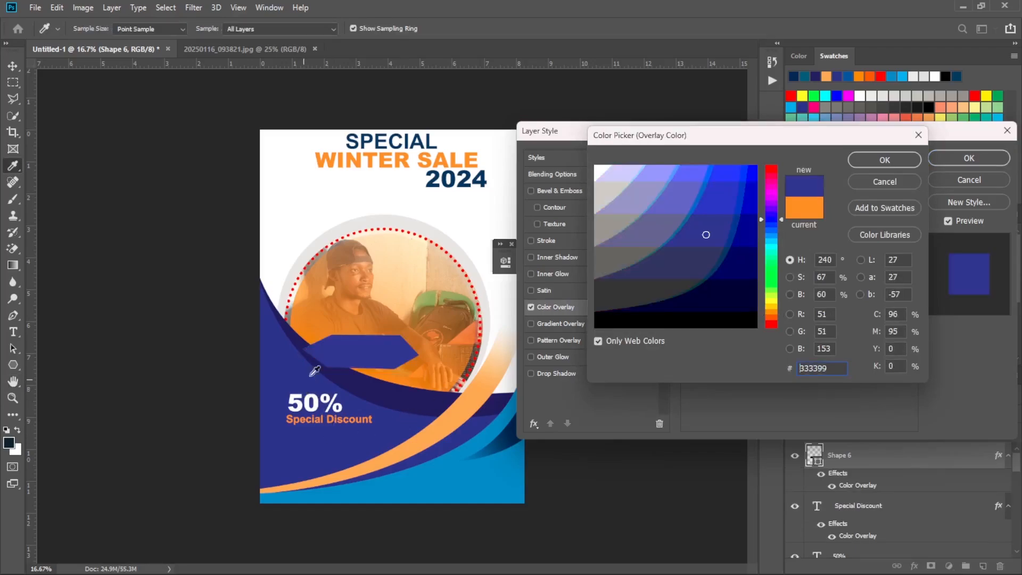
pyautogui.click(885, 159)
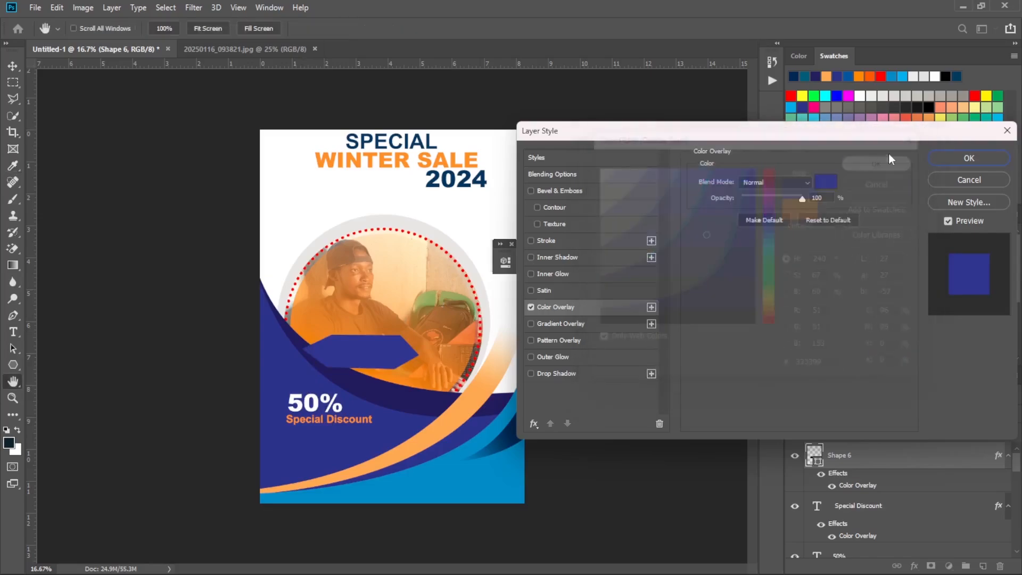
pyautogui.click(969, 158)
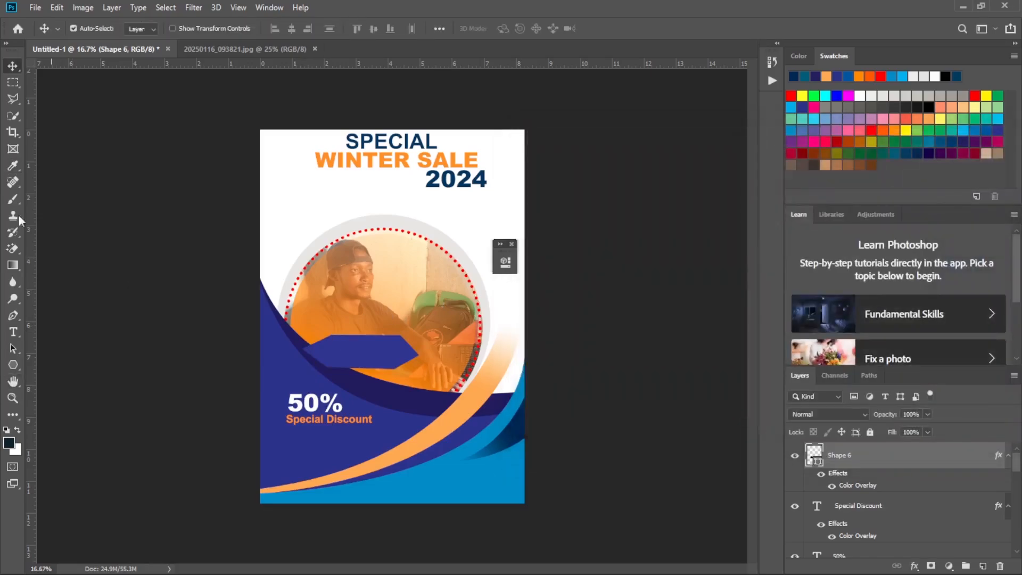
pyautogui.moveTo(375, 354); pyautogui.dragTo(381, 347)
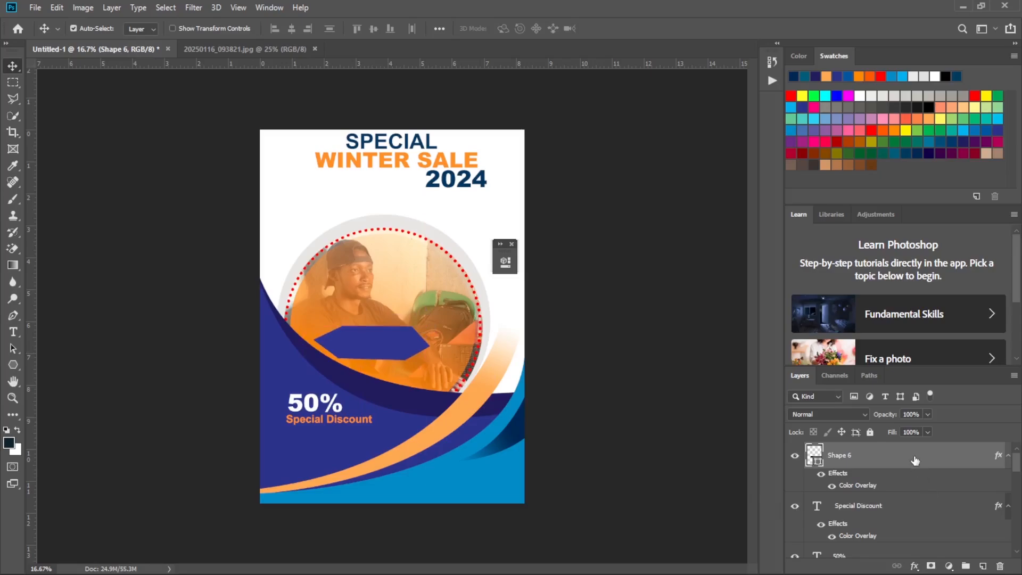
# Duplicate the blue hexagon layer and free-transform the copy to about 103.4% of its size, extending it up and right.
pyautogui.moveTo(915, 461); pyautogui.dragTo(983, 568)
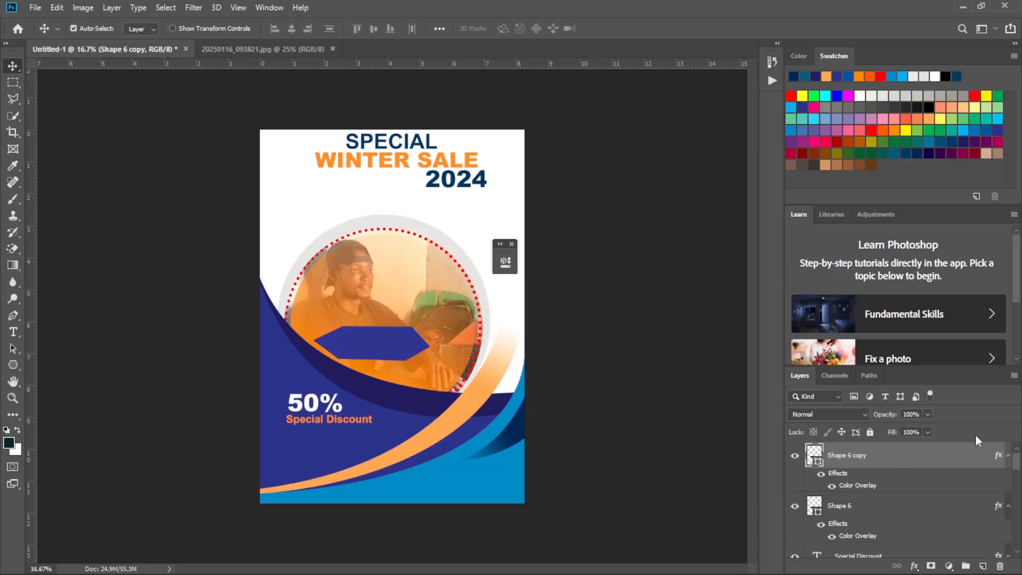
pyautogui.press('super+t')
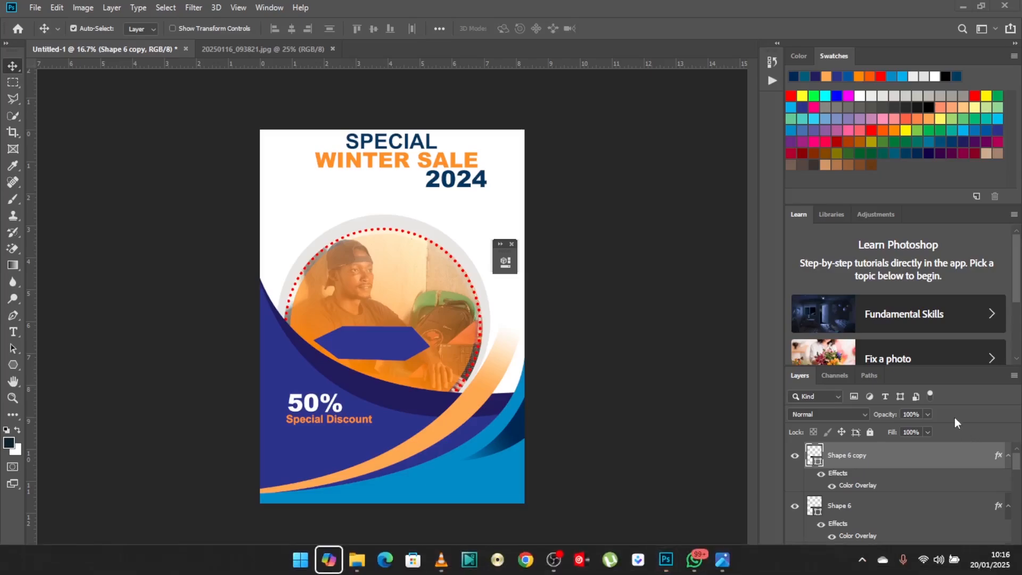
pyautogui.click(907, 452)
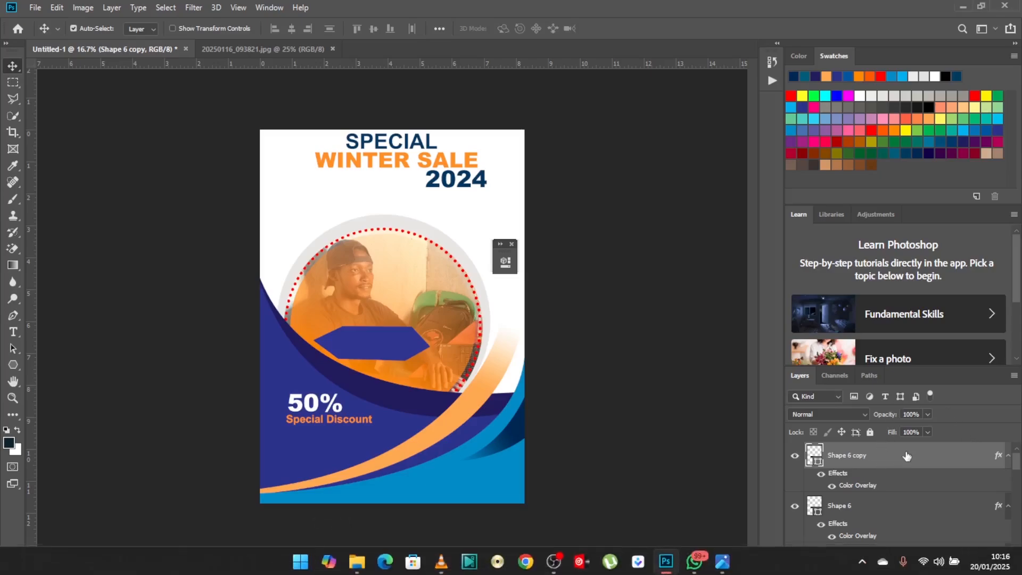
pyautogui.hotkey('ctrl', 't')
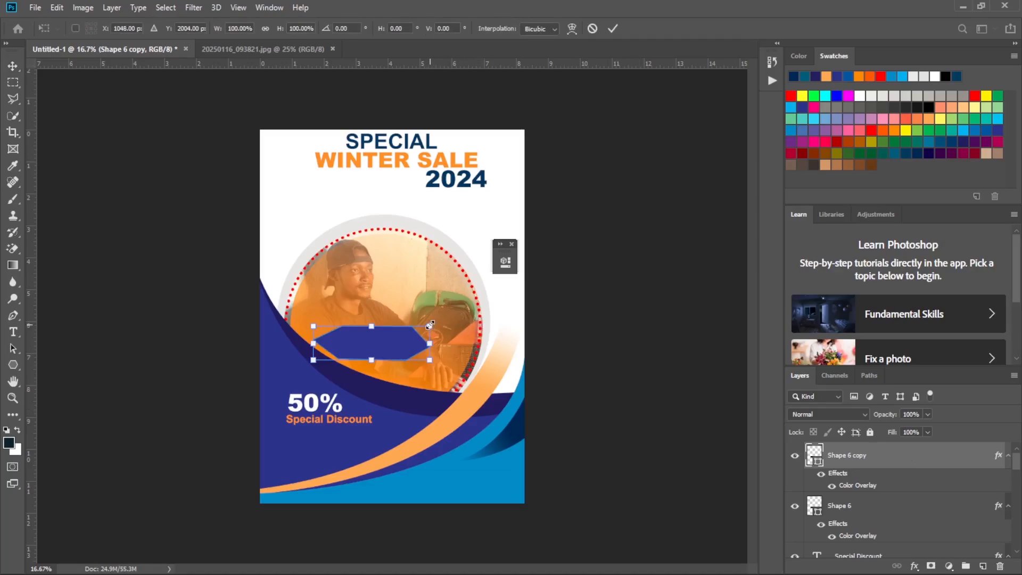
pyautogui.moveTo(431, 323); pyautogui.dragTo(434, 322)
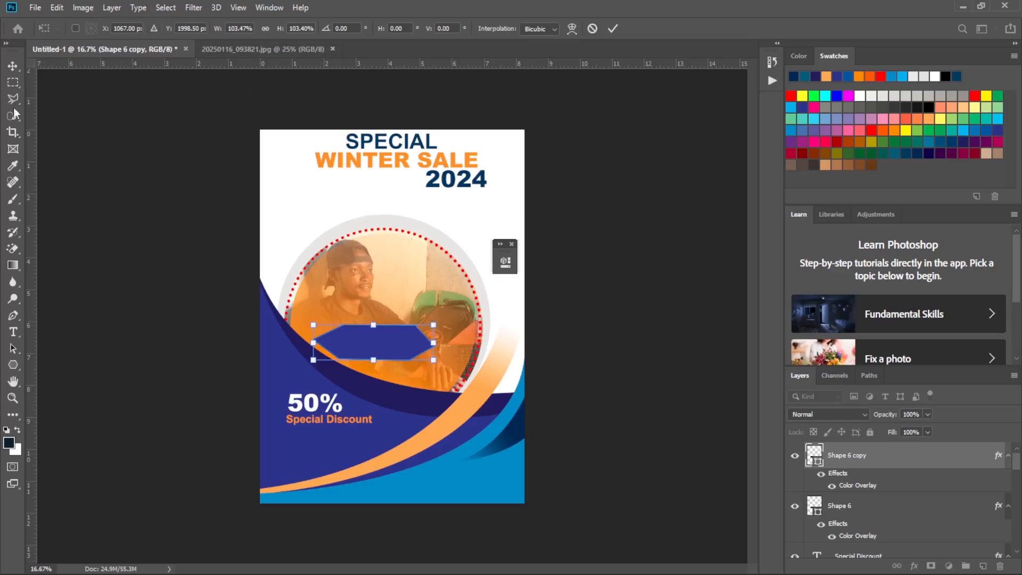
pyautogui.click(14, 365)
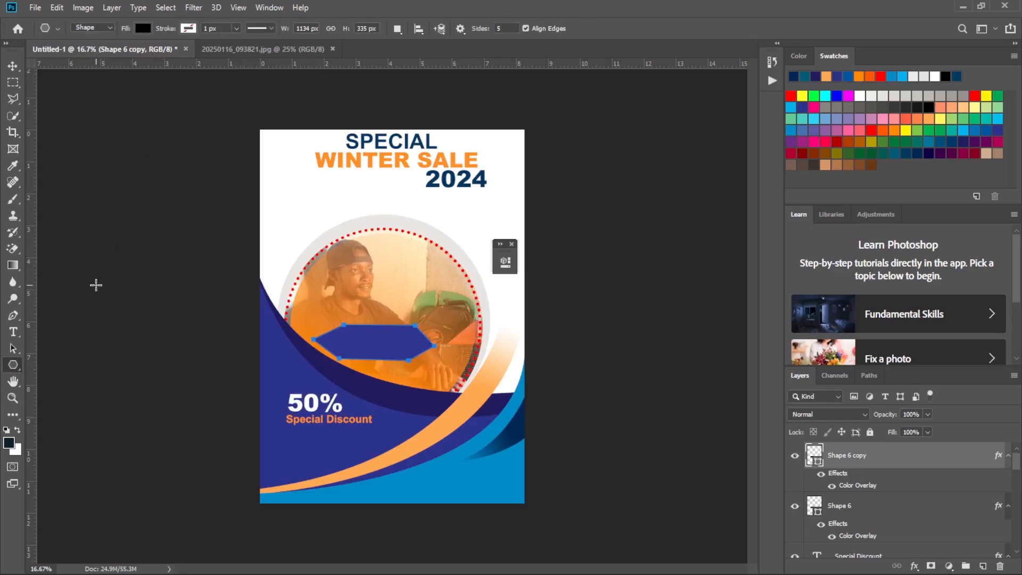
pyautogui.click(14, 315)
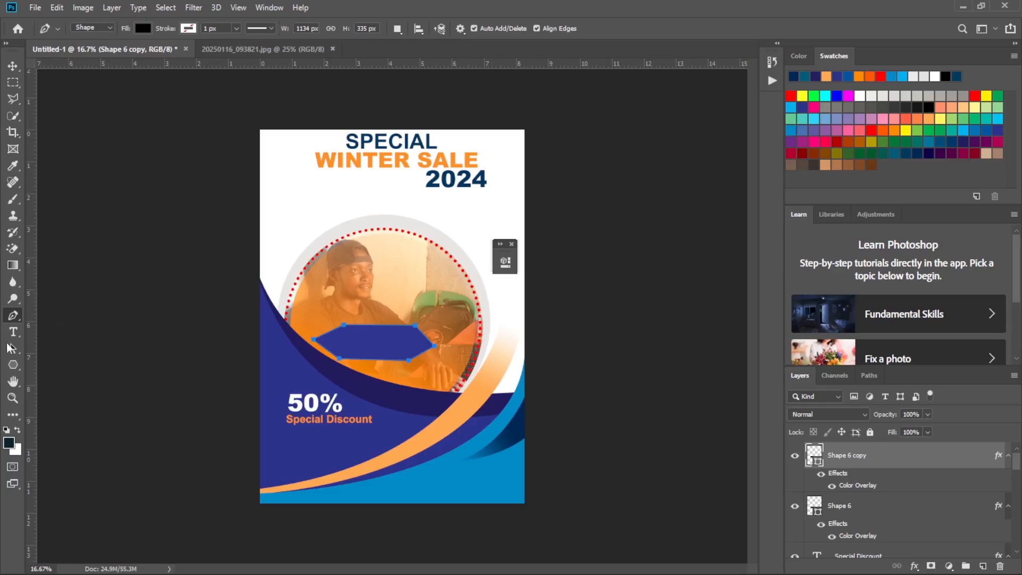
# Check the Color Overlay colour in the hexagon copy's layer style and keep it at #333399.
pyautogui.doubleClick(952, 457)
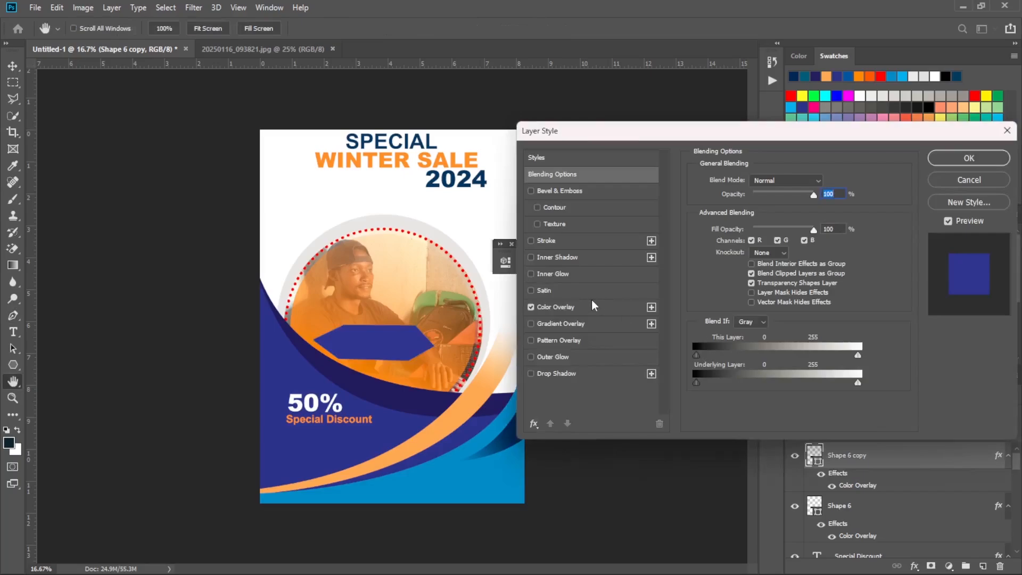
pyautogui.click(593, 306)
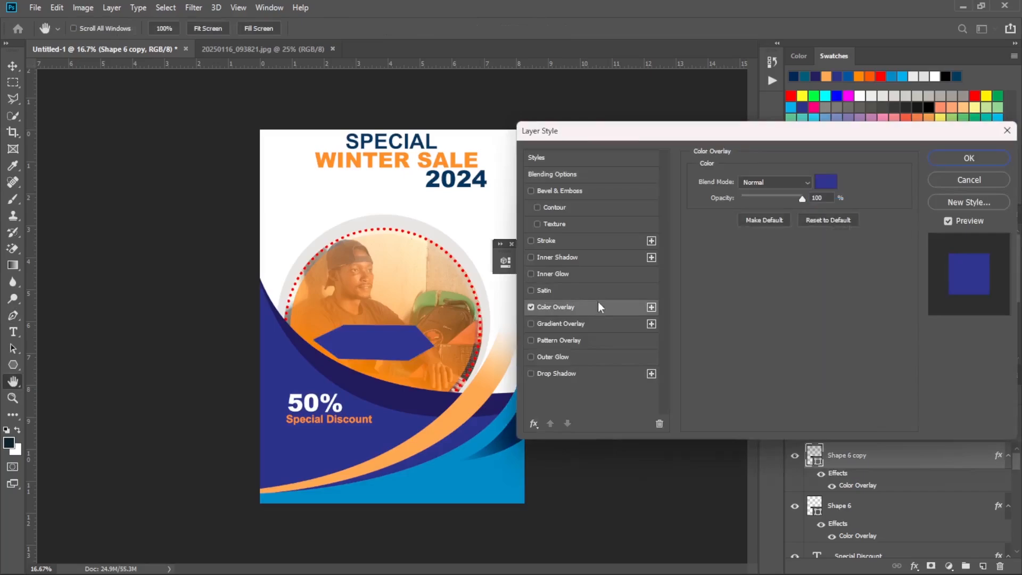
pyautogui.click(827, 182)
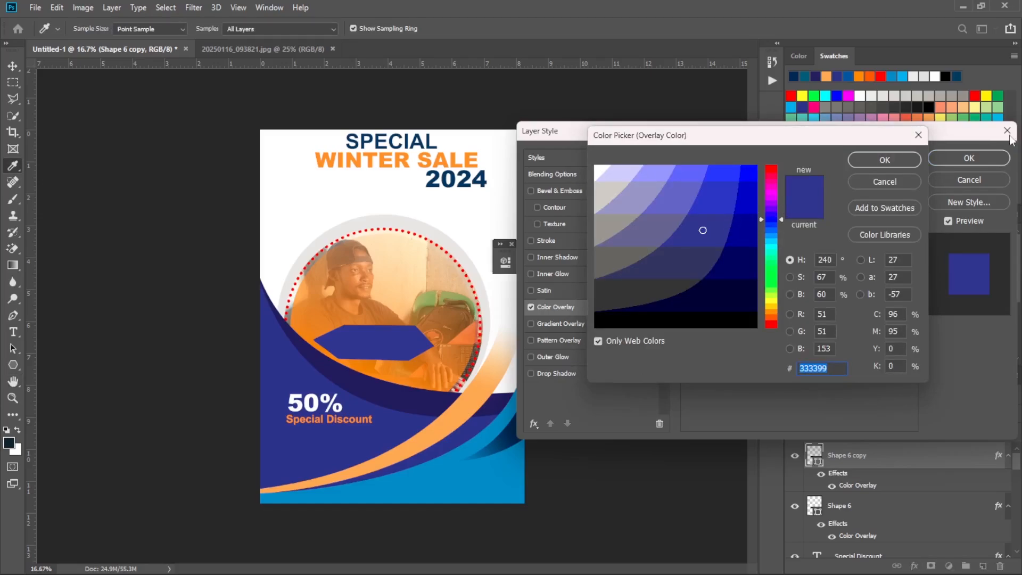
pyautogui.click(897, 155)
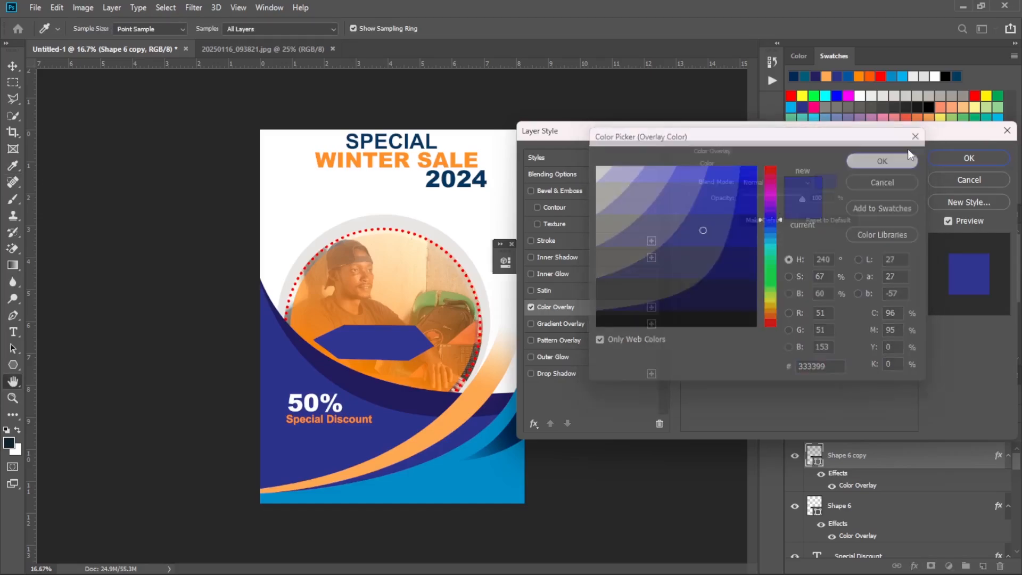
pyautogui.click(983, 162)
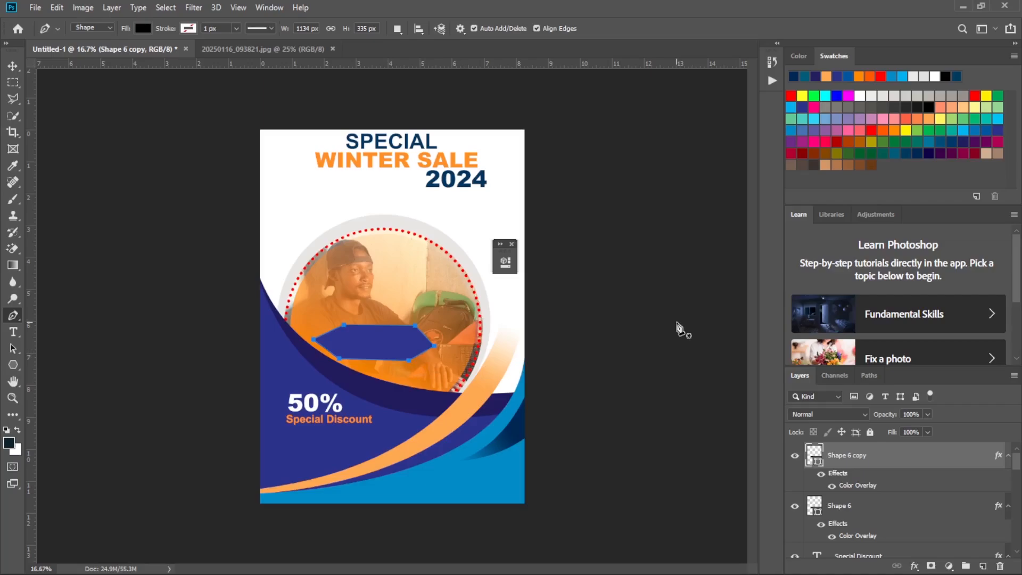
# Give the hexagon copy a white stroke and remove its fill.
pyautogui.hotkey('ctrl', '+')
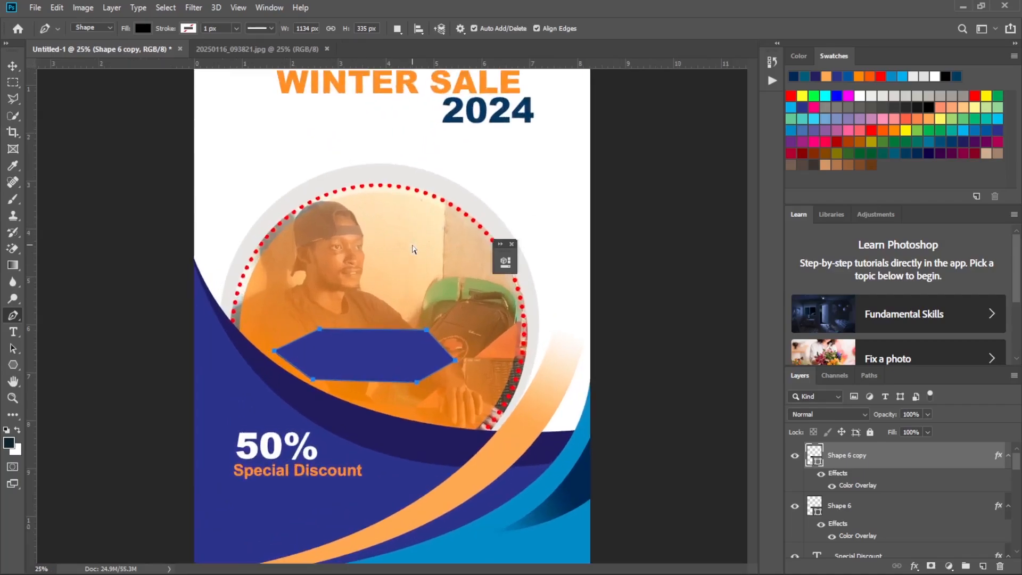
pyautogui.hotkey('ctrl', '+')
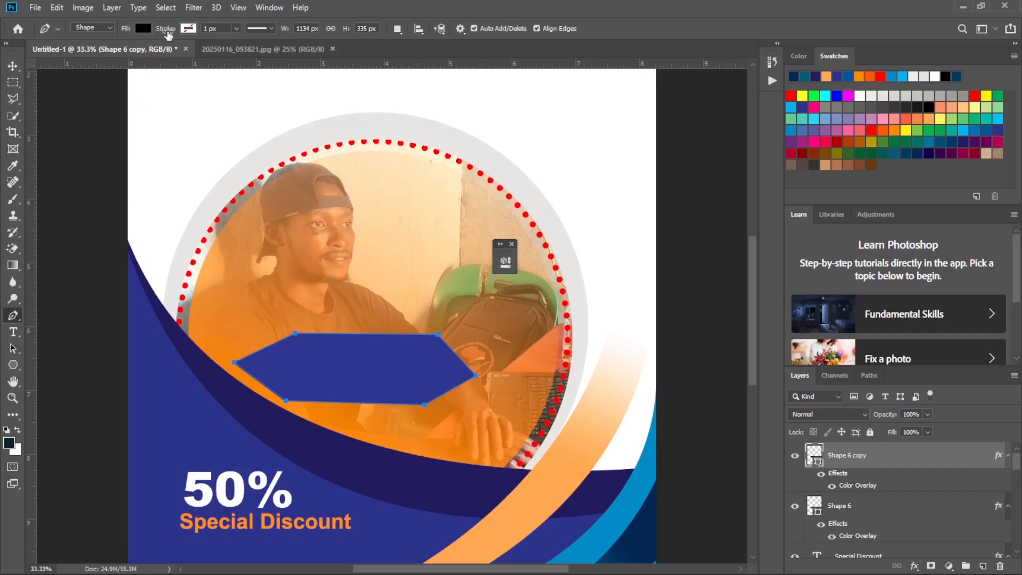
pyautogui.click(191, 30)
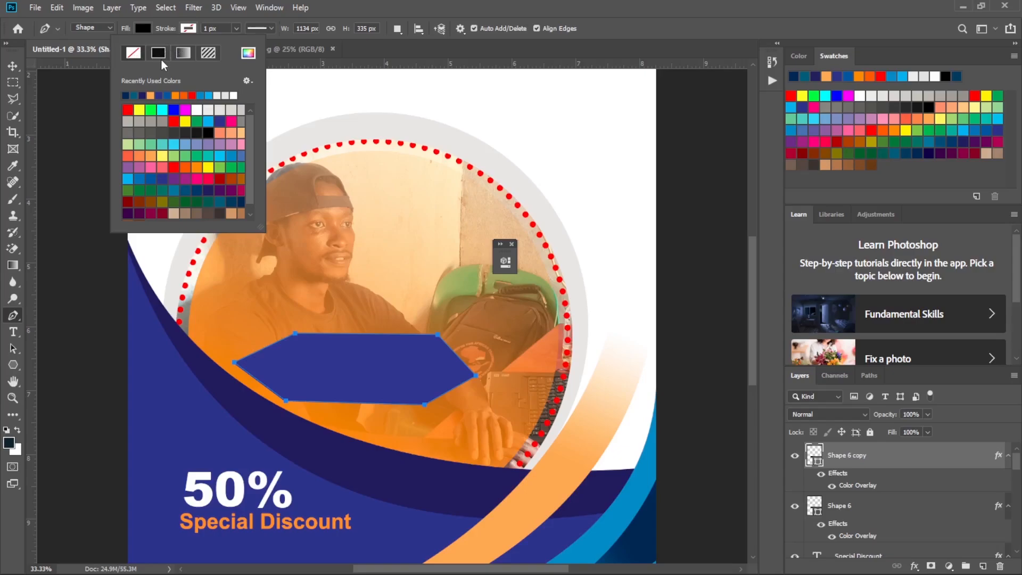
pyautogui.click(197, 110)
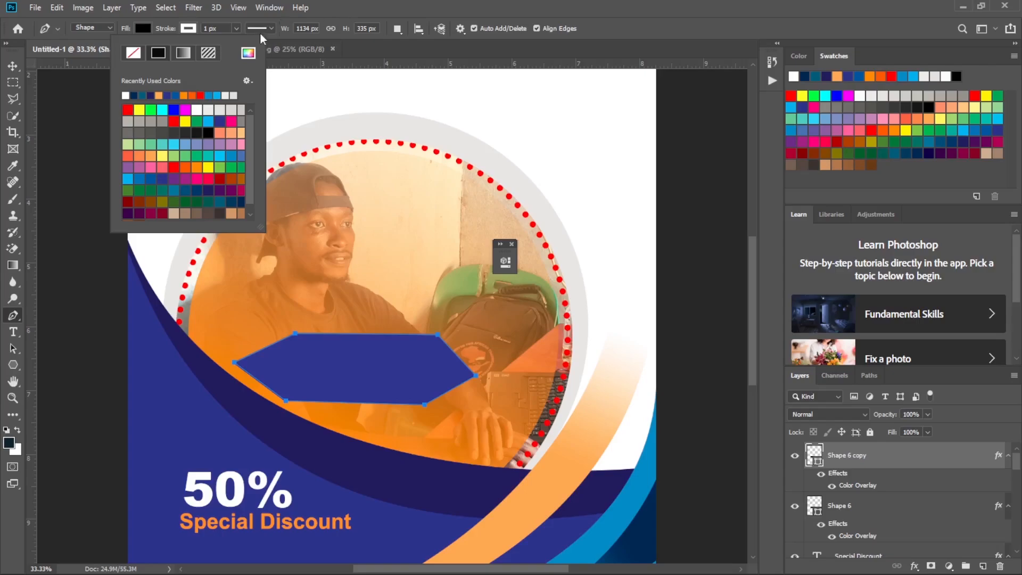
pyautogui.click(143, 28)
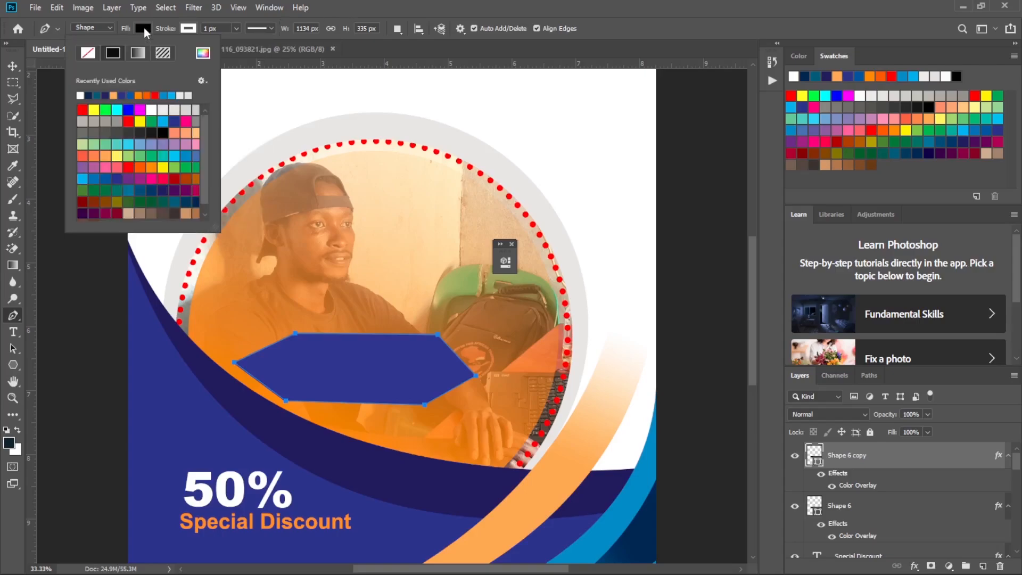
pyautogui.click(89, 53)
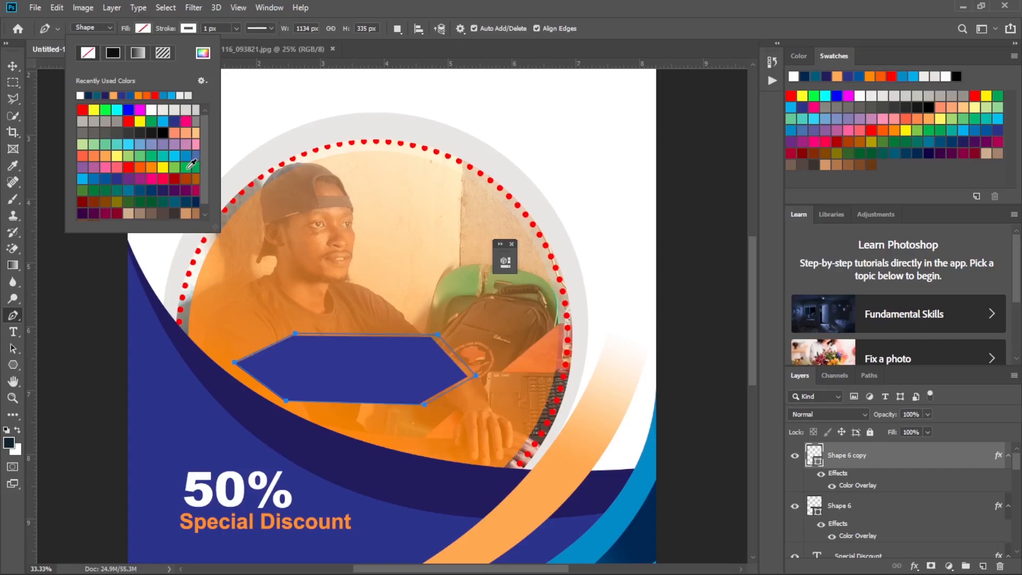
# Set the hexagon copy's stroke to 23.79 px wide with the dotted line style.
pyautogui.click(236, 28)
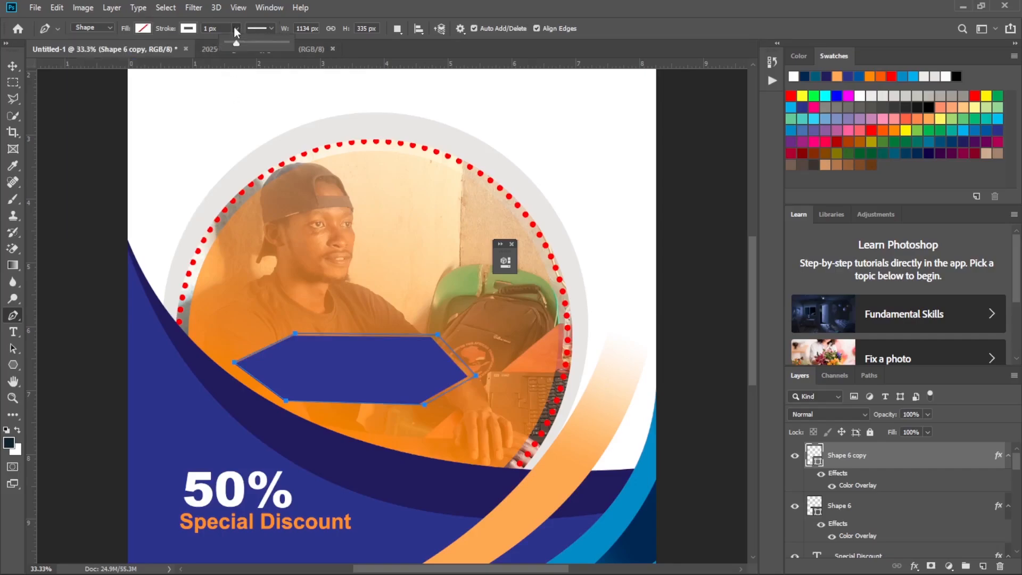
pyautogui.moveTo(233, 44); pyautogui.dragTo(243, 47)
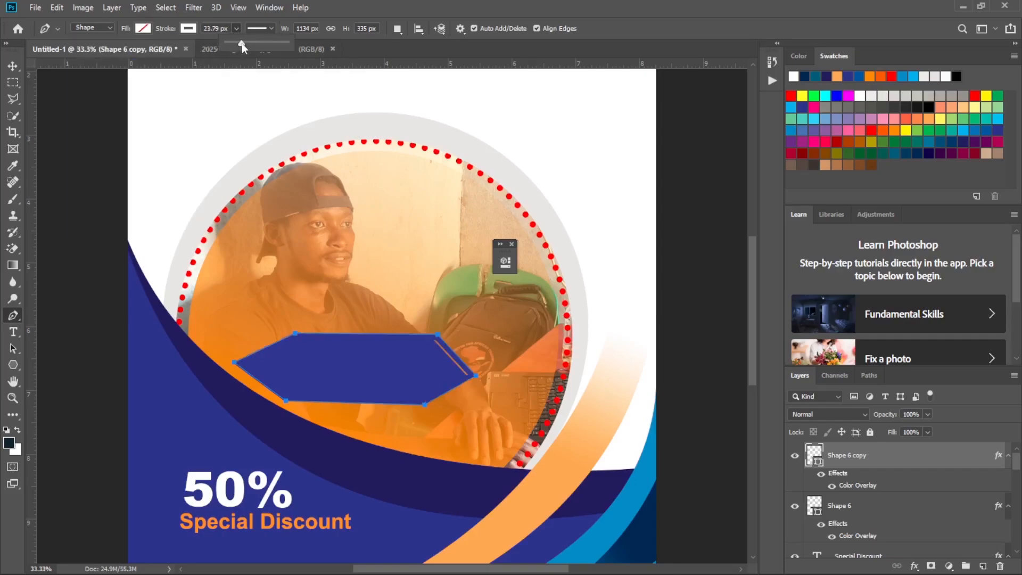
pyautogui.click(272, 30)
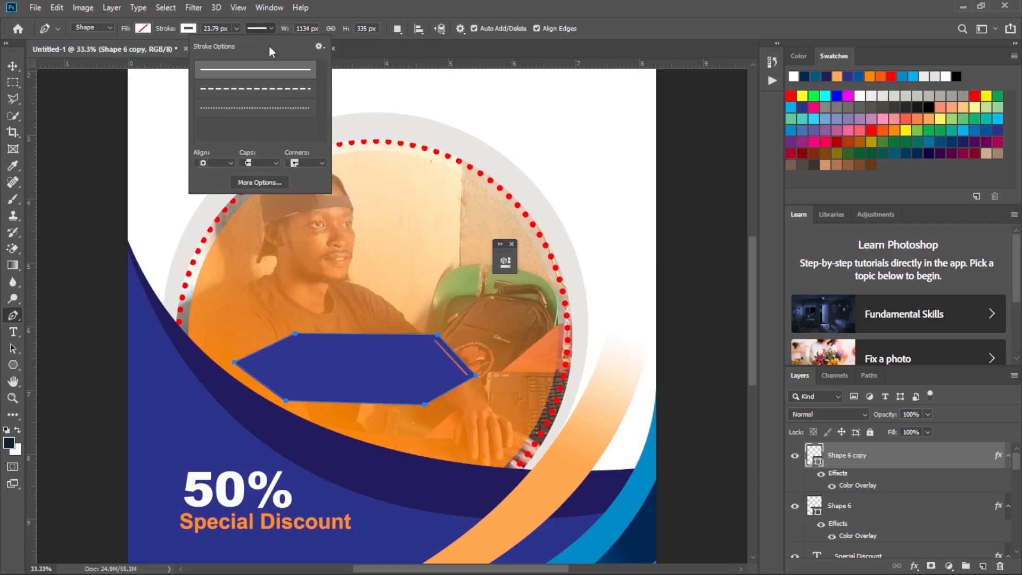
pyautogui.click(269, 108)
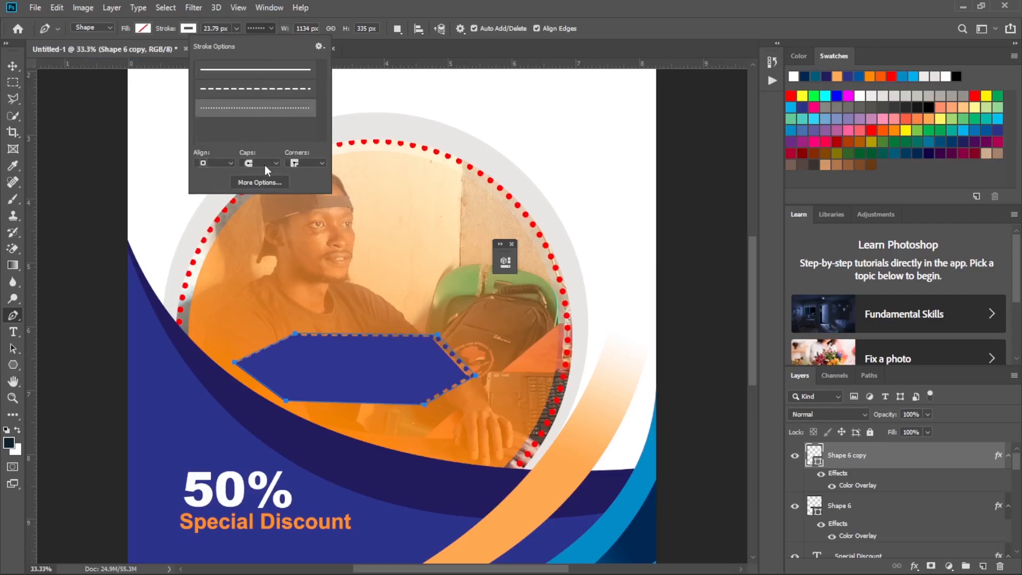
pyautogui.click(11, 67)
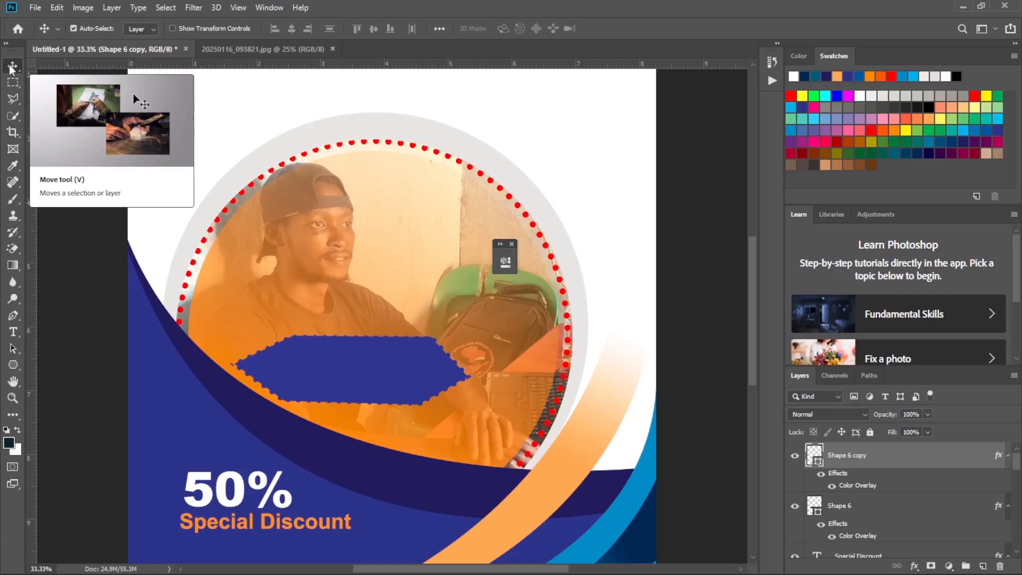
pyautogui.click(14, 315)
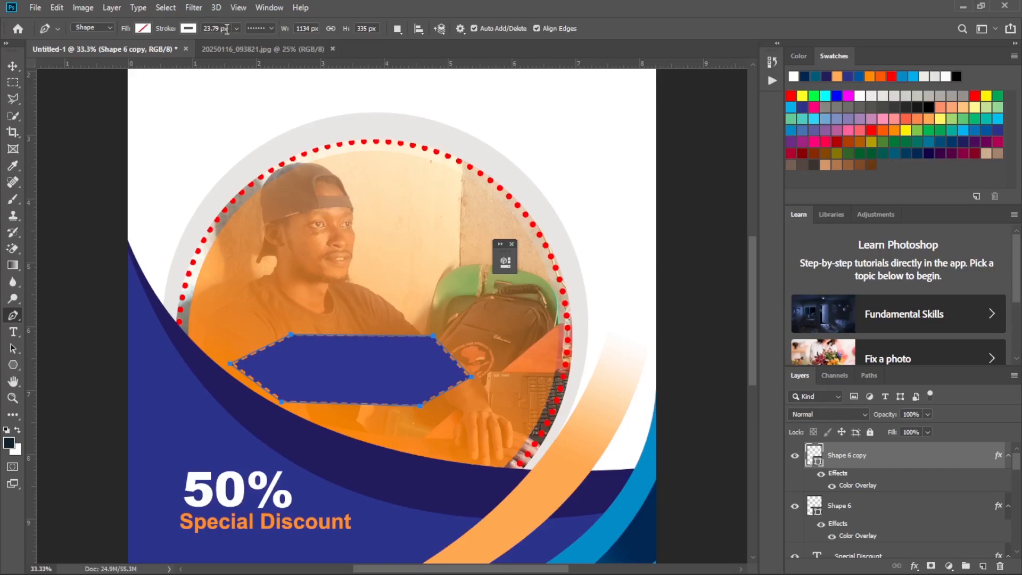
pyautogui.click(191, 29)
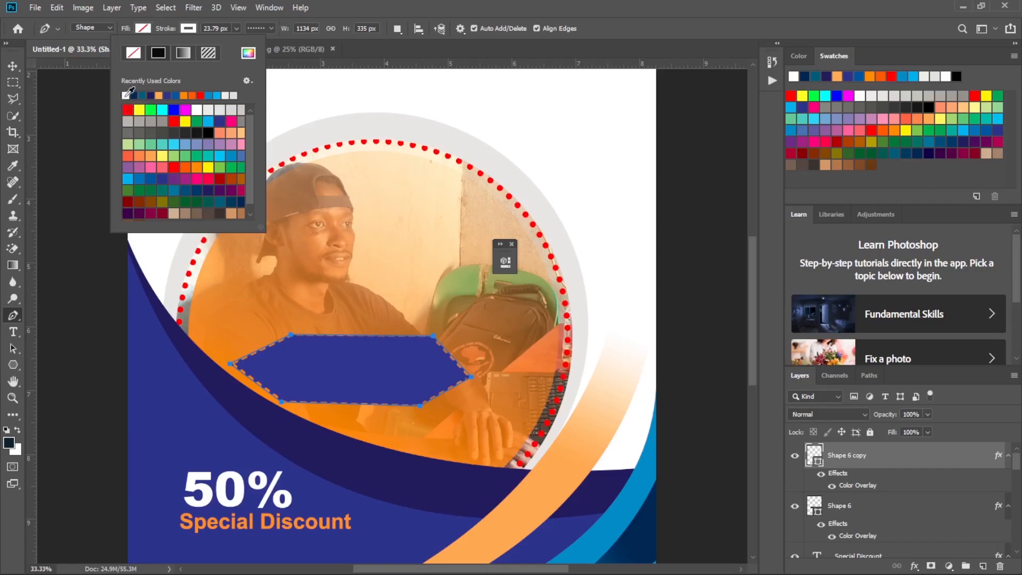
pyautogui.click(16, 370)
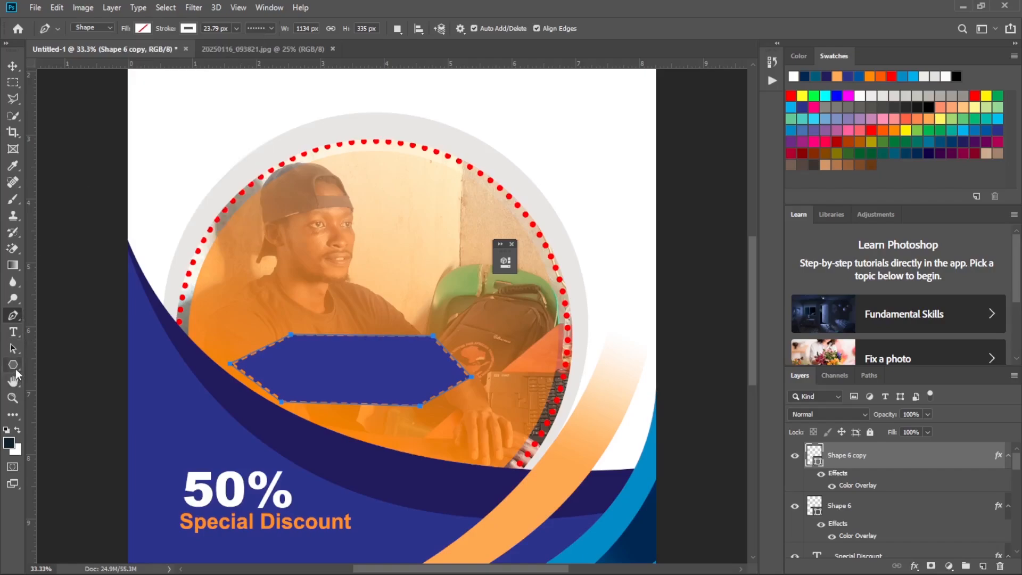
pyautogui.click(188, 28)
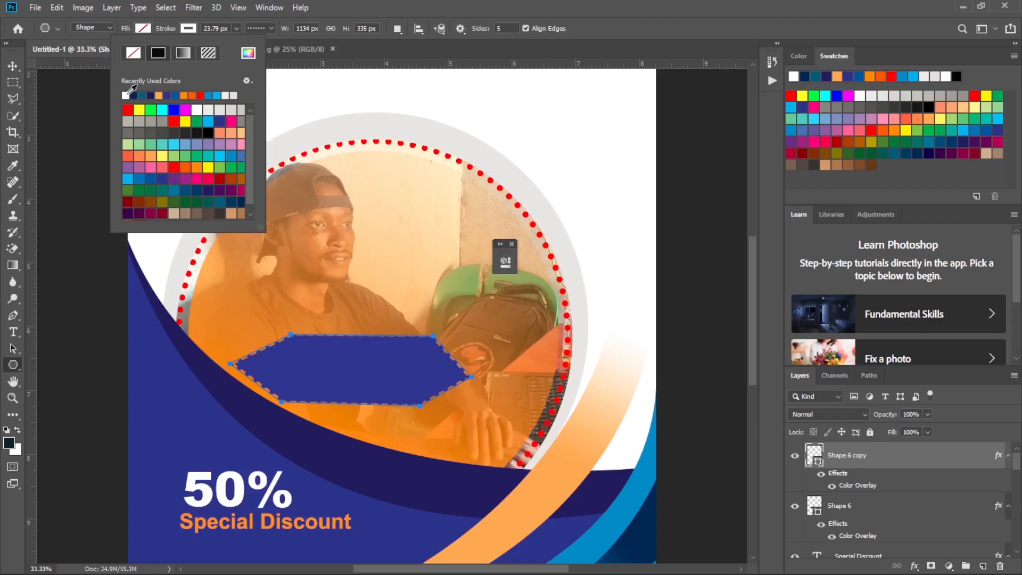
pyautogui.click(12, 66)
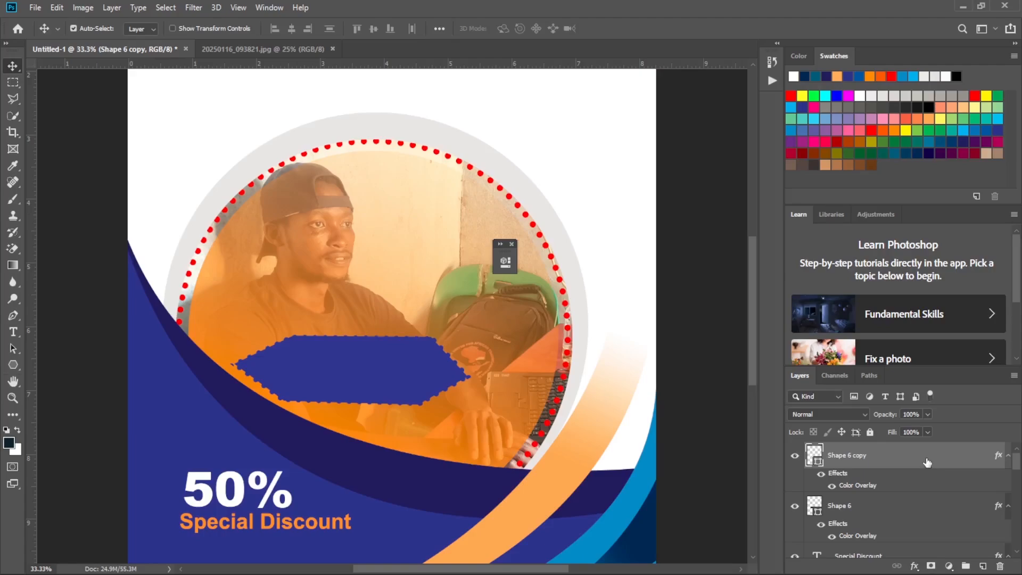
# Change the Color Overlay of the dotted hexagon copy to white, #ffffff.
pyautogui.doubleClick(929, 466)
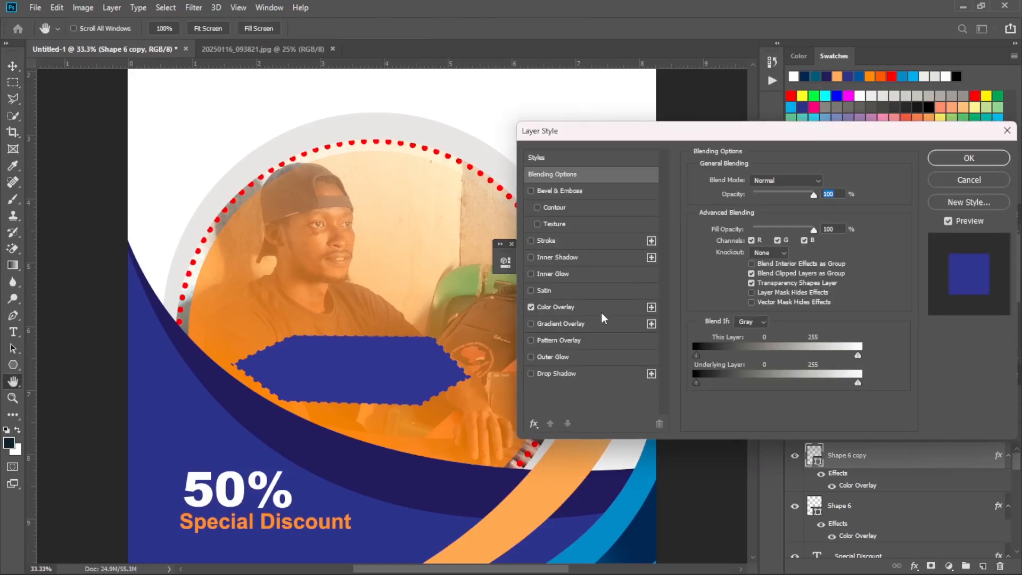
pyautogui.click(603, 311)
pyautogui.click(827, 183)
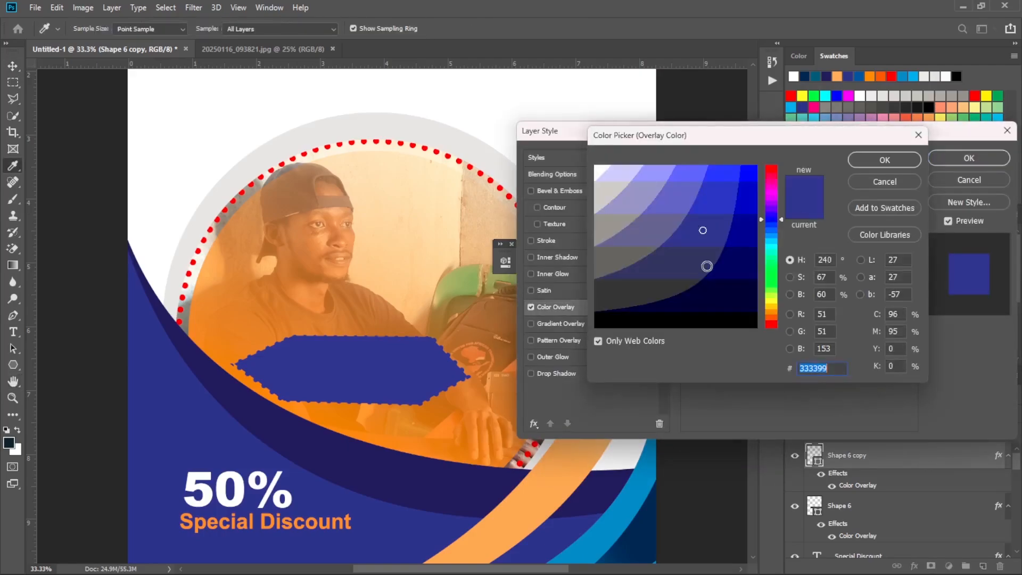
pyautogui.click(597, 172)
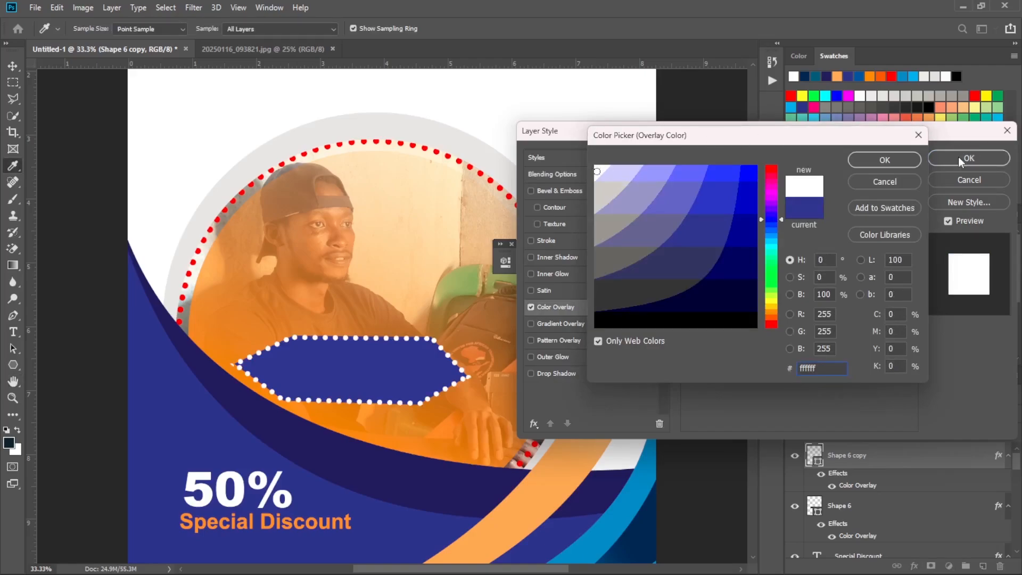
pyautogui.click(909, 162)
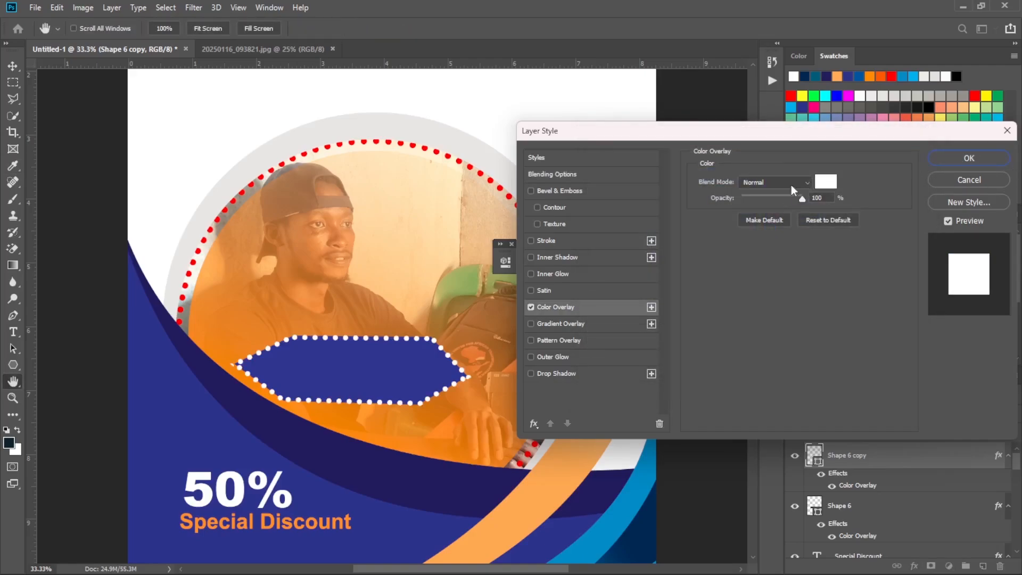
pyautogui.click(969, 158)
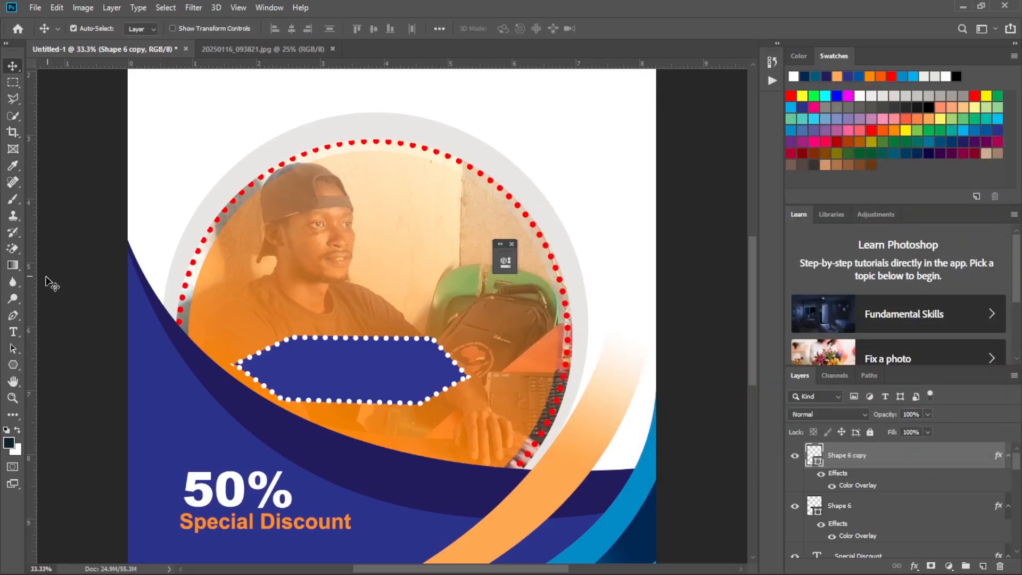
# Reduce the stroke width of the white dotted hexagon outline to 18.33 px.
pyautogui.click(13, 319)
pyautogui.click(271, 30)
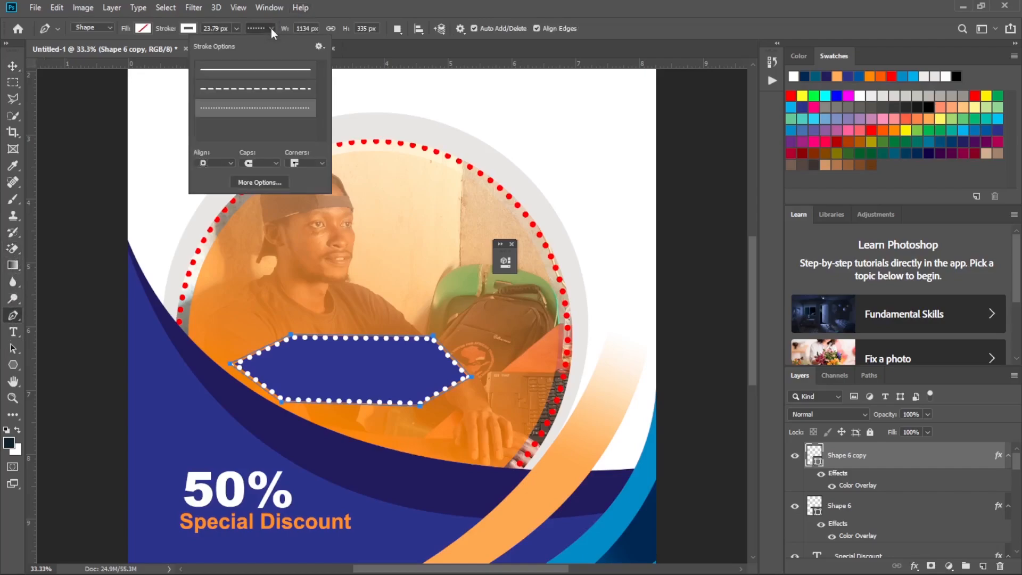
pyautogui.click(233, 28)
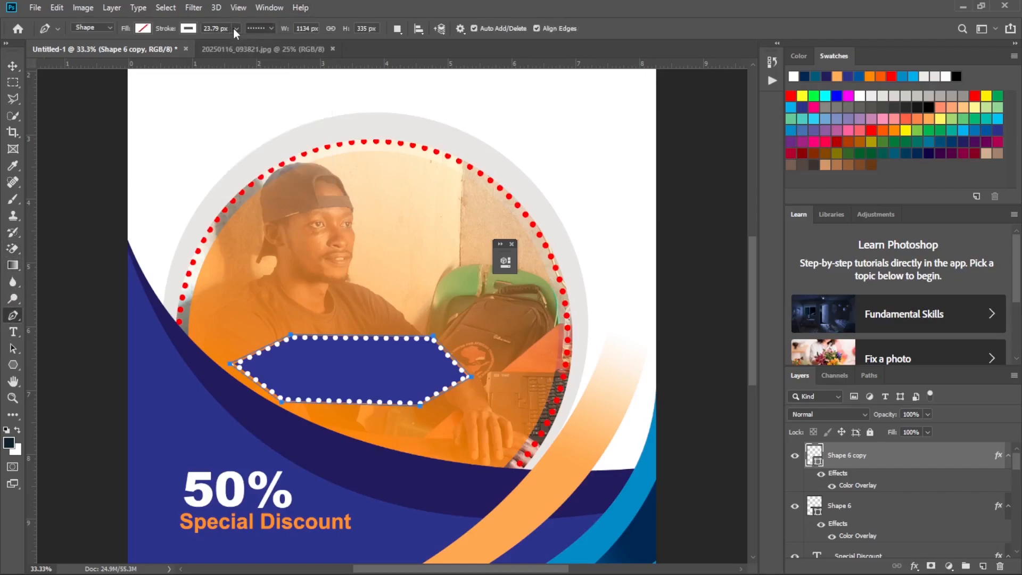
pyautogui.click(235, 29)
pyautogui.moveTo(232, 44); pyautogui.dragTo(229, 44)
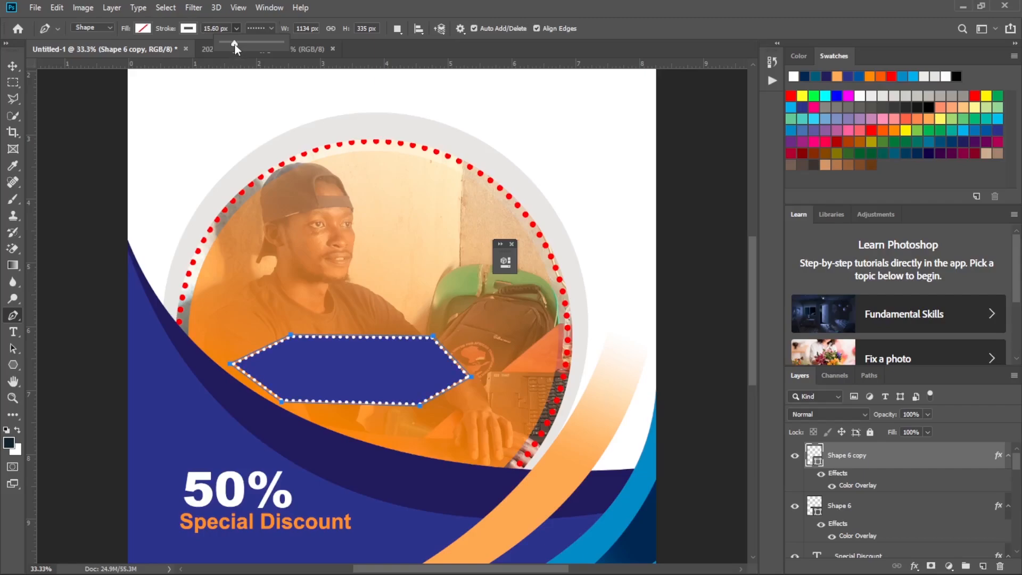
pyautogui.moveTo(234, 44); pyautogui.dragTo(235, 44)
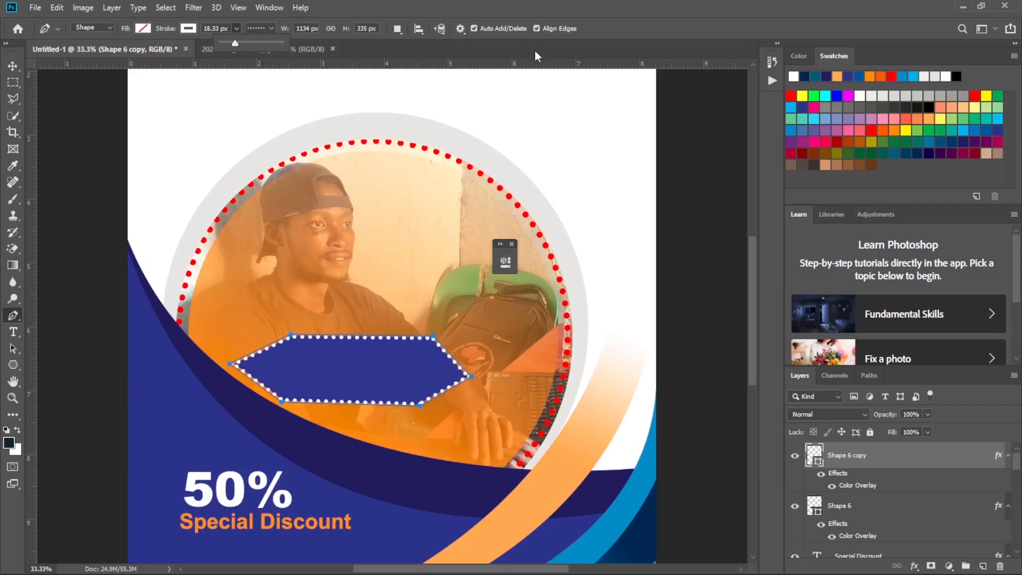
pyautogui.click(8, 71)
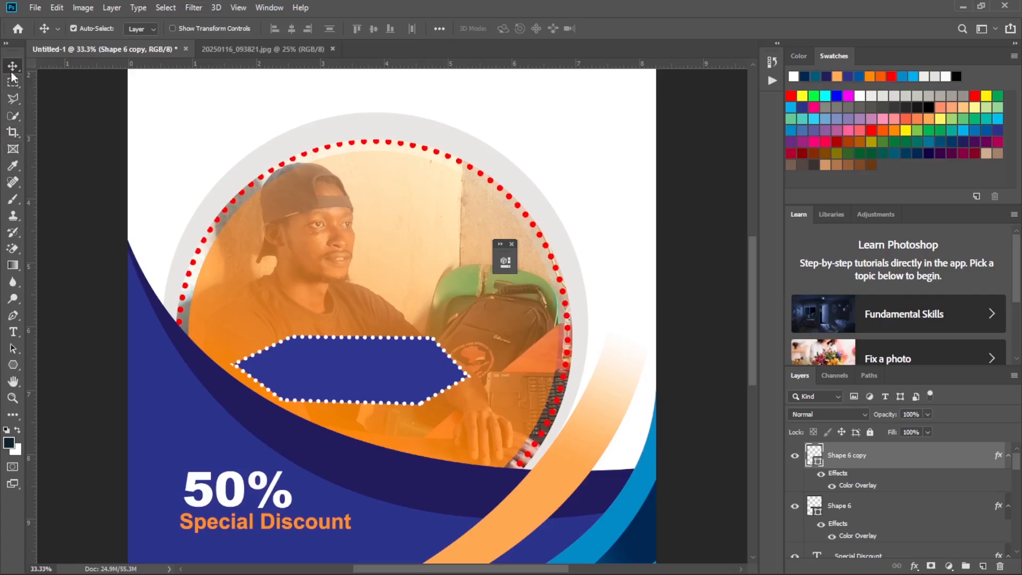
# Move the blue hexagon and its dotted outline together down and left, onto the circular photo's lower-left edge.
pyautogui.moveTo(336, 375); pyautogui.dragTo(297, 383)
pyautogui.hotkey('ctrl', 'z')
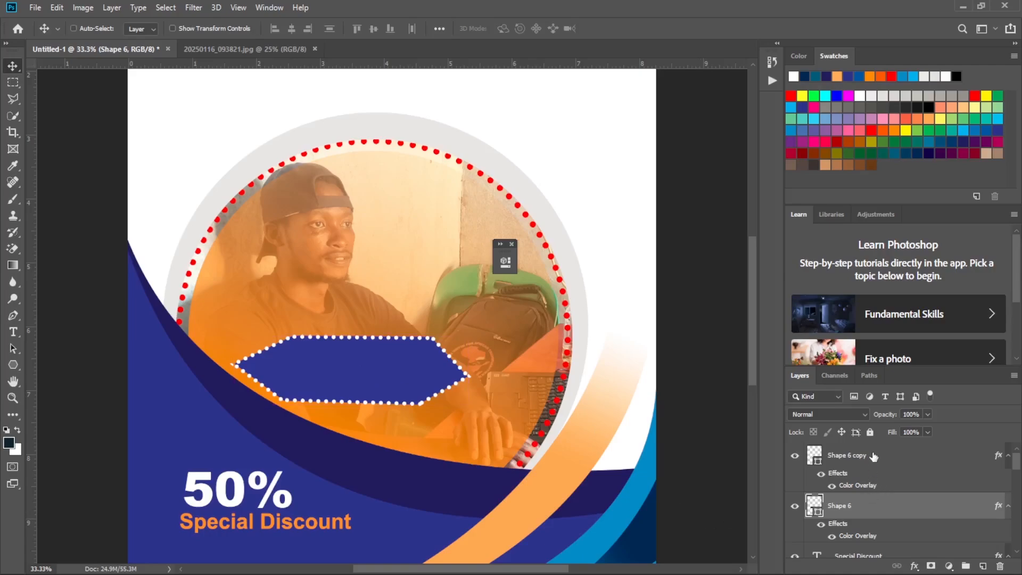
pyautogui.keyDown('ctrl'); pyautogui.click(873, 457); pyautogui.keyUp('ctrl')
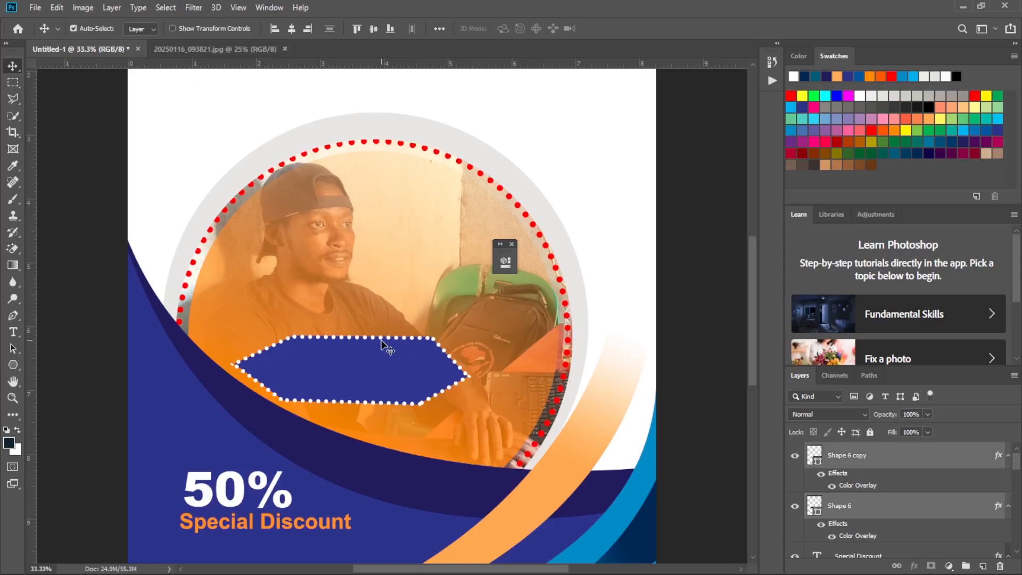
pyautogui.moveTo(371, 361); pyautogui.dragTo(289, 383)
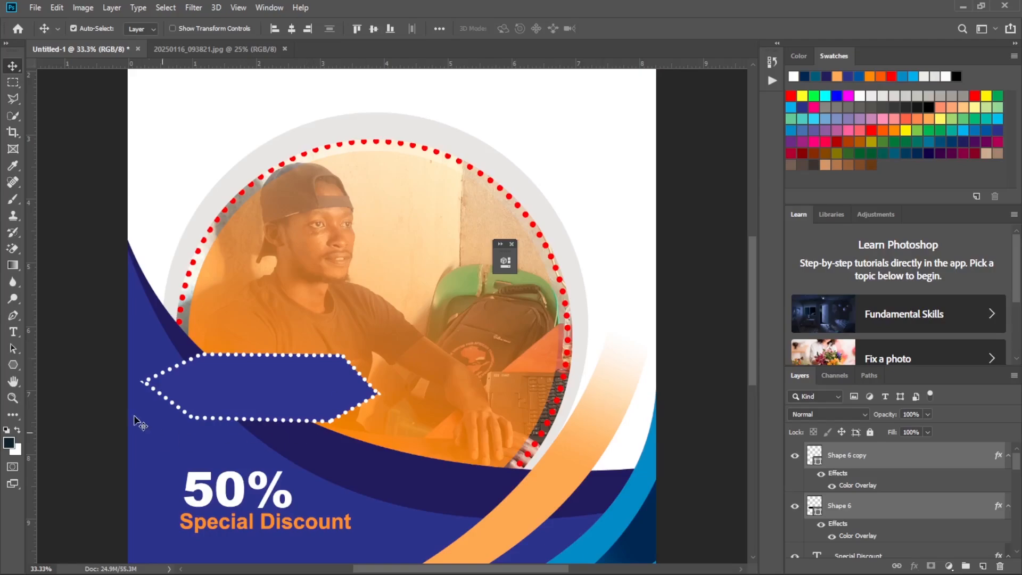
# Add a text box to the right of the hexagon reading "+30%" in white Arial Bold, 24 pt.
pyautogui.click(13, 331)
pyautogui.moveTo(267, 573)
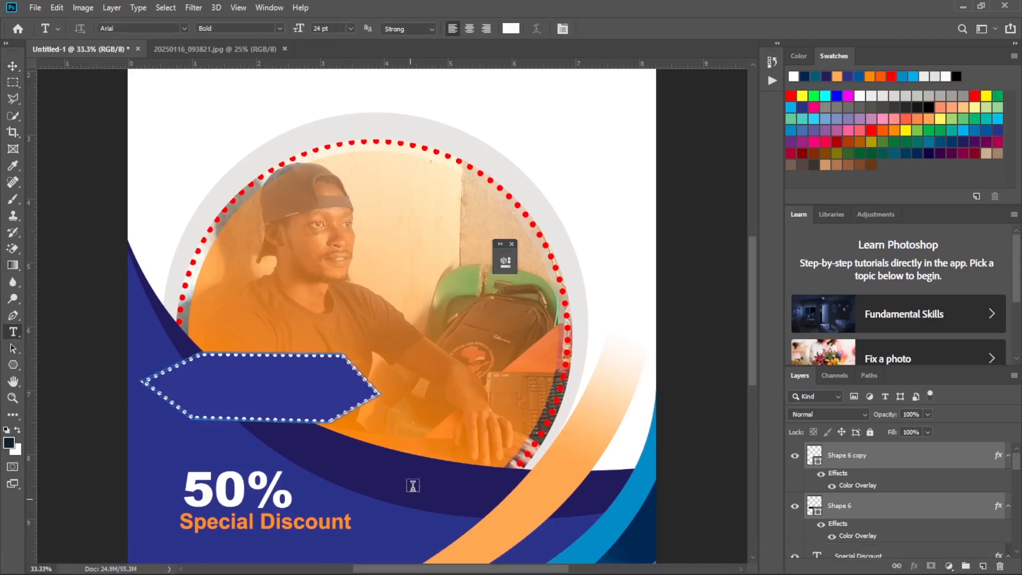
pyautogui.moveTo(410, 375); pyautogui.dragTo(532, 419)
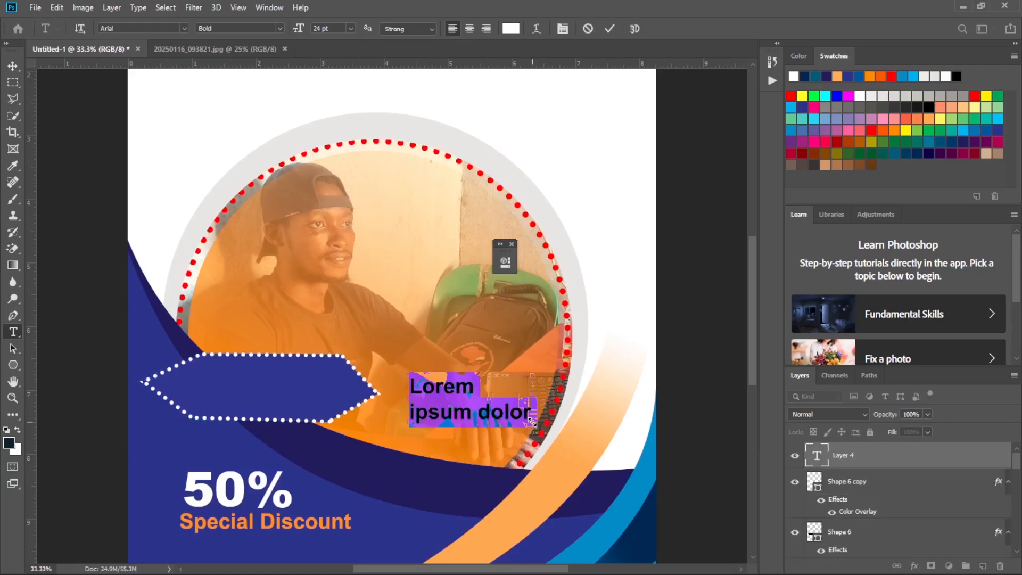
pyautogui.press('BackSpace')
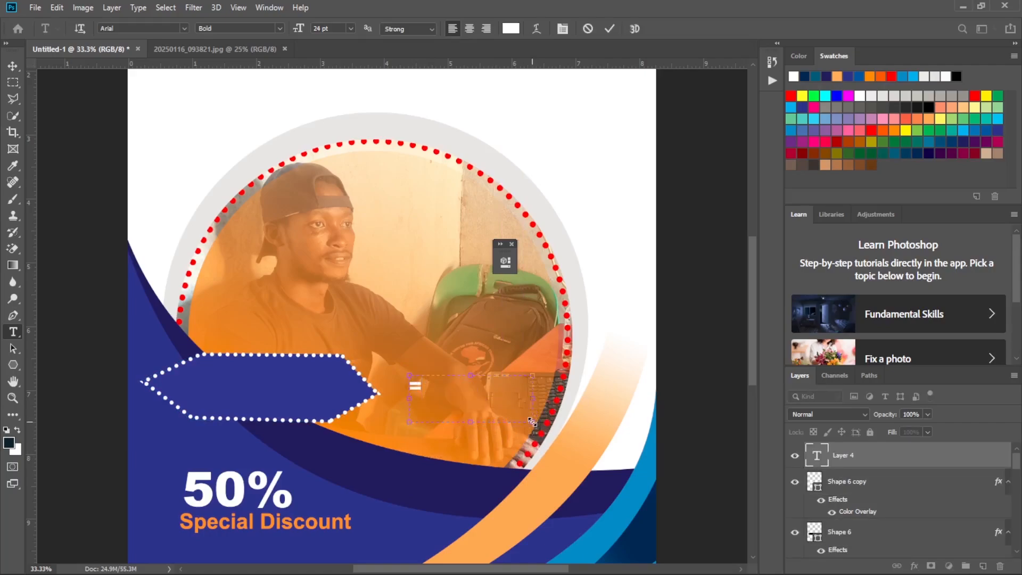
pyautogui.write('+30%')
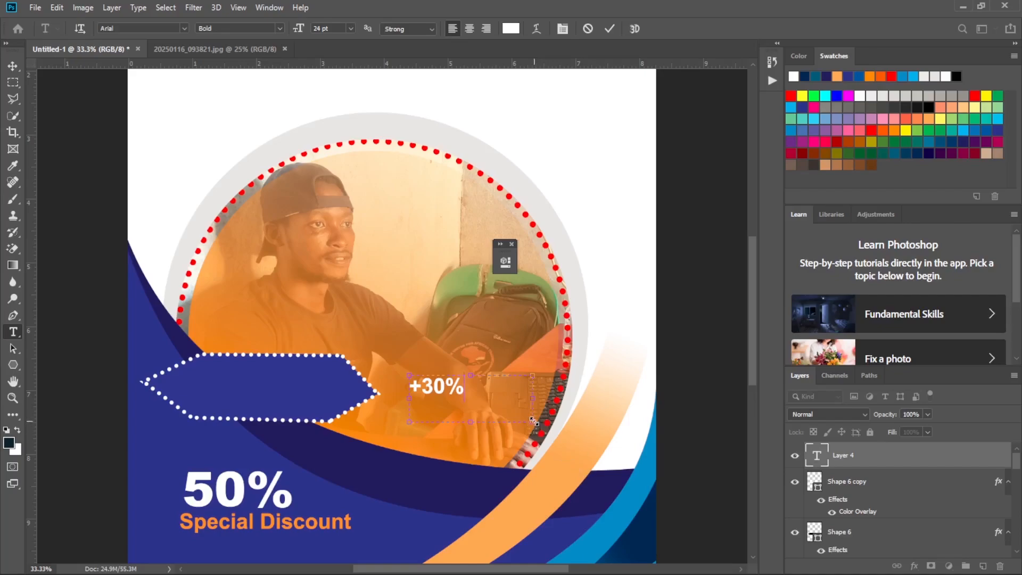
# Add a "$" after "+30%" and set that character's font size to 36 pt.
pyautogui.moveTo(533, 420); pyautogui.dragTo(526, 418)
pyautogui.write('$')
pyautogui.click(473, 391)
pyautogui.press('BackSpace')
pyautogui.moveTo(484, 387)
pyautogui.mouseDown()
pyautogui.moveTo(465, 381)
pyautogui.moveTo(484, 387)
pyautogui.moveTo(474, 387)
pyautogui.mouseUp()
pyautogui.click(351, 30)
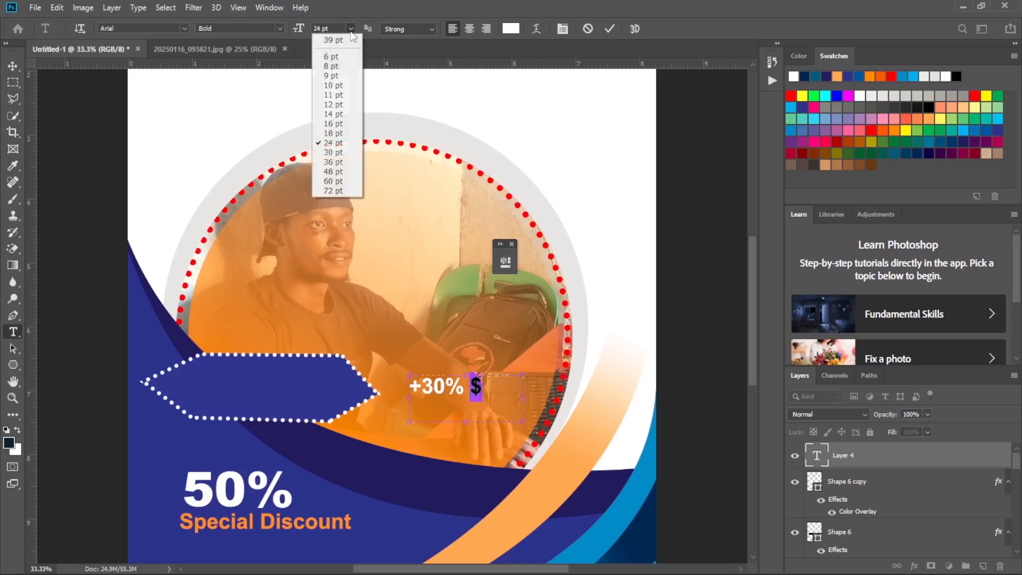
pyautogui.click(342, 163)
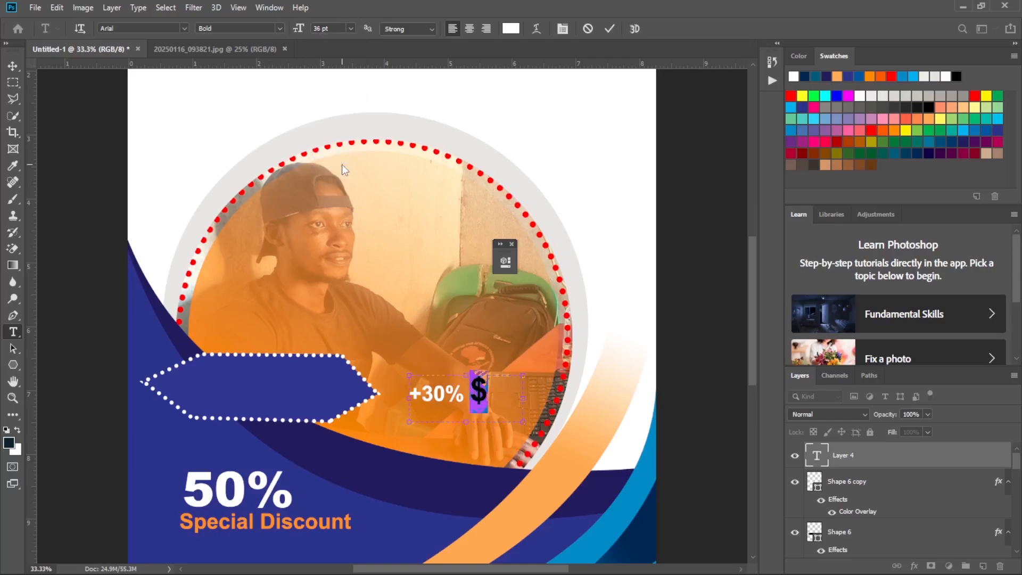
# Move the "+30% $" text onto the blue hexagon and scale it up proportionally to about 143%.
pyautogui.click(610, 29)
pyautogui.click(13, 66)
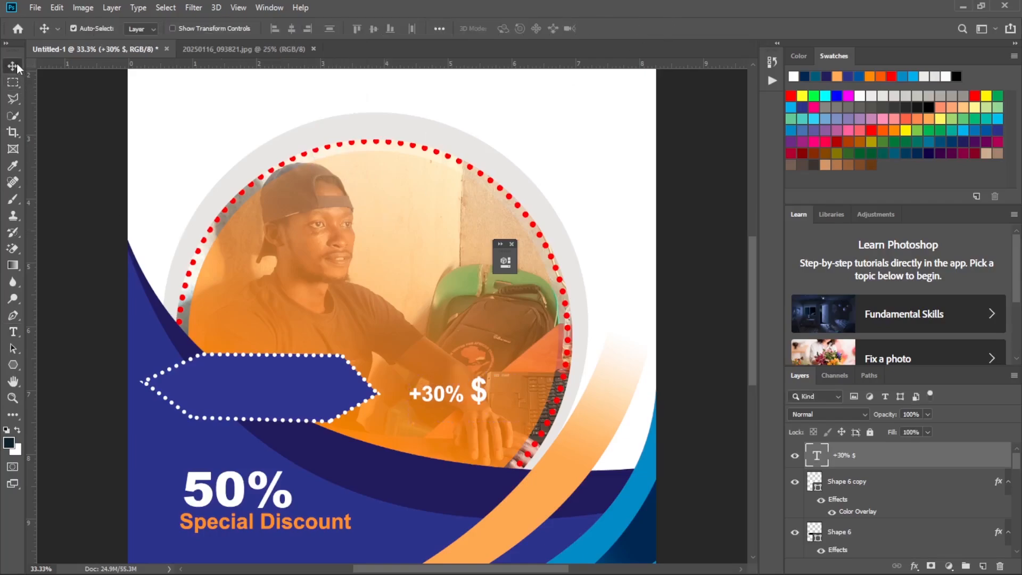
pyautogui.moveTo(446, 377); pyautogui.dragTo(217, 377)
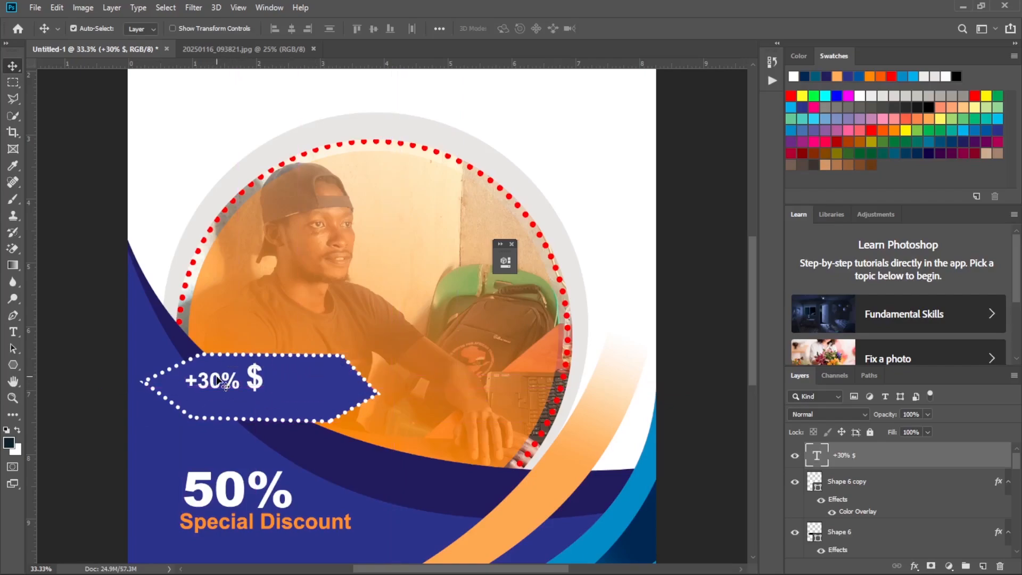
pyautogui.hotkey('ctrl', 't')
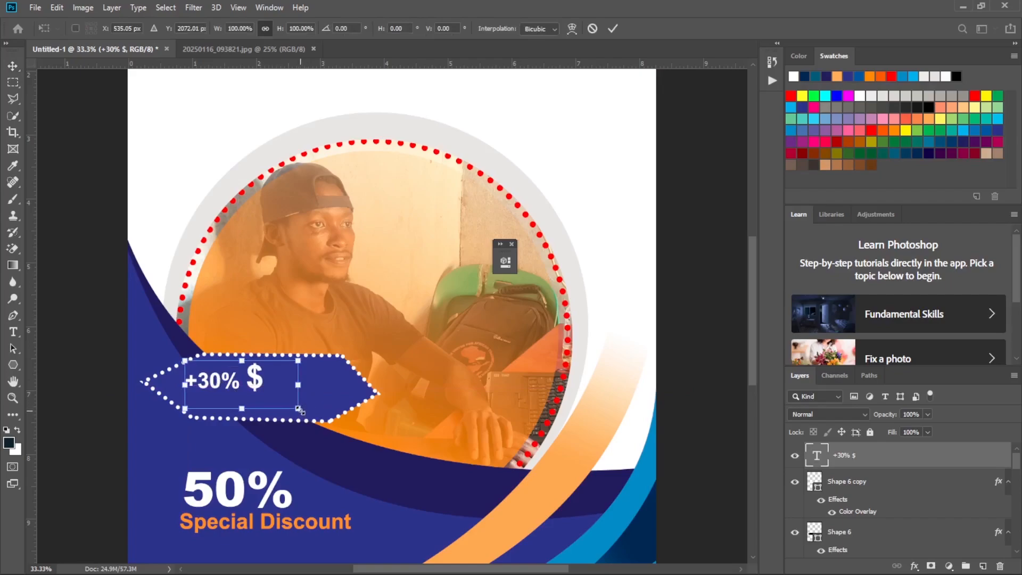
pyautogui.moveTo(298, 410); pyautogui.dragTo(349, 429)
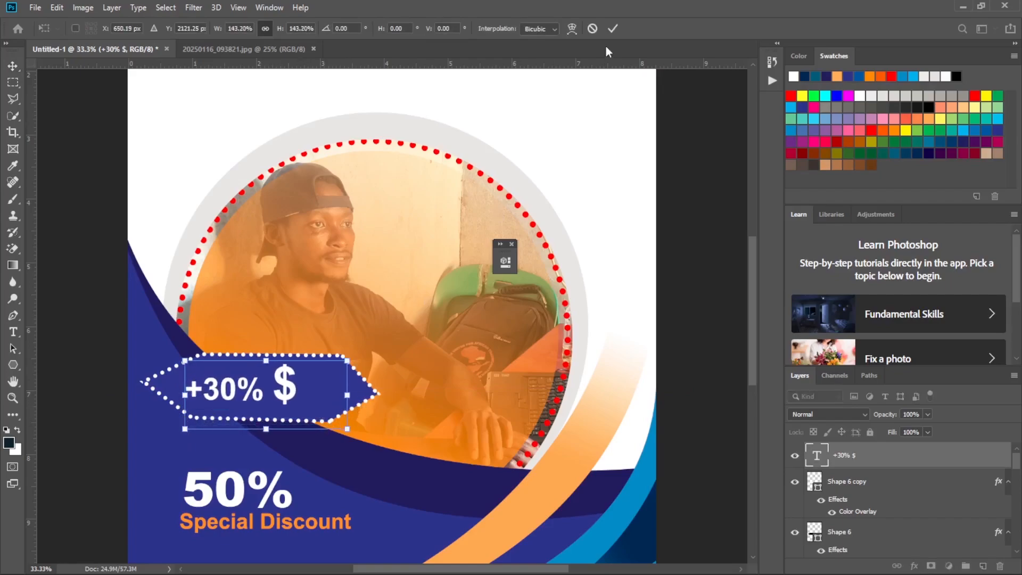
pyautogui.click(612, 28)
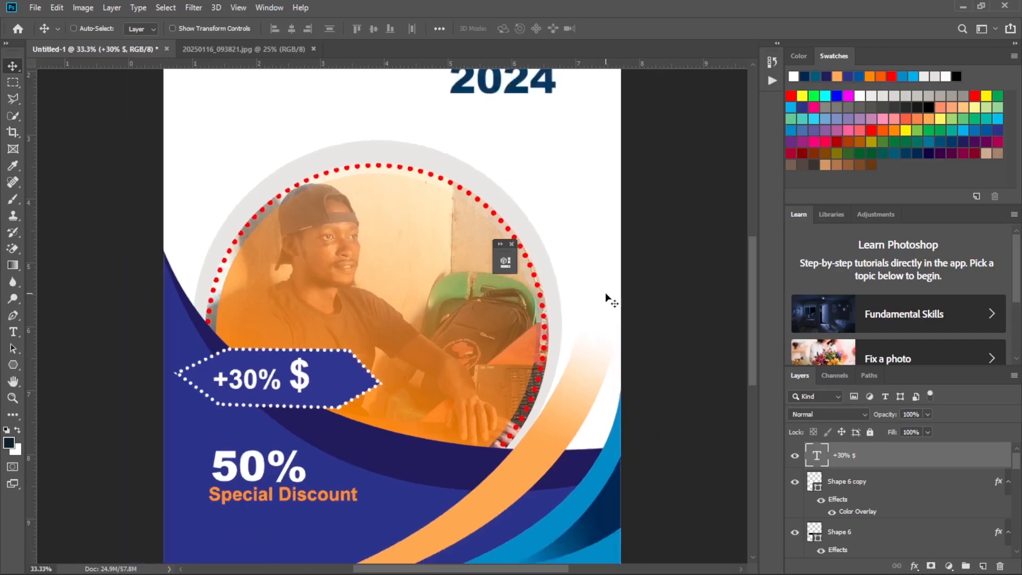
# Compare the whole flyer with the reference winter sale flyer screenshot to see which elements are still missing.
pyautogui.hotkey('ctrl', '-')
pyautogui.hotkey('ctrl', '-')
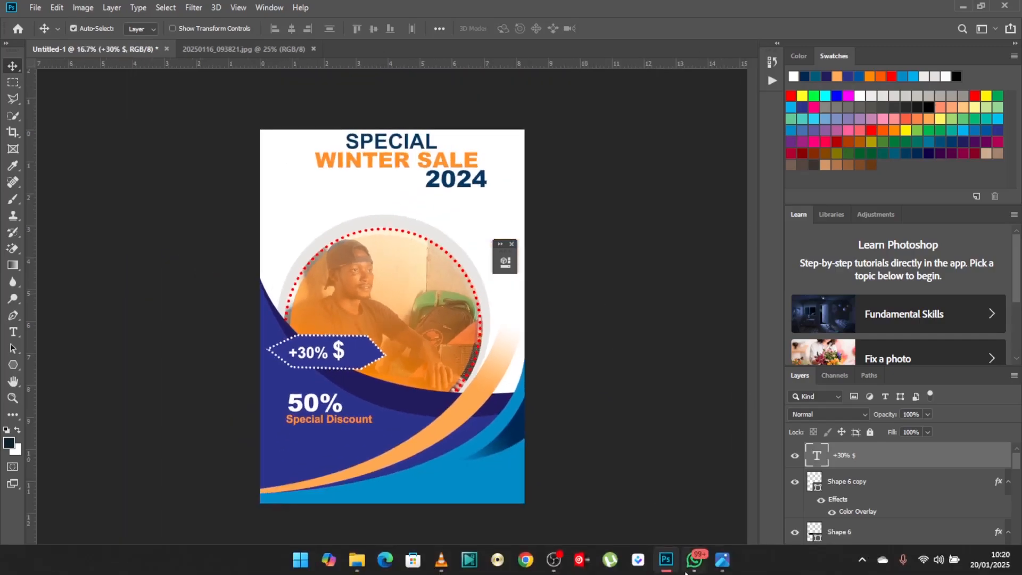
pyautogui.click(722, 568)
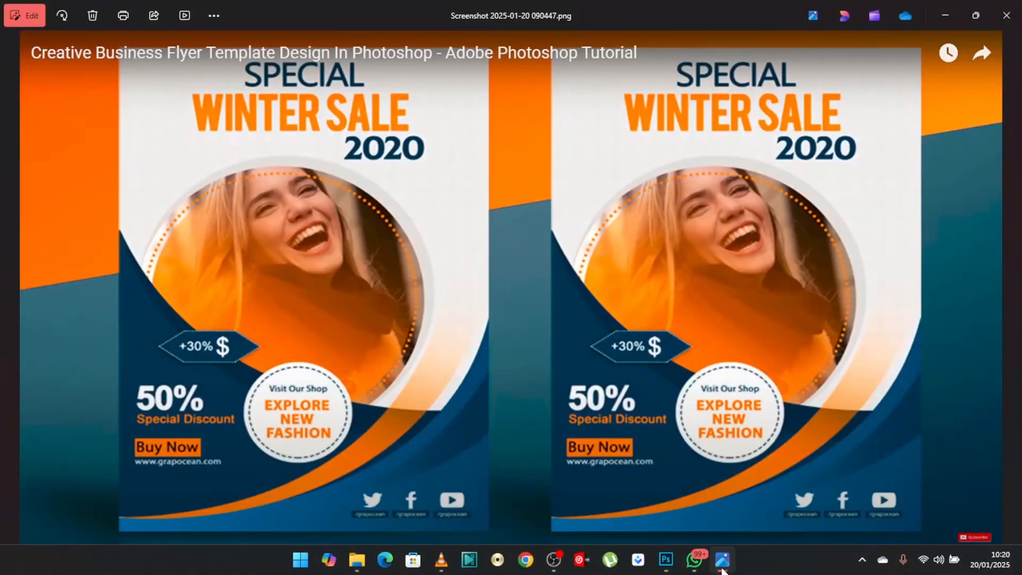
pyautogui.click(723, 569)
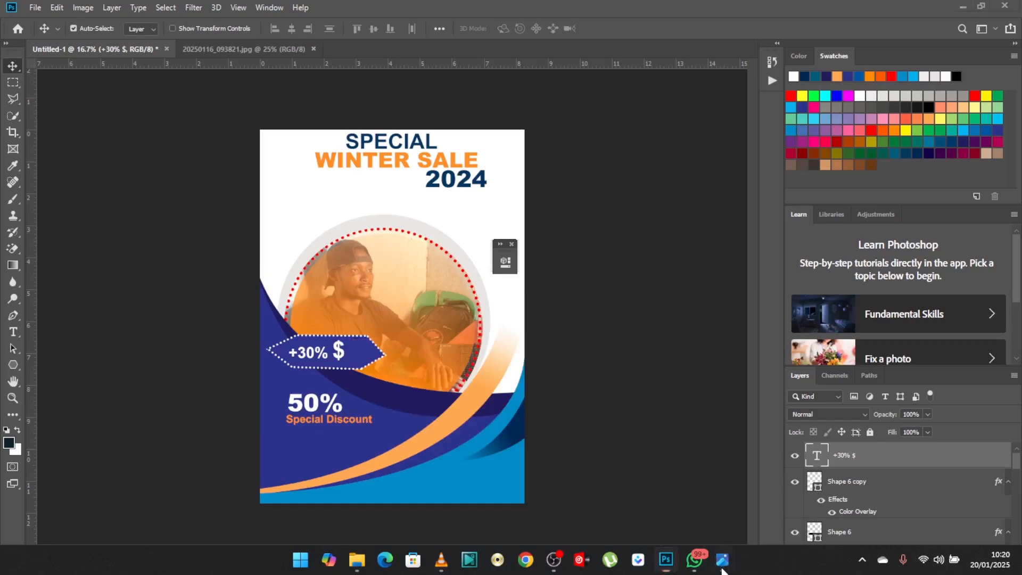
pyautogui.click(723, 568)
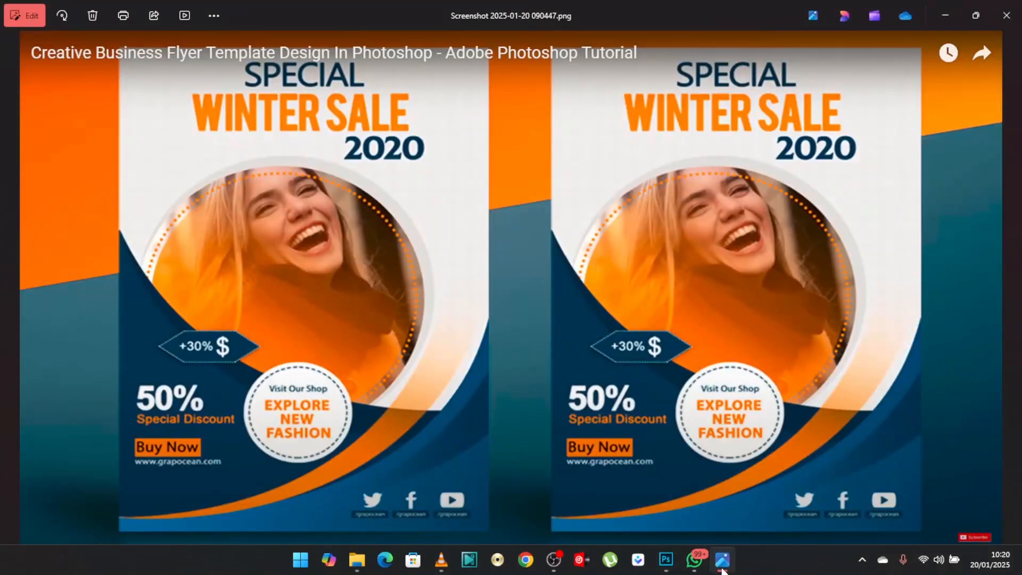
pyautogui.click(723, 568)
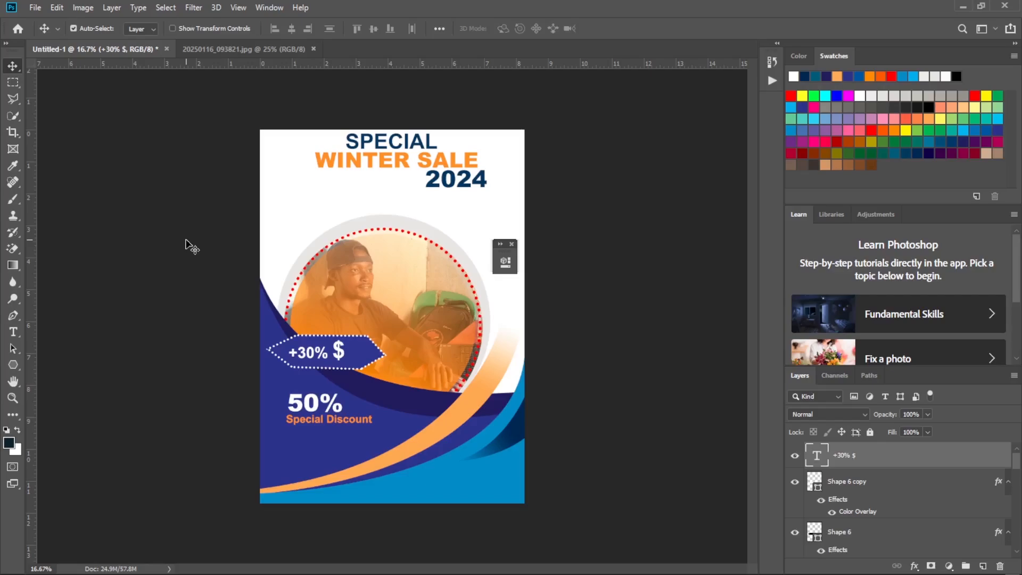
# Add a black Drop Shadow effect to the white dotted hexagon outline layer, Shape 6 copy.
pyautogui.click(872, 487)
pyautogui.click(796, 486)
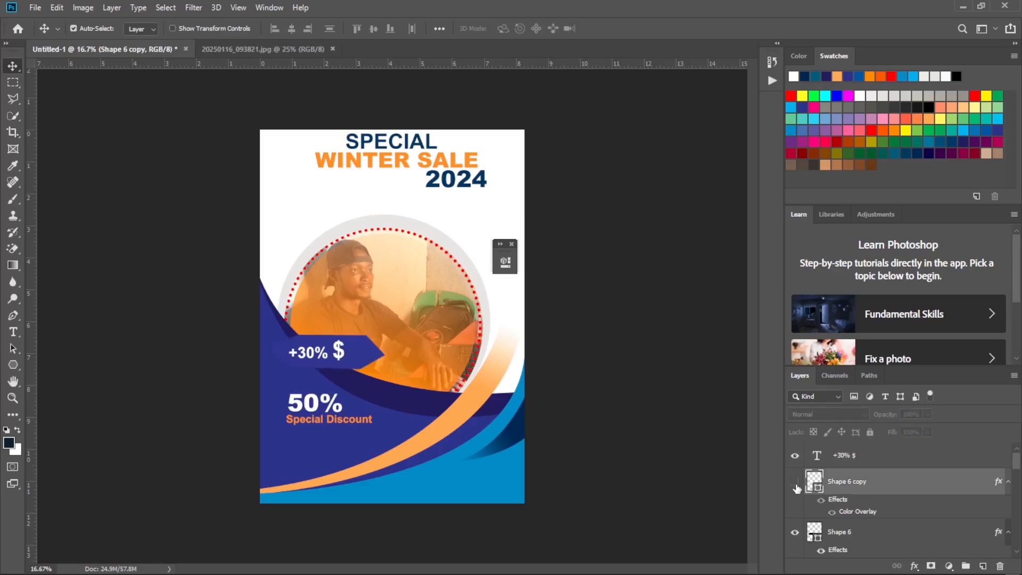
pyautogui.click(796, 485)
pyautogui.rightClick(907, 486)
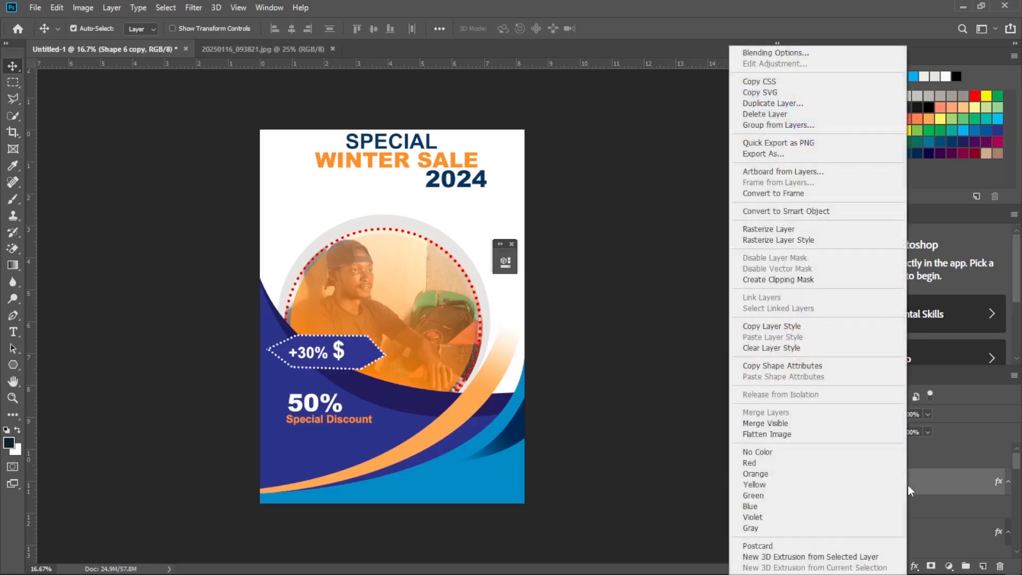
pyautogui.click(803, 53)
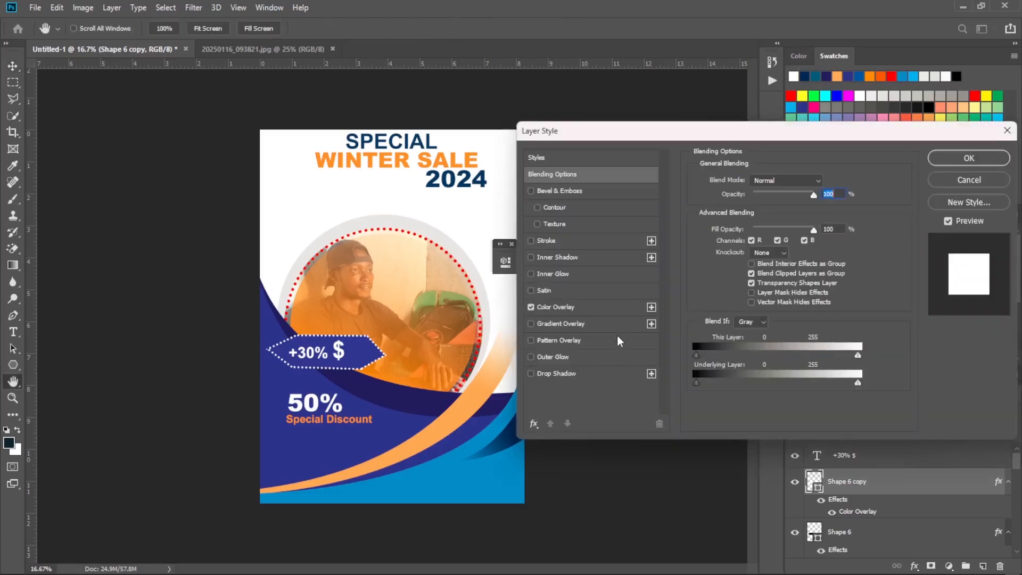
pyautogui.click(572, 380)
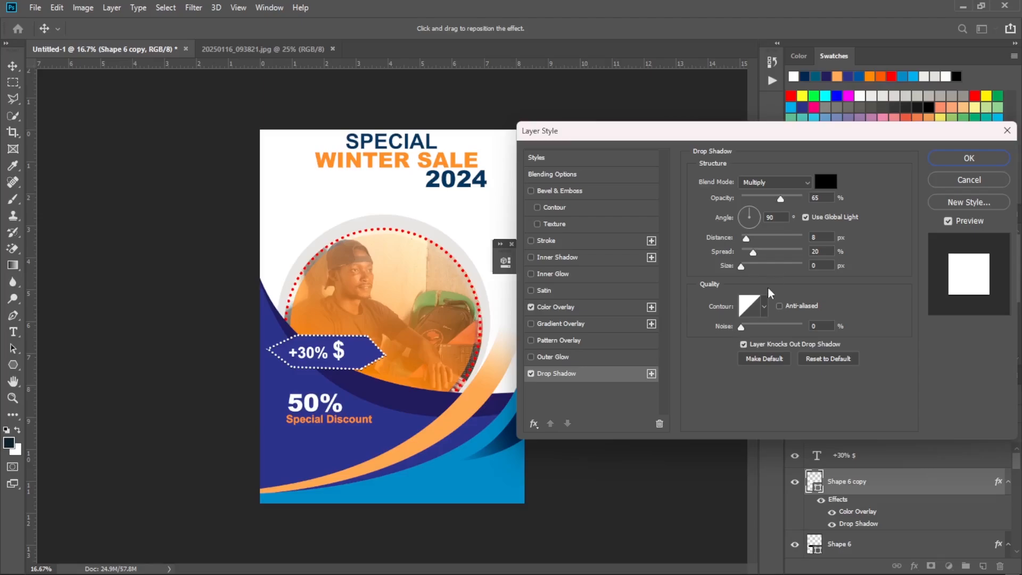
pyautogui.click(826, 182)
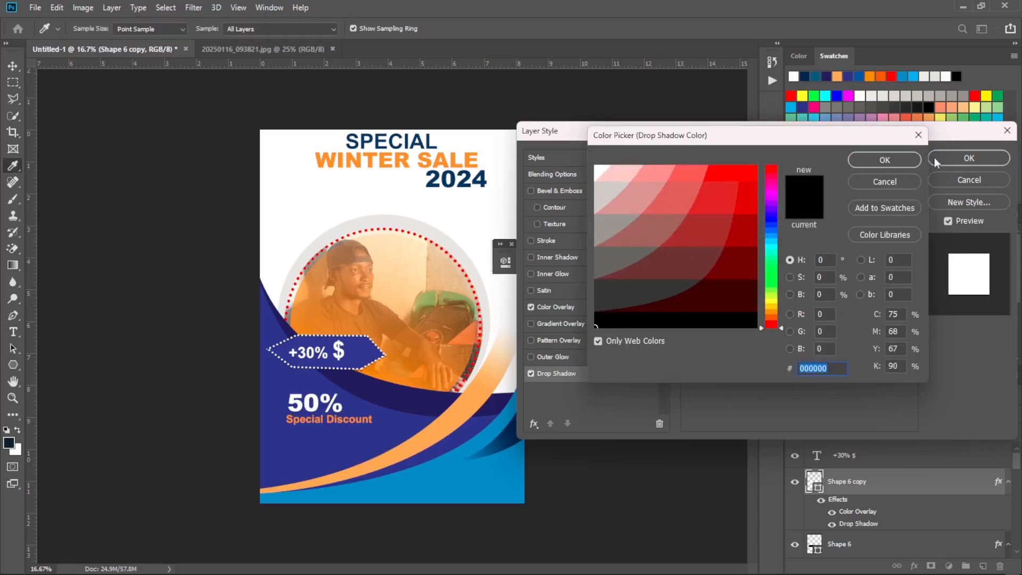
pyautogui.click(889, 164)
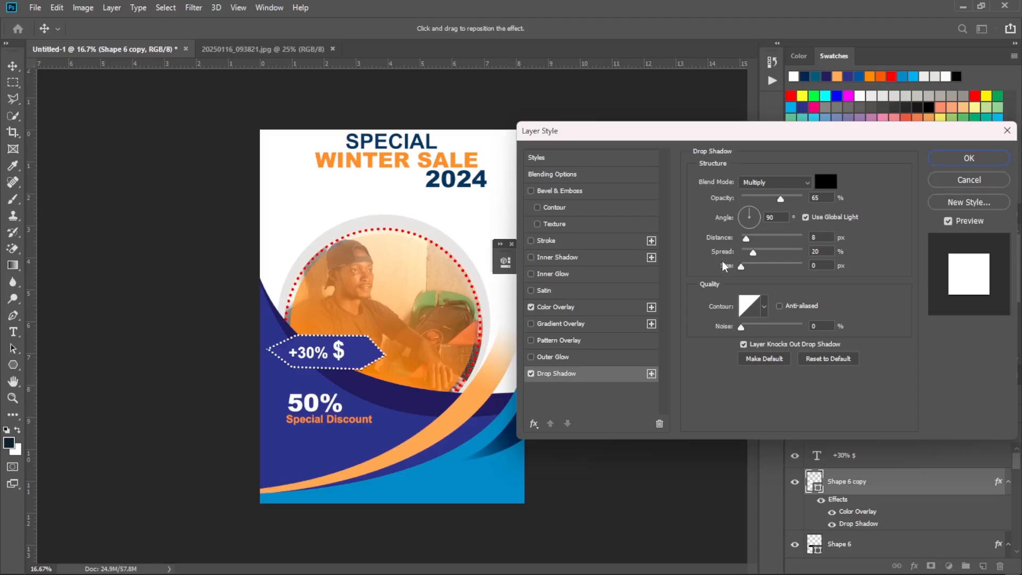
# Set the dotted outline's drop shadow size to 38 px and its distance to 12 px.
pyautogui.click(814, 265)
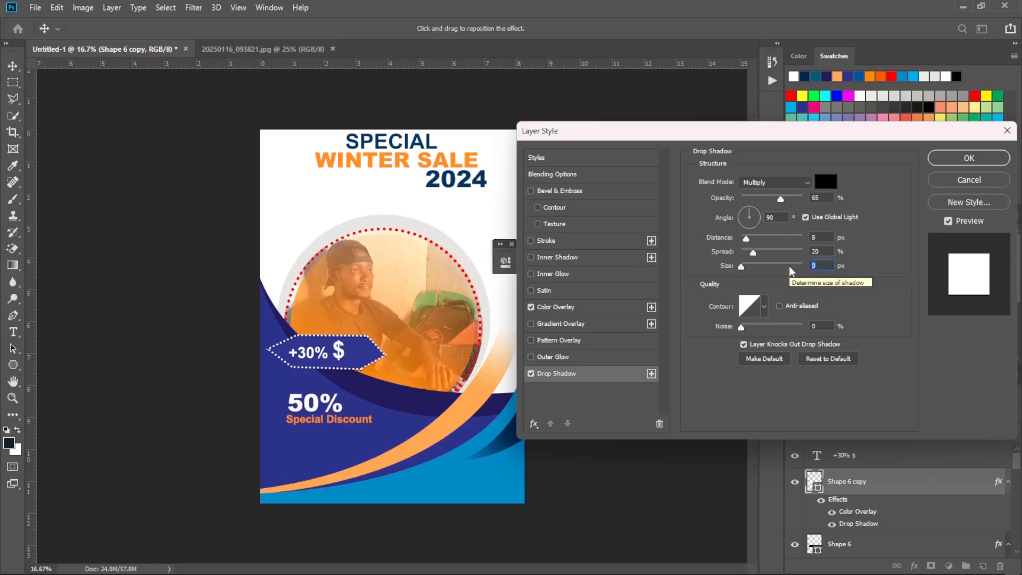
pyautogui.write('38')
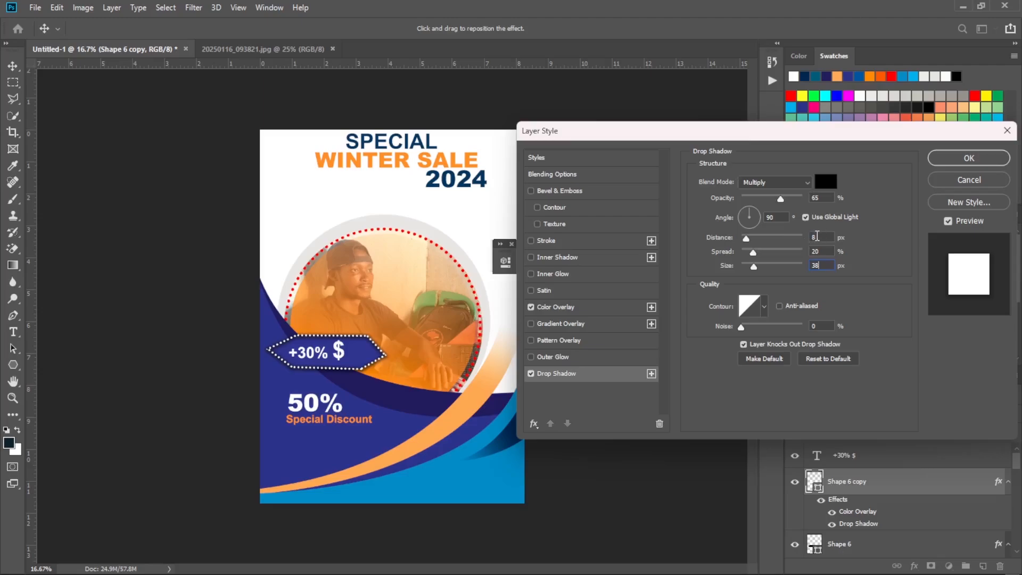
pyautogui.click(791, 238)
pyautogui.press('BackSpace')
pyautogui.press('BackSpace')
pyautogui.write('2')
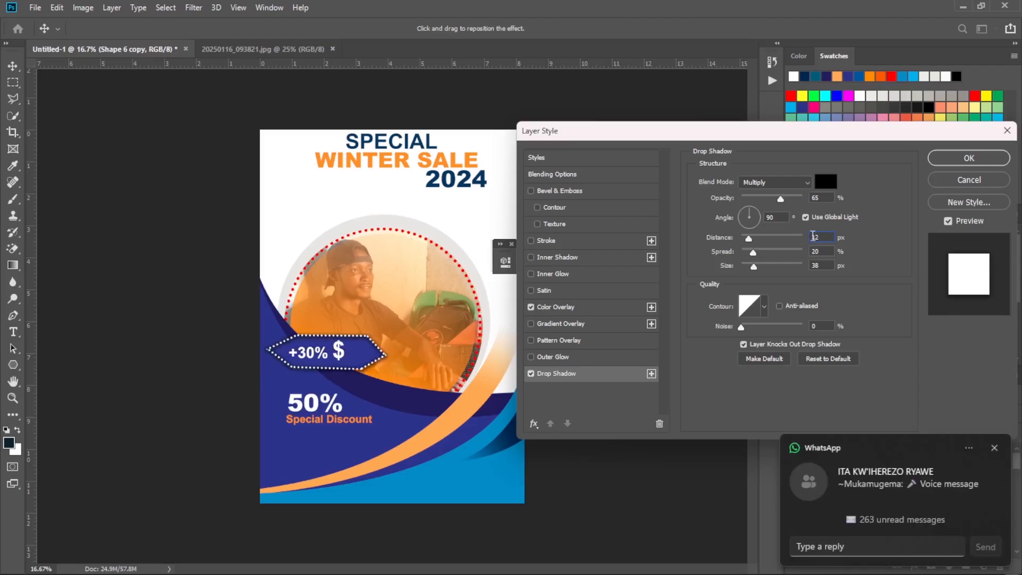
pyautogui.click(994, 448)
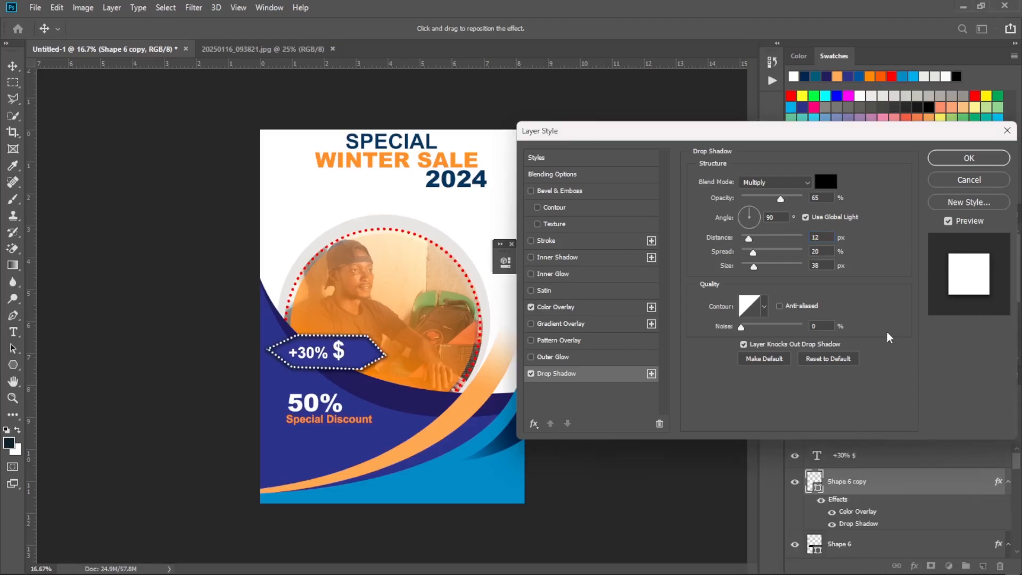
pyautogui.click(813, 236)
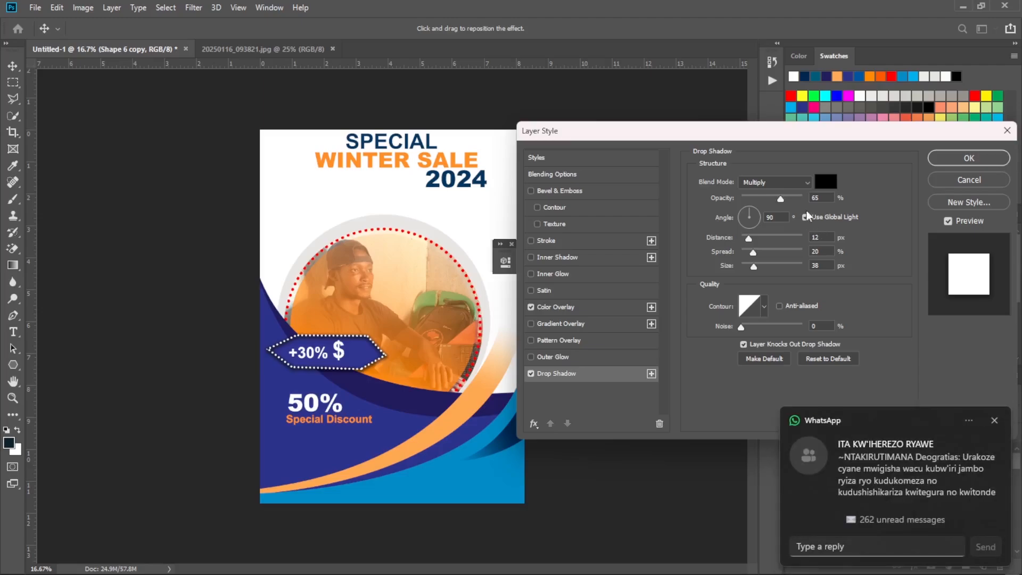
# Set the drop shadow angle to 33° and apply the layer style.
pyautogui.click(773, 215)
pyautogui.doubleClick(773, 215)
pyautogui.write('33')
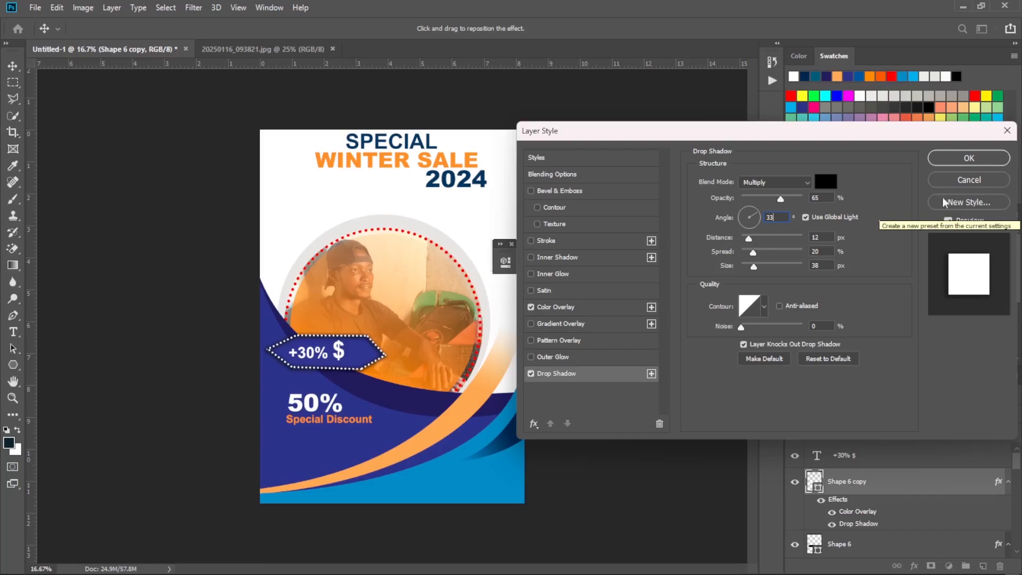
pyautogui.click(969, 159)
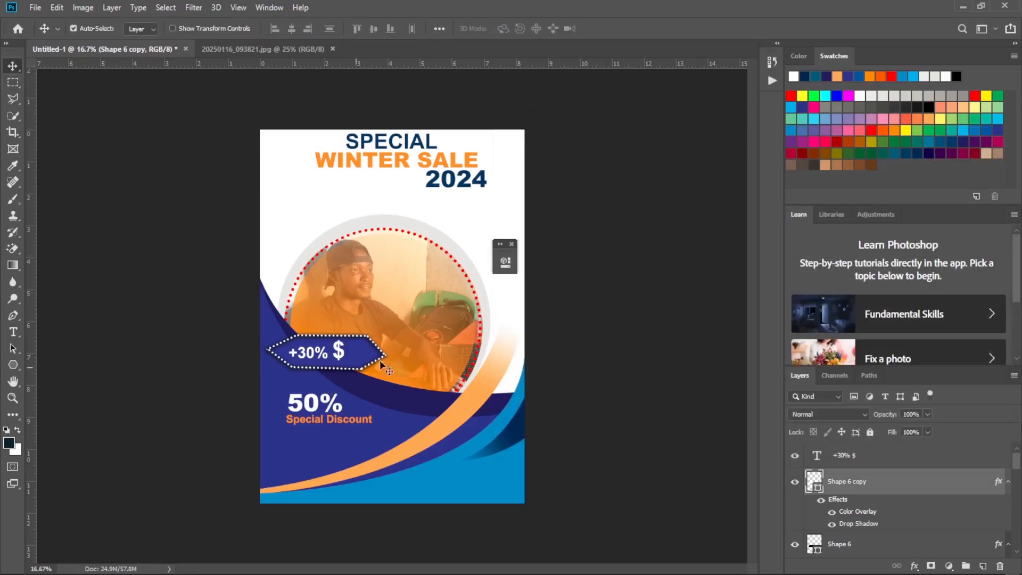
# Inspect the hexagon badge's shadow up close and check the reference flyer image for the next element.
pyautogui.hotkey('ctrl', '+')
pyautogui.hotkey('ctrl', '+')
pyautogui.hotkey('ctrl', '+')
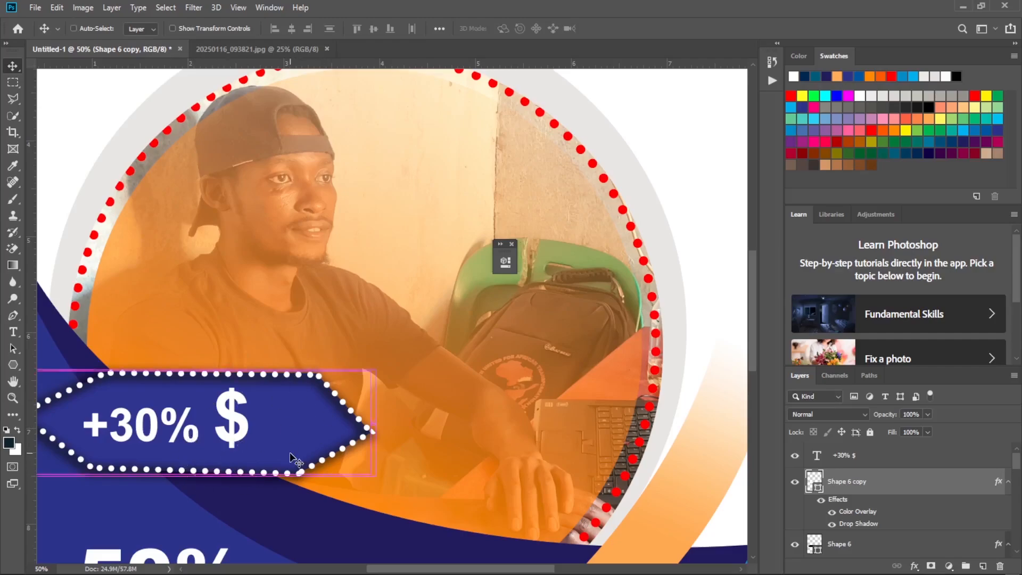
pyautogui.hotkey('ctrl', '-')
pyautogui.hotkey('ctrl', '-')
pyautogui.hotkey('ctrl', '-')
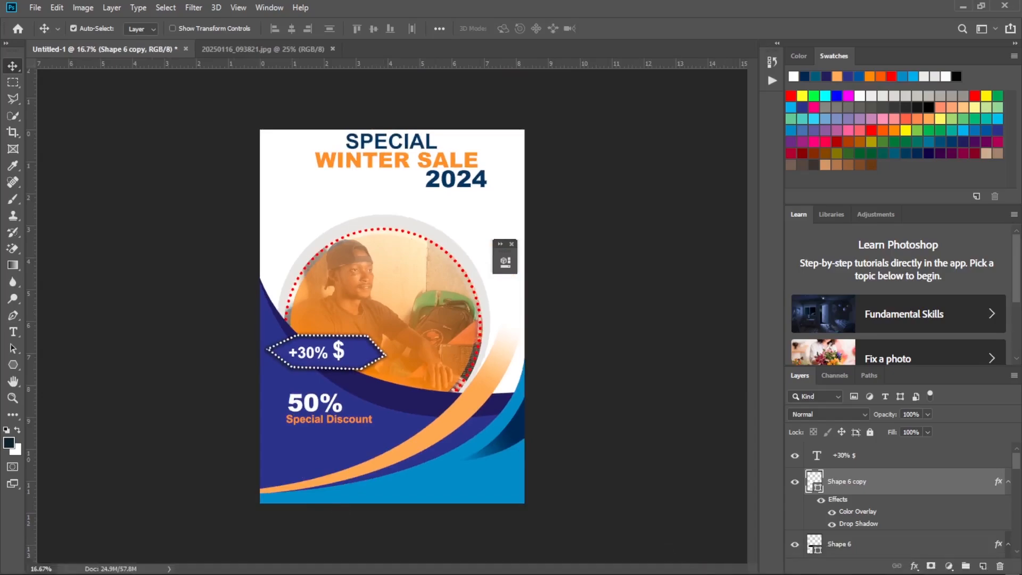
pyautogui.click(725, 569)
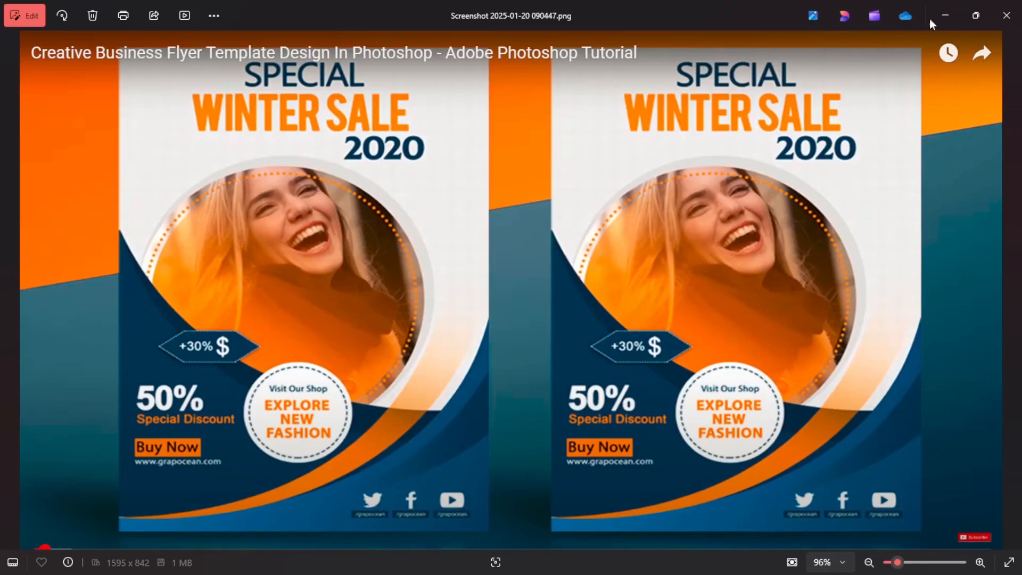
pyautogui.click(946, 17)
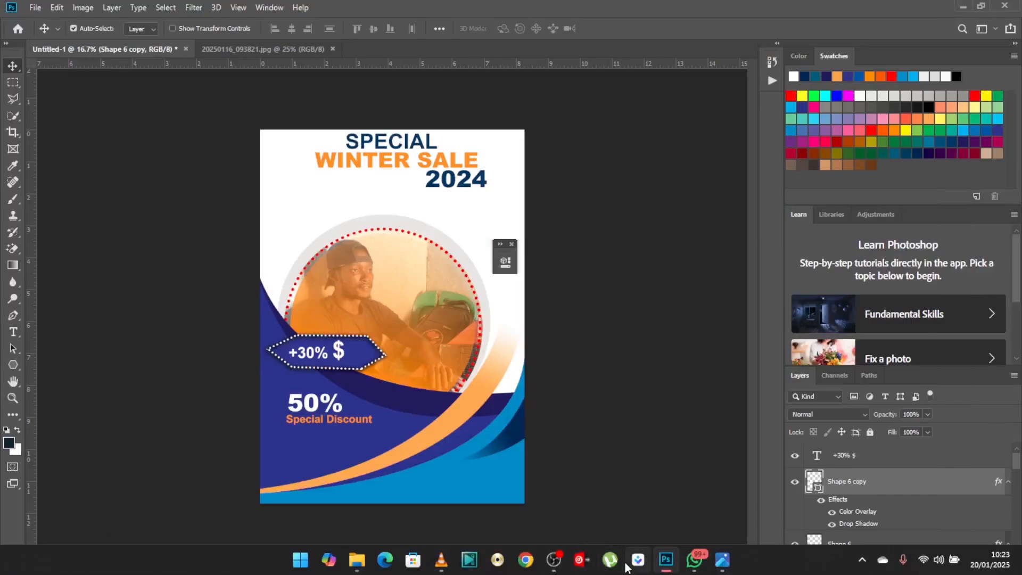
pyautogui.click(667, 567)
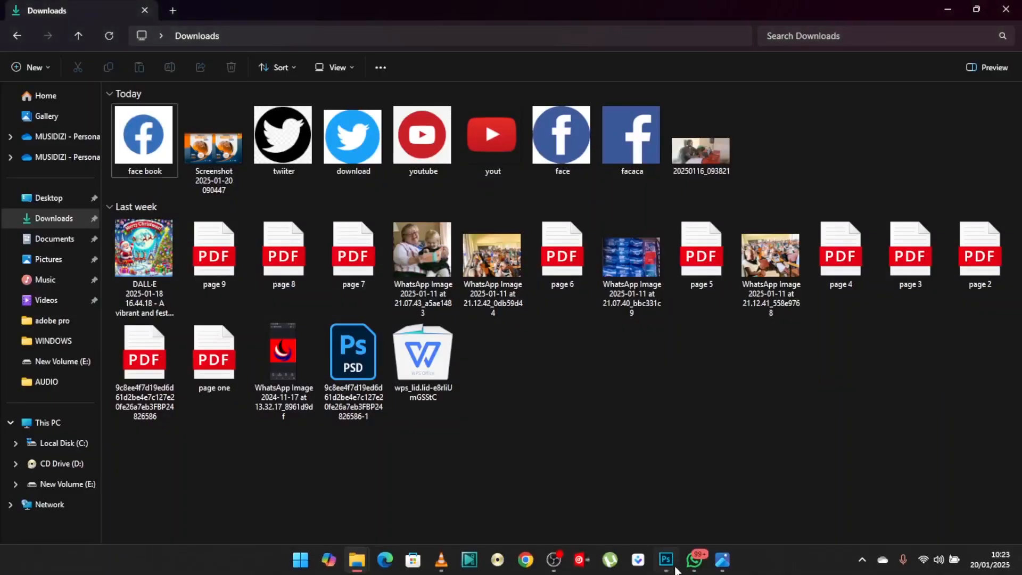
pyautogui.moveTo(667, 565)
pyautogui.click(639, 446)
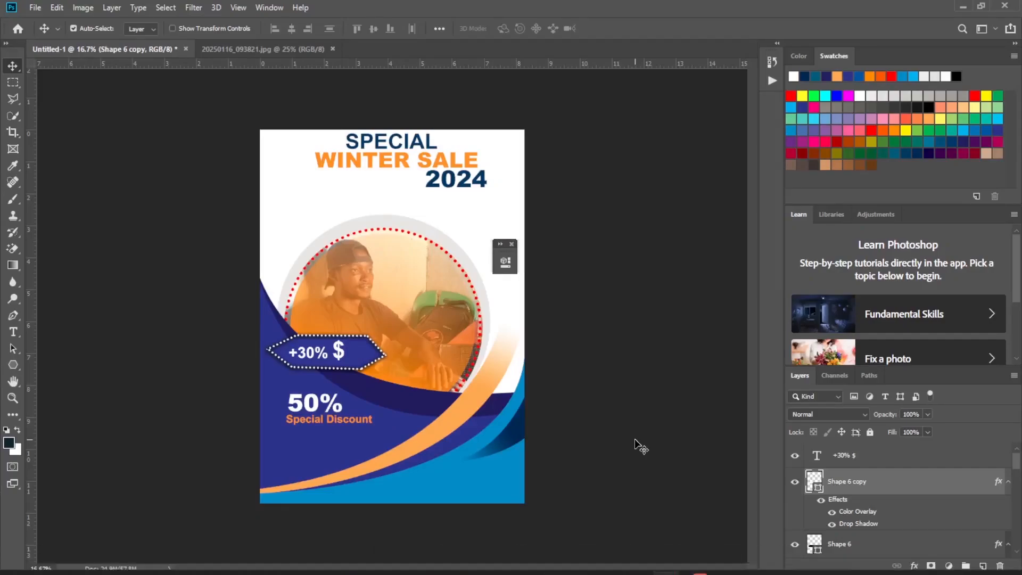
# Add a white "Buy Now" text box just below the Special Discount line.
pyautogui.hotkey('ctrl', '+')
pyautogui.hotkey('ctrl', '+')
pyautogui.hotkey('ctrl', '+')
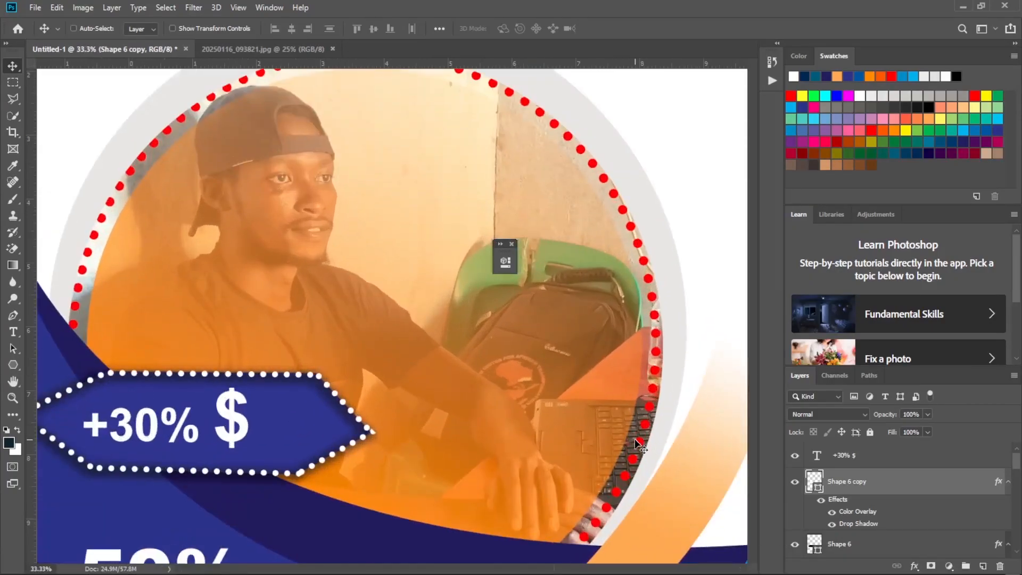
pyautogui.moveTo(753, 313); pyautogui.dragTo(736, 427)
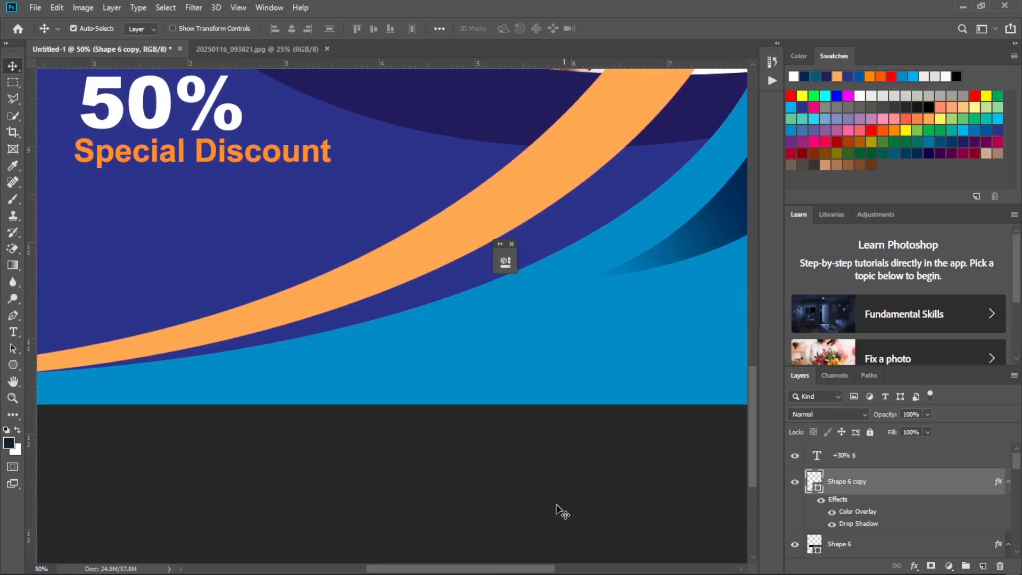
pyautogui.moveTo(521, 568); pyautogui.dragTo(491, 568)
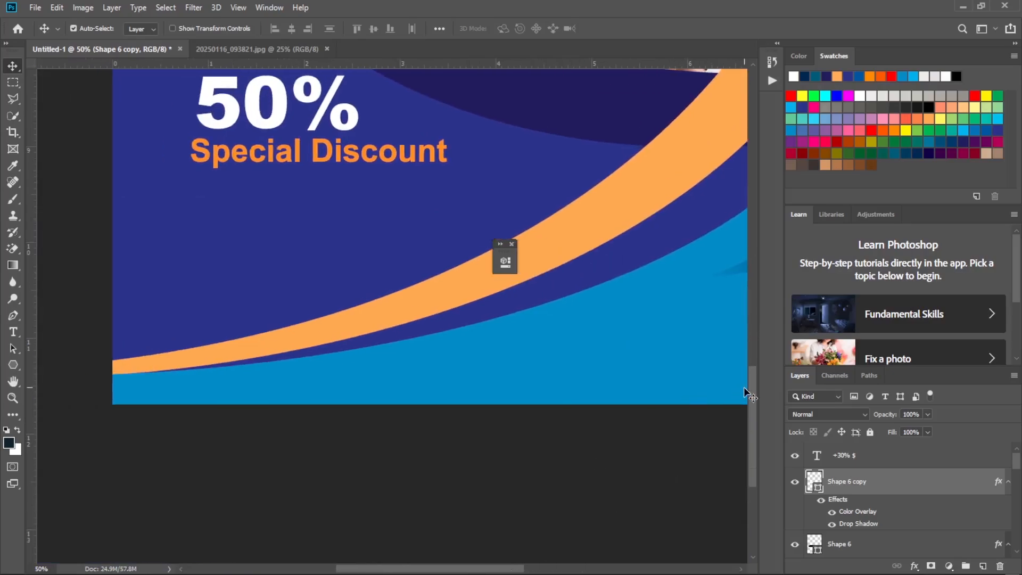
pyautogui.moveTo(756, 388); pyautogui.dragTo(753, 367)
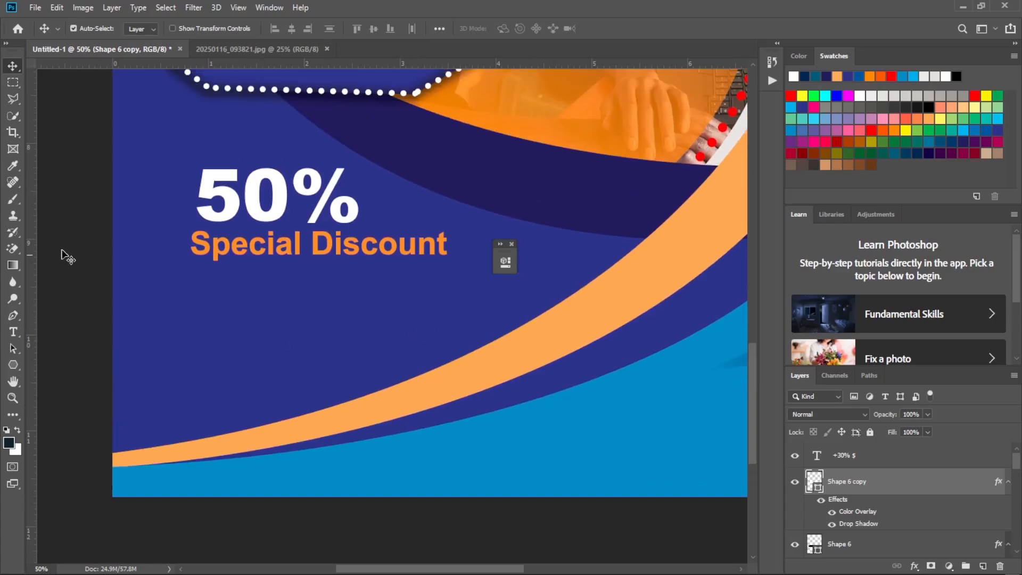
pyautogui.click(13, 332)
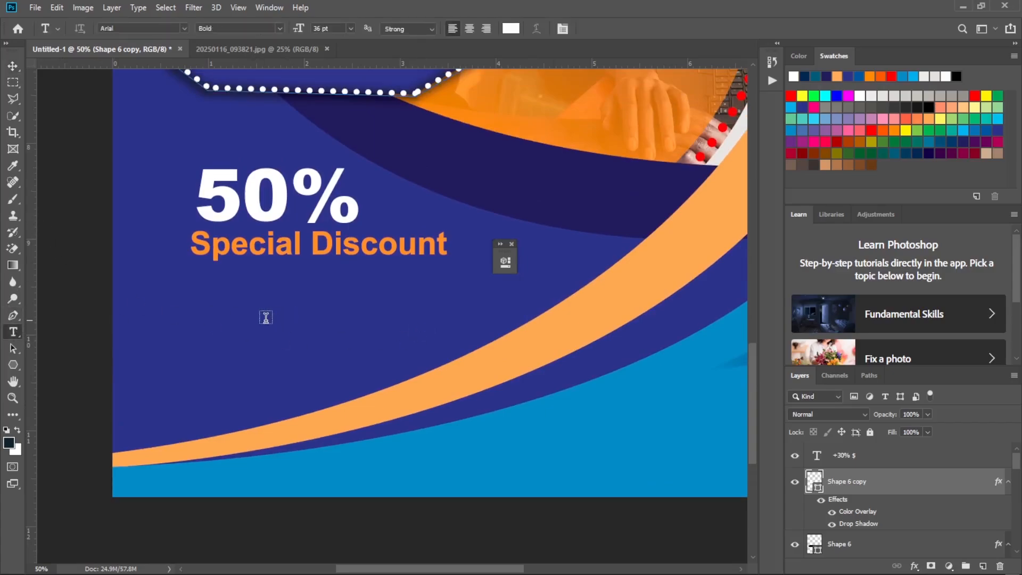
pyautogui.moveTo(194, 278); pyautogui.dragTo(408, 333)
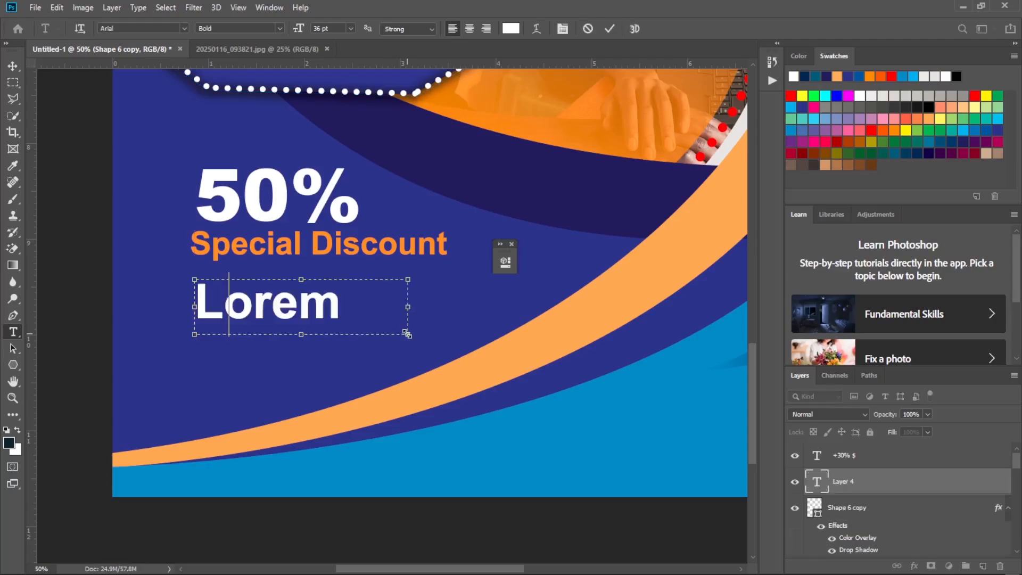
pyautogui.write('B')
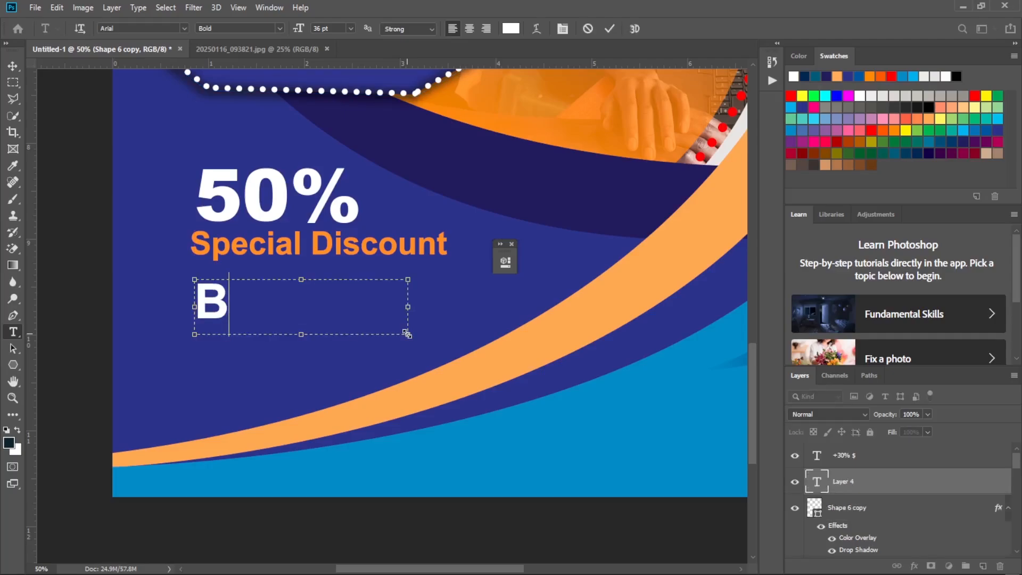
pyautogui.write('uy')
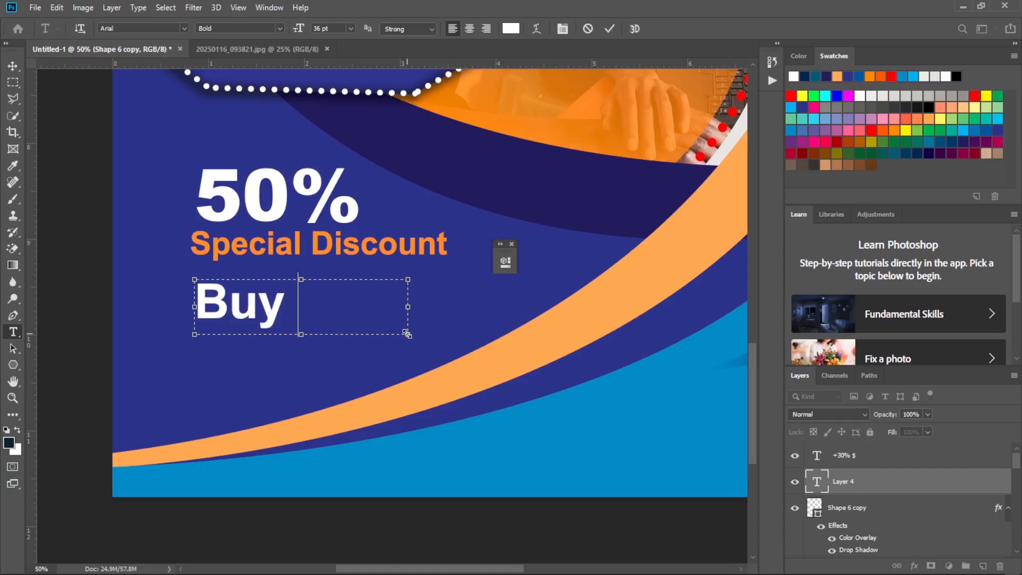
pyautogui.write(' N')
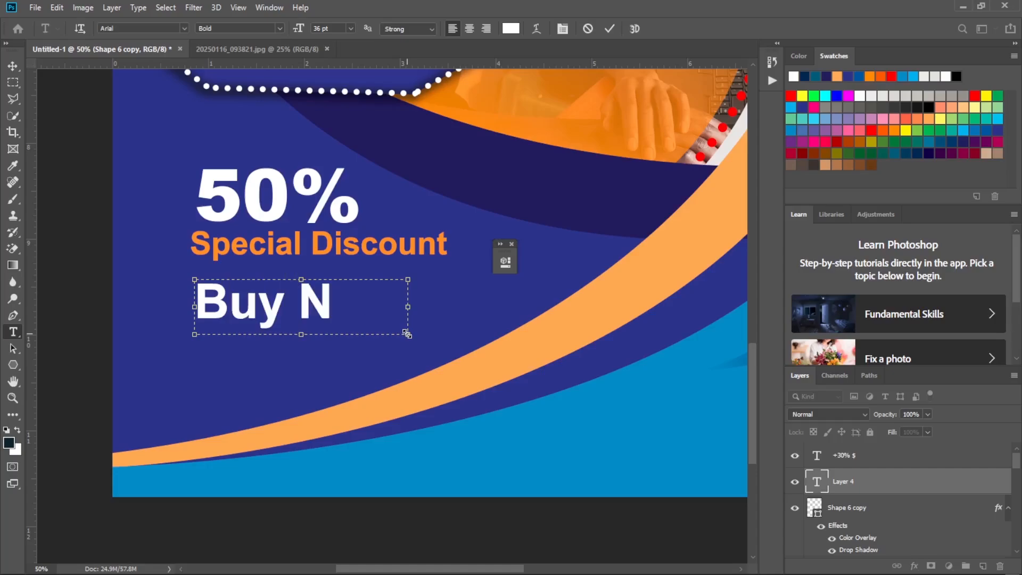
pyautogui.write('O')
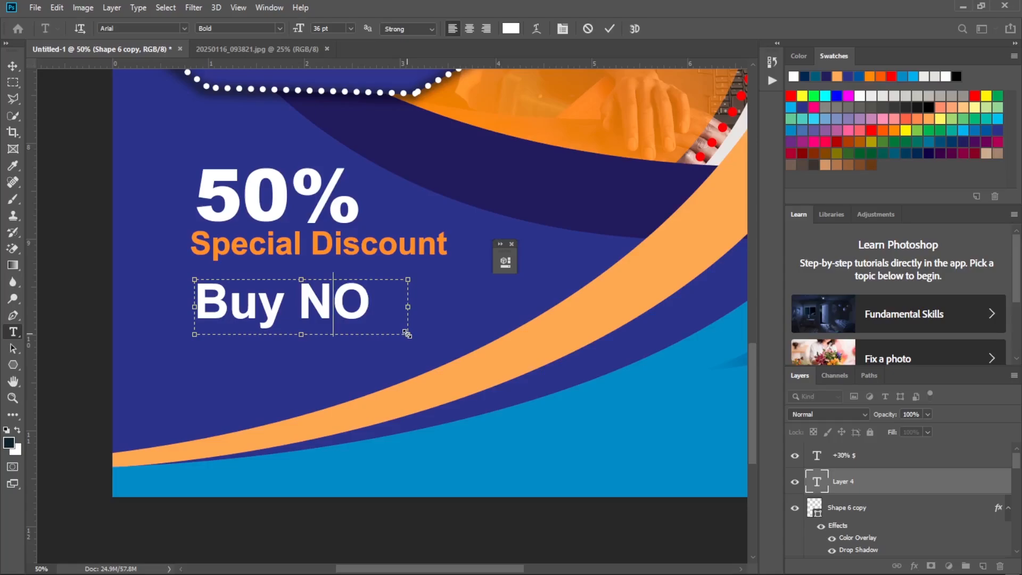
pyautogui.press('Delete')
pyautogui.write('ow')
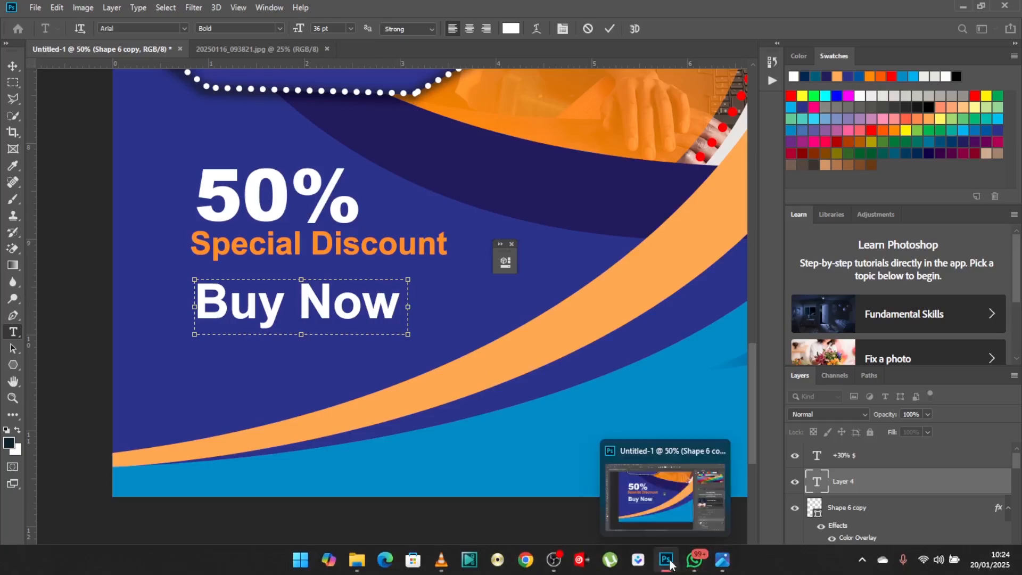
# Check the reference flyer's Buy Now label and set the new Buy Now text colour to black, 000000.
pyautogui.click(721, 561)
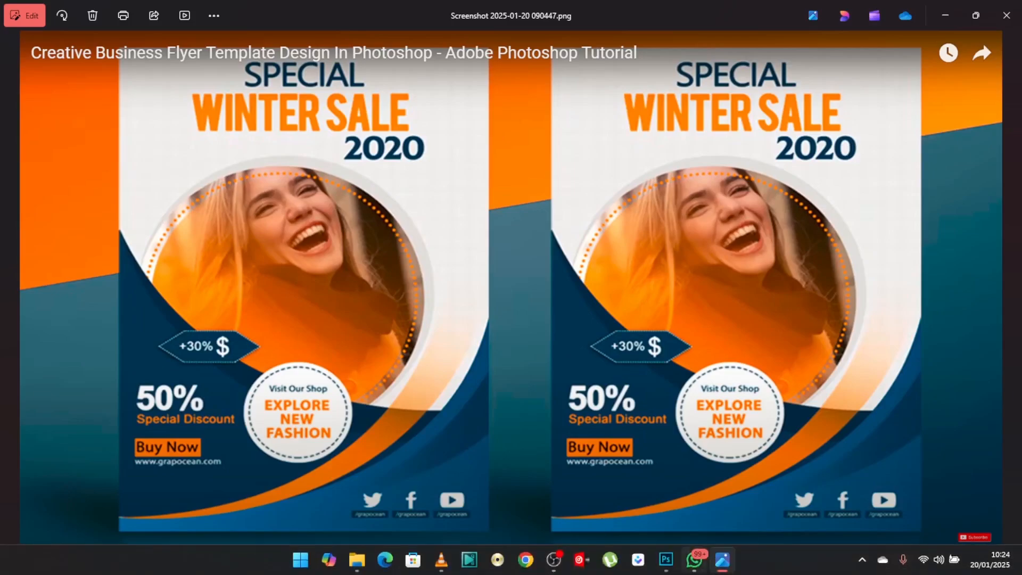
pyautogui.click(668, 571)
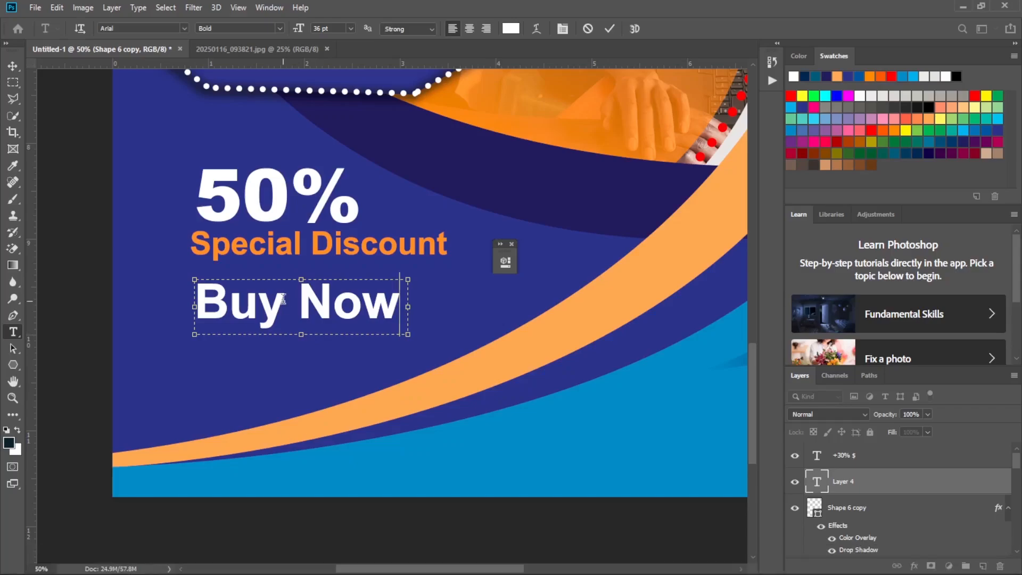
pyautogui.hotkey('ctrl', 'a')
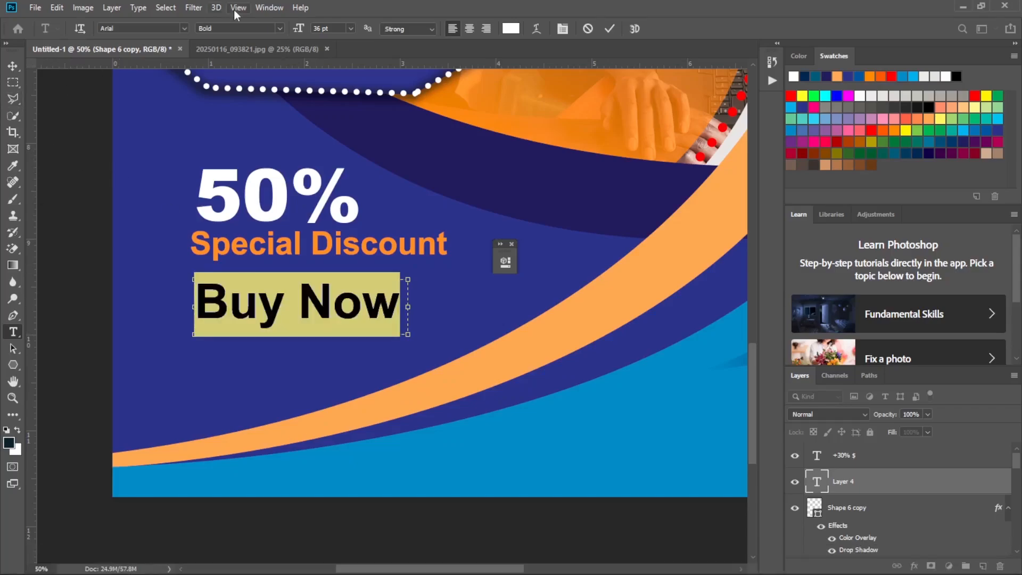
pyautogui.click(510, 29)
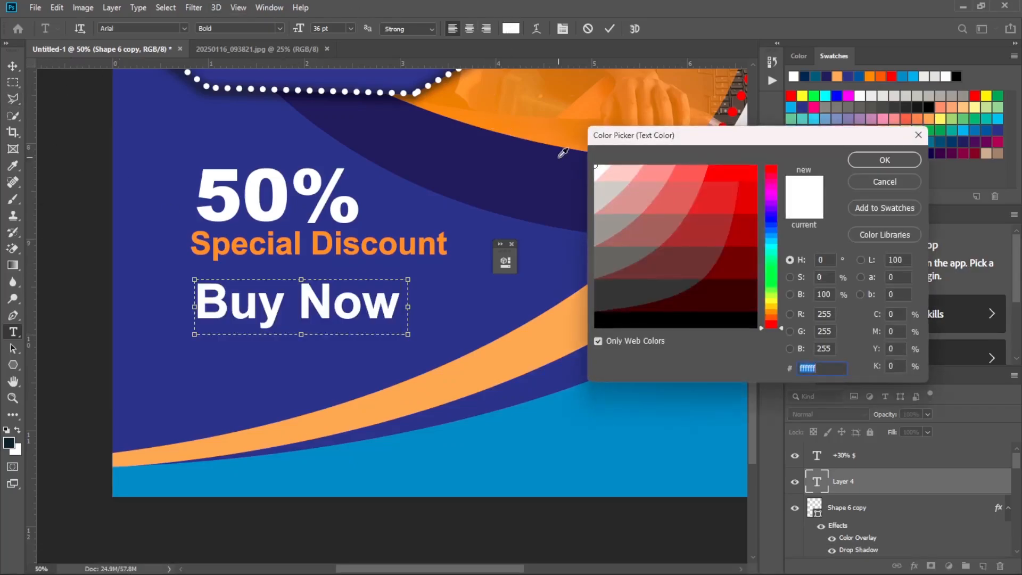
pyautogui.click(612, 316)
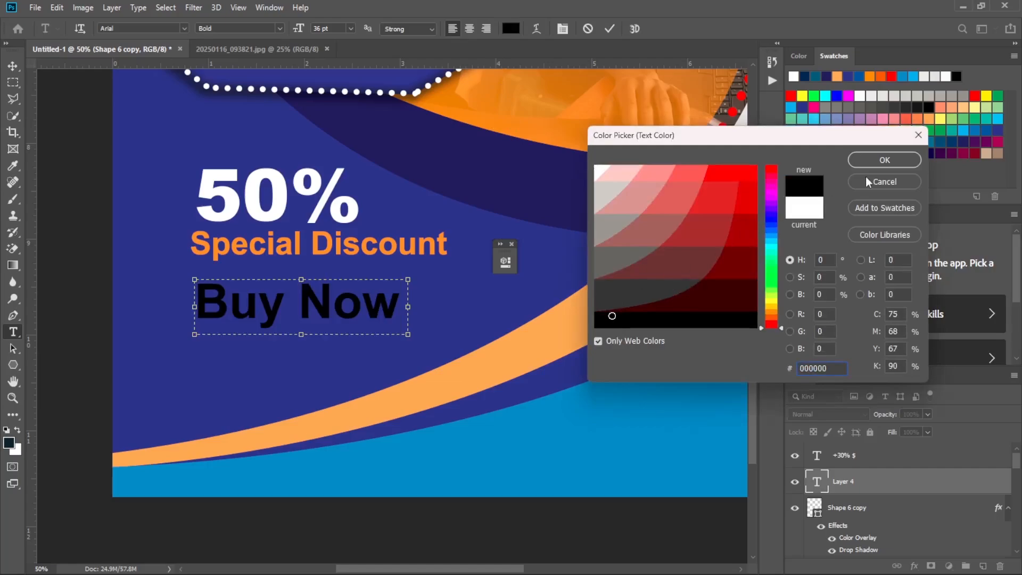
pyautogui.click(884, 159)
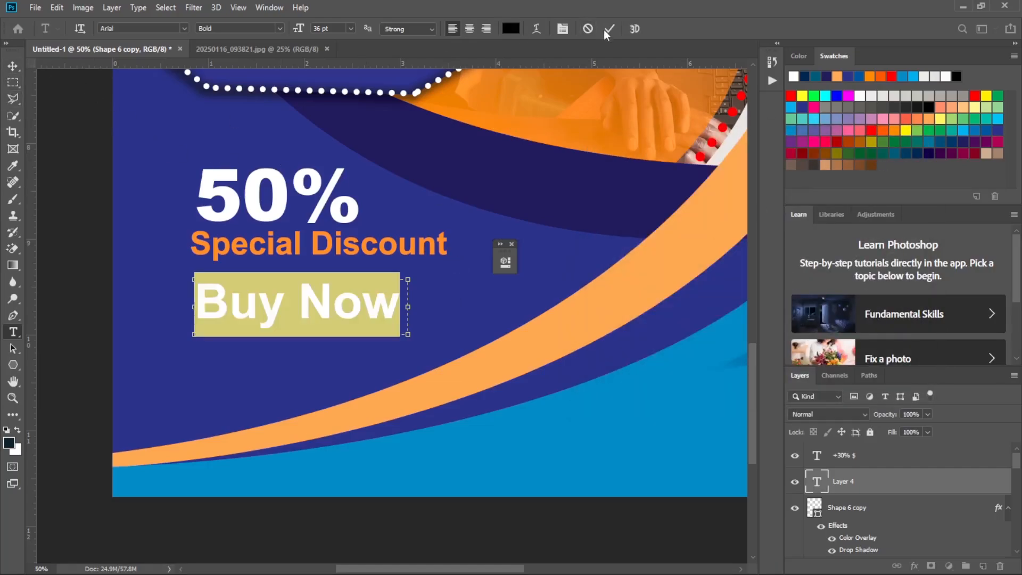
# Set the Buy Now text size to 24 pt and commit the text.
pyautogui.click(352, 29)
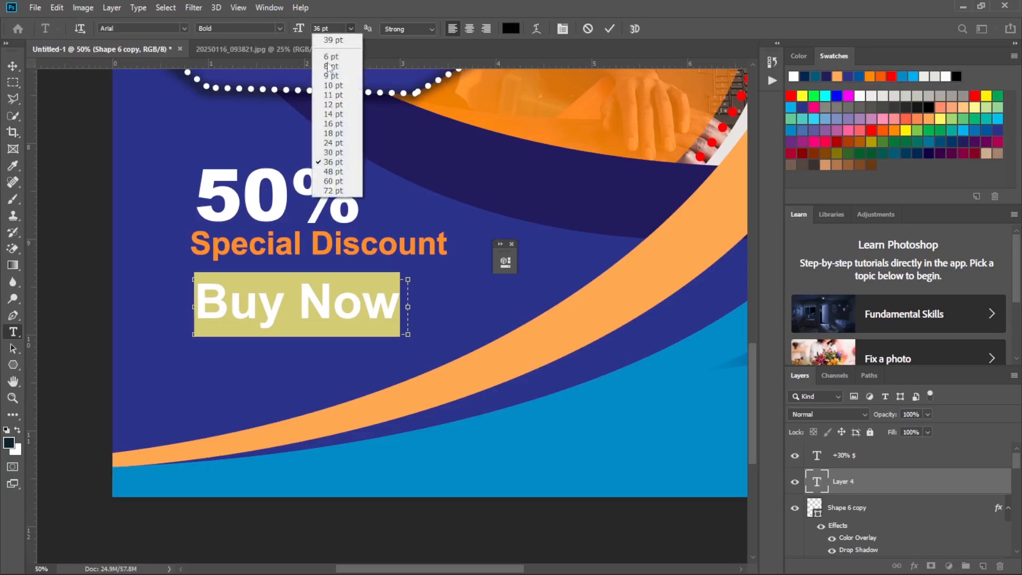
pyautogui.click(350, 144)
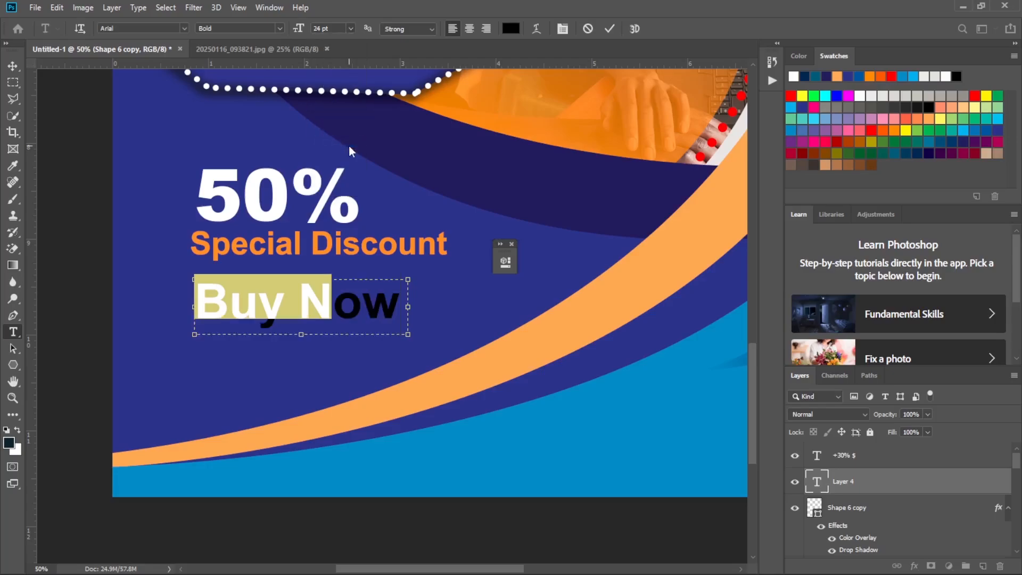
pyautogui.click(612, 28)
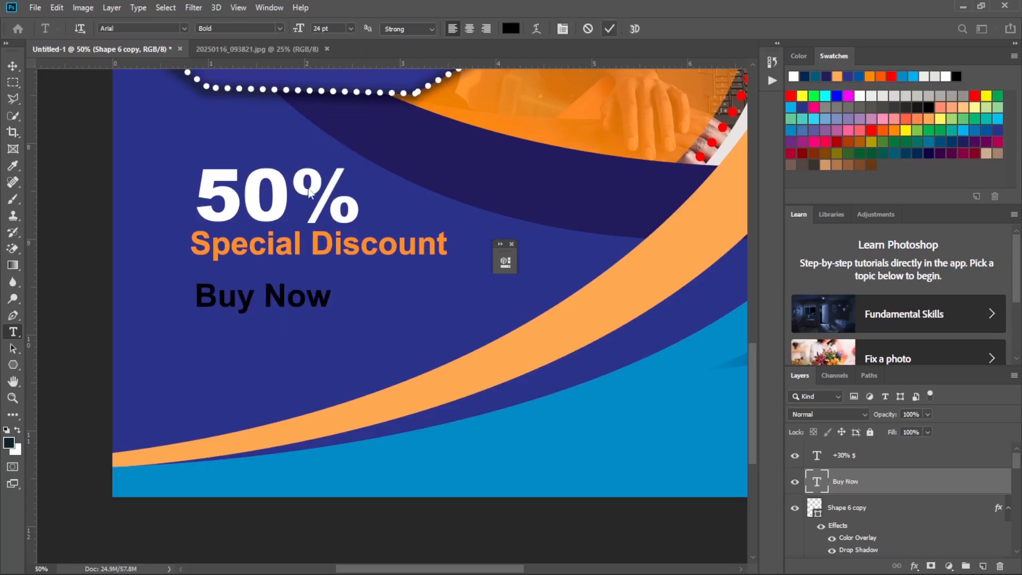
pyautogui.click(20, 65)
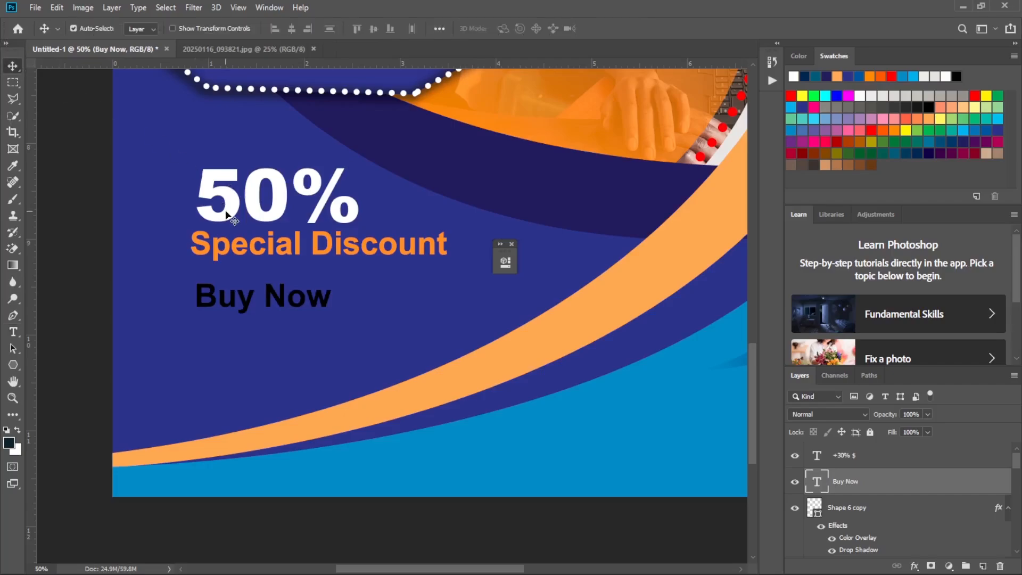
# Draw a filled rectangle of about 438 × 106 px over the Buy Now text.
pyautogui.click(15, 368)
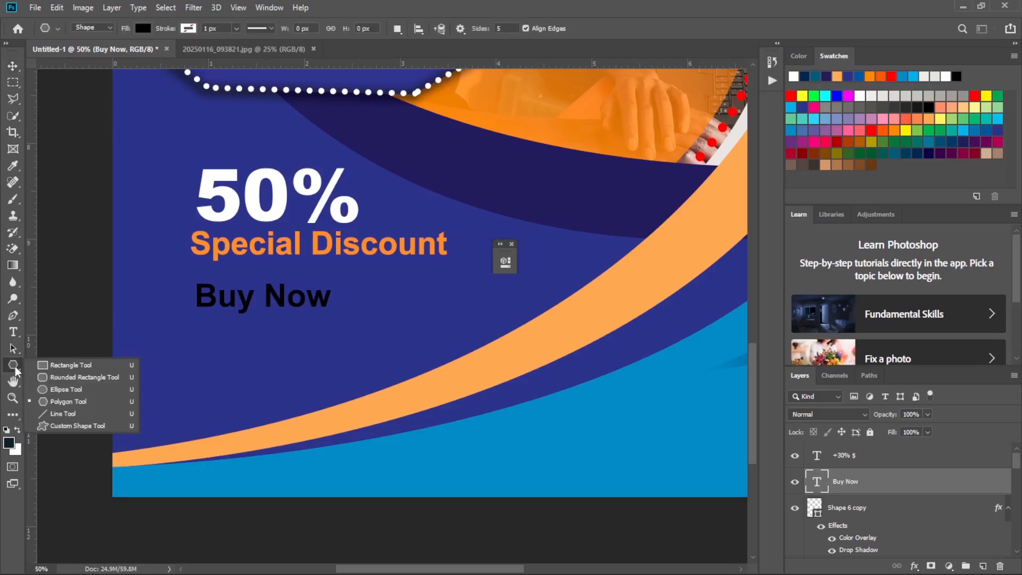
pyautogui.click(75, 368)
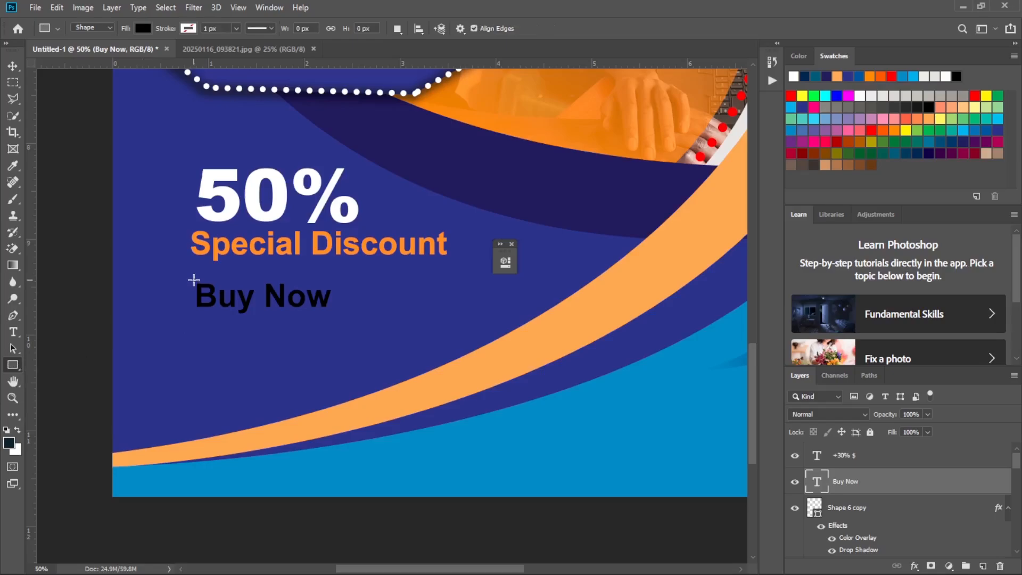
pyautogui.moveTo(193, 279); pyautogui.dragTo(333, 313)
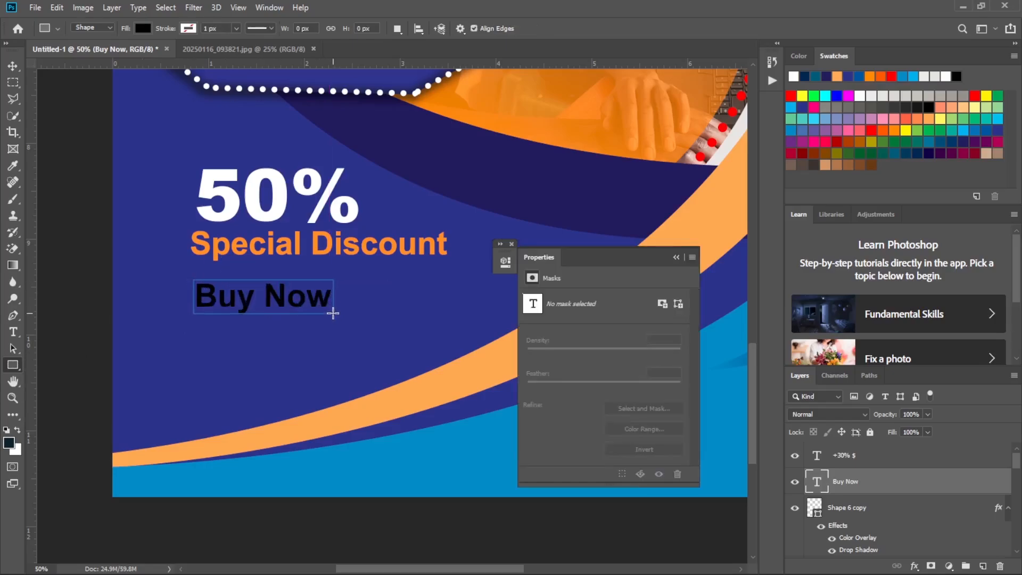
# Check the Buy Now label on the reference flyer and add a Color Overlay effect to the new rectangle.
pyautogui.moveTo(694, 568)
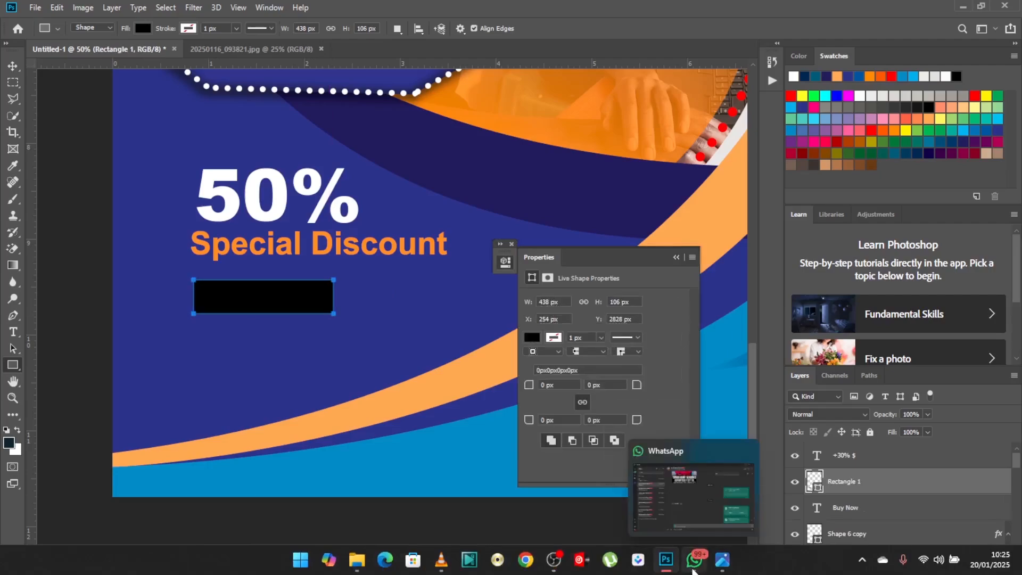
pyautogui.click(722, 564)
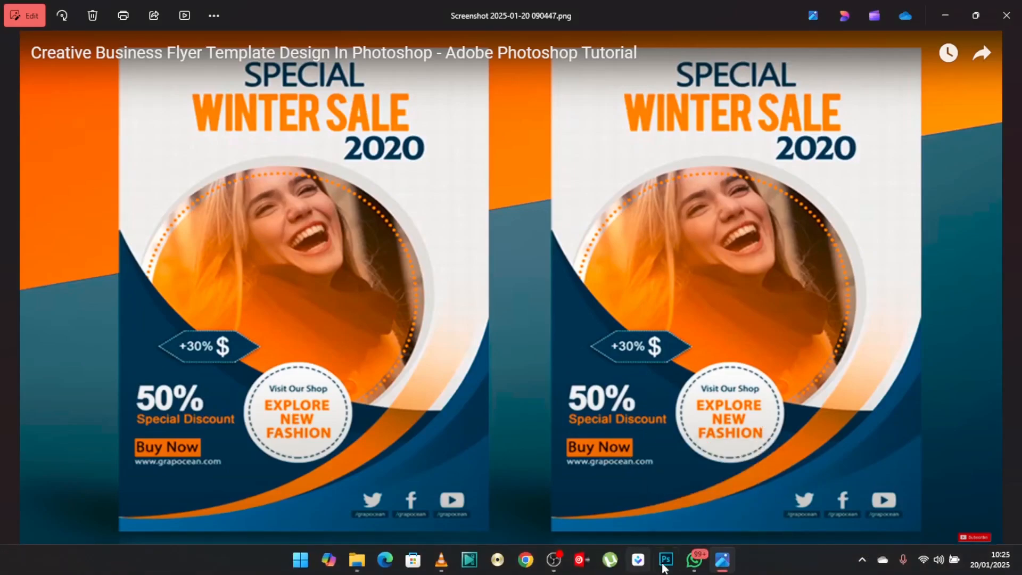
pyautogui.click(666, 560)
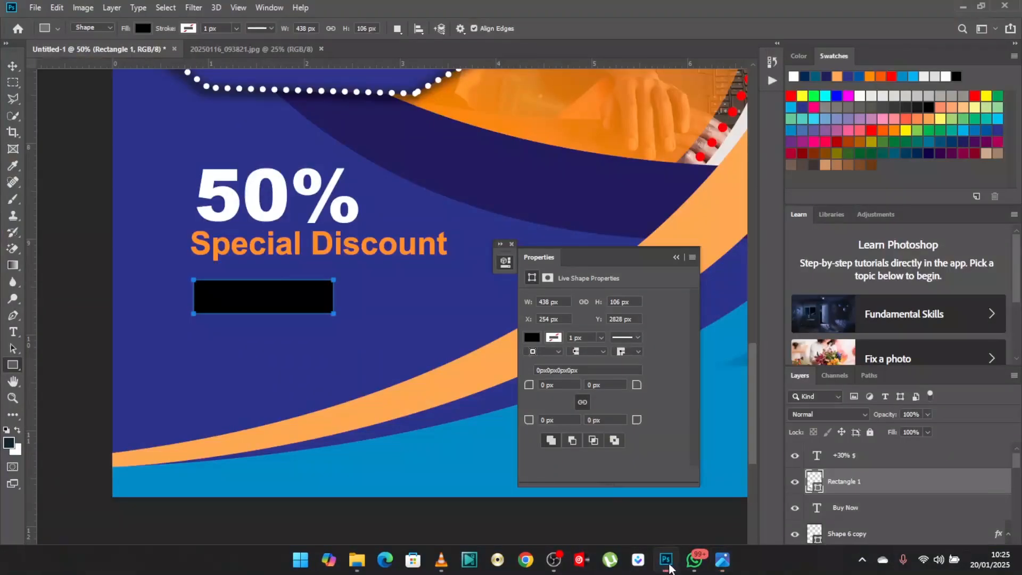
pyautogui.click(676, 258)
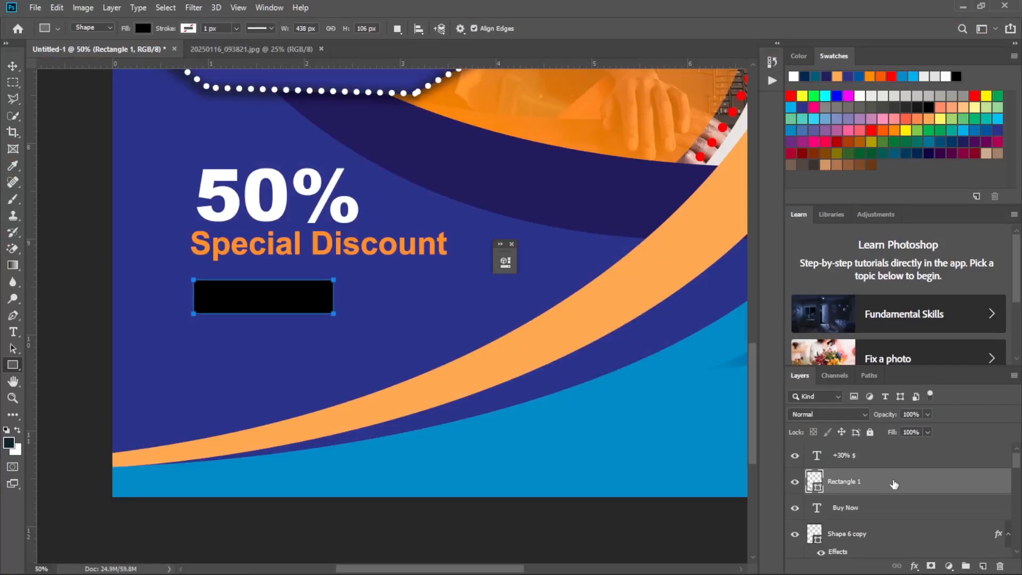
pyautogui.press('h')
pyautogui.doubleClick(894, 482)
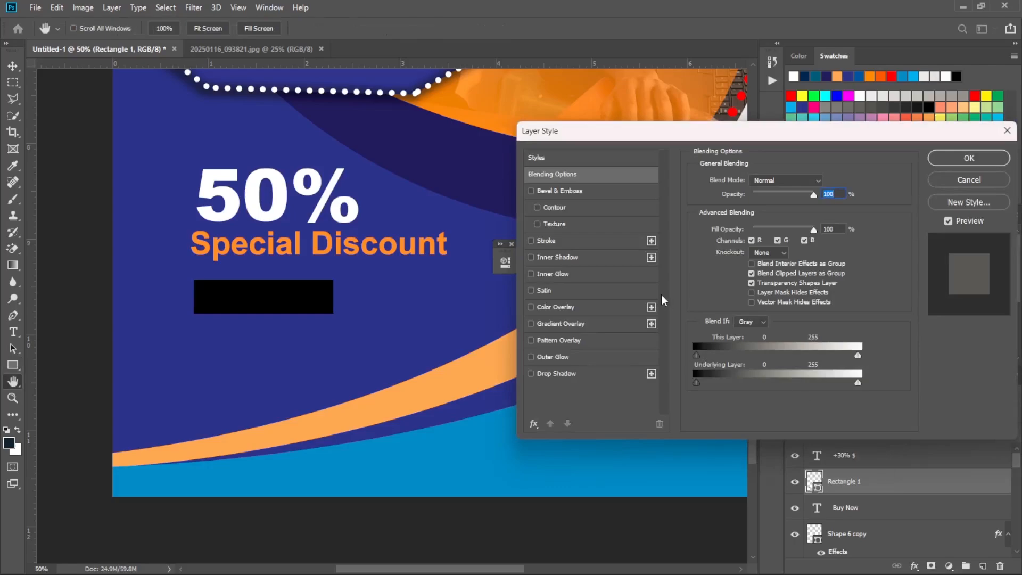
pyautogui.click(557, 307)
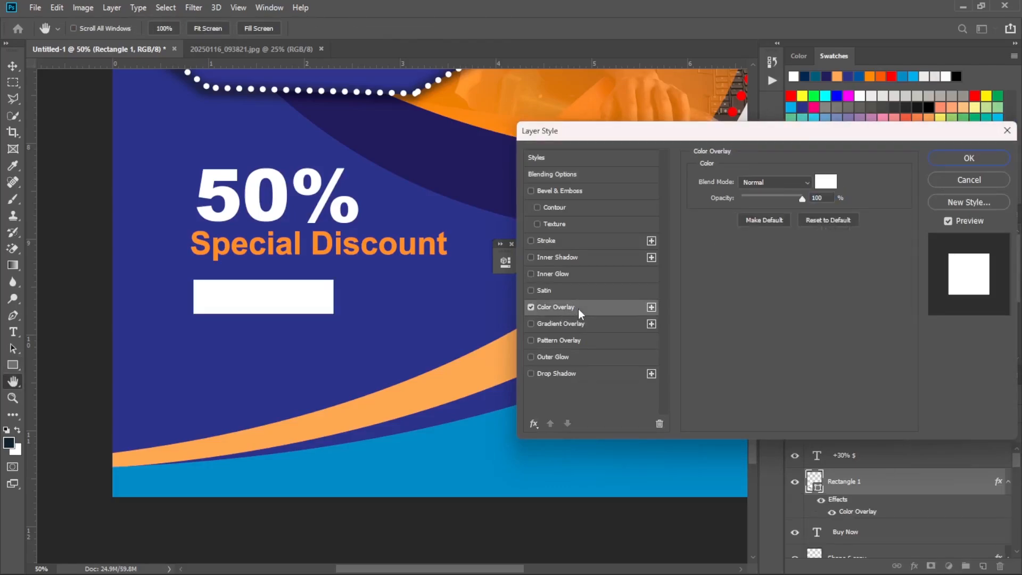
# Set the rectangle's overlay colour to orange ff9933, sampled from the WINTER SALE heading, and apply the layer style.
pyautogui.click(826, 182)
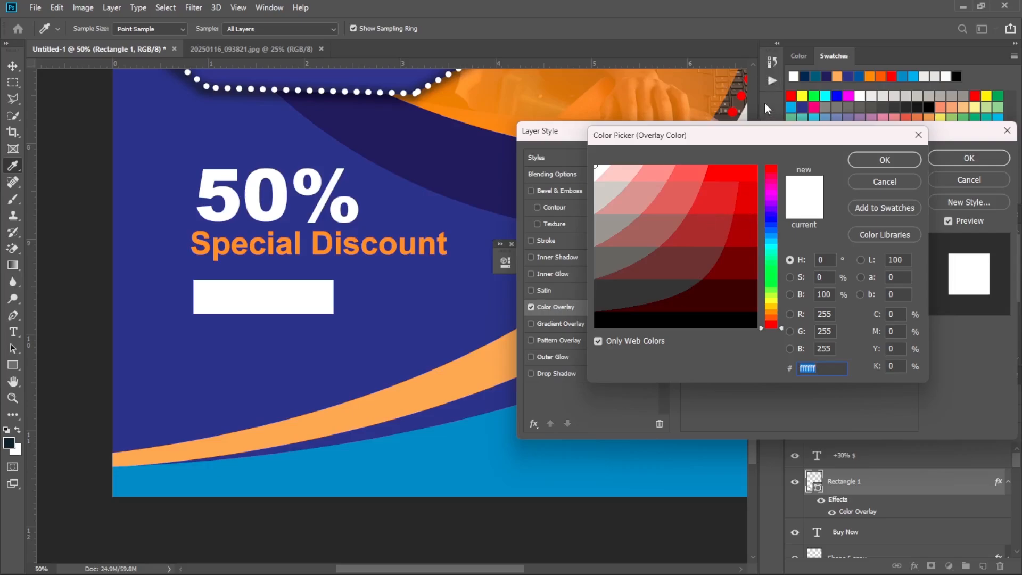
pyautogui.hotkey('ctrl', '-')
pyautogui.hotkey('ctrl', '-')
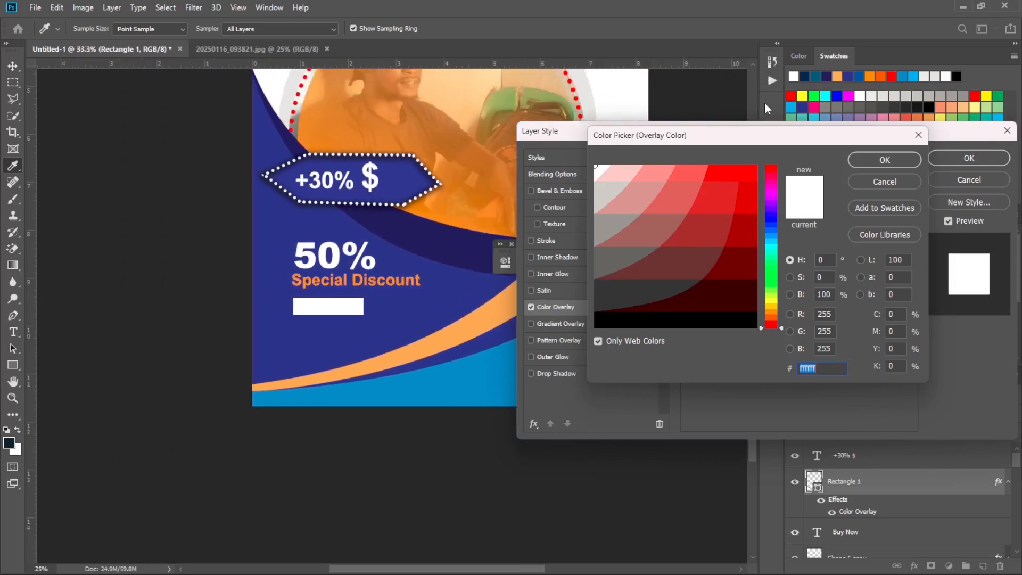
pyautogui.hotkey('ctrl', '-')
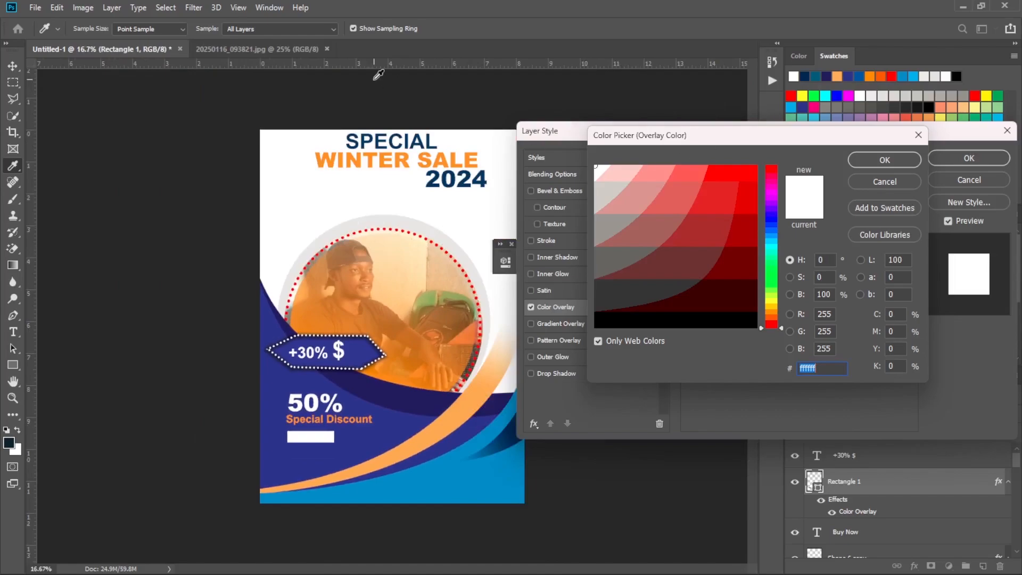
pyautogui.click(353, 155)
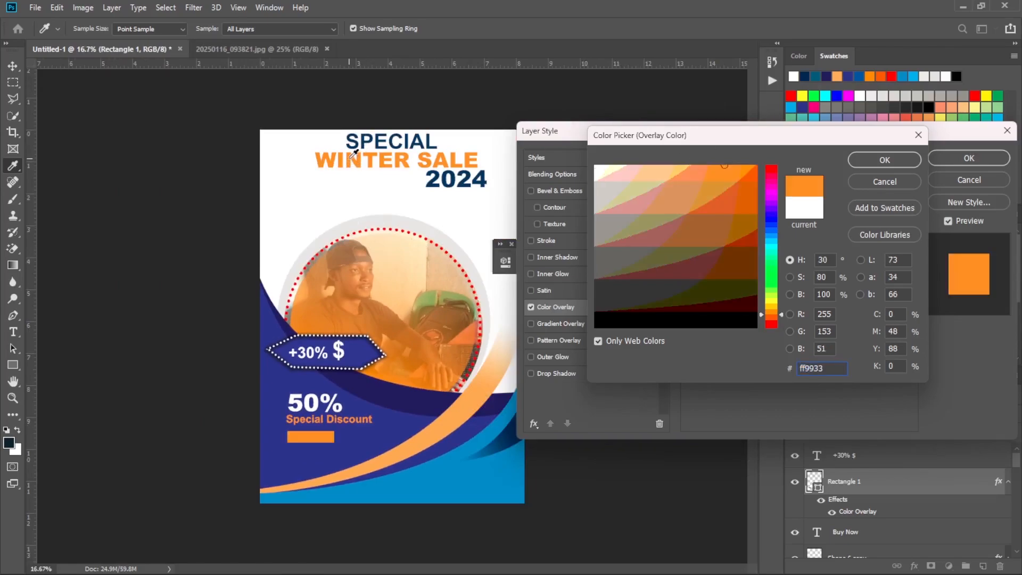
pyautogui.click(884, 160)
pyautogui.click(974, 158)
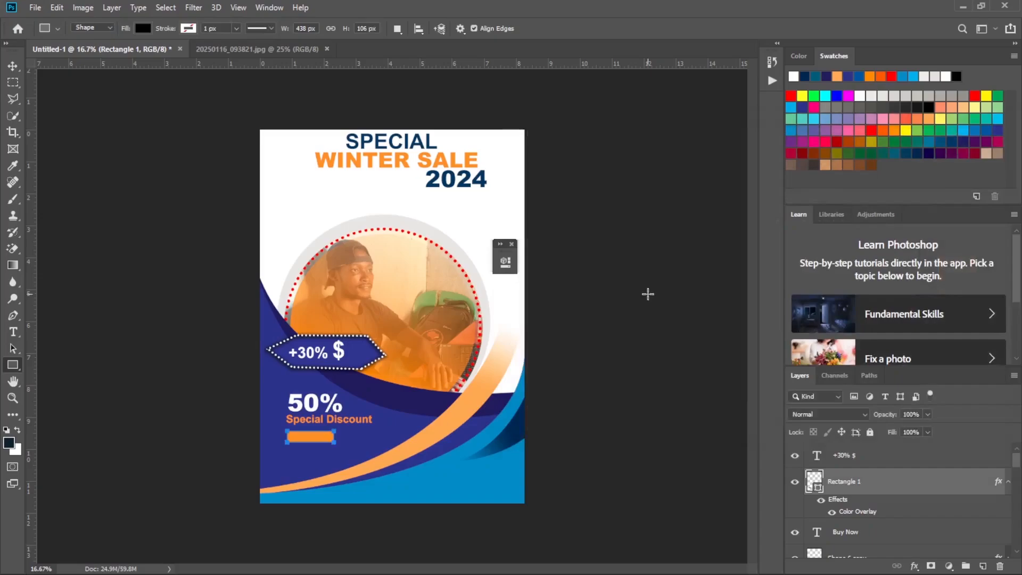
# Move the Buy Now text layer above the orange rectangle layer so the label sits on top of it.
pyautogui.hotkey('ctrl', '+')
pyautogui.hotkey('ctrl', '+')
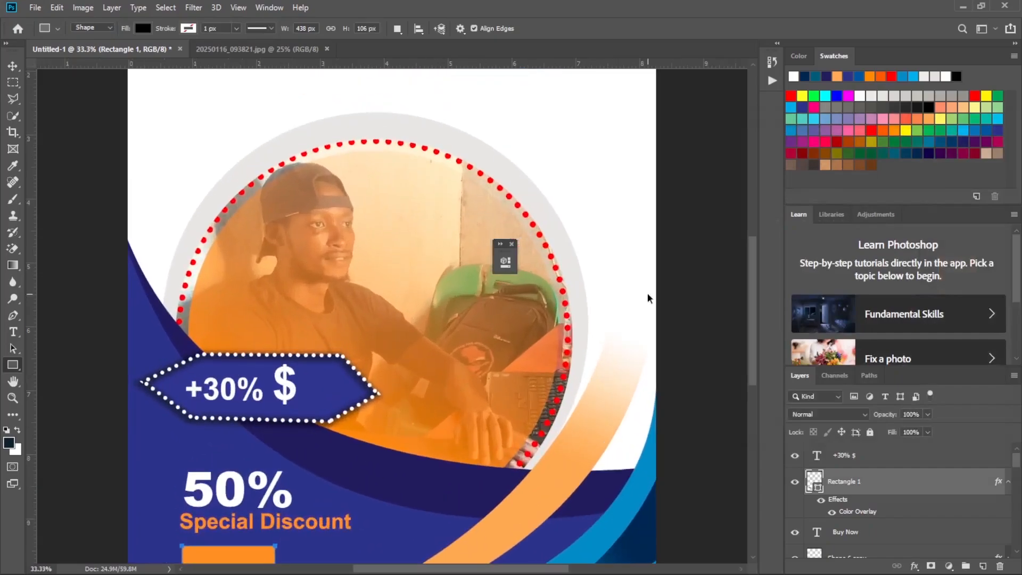
pyautogui.hotkey('ctrl', '+')
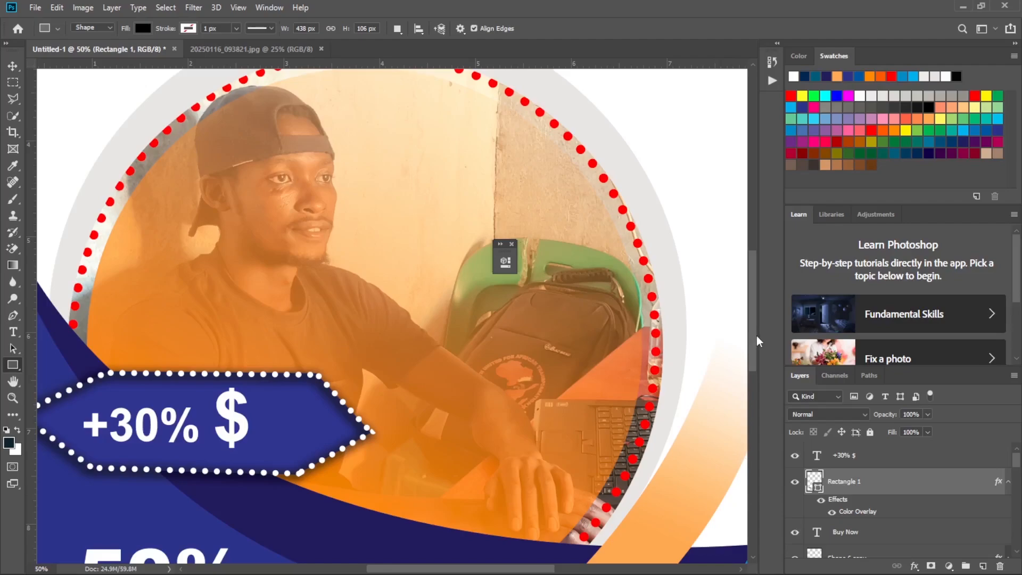
pyautogui.moveTo(756, 334); pyautogui.dragTo(756, 396)
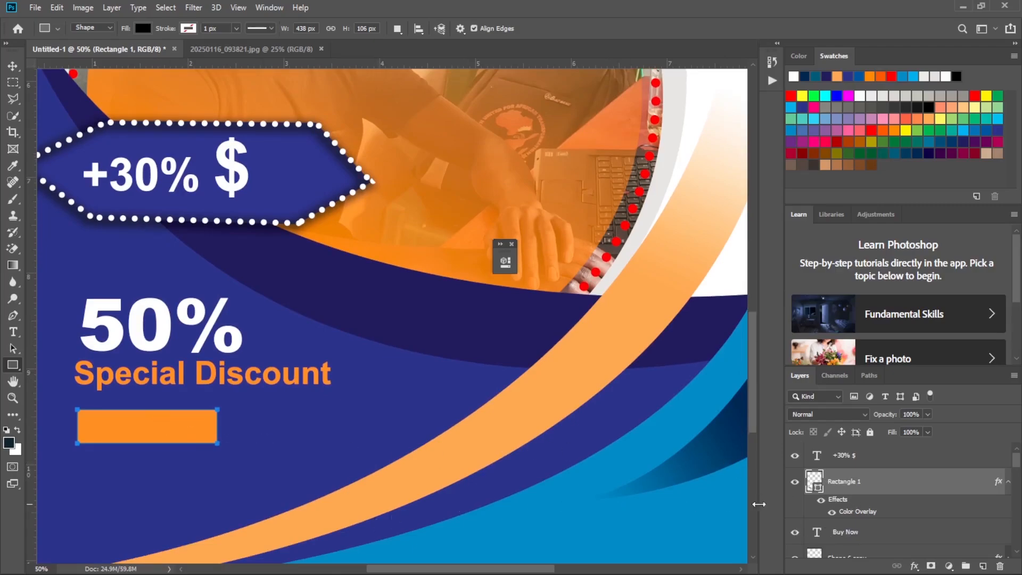
pyautogui.moveTo(849, 532); pyautogui.dragTo(841, 479)
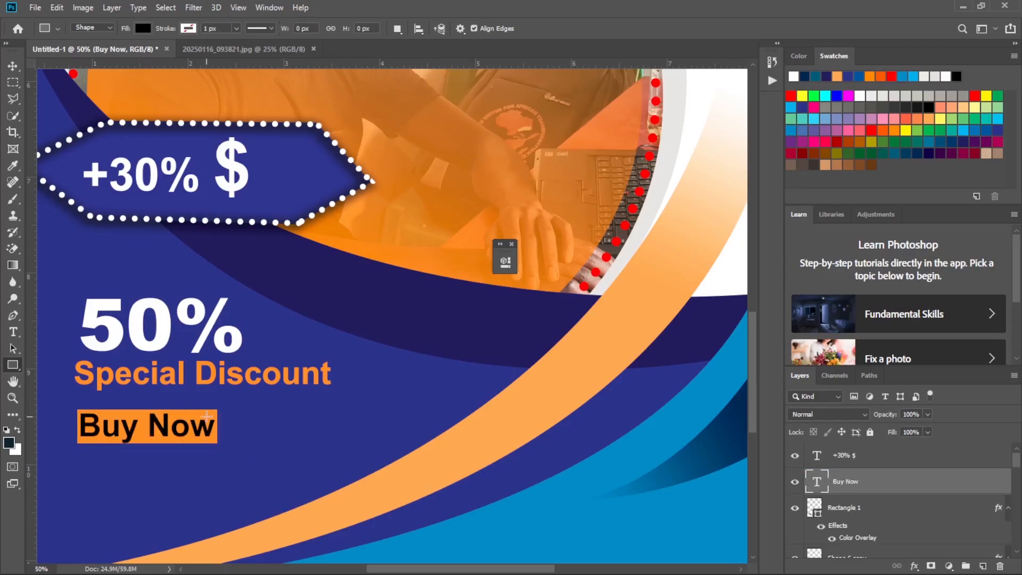
pyautogui.hotkey('ctrl', '-')
pyautogui.hotkey('ctrl', '-')
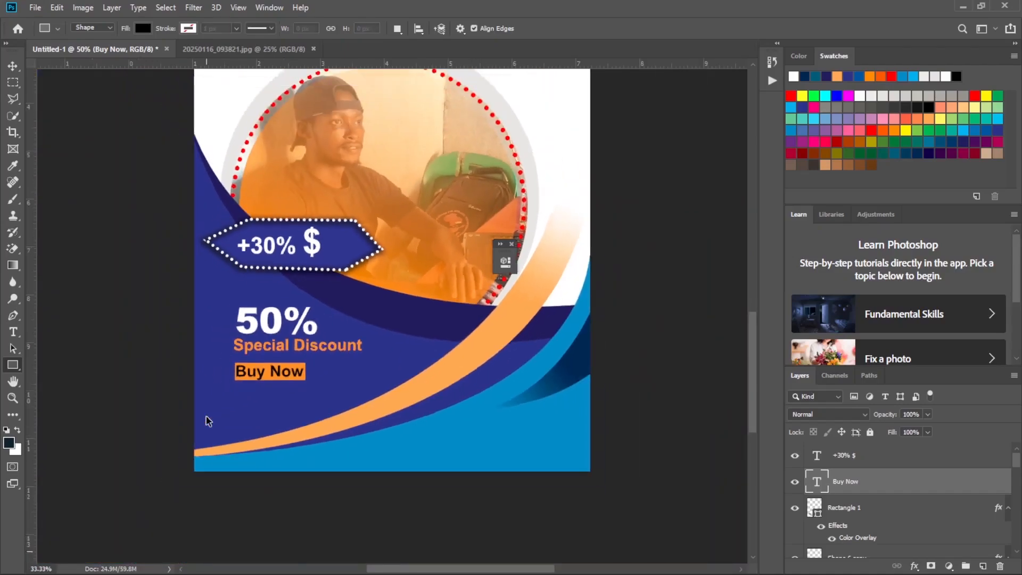
pyautogui.hotkey('ctrl', '-')
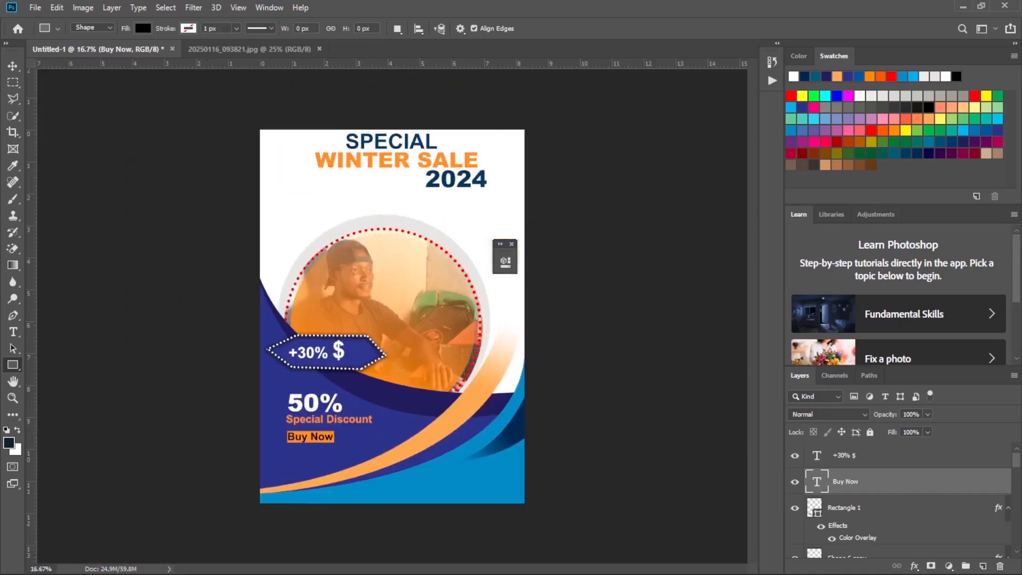
# Check the website line on the reference flyer and create a paragraph text box just below the Buy Now label.
pyautogui.click(722, 560)
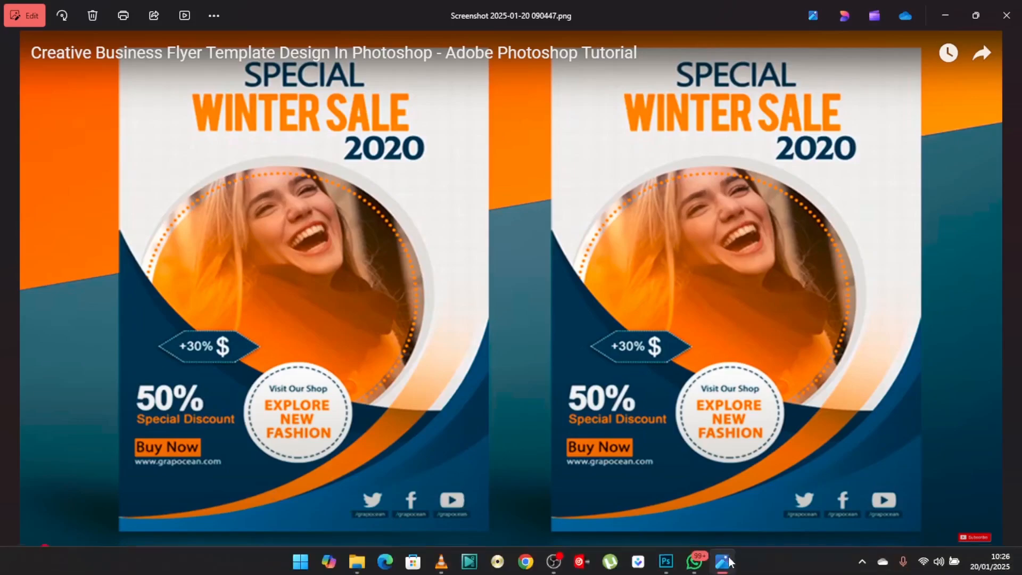
pyautogui.moveTo(723, 568)
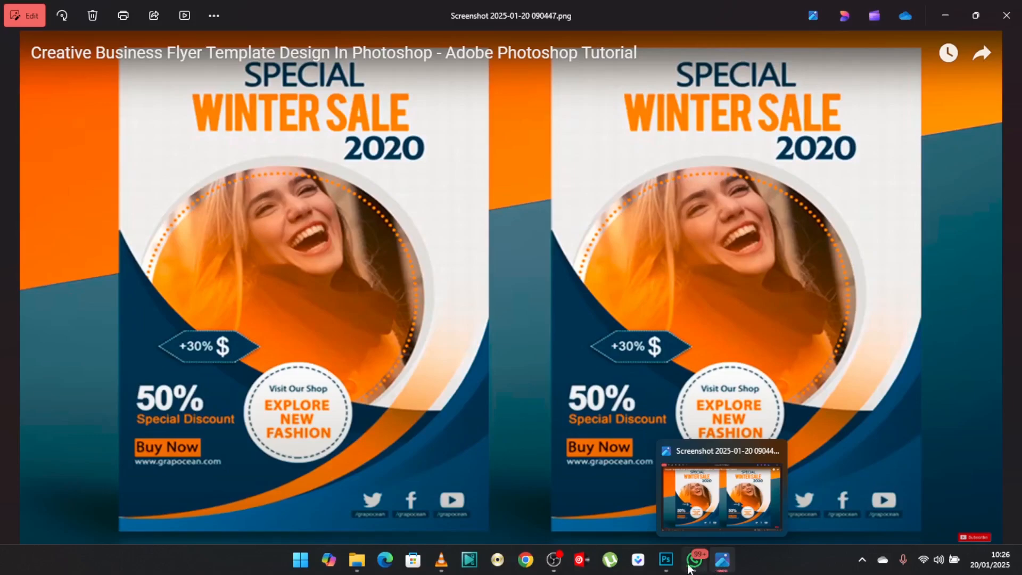
pyautogui.click(666, 560)
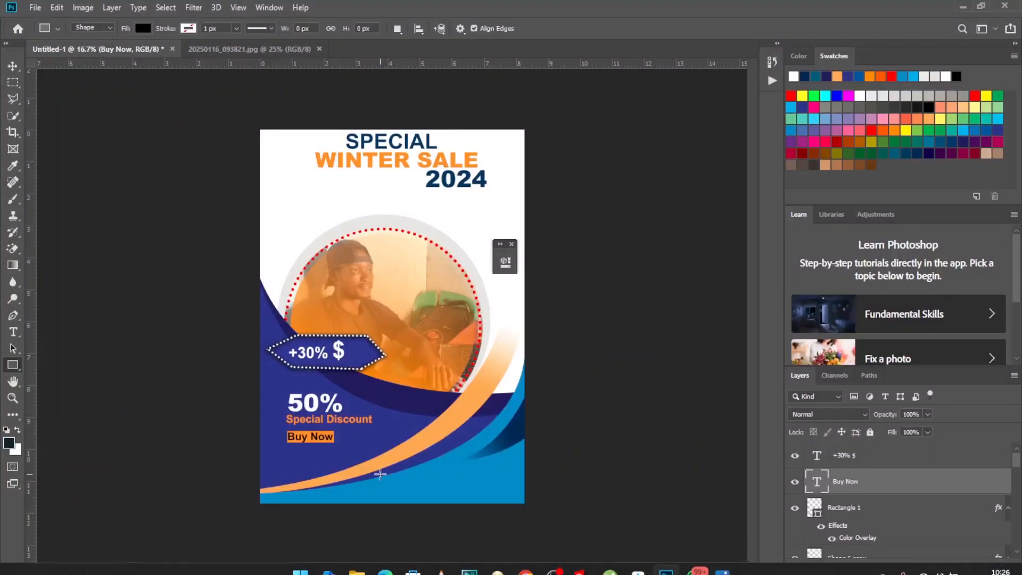
pyautogui.hotkey('ctrl', '+')
pyautogui.hotkey('ctrl', '+')
pyautogui.hotkey('ctrl', '+')
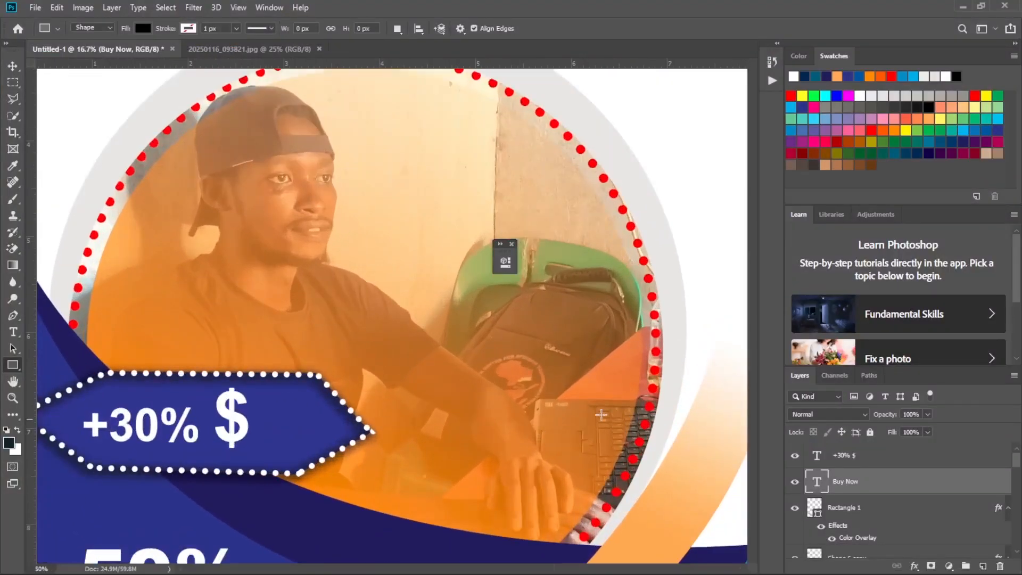
pyautogui.moveTo(755, 290); pyautogui.dragTo(748, 373)
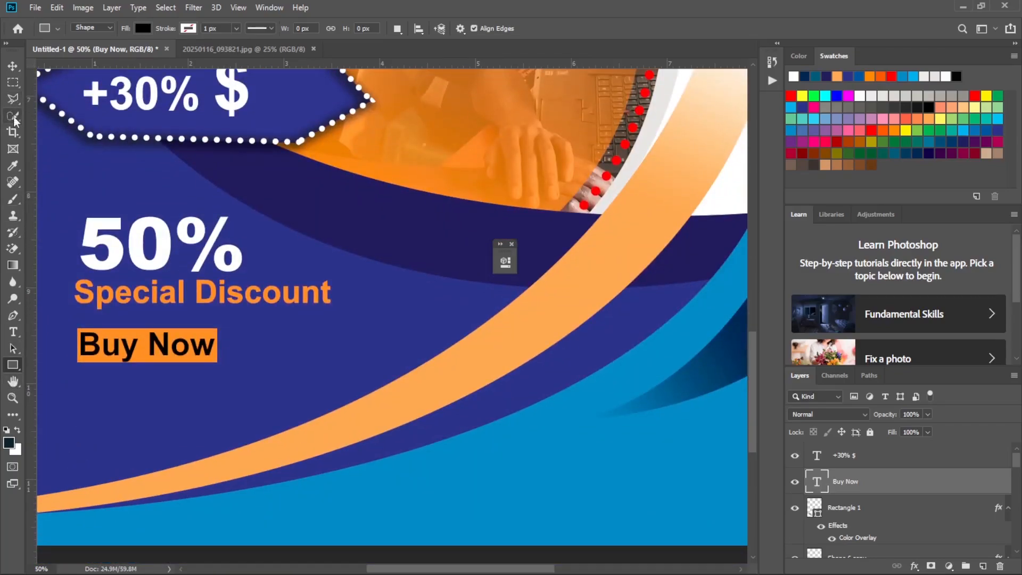
pyautogui.press('t')
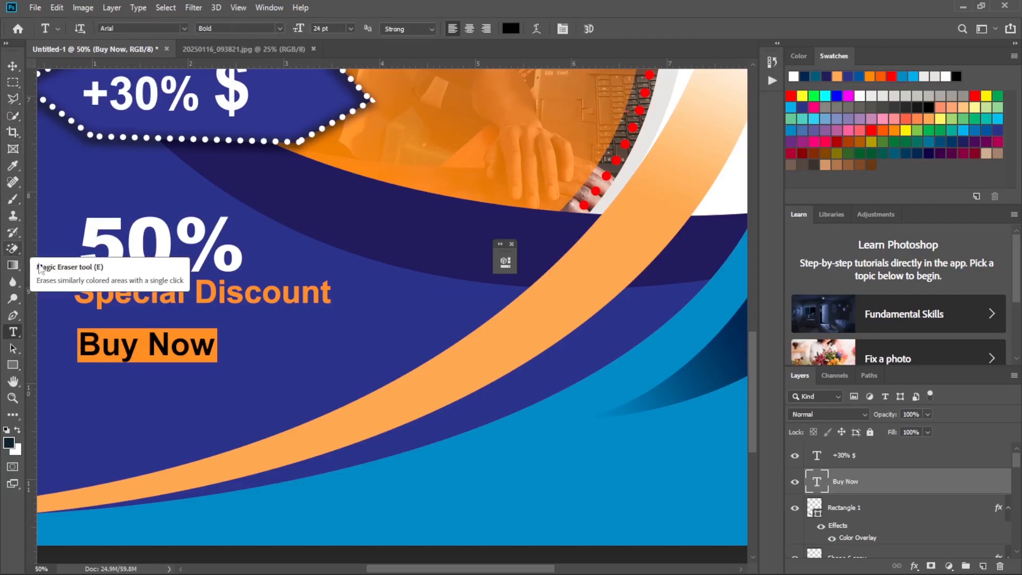
pyautogui.moveTo(65, 382); pyautogui.dragTo(331, 407)
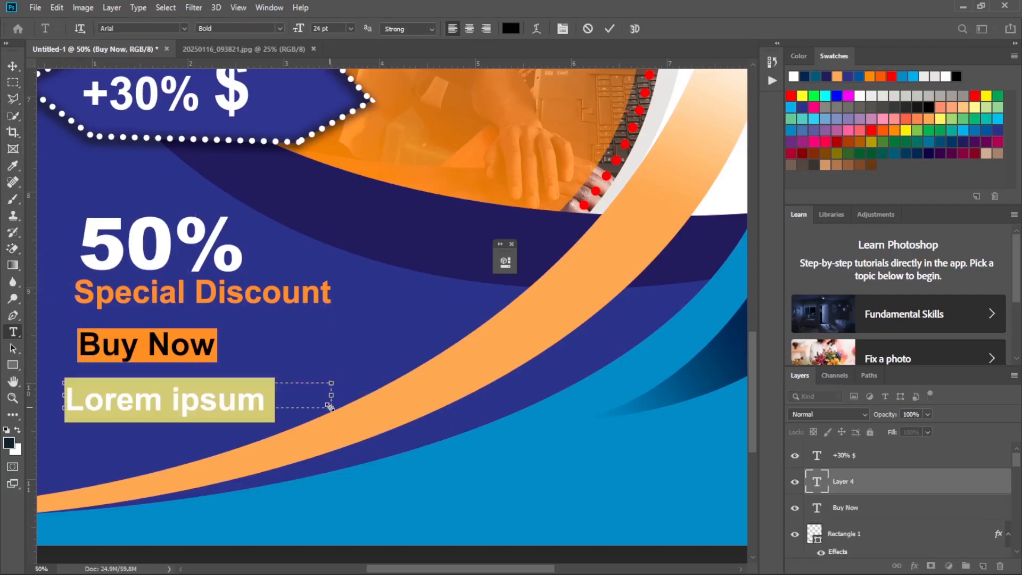
pyautogui.press('BackSpace')
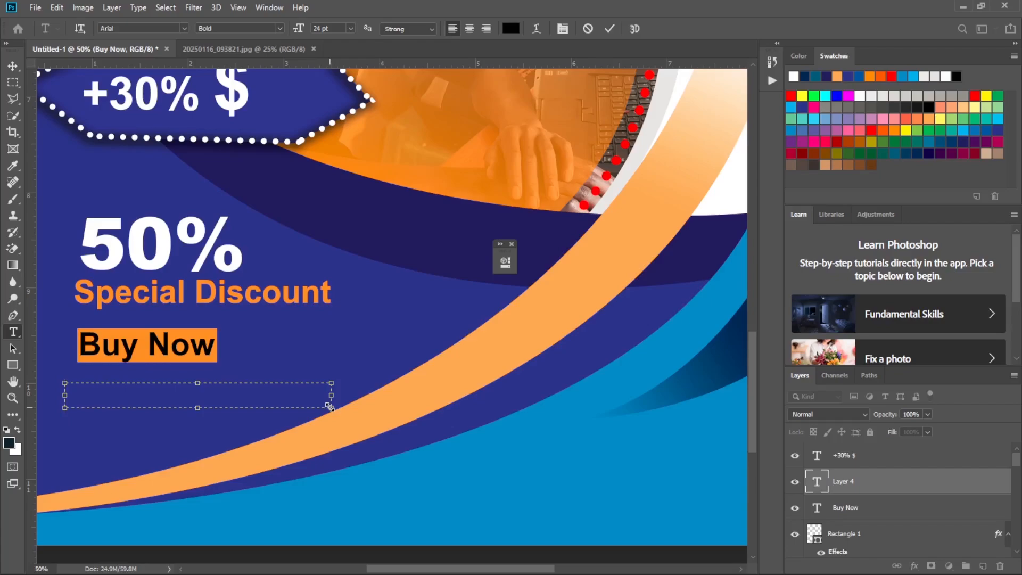
pyautogui.write('www')
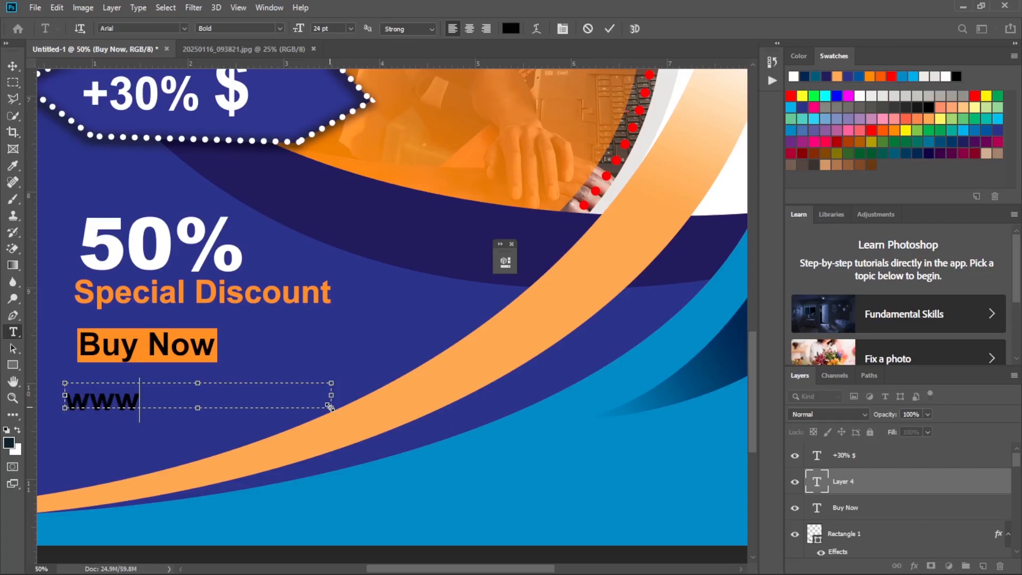
pyautogui.write('.digita')
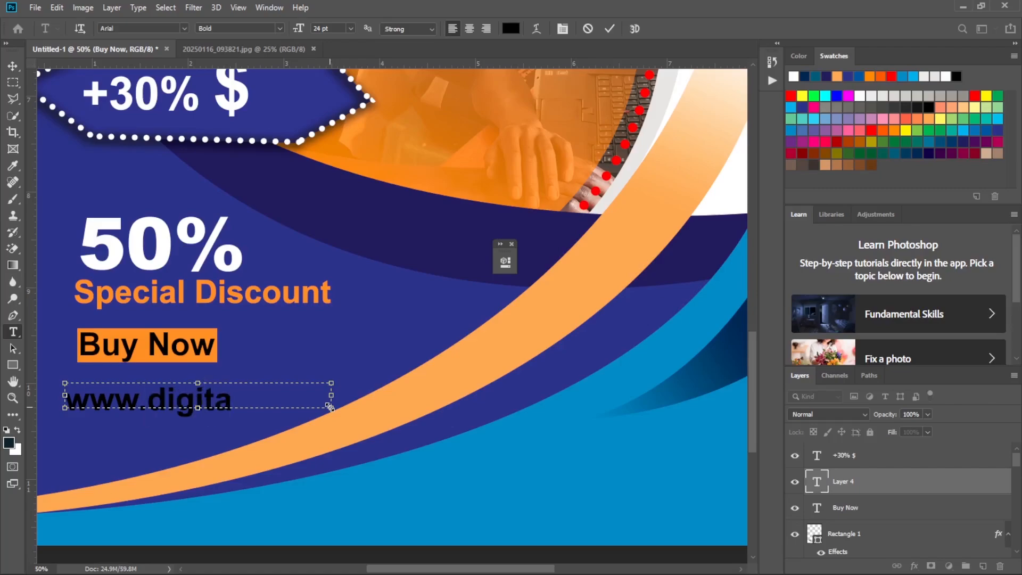
pyautogui.write('l sk')
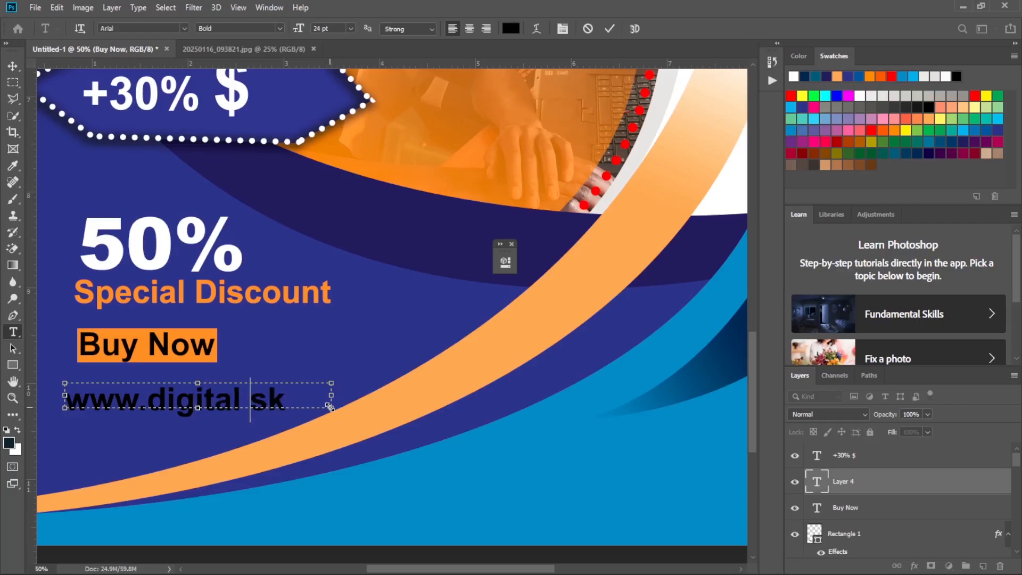
pyautogui.press('BackSpace')
pyautogui.press('BackSpace')
pyautogui.press('BackSpace')
pyautogui.write('skill')
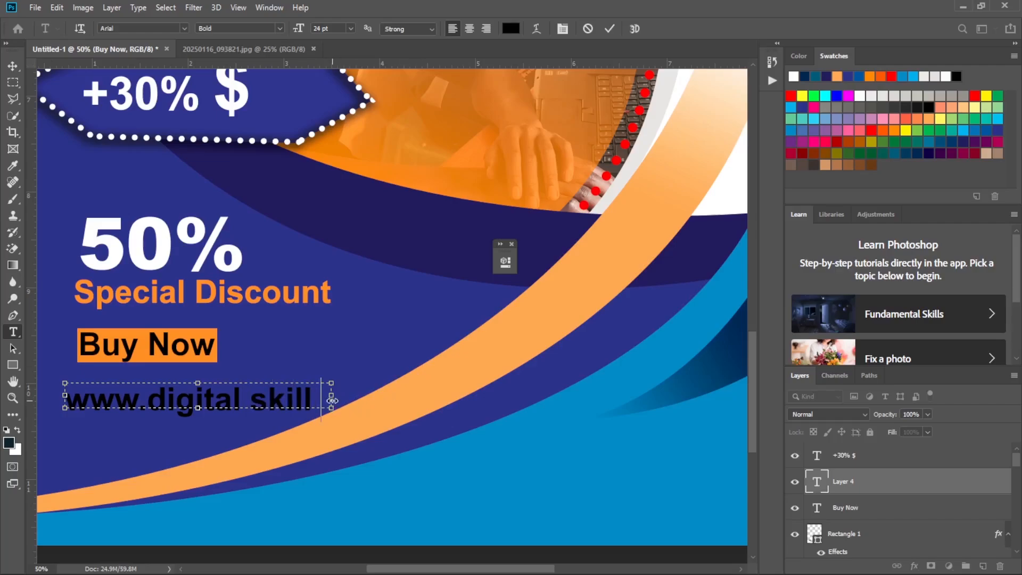
pyautogui.moveTo(331, 396); pyautogui.dragTo(567, 387)
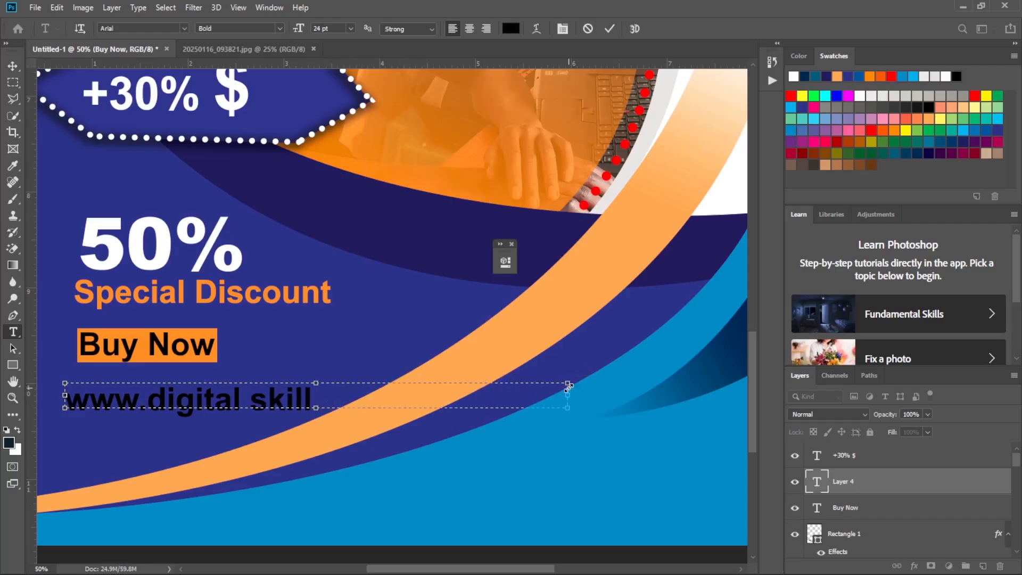
pyautogui.write('skill.academy')
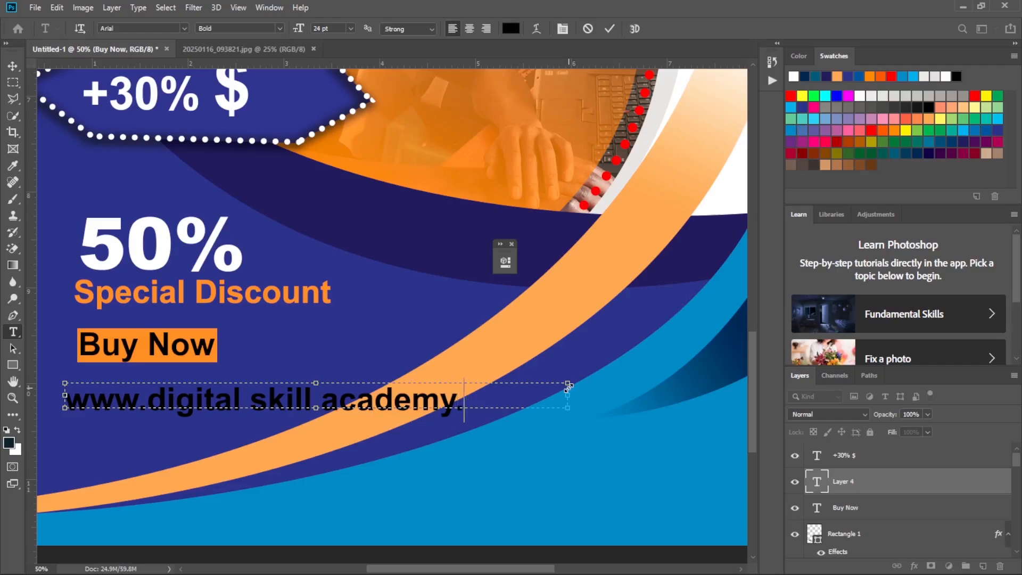
pyautogui.write('.com')
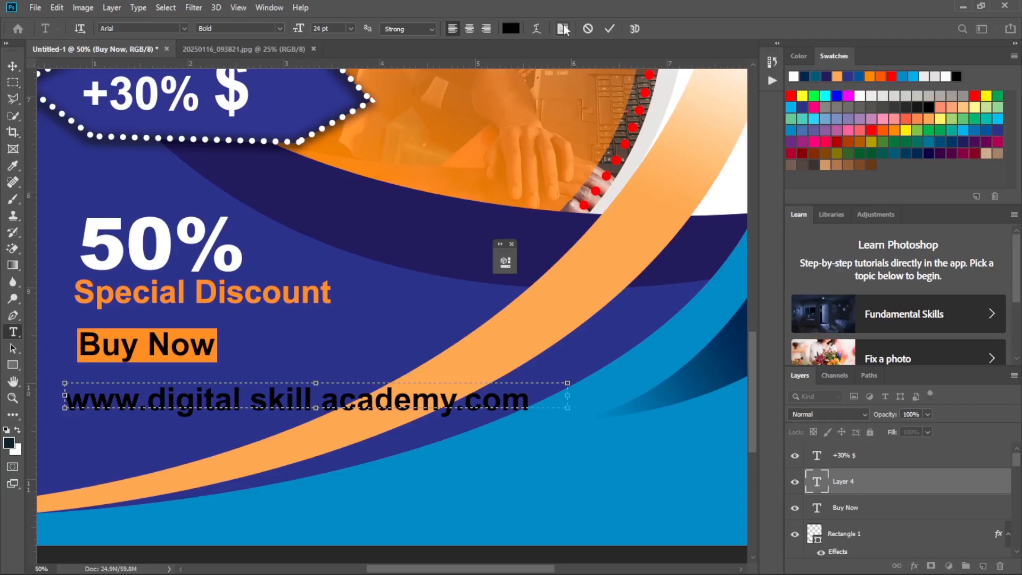
pyautogui.click(611, 28)
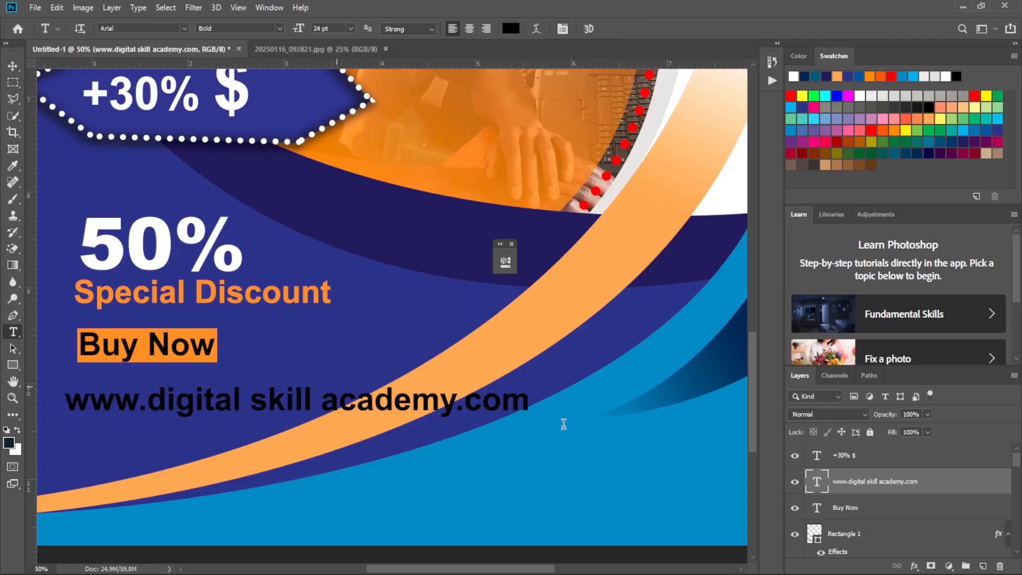
# Apply a white ffffff Color Overlay effect to the website text.
pyautogui.doubleClick(987, 486)
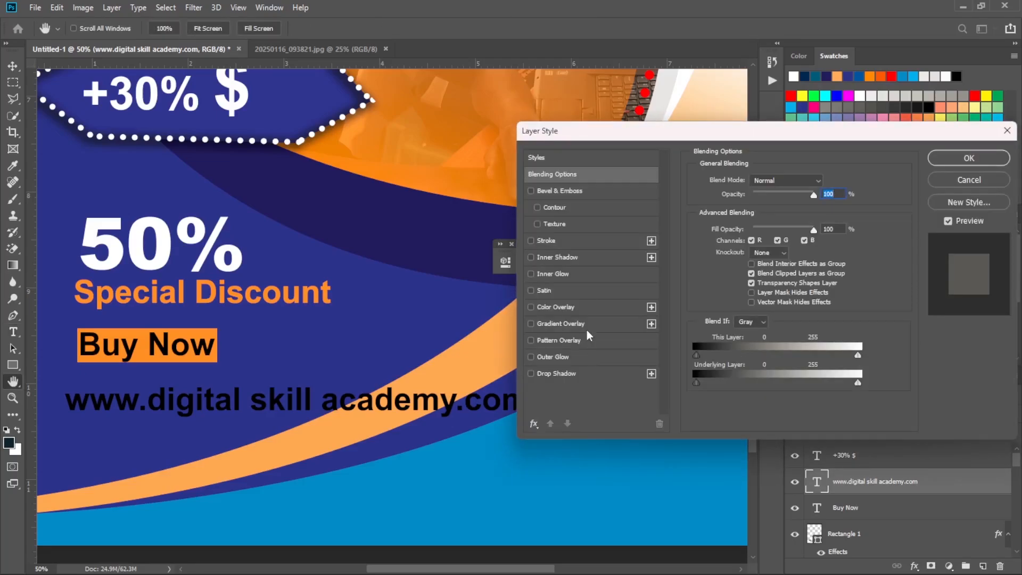
pyautogui.click(570, 307)
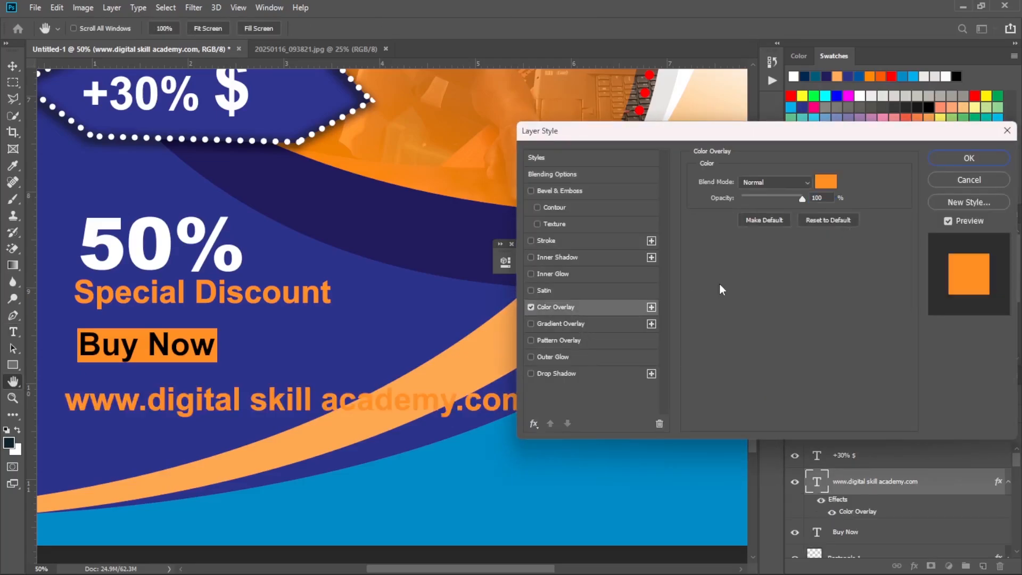
pyautogui.click(826, 182)
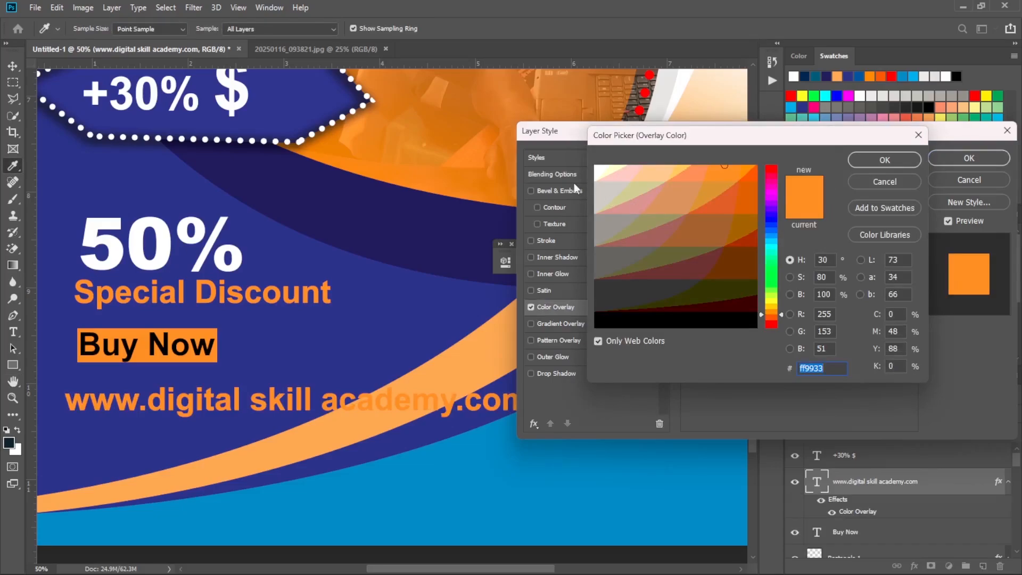
pyautogui.click(598, 170)
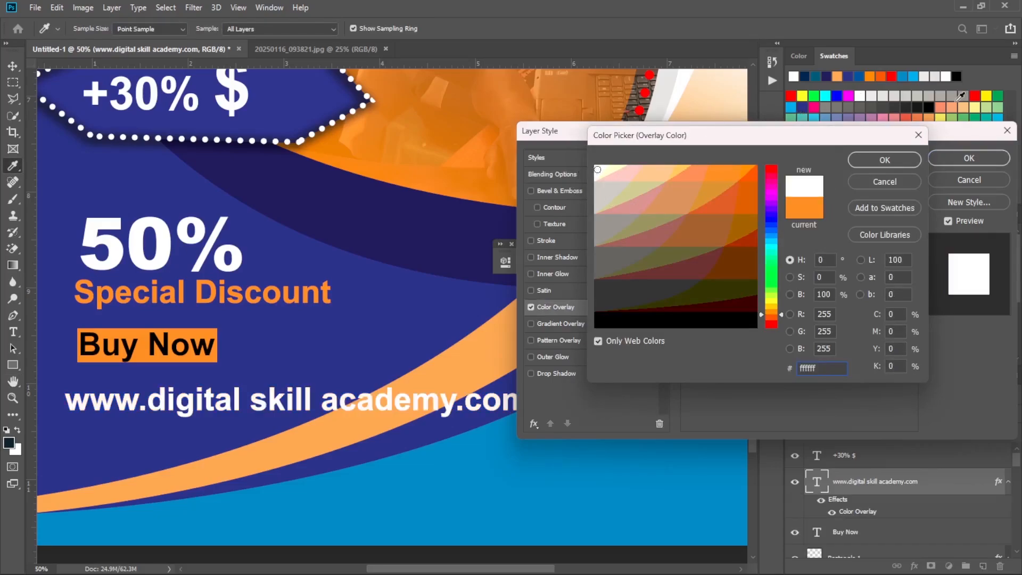
pyautogui.click(873, 159)
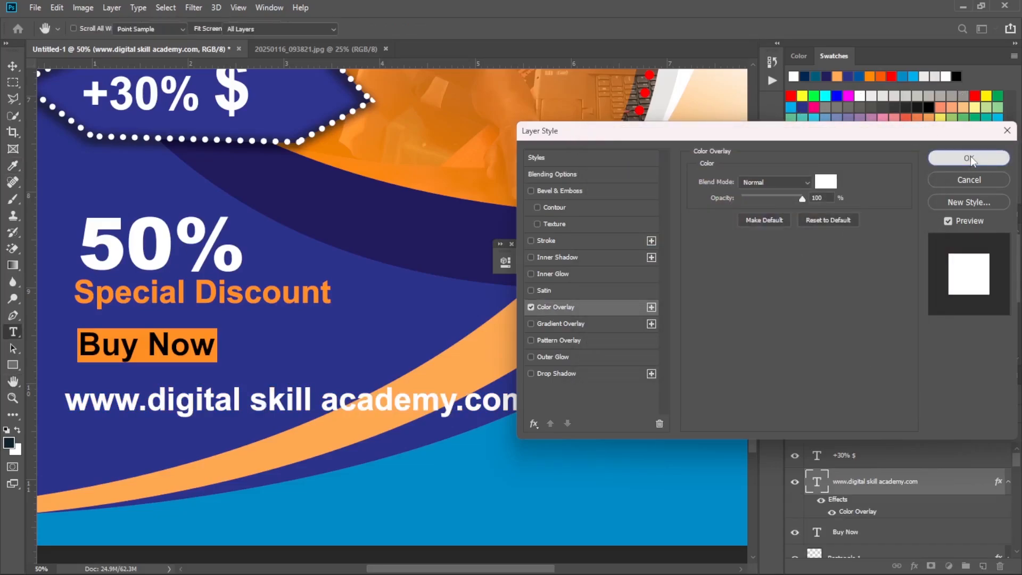
pyautogui.click(970, 155)
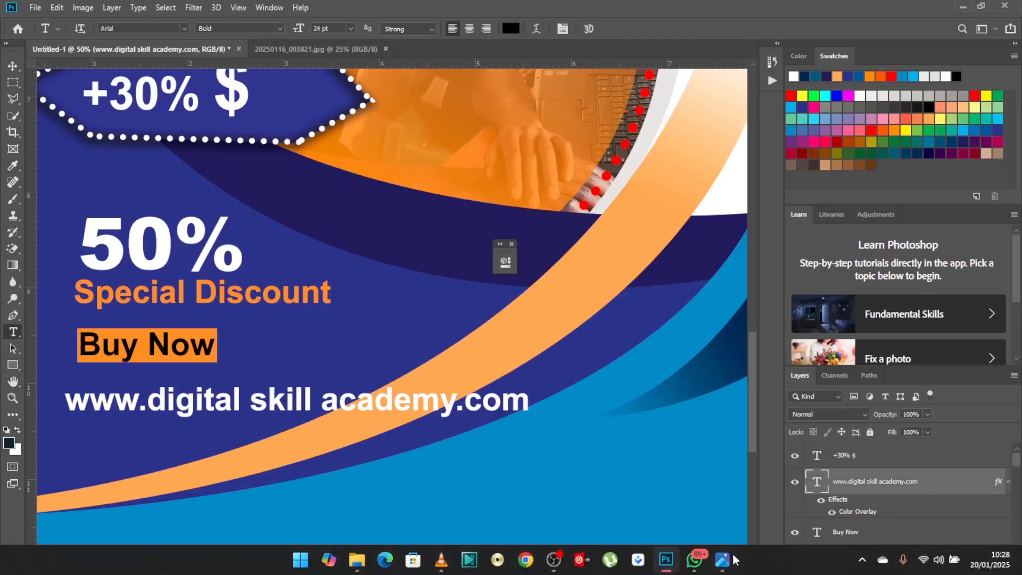
# Scale the website text down to about half its size and move it up close beneath the Buy Now label.
pyautogui.click(723, 560)
pyautogui.click(725, 561)
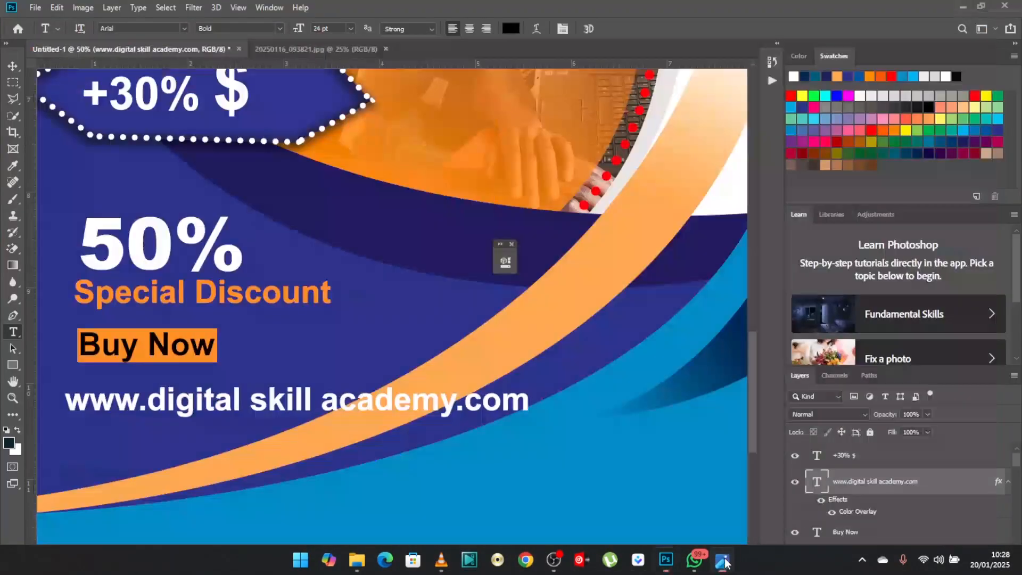
pyautogui.hotkey('ctrl', 't')
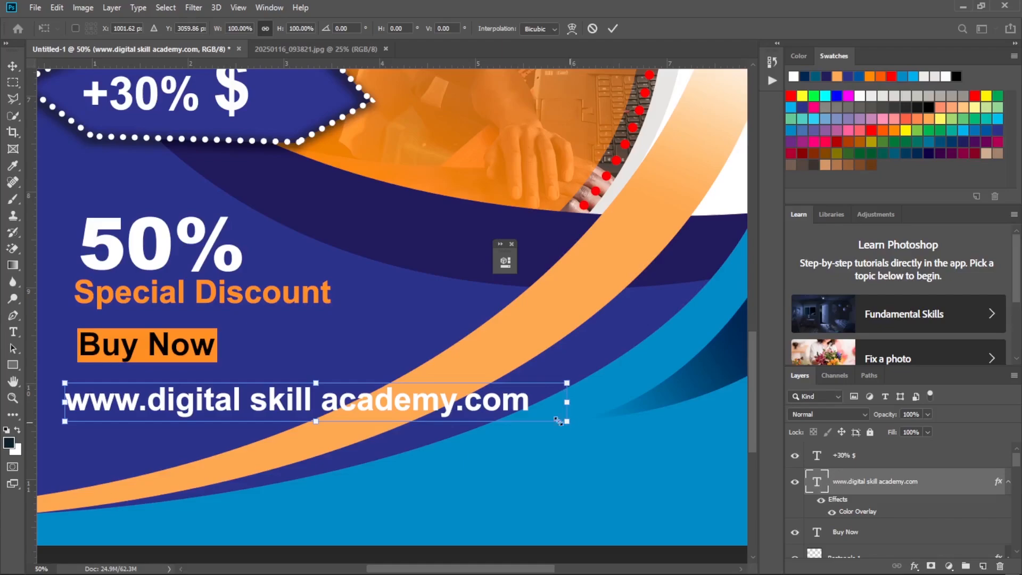
pyautogui.moveTo(558, 422); pyautogui.dragTo(333, 408)
pyautogui.click(12, 64)
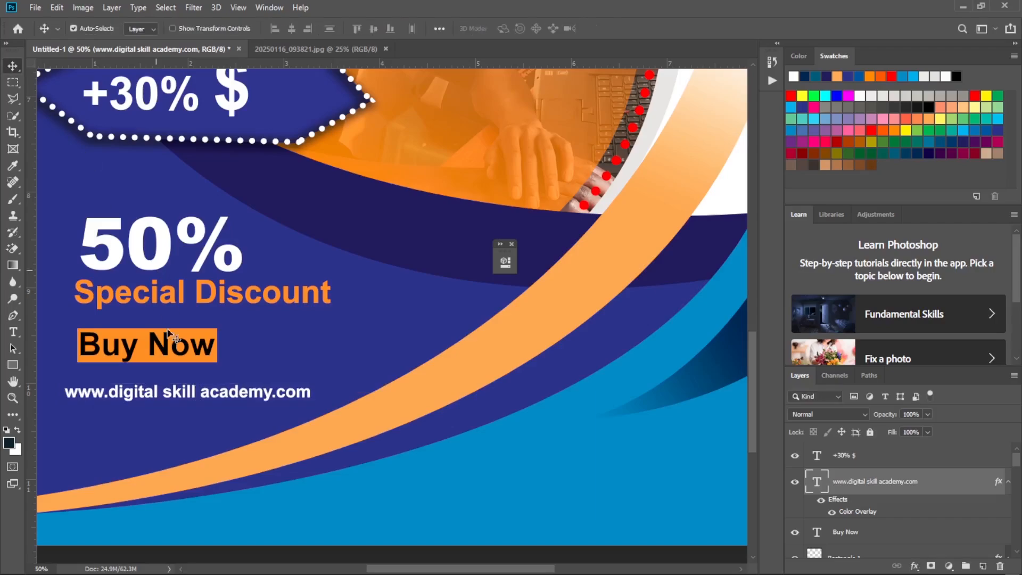
pyautogui.moveTo(155, 396); pyautogui.dragTo(163, 388)
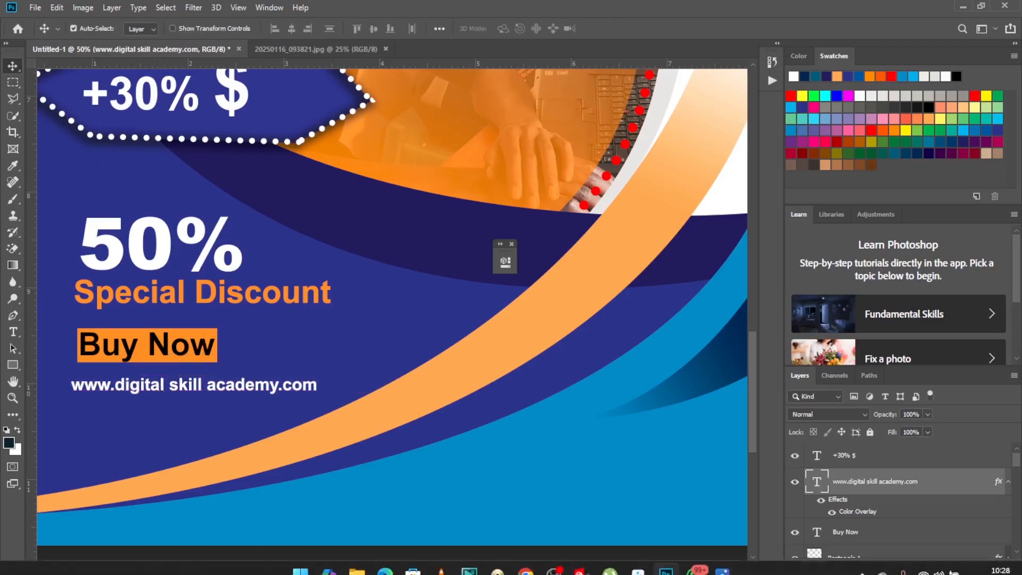
# Compare with the reference flyer and nudge the website text slightly closer to the Buy Now label, aligned with Special Discount.
pyautogui.click(723, 561)
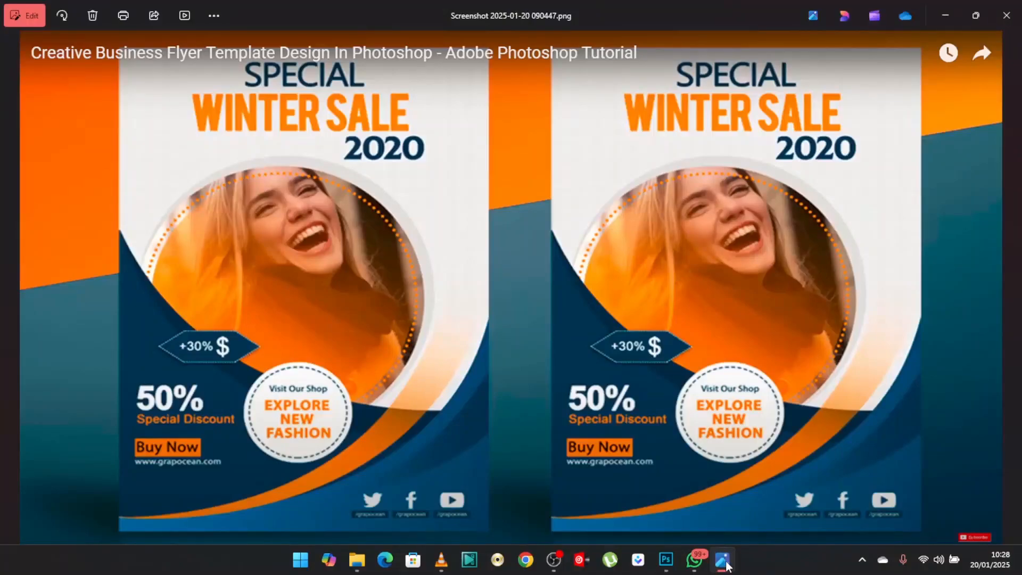
pyautogui.click(723, 560)
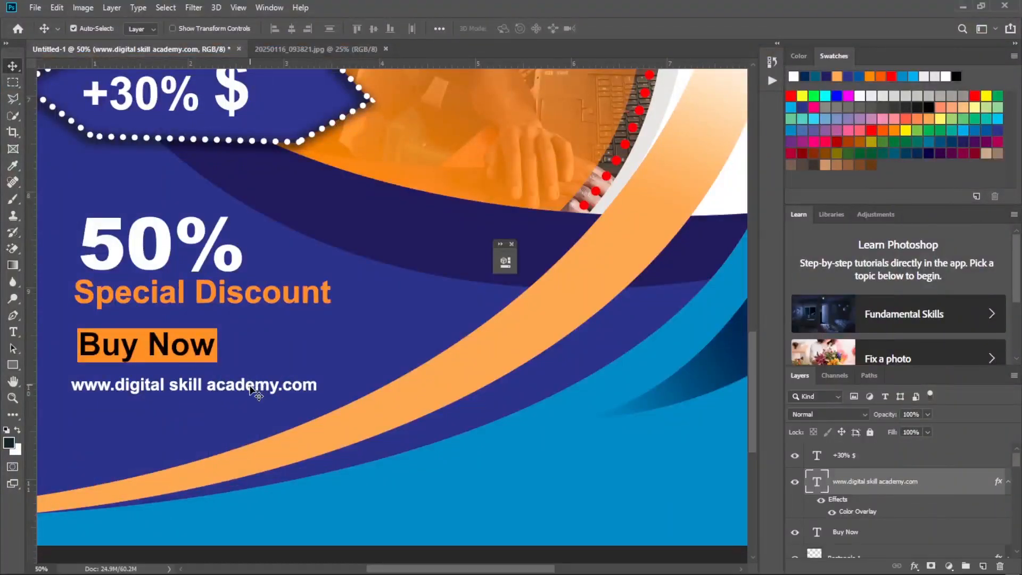
pyautogui.moveTo(251, 387); pyautogui.dragTo(252, 384)
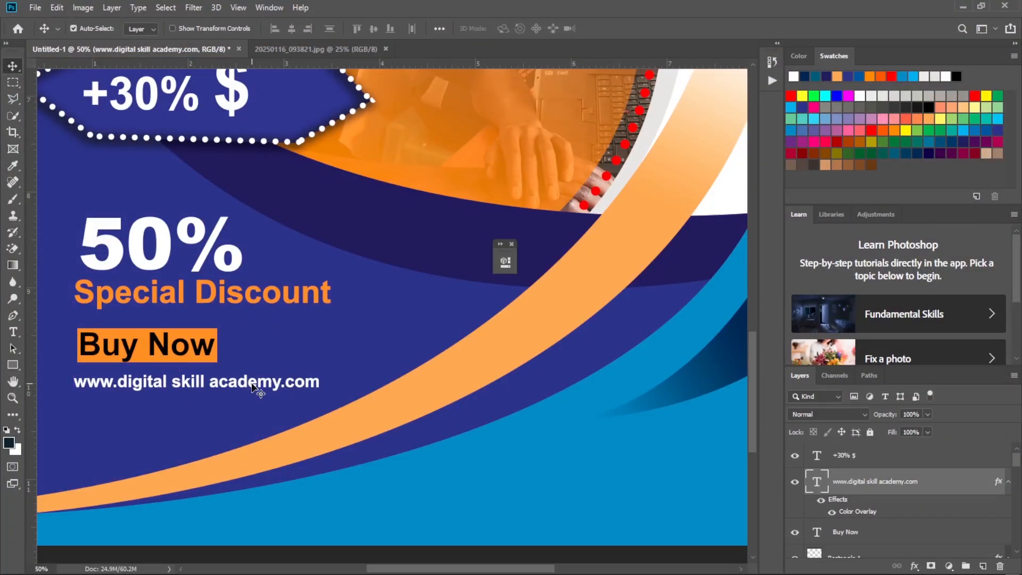
# Check the reference flyer's round badge, and draw a black circle about 869 px in diameter over the flyer's lower-right curves.
pyautogui.hotkey('ctrl', '-')
pyautogui.hotkey('ctrl', '-')
pyautogui.hotkey('ctrl', '-')
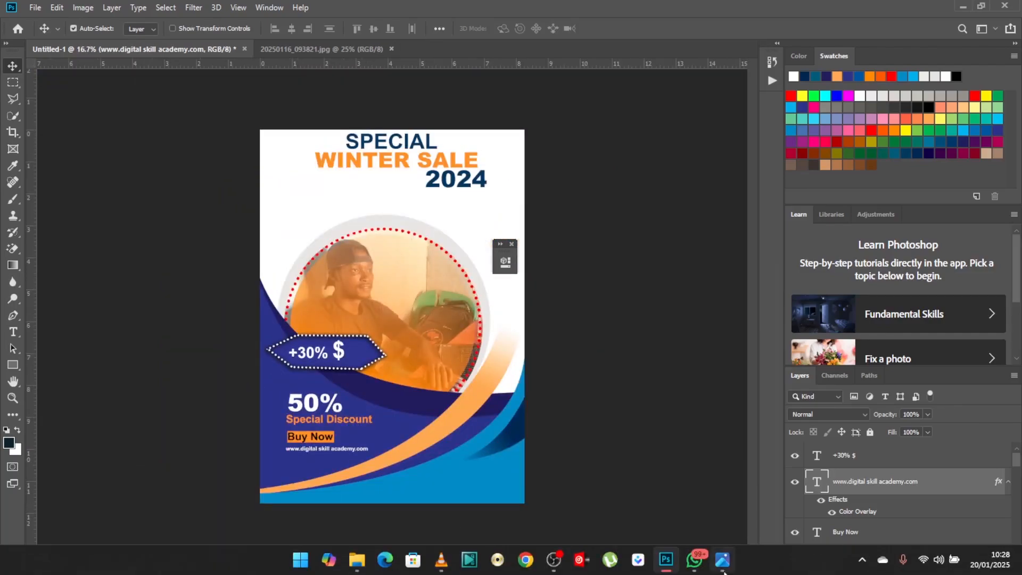
pyautogui.click(720, 569)
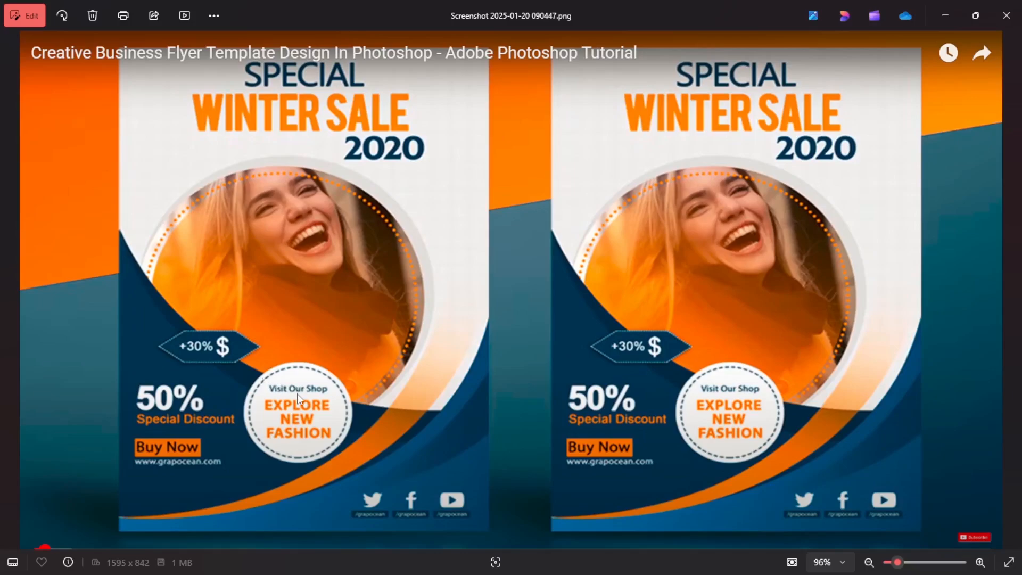
pyautogui.moveTo(753, 574)
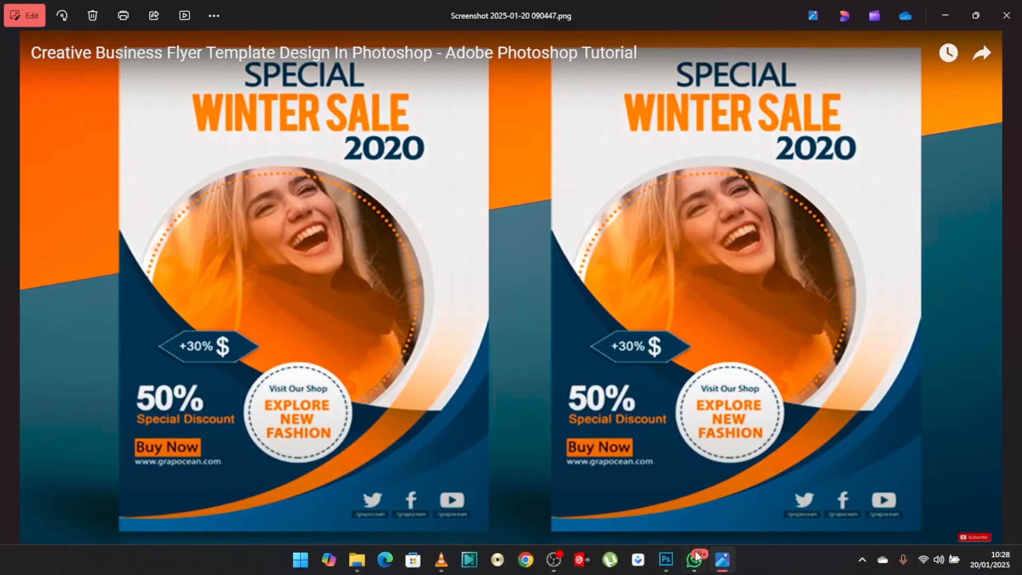
pyautogui.click(666, 559)
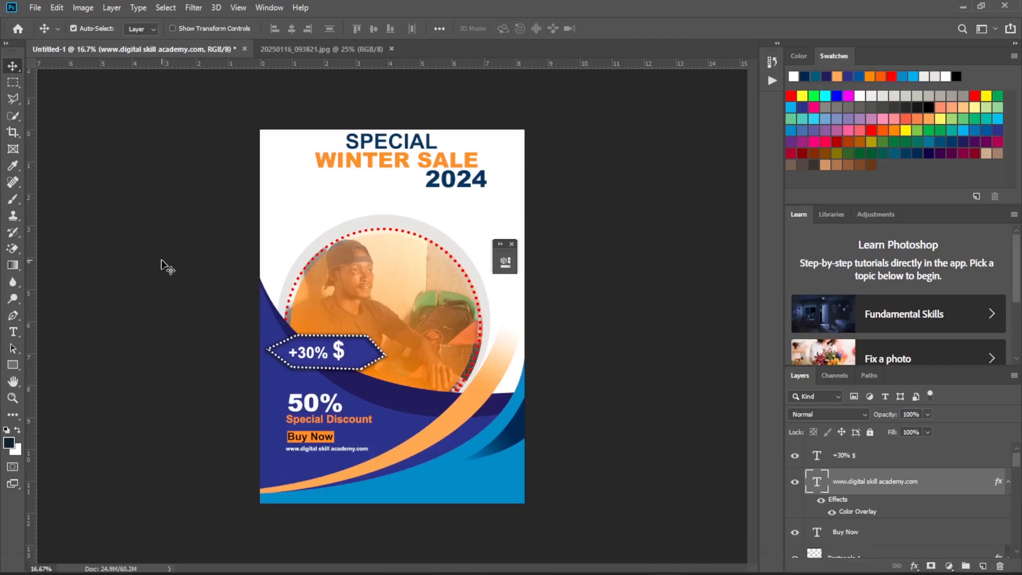
pyautogui.click(15, 362)
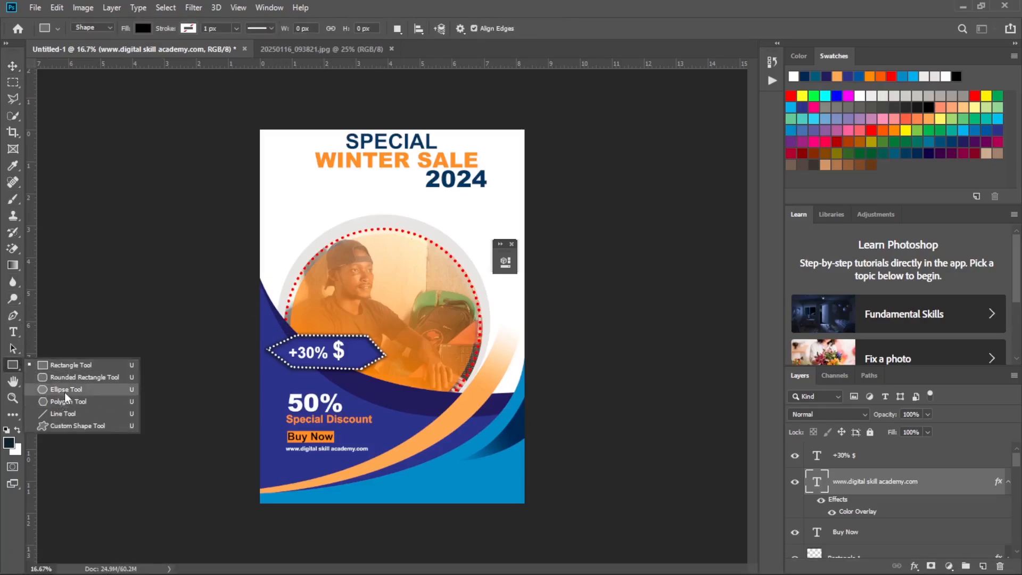
pyautogui.click(65, 392)
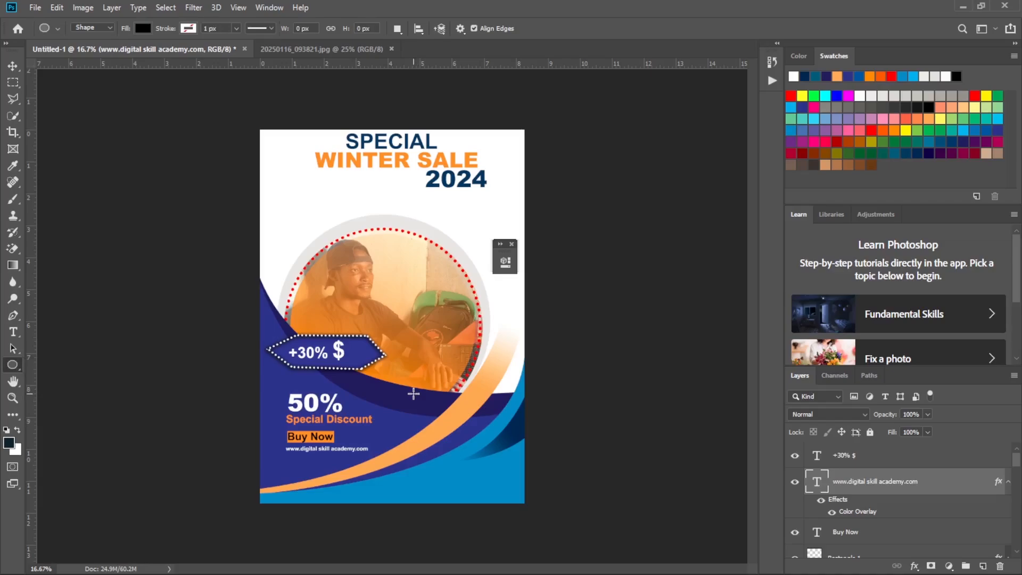
pyautogui.moveTo(407, 387); pyautogui.dragTo(501, 494)
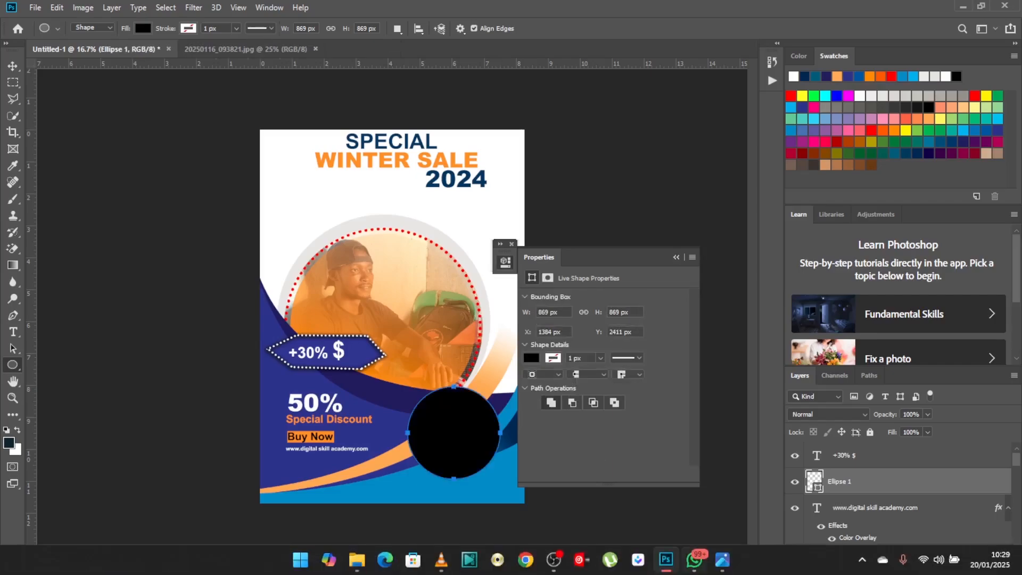
# Compare with the reference flyer and move the black circle up and left, overlapping the photo's lower edge beside the +30% badge.
pyautogui.click(722, 568)
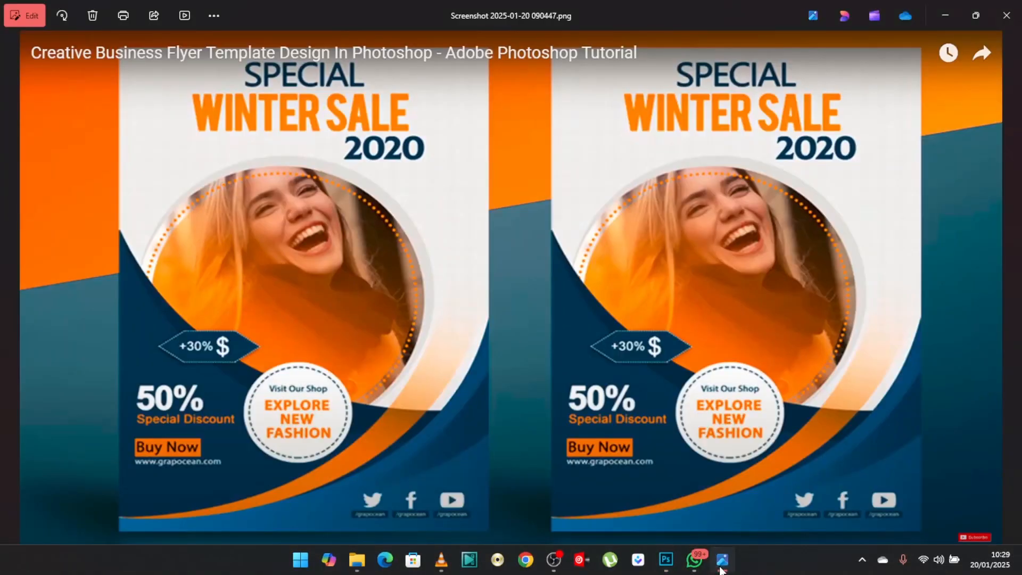
pyautogui.click(721, 568)
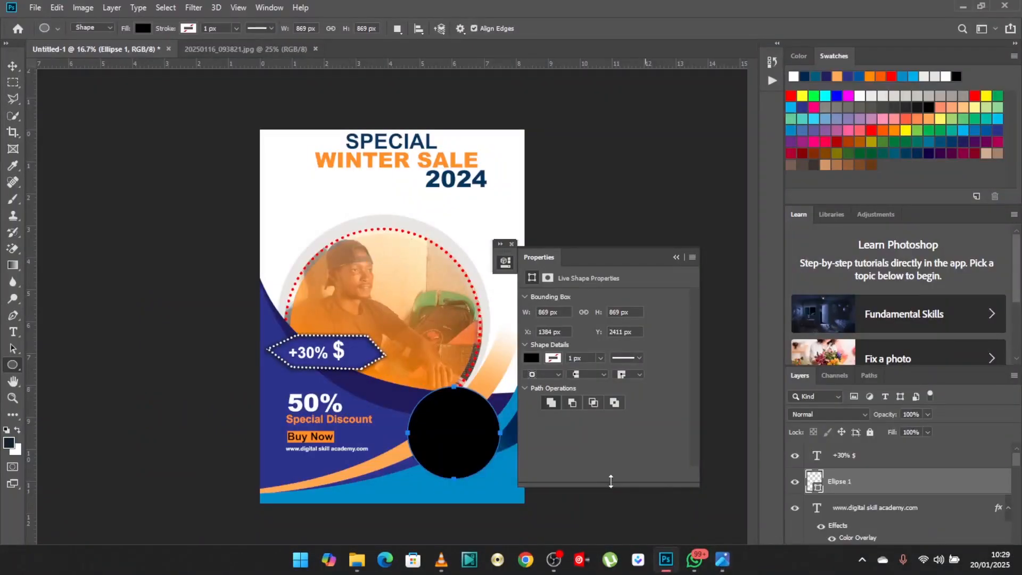
pyautogui.click(13, 66)
pyautogui.moveTo(442, 427); pyautogui.dragTo(397, 385)
# Shift the 50% and Special Discount texts left toward the page edge, keeping them aligned and clear of the circle.
pyautogui.click(295, 405)
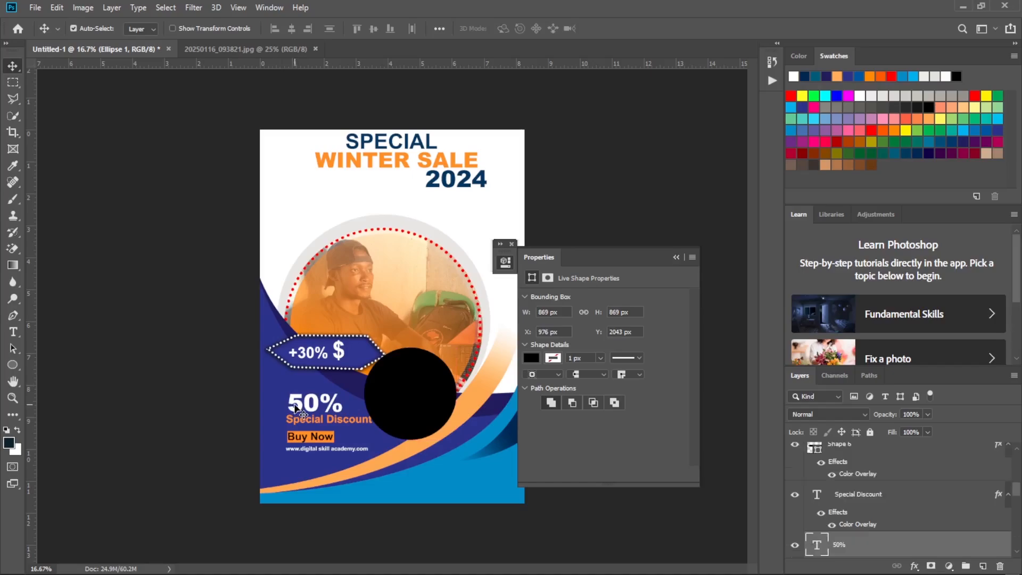
pyautogui.moveTo(295, 406); pyautogui.dragTo(273, 407)
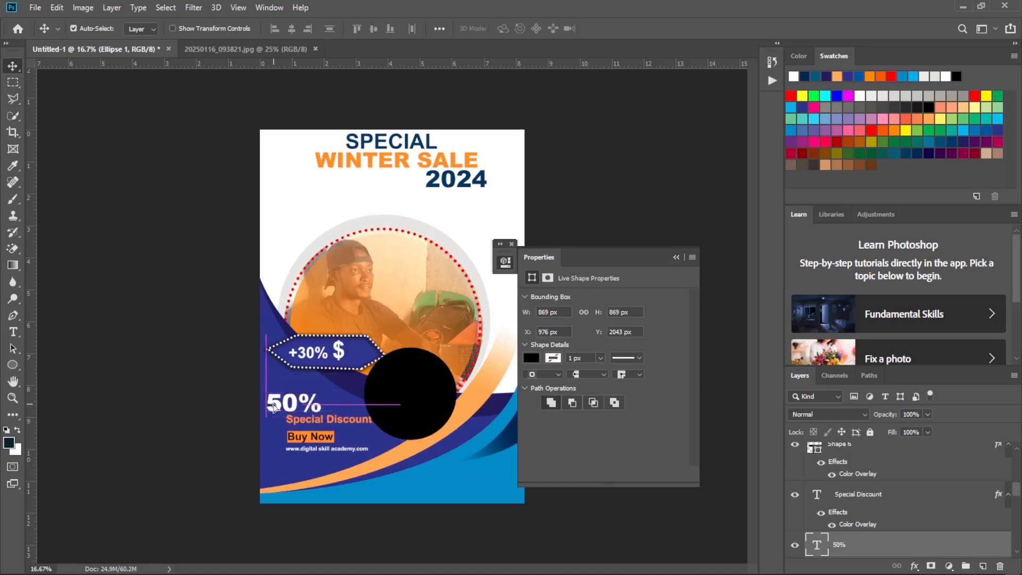
pyautogui.moveTo(337, 427); pyautogui.dragTo(314, 424)
# Move the Buy Now text with its orange rectangle, and the website text, left to align beneath Special Discount.
pyautogui.click(333, 437)
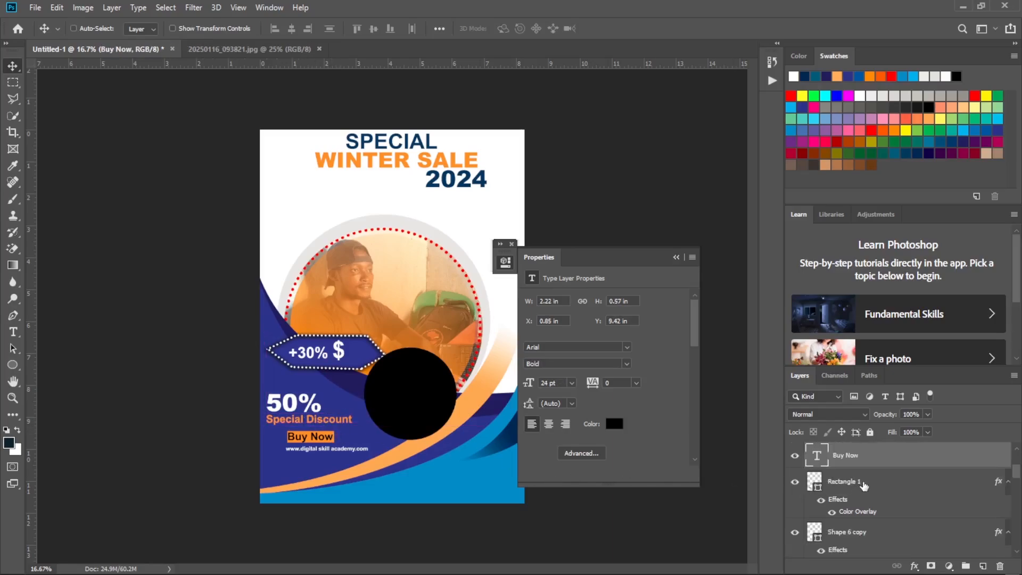
pyautogui.keyDown('ctrl'); pyautogui.click(863, 481); pyautogui.keyUp('ctrl')
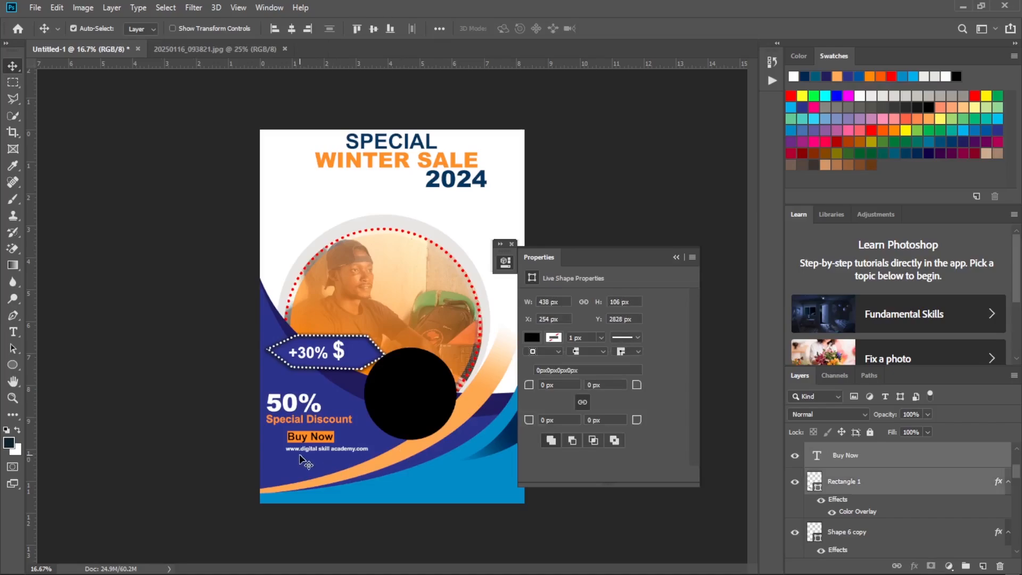
pyautogui.hotkey('ctrl', 't')
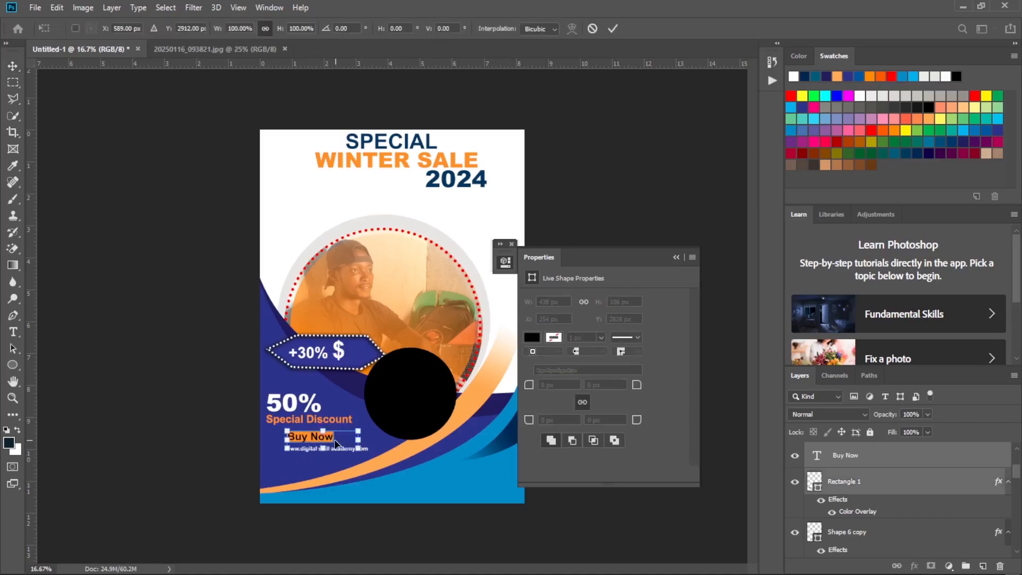
pyautogui.moveTo(330, 441); pyautogui.dragTo(313, 441)
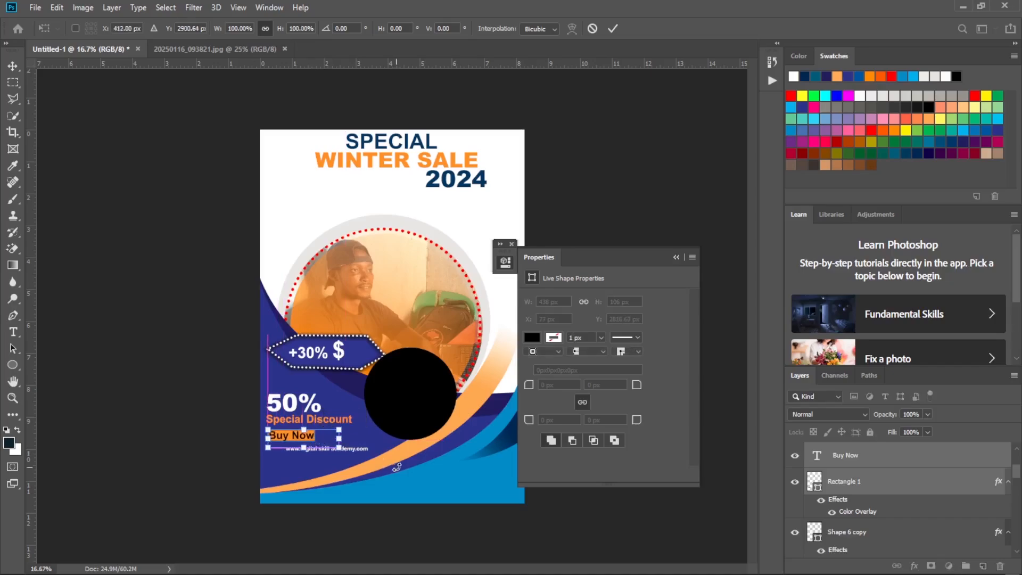
pyautogui.click(621, 30)
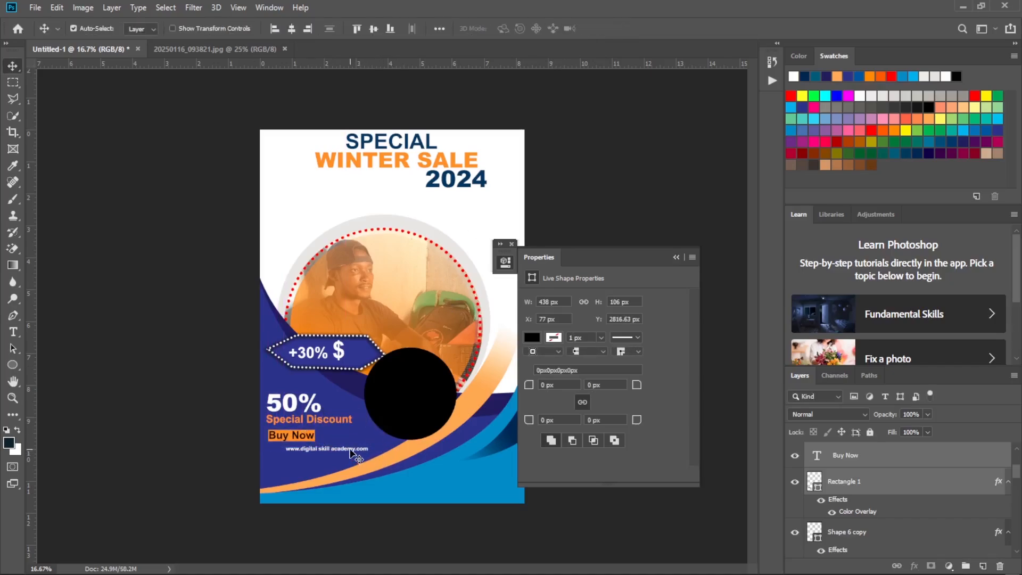
pyautogui.moveTo(348, 451); pyautogui.dragTo(332, 452)
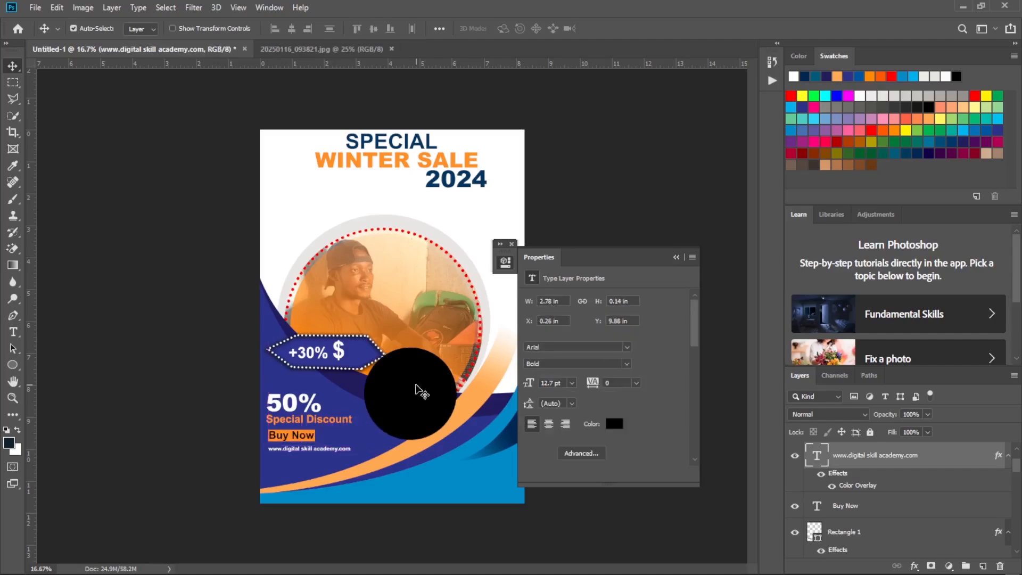
# Nudge the circle slightly down, checking it against the reference flyer, and change its fill to white.
pyautogui.moveTo(418, 390)
pyautogui.mouseDown()
pyautogui.moveTo(407, 393)
pyautogui.moveTo(417, 395)
pyautogui.mouseUp()
pyautogui.moveTo(559, 572)
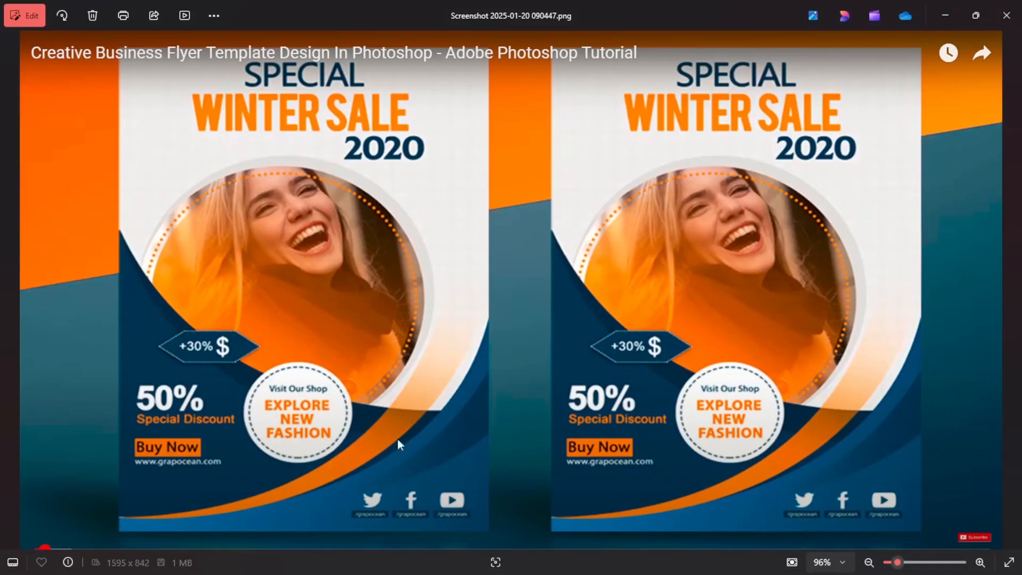
pyautogui.moveTo(800, 564)
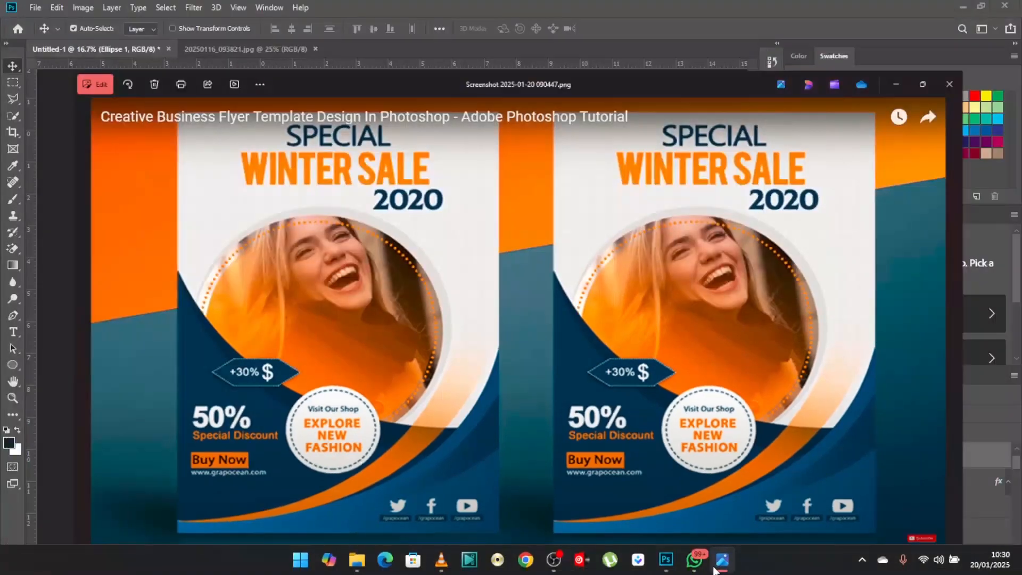
pyautogui.click(720, 563)
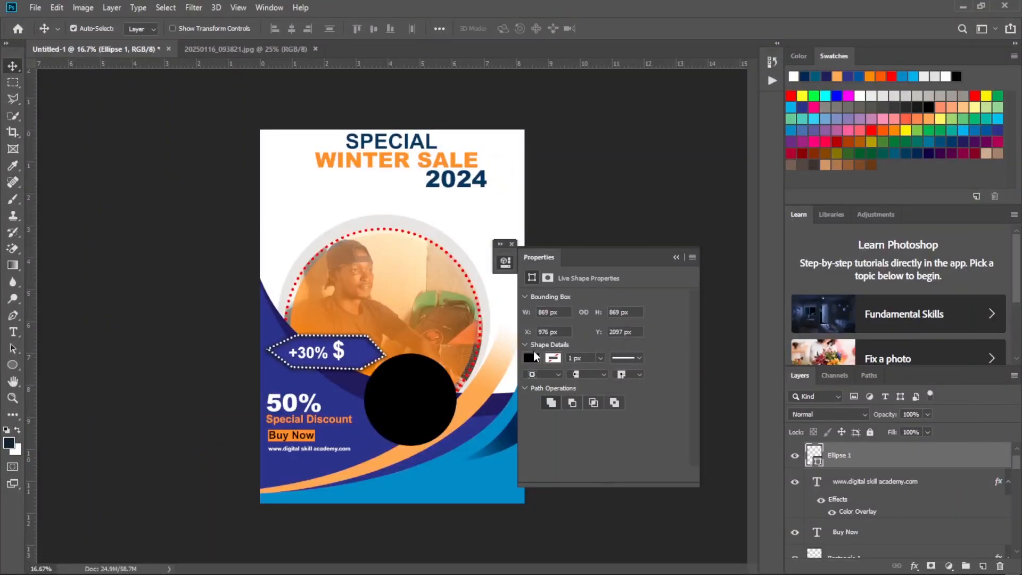
pyautogui.click(531, 358)
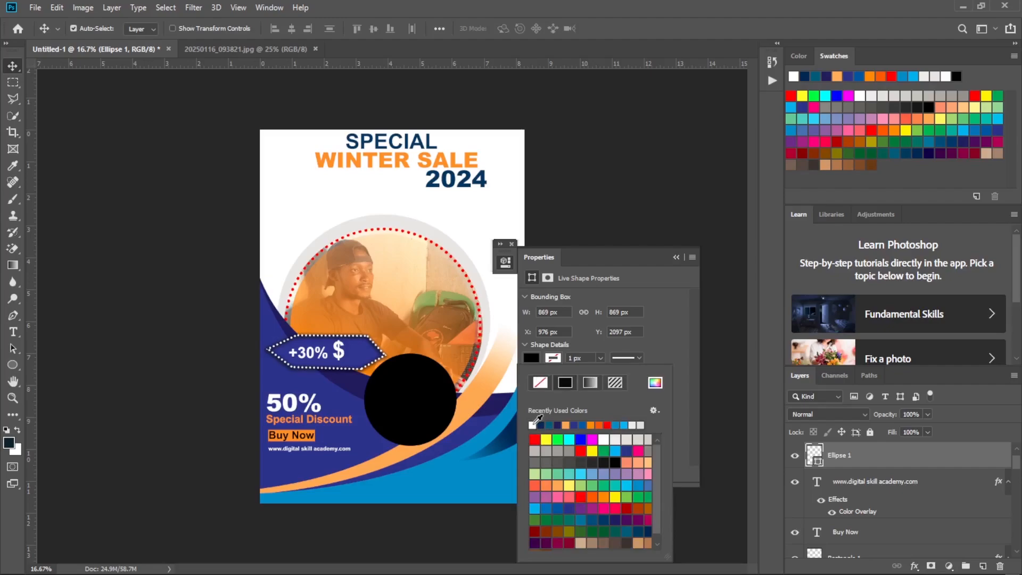
pyautogui.click(532, 425)
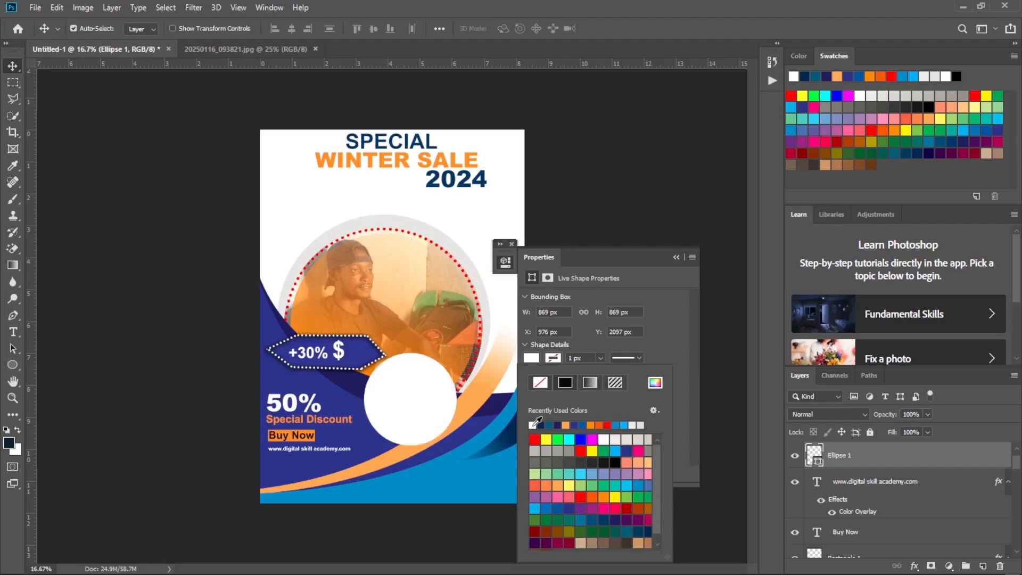
pyautogui.click(676, 257)
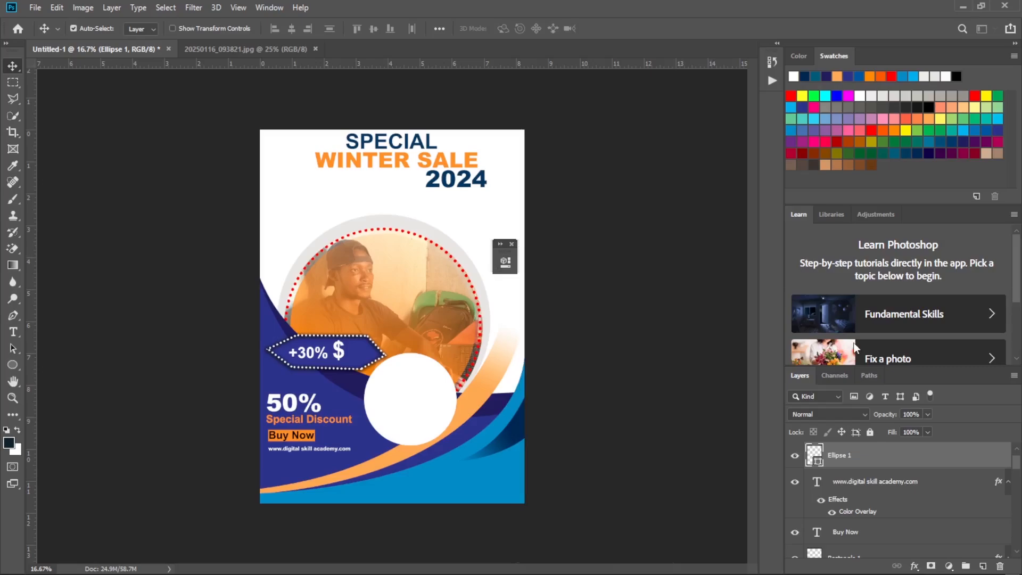
# Duplicate the white circle and scale the copy to about 90%, centred inside the original.
pyautogui.hotkey('ctrl', 'j')
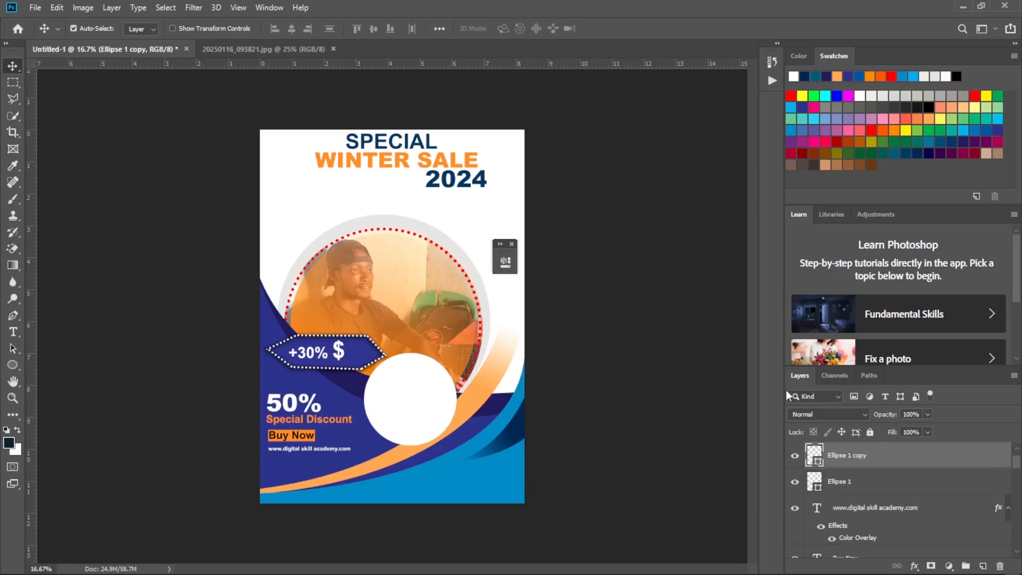
pyautogui.hotkey('ctrl', 't')
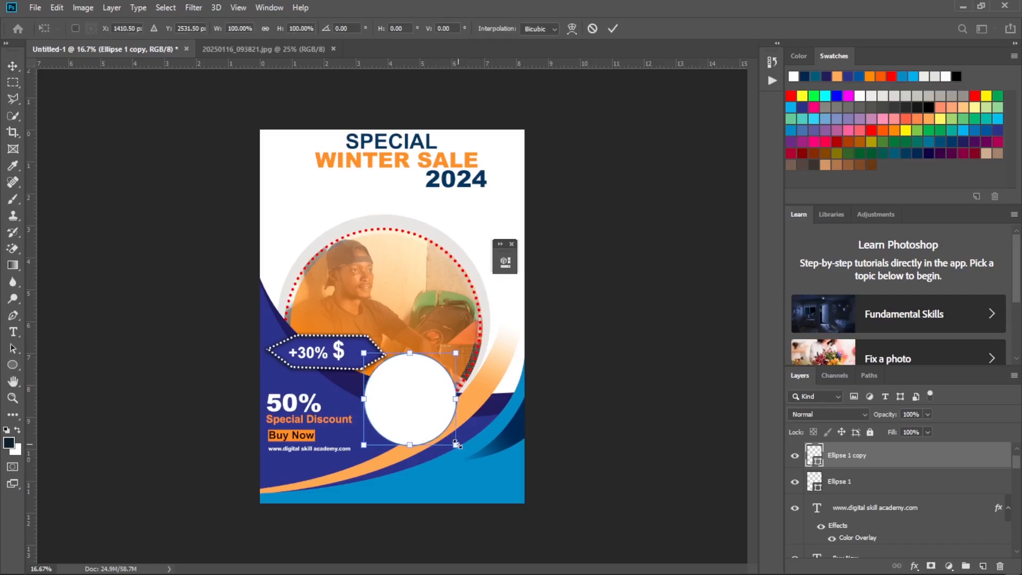
pyautogui.moveTo(457, 445); pyautogui.dragTo(450, 440)
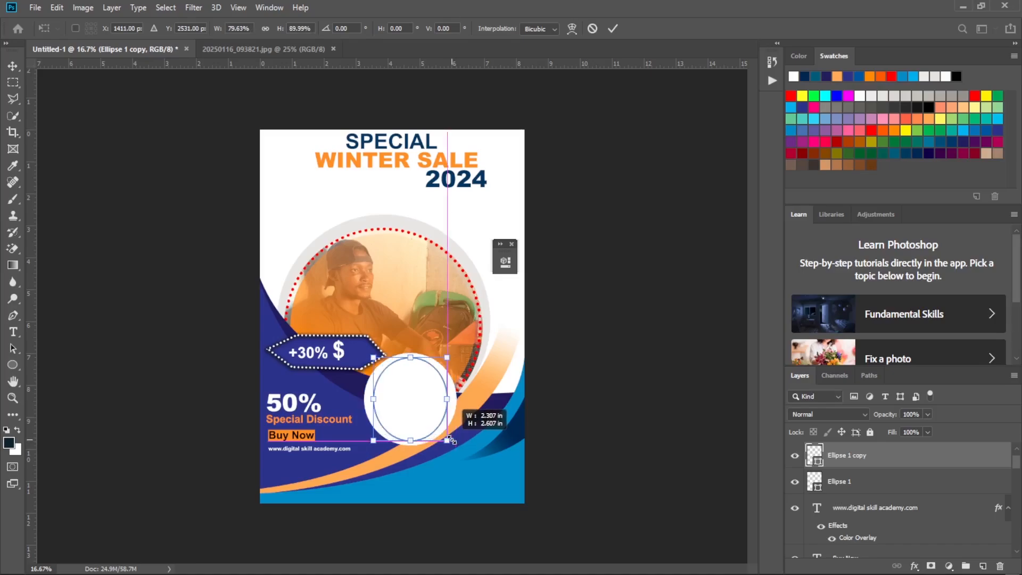
pyautogui.moveTo(447, 400); pyautogui.dragTo(453, 402)
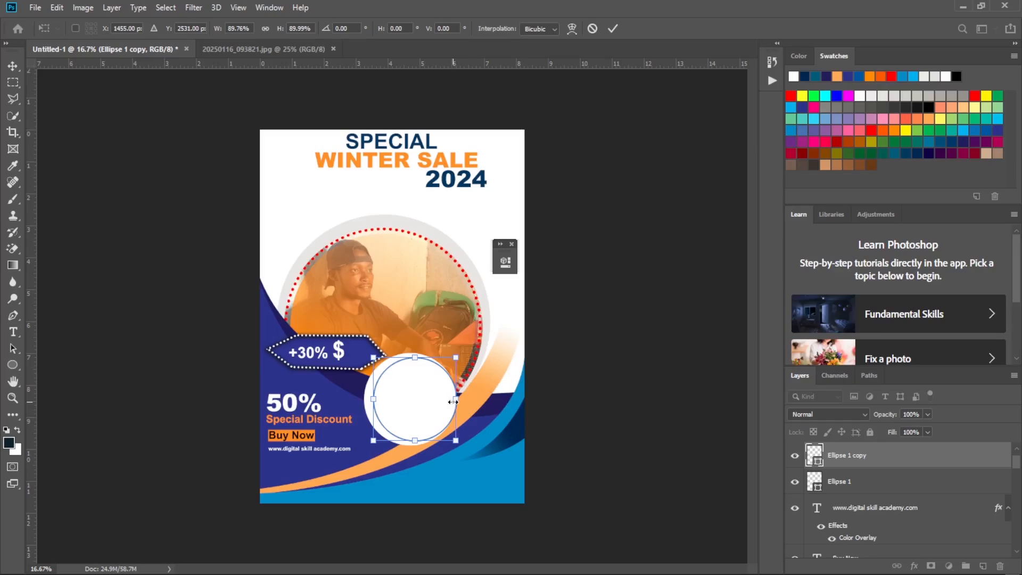
pyautogui.press('Left')
pyautogui.press('Left')
pyautogui.press('Left')
pyautogui.press('Left')
pyautogui.press('Left')
pyautogui.press('Left')
pyautogui.press('Left')
pyautogui.press('Left')
pyautogui.press('Left')
pyautogui.press('Left')
pyautogui.press('Left')
pyautogui.press('Left')
pyautogui.press('Left')
pyautogui.press('Left')
pyautogui.press('Left')
pyautogui.press('Left')
pyautogui.press('Left')
pyautogui.press('Left')
pyautogui.press('Left')
pyautogui.press('Left')
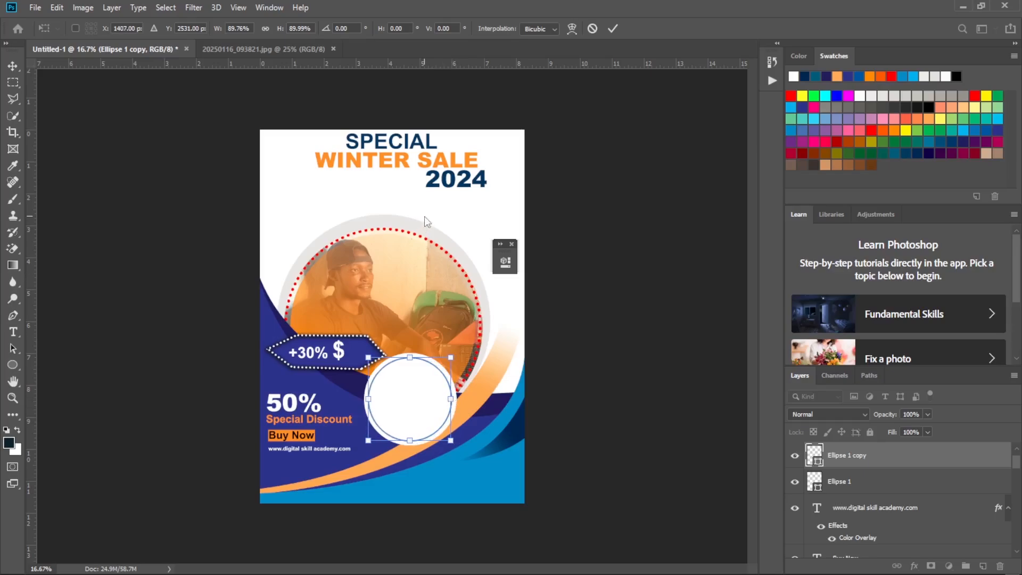
# Remove the smaller circle's fill and give it a dark teal stroke, checking the badge outline in the reference flyer.
pyautogui.click(13, 364)
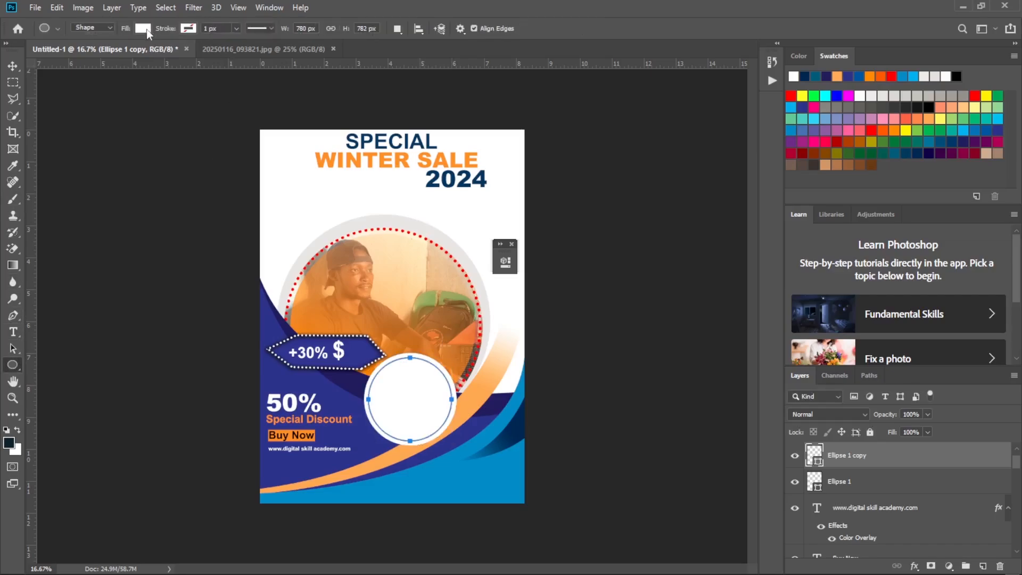
pyautogui.click(143, 29)
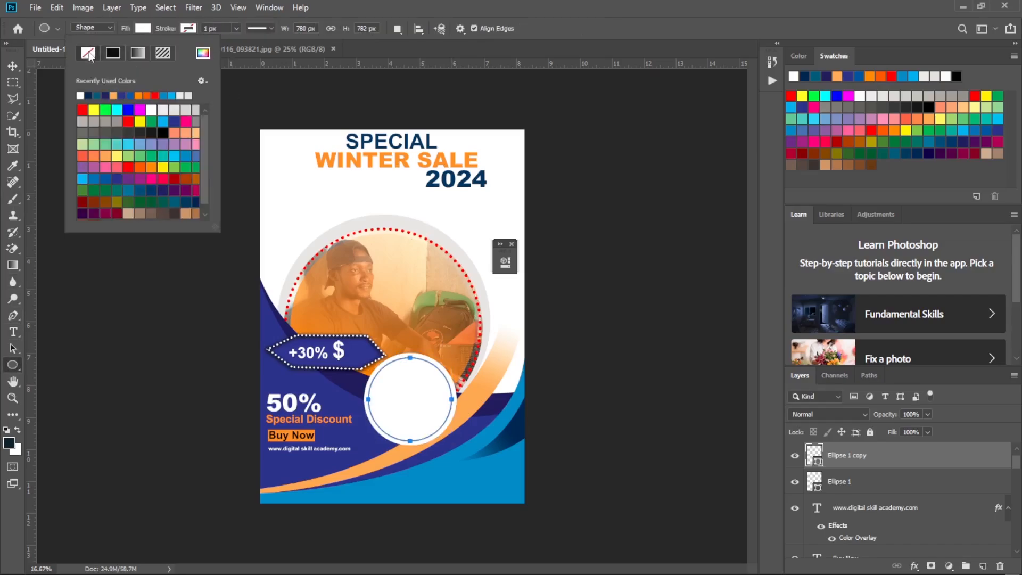
pyautogui.click(189, 28)
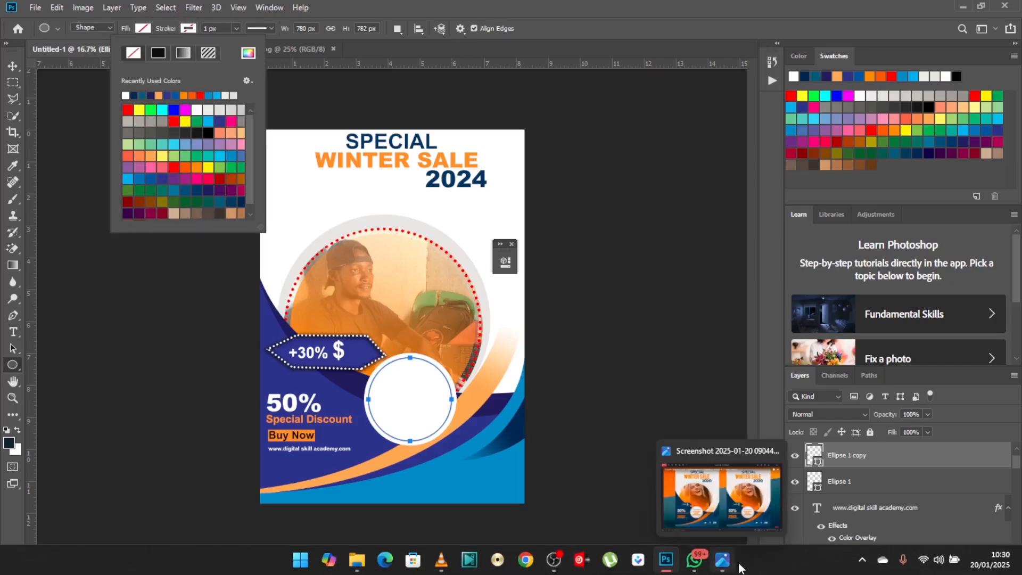
pyautogui.click(724, 567)
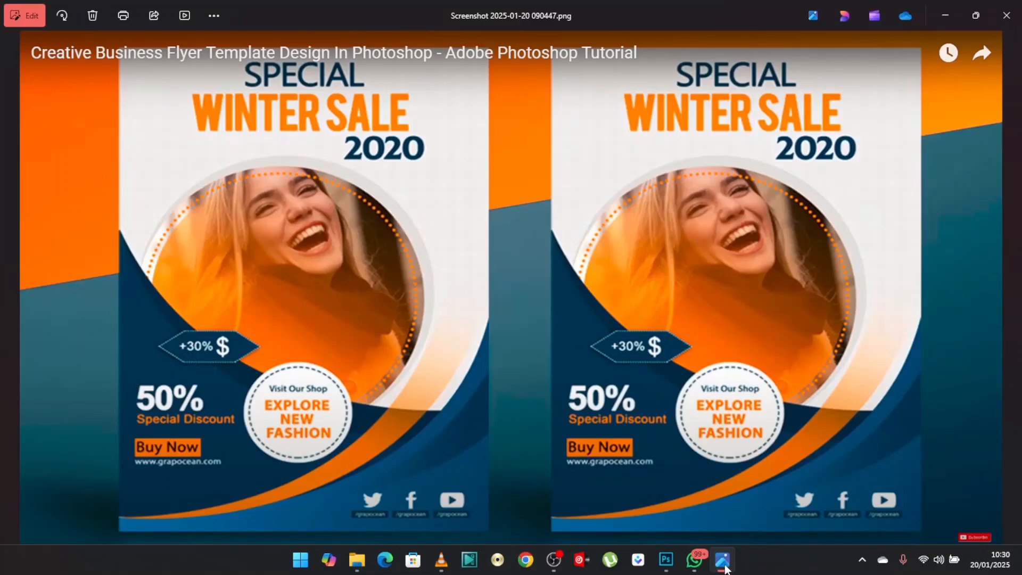
pyautogui.click(724, 567)
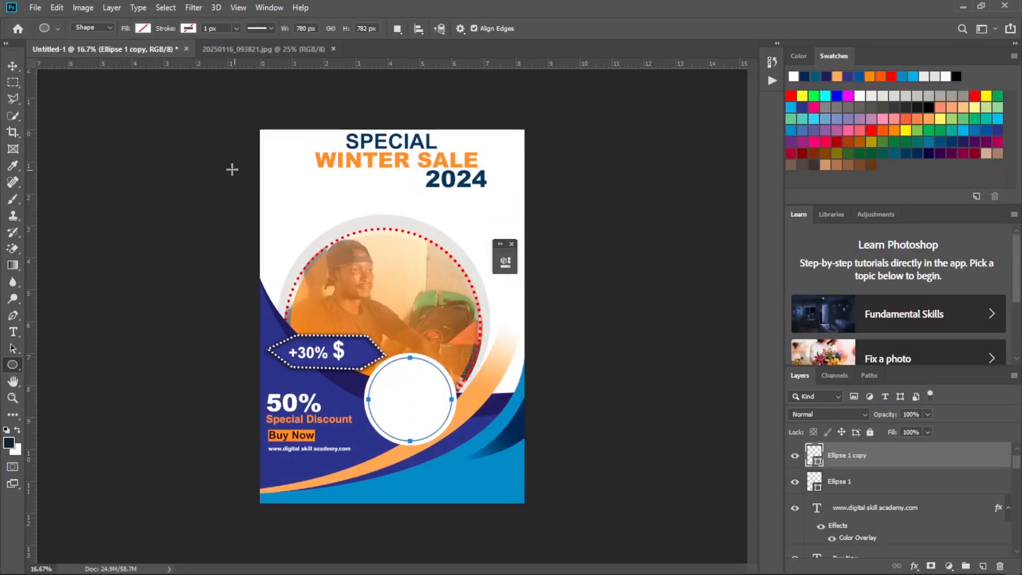
pyautogui.click(188, 28)
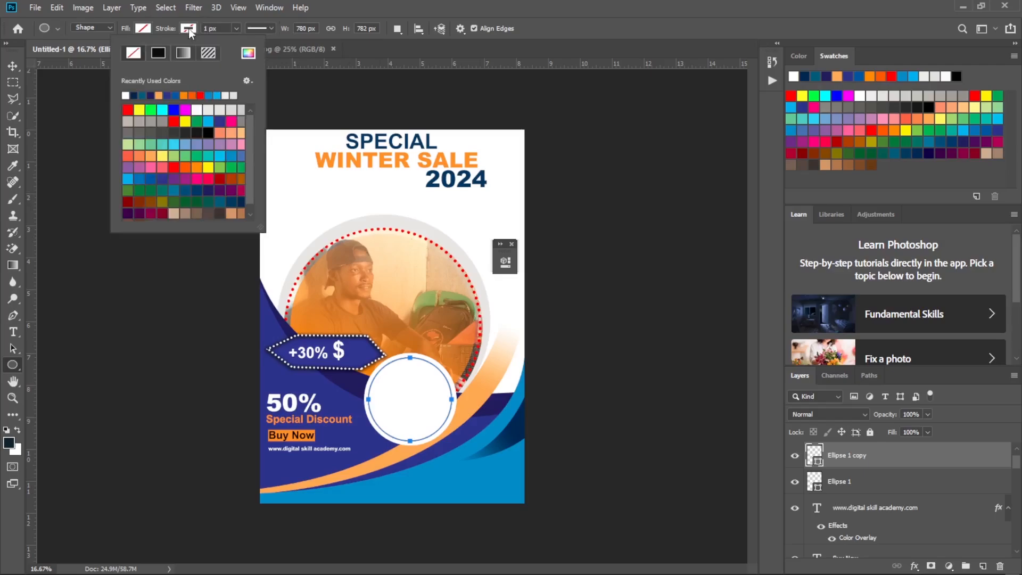
pyautogui.click(142, 95)
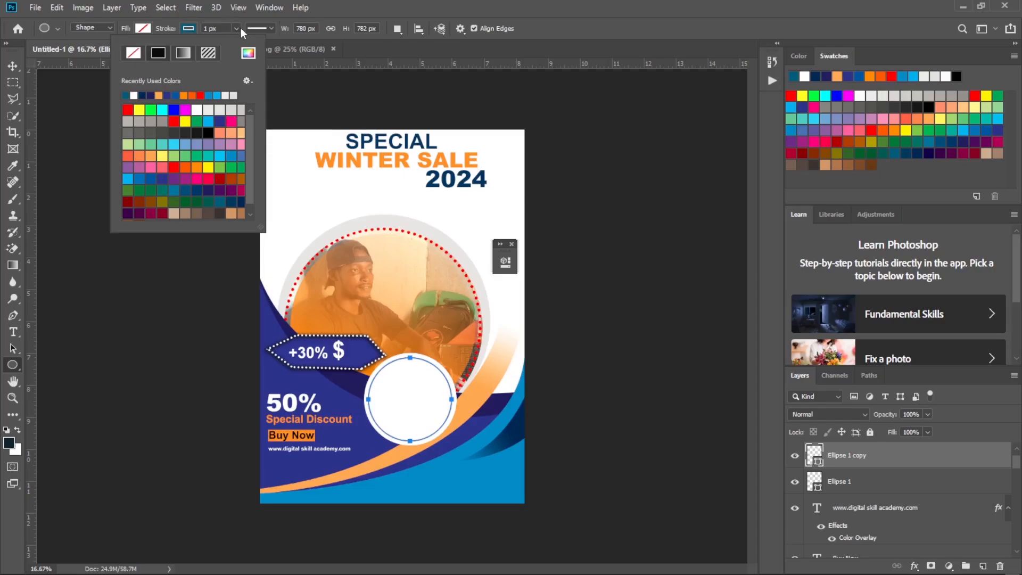
# Give the inner circle's stroke the dotted line style and thicken it to about 23.8 px.
pyautogui.click(270, 27)
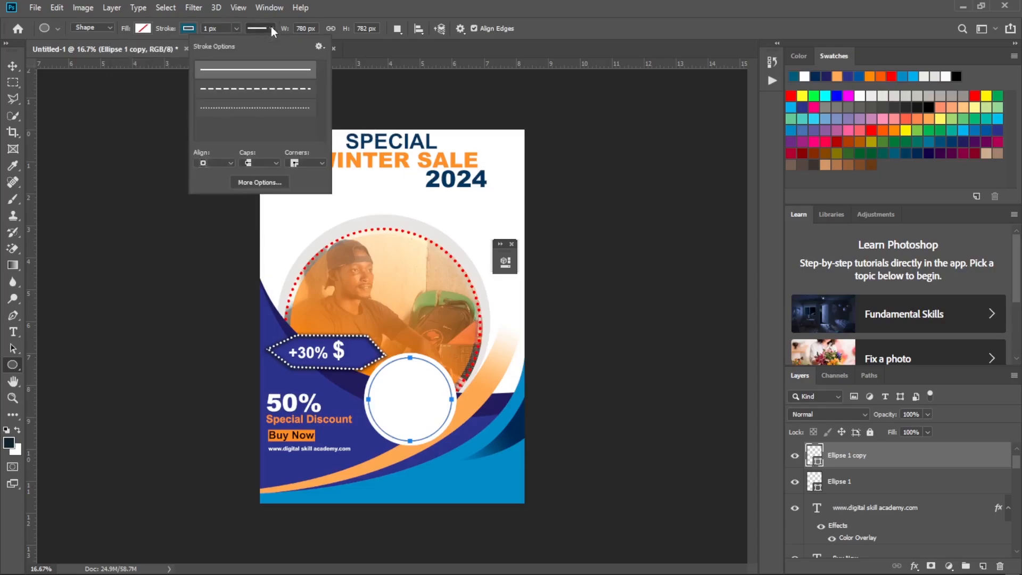
pyautogui.click(262, 107)
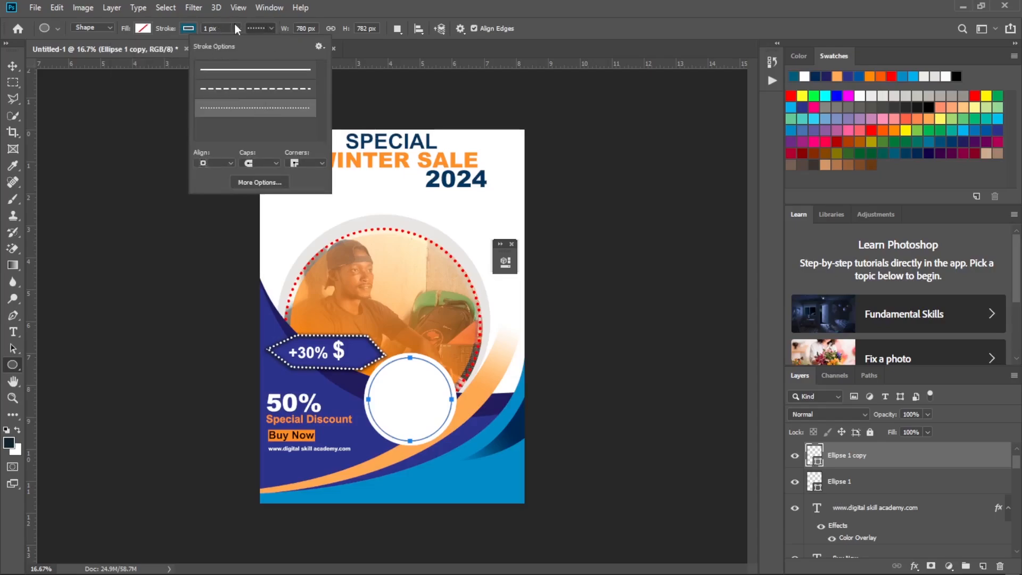
pyautogui.click(236, 28)
pyautogui.moveTo(235, 40); pyautogui.dragTo(241, 42)
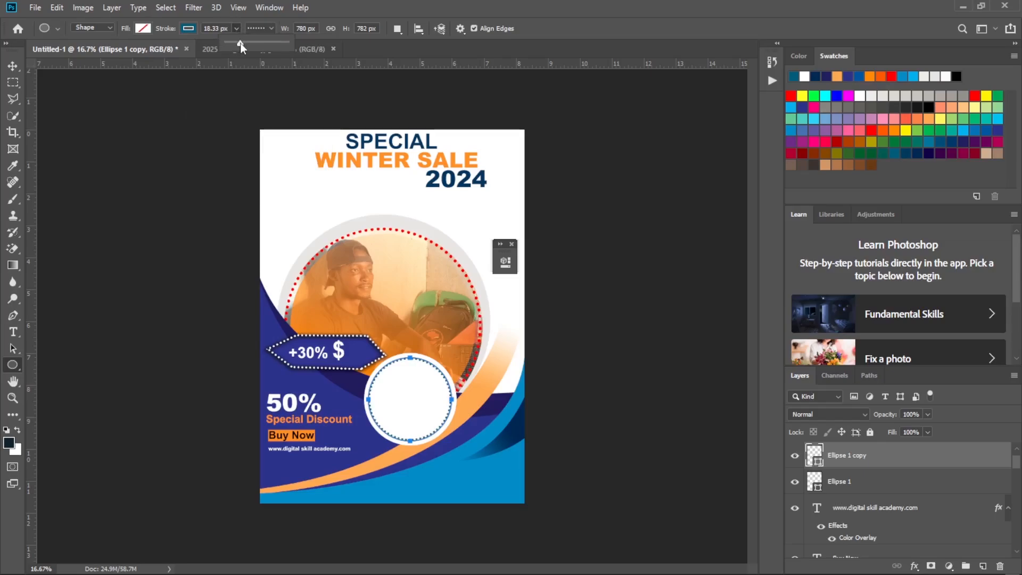
pyautogui.moveTo(240, 43); pyautogui.dragTo(241, 43)
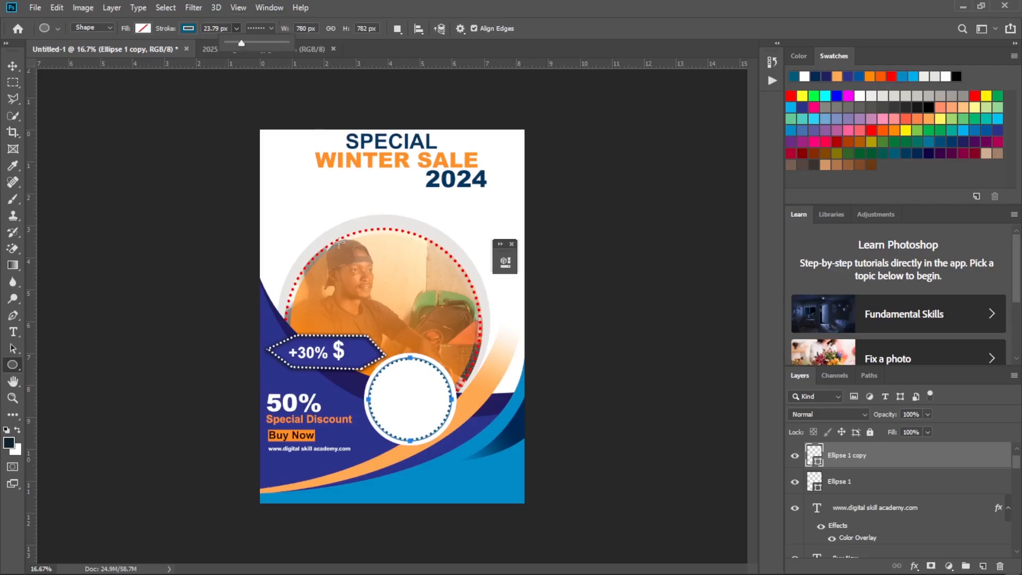
# Enlarge the dotted inner ring toward its upper-right corner to about 106% width and 105.5% height, then deselect it.
pyautogui.hotkey('ctrl', 't')
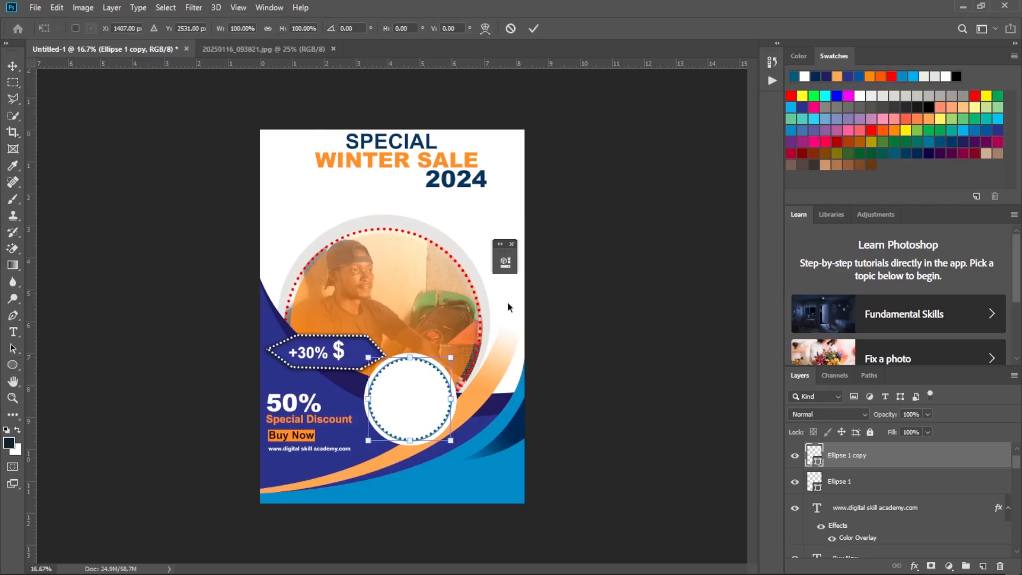
pyautogui.moveTo(451, 357); pyautogui.dragTo(457, 352)
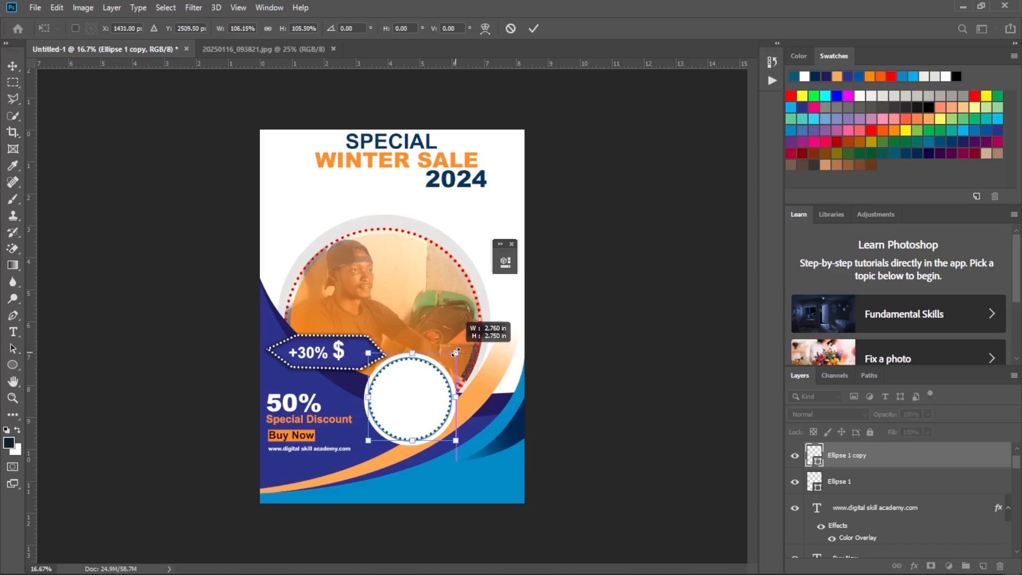
pyautogui.click(535, 28)
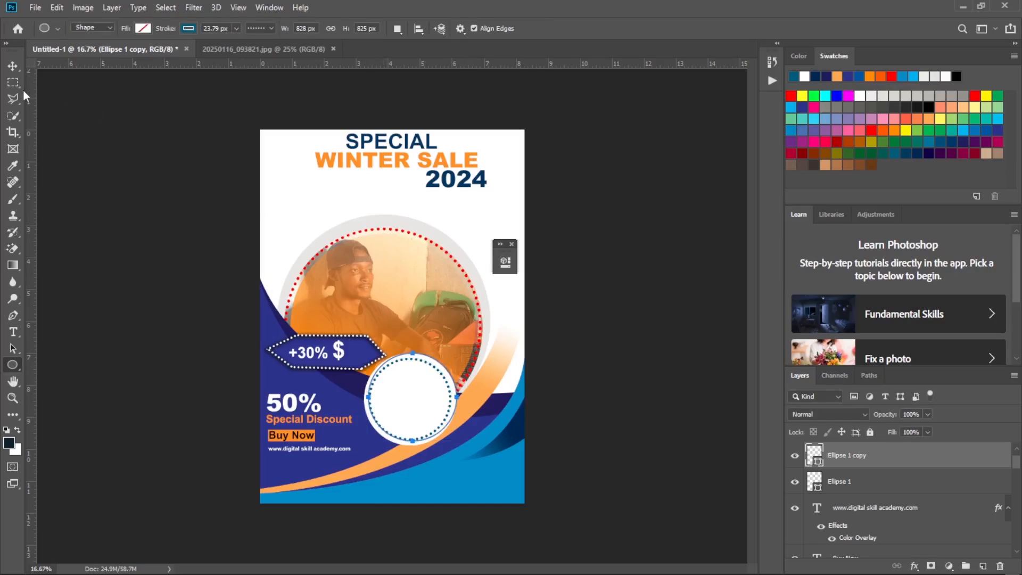
pyautogui.click(12, 66)
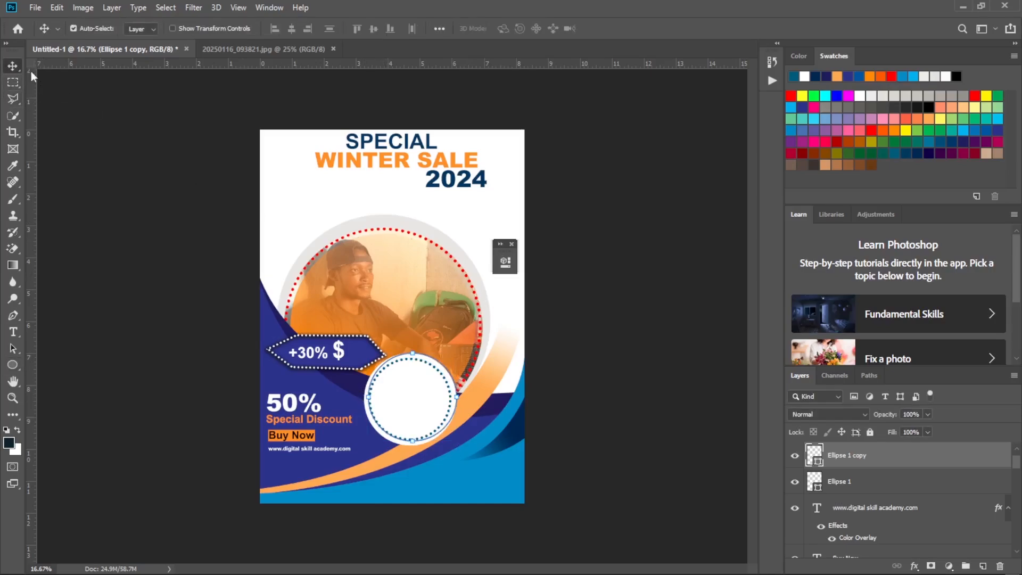
pyautogui.click(615, 401)
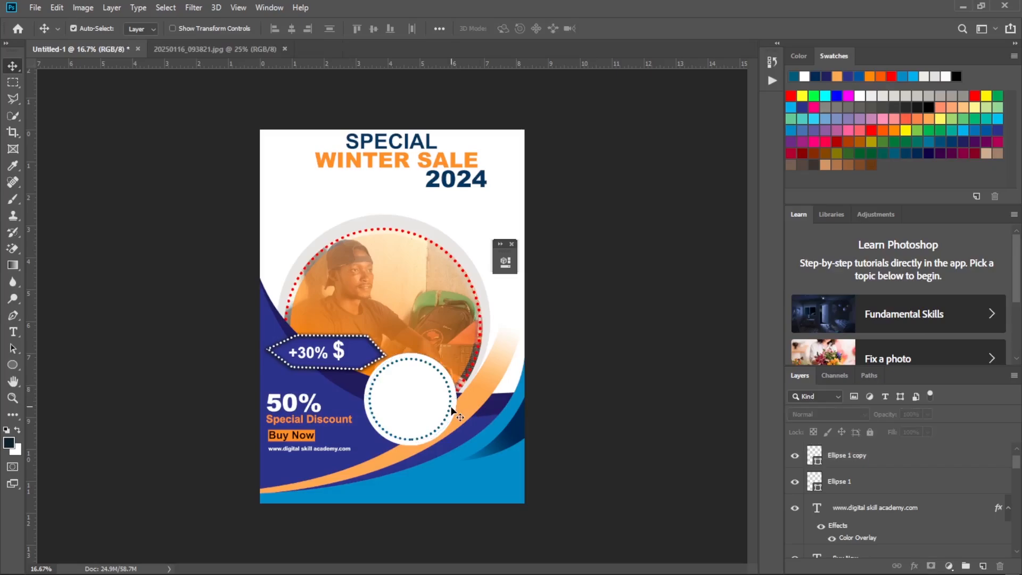
# Select the white badge circle and nudge it slightly down behind the dotted ring.
pyautogui.click(425, 439)
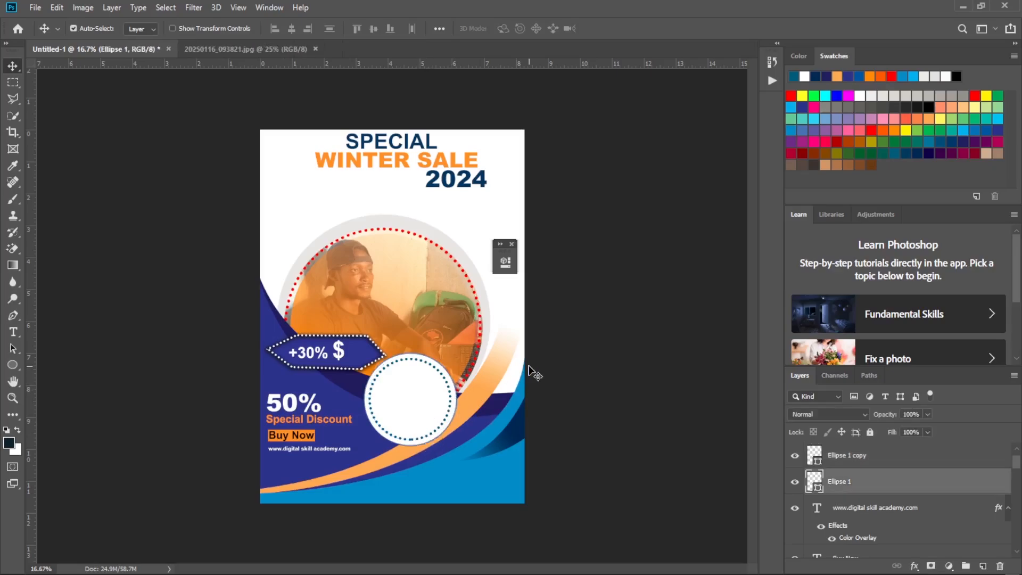
pyautogui.hotkey('ctrl', 'z')
pyautogui.hotkey('ctrl', 'z')
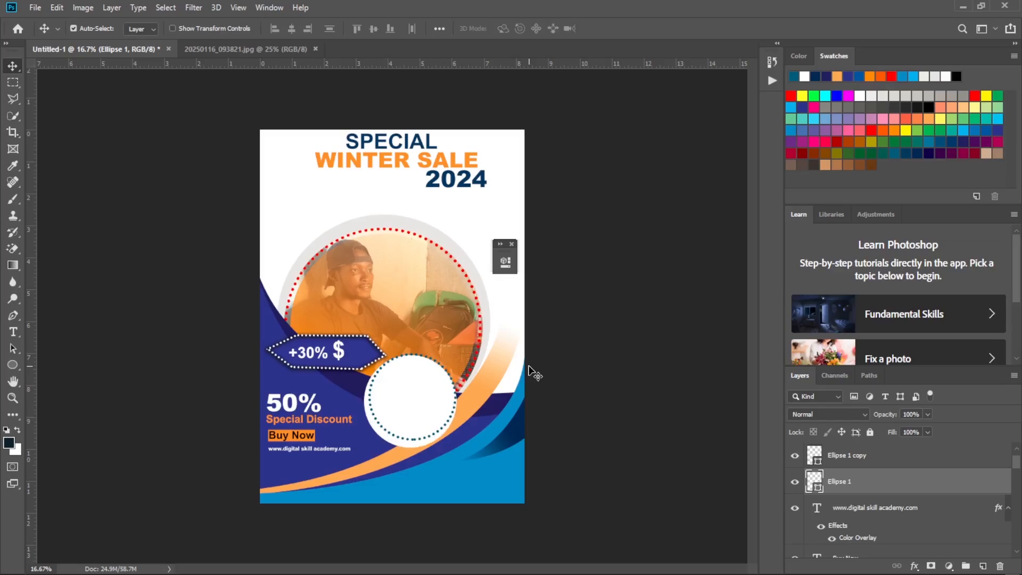
# Try to scale the white badge circle down from its upper-right corner, undoing each resize.
pyautogui.hotkey('ctrl', 't')
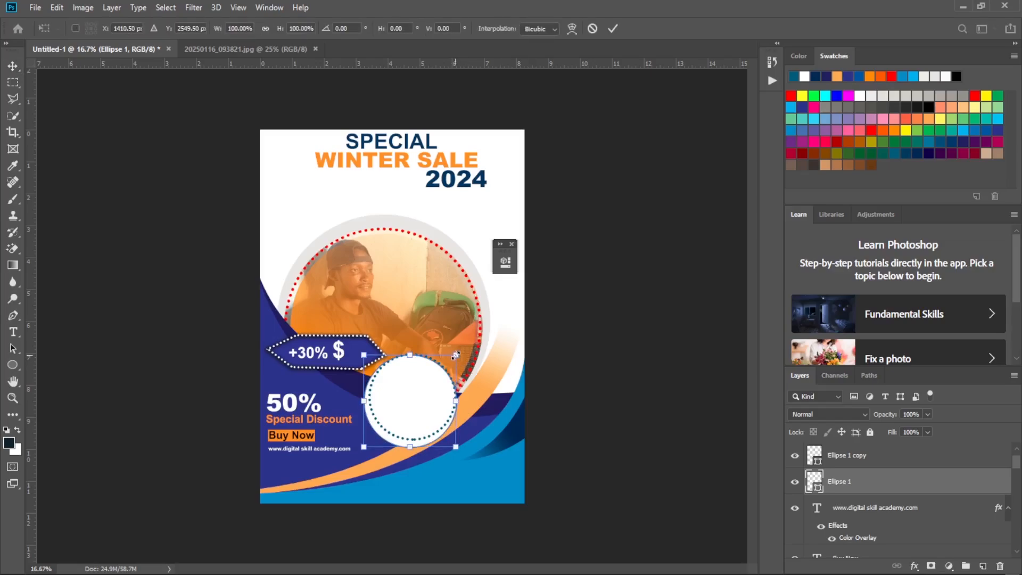
pyautogui.moveTo(456, 355); pyautogui.dragTo(450, 359)
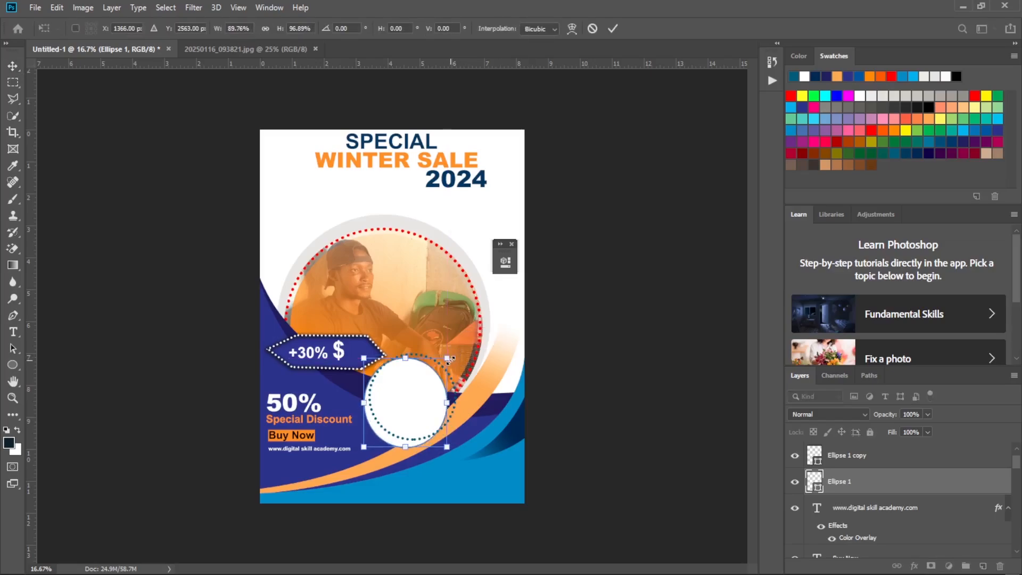
pyautogui.hotkey('ctrl', 'z')
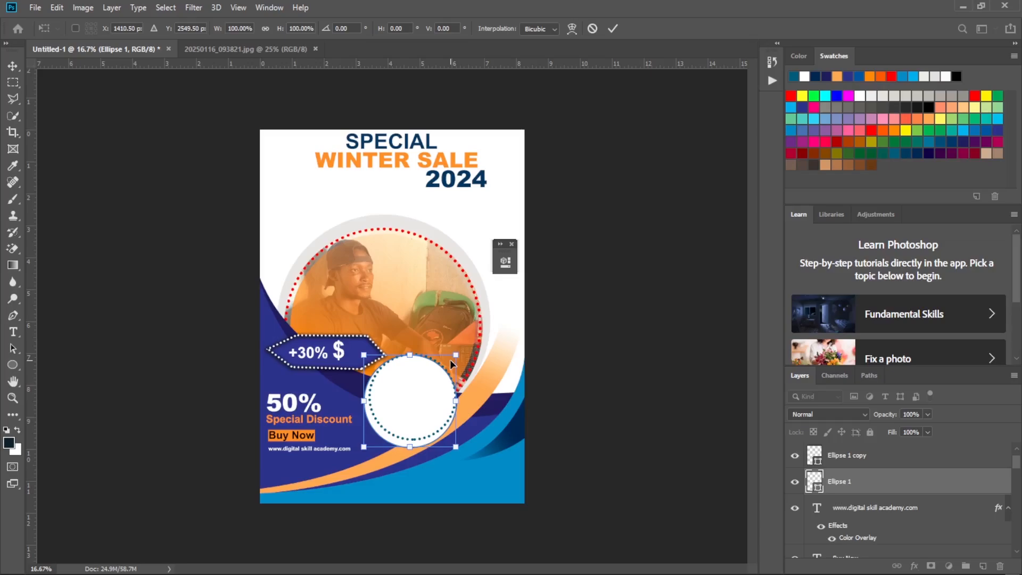
pyautogui.moveTo(519, 572)
pyautogui.moveTo(453, 359); pyautogui.dragTo(448, 363)
pyautogui.hotkey('ctrl', 'z')
pyautogui.click(613, 28)
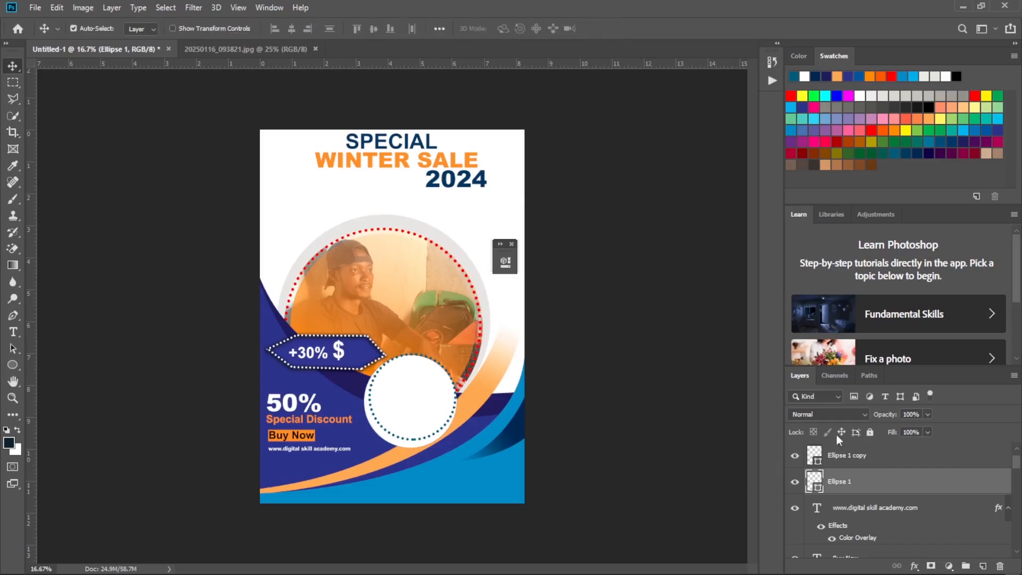
# Select the layer of the badge's dotted inner ring.
pyautogui.click(887, 455)
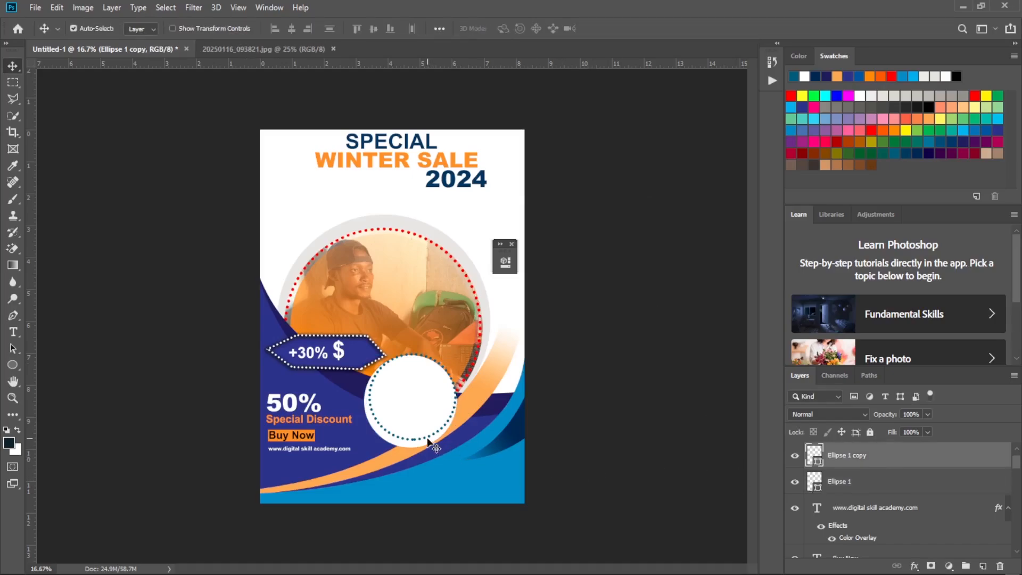
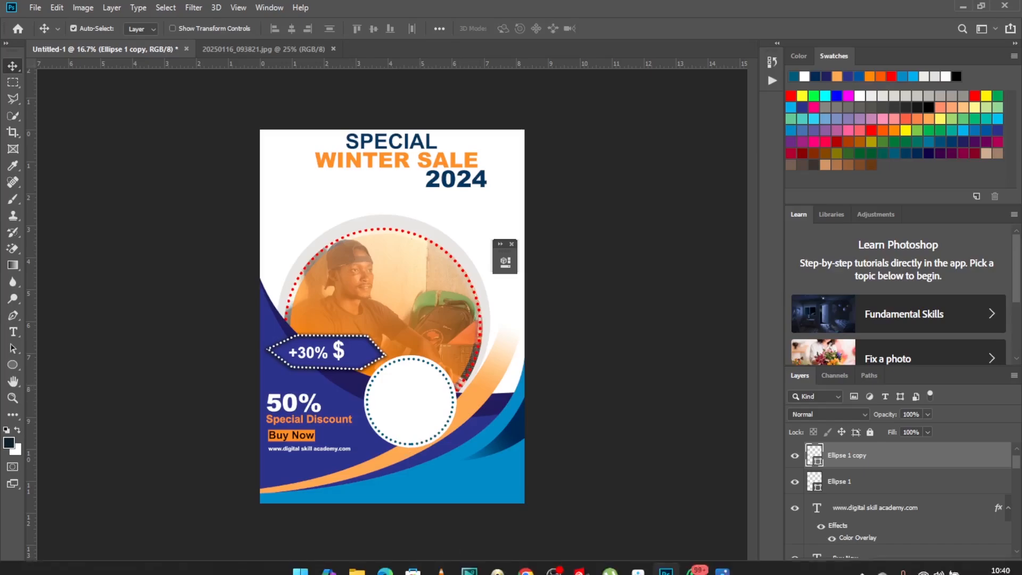
# Check the reference flyer's badge wording and draw a 24 pt Arial Bold text box over the photo above the white badge.
pyautogui.click(722, 561)
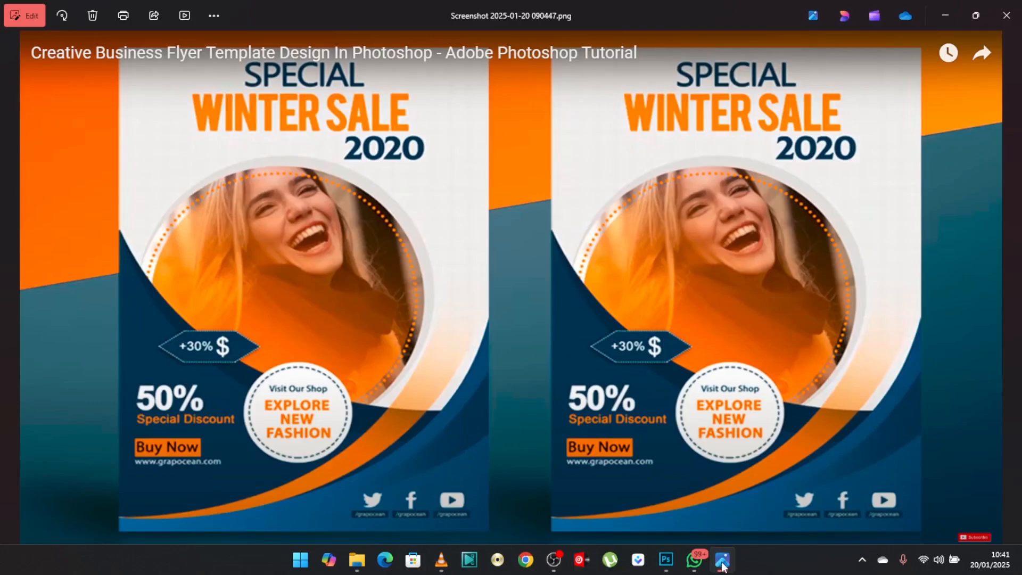
pyautogui.click(672, 566)
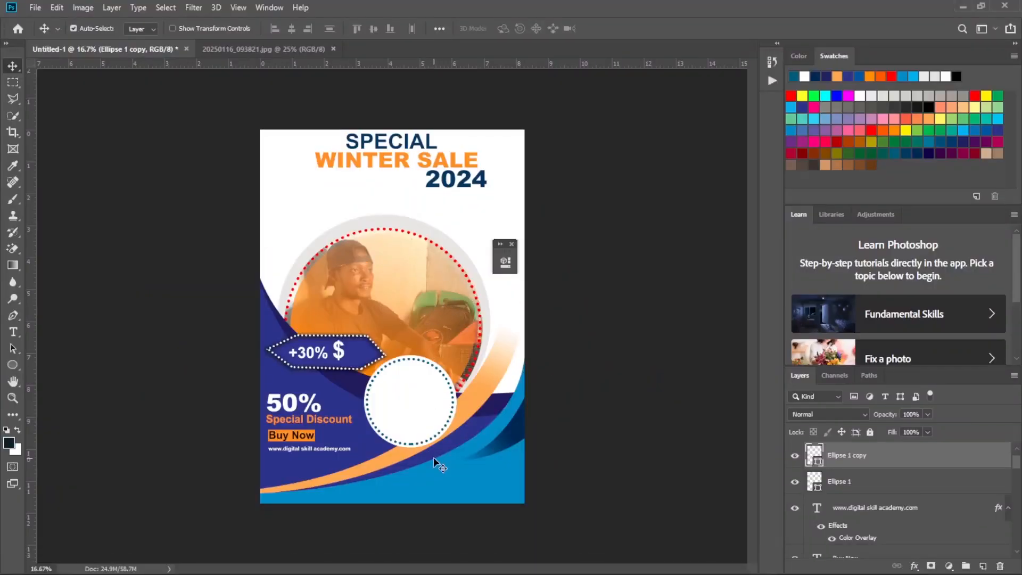
pyautogui.hotkey('ctrl', '+')
pyautogui.hotkey('ctrl', '+')
pyautogui.hotkey('ctrl', '+')
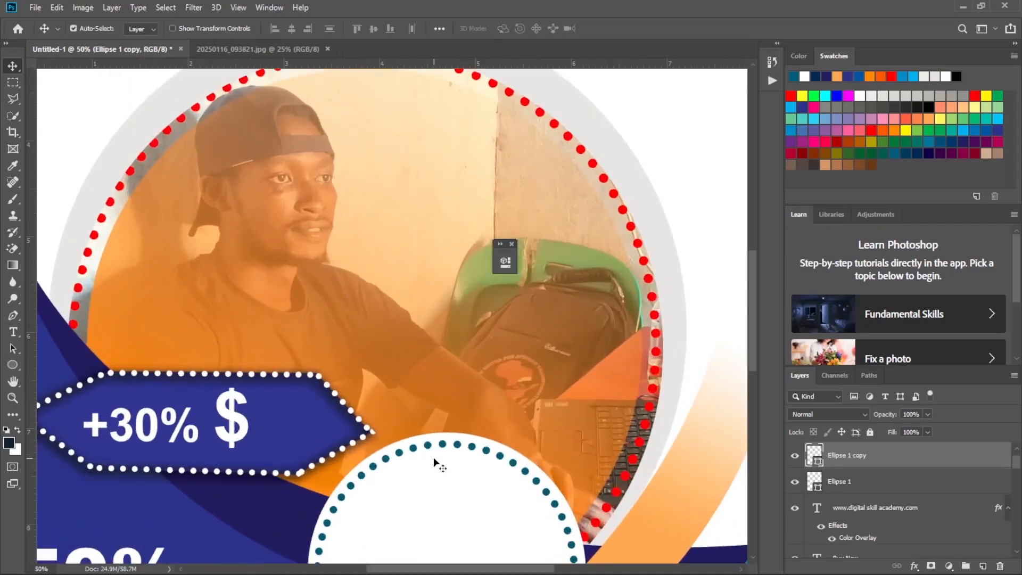
pyautogui.scroll(-5, 459, 485)
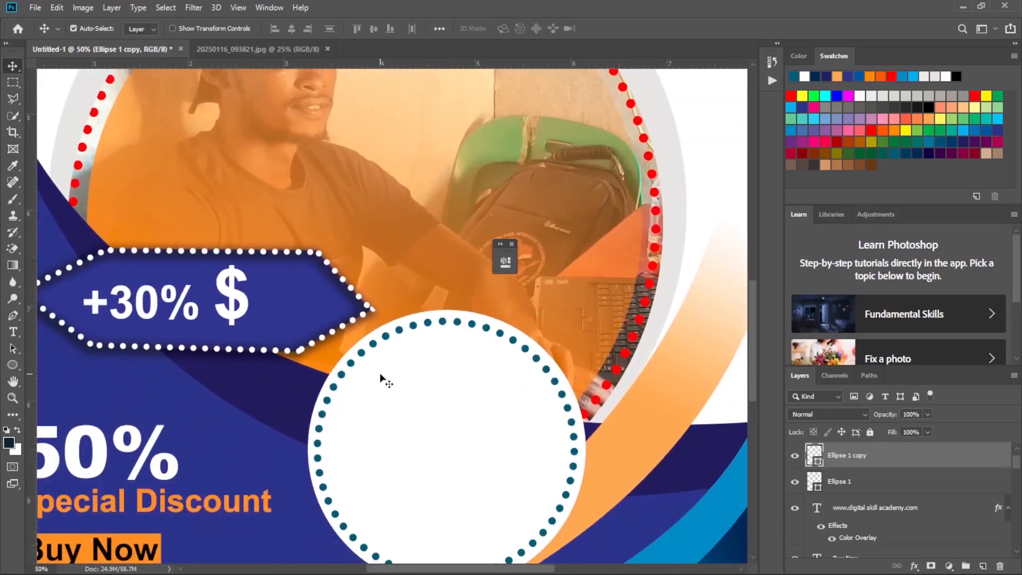
pyautogui.click(15, 333)
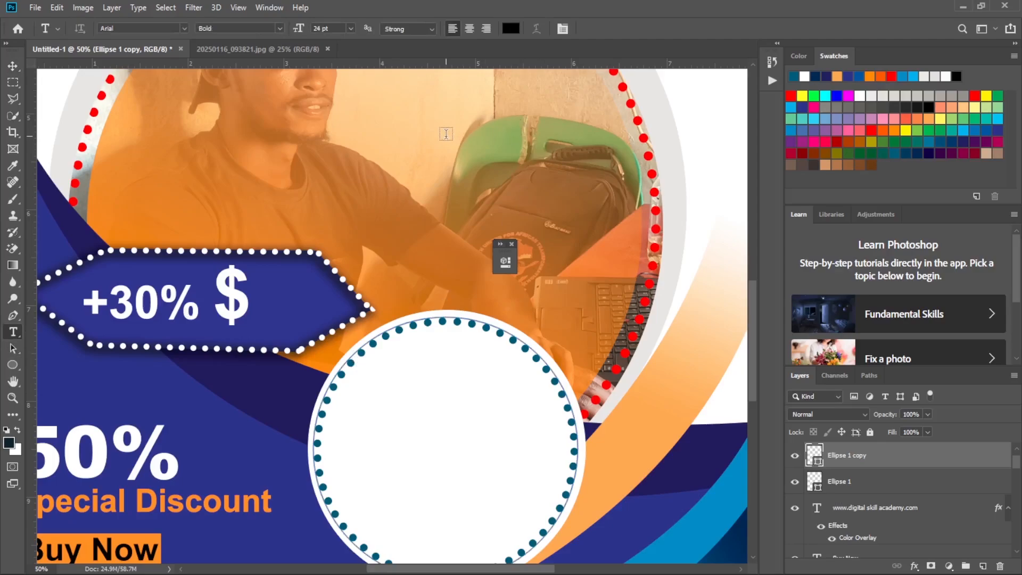
pyautogui.moveTo(346, 149); pyautogui.dragTo(564, 185)
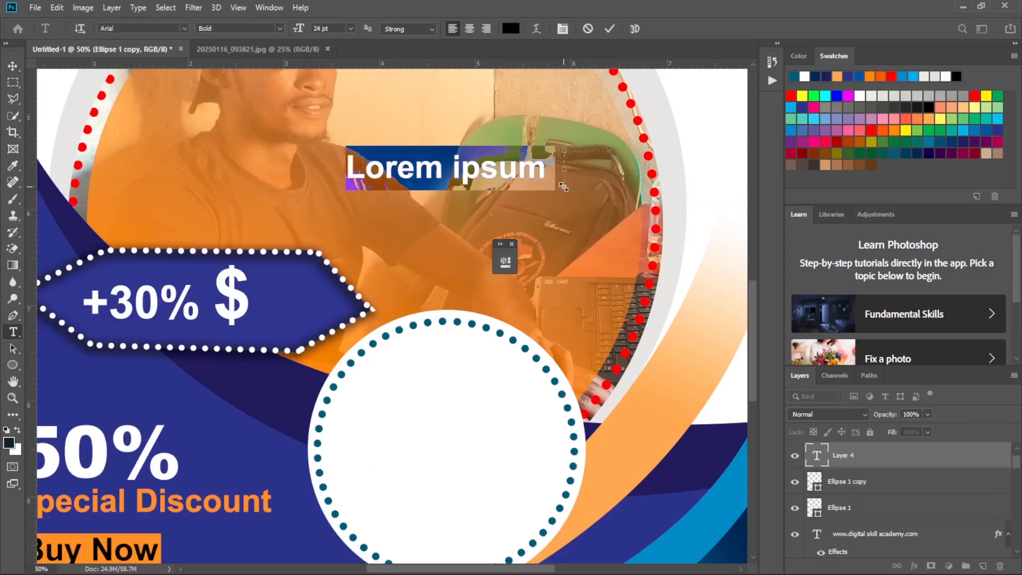
# Enter "Visit YUFAT" in the text box, narrow the box to fit the text and commit it.
pyautogui.write('vi')
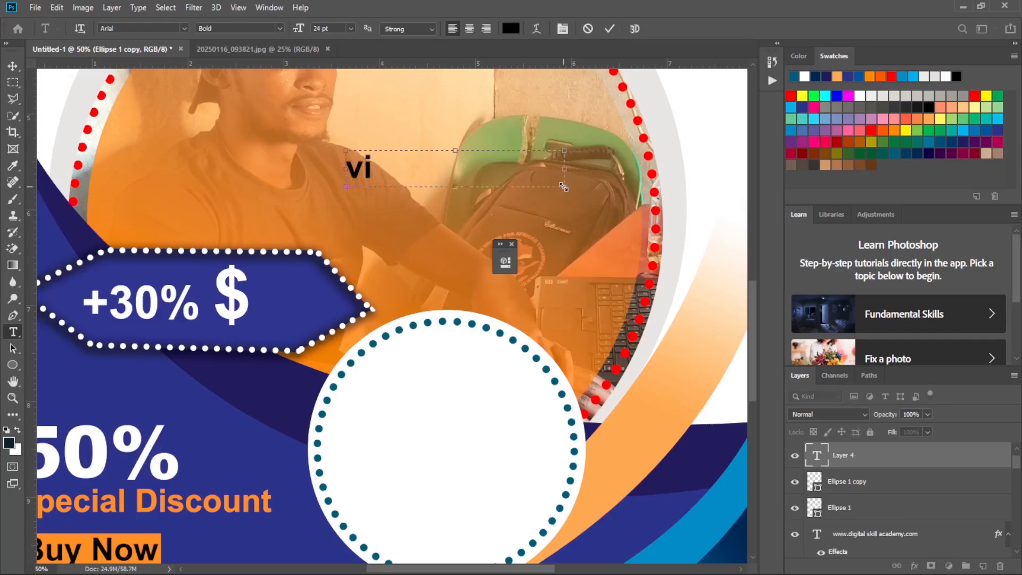
pyautogui.press('BackSpace')
pyautogui.press('BackSpace')
pyautogui.write('Vi')
pyautogui.press('BackSpace')
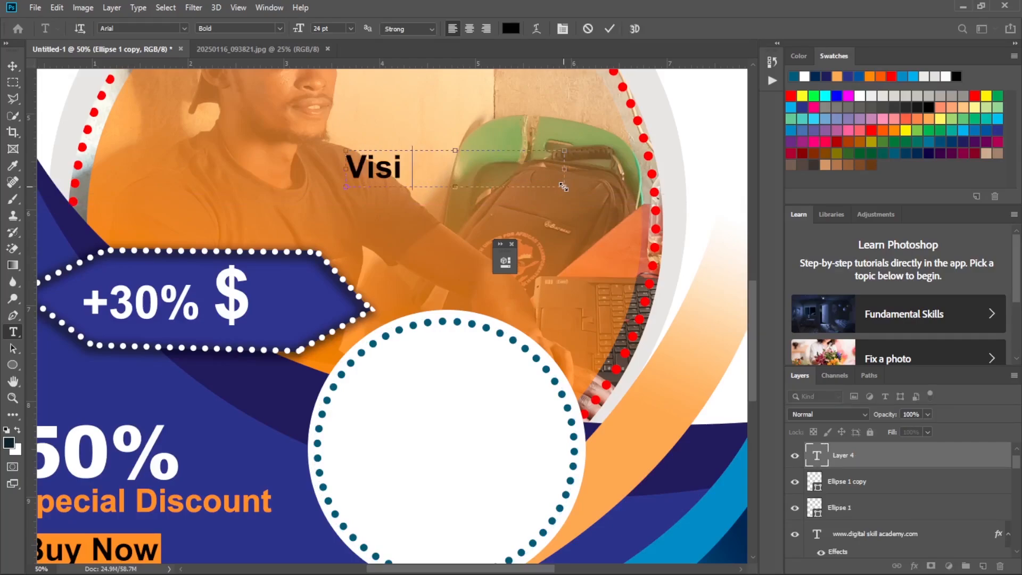
pyautogui.write('tour')
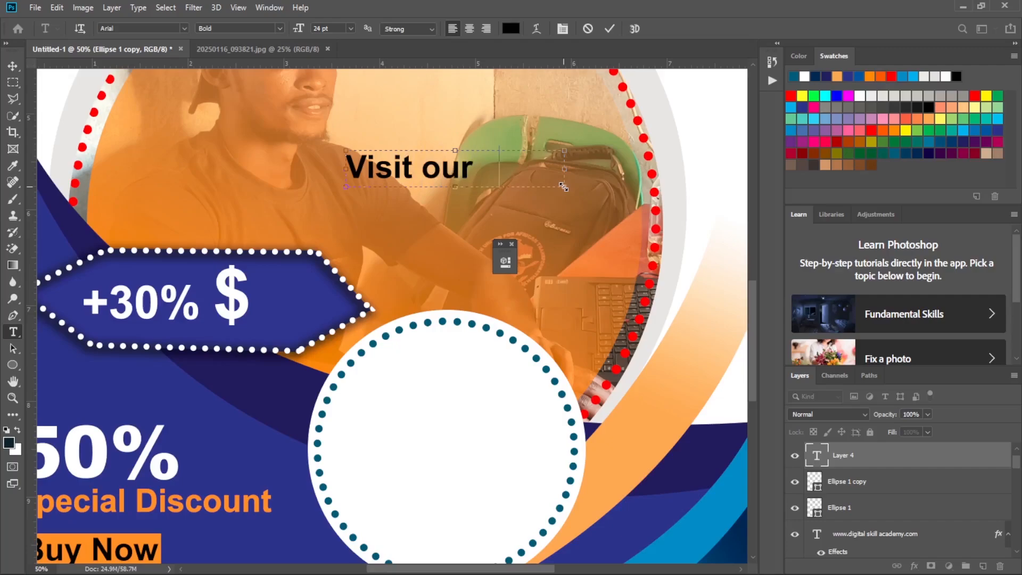
pyautogui.write('e')
pyautogui.press('BackSpace')
pyautogui.press('BackSpace')
pyautogui.press('BackSpace')
pyautogui.press('BackSpace')
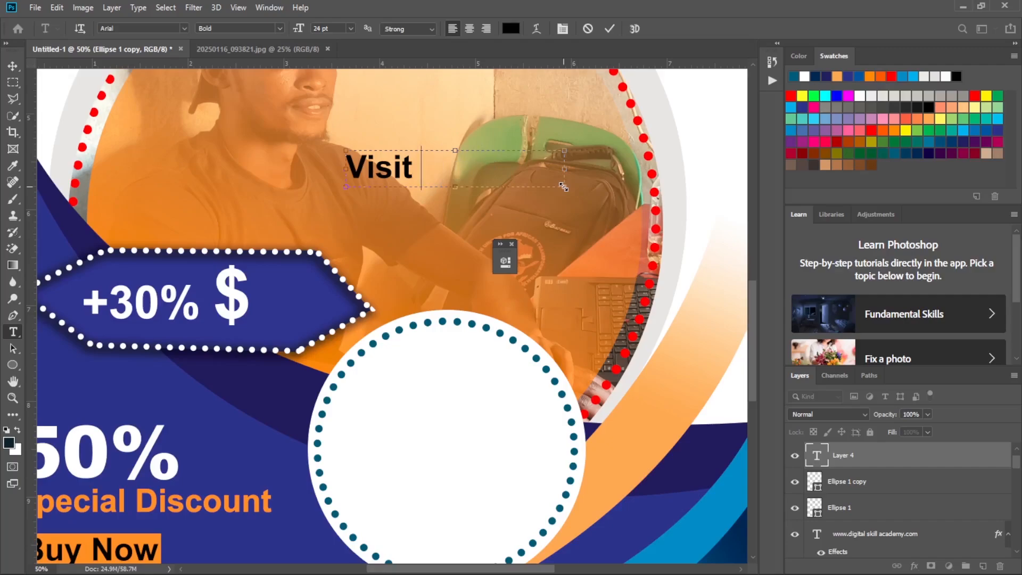
pyautogui.write('YUFAT')
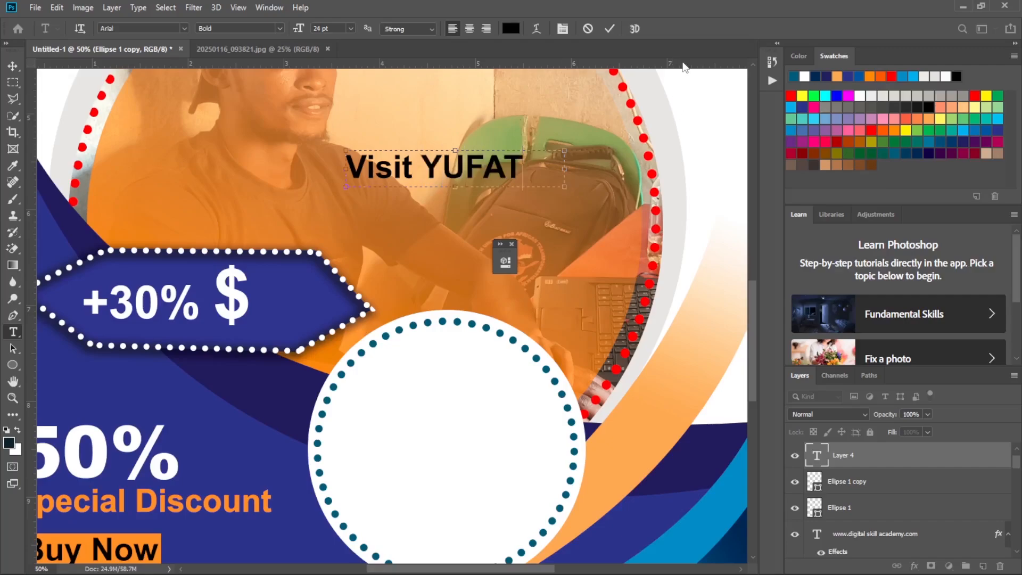
pyautogui.moveTo(562, 169); pyautogui.dragTo(527, 171)
pyautogui.click(611, 30)
# Move "Visit YUFAT" into the upper part of the white badge and scale it down to about 19 pt.
pyautogui.press('v')
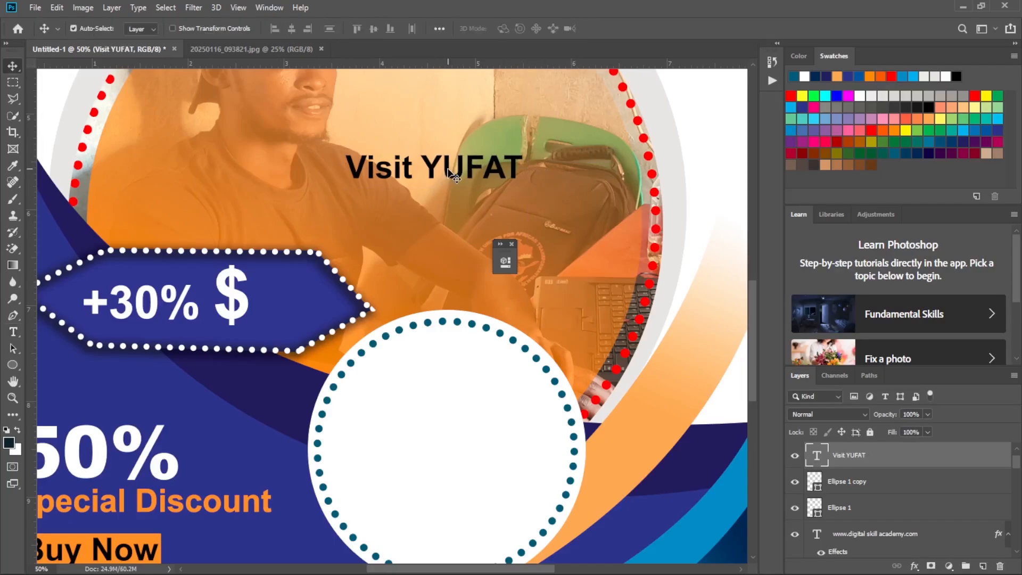
pyautogui.moveTo(452, 176); pyautogui.dragTo(472, 384)
pyautogui.hotkey('ctrl', 't')
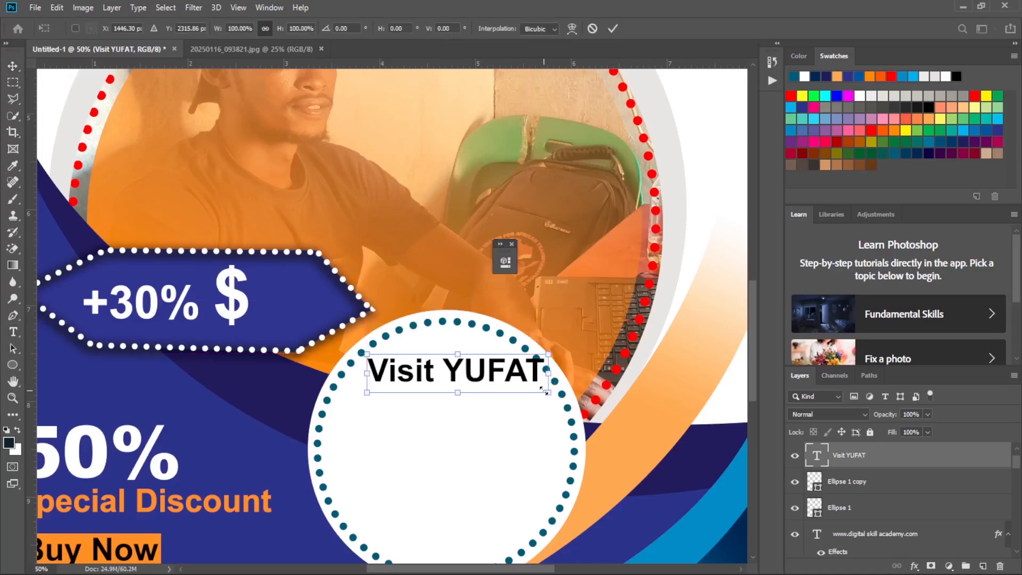
pyautogui.moveTo(547, 393); pyautogui.dragTo(474, 373)
pyautogui.press('Return')
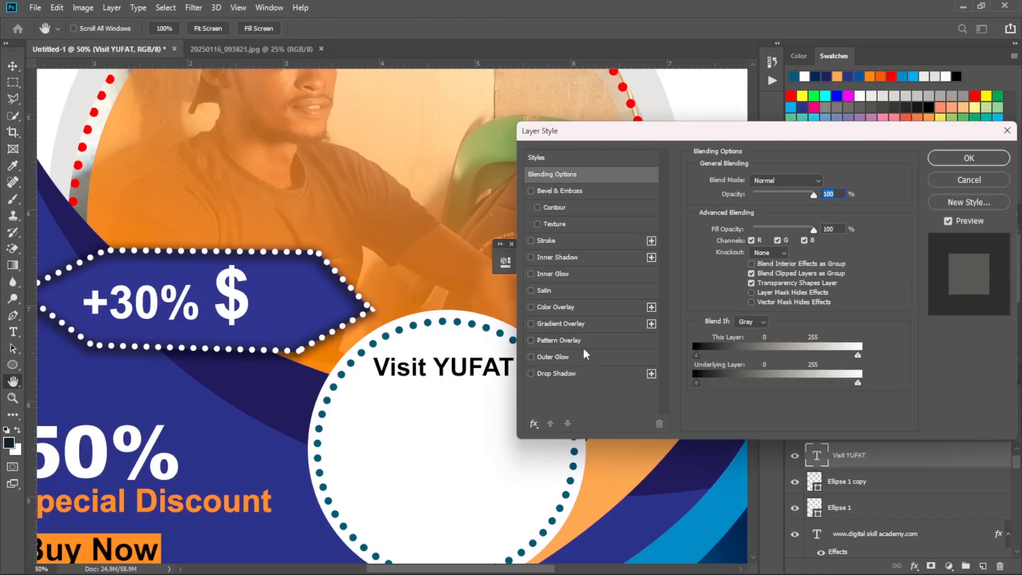
# Give "Visit YUFAT" a Color Overlay in teal 006666, sampled from the badge's dotted ring.
pyautogui.click(581, 307)
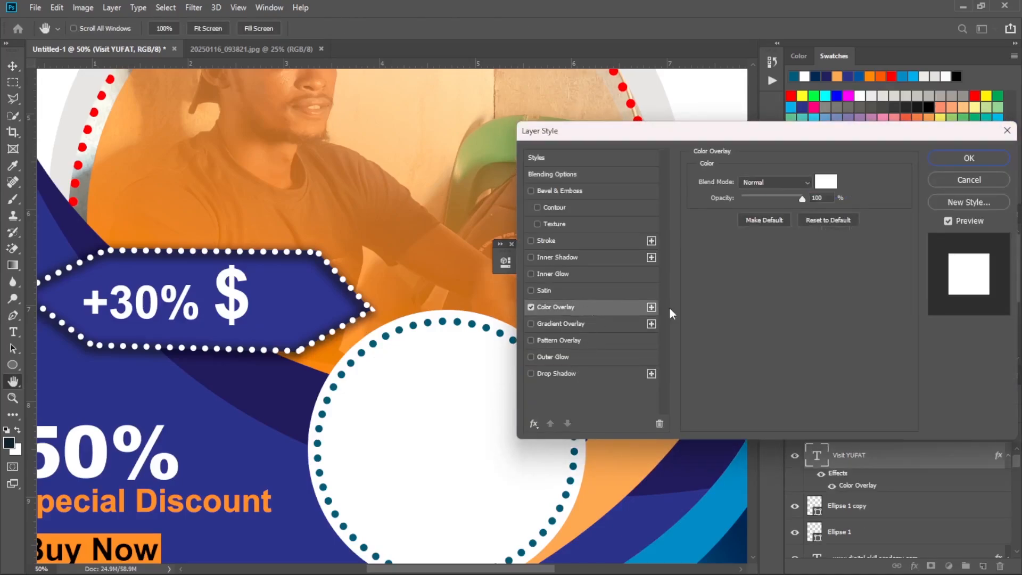
pyautogui.click(826, 181)
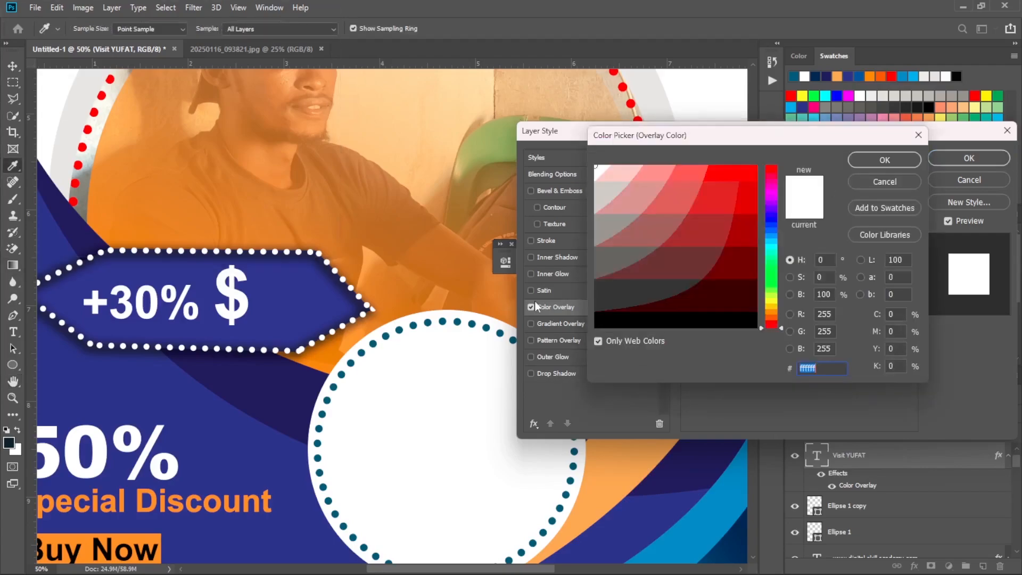
pyautogui.click(386, 336)
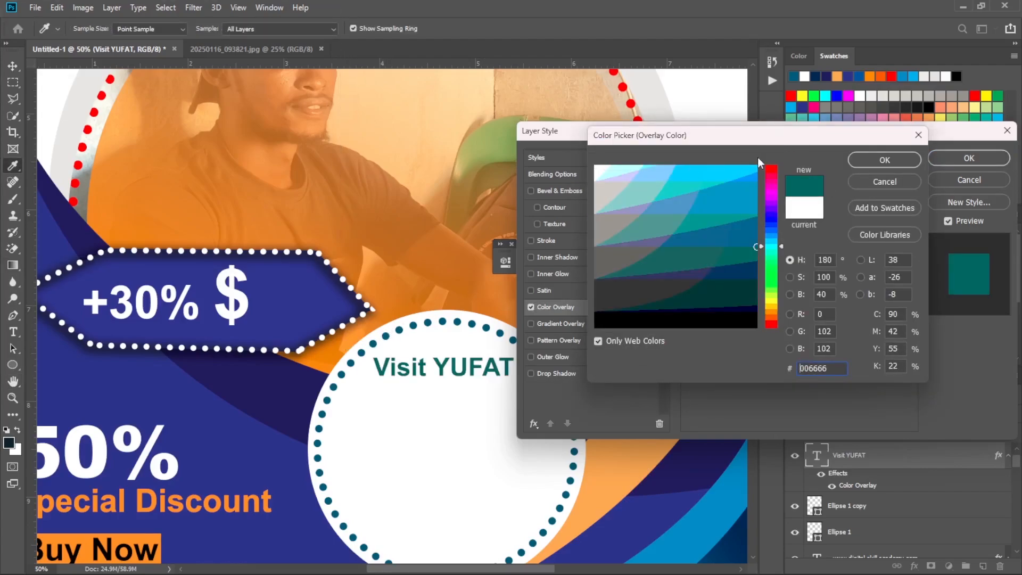
pyautogui.click(912, 159)
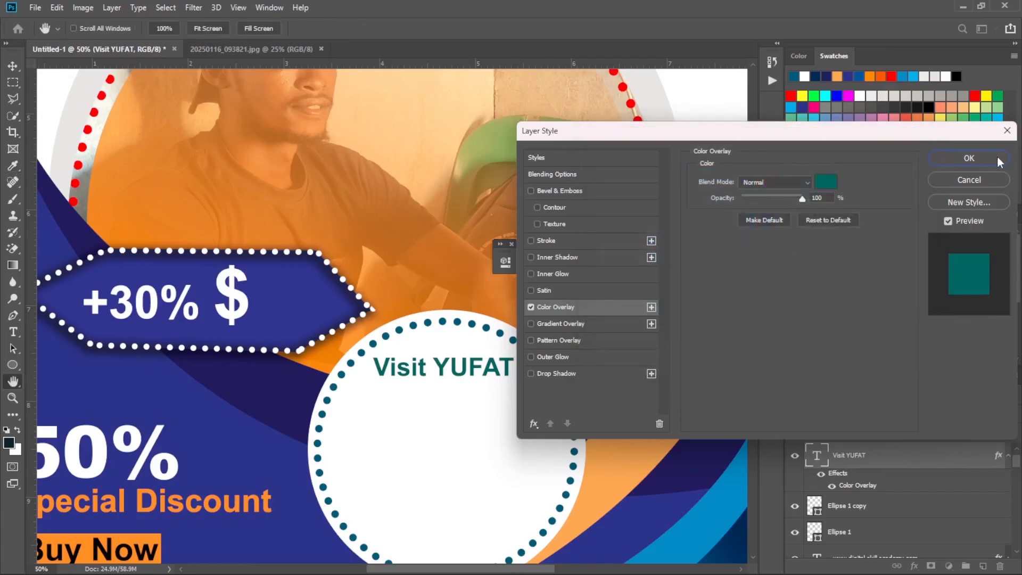
pyautogui.press('Return')
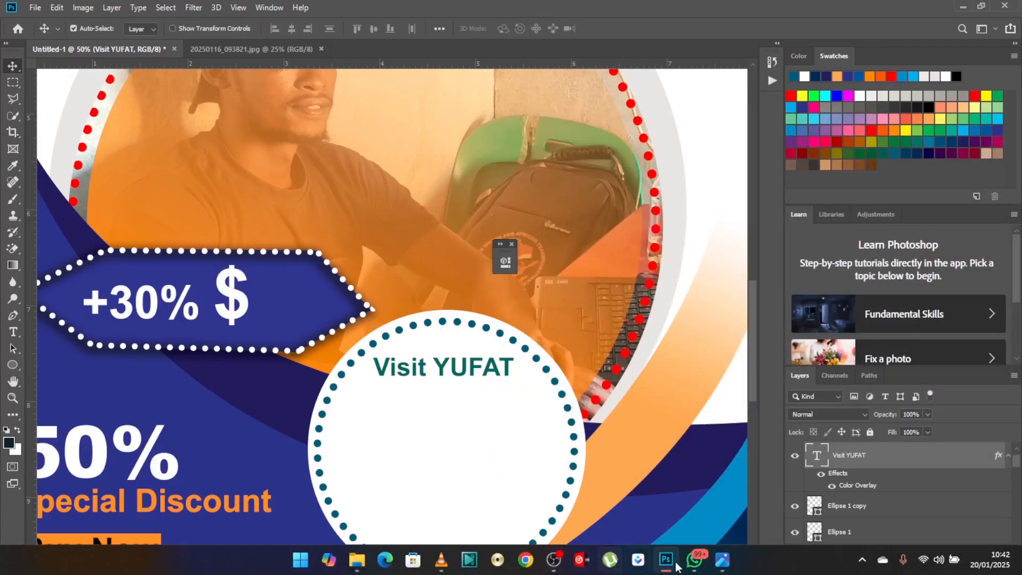
# Draw a second, taller text box over the photo above the badge, checking the reference flyer for the slogan.
pyautogui.click(722, 560)
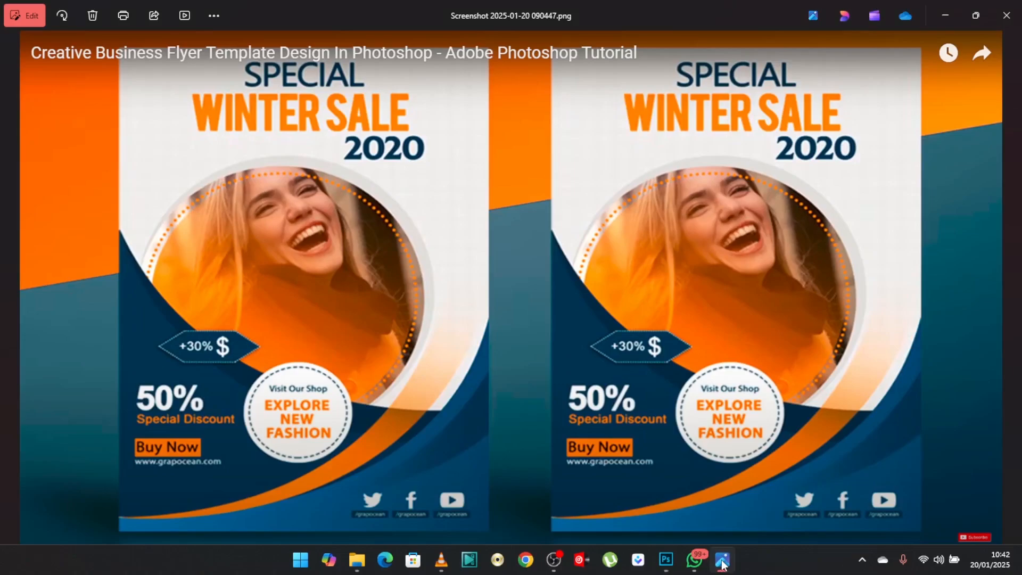
pyautogui.click(722, 562)
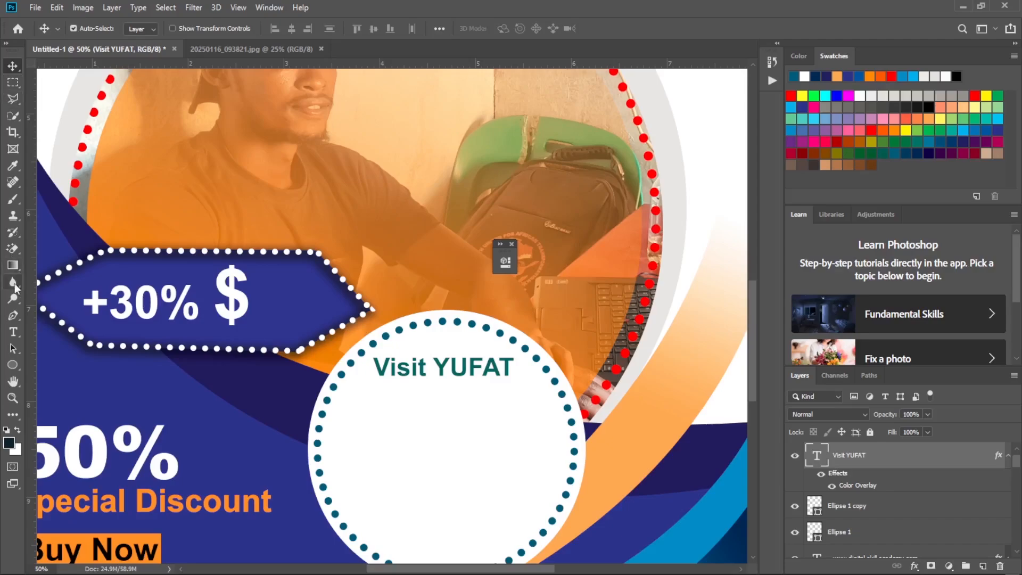
pyautogui.click(11, 333)
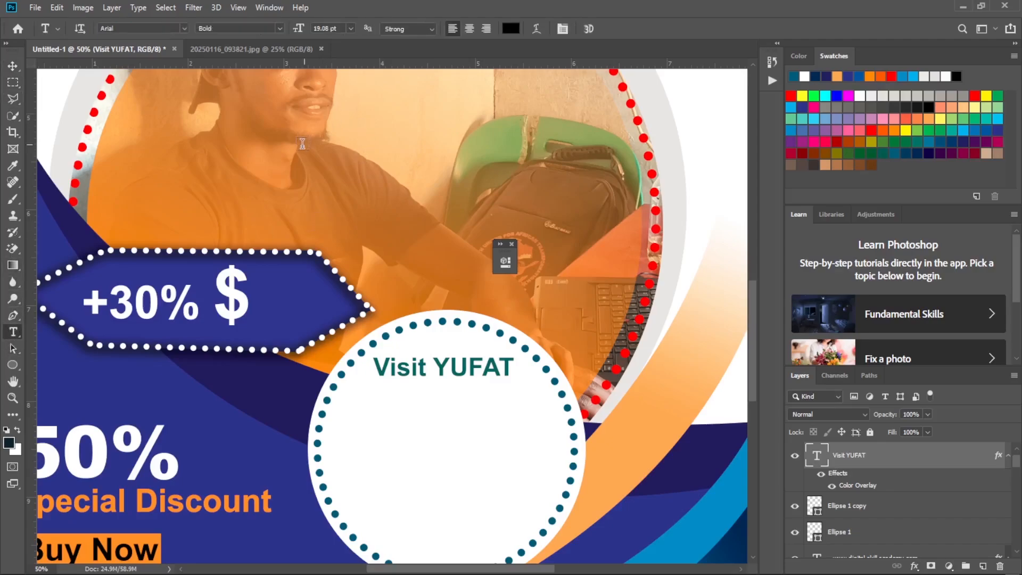
pyautogui.moveTo(301, 146); pyautogui.dragTo(586, 241)
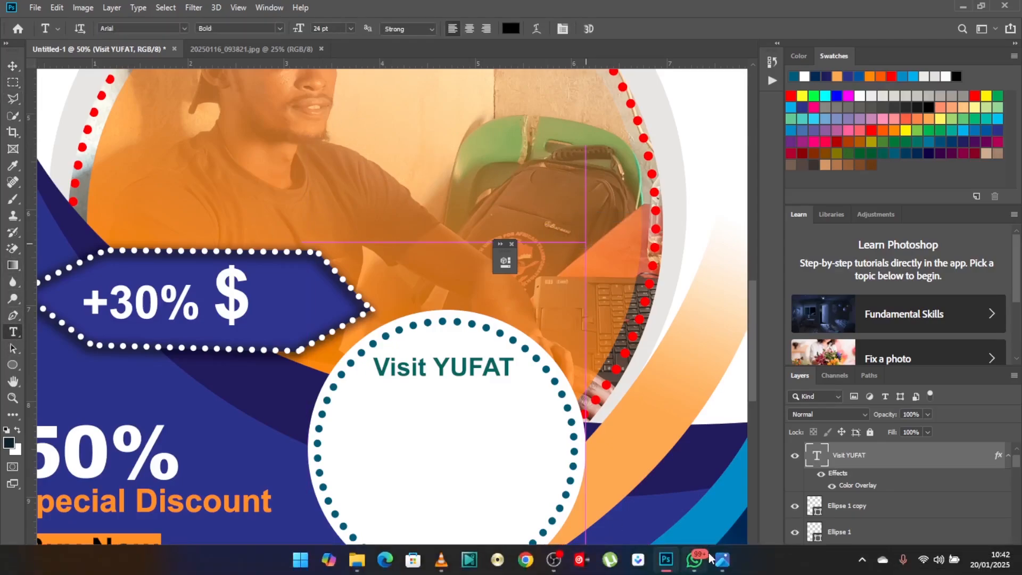
pyautogui.click(721, 560)
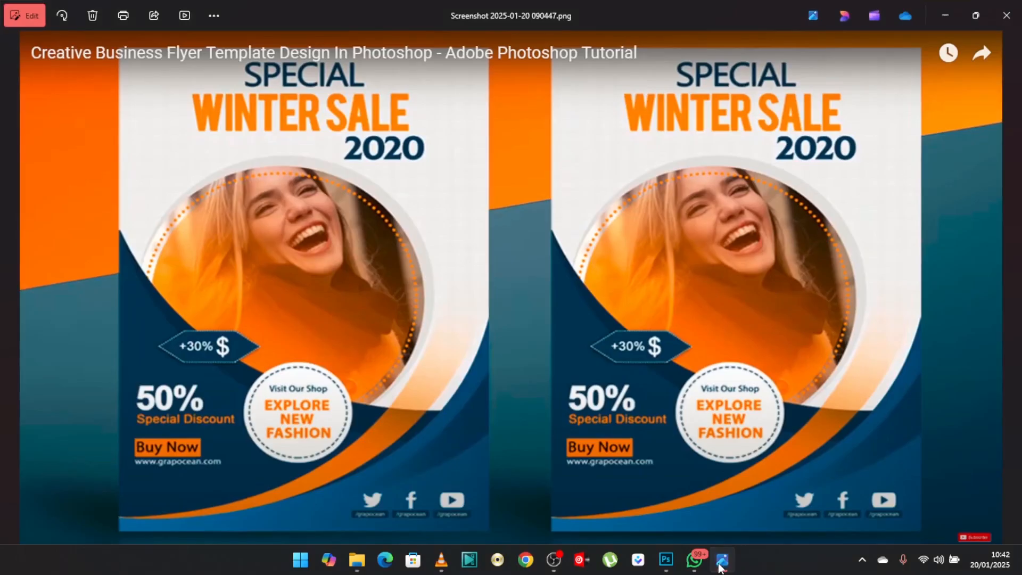
pyautogui.click(721, 561)
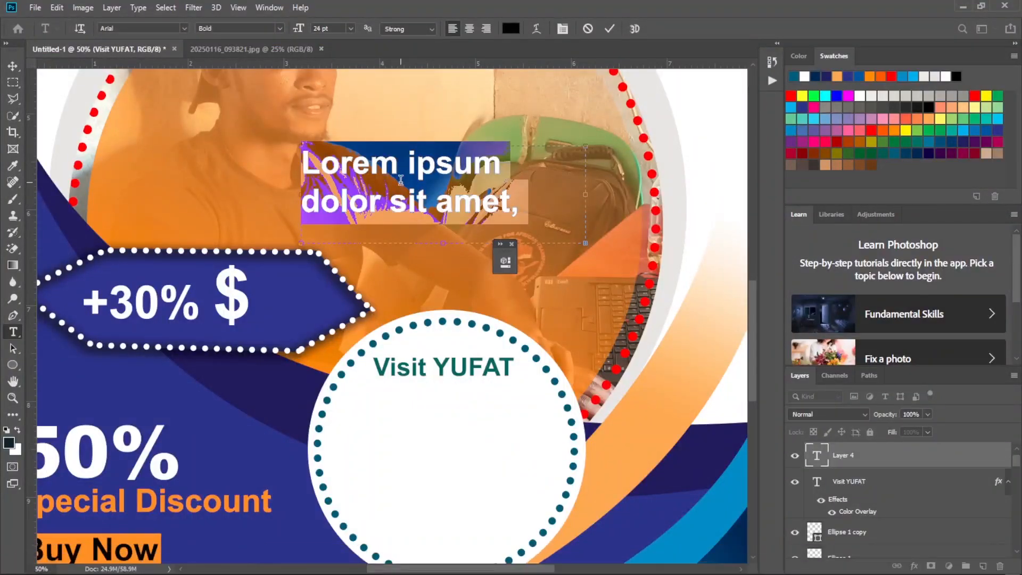
# Enter "EXPLORE" and "NOE" in capitals on two lines of the new text box.
pyautogui.write('ex')
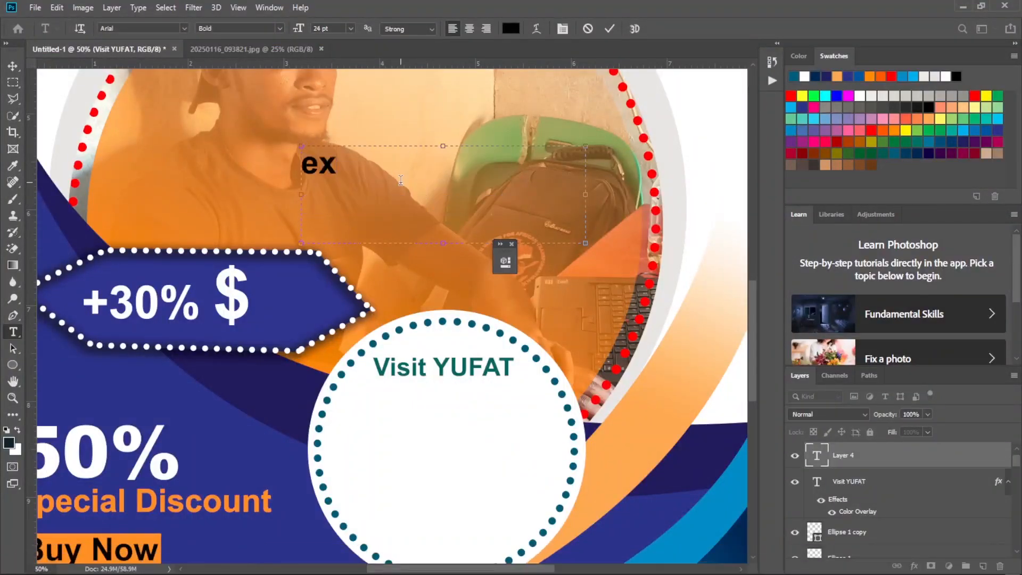
pyautogui.press('BackSpace')
pyautogui.press('BackSpace')
pyautogui.write('EXPL')
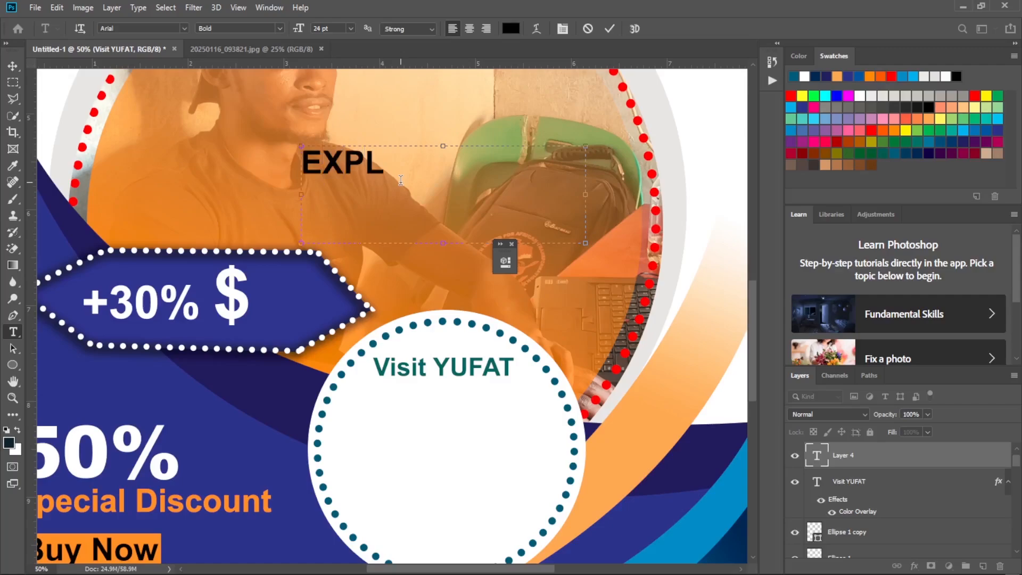
pyautogui.write('ORE')
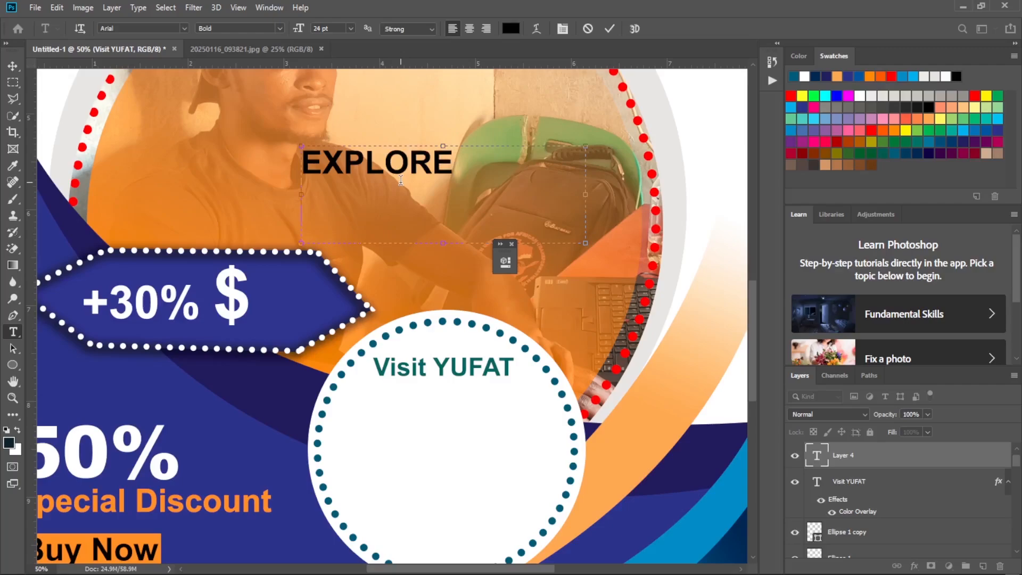
pyautogui.press('Return')
pyautogui.write('NOE')
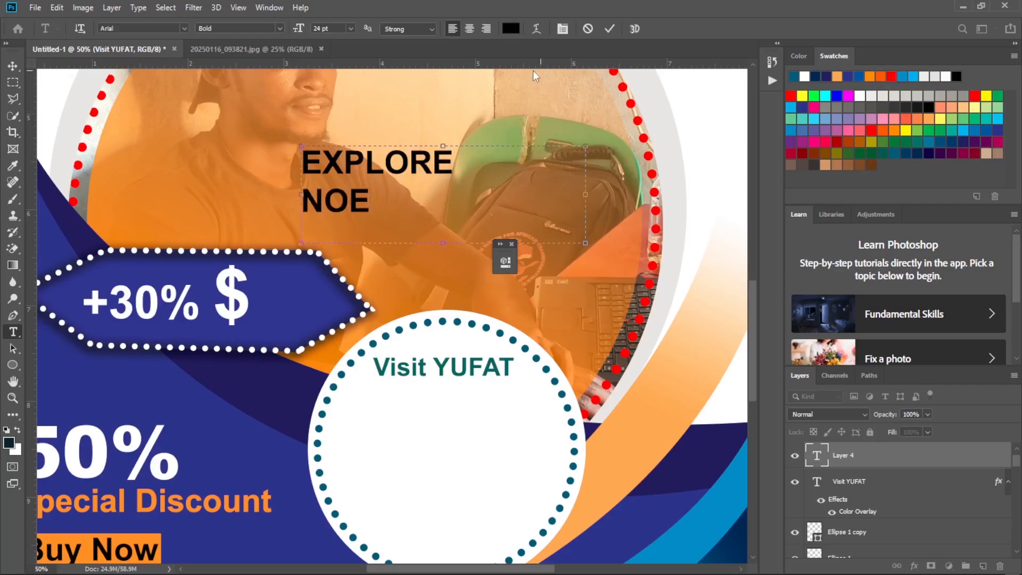
# Cancel the slogan's text entry and undo the cancellation to bring its layer back.
pyautogui.press('Escape')
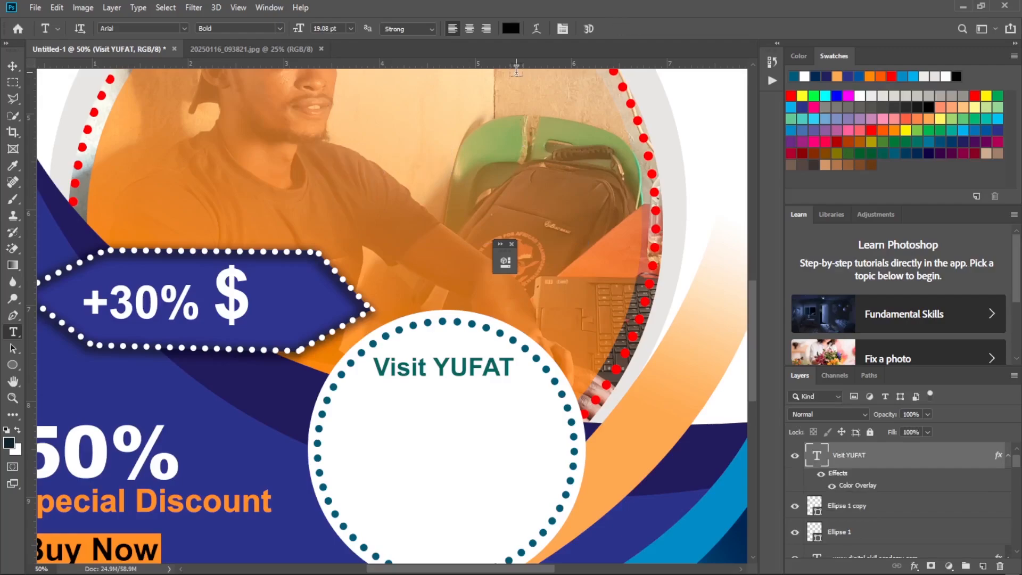
pyautogui.press('w')
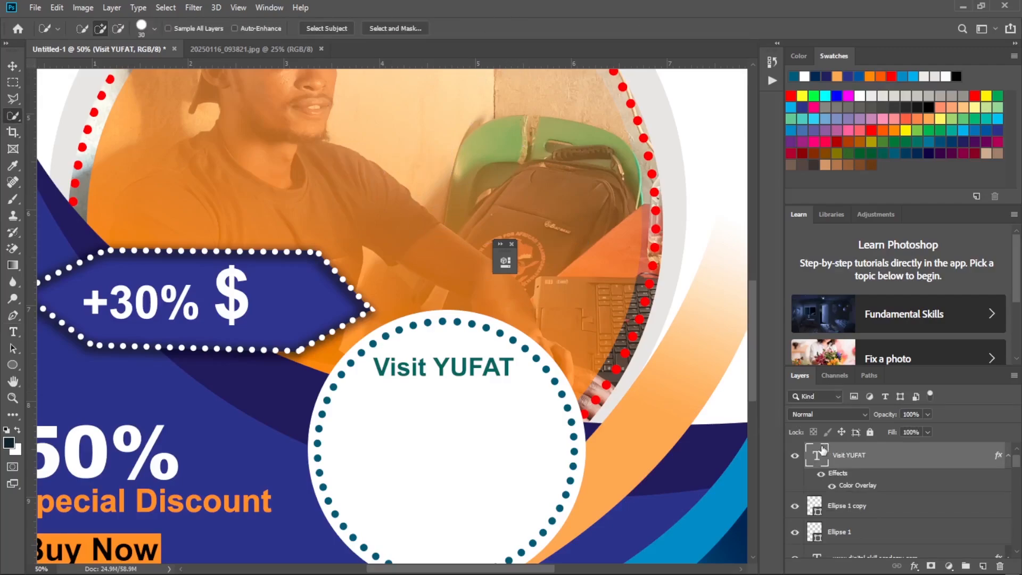
pyautogui.hotkey('ctrl', 'z')
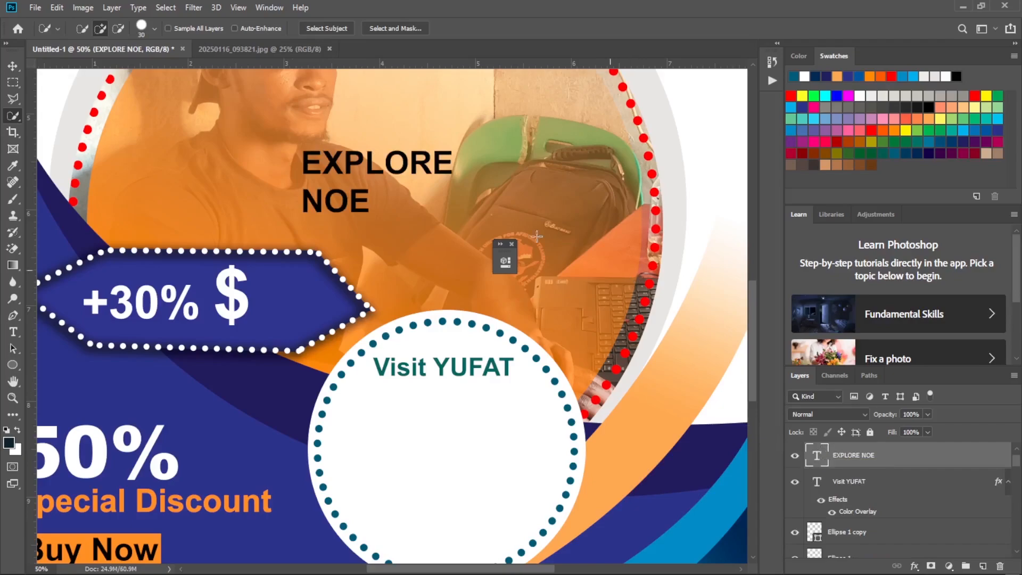
# Correct the slogan's second line to "NOW" and extend the text box downward to add "SKILLS" as a third line.
pyautogui.press('t')
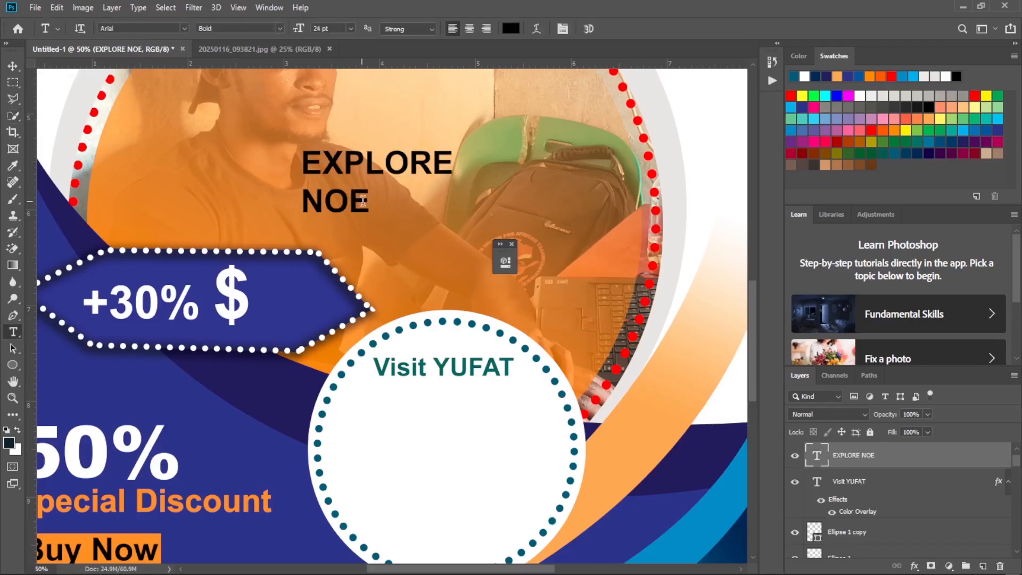
pyautogui.click(364, 201)
pyautogui.press('Delete')
pyautogui.write('W')
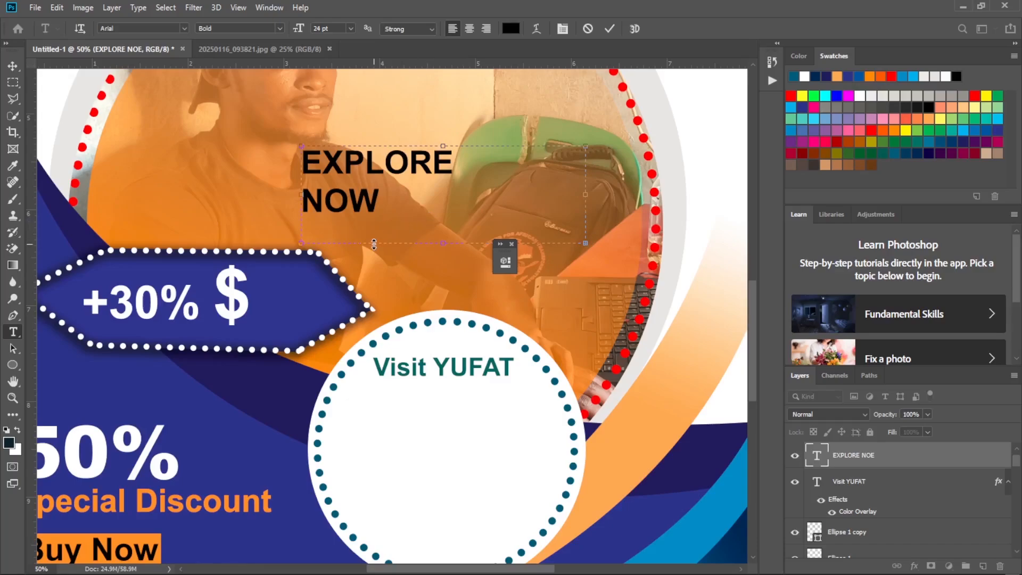
pyautogui.moveTo(443, 244); pyautogui.dragTo(439, 320)
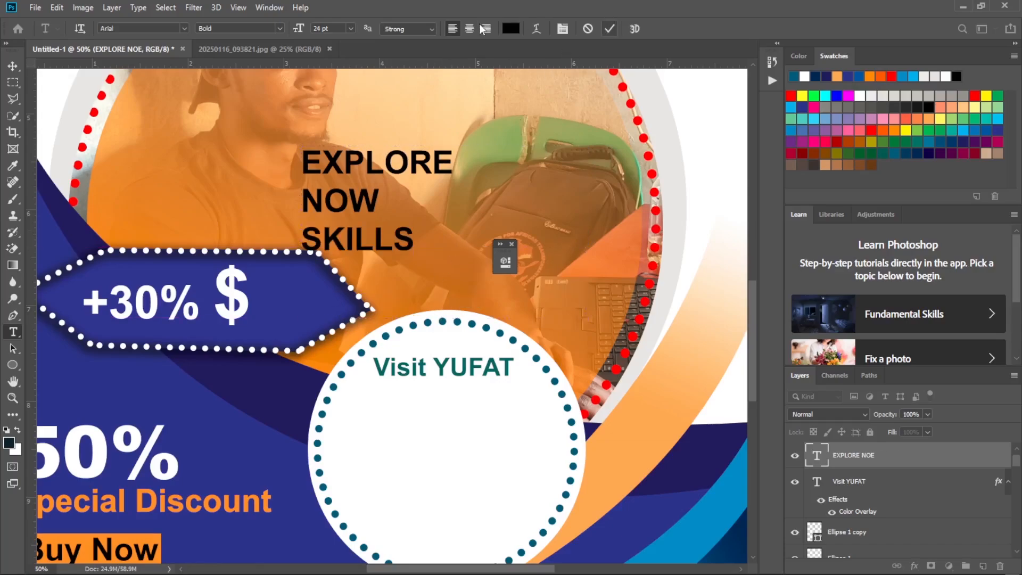
# Move the slogan into the round badge below "Visit YUFAT" and centre-align all its text.
pyautogui.click(13, 66)
pyautogui.moveTo(372, 251); pyautogui.dragTo(457, 511)
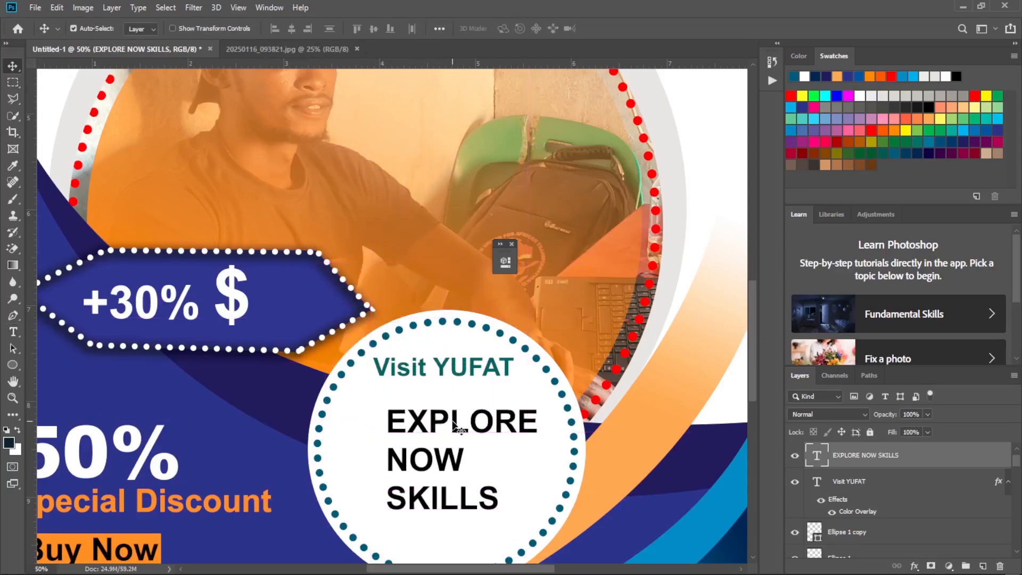
pyautogui.press('t')
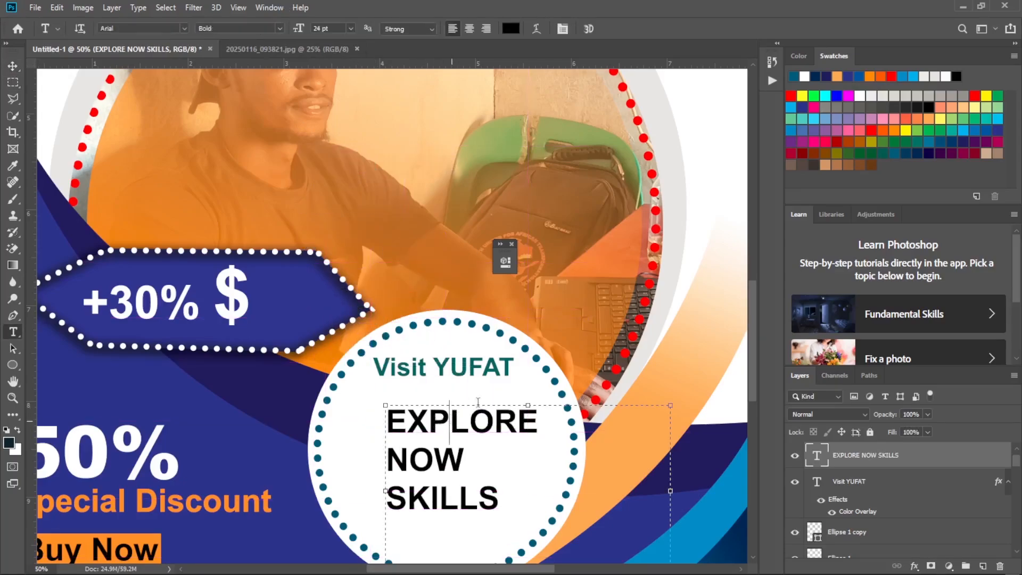
pyautogui.click(478, 403)
pyautogui.click(448, 413)
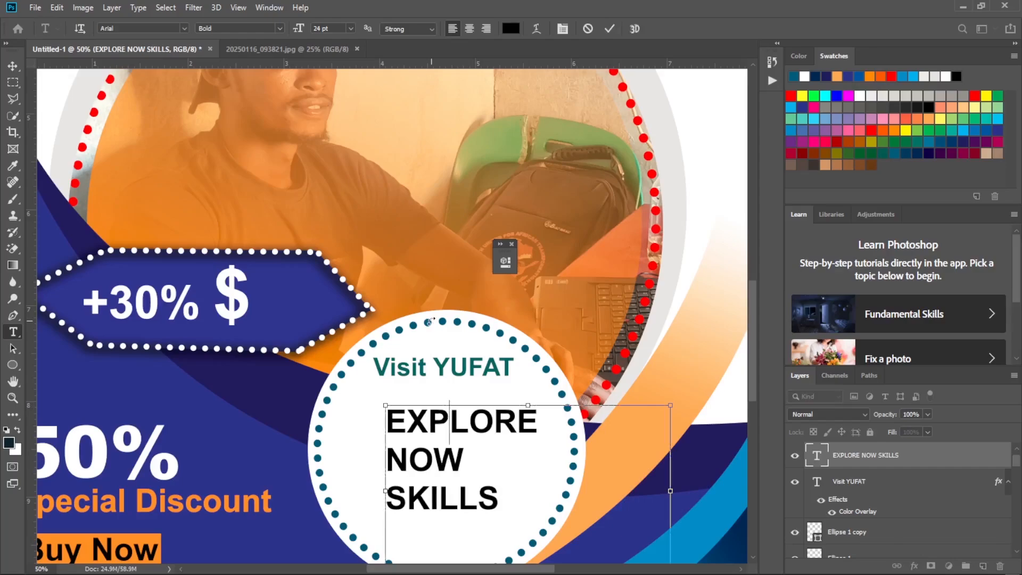
pyautogui.hotkey('ctrl', 'a')
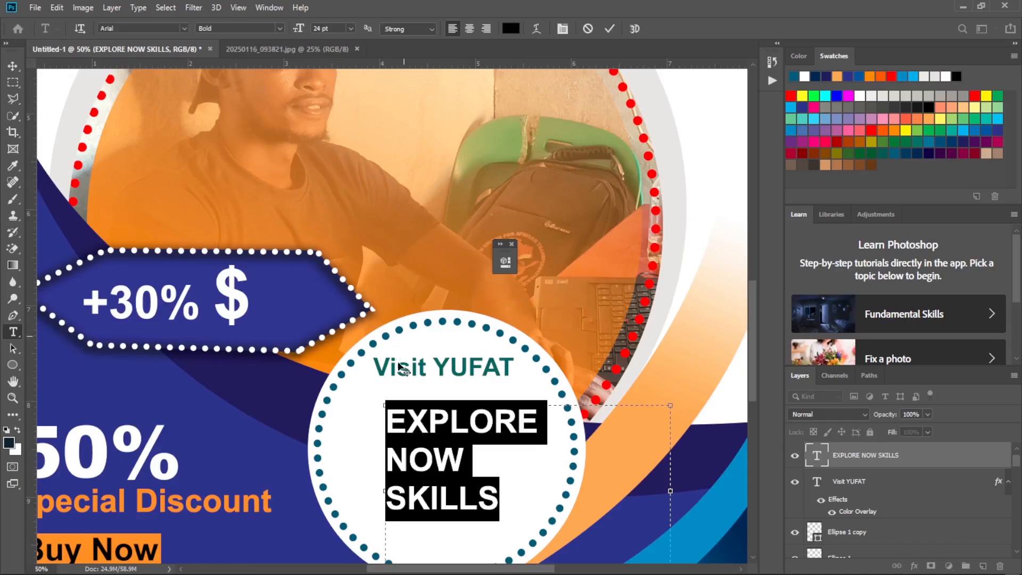
pyautogui.click(468, 30)
# Correct the slogan's second line to "NEW" and commit the text.
pyautogui.click(535, 459)
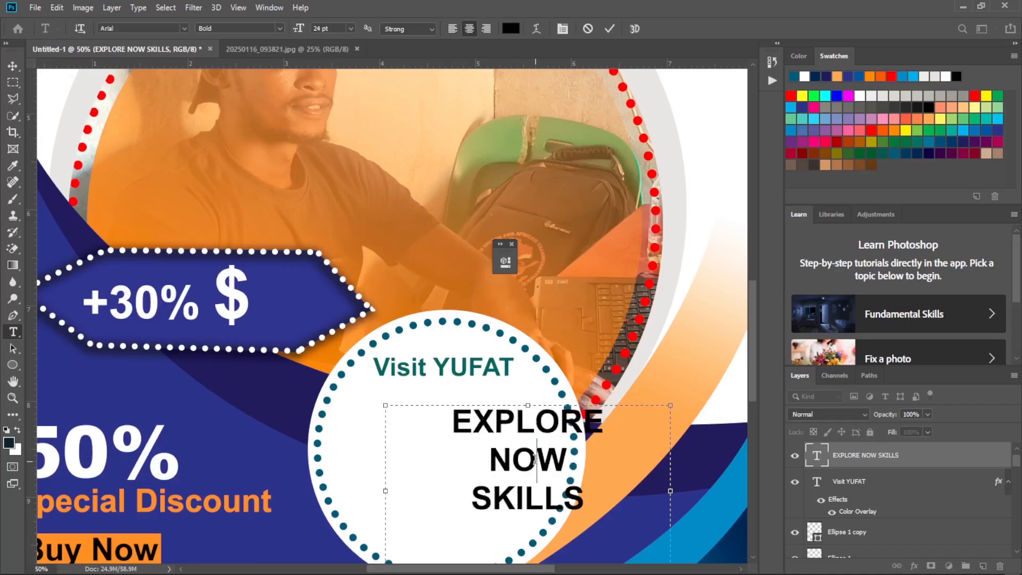
pyautogui.press('BackSpace')
pyautogui.write('E')
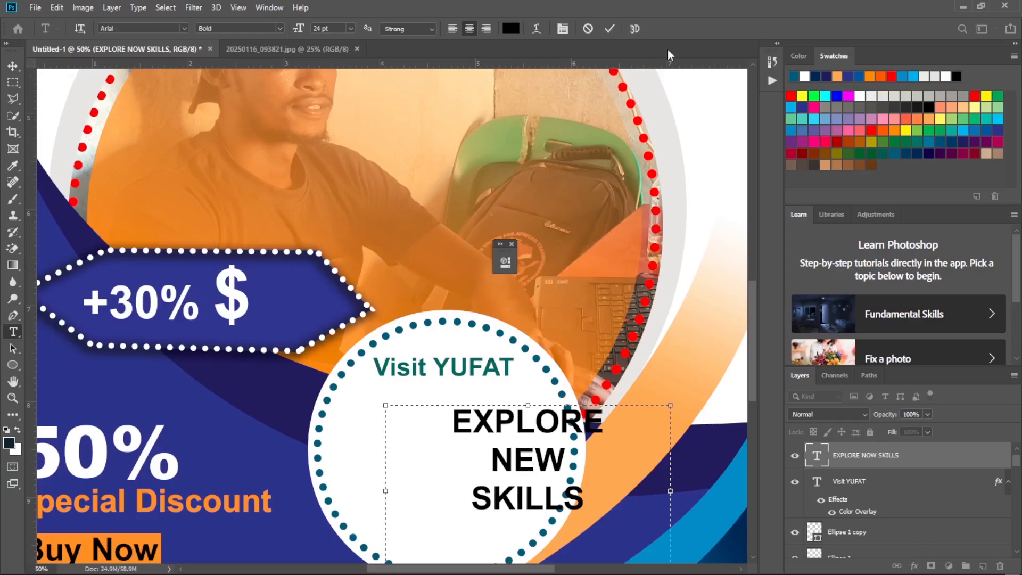
pyautogui.click(608, 29)
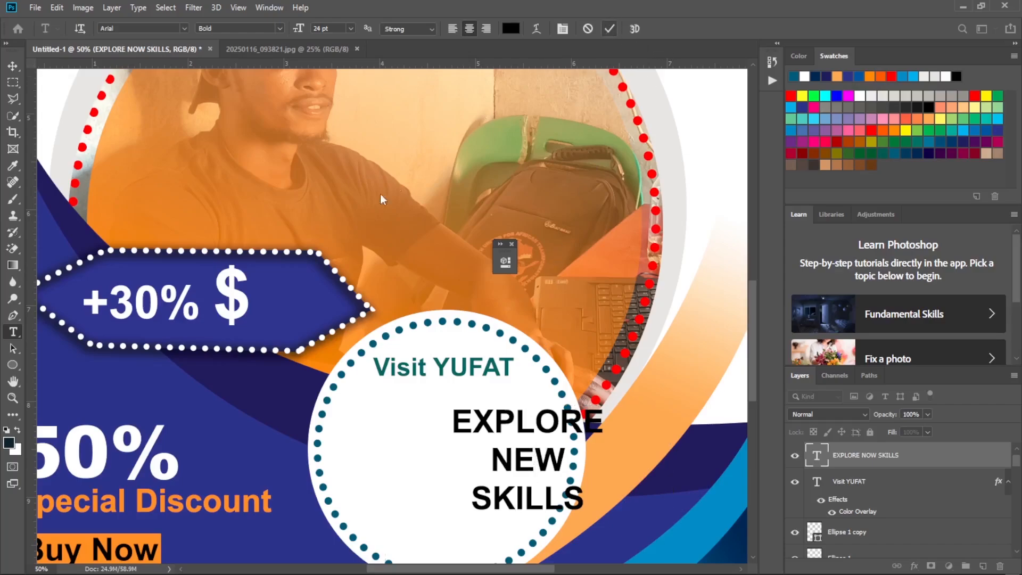
# Shift the centre-aligned slogan sideways into the middle of the round badge, keeping its size.
pyautogui.click(13, 65)
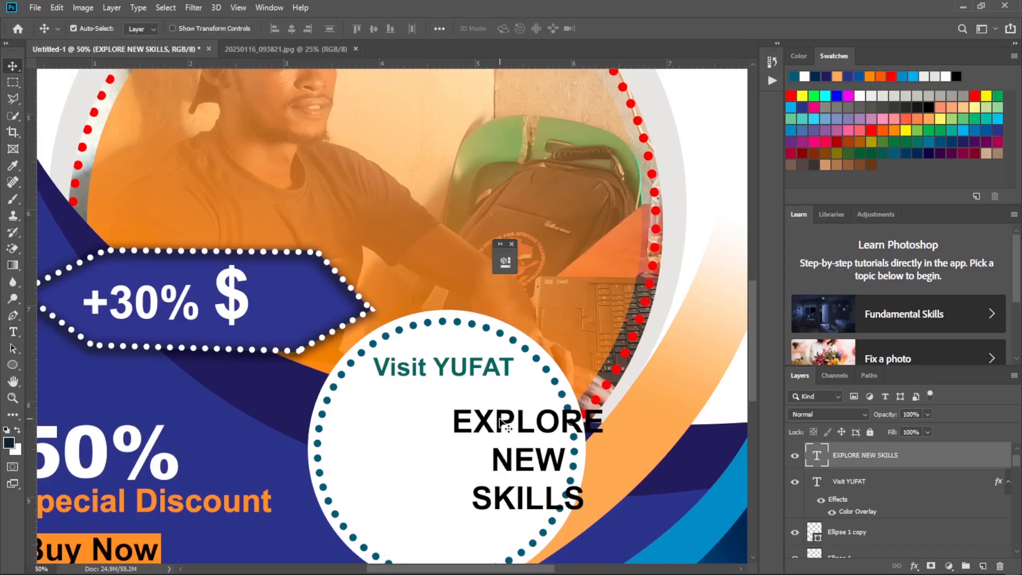
pyautogui.moveTo(503, 422); pyautogui.dragTo(415, 423)
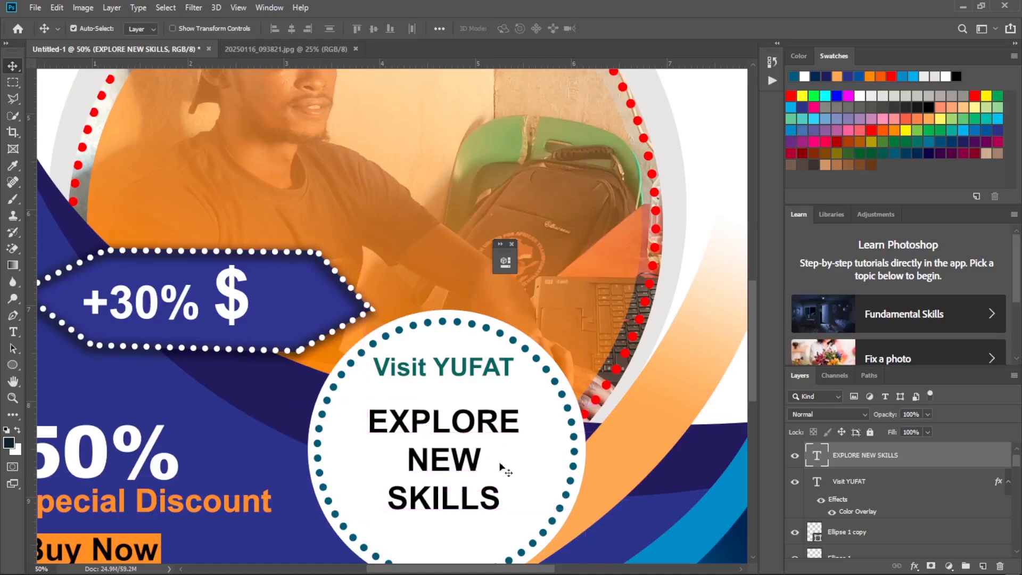
pyautogui.hotkey('ctrl', 't')
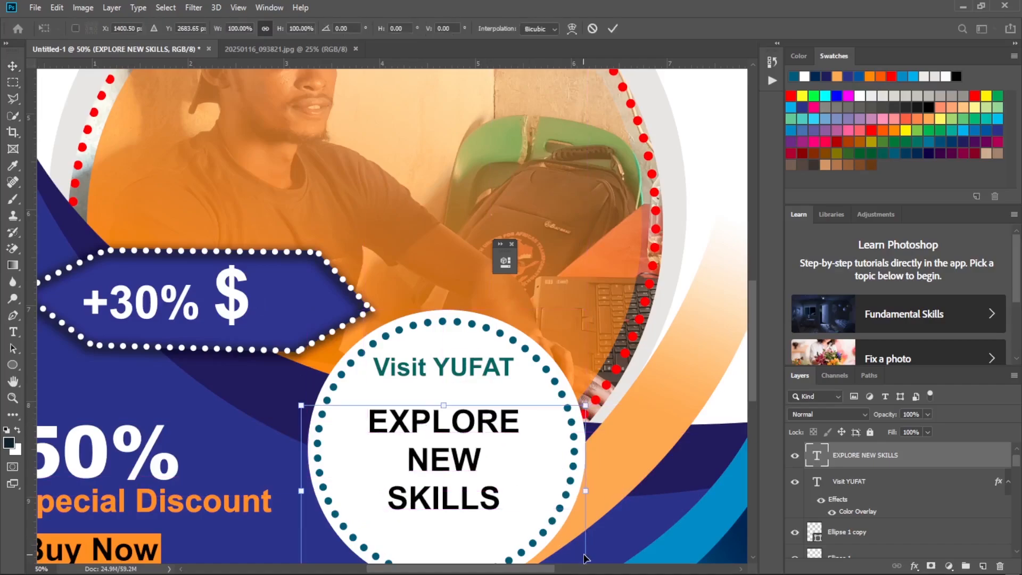
pyautogui.hotkey('ctrl', '-')
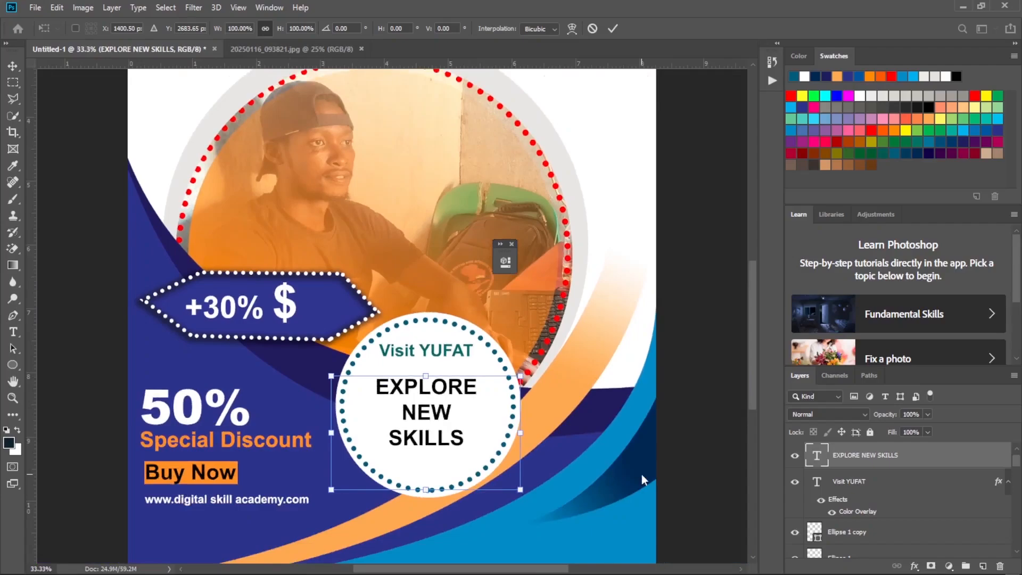
pyautogui.click(612, 29)
# Shrink the slogan's text box to fit inside the badge and re-centre it beneath "Visit YUFAT".
pyautogui.press('t')
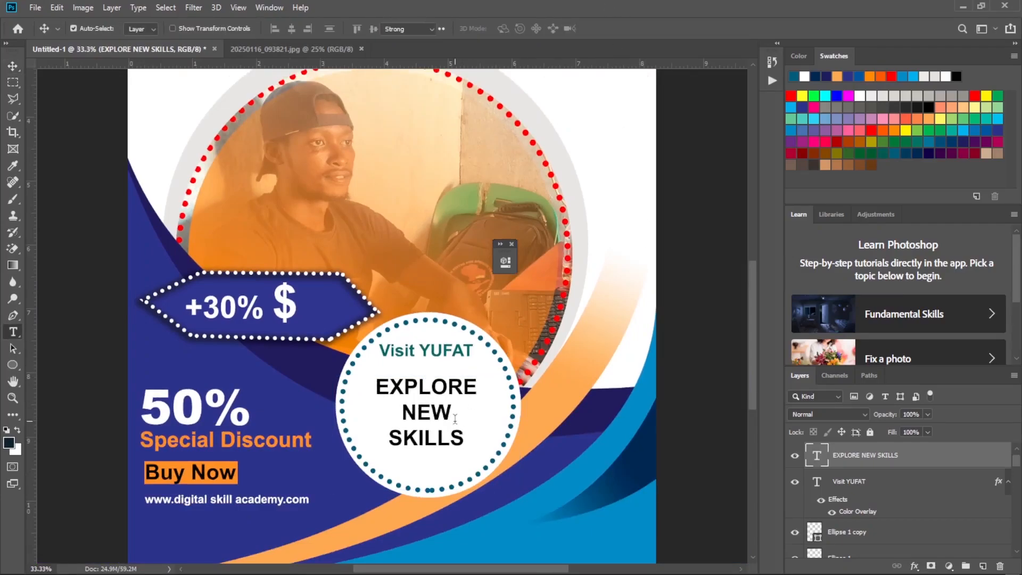
pyautogui.click(449, 441)
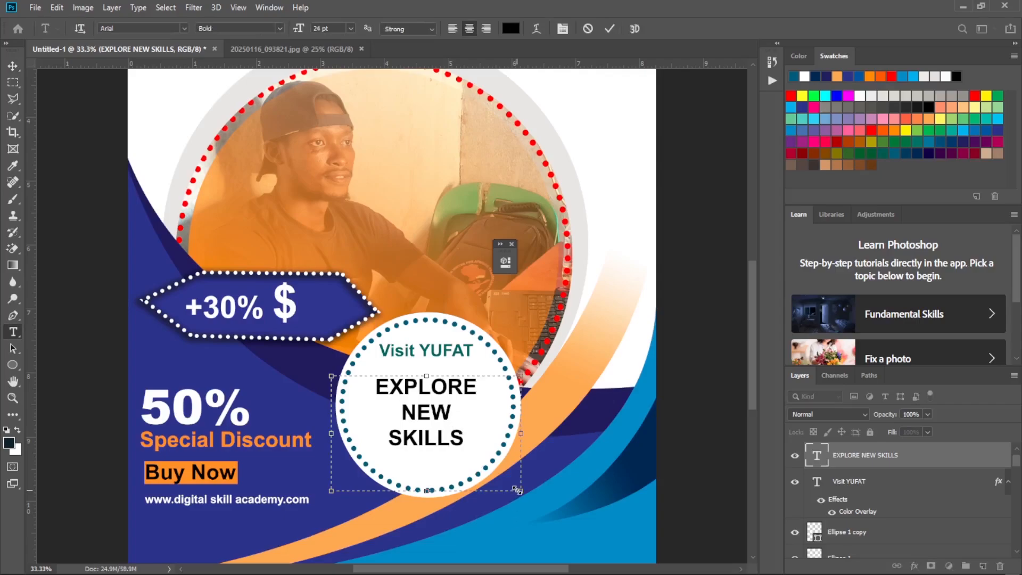
pyautogui.moveTo(517, 490); pyautogui.dragTo(489, 458)
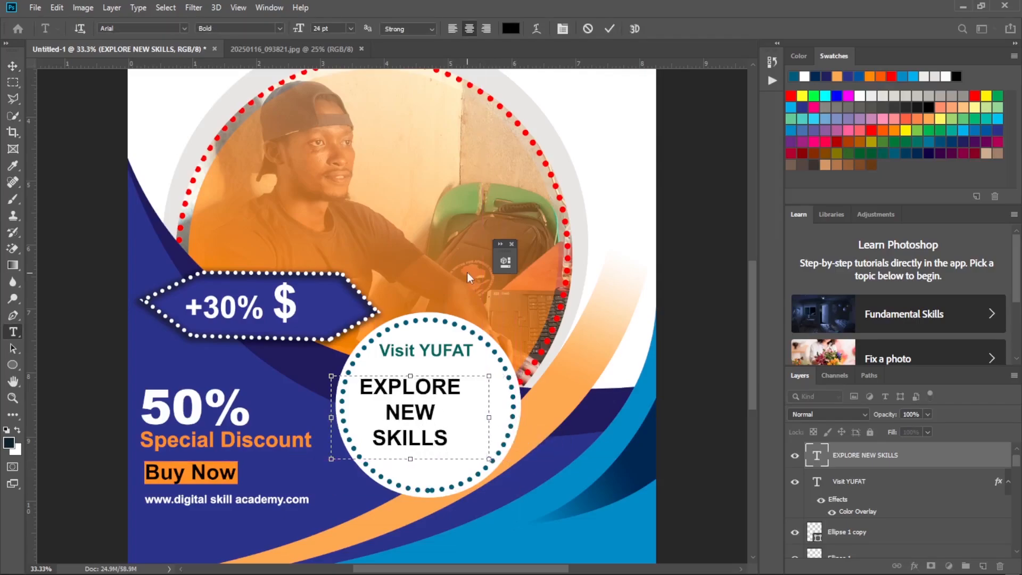
pyautogui.click(610, 29)
pyautogui.click(12, 65)
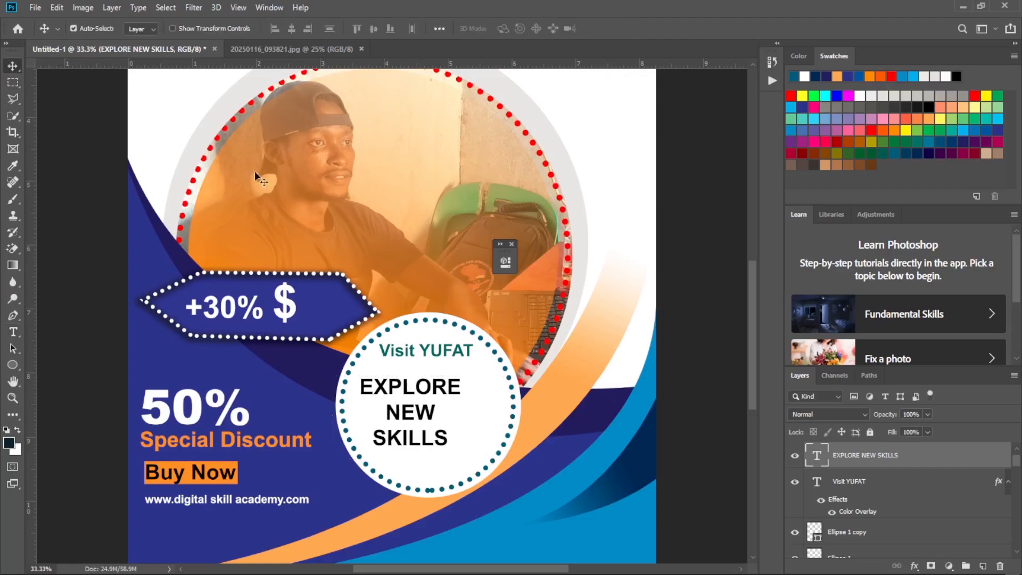
pyautogui.moveTo(439, 387); pyautogui.dragTo(453, 390)
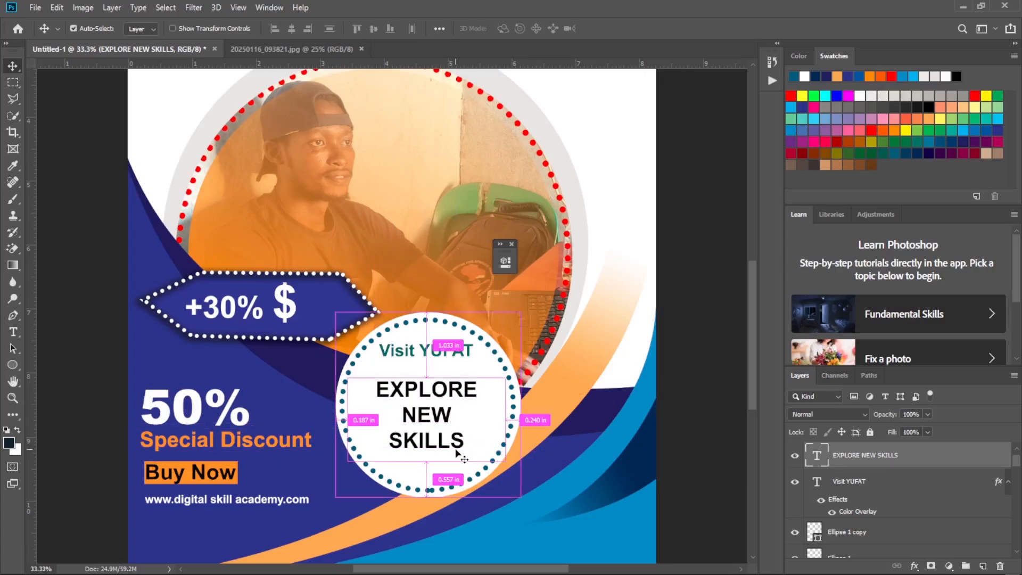
# Scale the slogan to about 110% and move it up closer to "Visit YUFAT", checking the reference flyer before applying.
pyautogui.hotkey('ctrl', 't')
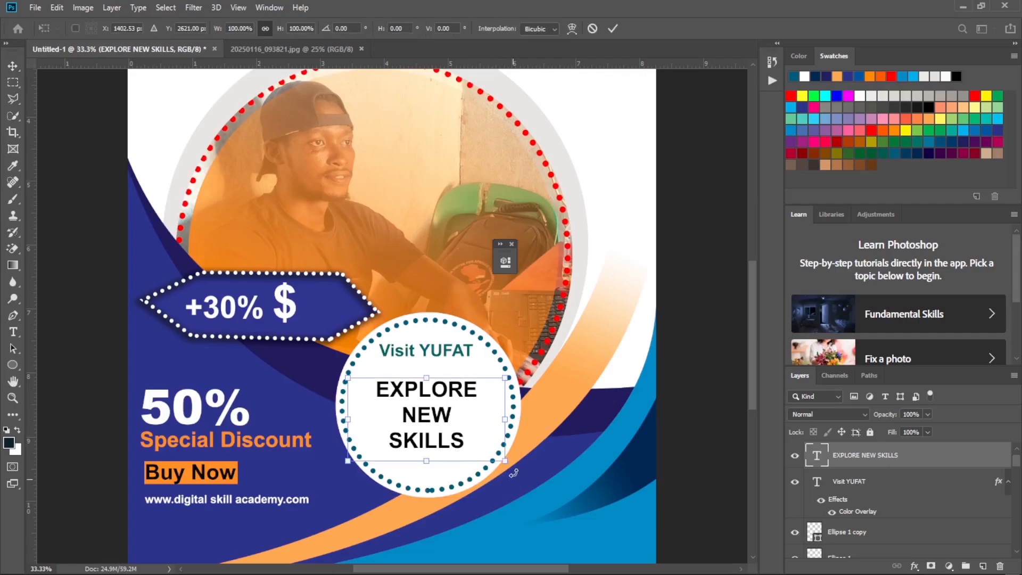
pyautogui.moveTo(506, 462); pyautogui.dragTo(512, 464)
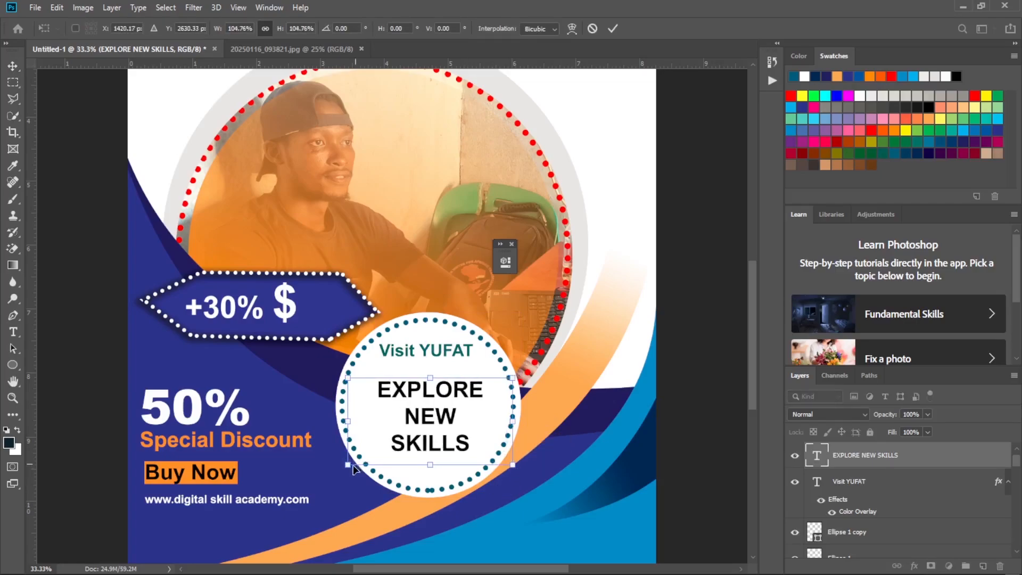
pyautogui.moveTo(347, 465); pyautogui.dragTo(339, 473)
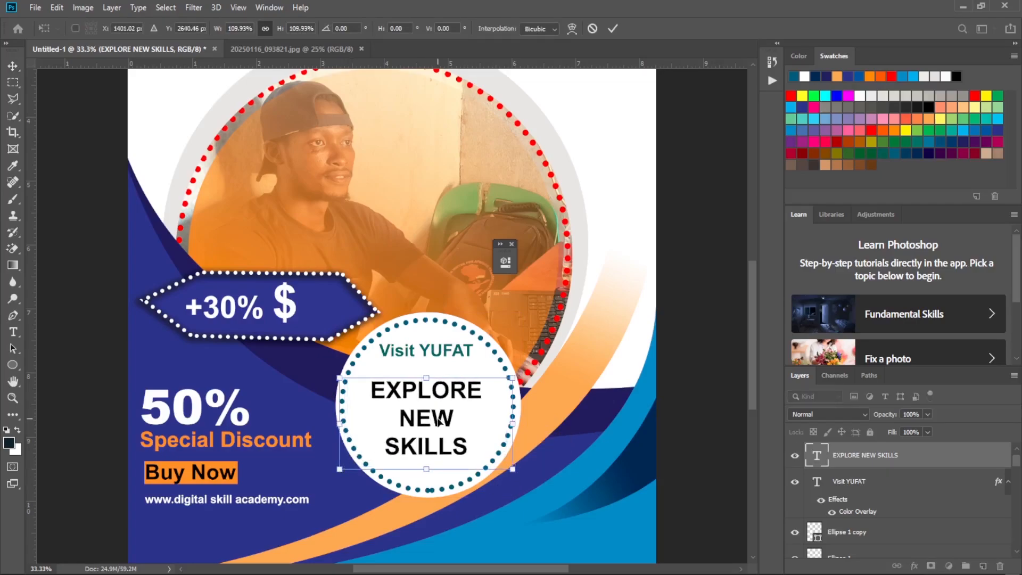
pyautogui.moveTo(435, 421); pyautogui.dragTo(438, 417)
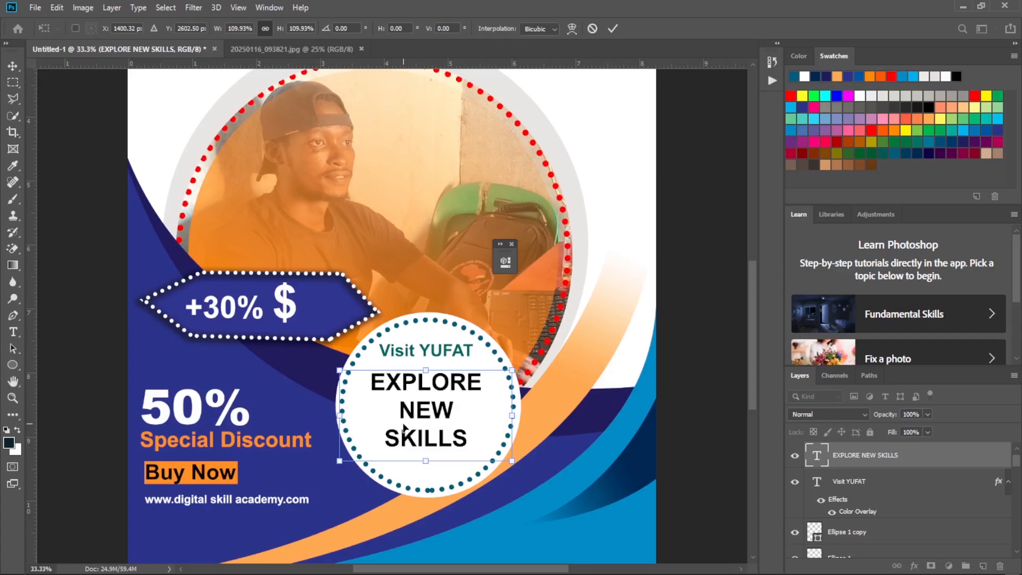
pyautogui.moveTo(426, 574)
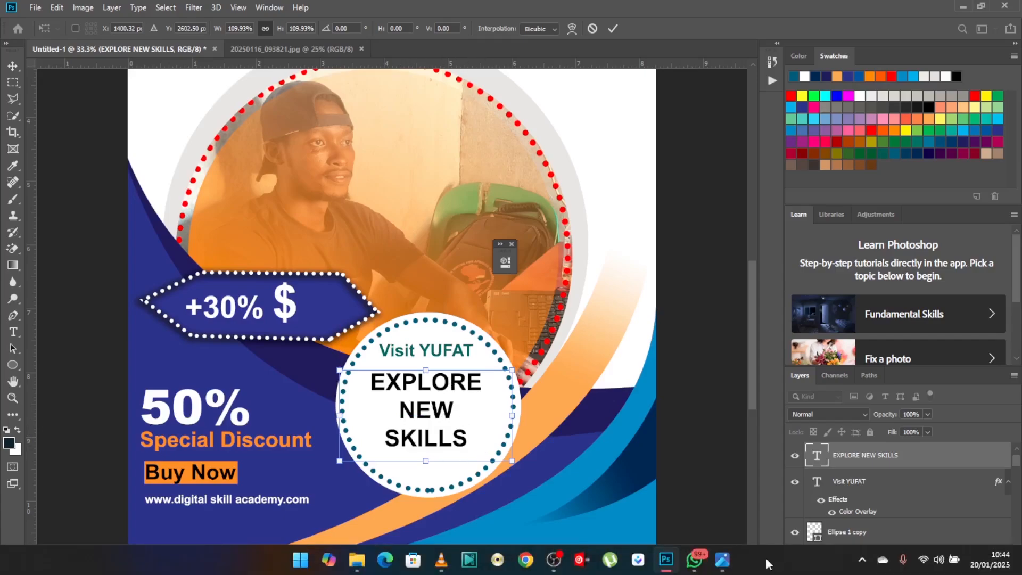
pyautogui.click(725, 563)
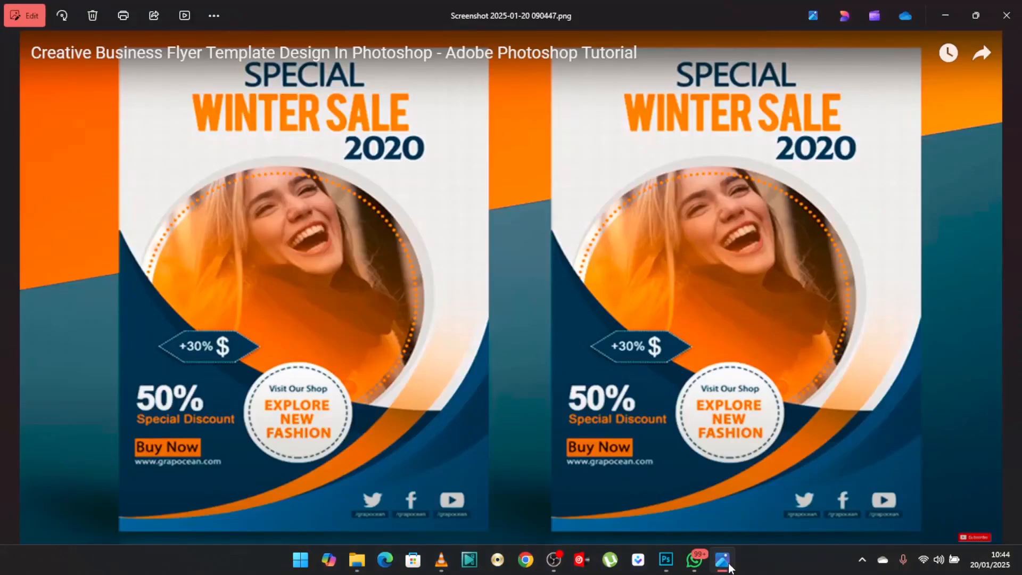
pyautogui.click(726, 564)
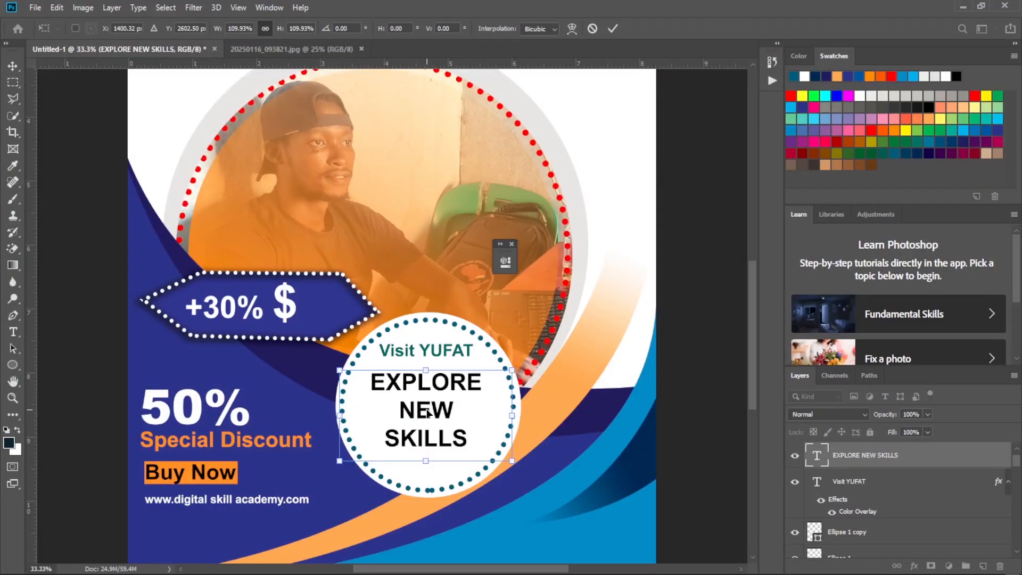
pyautogui.click(610, 29)
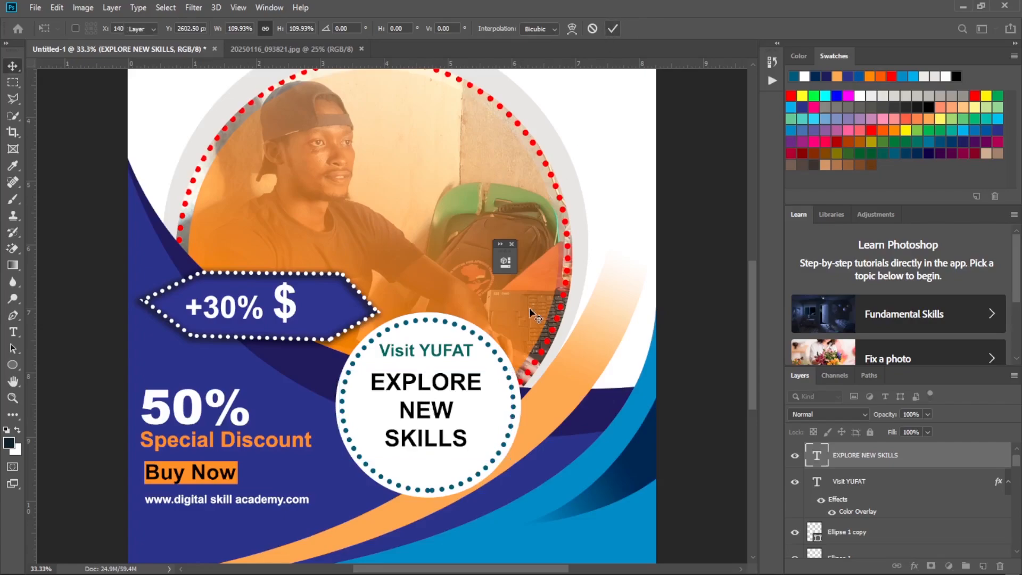
# Give the slogan layer a Color Overlay in the orange ff9933 sampled from the "Buy Now" box.
pyautogui.doubleClick(944, 457)
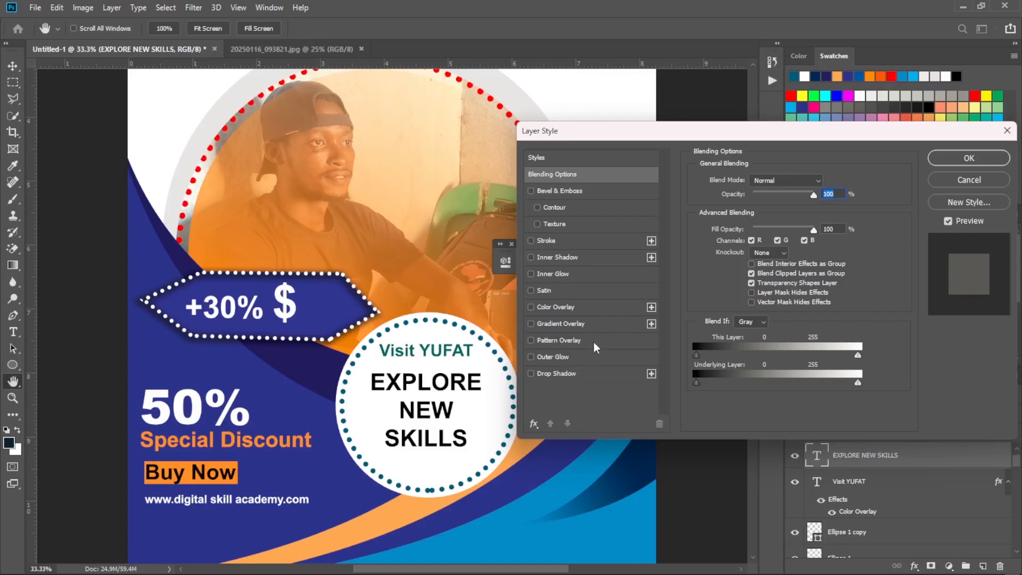
pyautogui.click(564, 307)
pyautogui.click(824, 182)
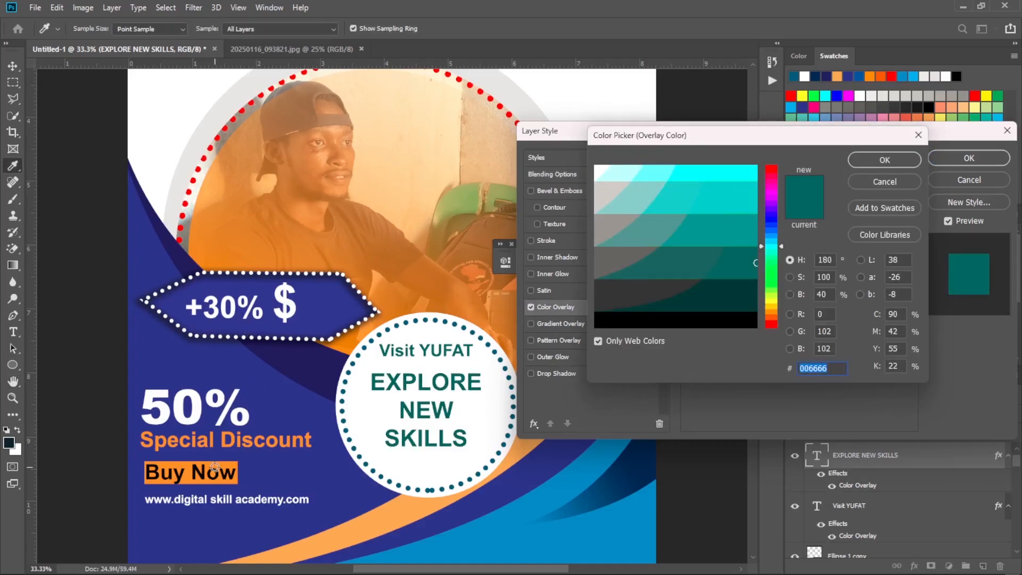
pyautogui.click(187, 464)
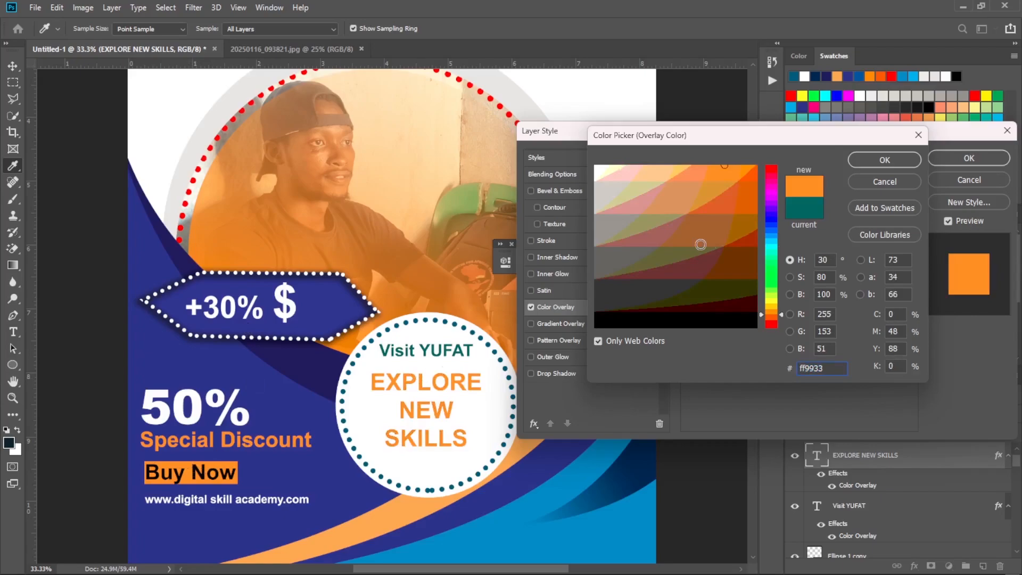
pyautogui.click(884, 160)
pyautogui.click(974, 161)
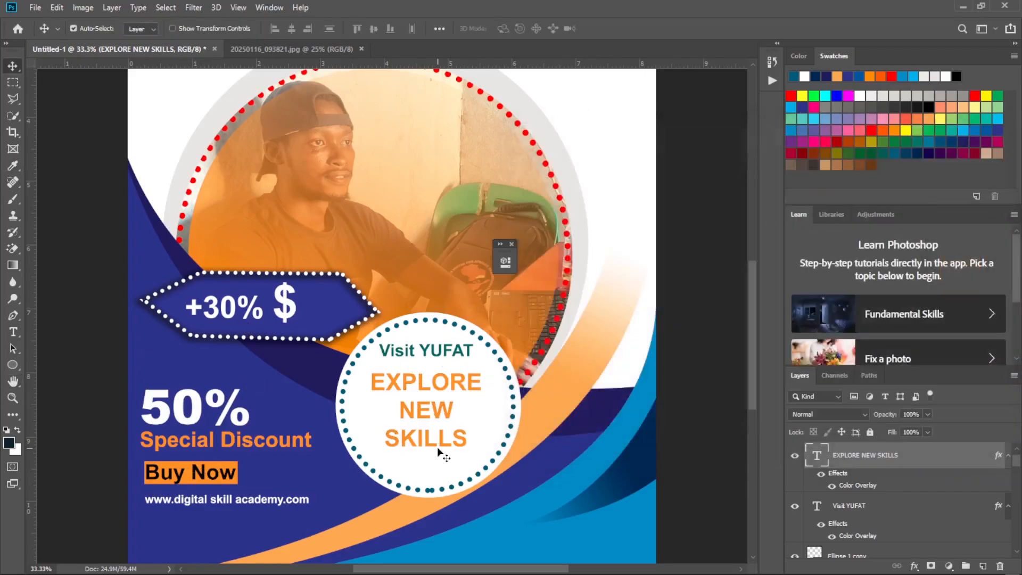
# Set the font style of the entire slogan to Black and commit the text.
pyautogui.press('t')
pyautogui.click(416, 384)
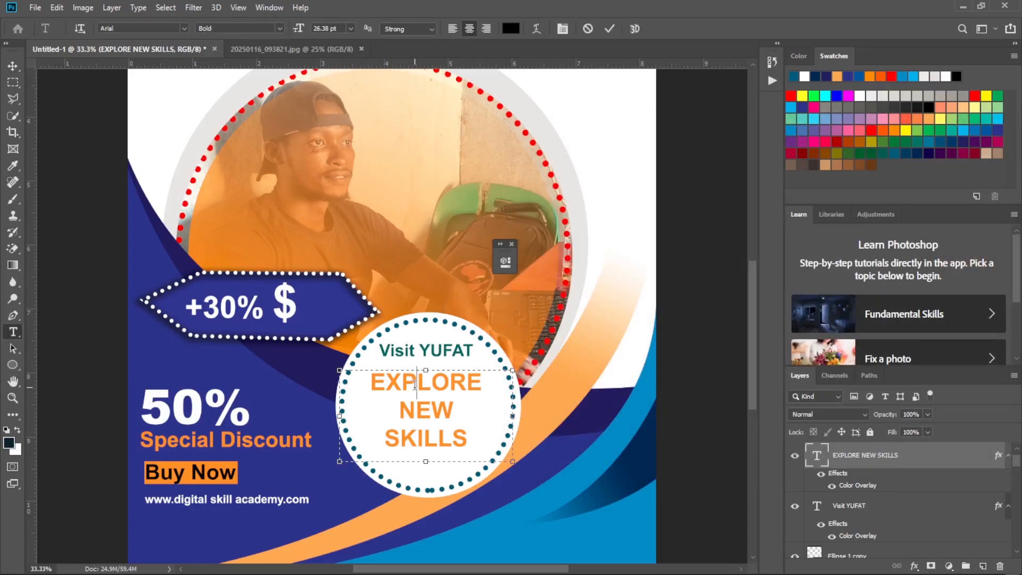
pyautogui.hotkey('ctrl', 'a')
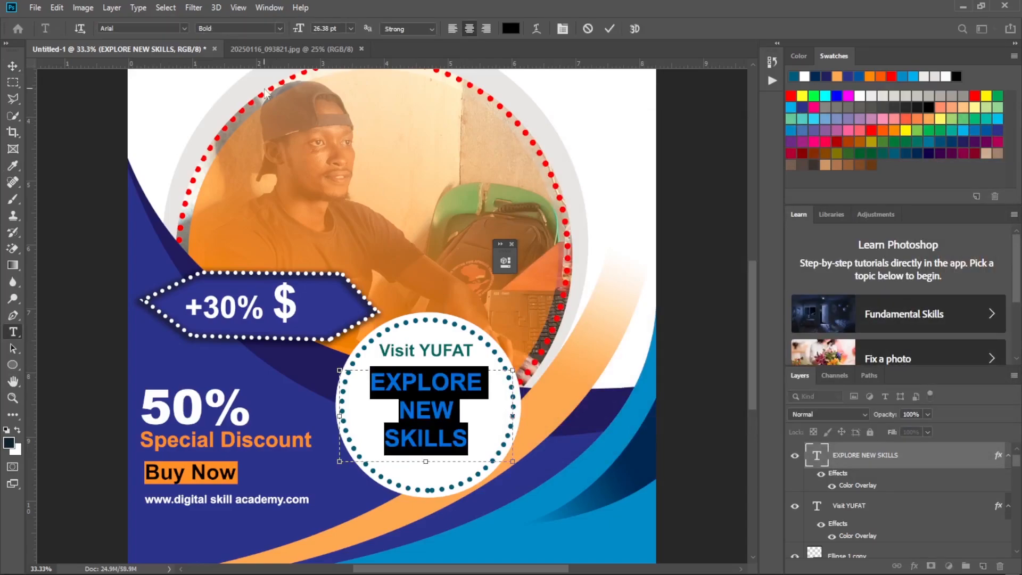
pyautogui.click(277, 27)
pyautogui.click(262, 125)
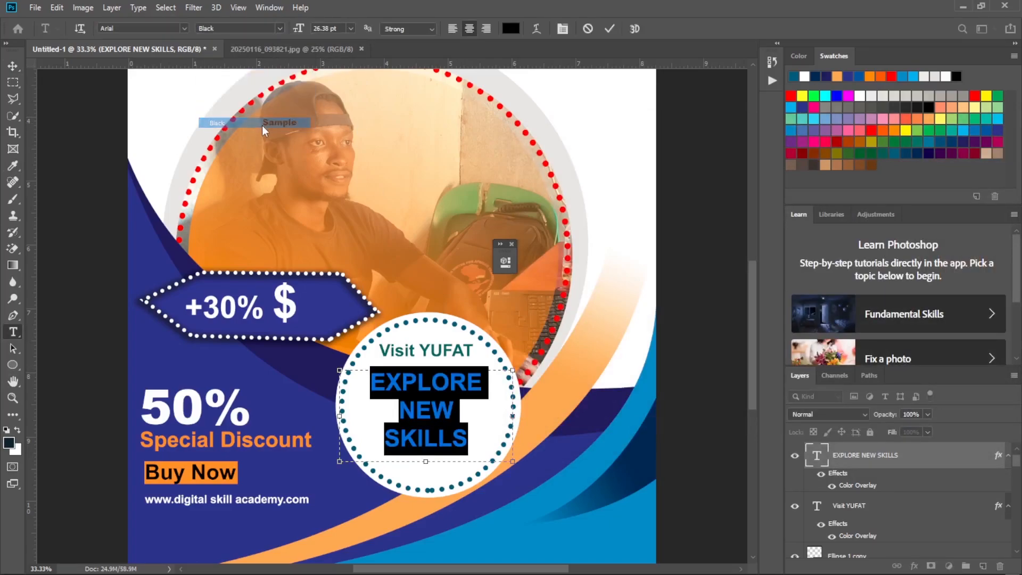
pyautogui.click(433, 28)
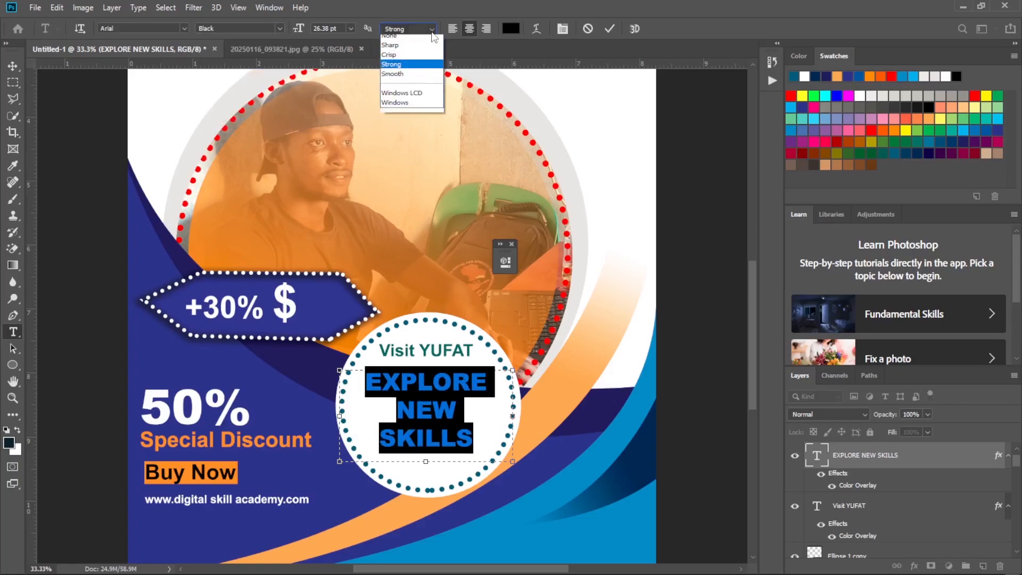
pyautogui.click(430, 72)
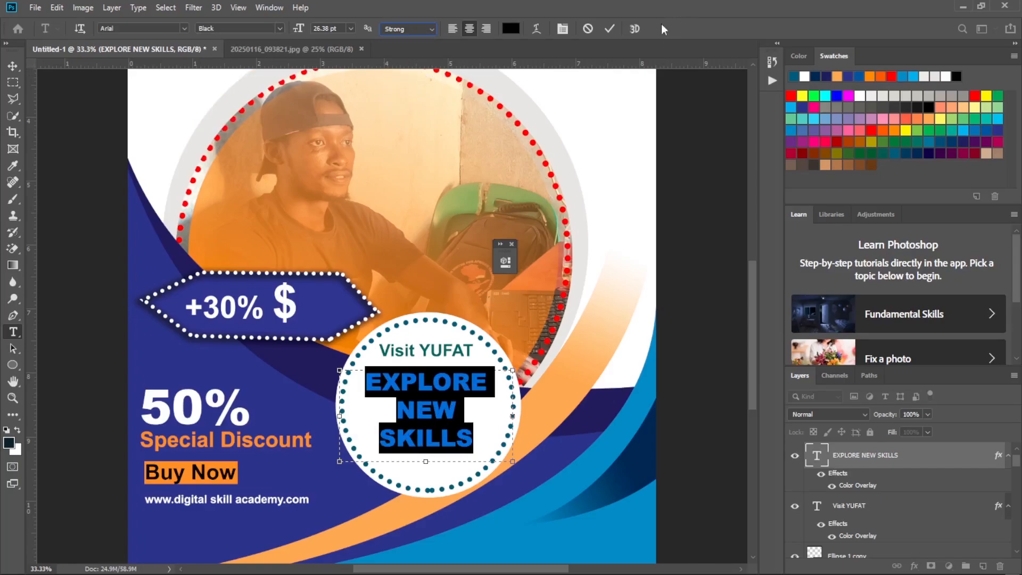
pyautogui.click(609, 28)
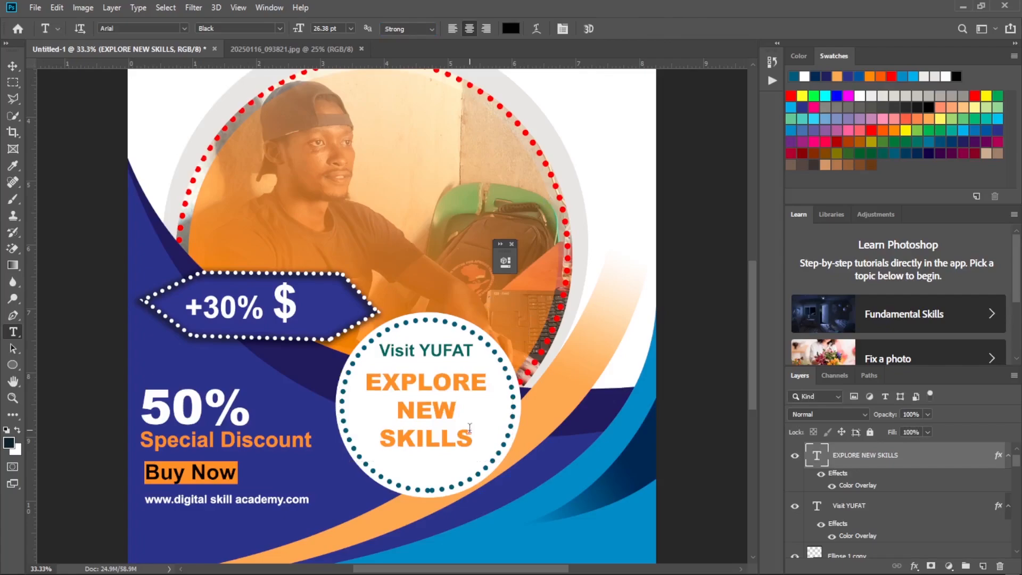
pyautogui.hotkey('ctrl', '-')
pyautogui.hotkey('ctrl', '-')
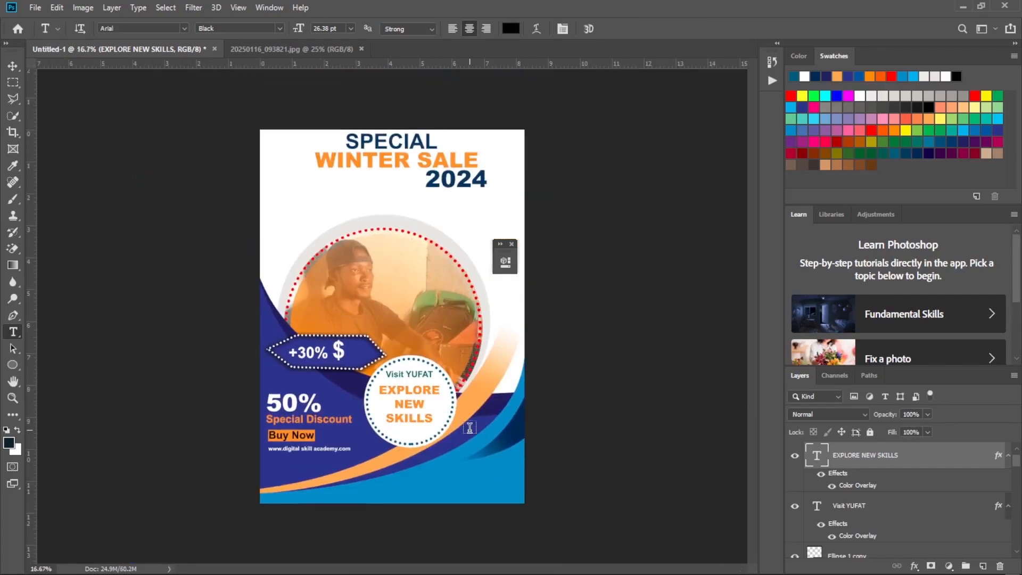
# Check the row of social media icons at the foot of the reference flyer.
pyautogui.moveTo(757, 571)
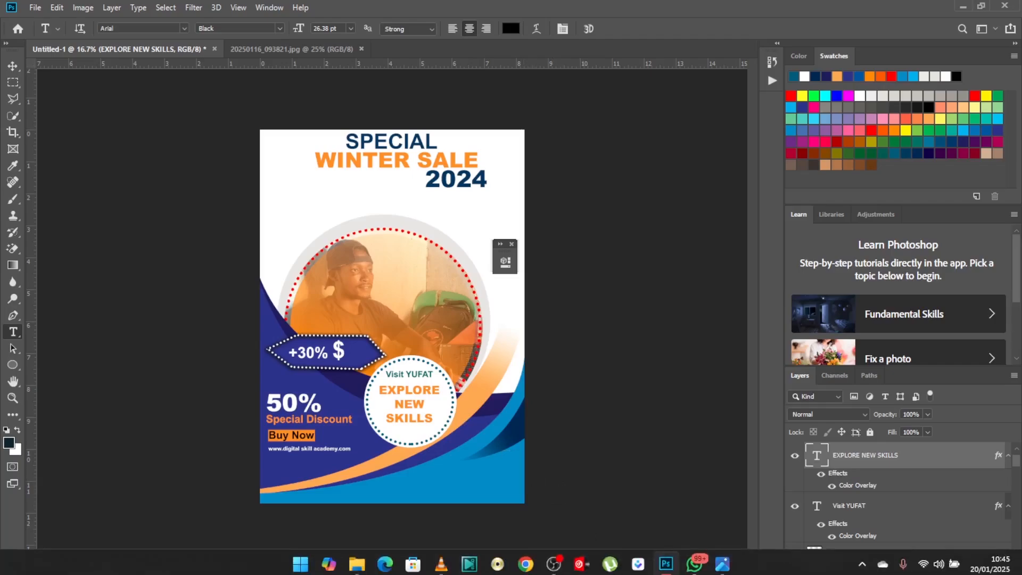
pyautogui.click(723, 559)
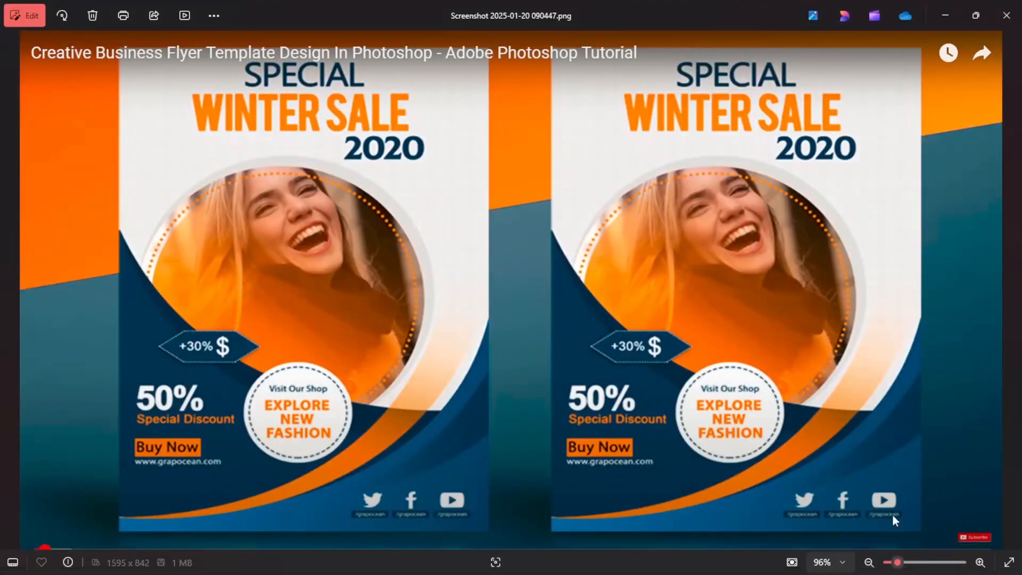
pyautogui.moveTo(756, 572)
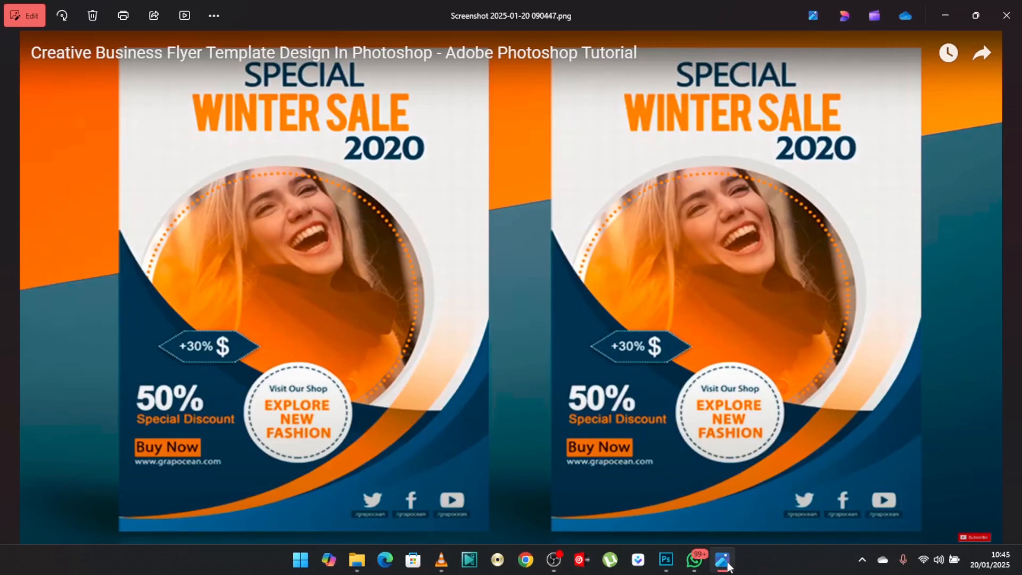
pyautogui.click(667, 559)
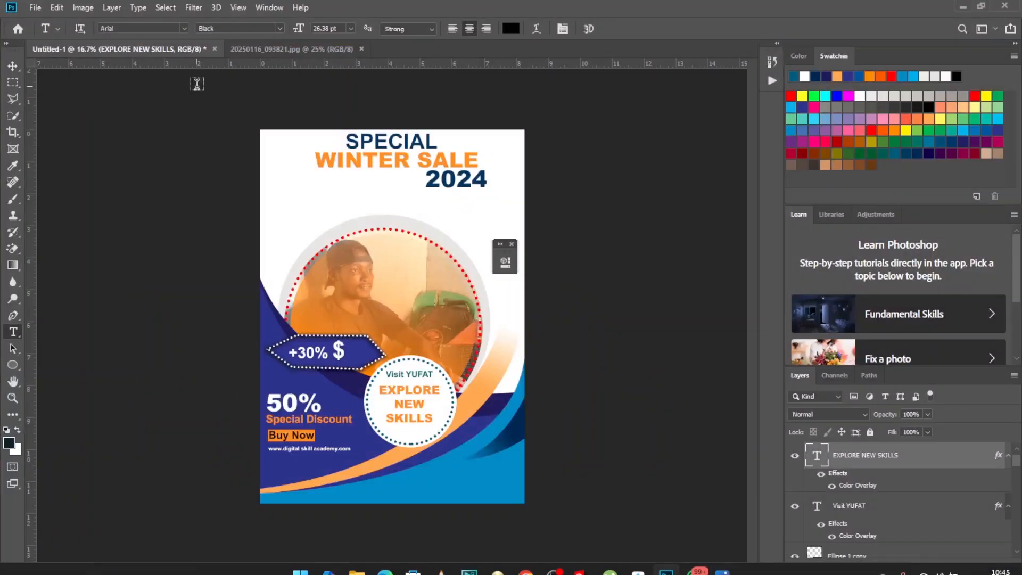
pyautogui.click(35, 7)
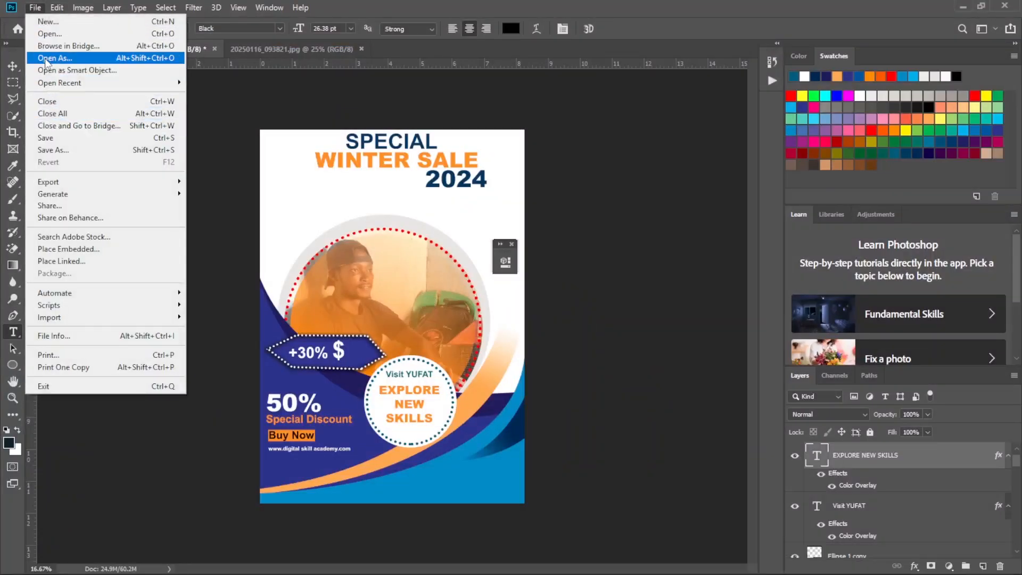
pyautogui.click(49, 34)
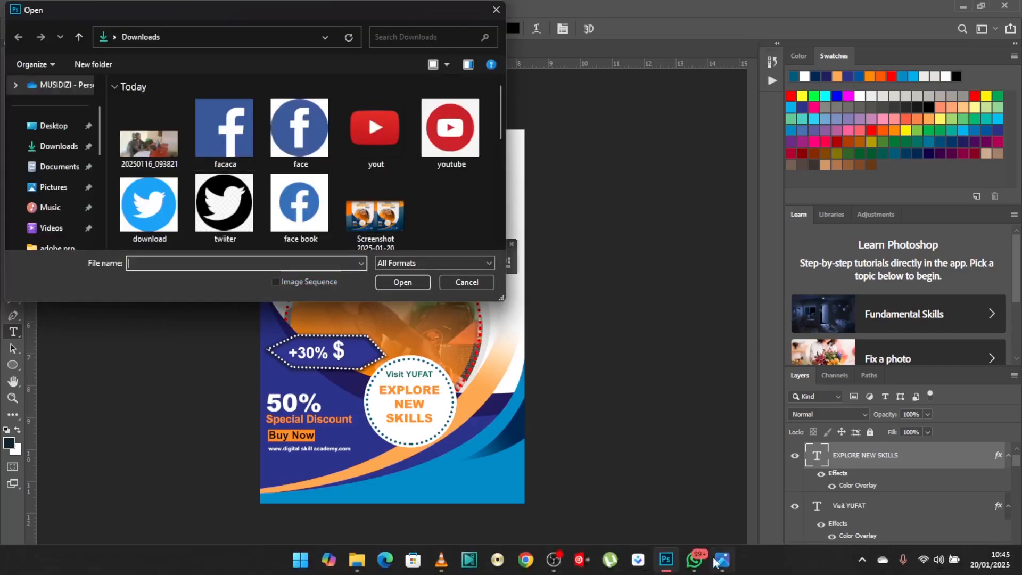
pyautogui.click(722, 560)
pyautogui.click(722, 563)
pyautogui.doubleClick(236, 217)
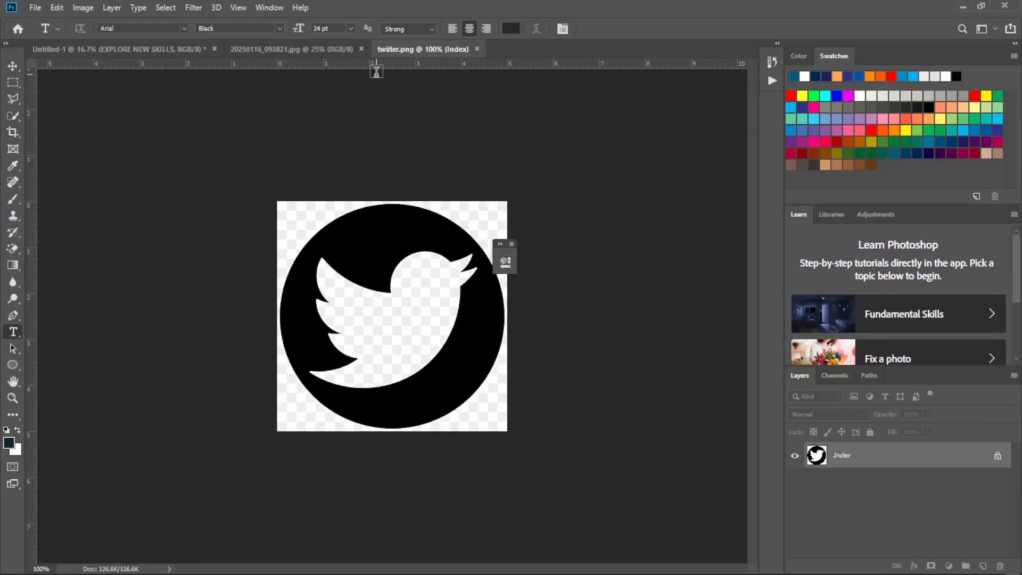
pyautogui.click(1009, 6)
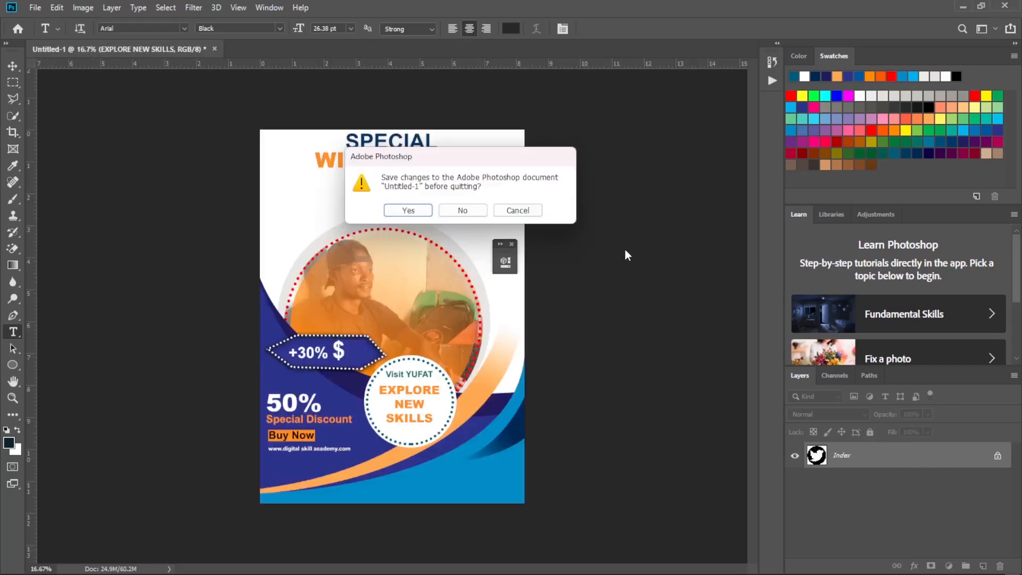
pyautogui.click(514, 213)
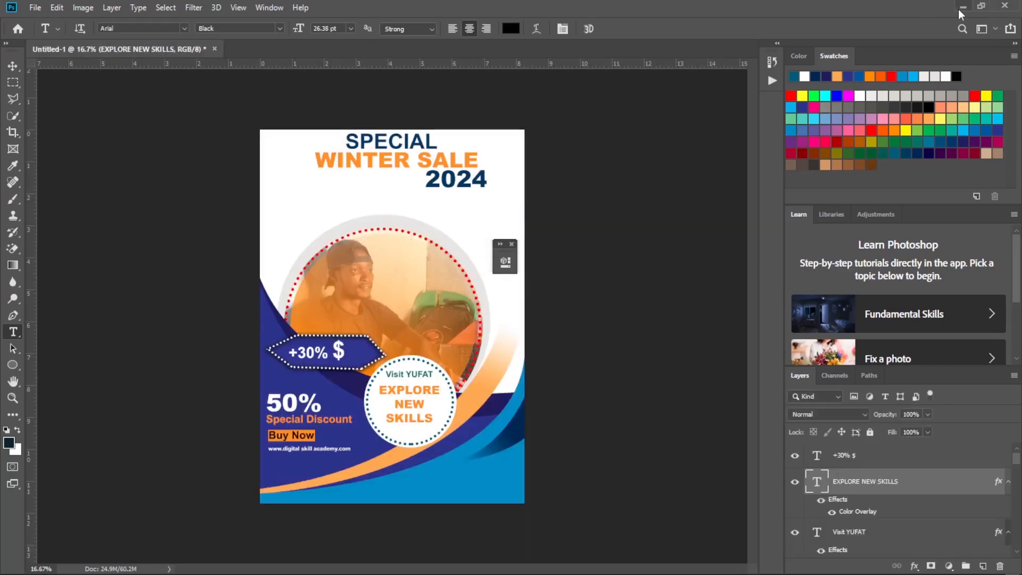
# Place the black "twiiter" image from the Downloads folder onto the lower part of the flyer and commit the placement.
pyautogui.moveTo(510, 573)
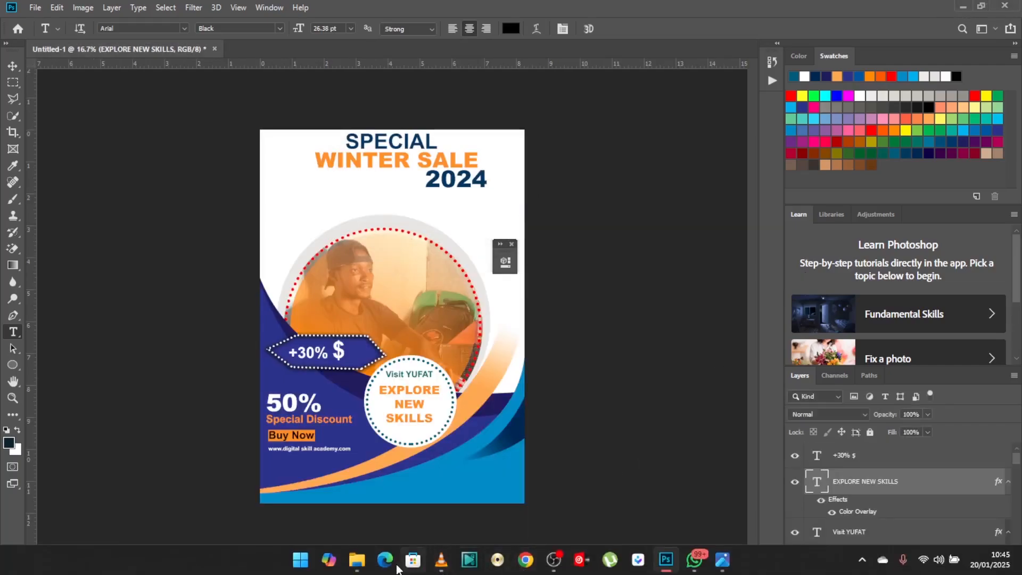
pyautogui.moveTo(368, 565)
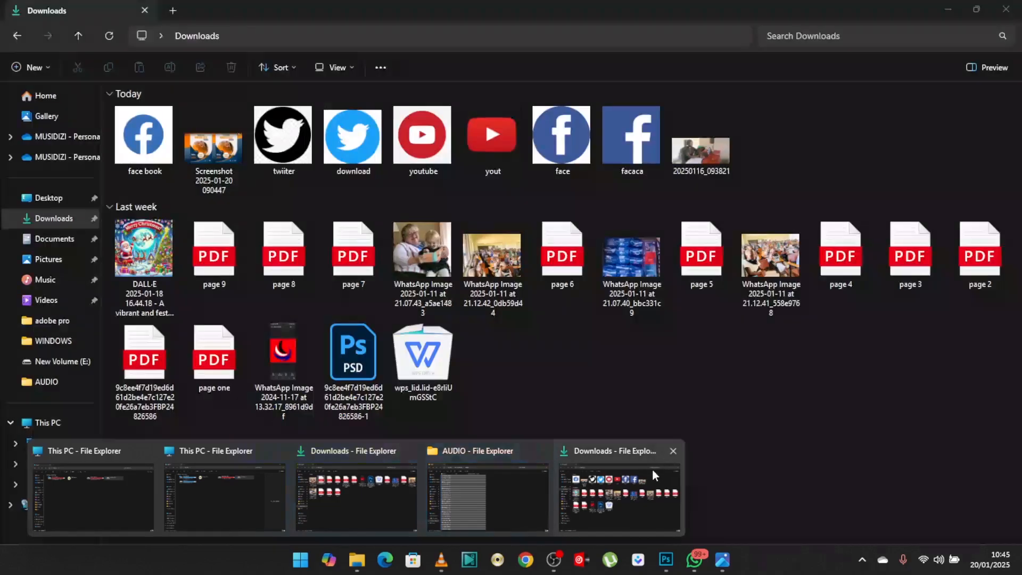
pyautogui.click(643, 478)
pyautogui.moveTo(284, 160); pyautogui.dragTo(654, 300)
pyautogui.click(666, 559)
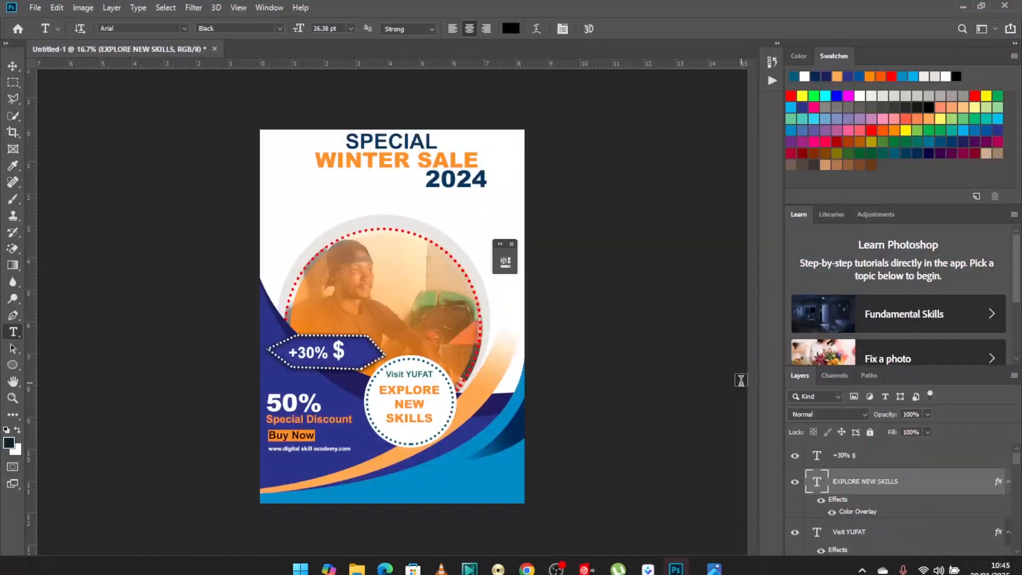
pyautogui.click(682, 569)
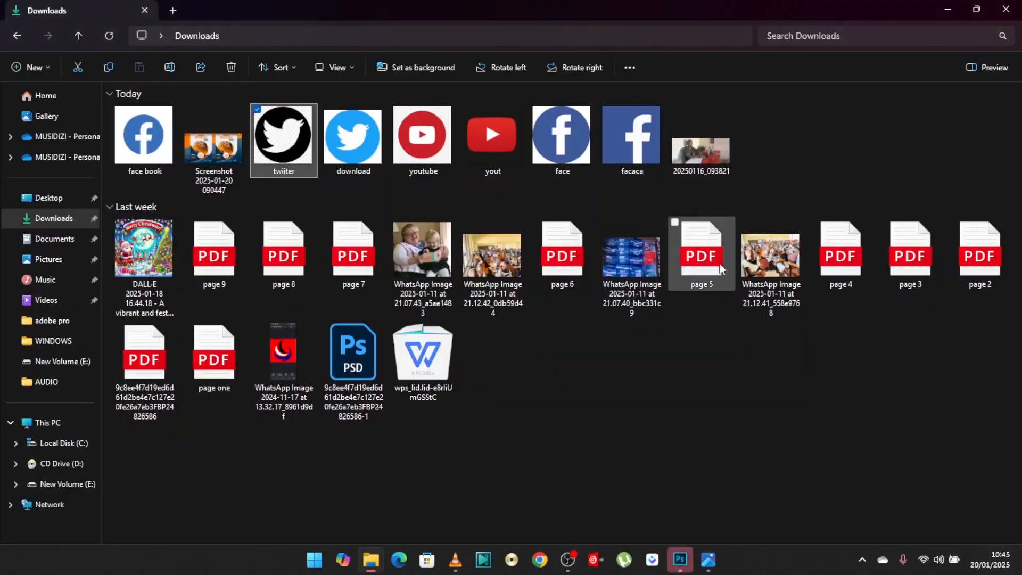
pyautogui.click(679, 562)
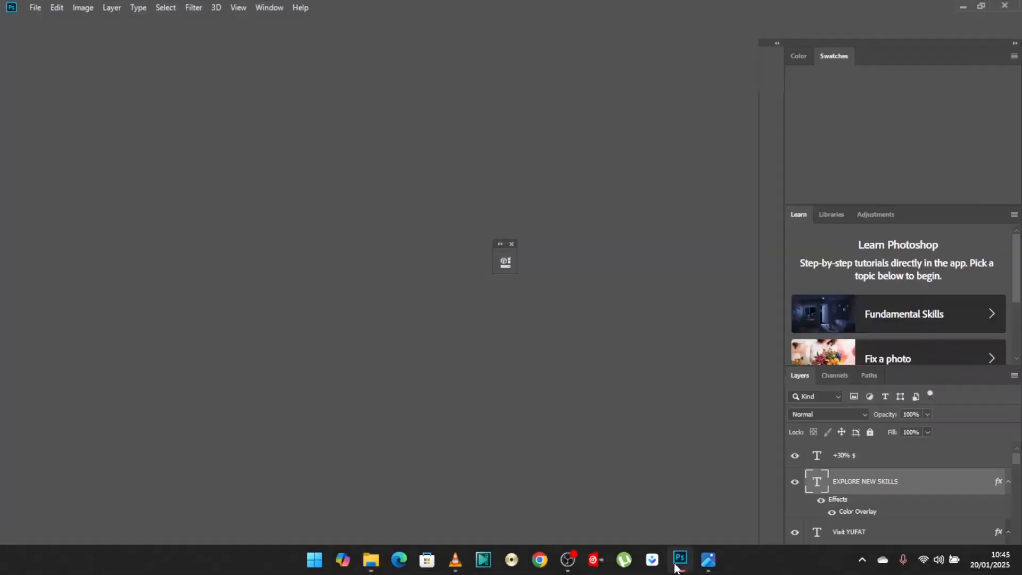
pyautogui.click(677, 566)
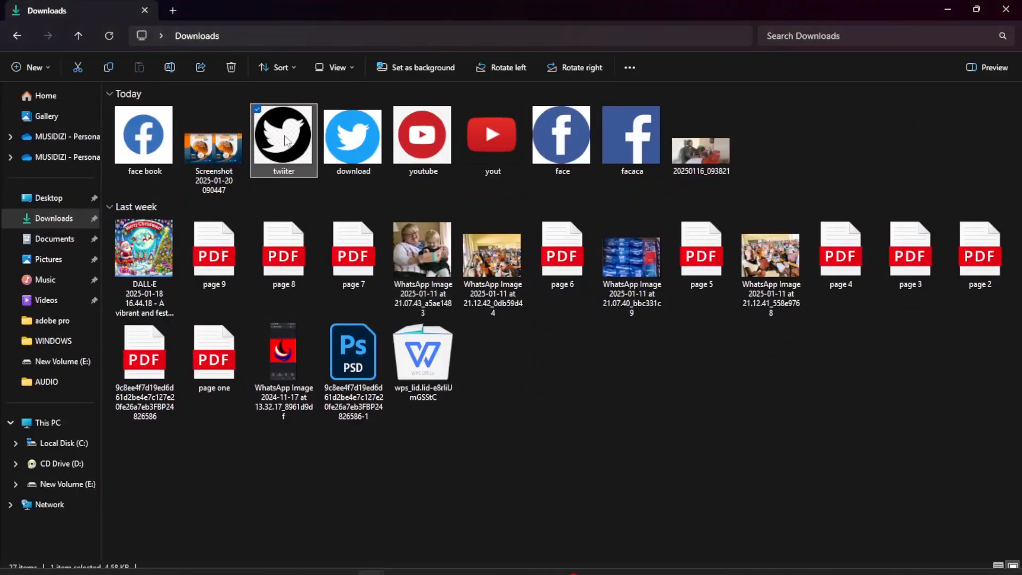
pyautogui.moveTo(284, 138); pyautogui.dragTo(431, 367)
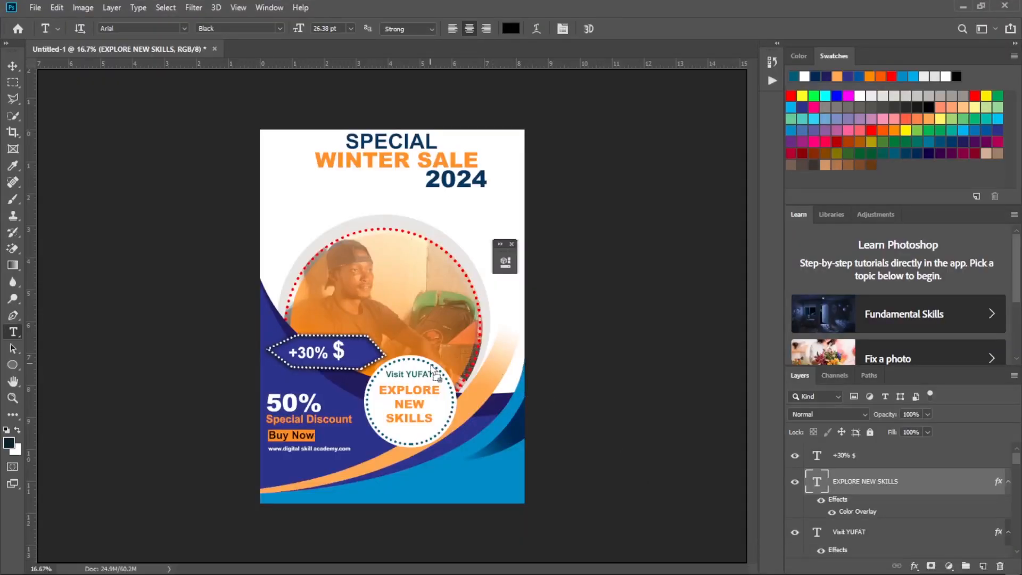
pyautogui.moveTo(387, 294); pyautogui.dragTo(441, 369)
pyautogui.press('t')
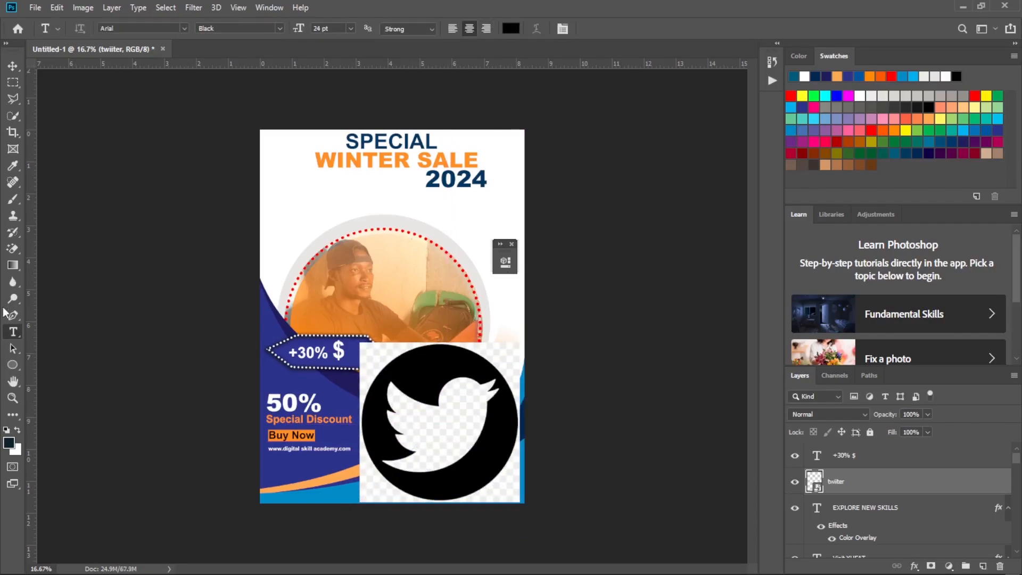
# Rasterize the Twitter image and erase the background around its black circle with the Magic Eraser.
pyautogui.click(13, 249)
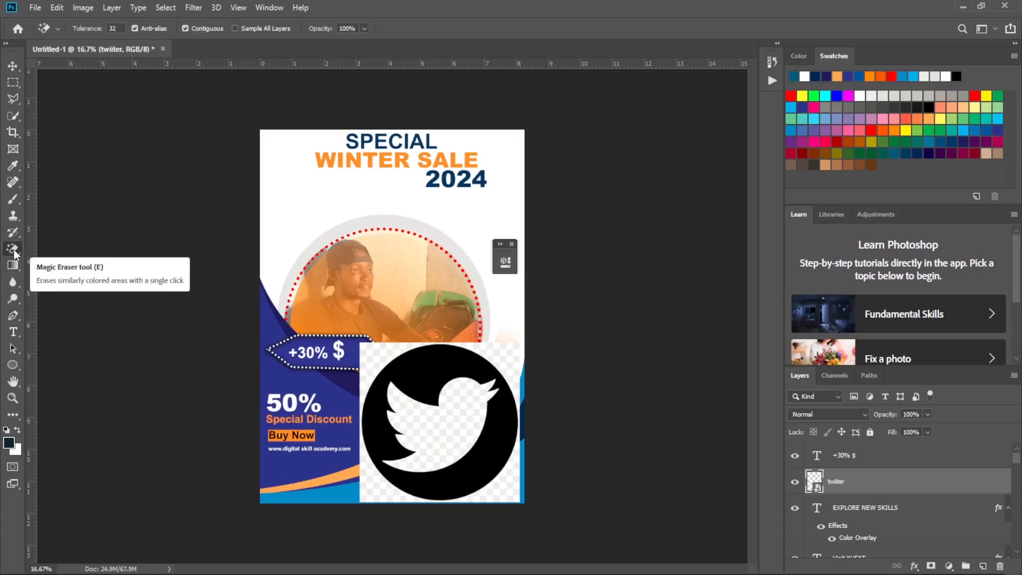
pyautogui.rightClick(13, 249)
pyautogui.click(64, 272)
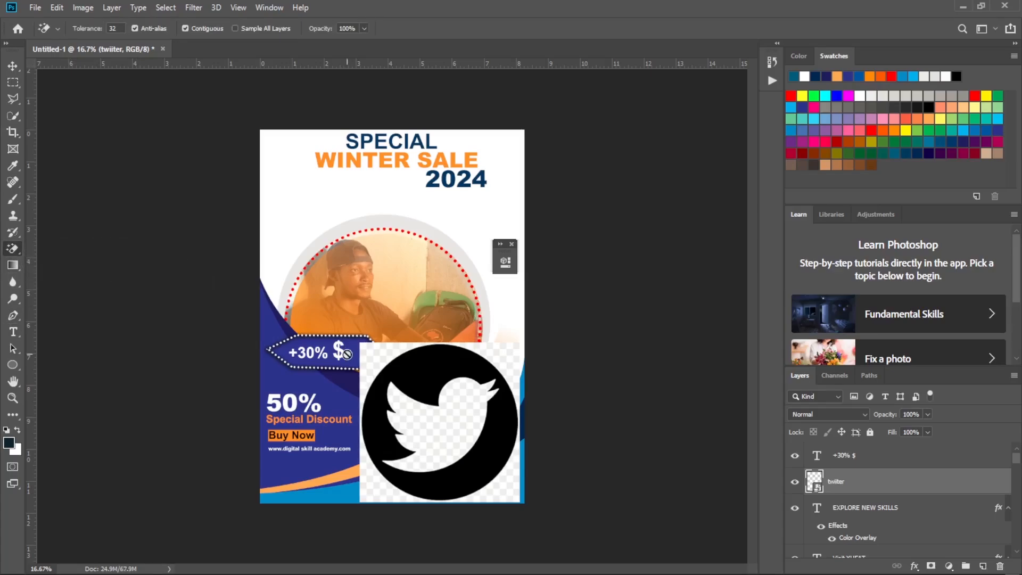
pyautogui.click(445, 317)
pyautogui.click(449, 219)
pyautogui.click(506, 484)
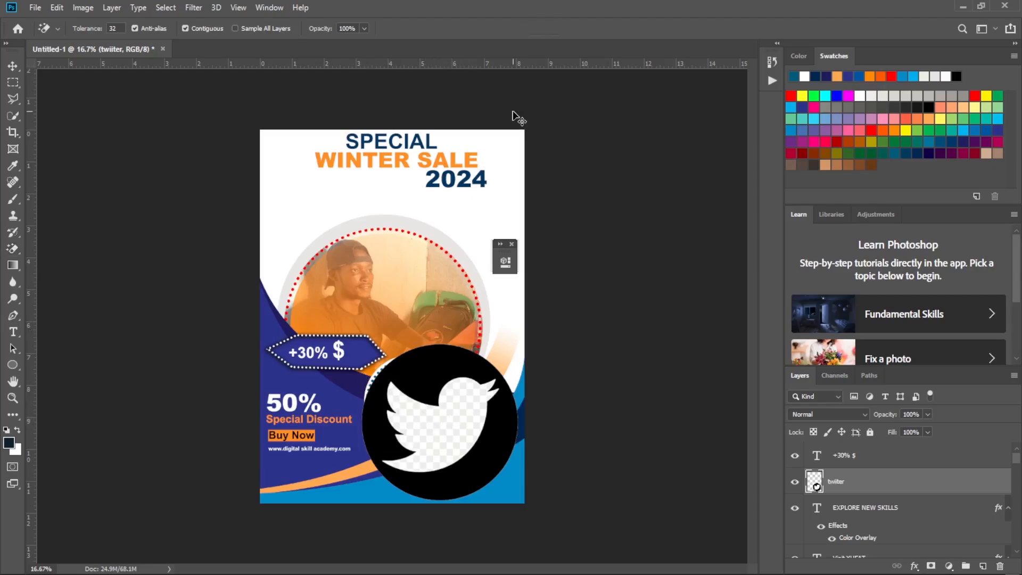
# Scale the Twitter icon to about 15% and move it just below the round badge, checking the reference flyer.
pyautogui.hotkey('ctrl', 't')
pyautogui.moveTo(524, 337); pyautogui.dragTo(440, 469)
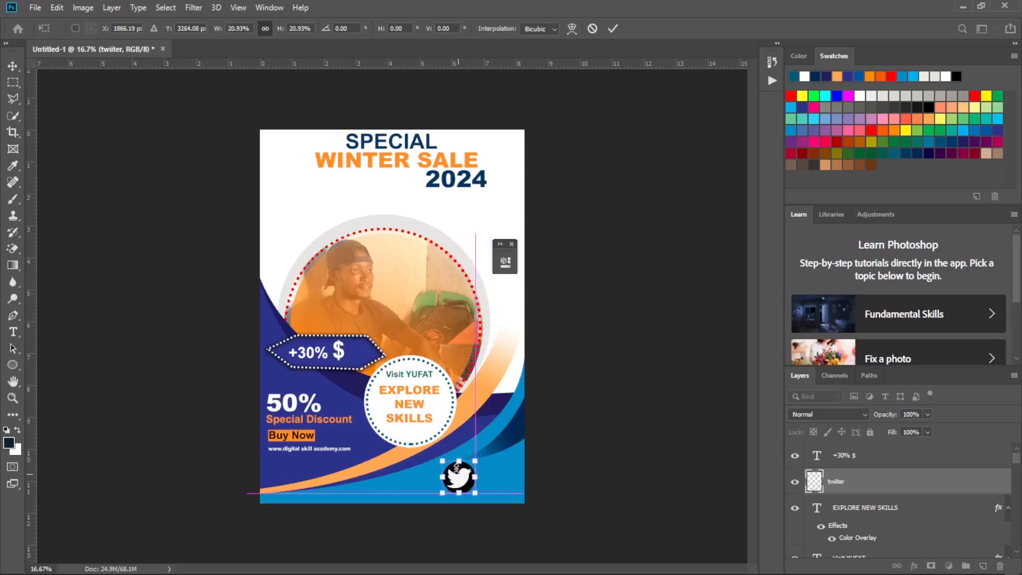
pyautogui.click(708, 560)
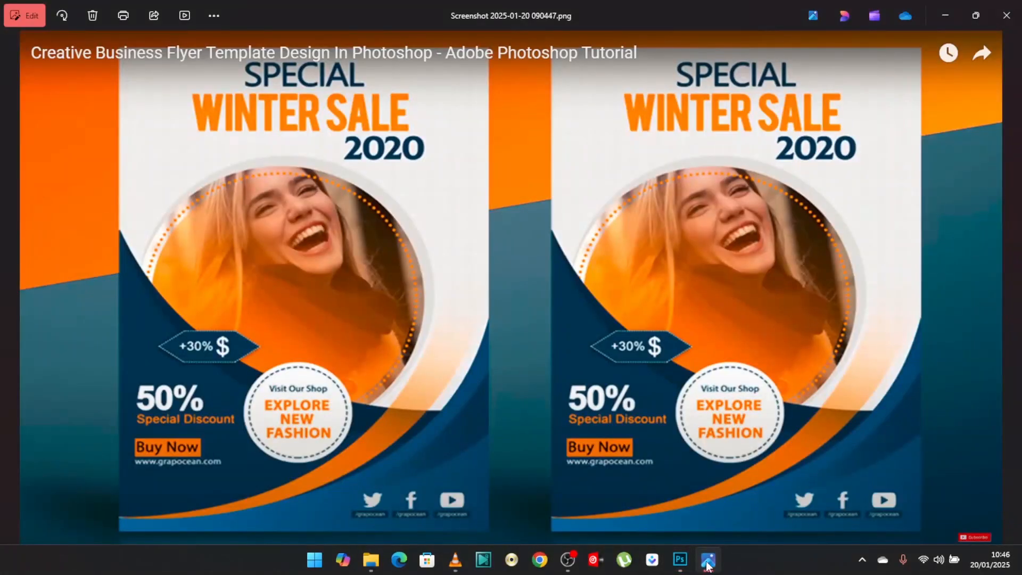
pyautogui.click(708, 560)
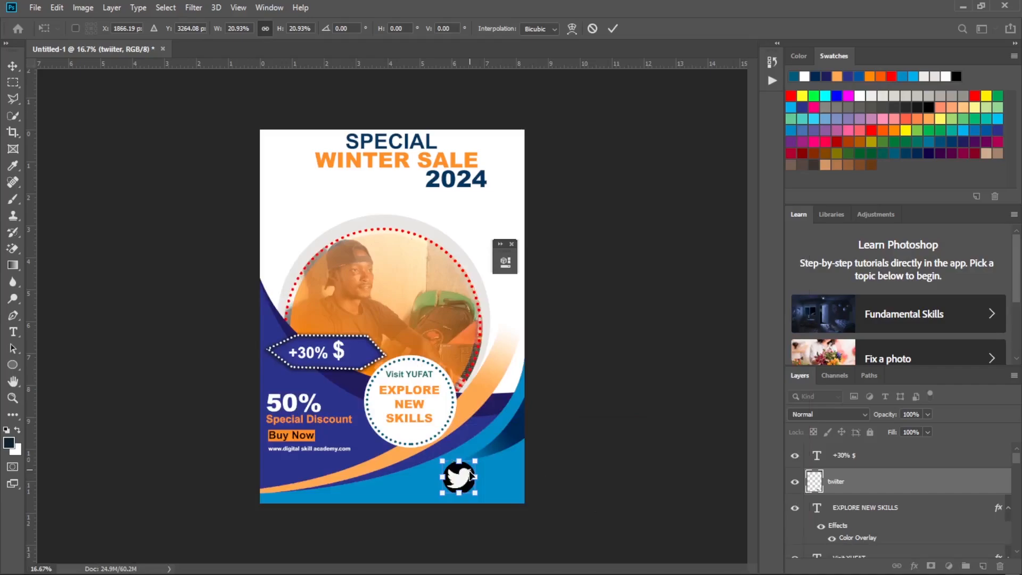
pyautogui.moveTo(475, 491); pyautogui.dragTo(414, 472)
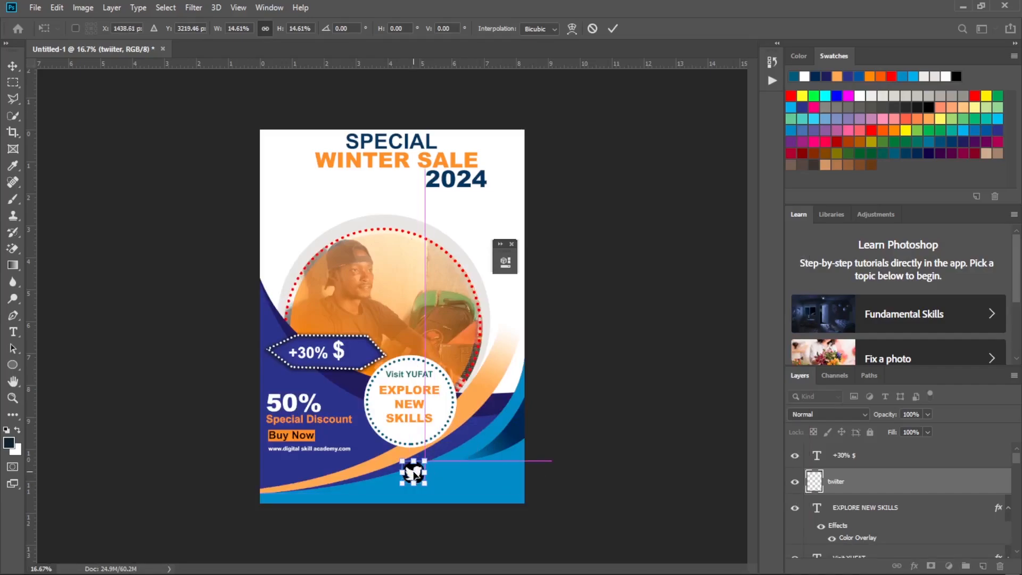
# Shrink the Twitter icon to about 10%, position it at the upper edge of the light blue footer below the badge, and apply the transform.
pyautogui.hotkey('ctrl', '+')
pyautogui.hotkey('ctrl', '+')
pyautogui.hotkey('ctrl', '+')
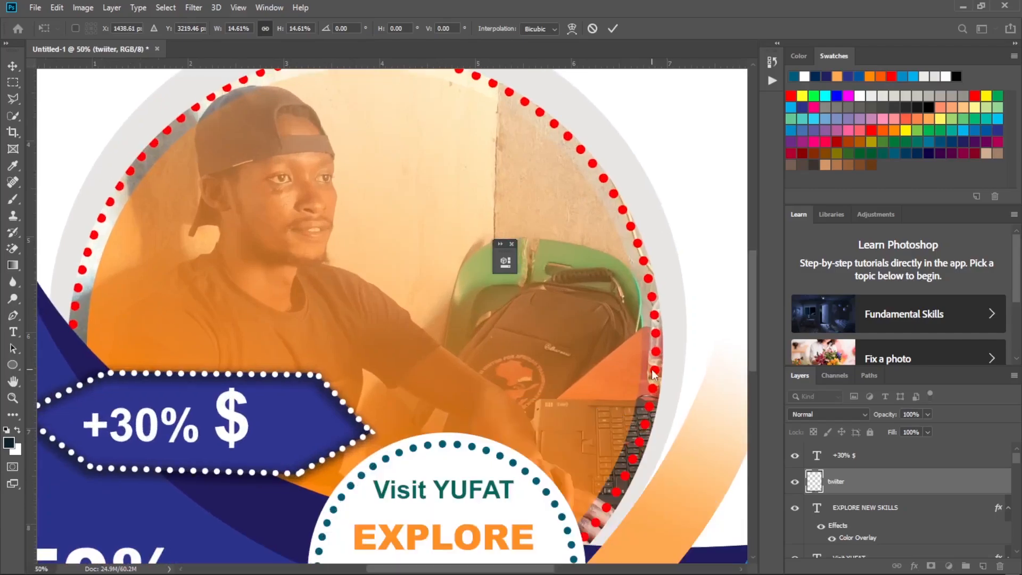
pyautogui.moveTo(755, 291); pyautogui.dragTo(742, 429)
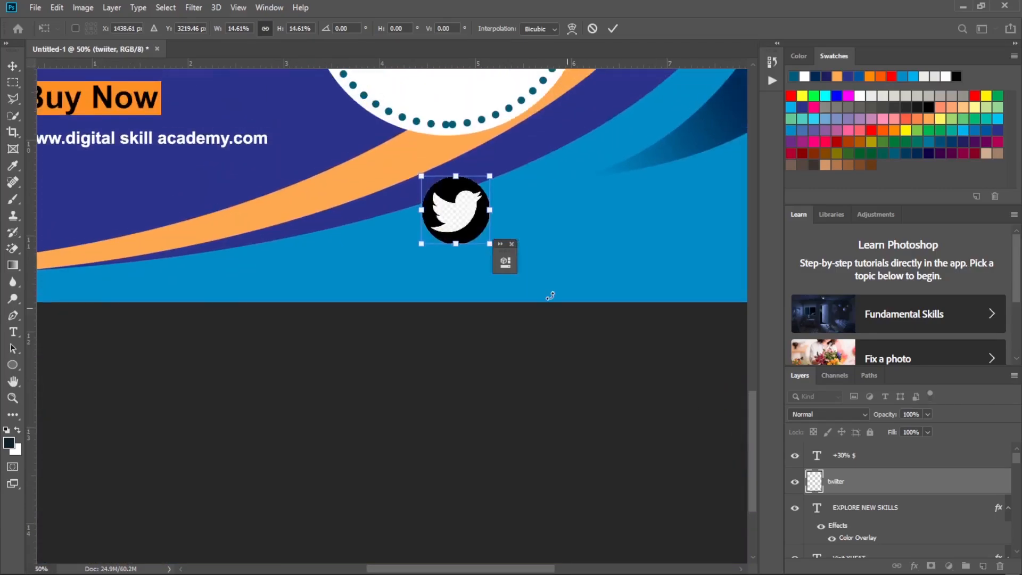
pyautogui.moveTo(462, 185); pyautogui.dragTo(427, 214)
pyautogui.moveTo(455, 272); pyautogui.dragTo(433, 252)
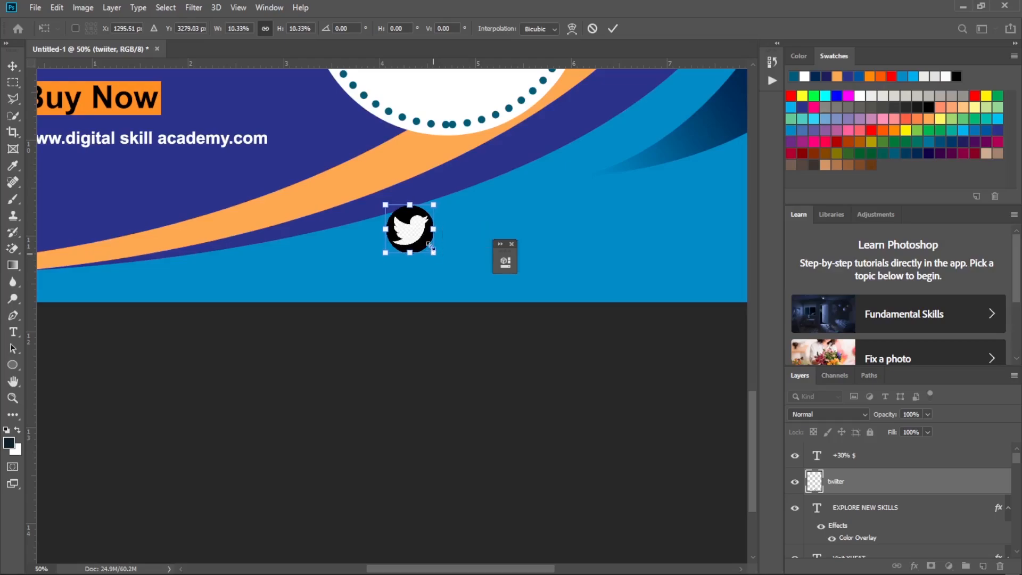
pyautogui.moveTo(419, 215); pyautogui.dragTo(435, 212)
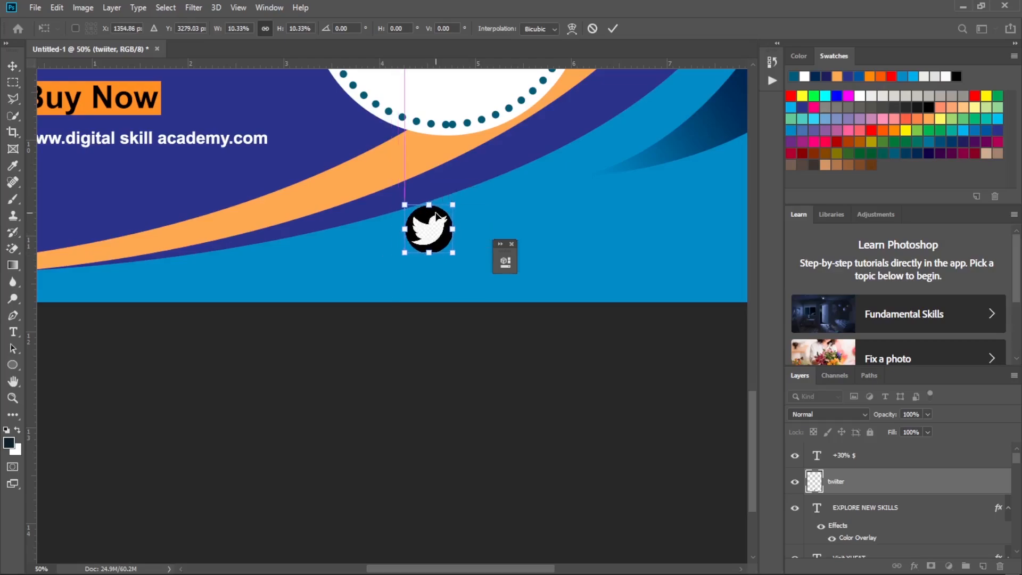
pyautogui.press('Return')
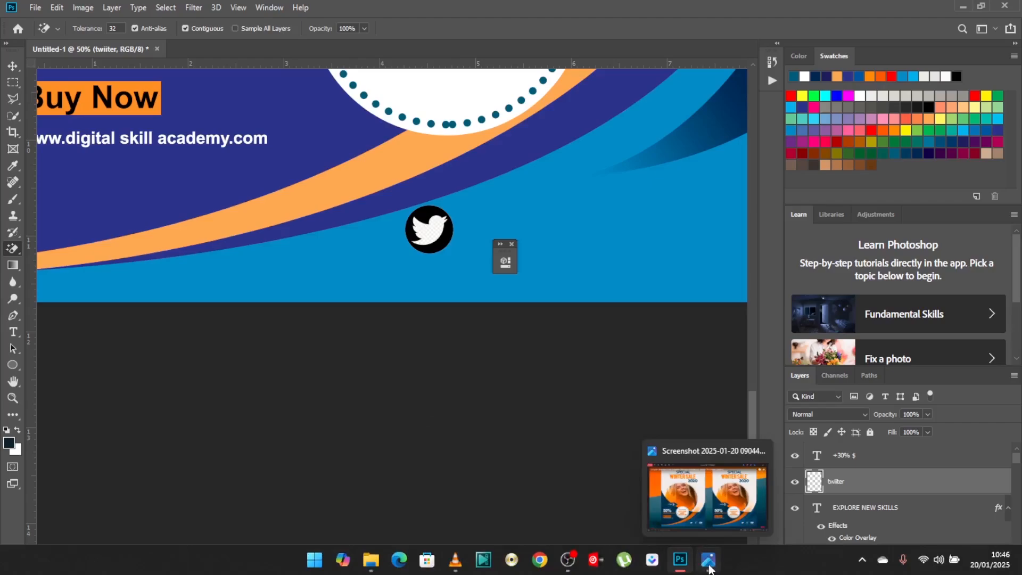
# Check the reference flyer, place the round Facebook image "face" from Downloads onto the flyer's footer, and commit the placement.
pyautogui.click(709, 569)
pyautogui.click(710, 568)
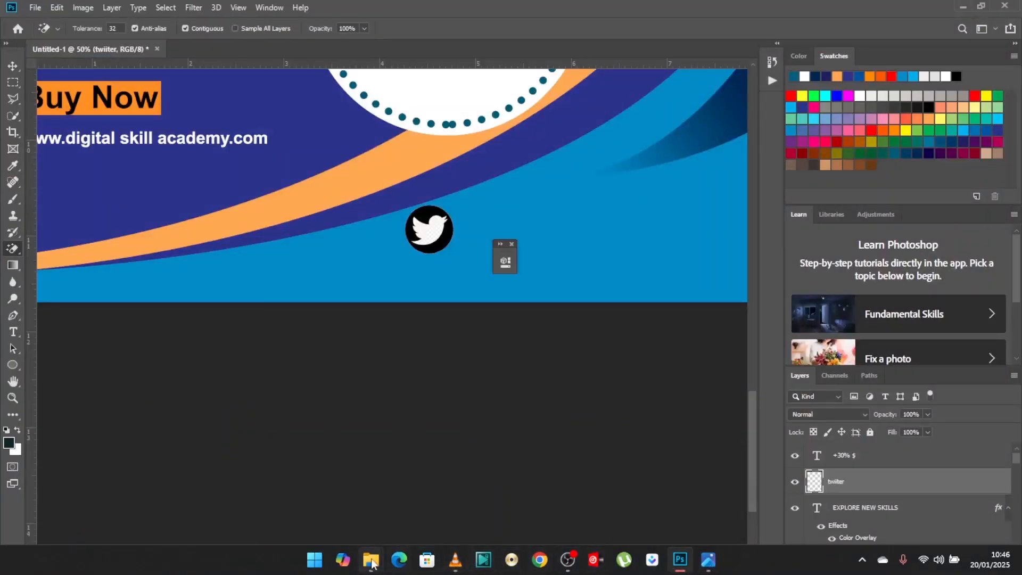
pyautogui.moveTo(371, 563)
pyautogui.click(653, 513)
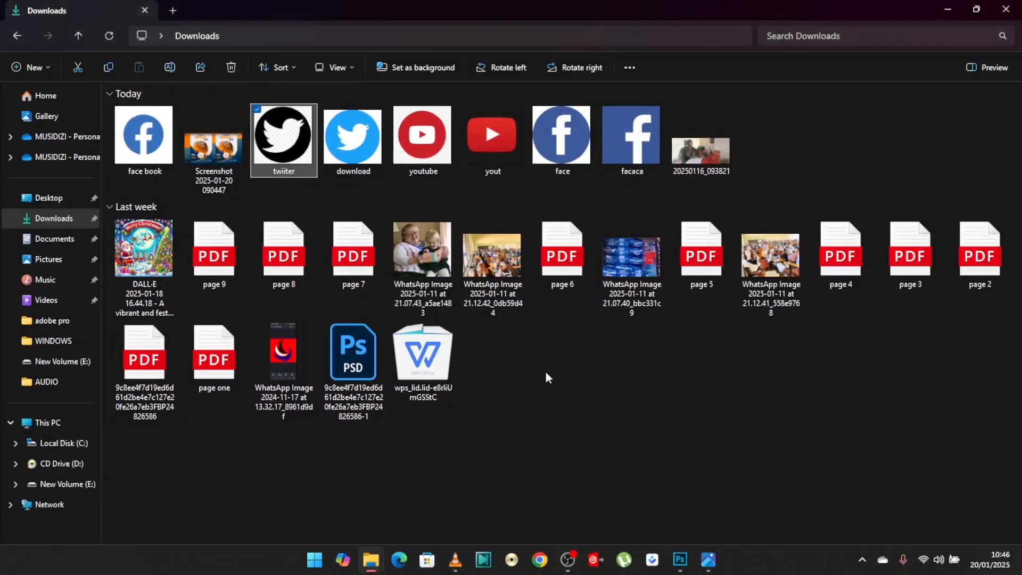
pyautogui.moveTo(575, 149); pyautogui.dragTo(622, 199)
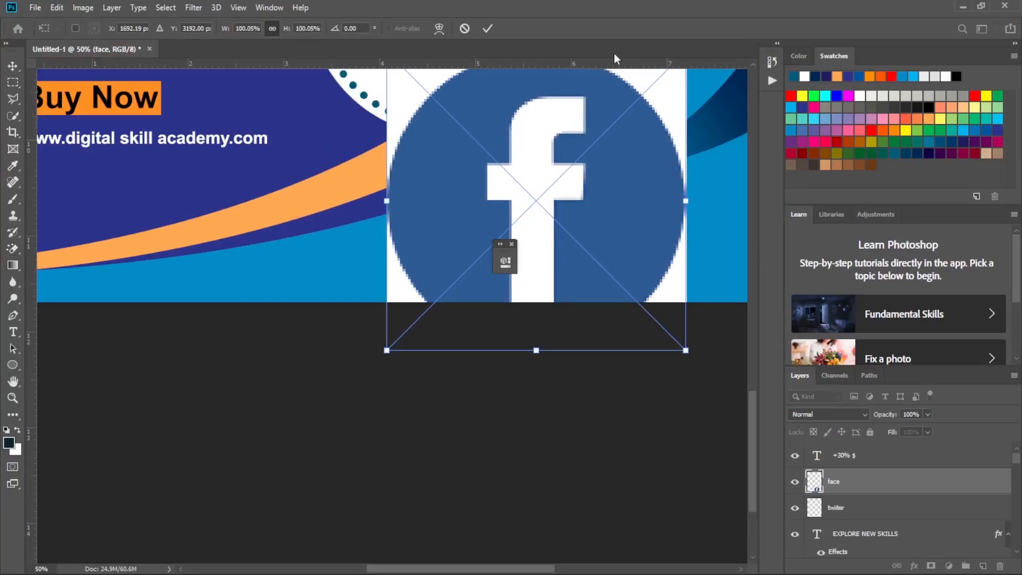
pyautogui.click(489, 32)
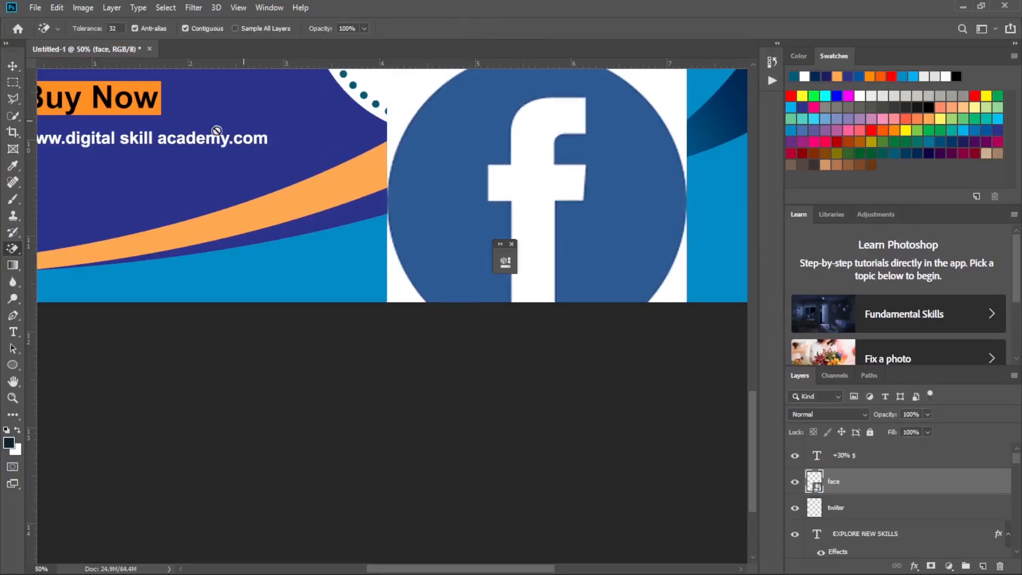
# Rasterize the placed Facebook image and erase the white background around its blue circle with the Magic Eraser.
pyautogui.click(407, 93)
pyautogui.press('Return')
pyautogui.click(403, 103)
pyautogui.click(412, 278)
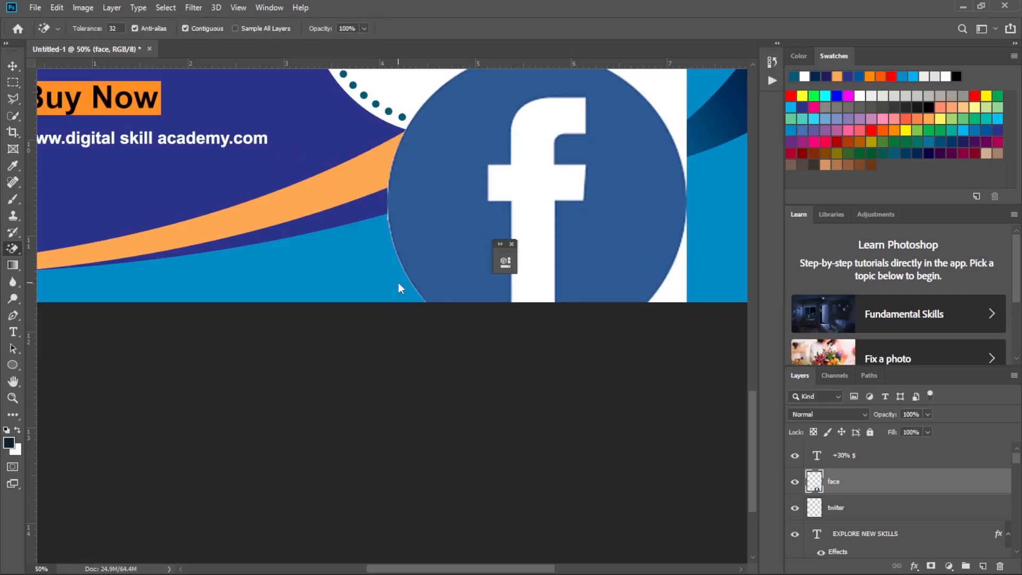
pyautogui.click(671, 286)
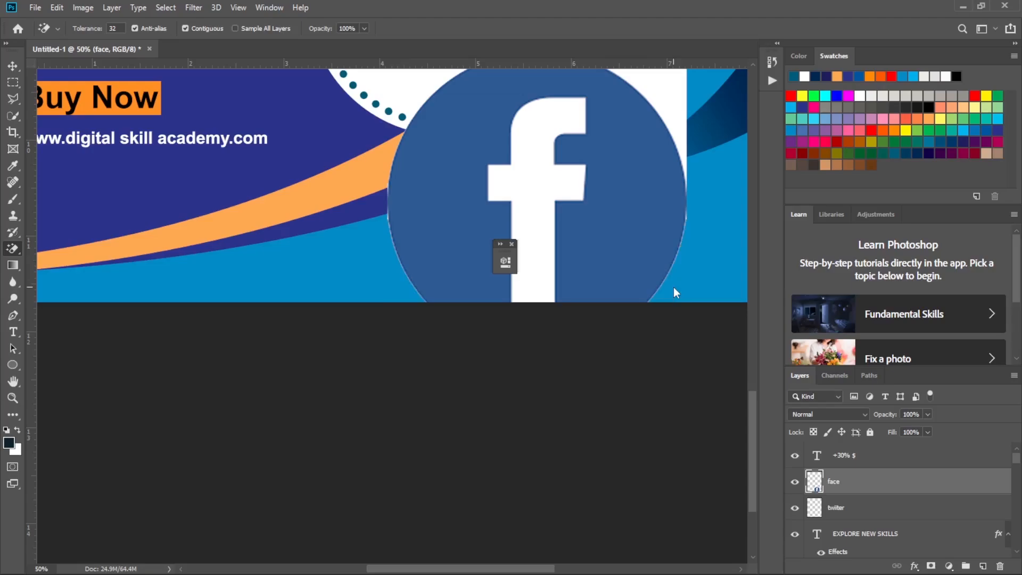
pyautogui.click(679, 110)
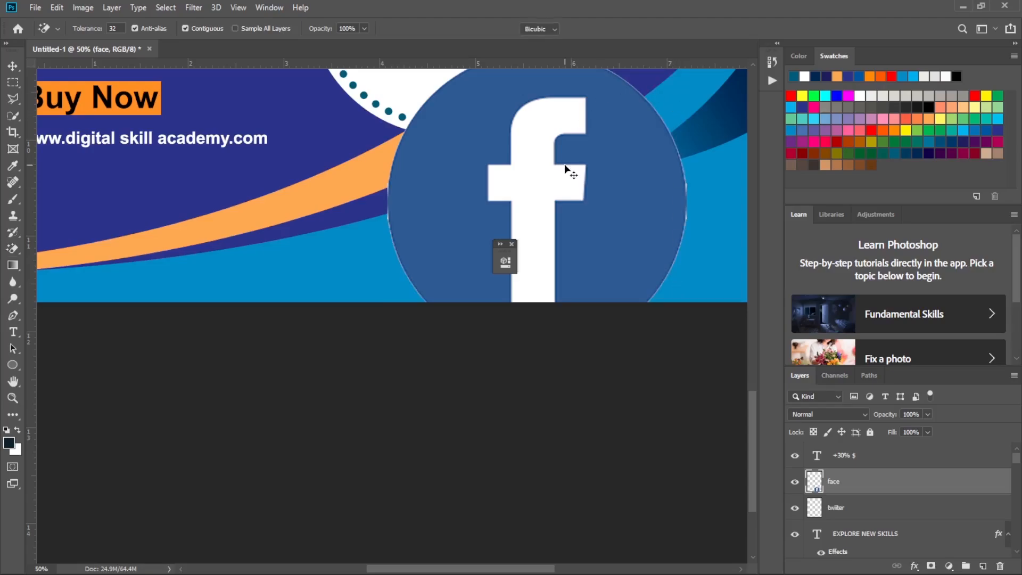
# Scale the Facebook icon to about 75% and erase the remaining white areas beside the lower part of its circle.
pyautogui.hotkey('ctrl', 't')
pyautogui.moveTo(665, 325); pyautogui.dragTo(588, 248)
pyautogui.click(615, 26)
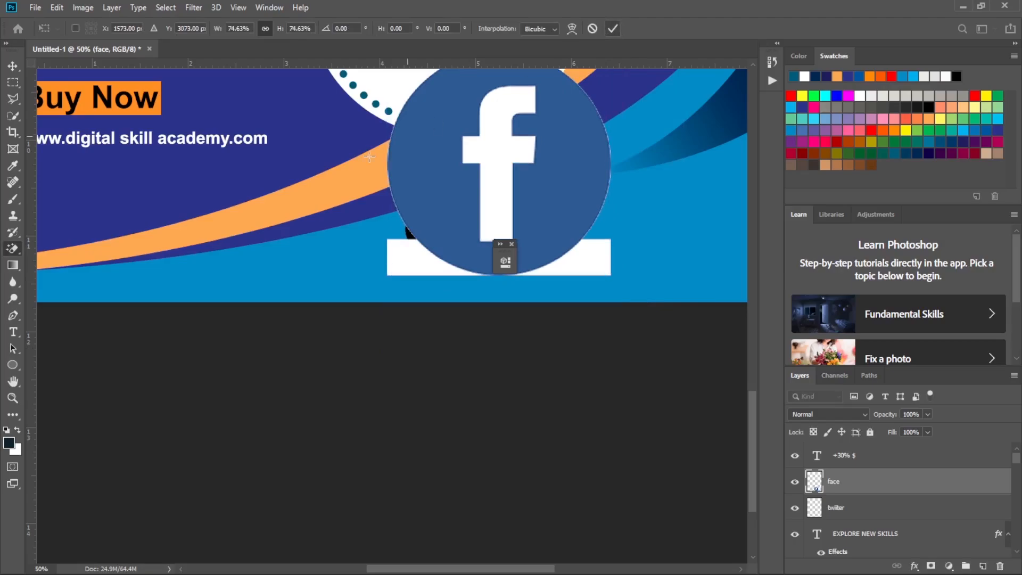
pyautogui.click(407, 259)
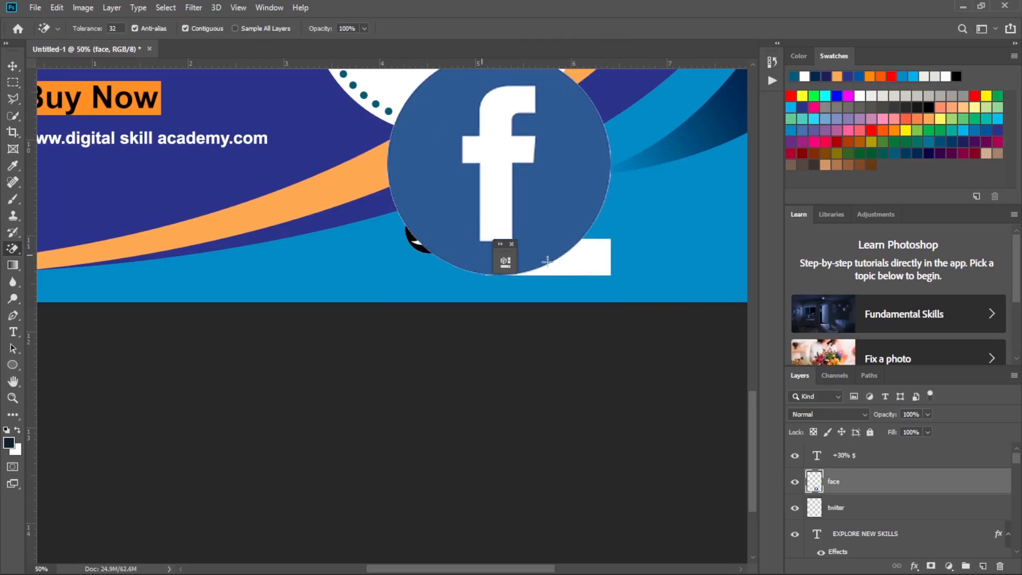
pyautogui.click(583, 270)
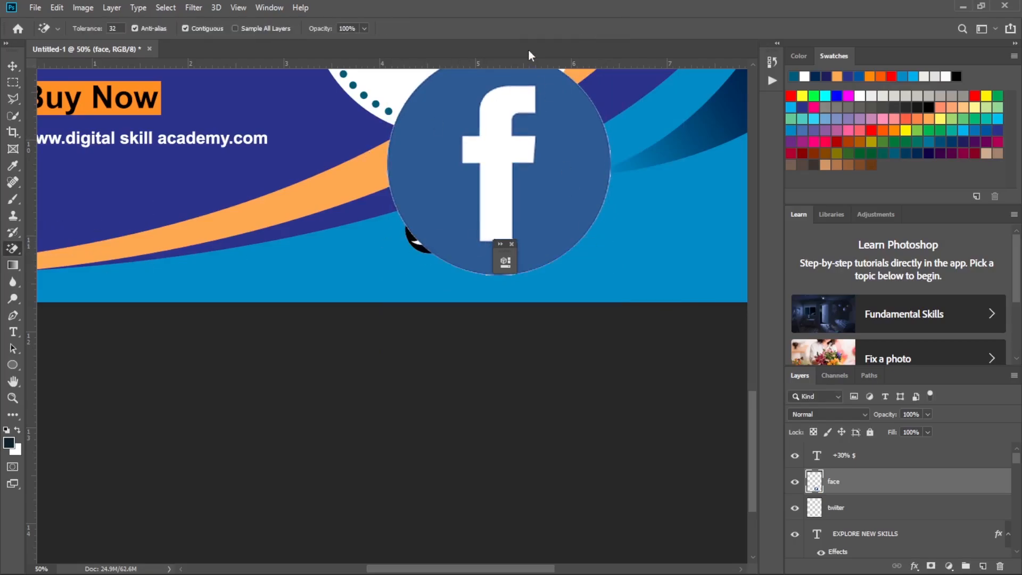
# Shrink the Facebook icon to 20%, position it just right of the Twitter icon in the footer, and apply the transform.
pyautogui.hotkey('ctrl', 't')
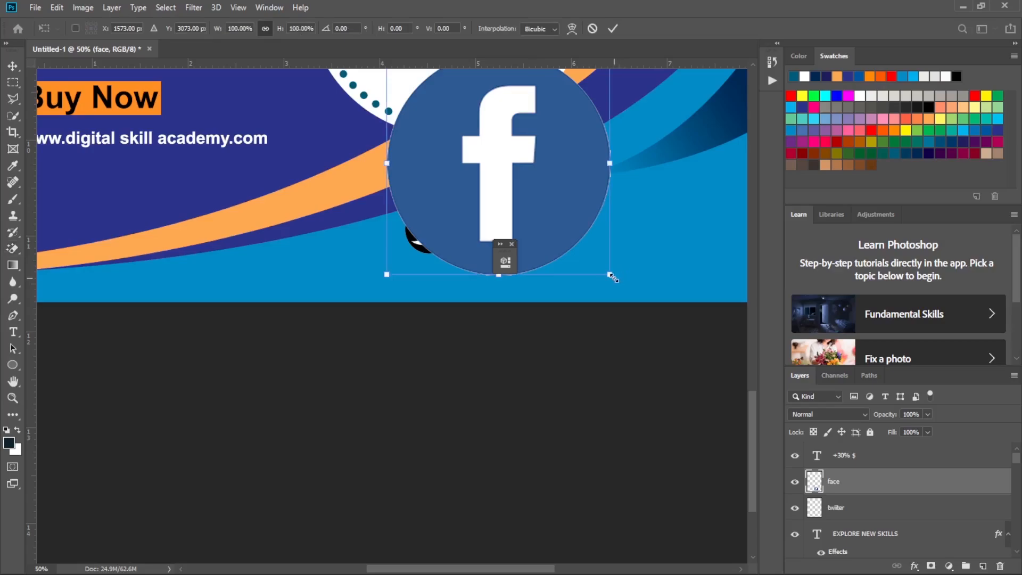
pyautogui.moveTo(612, 276); pyautogui.dragTo(489, 153)
pyautogui.moveTo(462, 116); pyautogui.dragTo(515, 245)
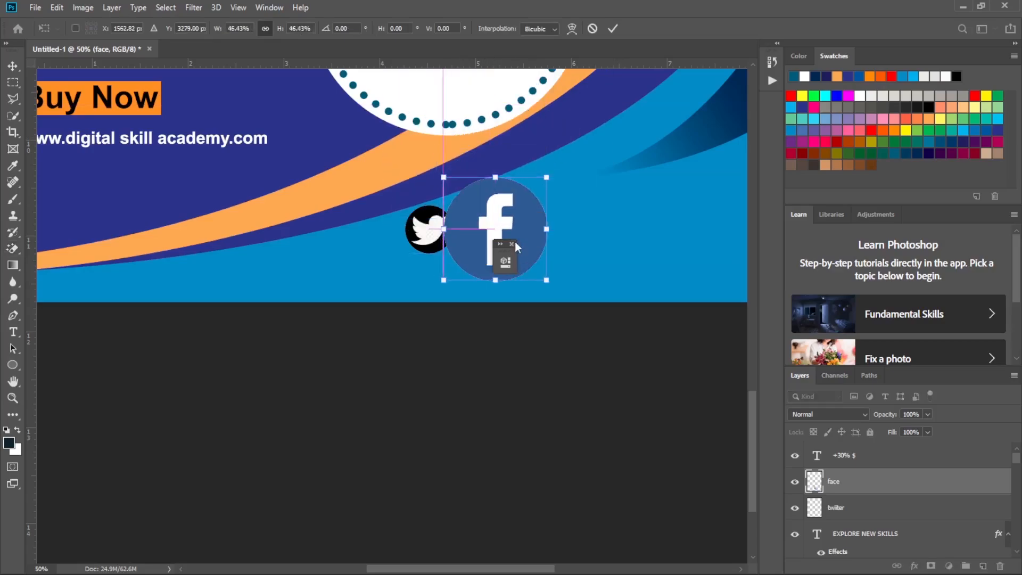
pyautogui.moveTo(547, 280); pyautogui.dragTo(488, 226)
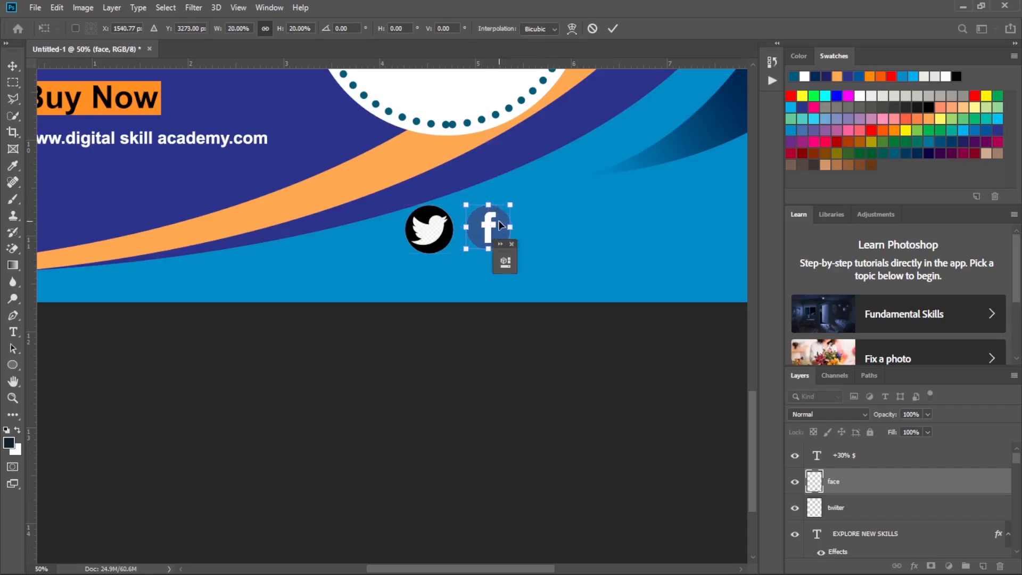
pyautogui.moveTo(505, 222); pyautogui.dragTo(500, 222)
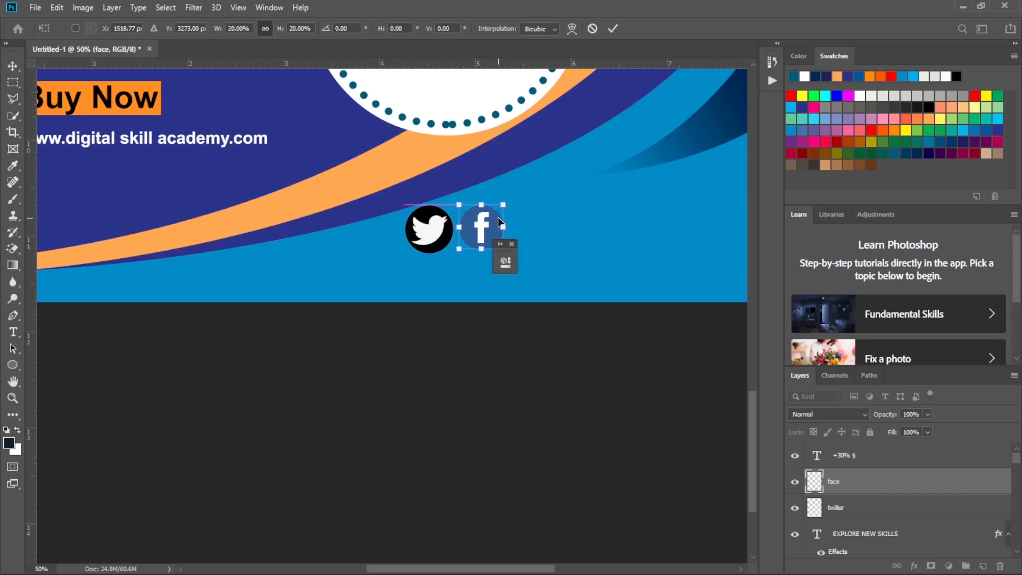
pyautogui.click(613, 30)
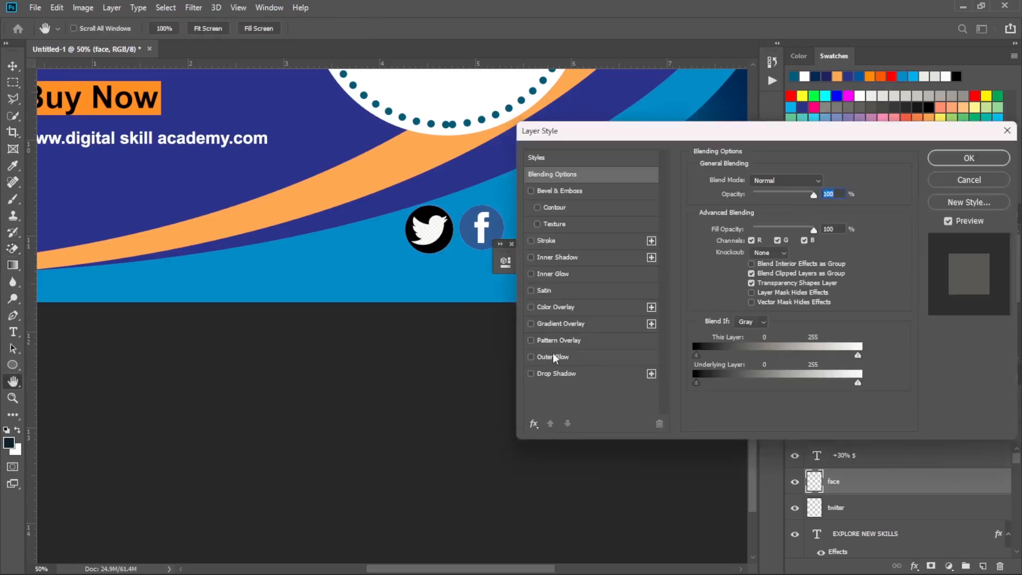
pyautogui.click(589, 308)
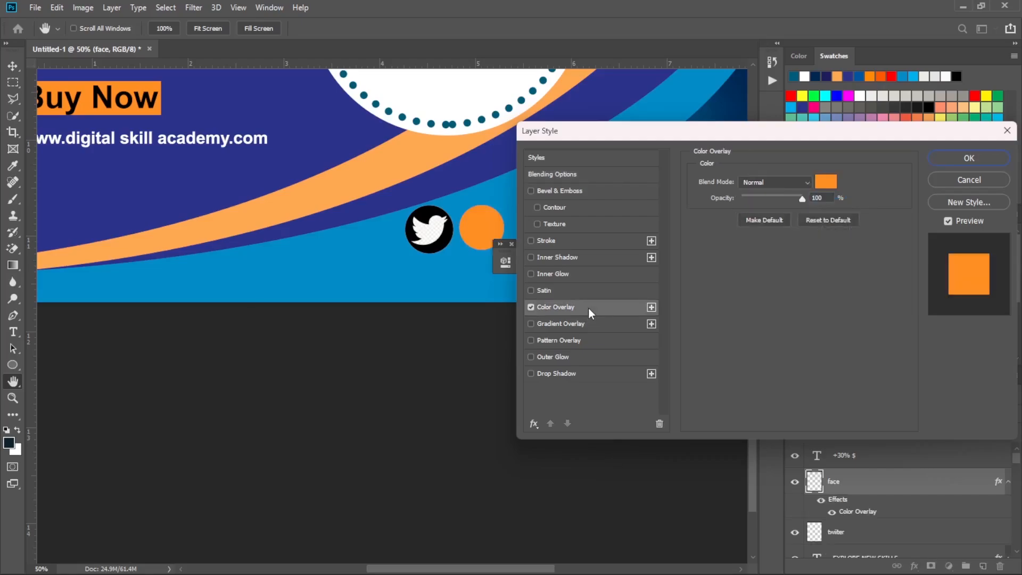
pyautogui.click(826, 181)
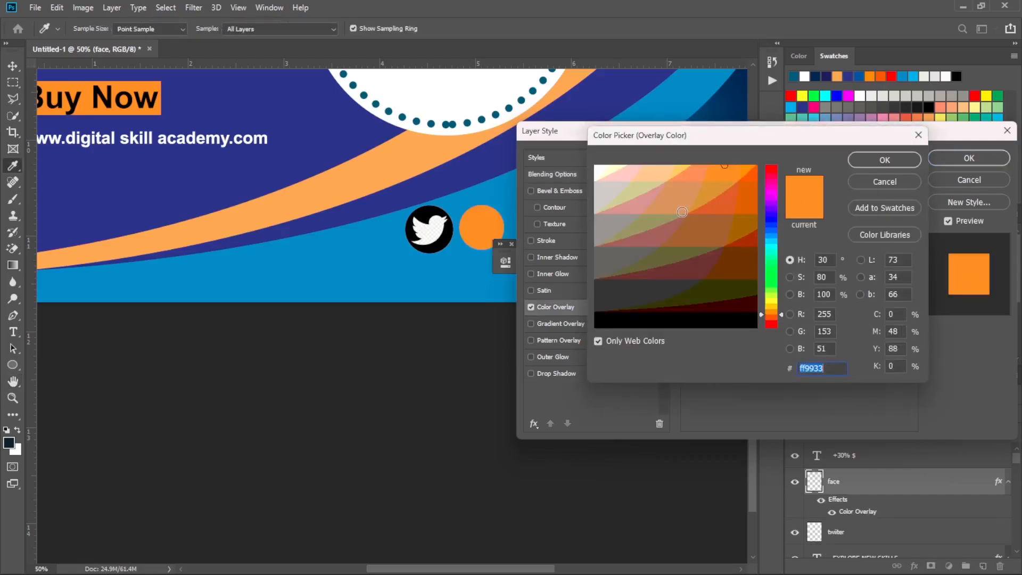
pyautogui.click(603, 167)
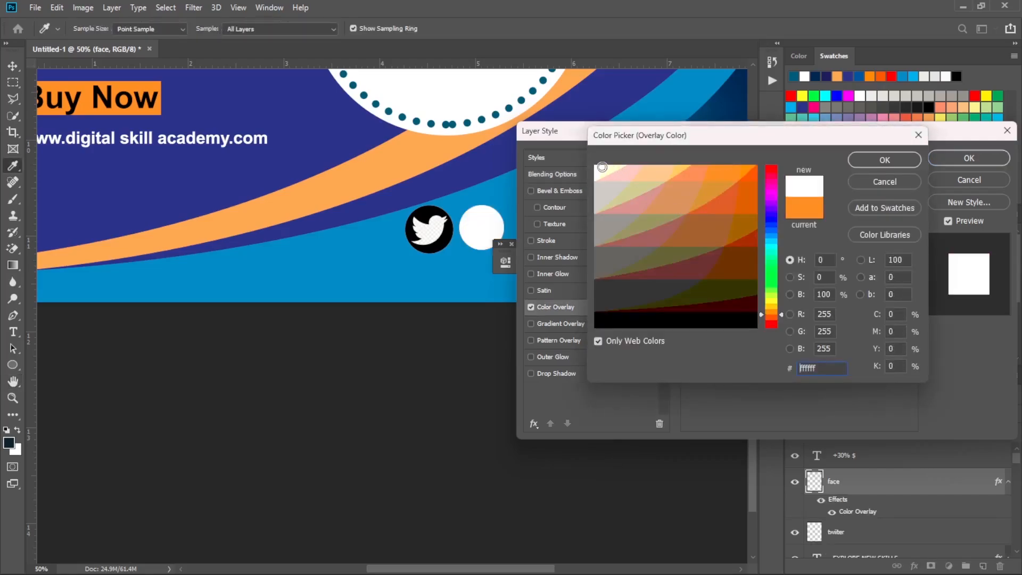
pyautogui.click(877, 184)
pyautogui.click(970, 179)
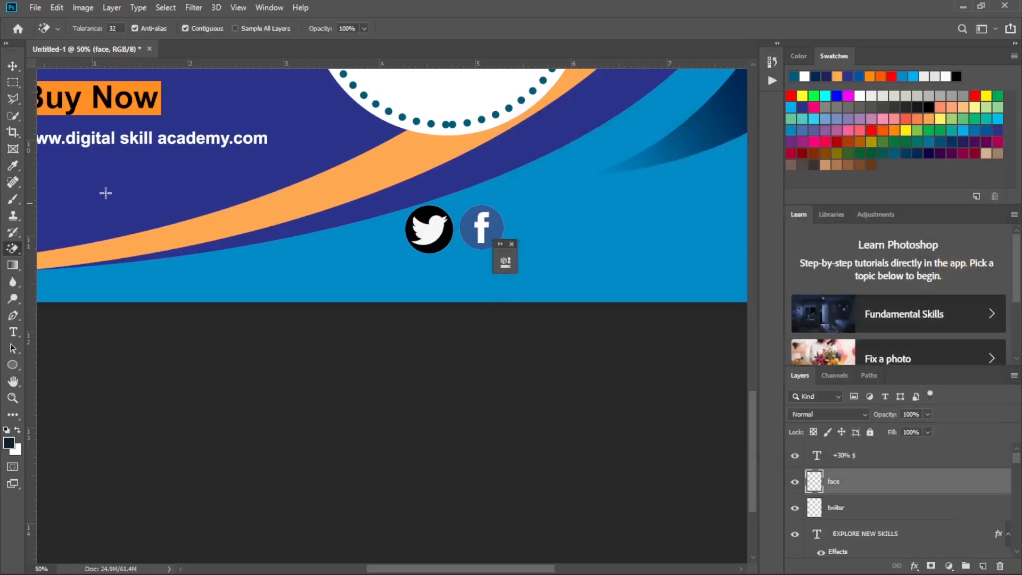
# Place the red YouTube image "yout" from the Downloads folder onto the flyer.
pyautogui.moveTo(575, 572)
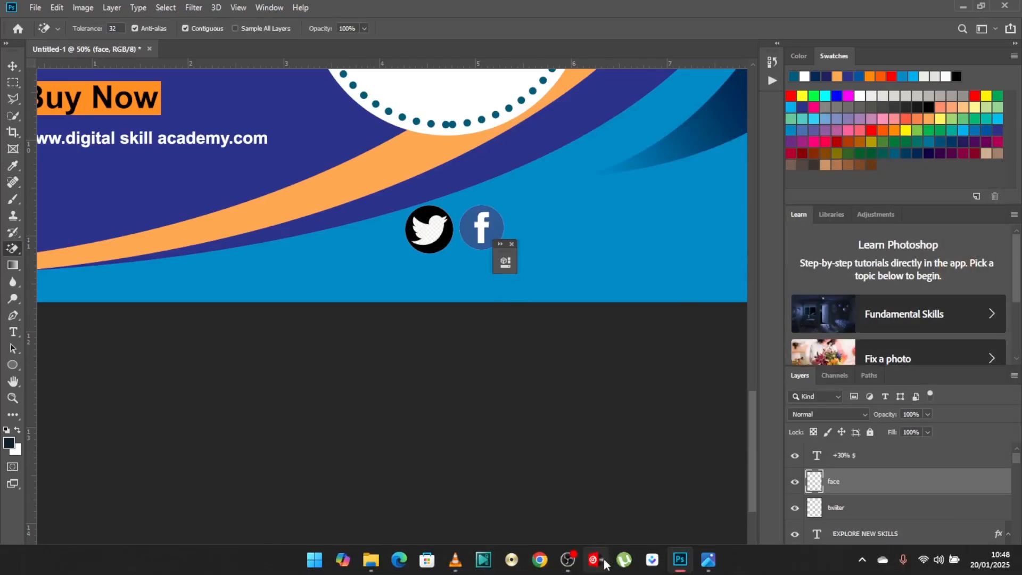
pyautogui.moveTo(372, 566)
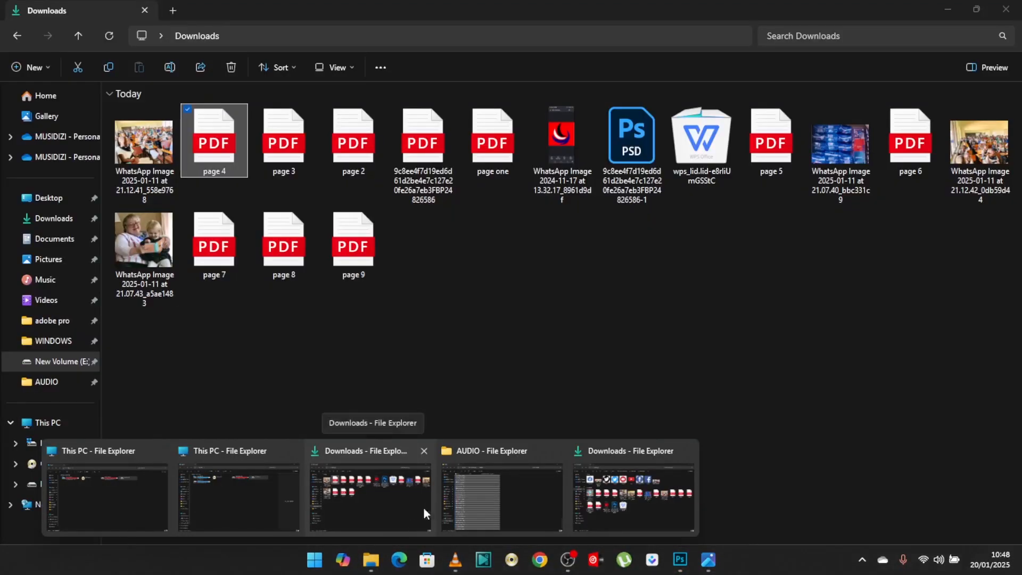
pyautogui.click(388, 510)
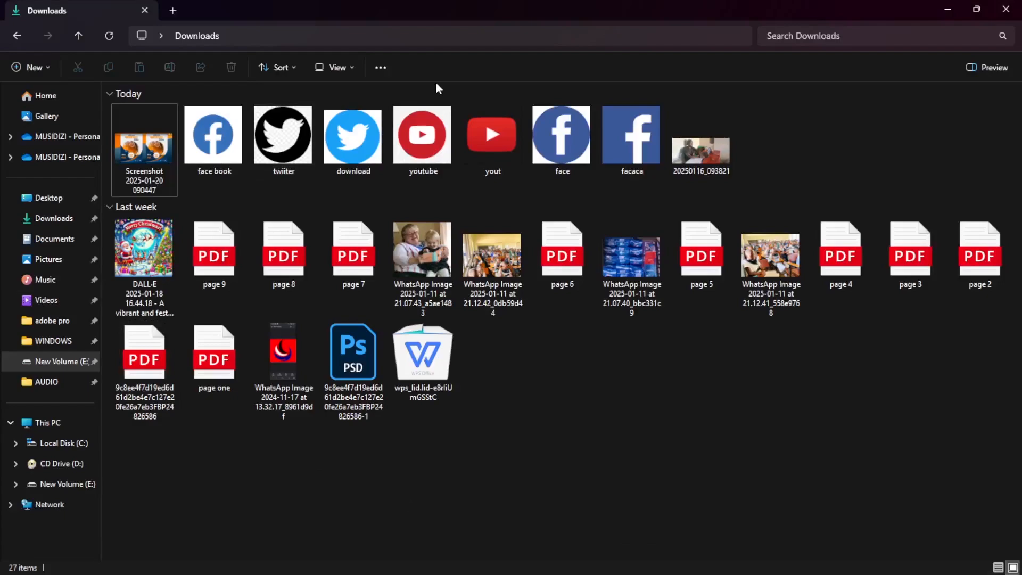
pyautogui.click(488, 134)
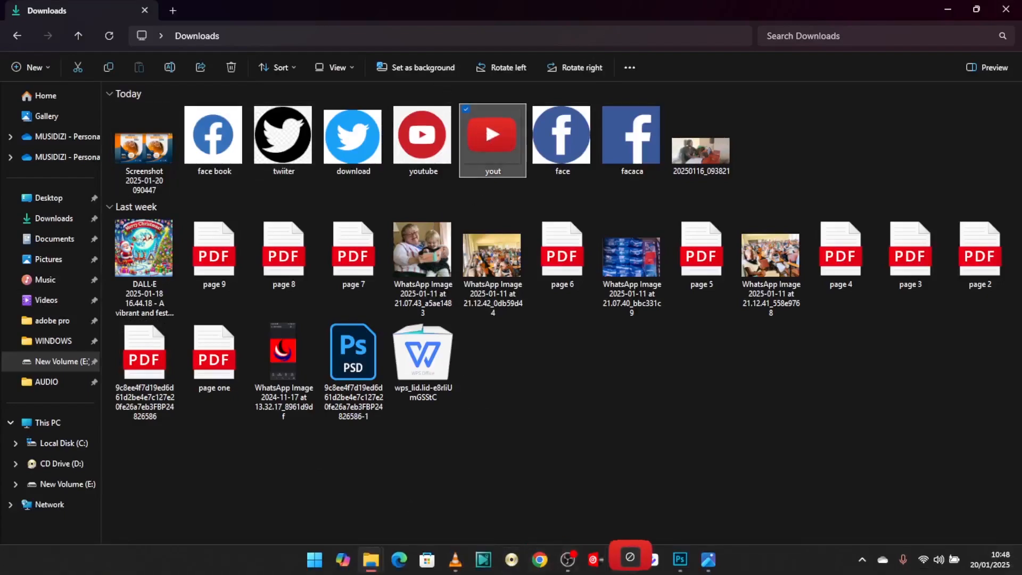
pyautogui.moveTo(688, 557); pyautogui.dragTo(565, 193)
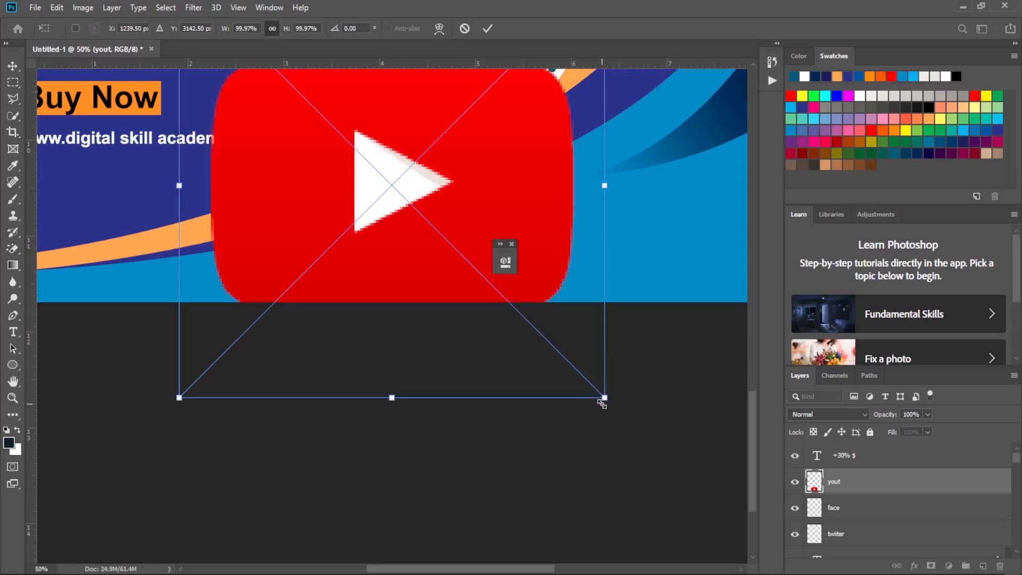
# Scale the YouTube icon to about 12%, position it just right of the Facebook icon, and commit the placement.
pyautogui.moveTo(602, 403); pyautogui.dragTo(360, 153)
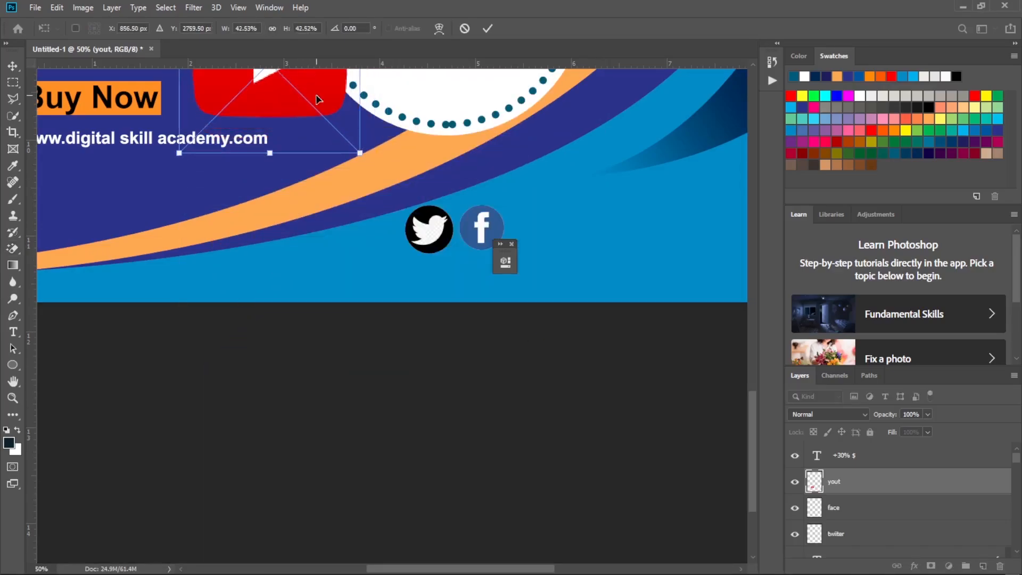
pyautogui.moveTo(317, 100); pyautogui.dragTo(618, 195)
pyautogui.moveTo(661, 307); pyautogui.dragTo(495, 183)
pyautogui.moveTo(502, 145); pyautogui.dragTo(551, 224)
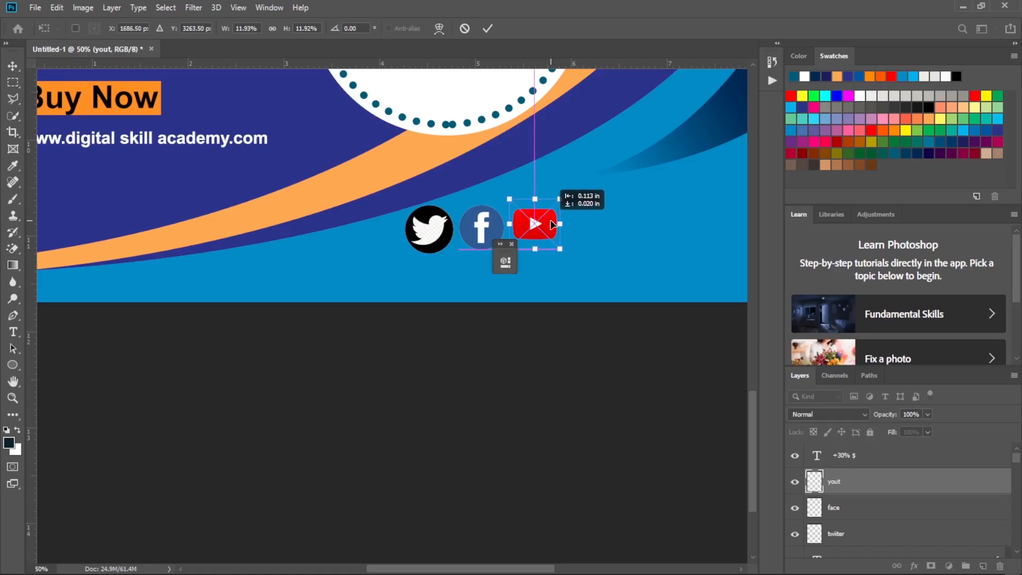
pyautogui.moveTo(552, 224); pyautogui.dragTo(555, 224)
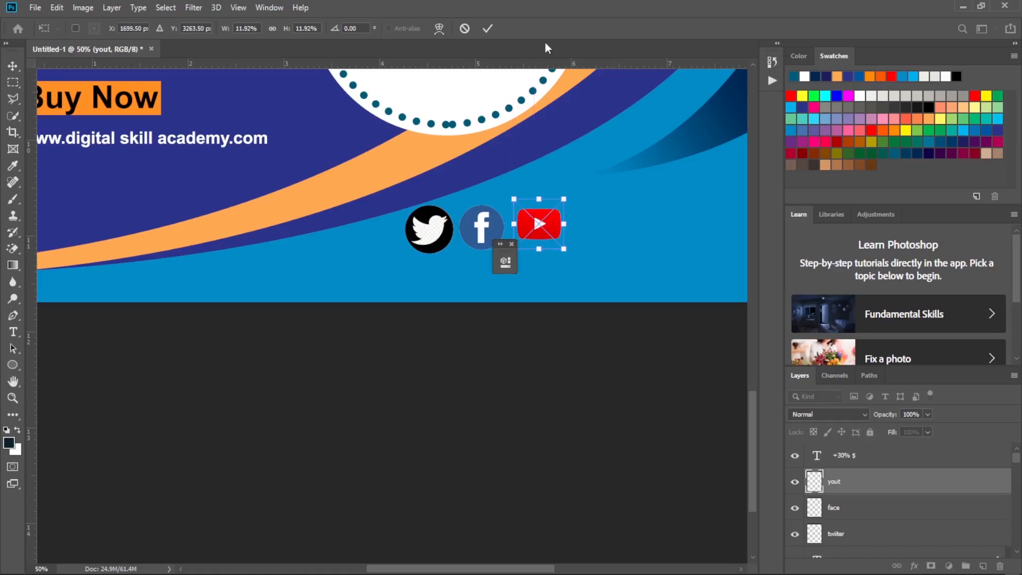
pyautogui.click(489, 28)
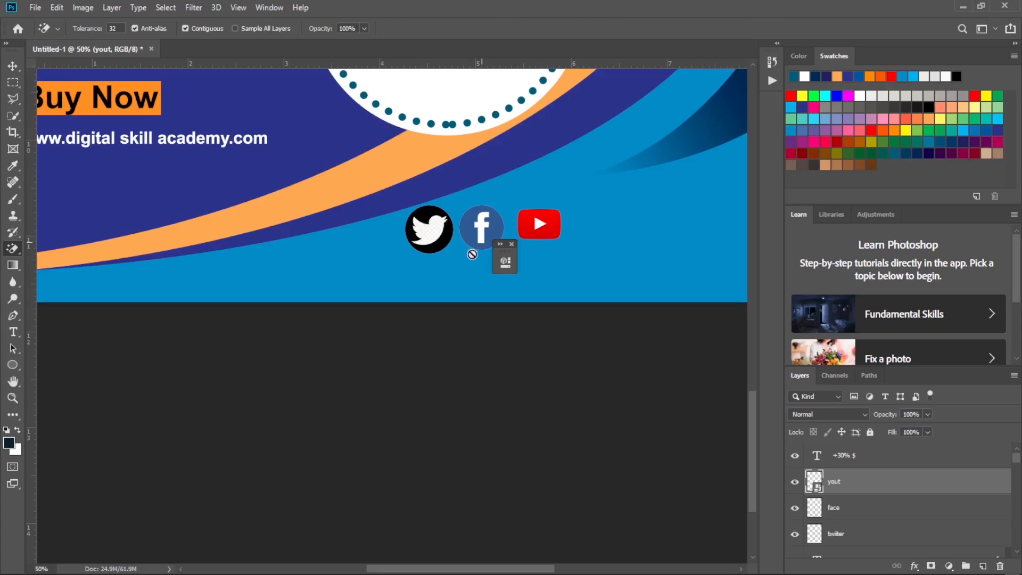
pyautogui.click(13, 332)
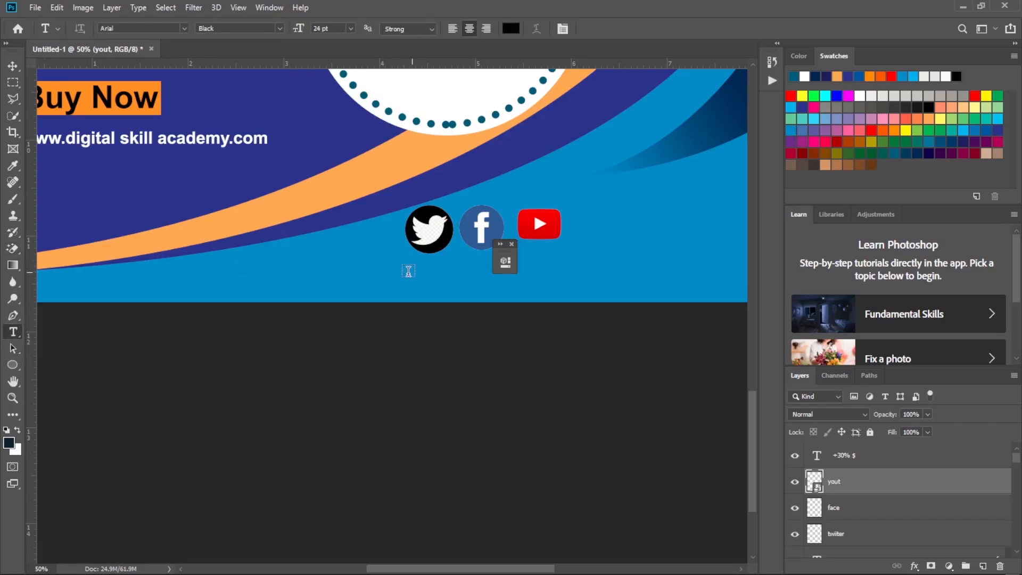
pyautogui.moveTo(343, 274); pyautogui.dragTo(447, 297)
pyautogui.moveTo(464, 288); pyautogui.dragTo(469, 292)
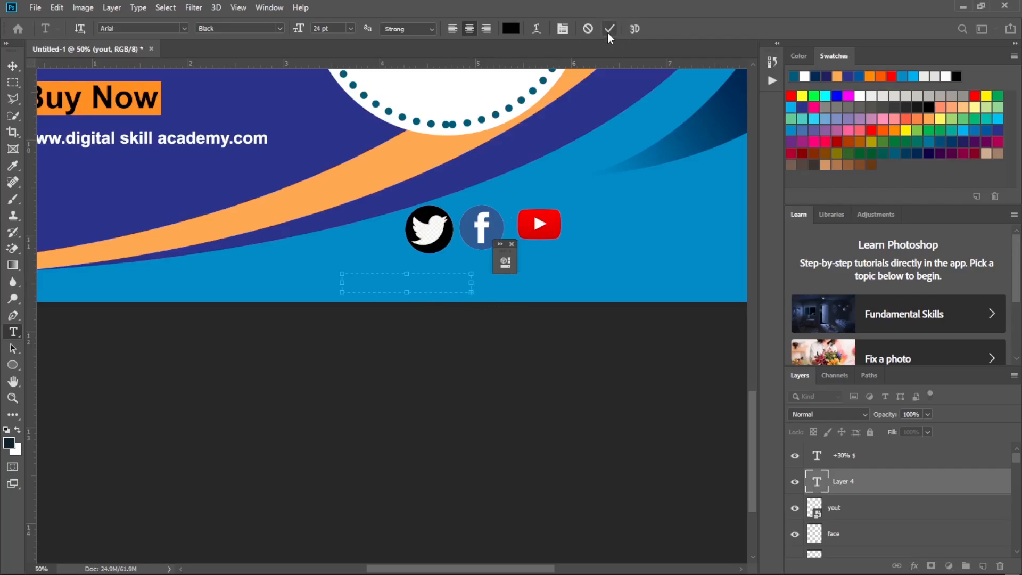
pyautogui.click(588, 29)
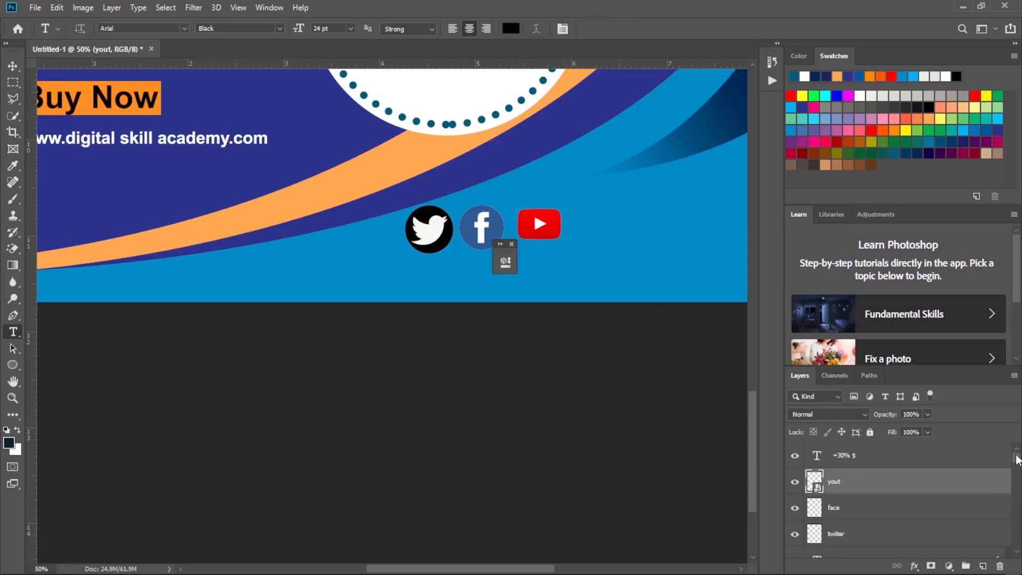
# Add the text "/yufat.org" in the footer below the Twitter icon, using the +30% $ layer's white Arial Bold style at 24 pt.
pyautogui.click(888, 461)
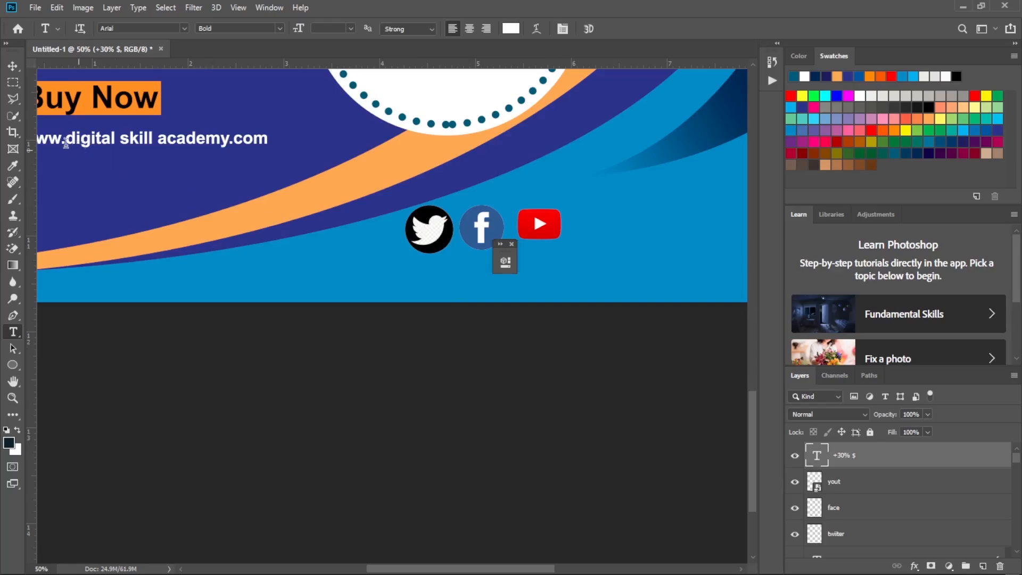
pyautogui.moveTo(268, 254); pyautogui.dragTo(491, 303)
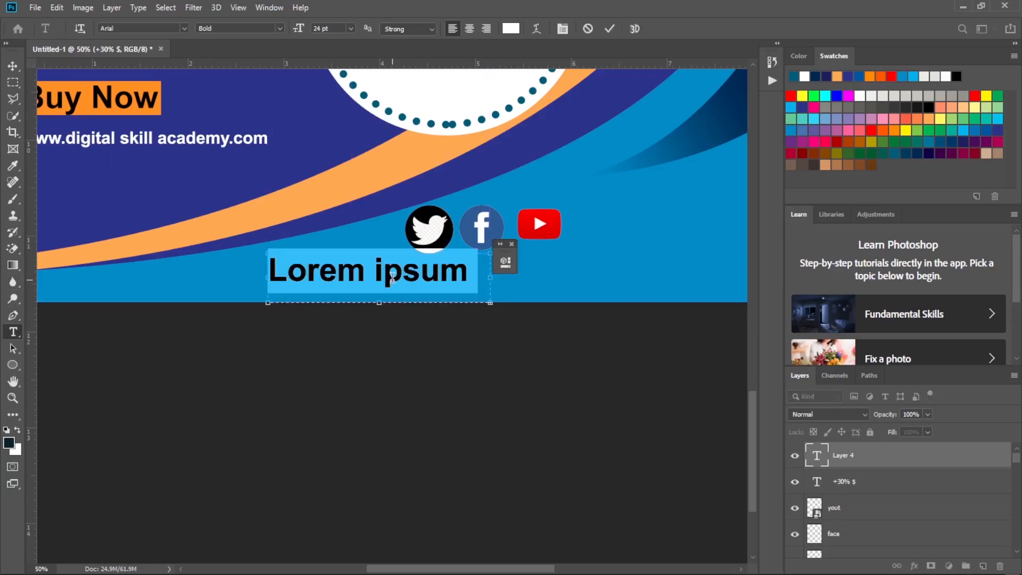
pyautogui.press('BackSpace')
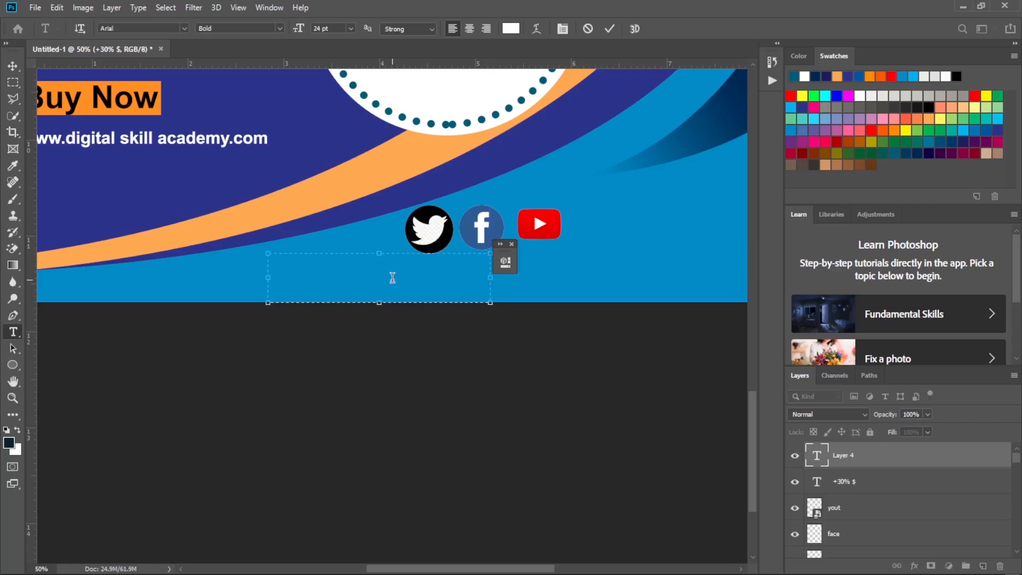
pyautogui.write(';')
pyautogui.press('BackSpace')
pyautogui.write('/yufat')
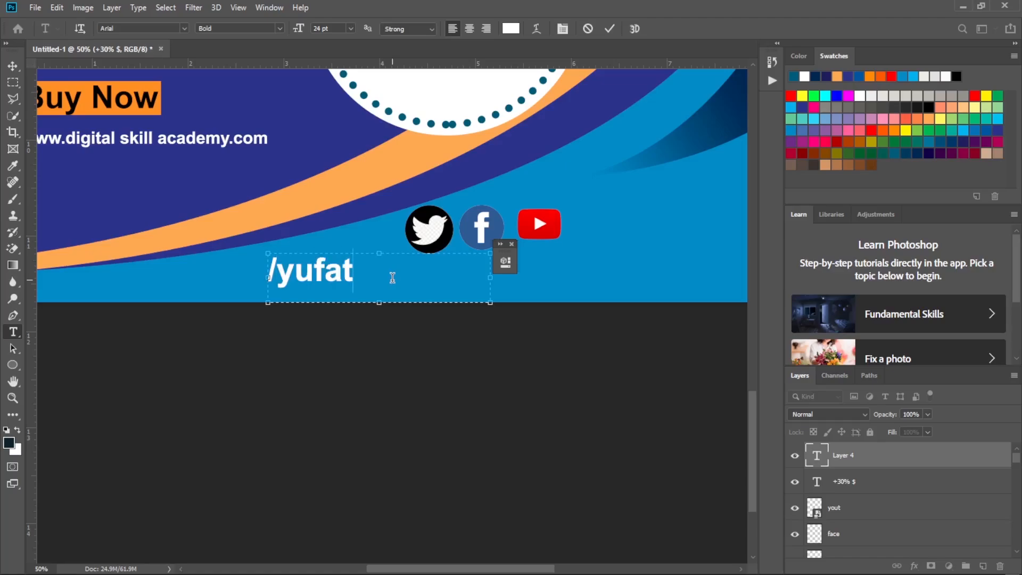
pyautogui.write('.')
pyautogui.write('.')
pyautogui.write('org')
pyautogui.click(610, 30)
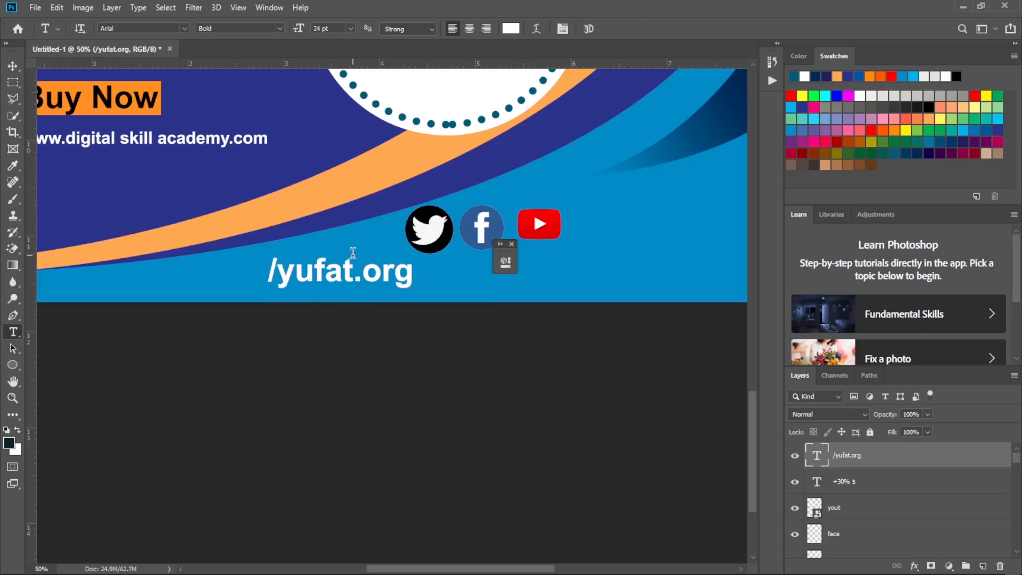
# Scale the "/yufat.org" text to about 71% and move it directly beneath the Twitter and Facebook icons.
pyautogui.hotkey('ctrl', 't')
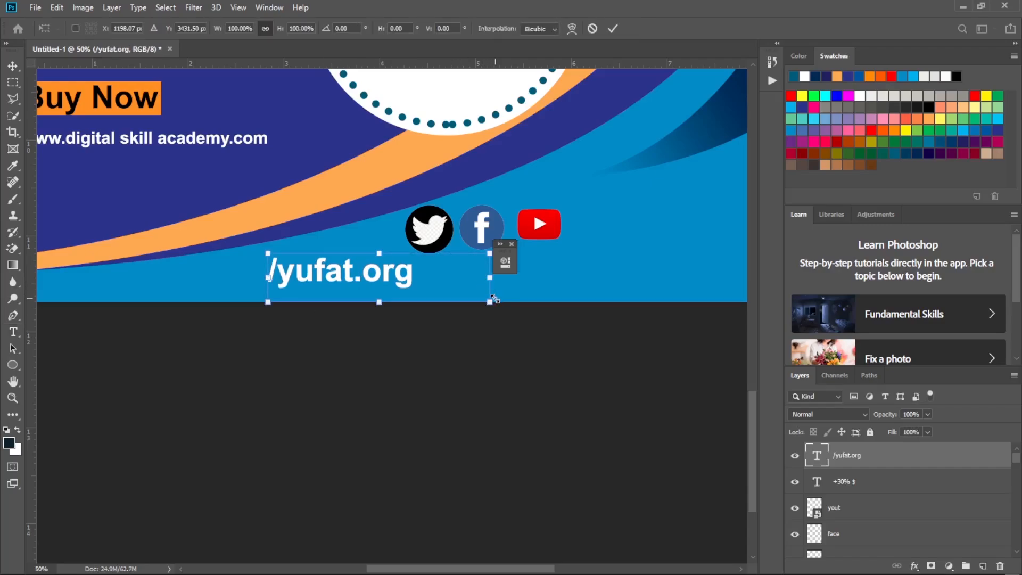
pyautogui.moveTo(493, 299); pyautogui.dragTo(429, 282)
pyautogui.moveTo(331, 274); pyautogui.dragTo(424, 276)
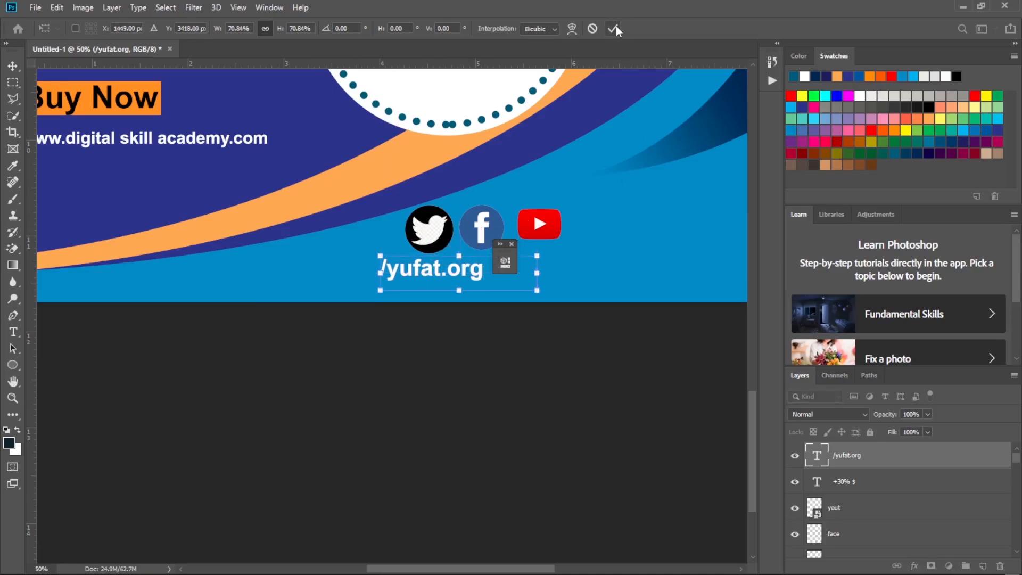
pyautogui.press('Return')
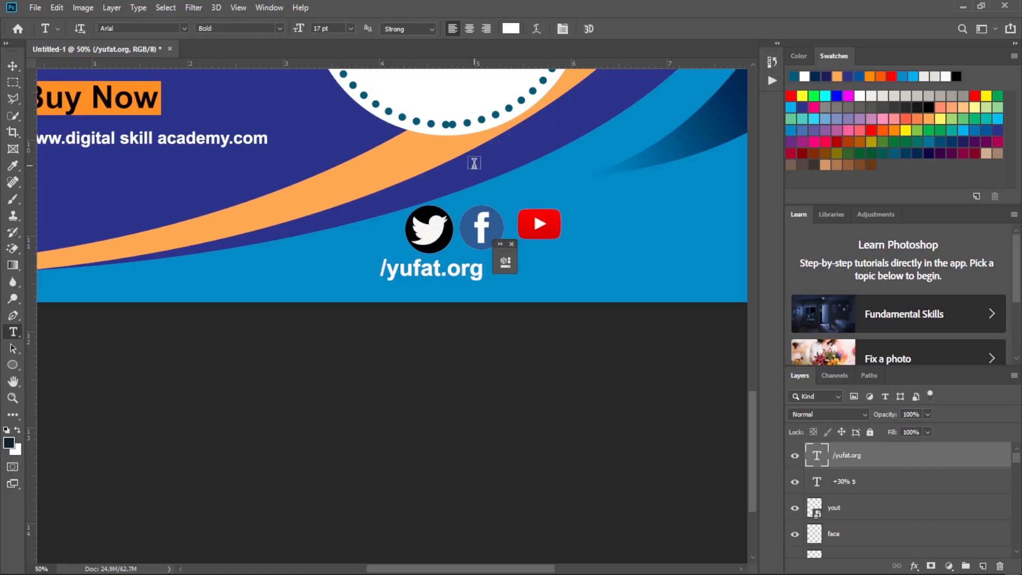
# Spread out the footer icons by moving the YouTube icon near the page's right edge and the Facebook icon further right of Twitter.
pyautogui.press('v')
pyautogui.moveTo(540, 232); pyautogui.dragTo(674, 217)
pyautogui.moveTo(486, 229); pyautogui.dragTo(544, 232)
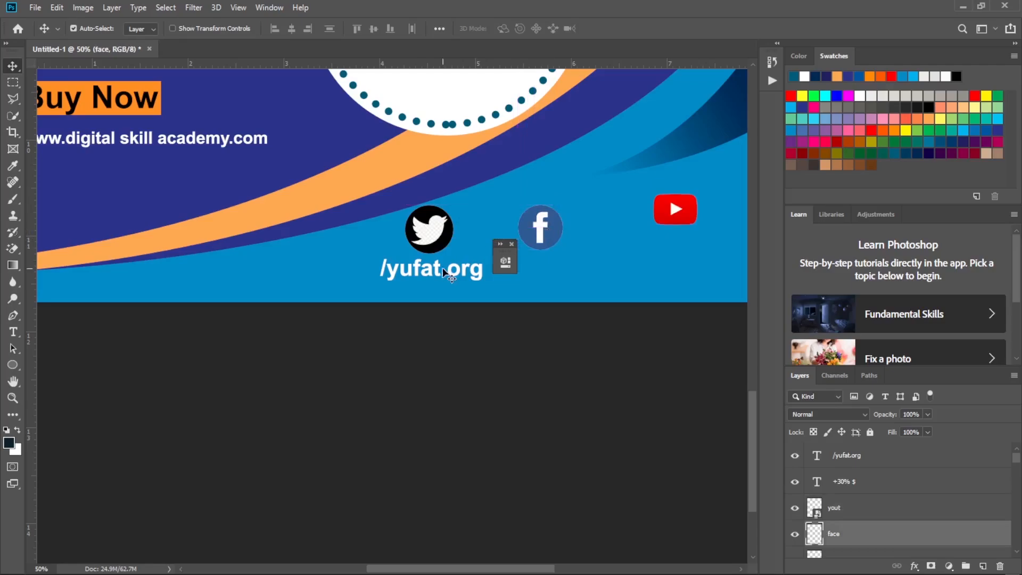
# Duplicate the "/yufat.org" text twice, placing one copy below the Facebook icon and another below the YouTube icon.
pyautogui.click(433, 267)
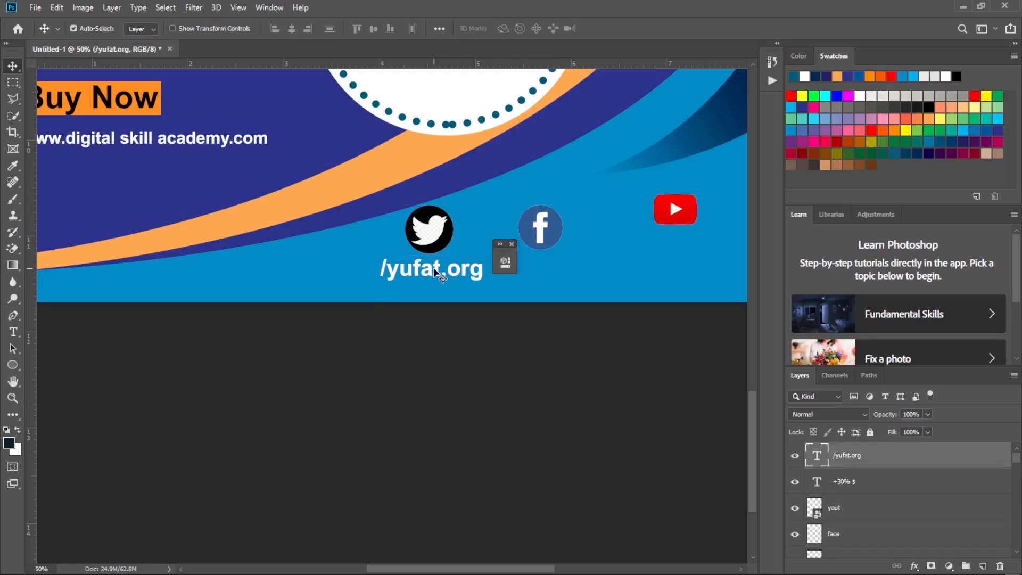
pyautogui.press('ctrl')
pyautogui.moveTo(428, 274); pyautogui.dragTo(548, 270)
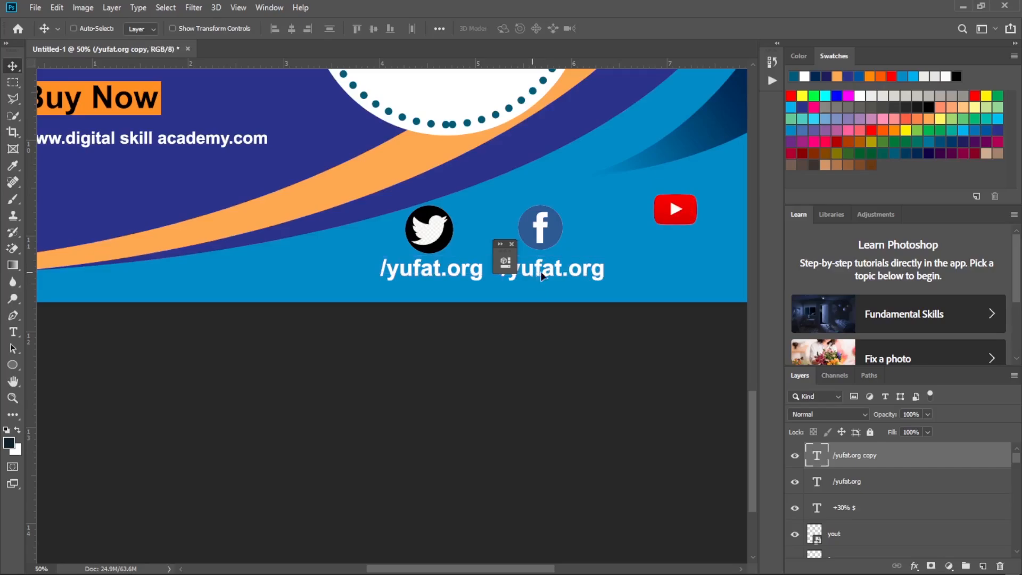
pyautogui.moveTo(538, 278); pyautogui.dragTo(646, 277)
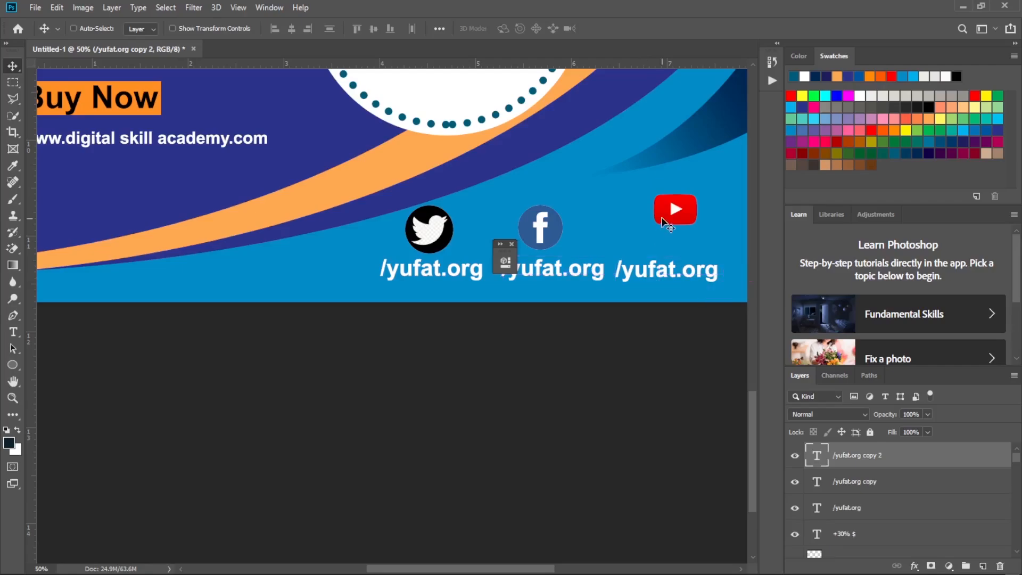
# Reposition the YouTube, Facebook and Twitter icons in one row, each above its own "/yufat.org" text.
pyautogui.moveTo(670, 210); pyautogui.dragTo(648, 233)
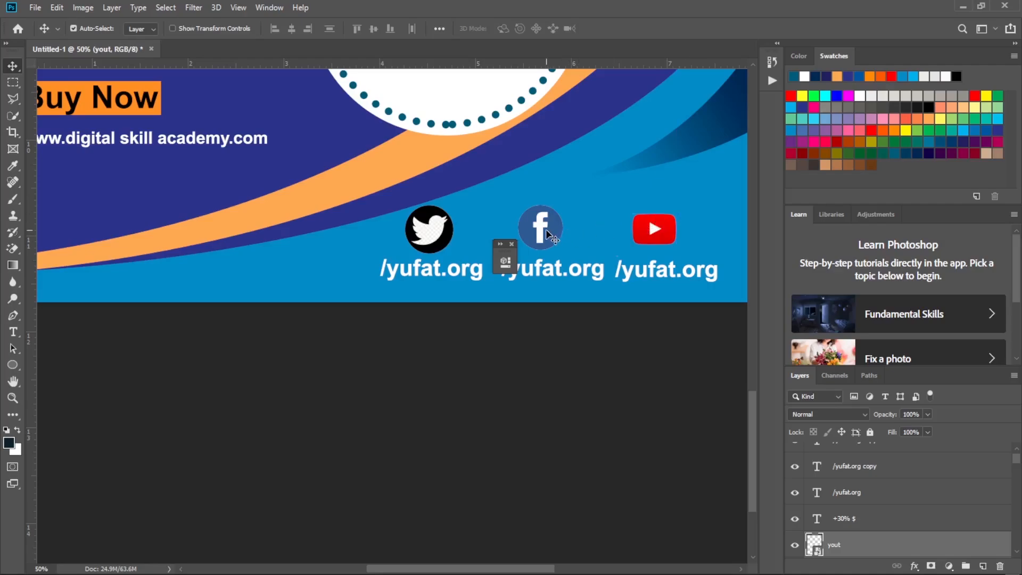
pyautogui.moveTo(543, 233); pyautogui.dragTo(554, 232)
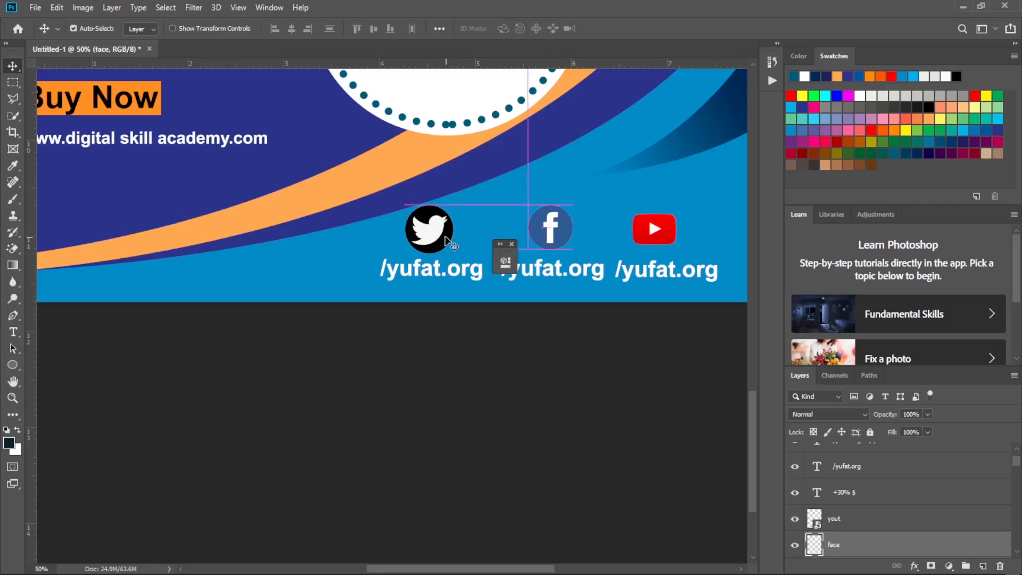
pyautogui.moveTo(440, 237); pyautogui.dragTo(446, 237)
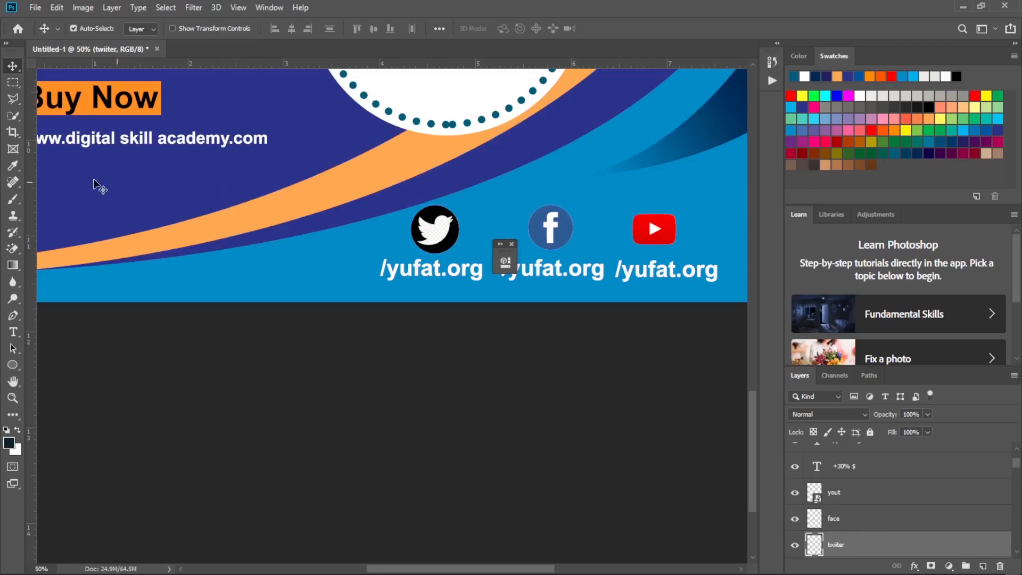
# Draw a black rectangle about 348 × 110 px behind the "/yufat.org" text below the Twitter icon.
pyautogui.click(13, 366)
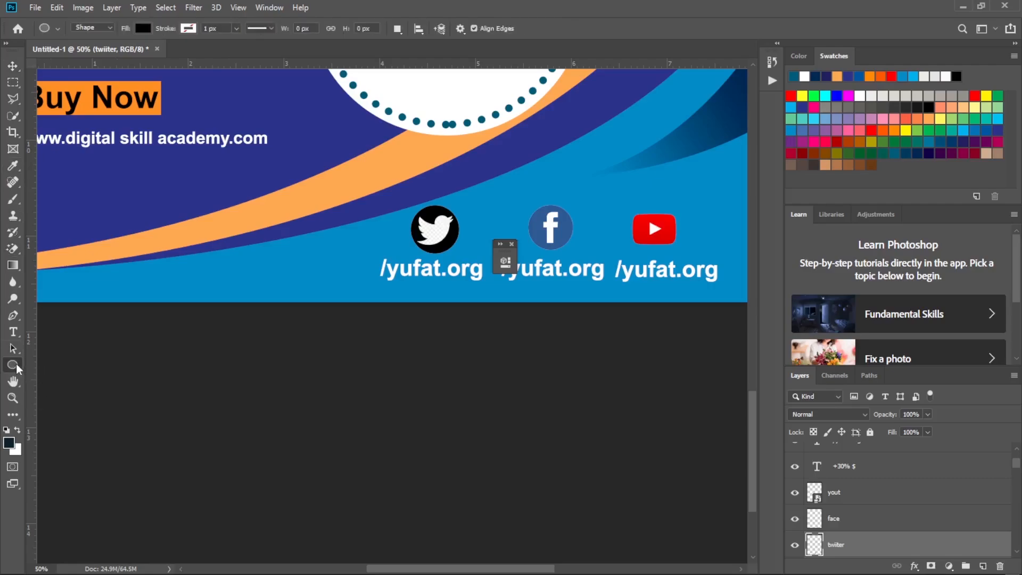
pyautogui.rightClick(14, 365)
pyautogui.click(59, 368)
pyautogui.moveTo(376, 254); pyautogui.dragTo(486, 287)
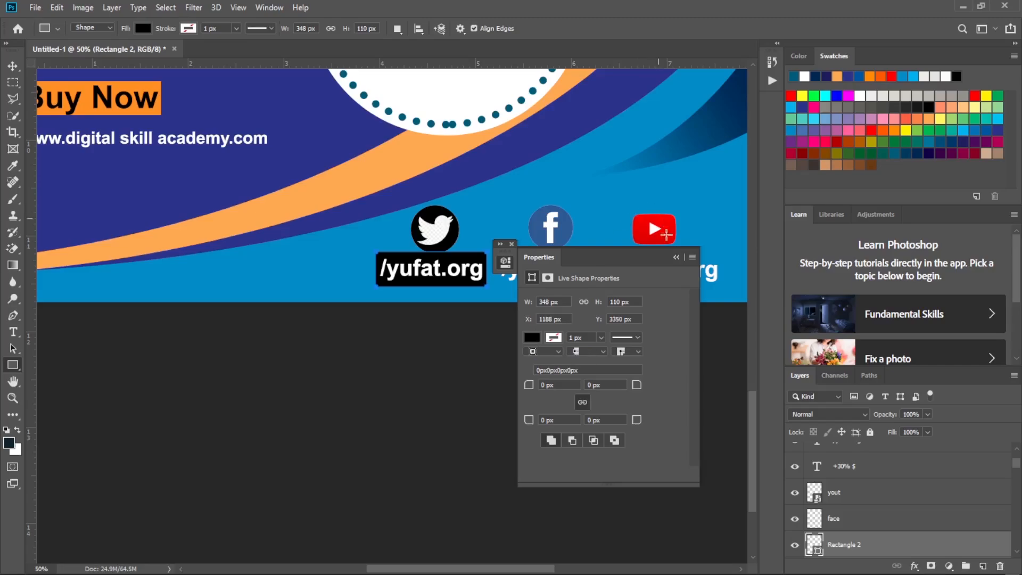
pyautogui.click(677, 258)
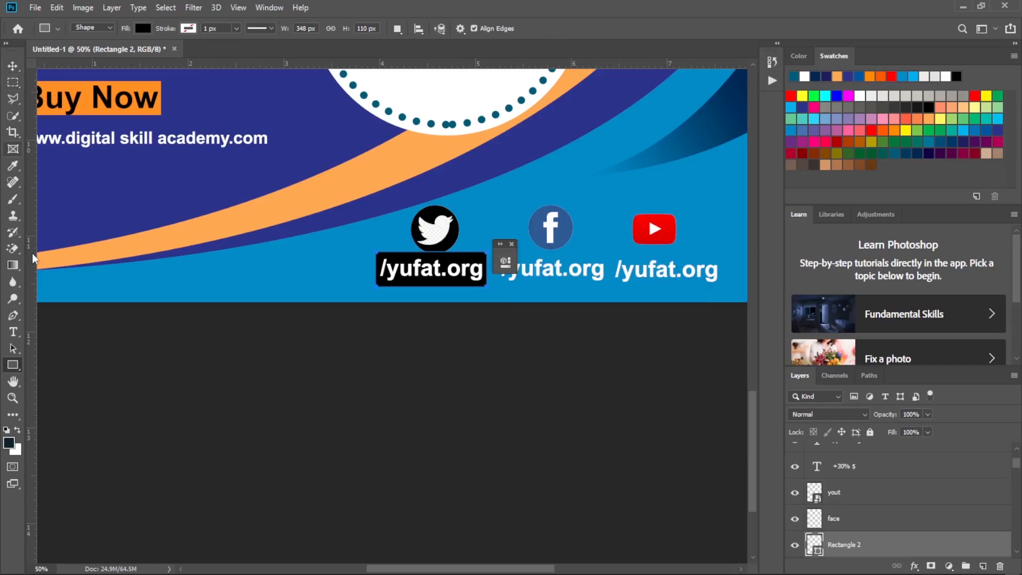
pyautogui.click(512, 244)
# Draw black rectangles behind the Facebook and YouTube handle texts, about 338 × 96 px and 352 × 100 px.
pyautogui.moveTo(499, 253); pyautogui.dragTo(607, 283)
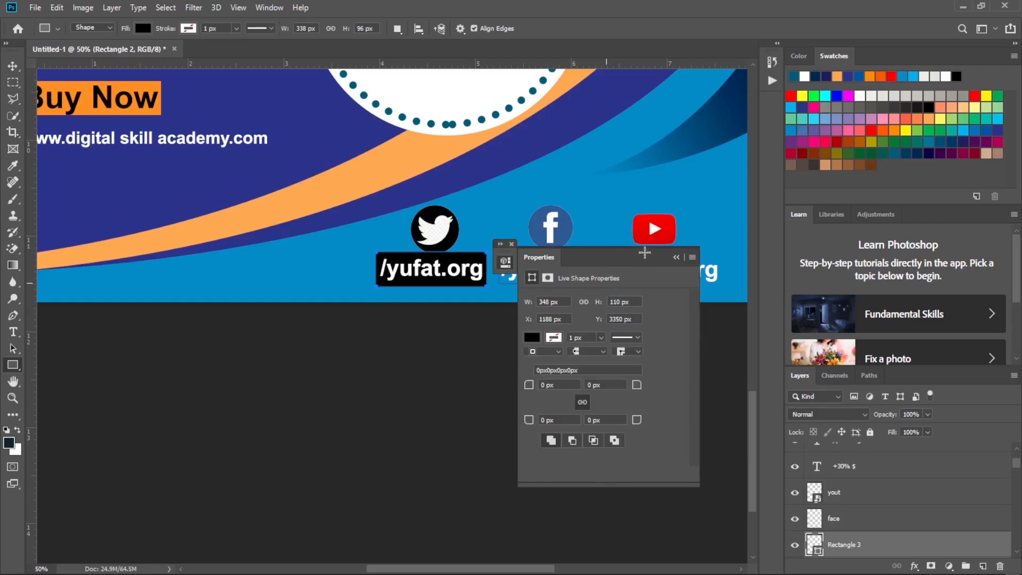
pyautogui.click(675, 256)
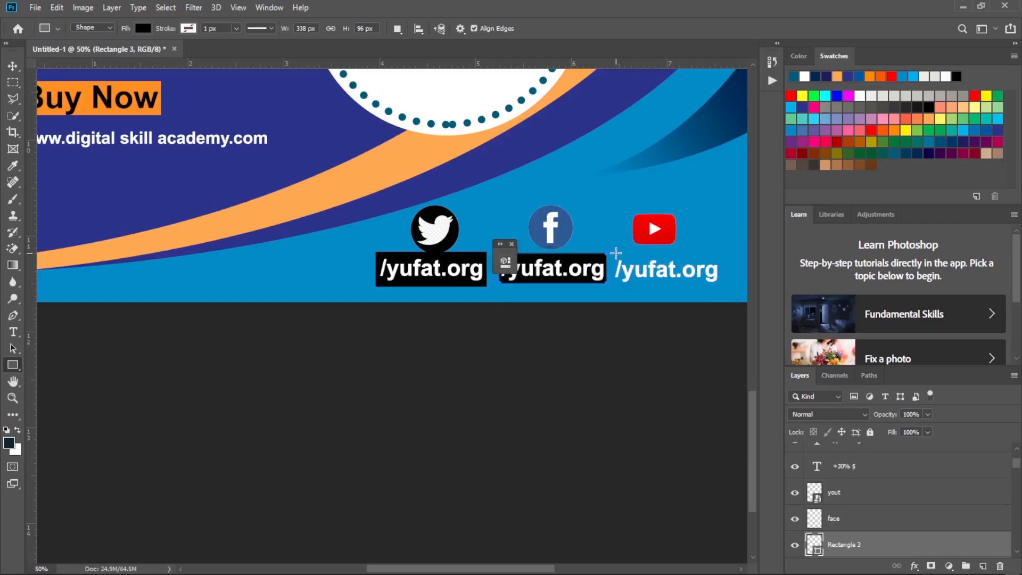
pyautogui.moveTo(614, 255); pyautogui.dragTo(725, 285)
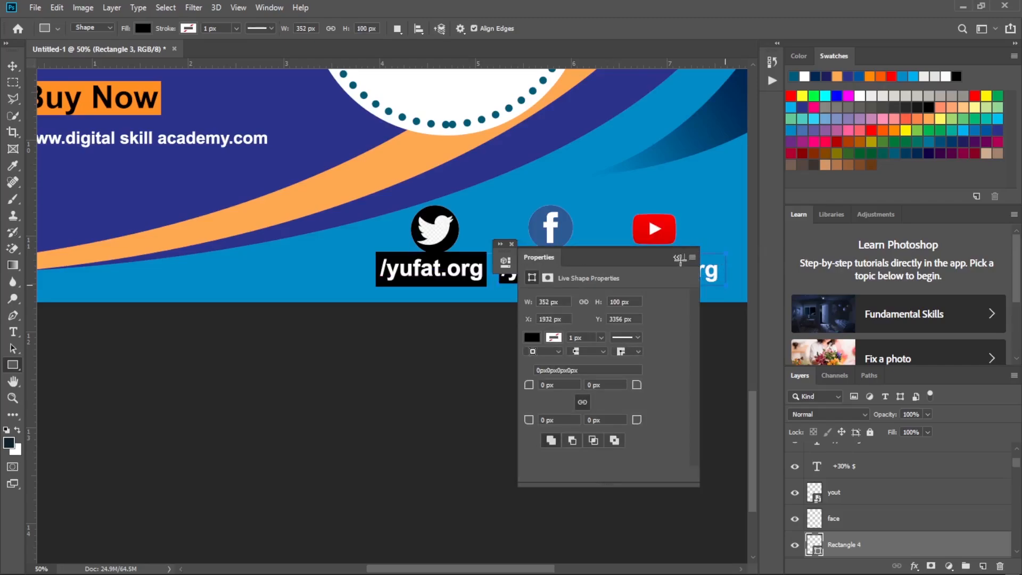
pyautogui.click(676, 257)
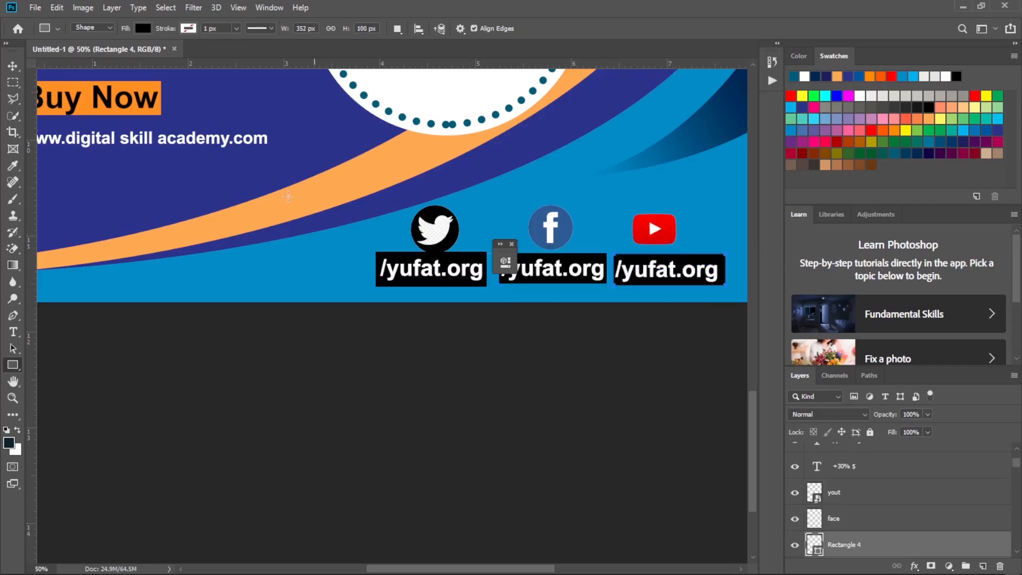
# Nudge the black rectangle below the Twitter icon and its "/yufat.org" text slightly downward.
pyautogui.click(14, 66)
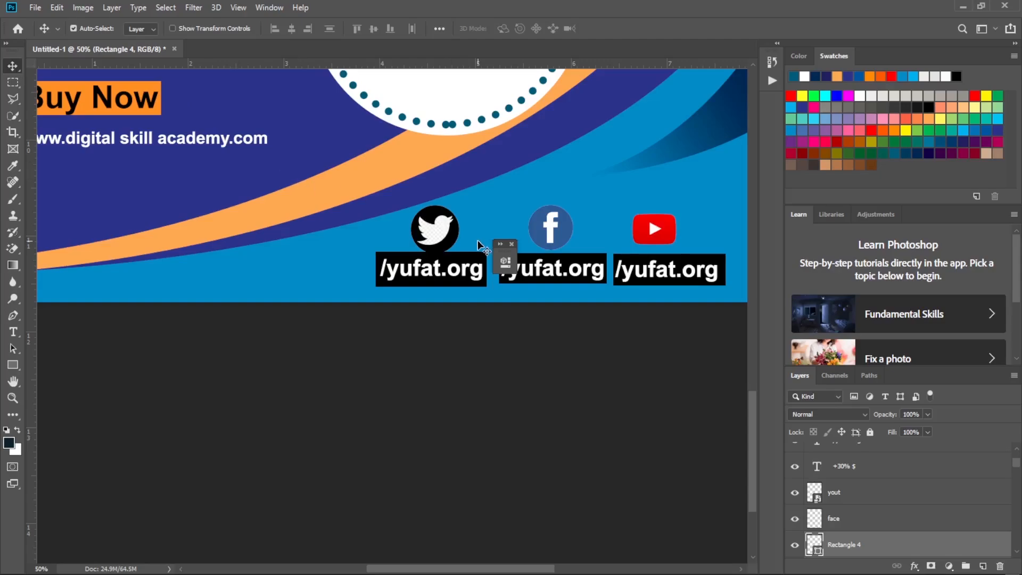
pyautogui.click(475, 257)
pyautogui.press('Down')
pyautogui.press('Down')
pyautogui.press('Down')
pyautogui.press('Down')
pyautogui.press('Down')
pyautogui.press('Down')
pyautogui.press('Down')
pyautogui.press('Down')
pyautogui.press('Down')
pyautogui.press('Down')
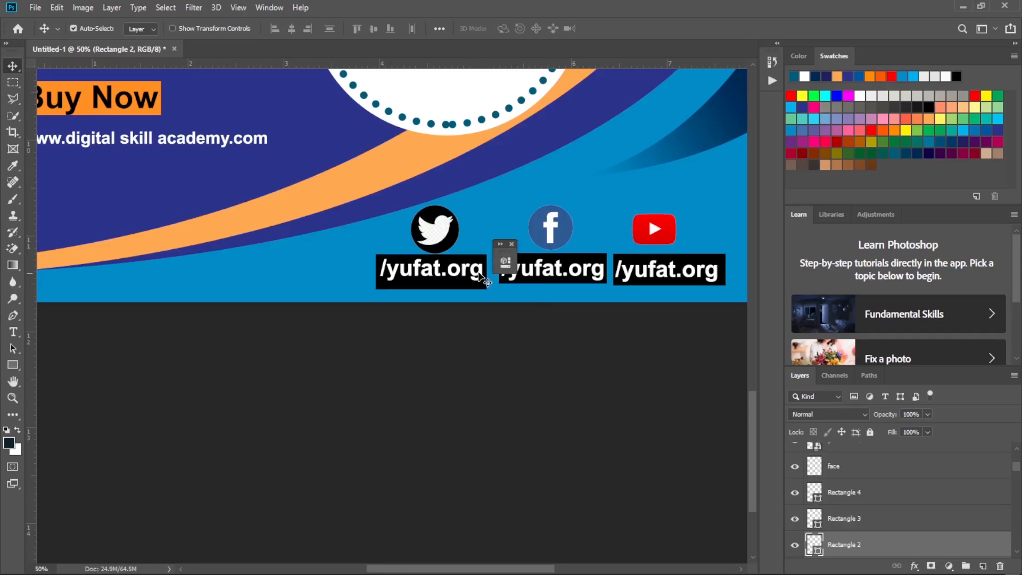
pyautogui.click(478, 274)
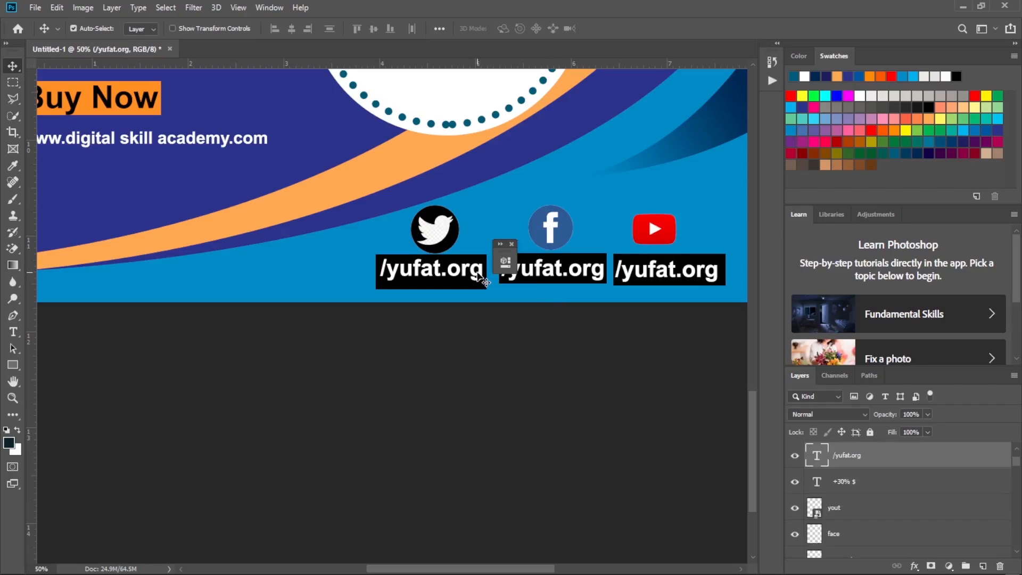
pyautogui.press('Down')
pyautogui.press('Down')
pyautogui.press('Down')
pyautogui.press('Down')
pyautogui.press('Down')
pyautogui.press('Down')
pyautogui.press('Down')
pyautogui.press('Down')
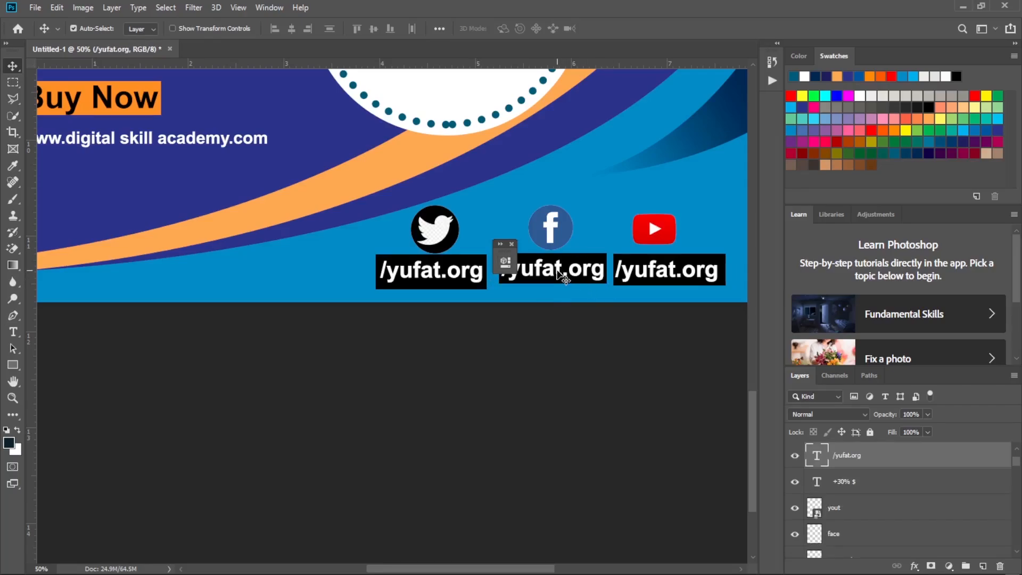
pyautogui.hotkey('ctrl', 'j')
pyautogui.hotkey('ctrl', 'j')
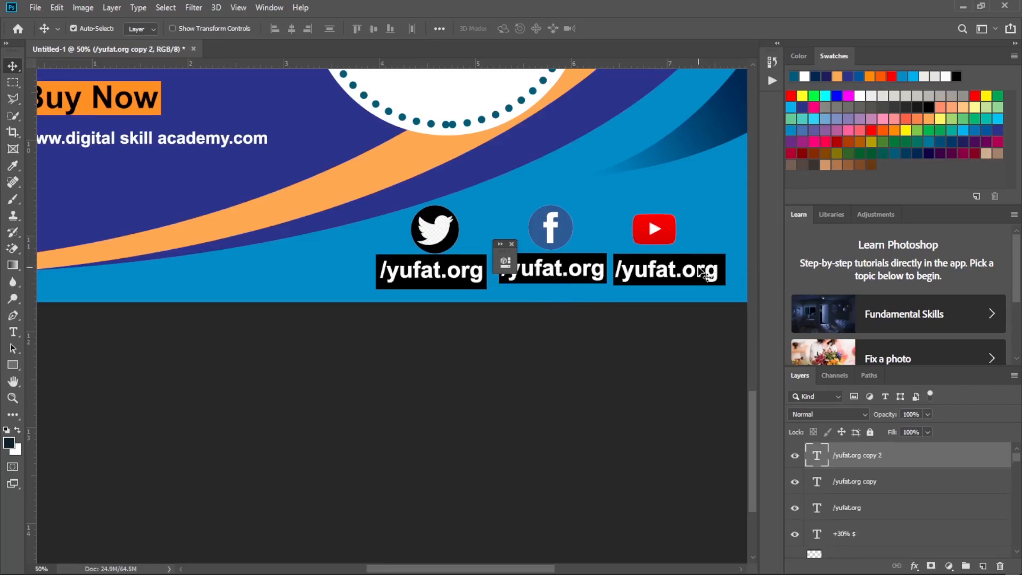
# View the whole flyer, compare it with the reference flyer screenshot in the image viewer, and return to Photoshop.
pyautogui.hotkey('ctrl', '-')
pyautogui.hotkey('ctrl', '-')
pyautogui.hotkey('ctrl', '-')
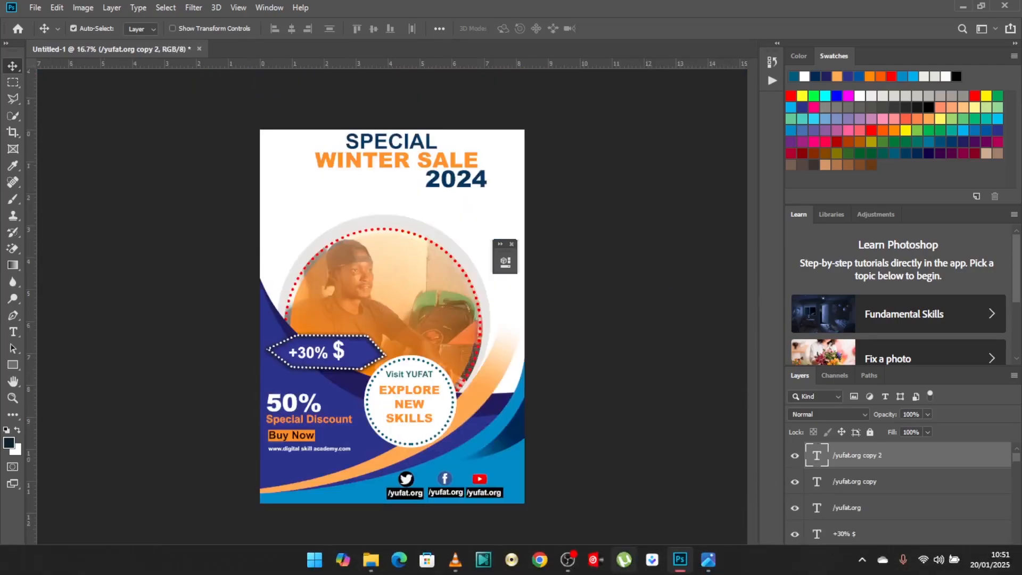
pyautogui.click(704, 567)
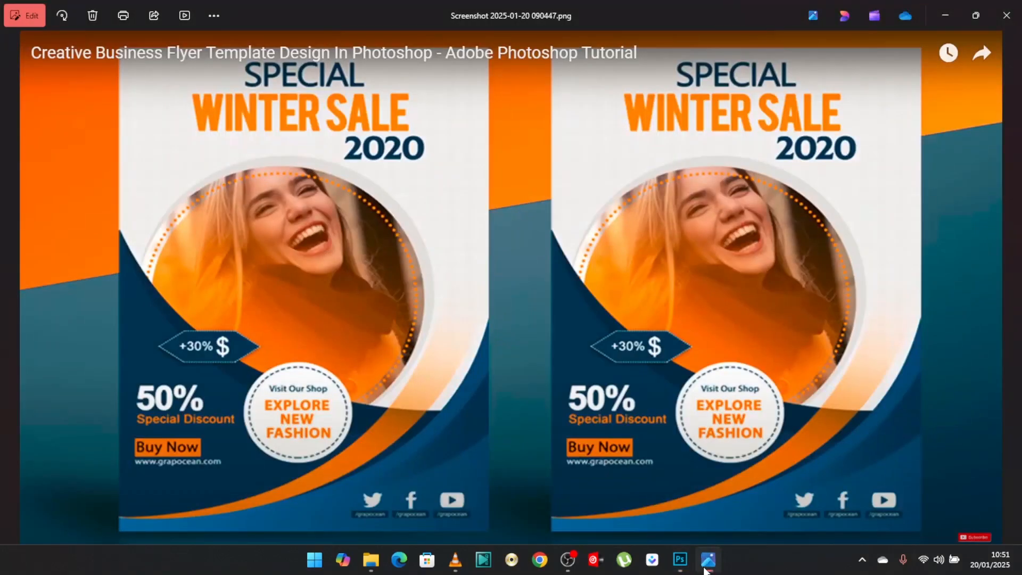
pyautogui.click(687, 569)
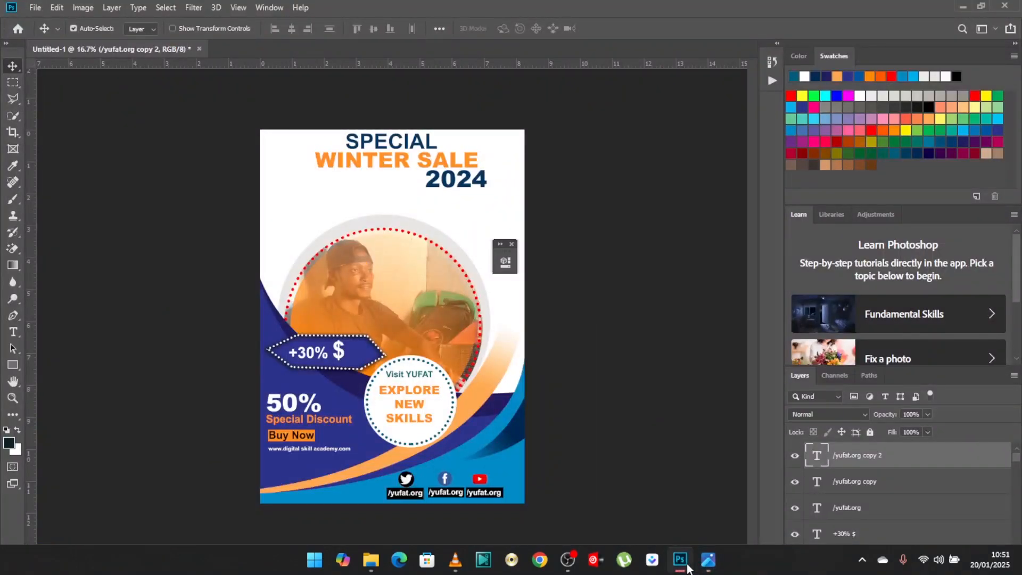